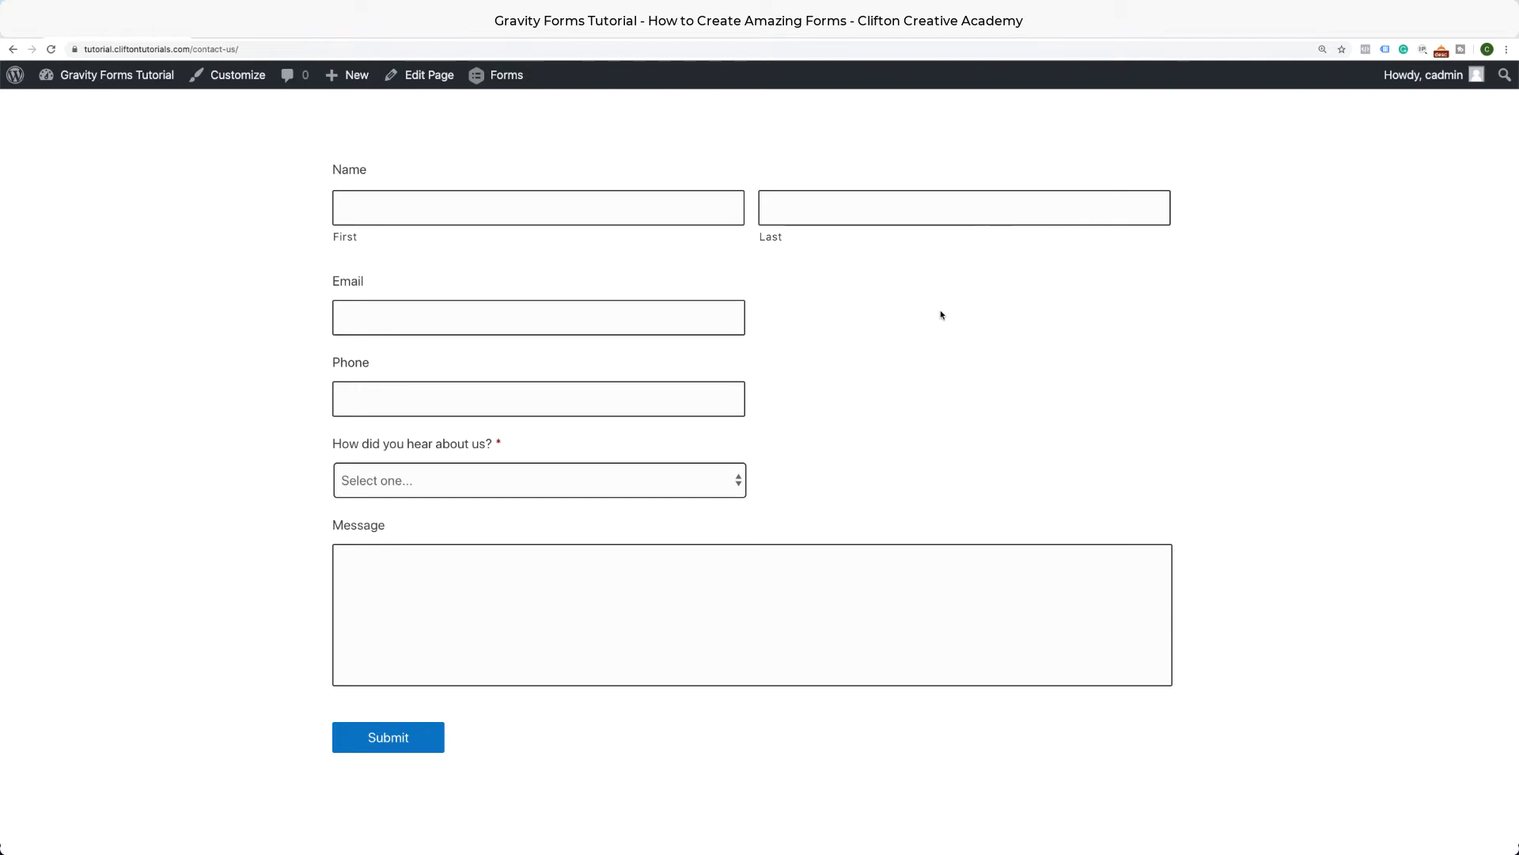
On the live Contact Us page, choose Friend in 'How did you hear about us?' to reveal the friend fields.
scroll(926, 336, "down", 1)
scroll(927, 336, "up", 1)
left_click(735, 485)
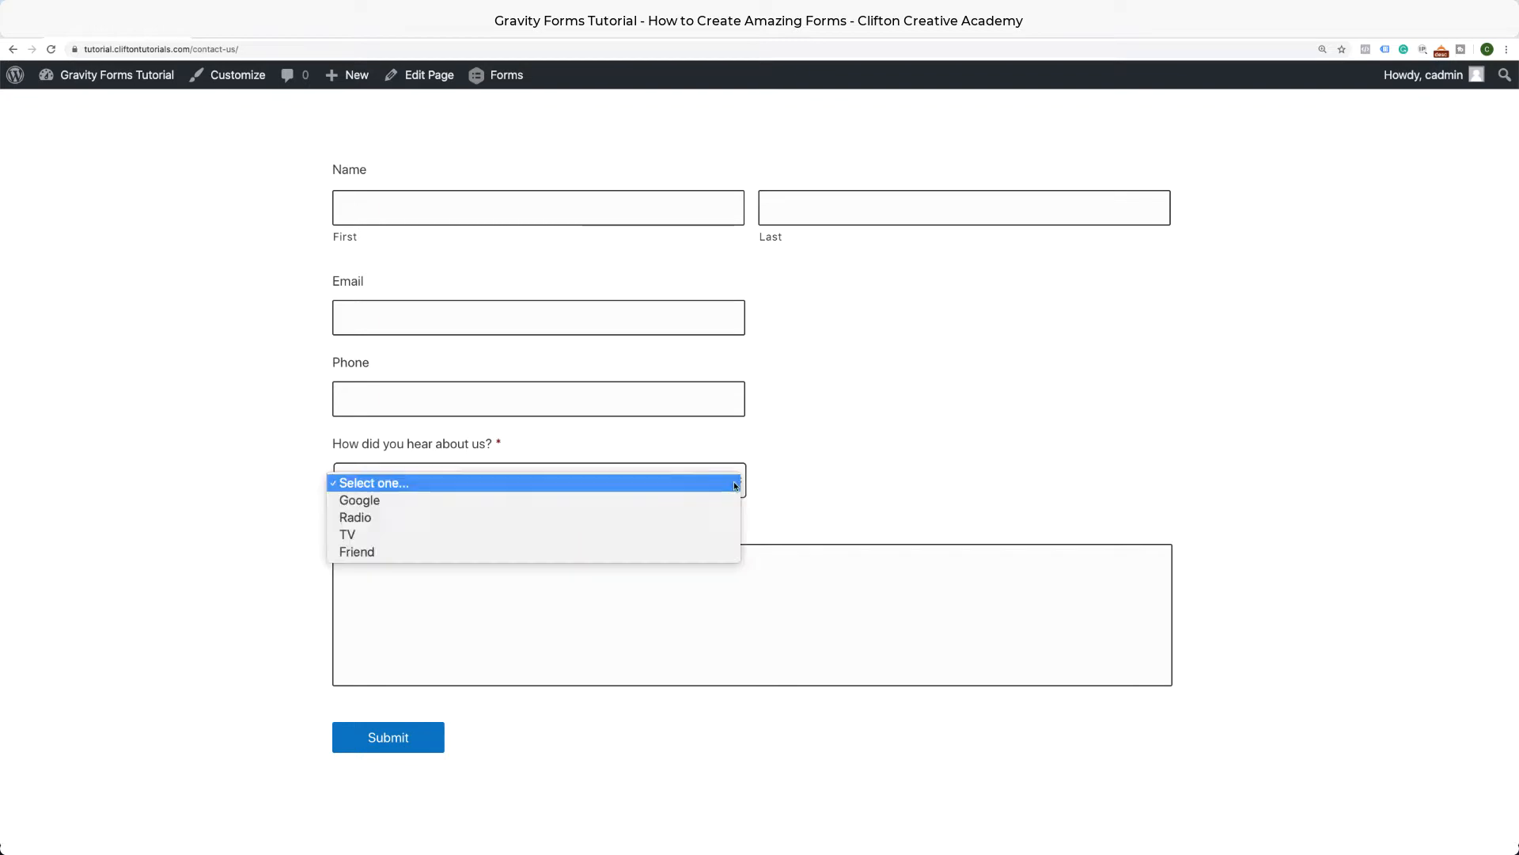
left_click(608, 551)
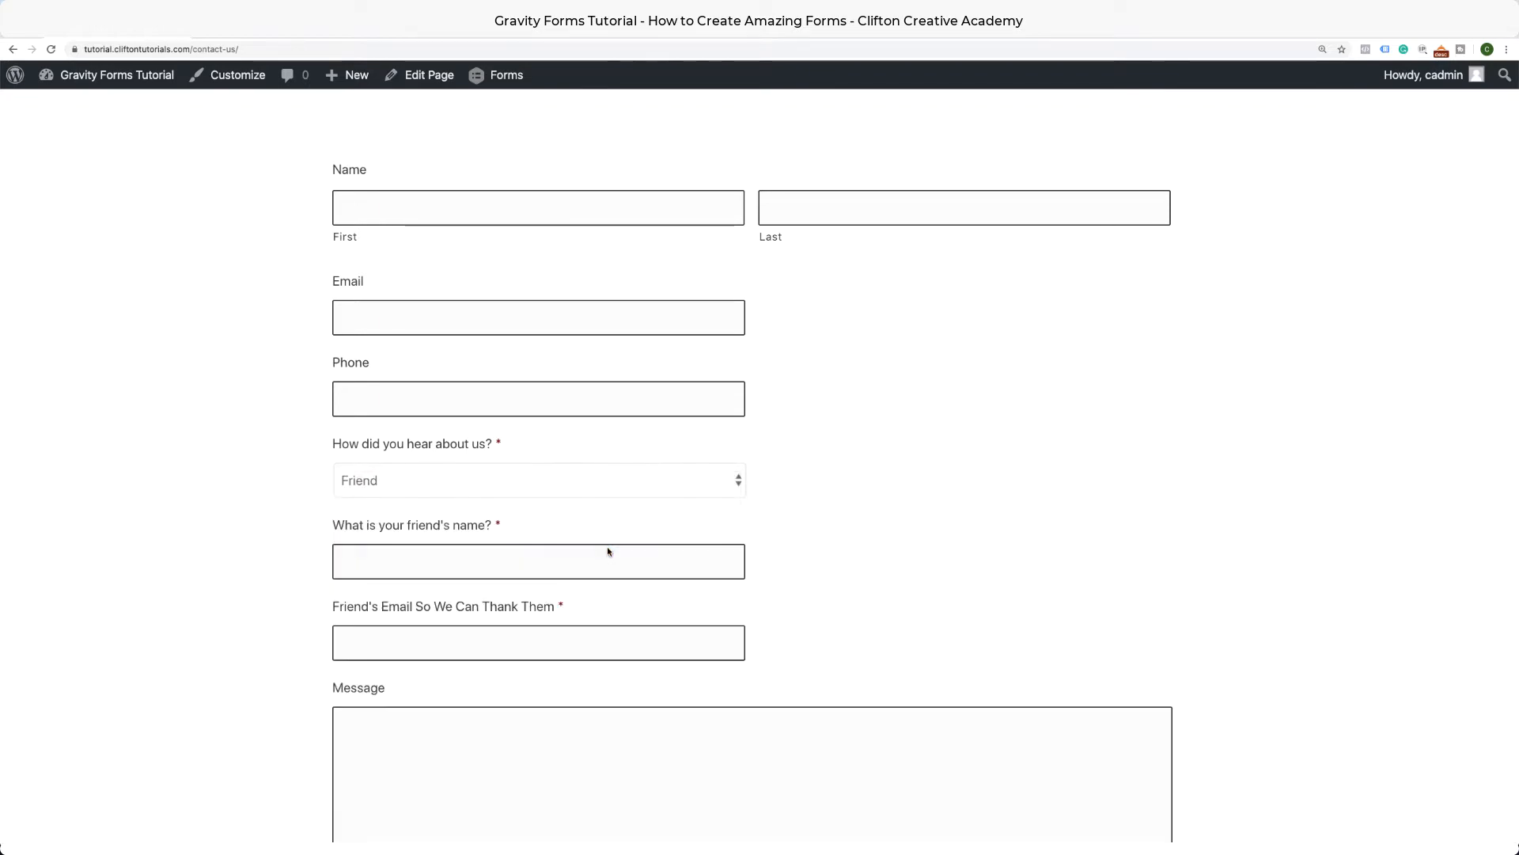
scroll(607, 548, "down", 3)
Reset the 'How did you hear about us?' dropdown back to 'Select one...'.
left_click(643, 364)
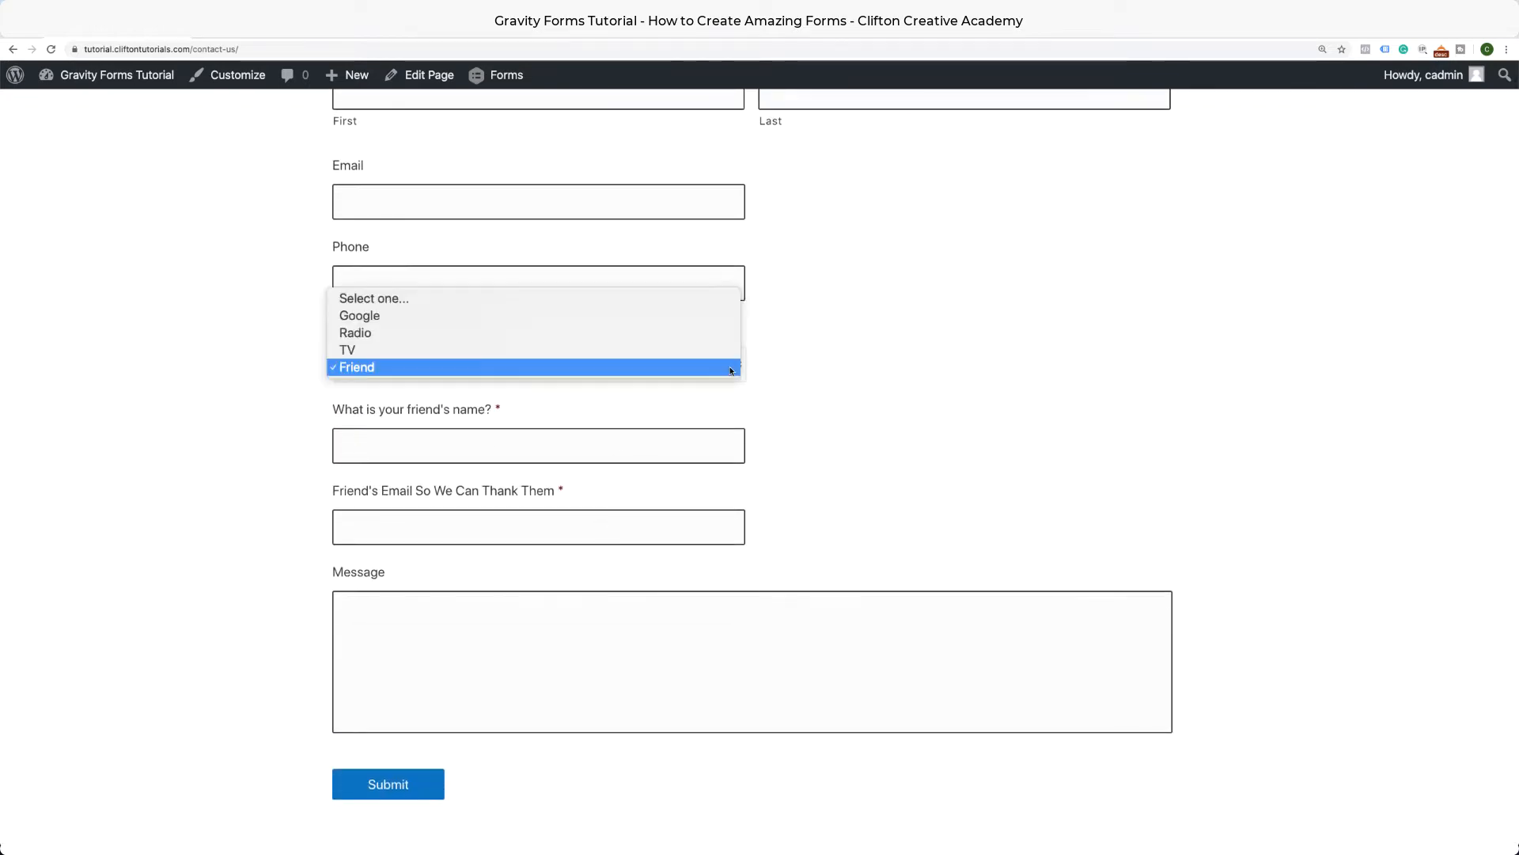
left_click(660, 299)
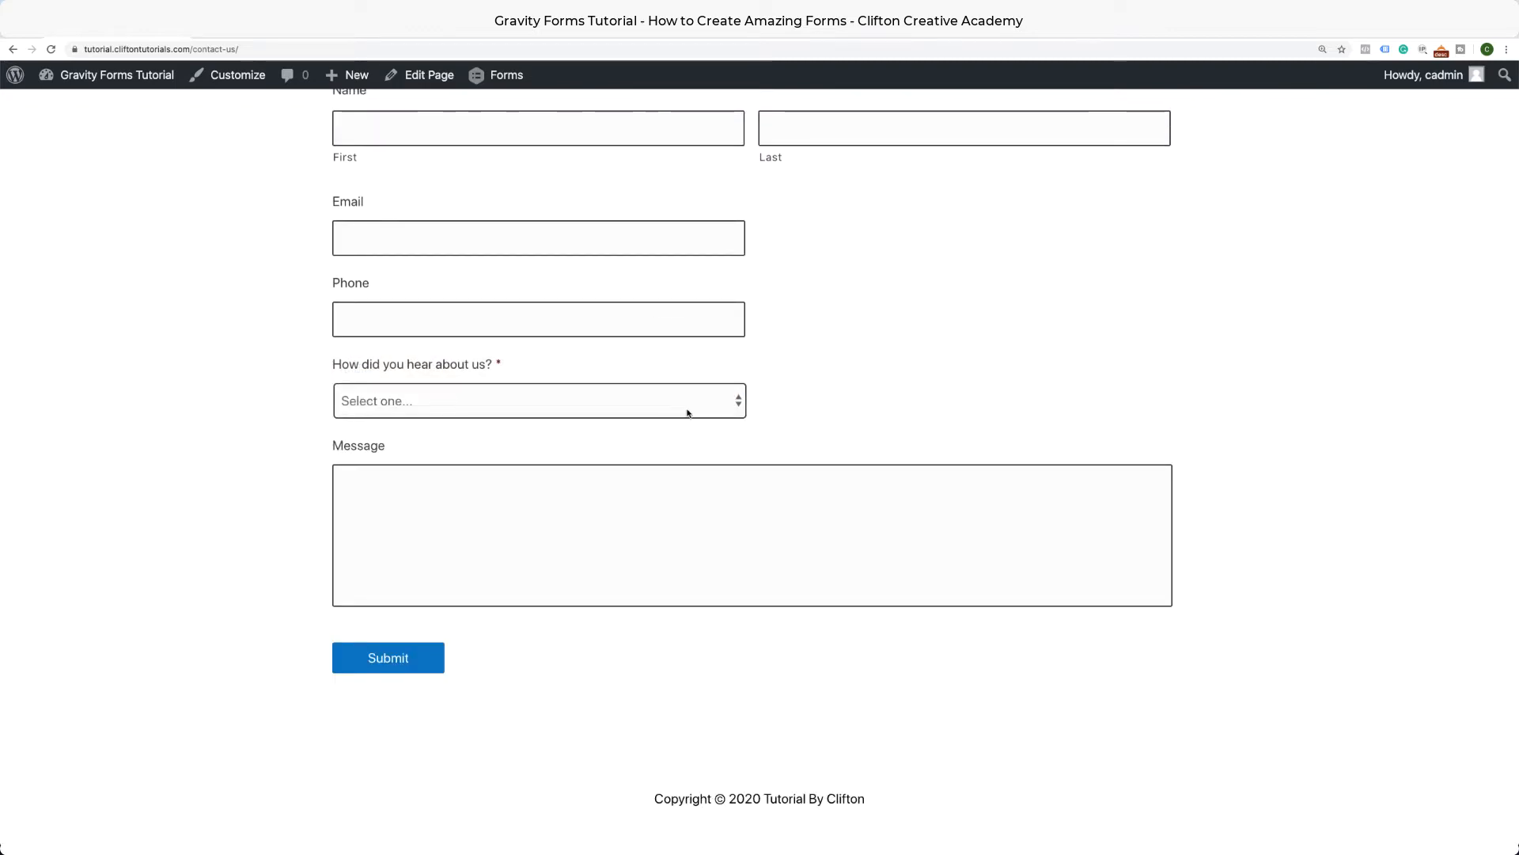
scroll(688, 412, "up", 2)
scroll(688, 413, "up", 1)
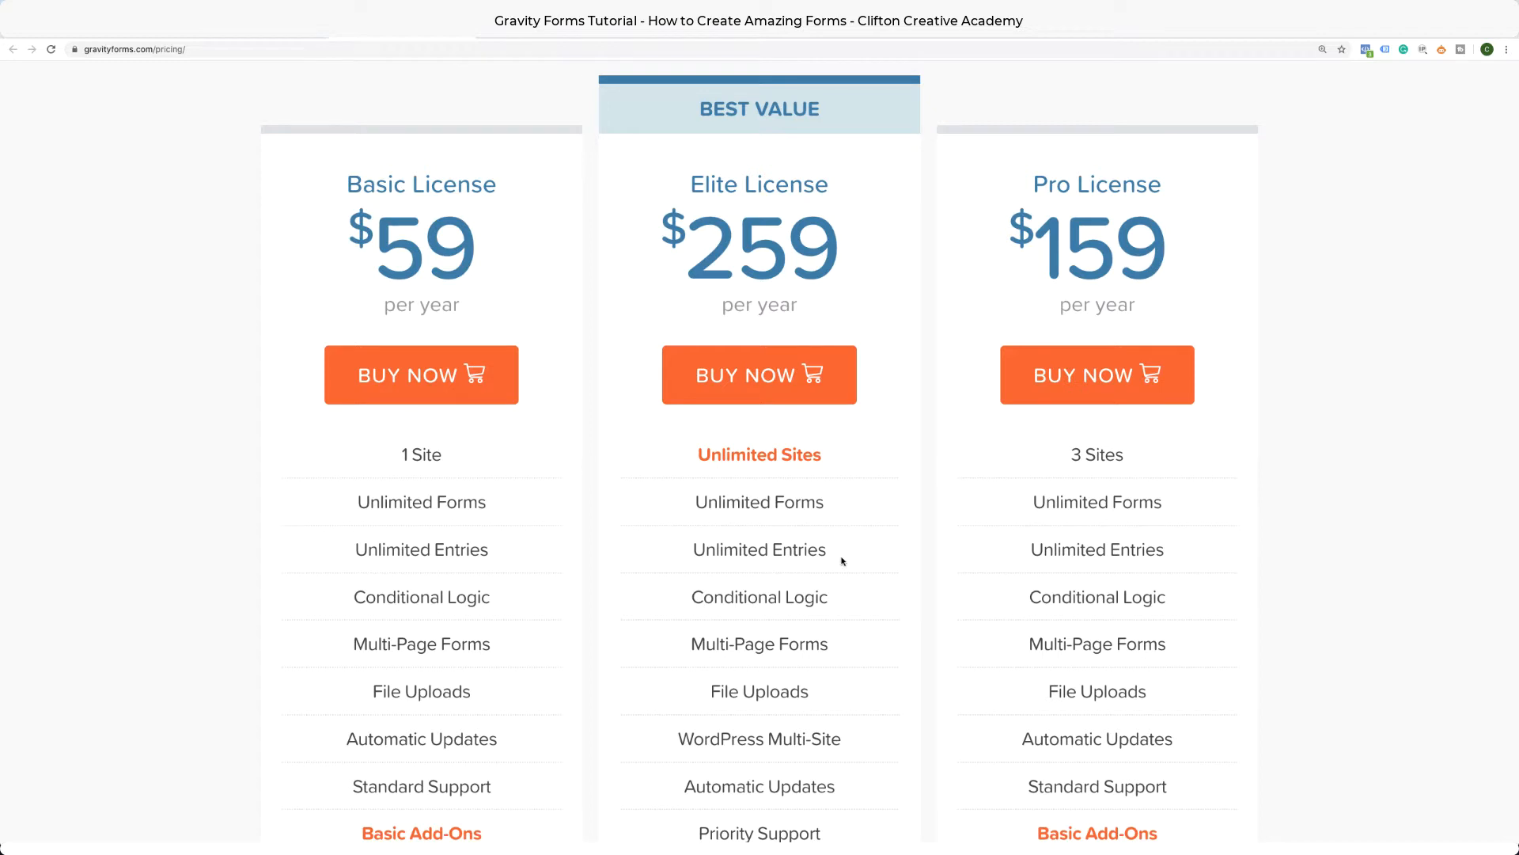
Open the Basic Add-Ons comparison page from the pricing page.
scroll(817, 574, "down", 3)
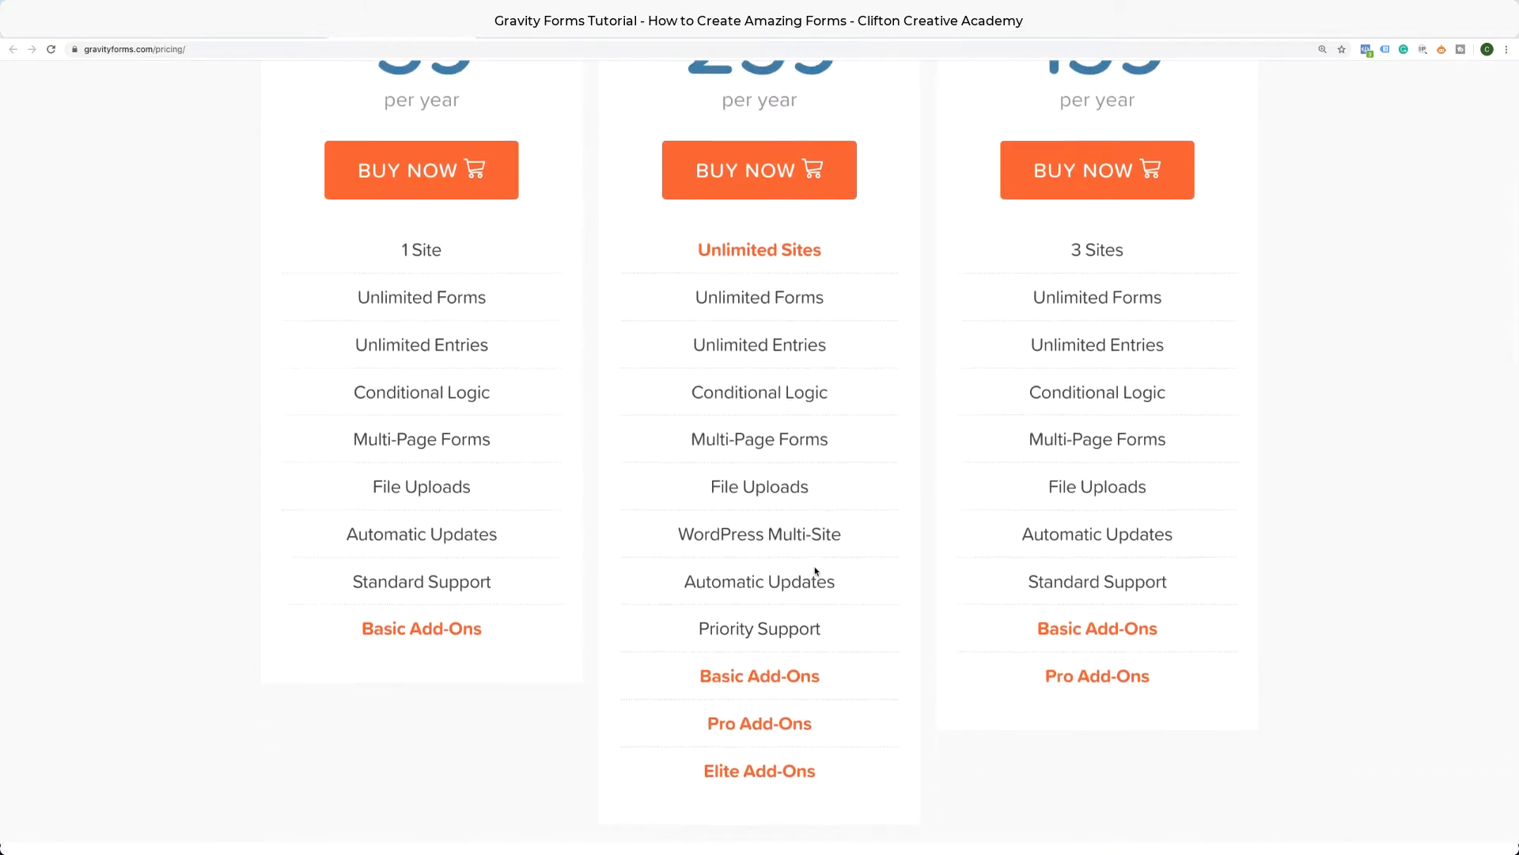
scroll(815, 567, "down", 2)
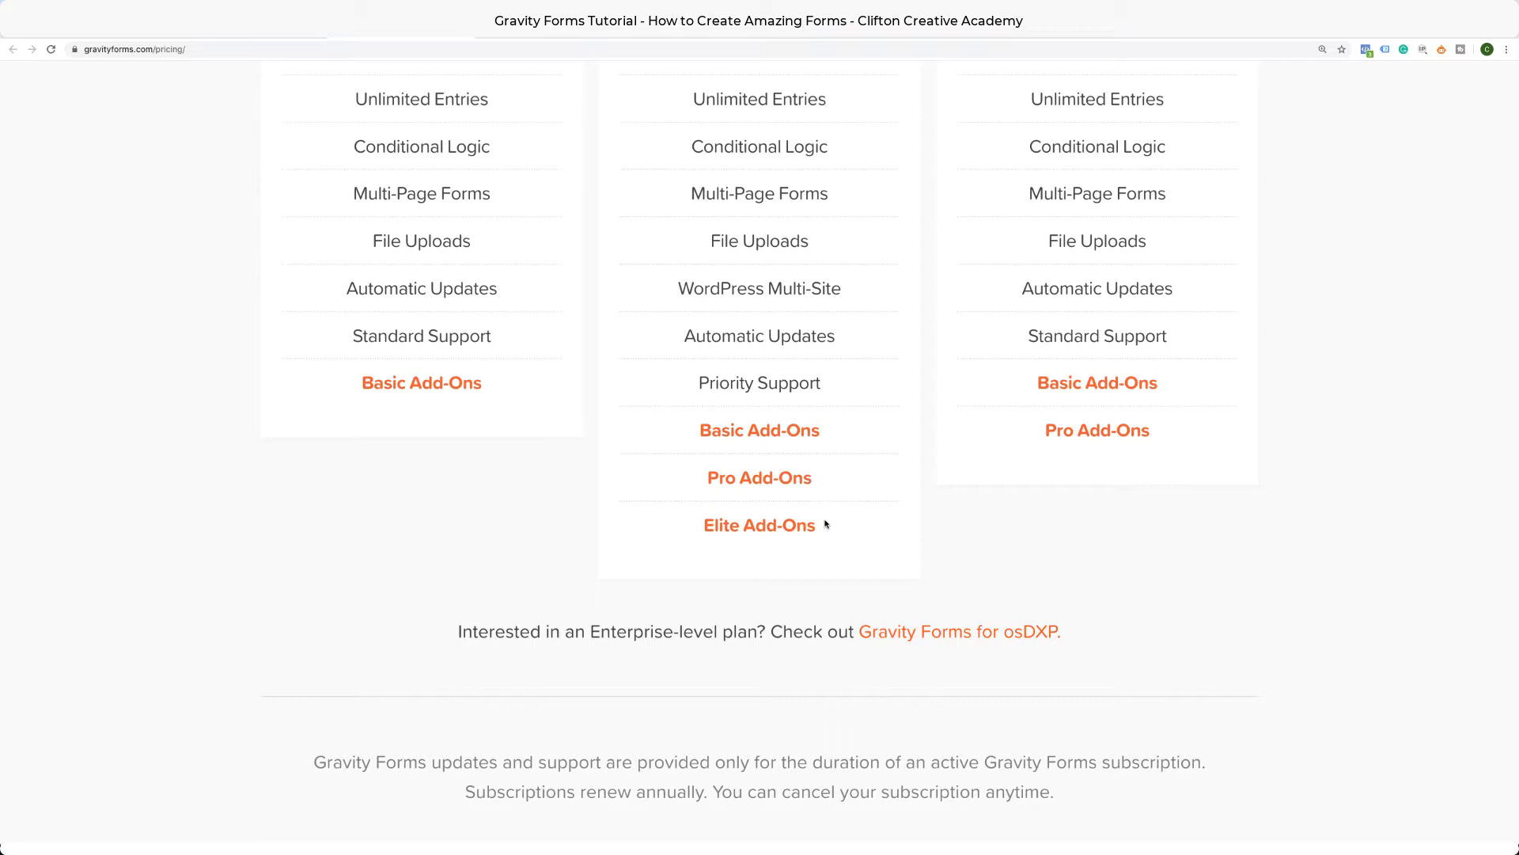
left_click(805, 439)
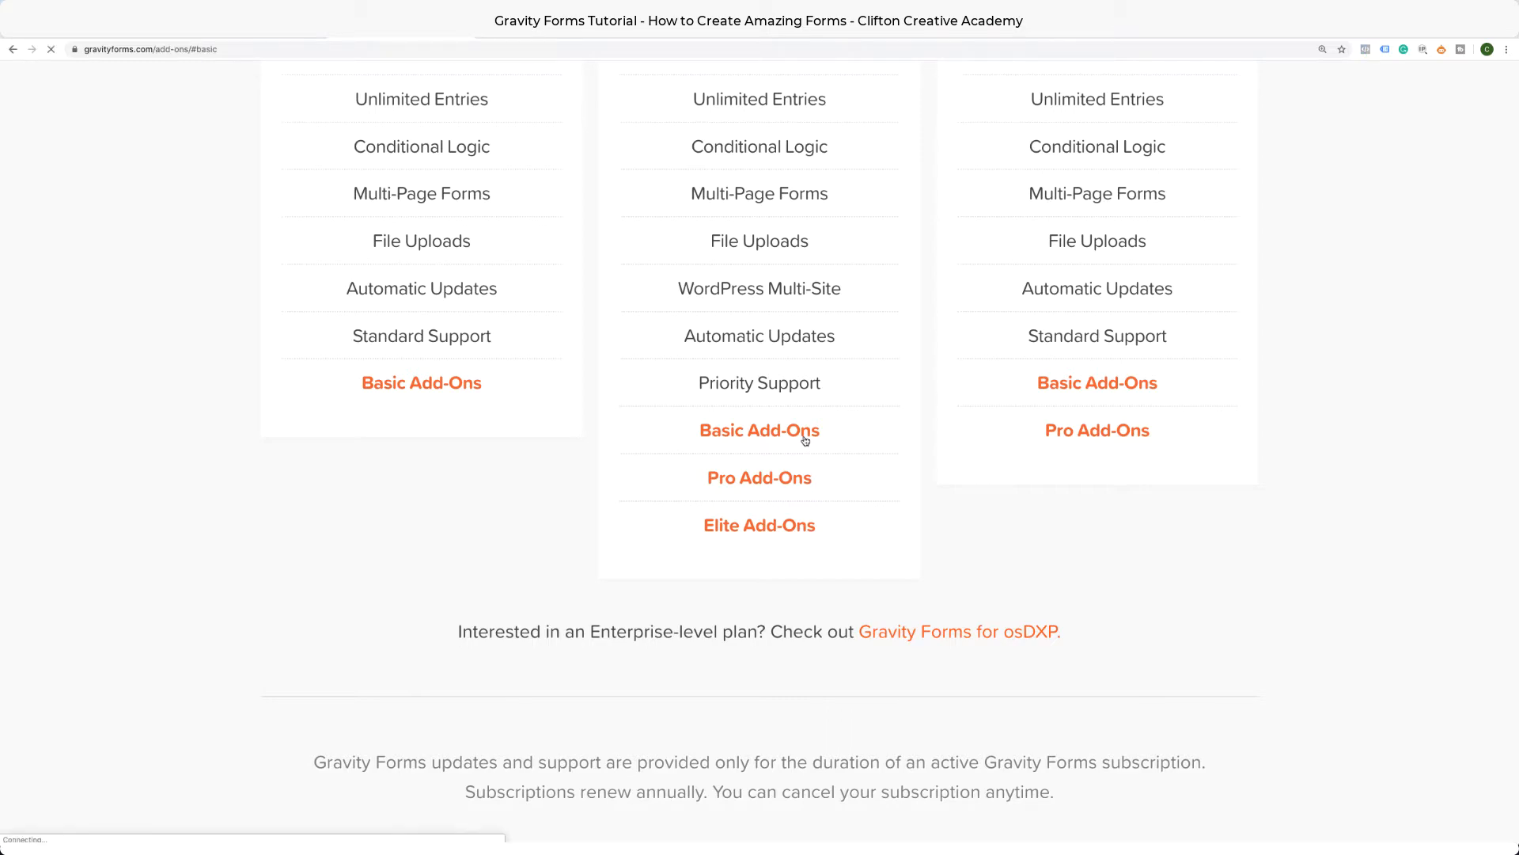
Scroll through the Basic, Pro and Elite add-on tables and back up.
scroll(804, 440, "down", 9)
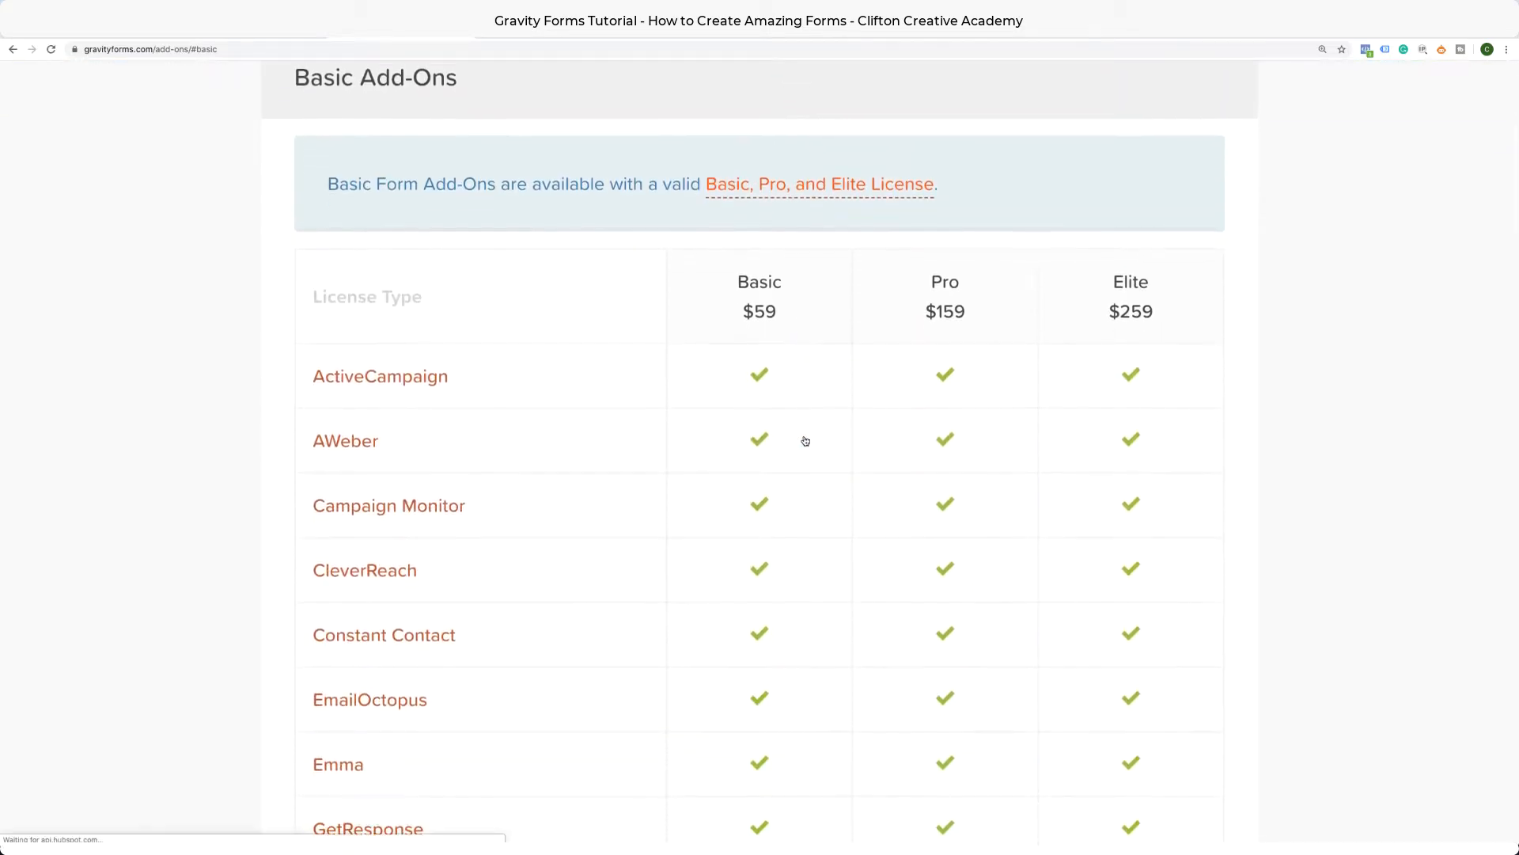
scroll(805, 440, "down", 6)
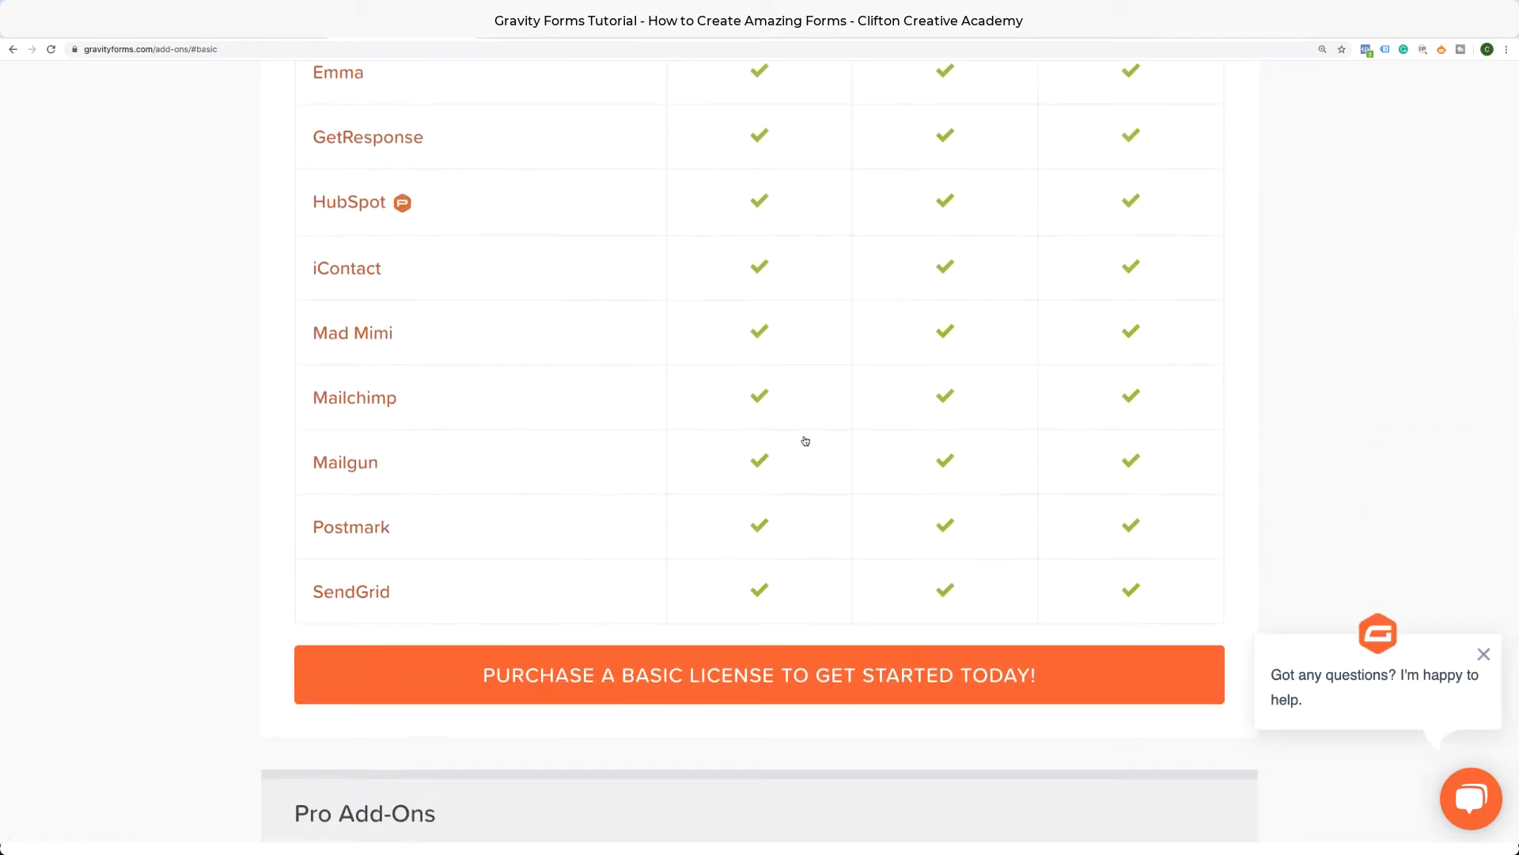
scroll(805, 440, "down", 7)
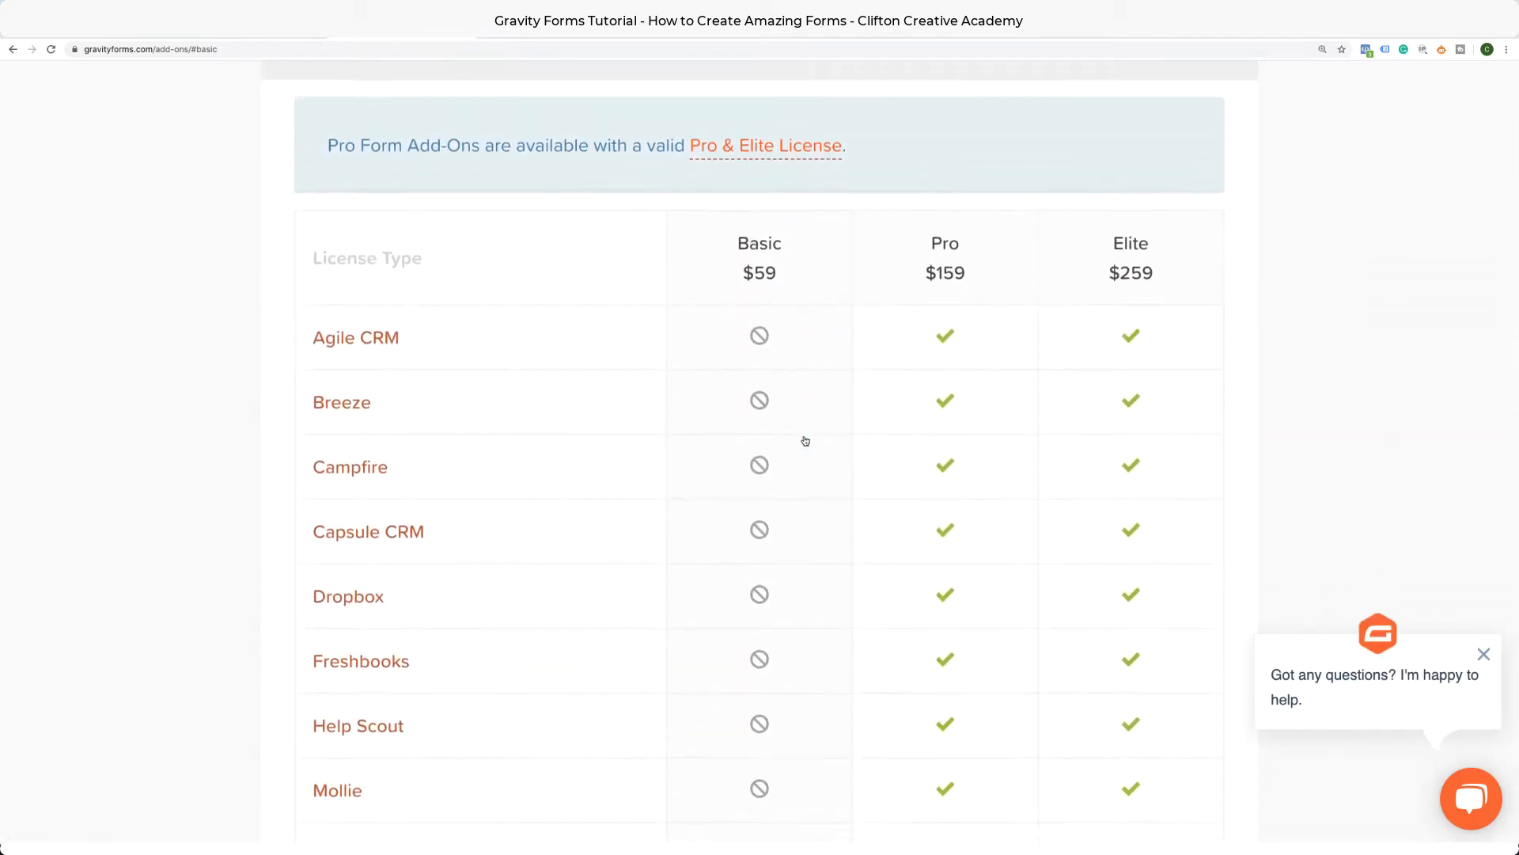
scroll(805, 440, "down", 4)
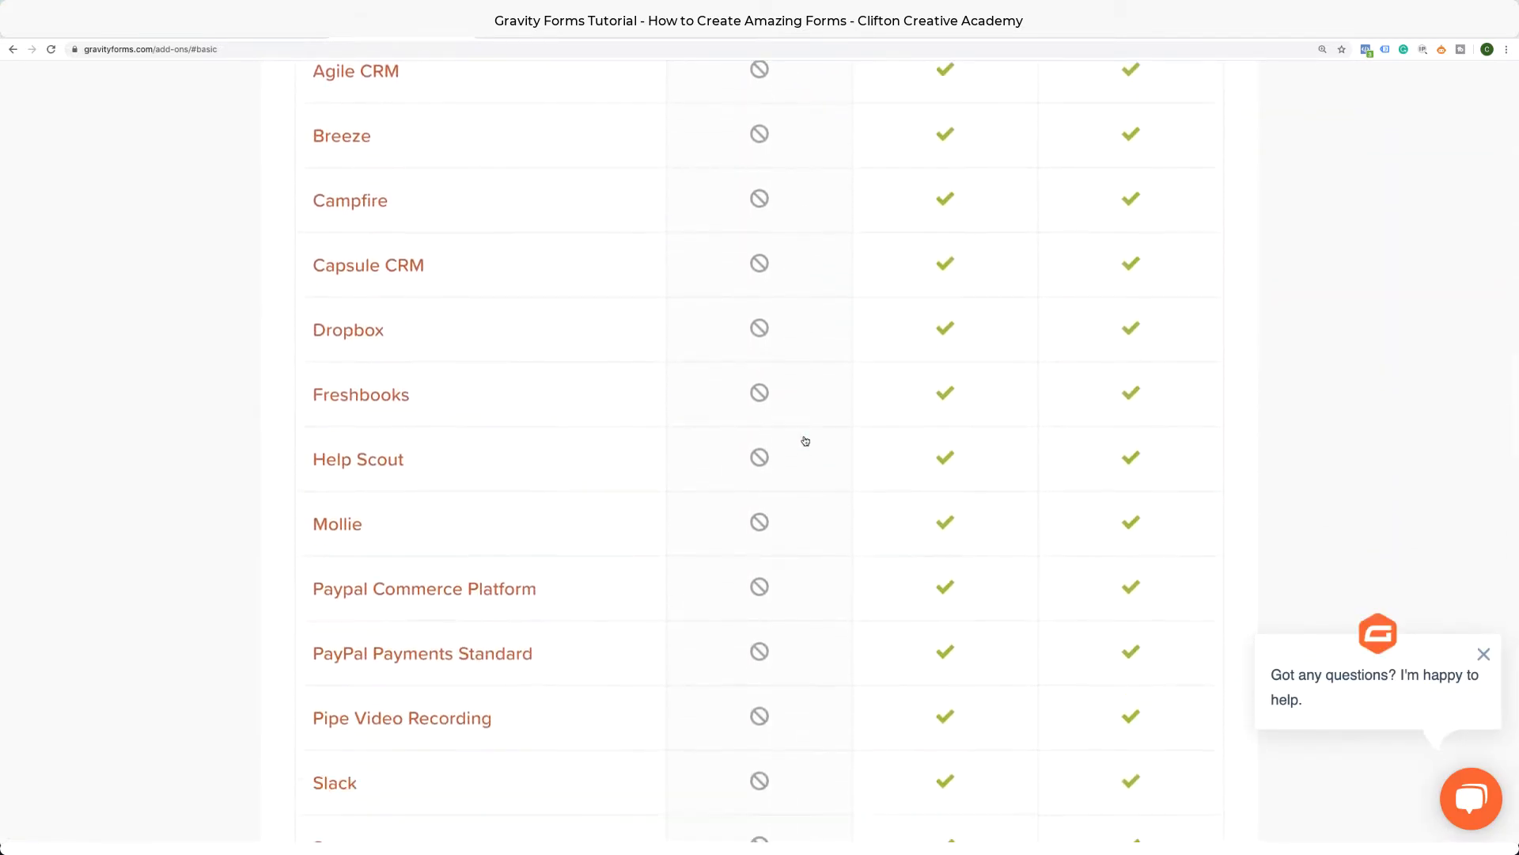
scroll(805, 440, "down", 7)
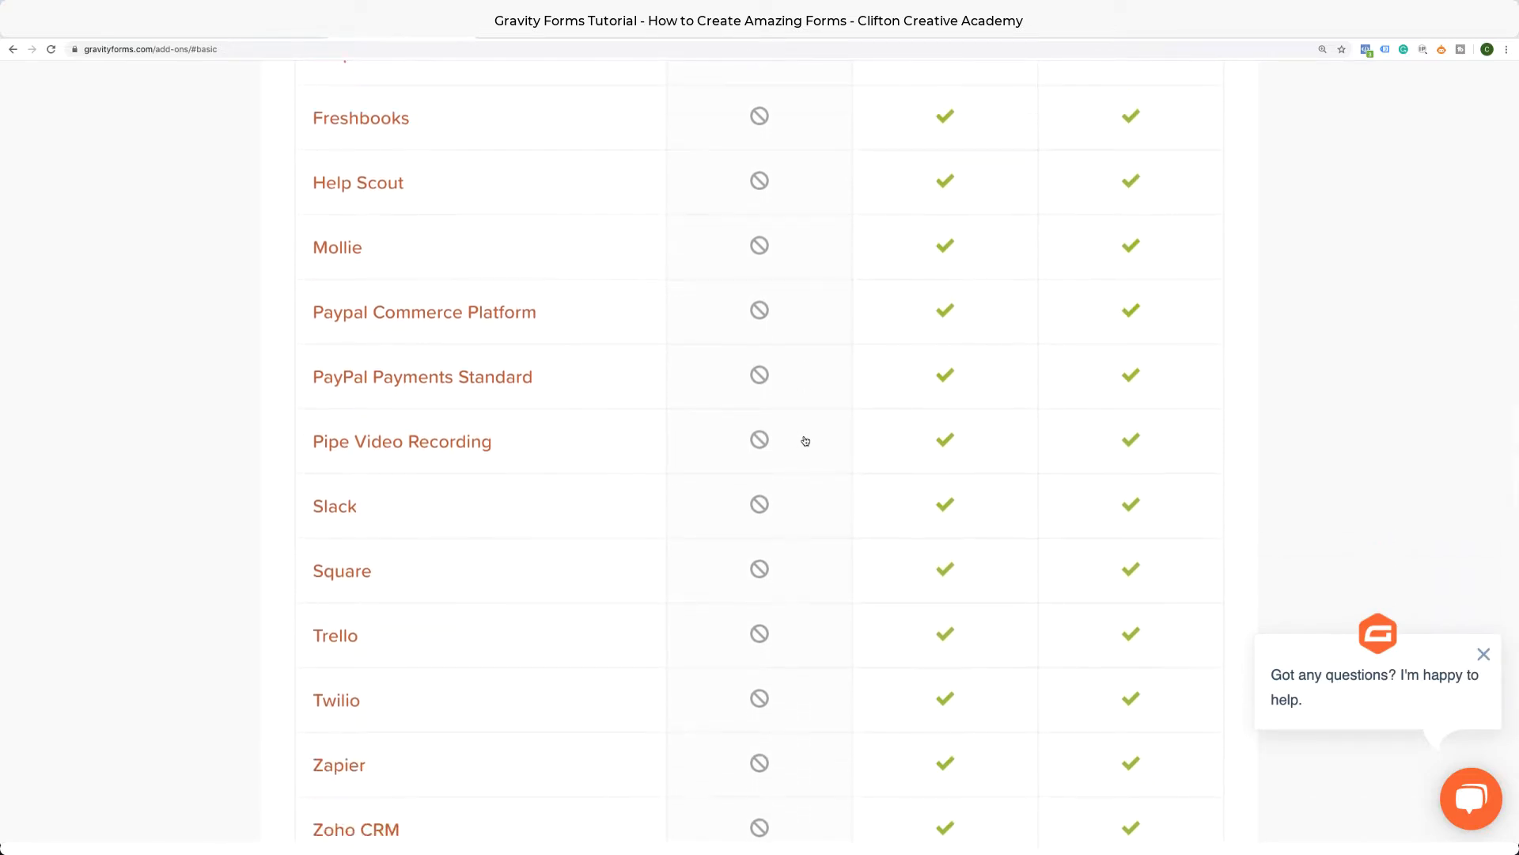
scroll(805, 440, "down", 5)
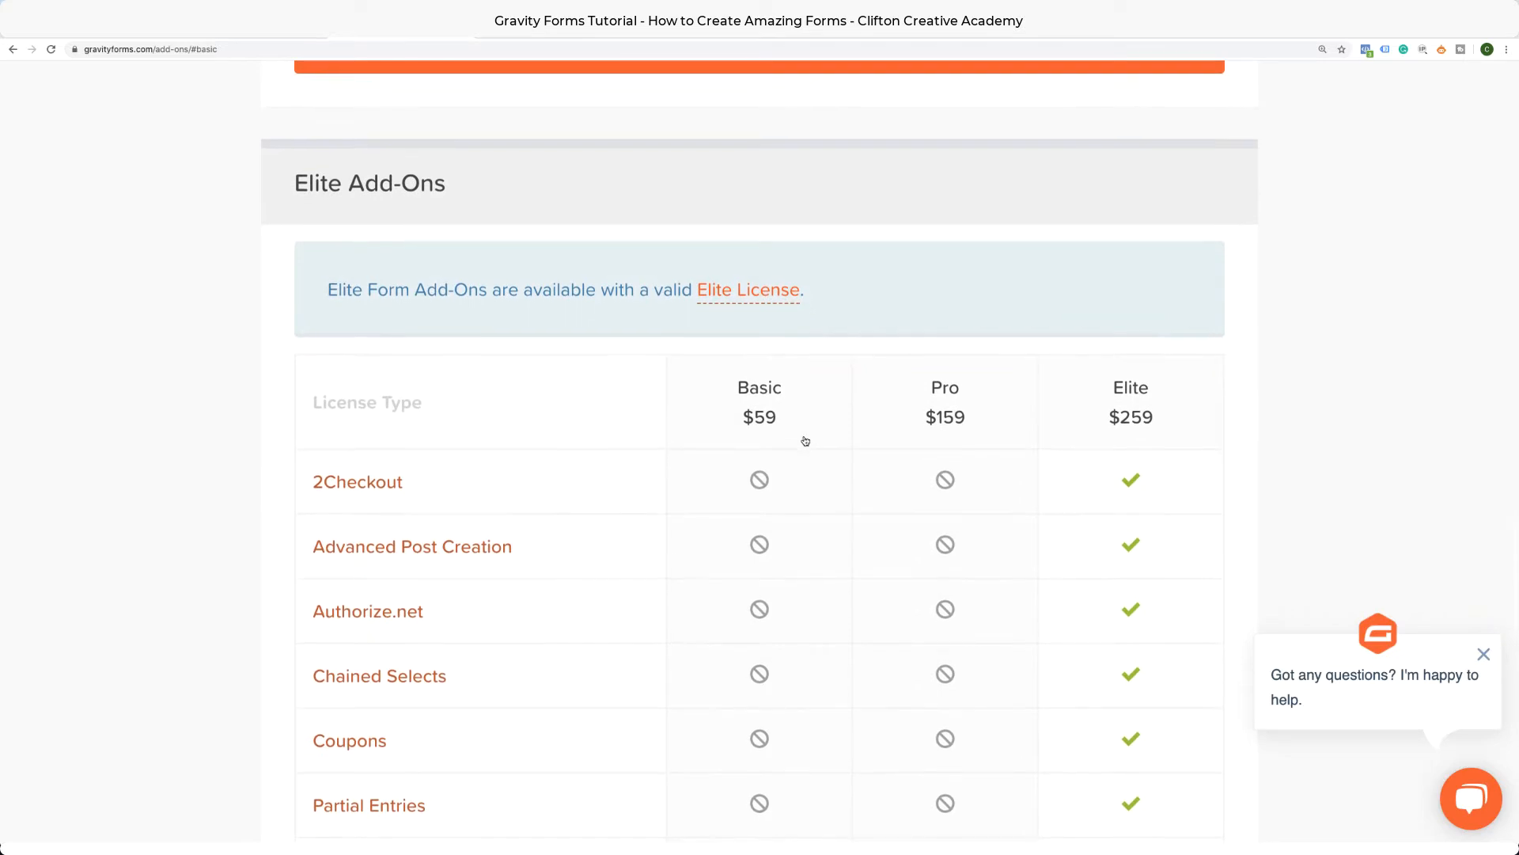
scroll(804, 440, "down", 3)
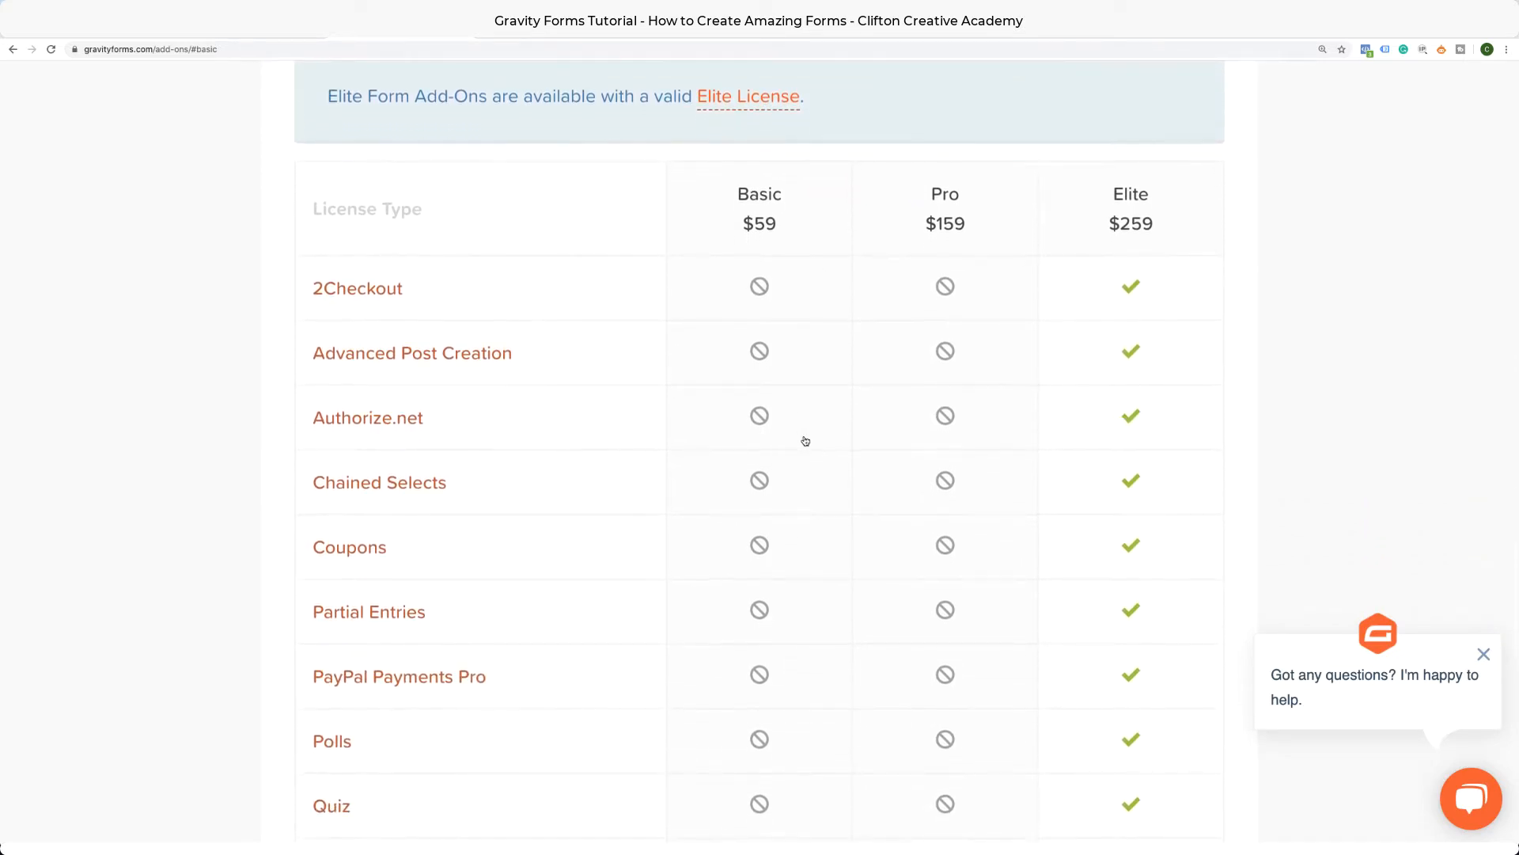
scroll(805, 440, "down", 1)
scroll(805, 440, "down", 3)
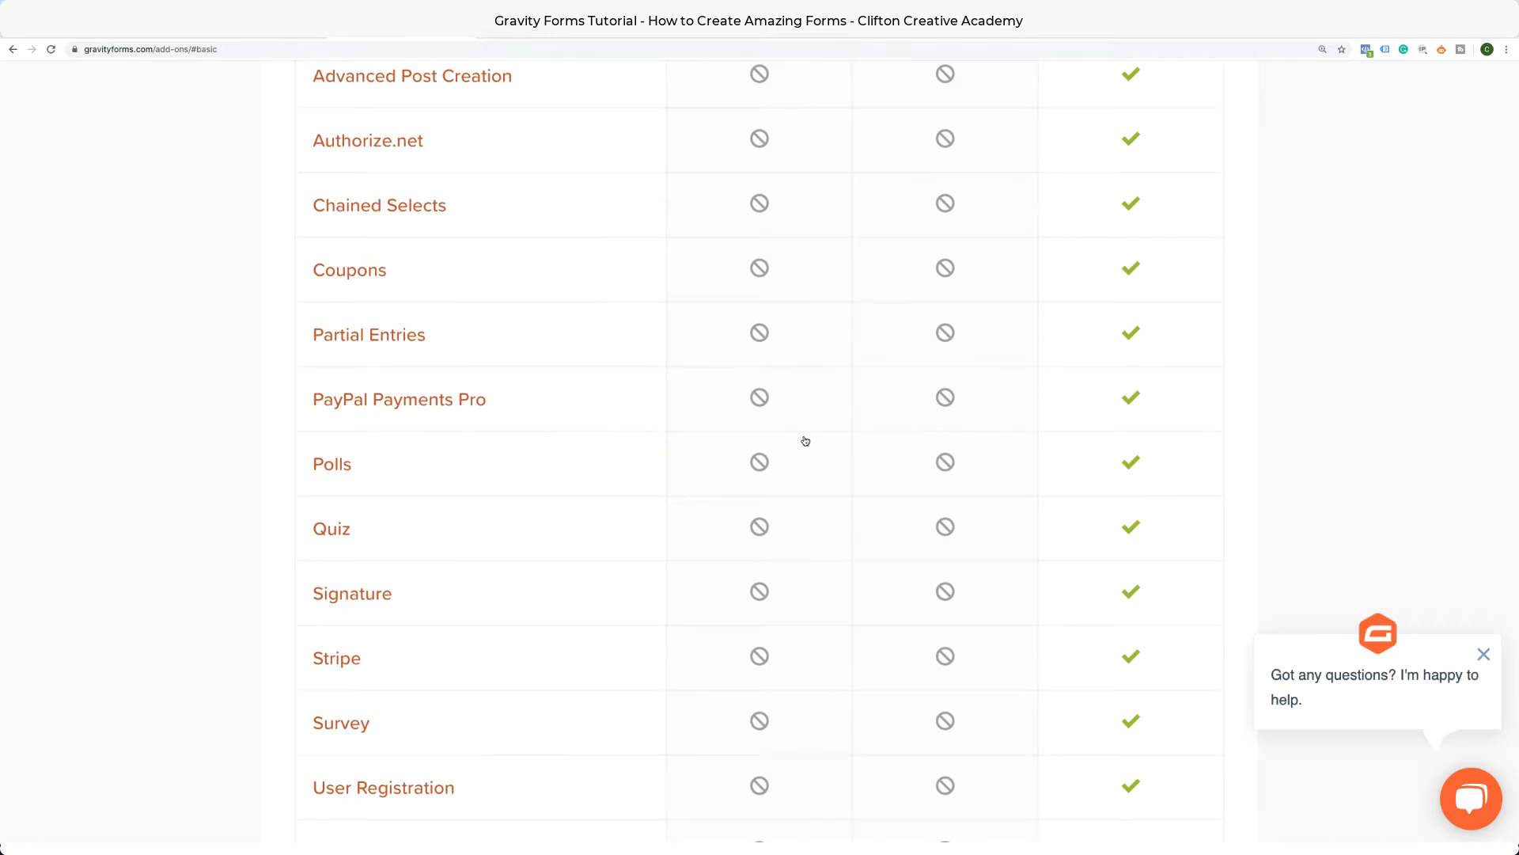
scroll(805, 440, "down", 2)
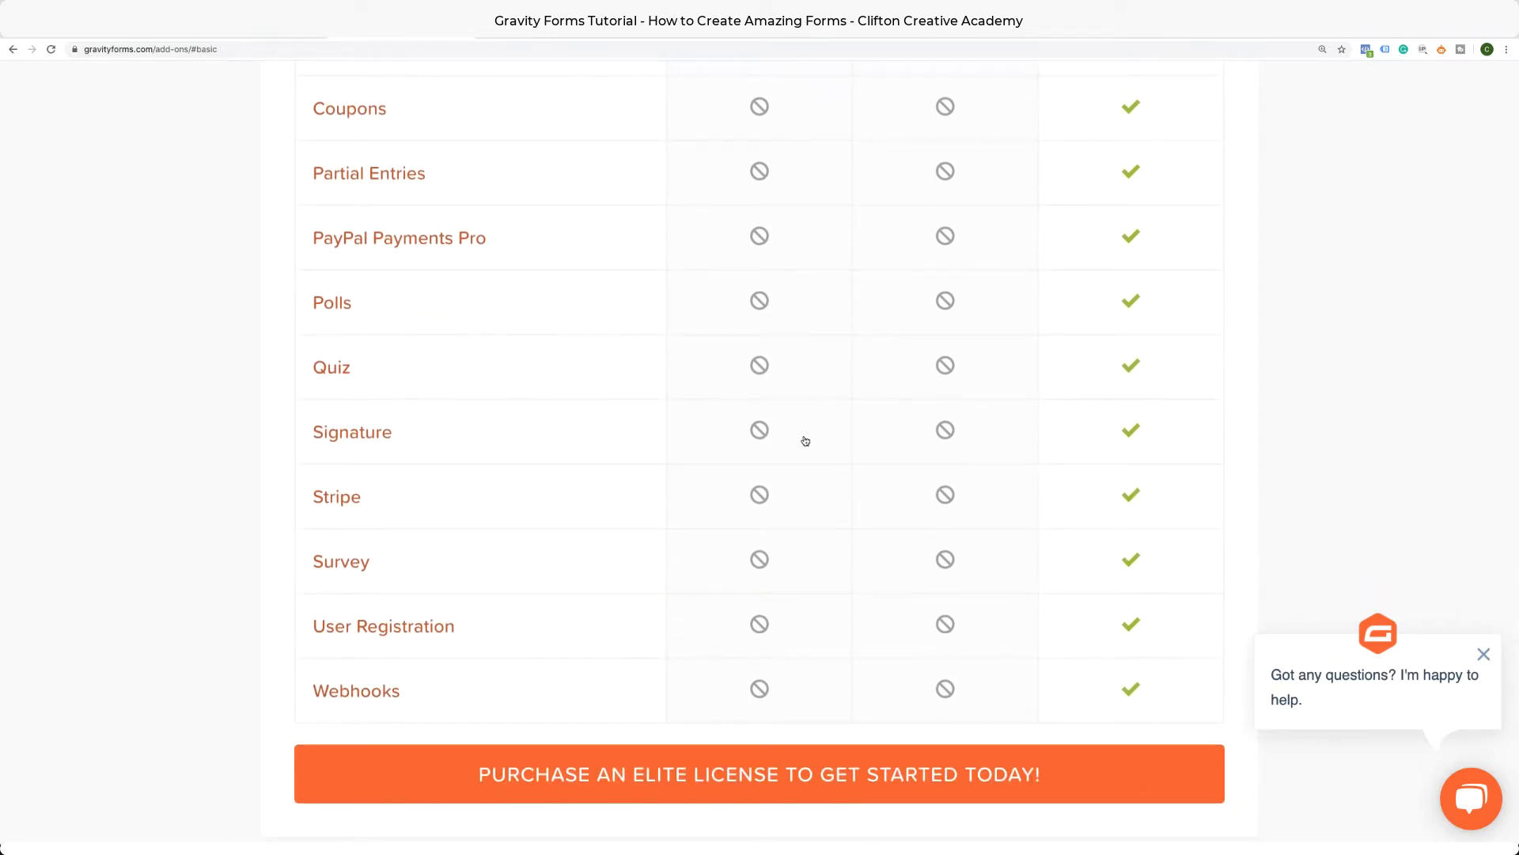
scroll(806, 441, "down", 2)
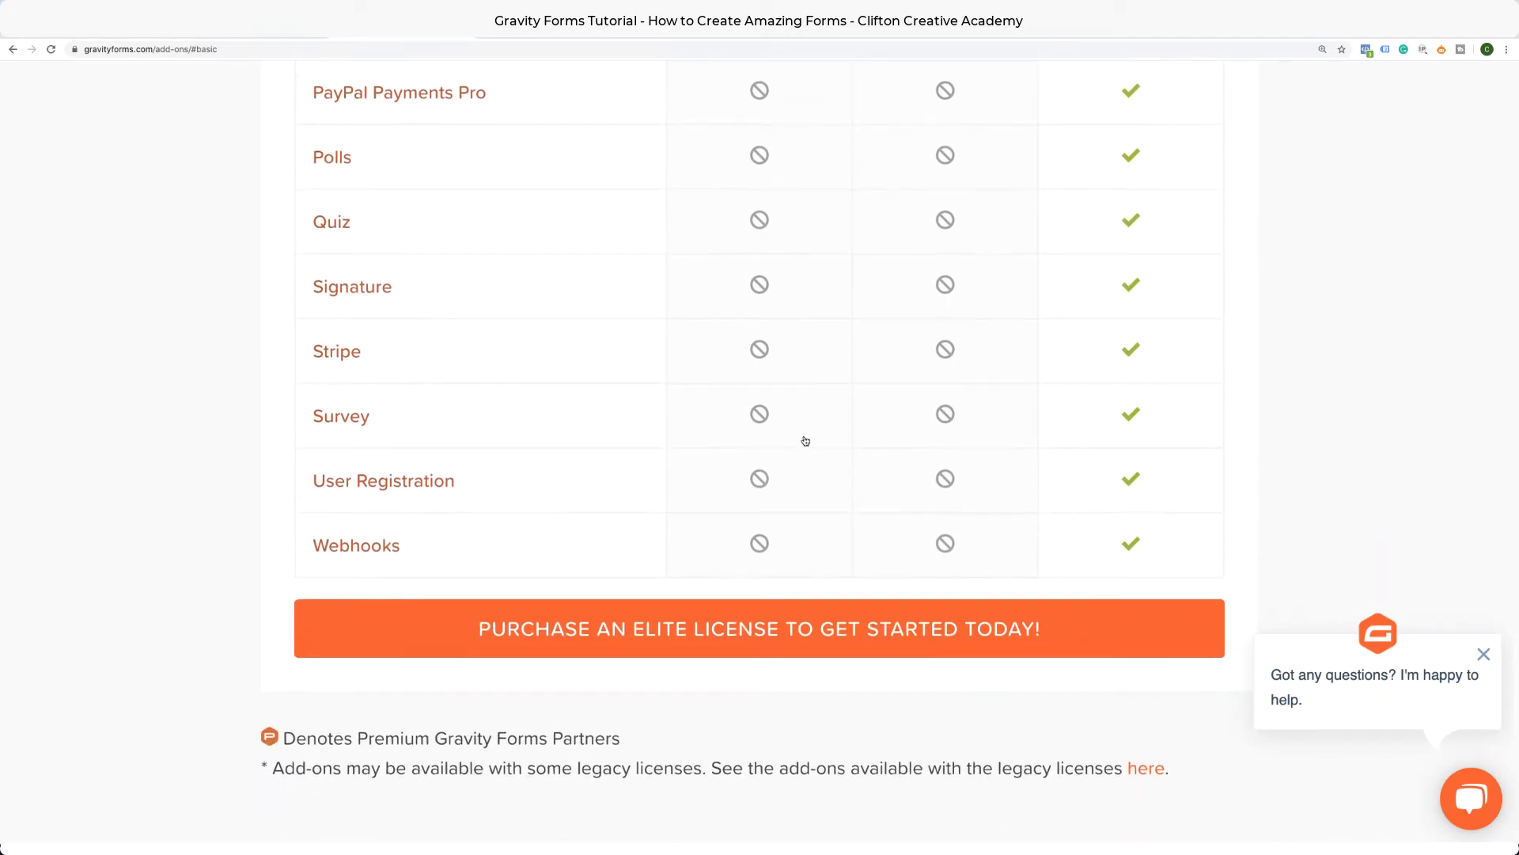
scroll(805, 440, "up", 20)
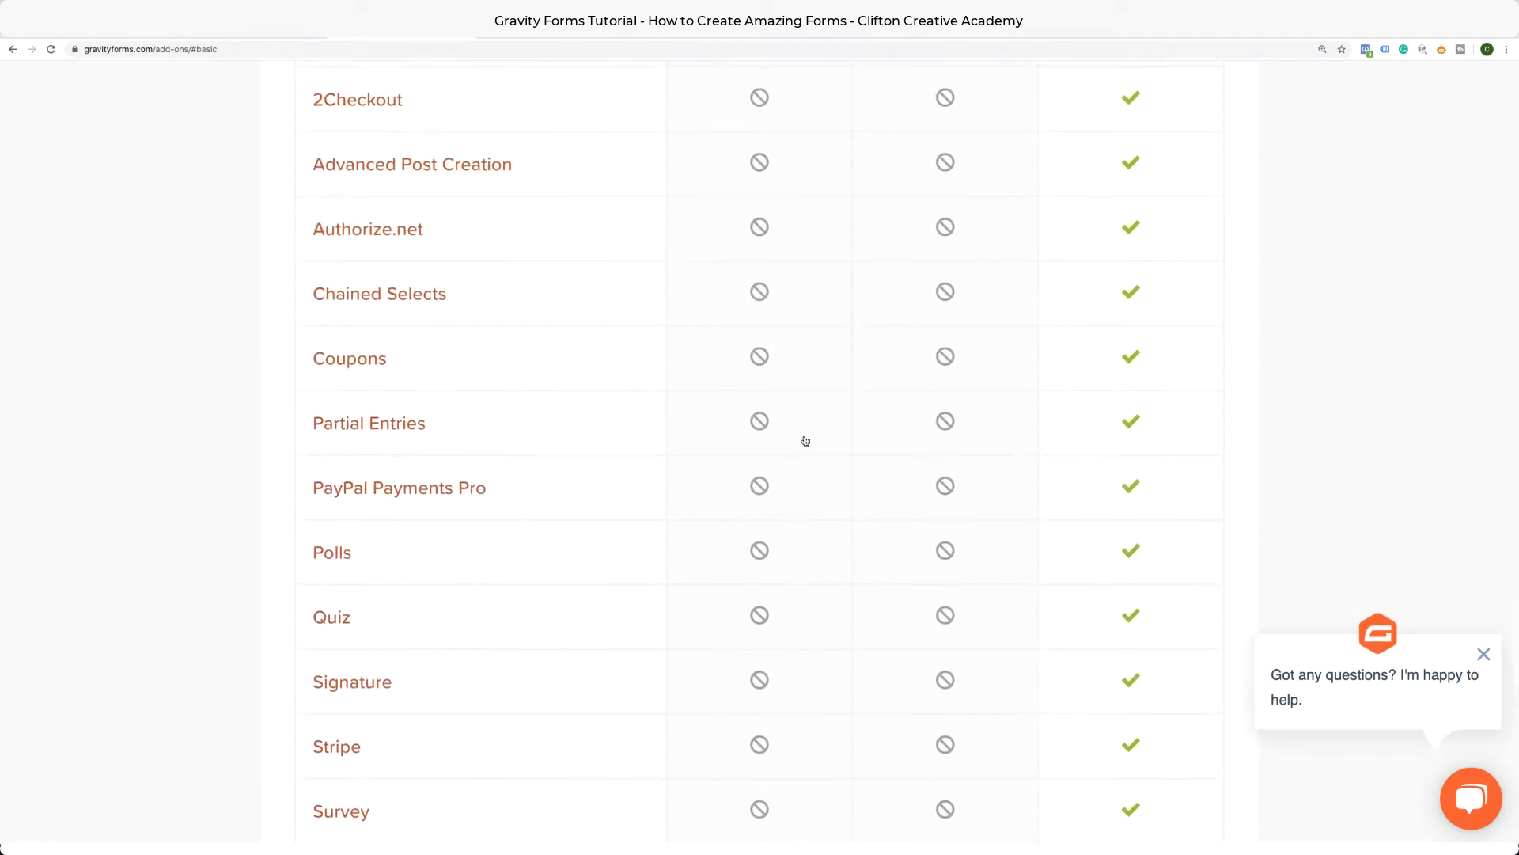
scroll(804, 441, "up", 20)
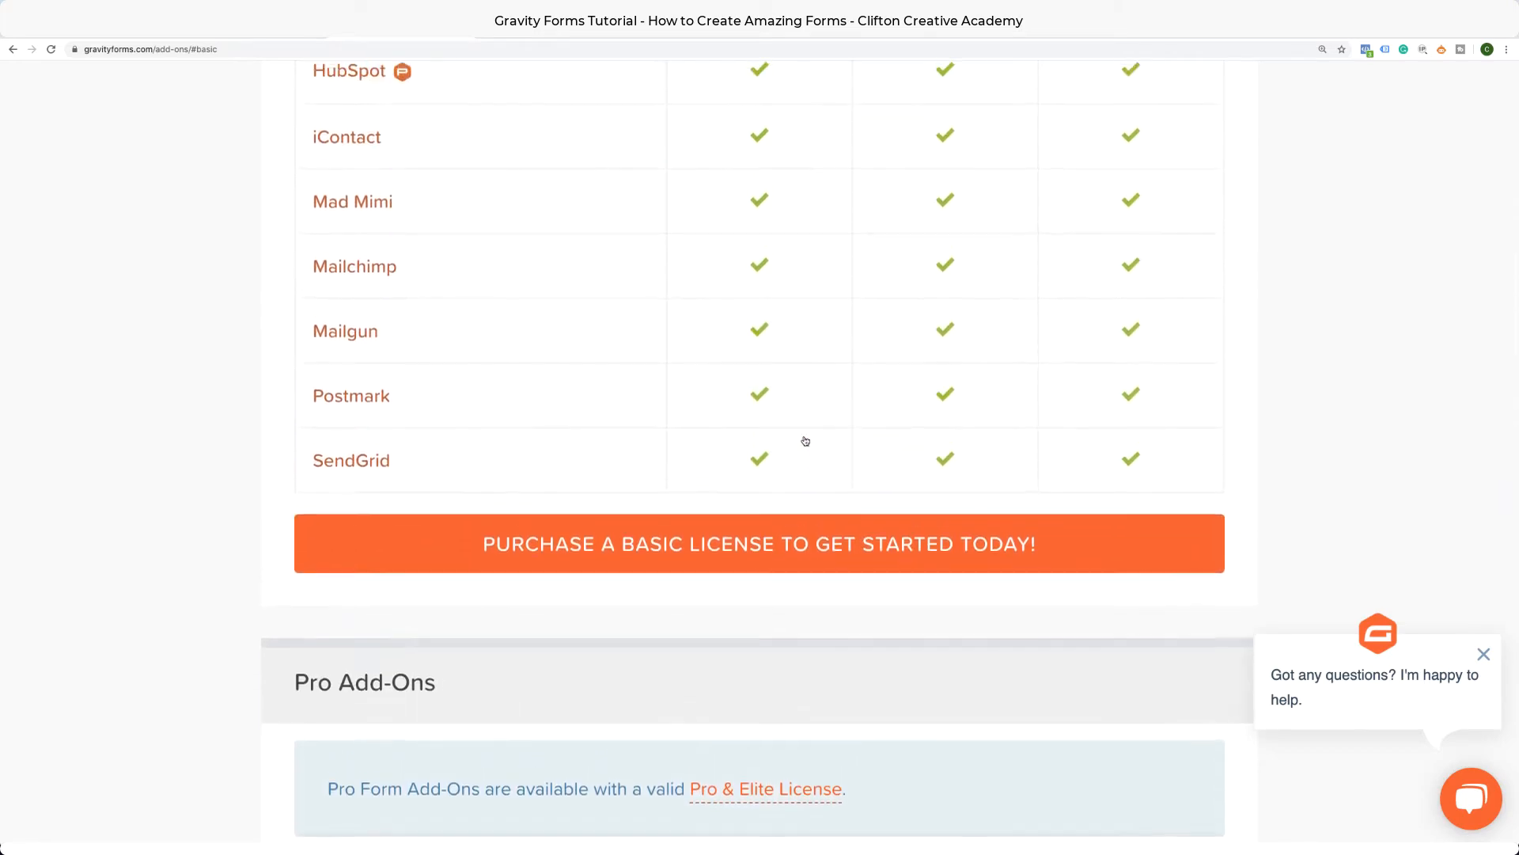
scroll(806, 441, "up", 2)
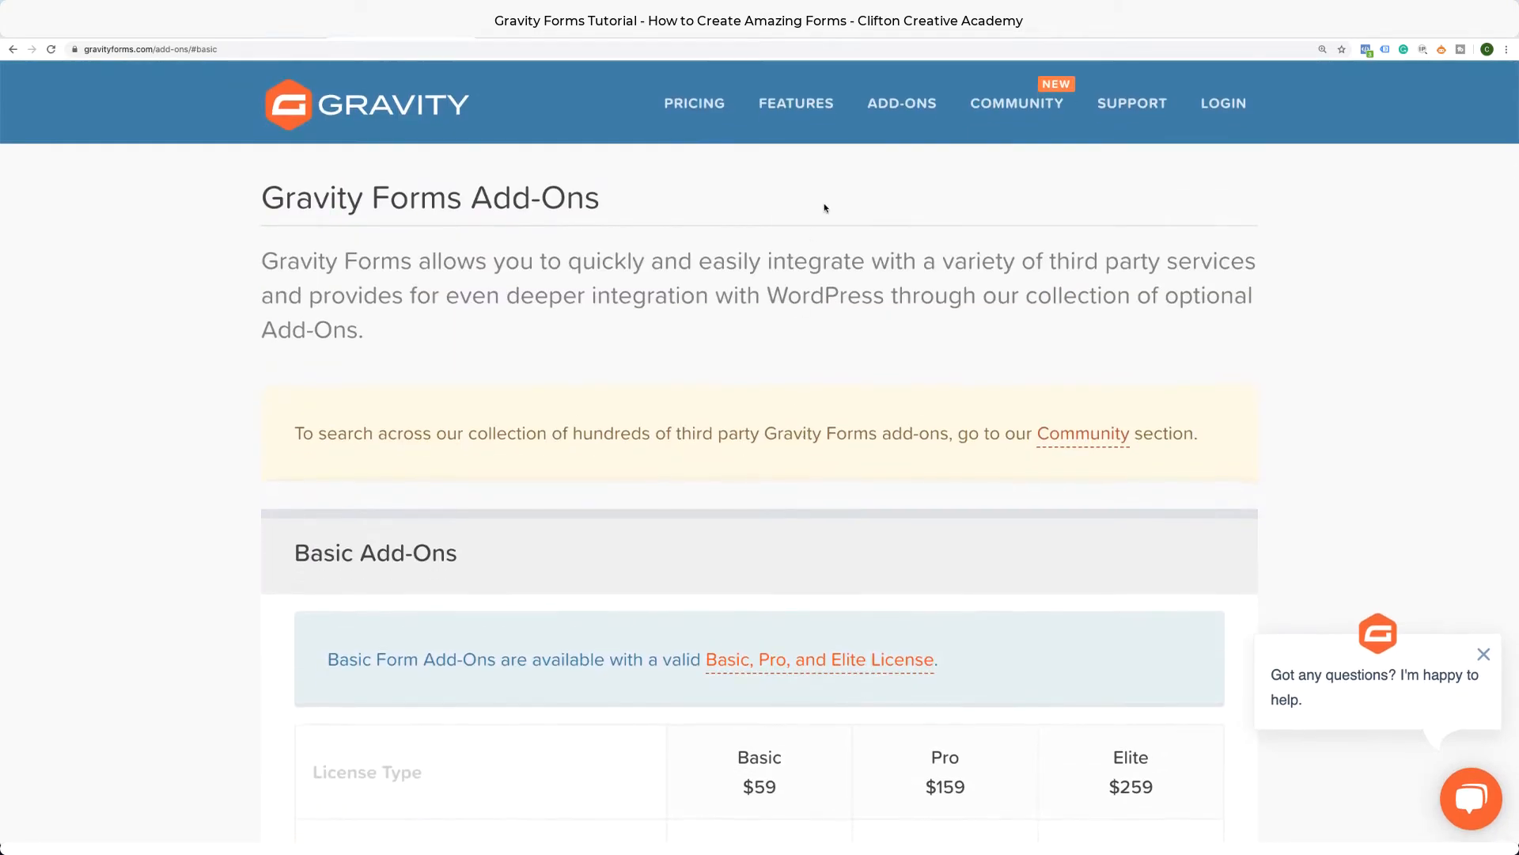
Return to the pricing page, review the license cards, then switch to the account downloads tab.
left_click(716, 114)
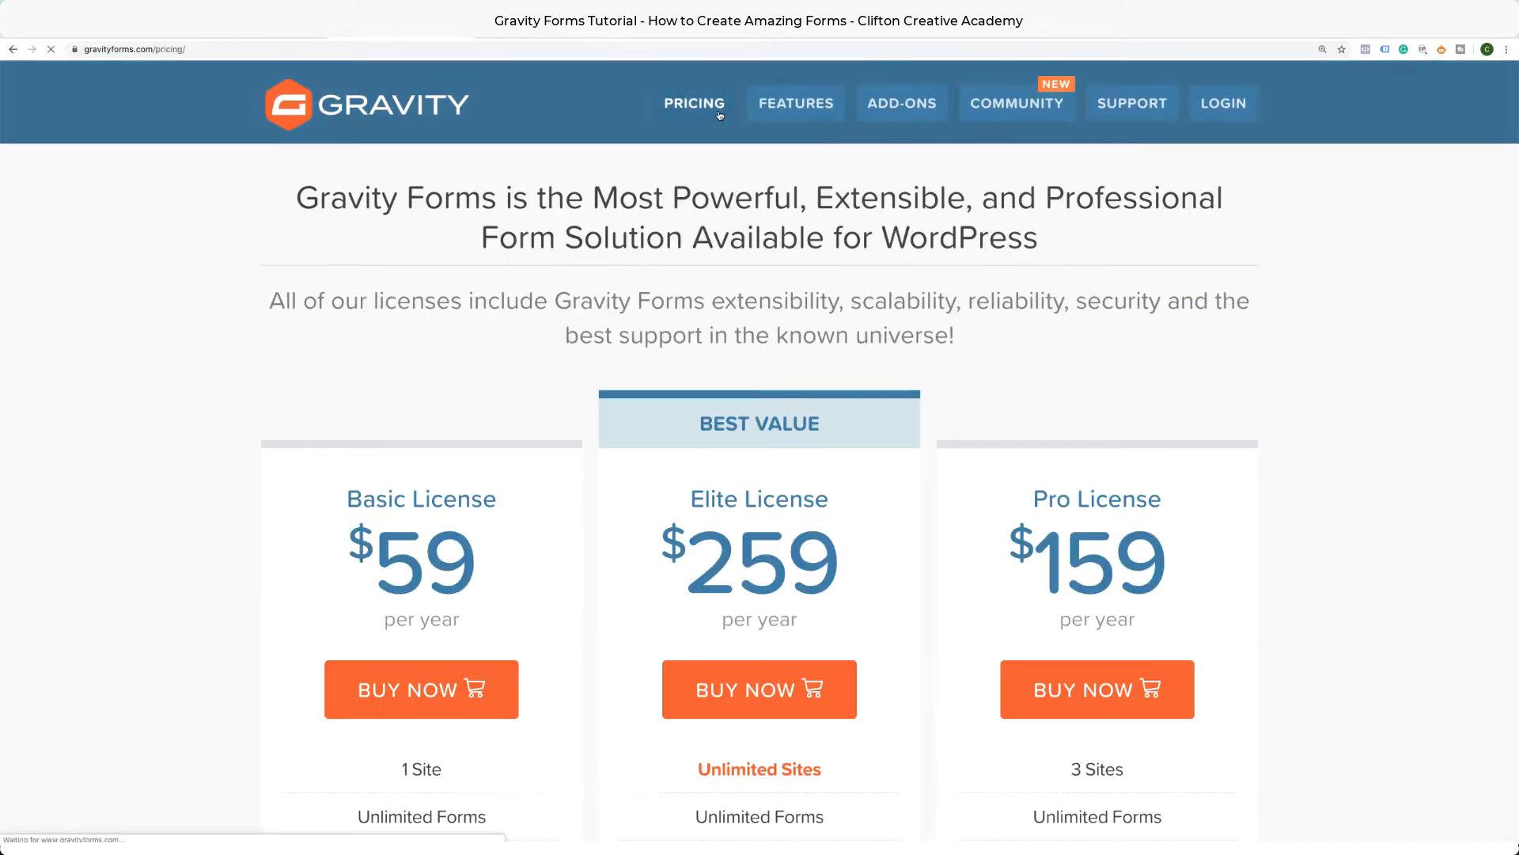
scroll(525, 507, "down", 3)
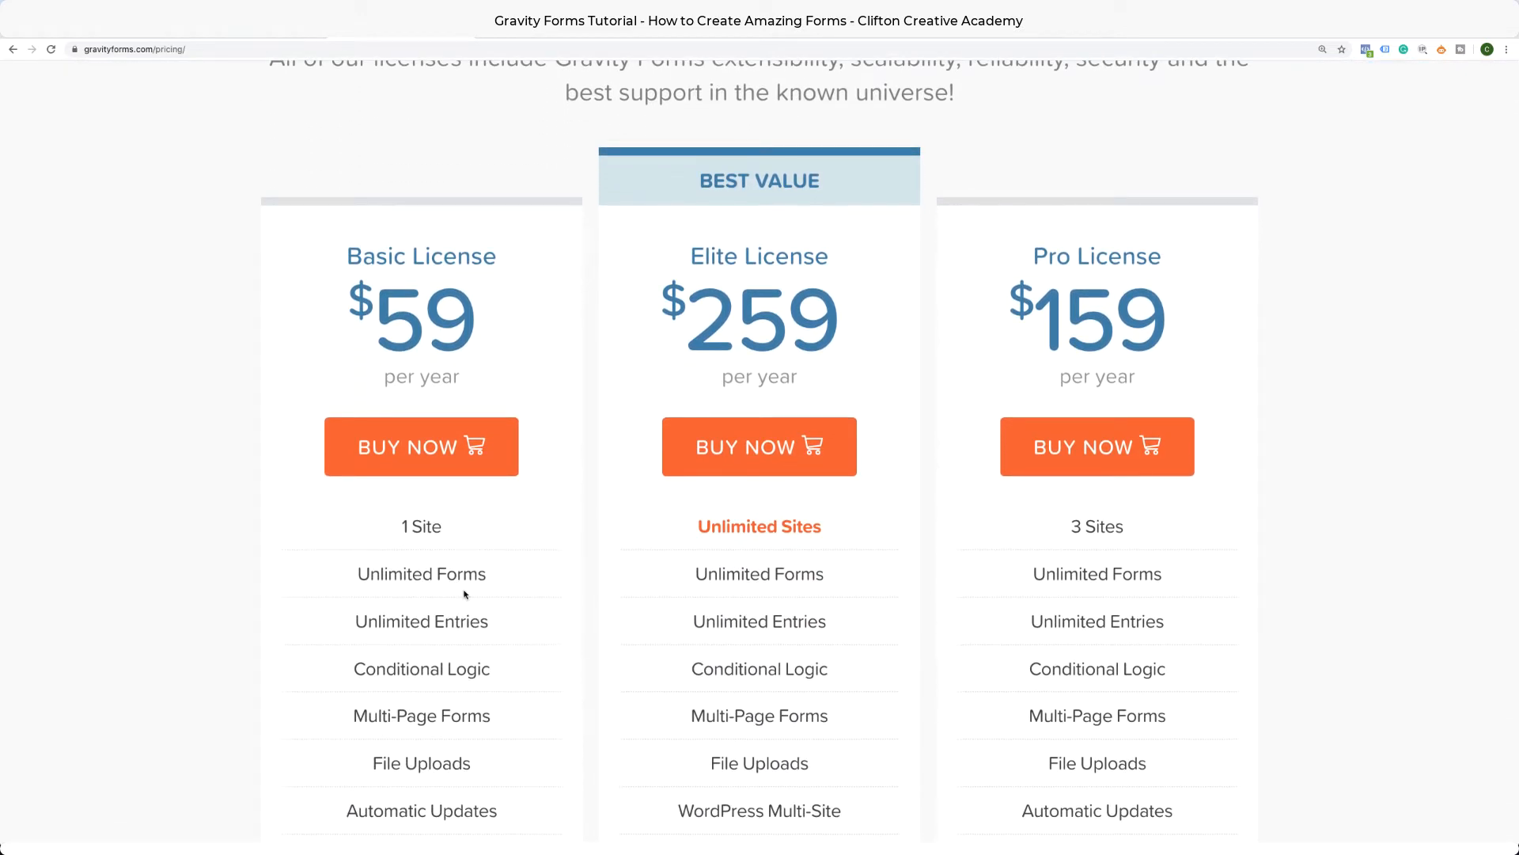
scroll(444, 586, "down", 2)
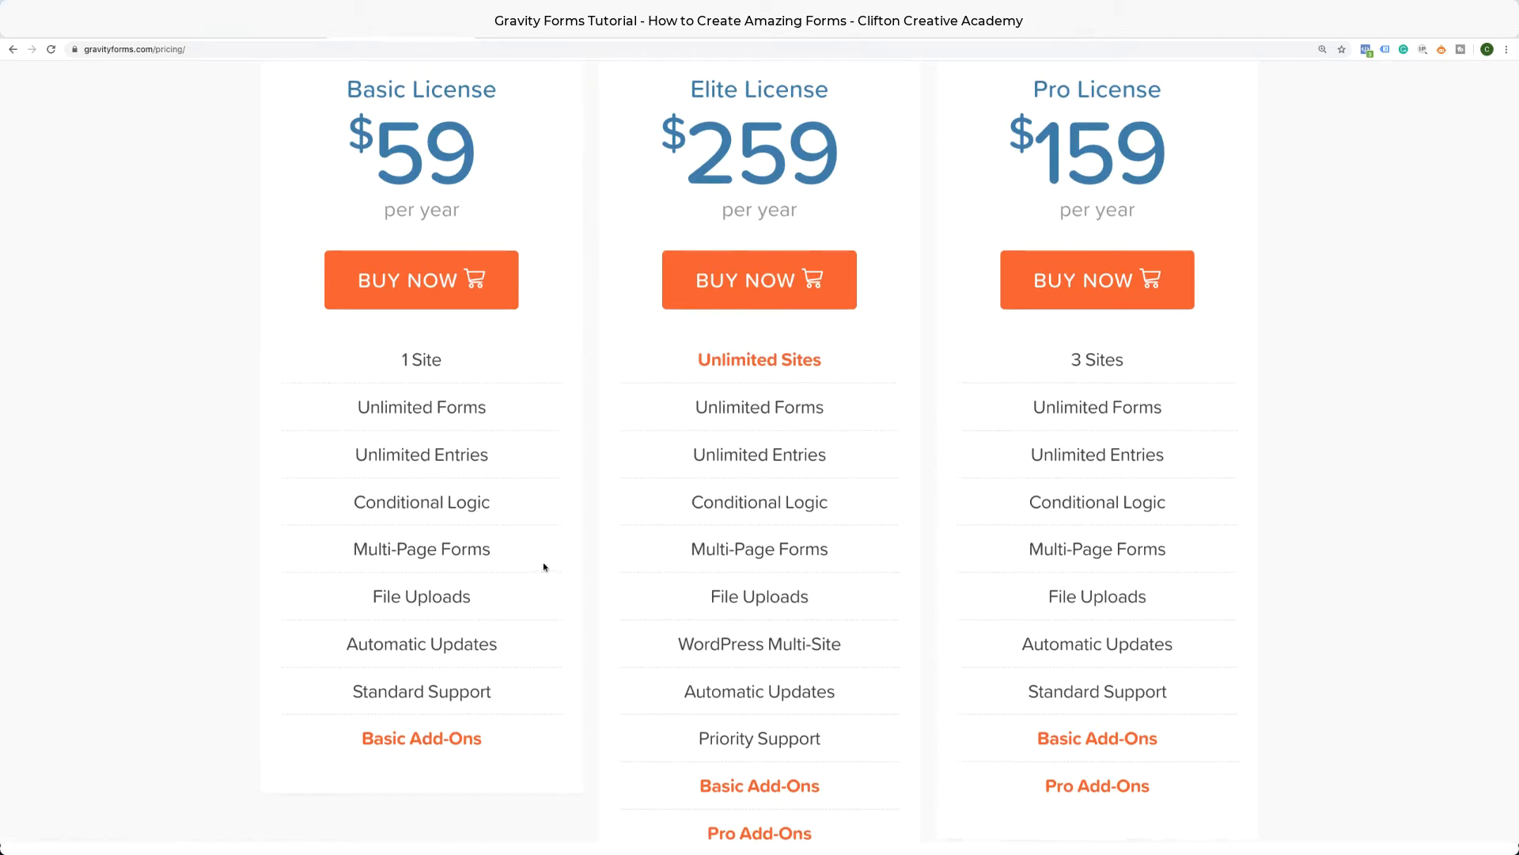
scroll(544, 568, "up", 4)
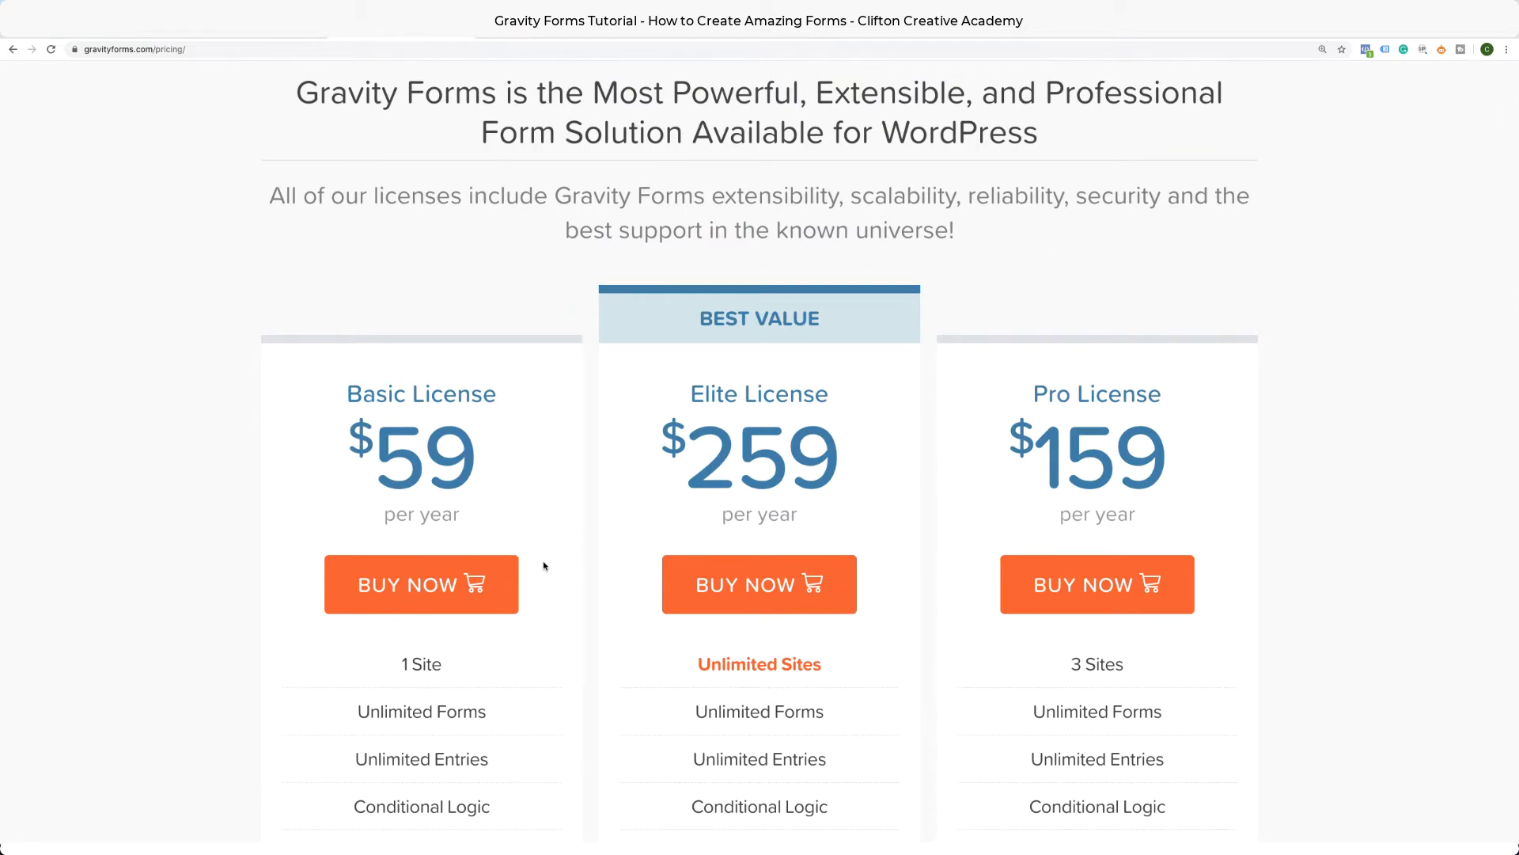
scroll(553, 546, "up", 1)
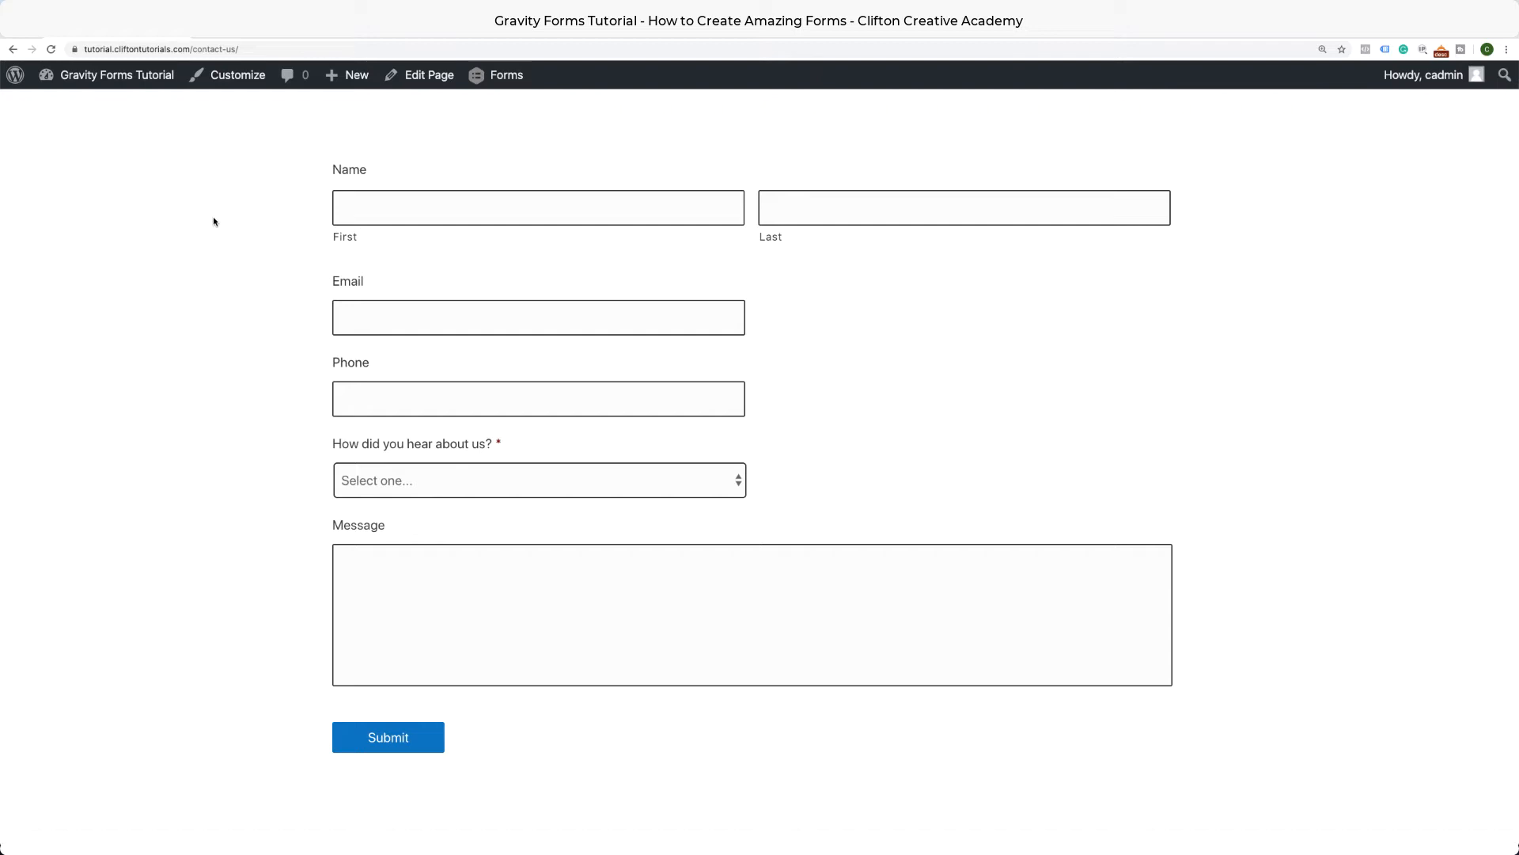
left_click(1229, 8)
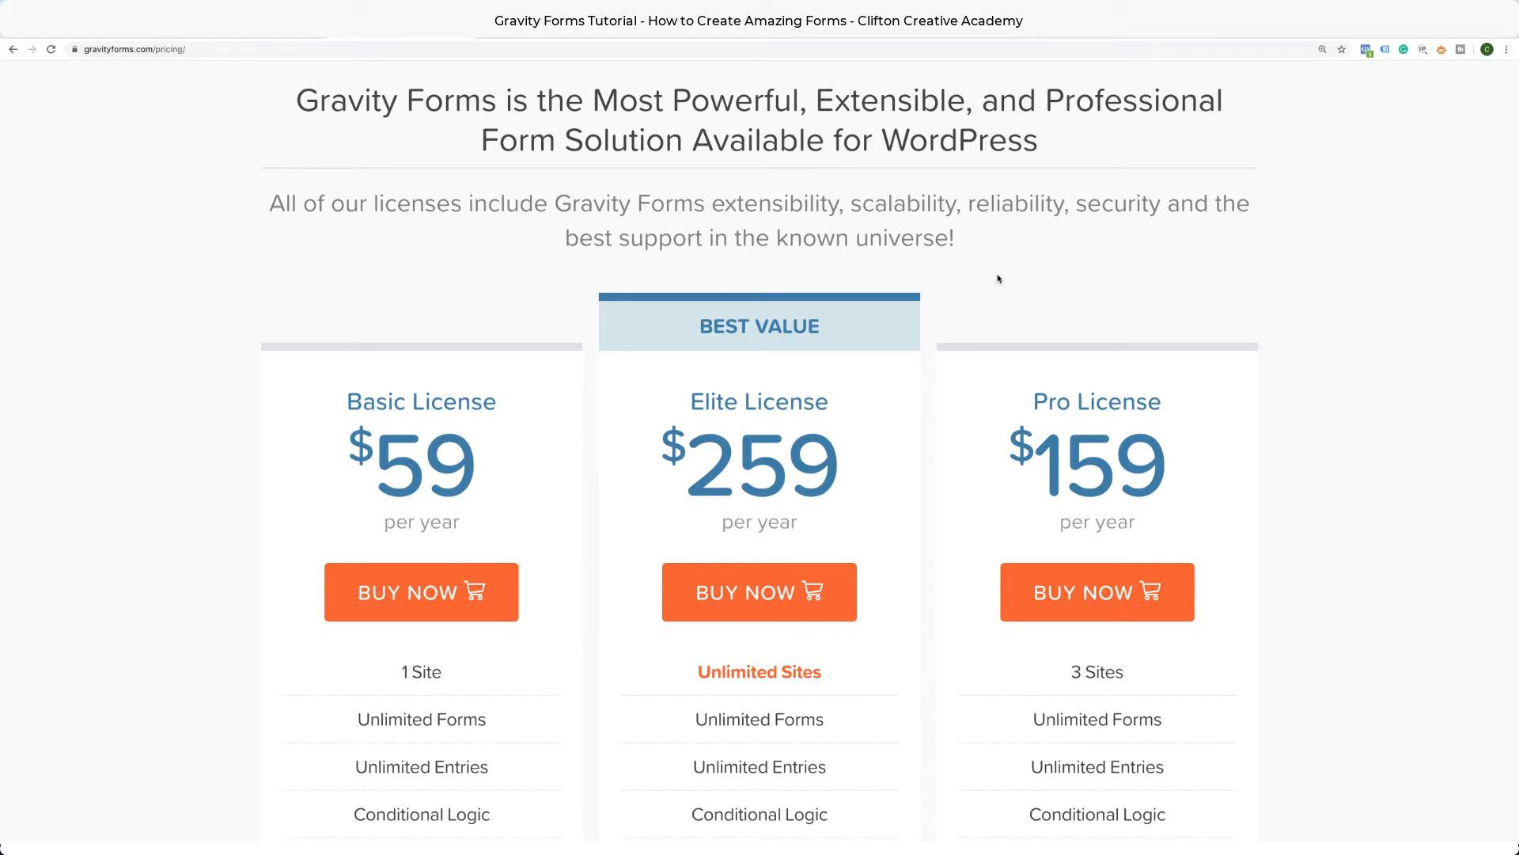
left_click(535, 37)
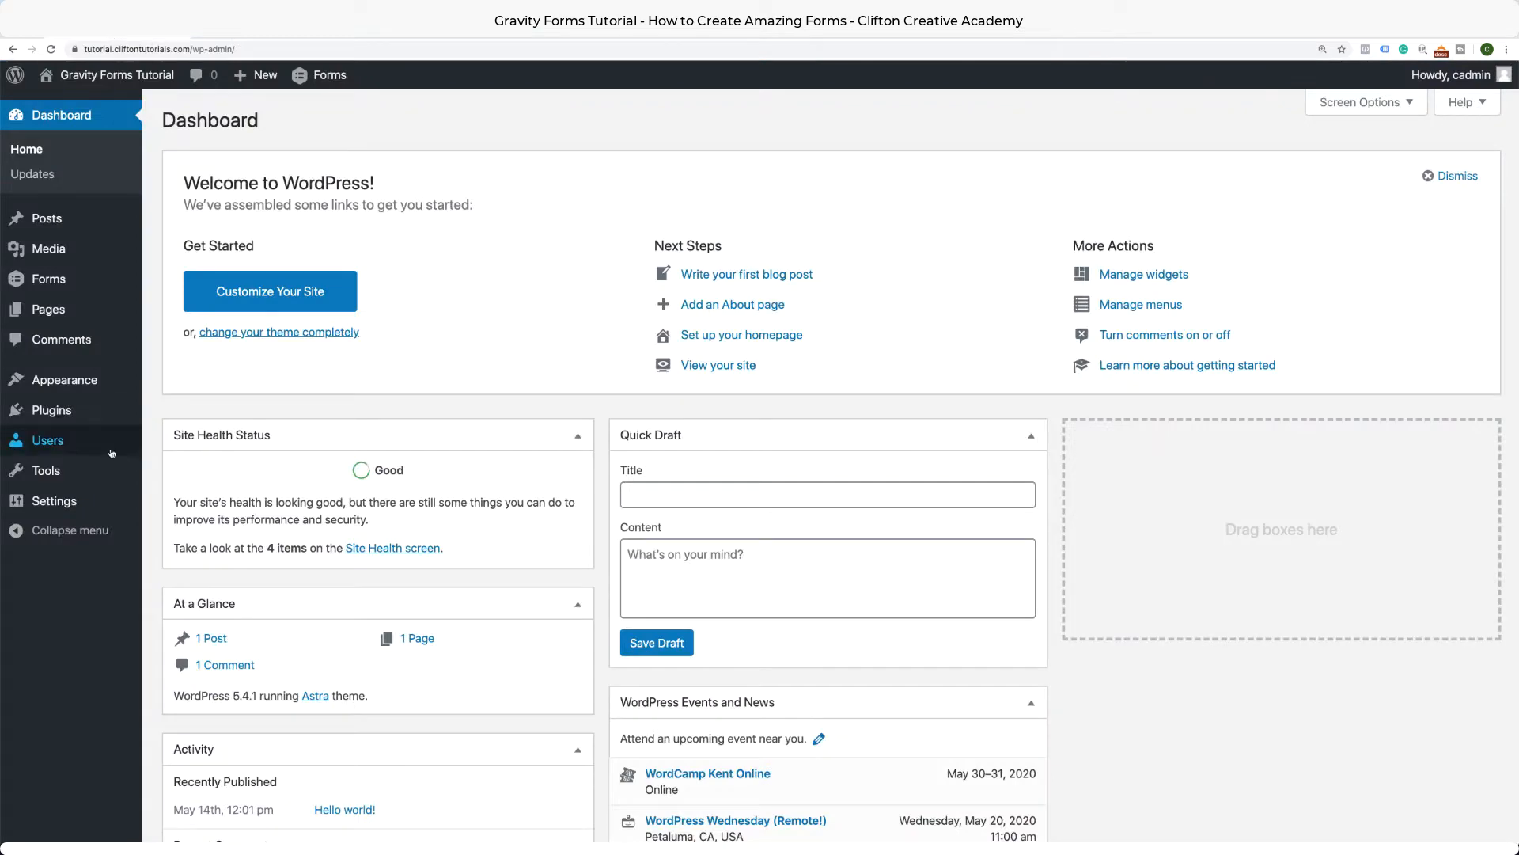
Go to Plugins > Add New > Upload Plugin, pick gravityforms_2.4.18.2.zip, then cancel without uploading.
mouse_move(70, 418)
left_click(190, 442)
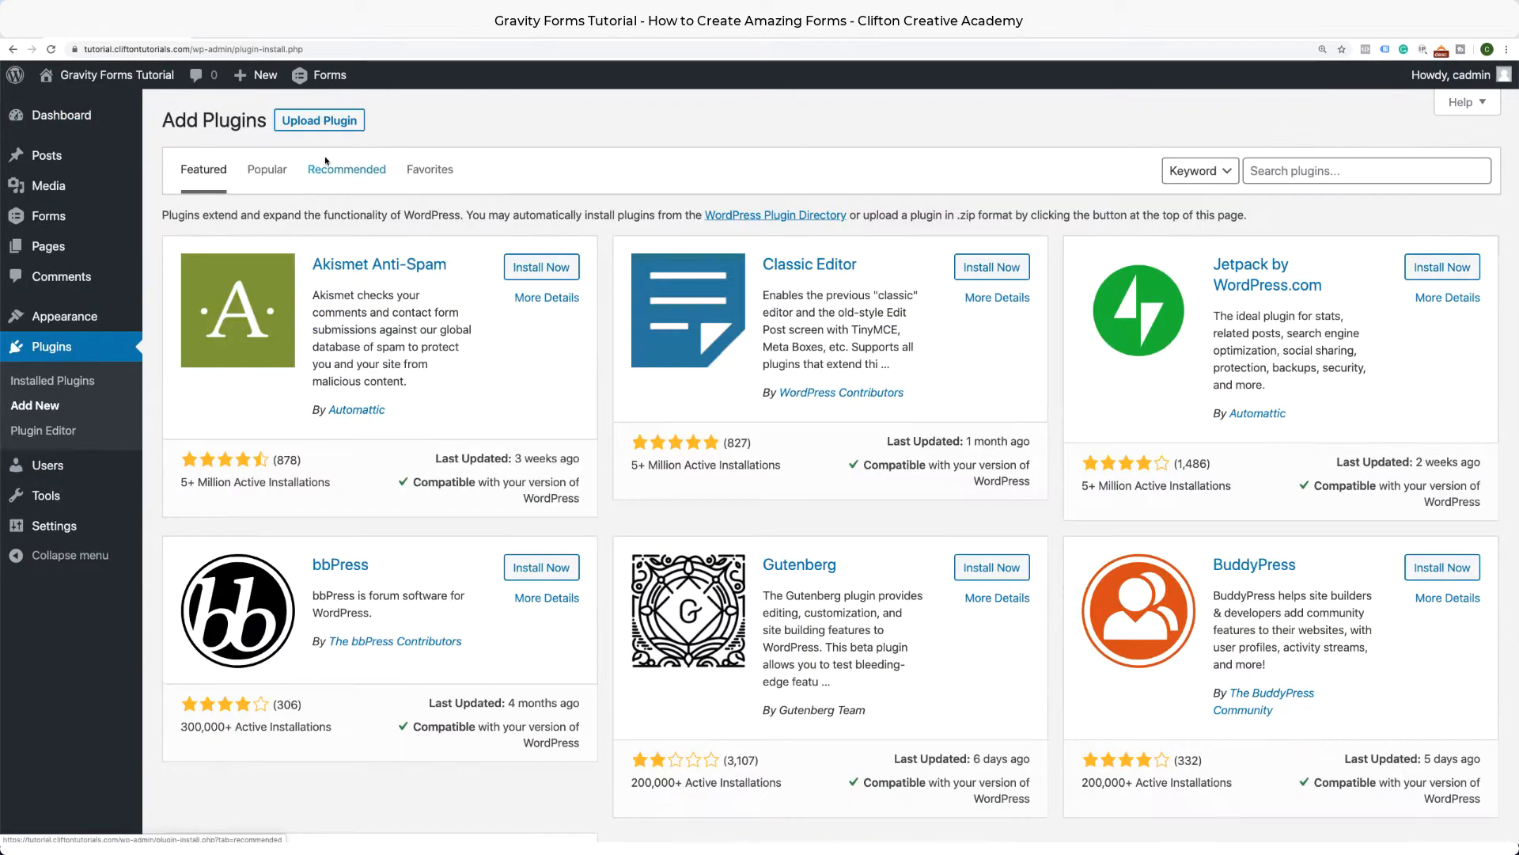
left_click(329, 125)
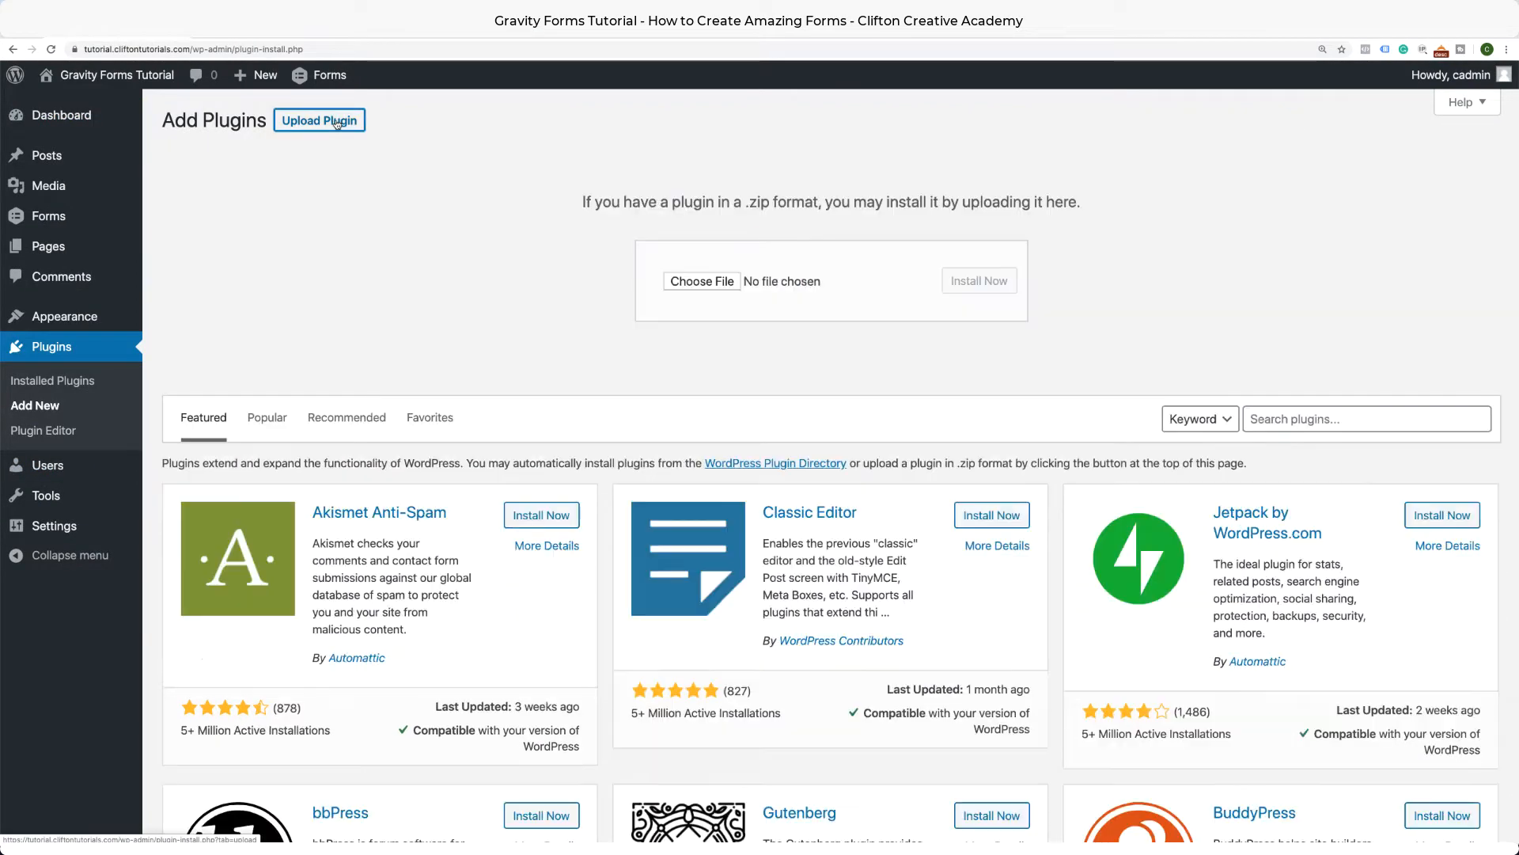
left_click(731, 283)
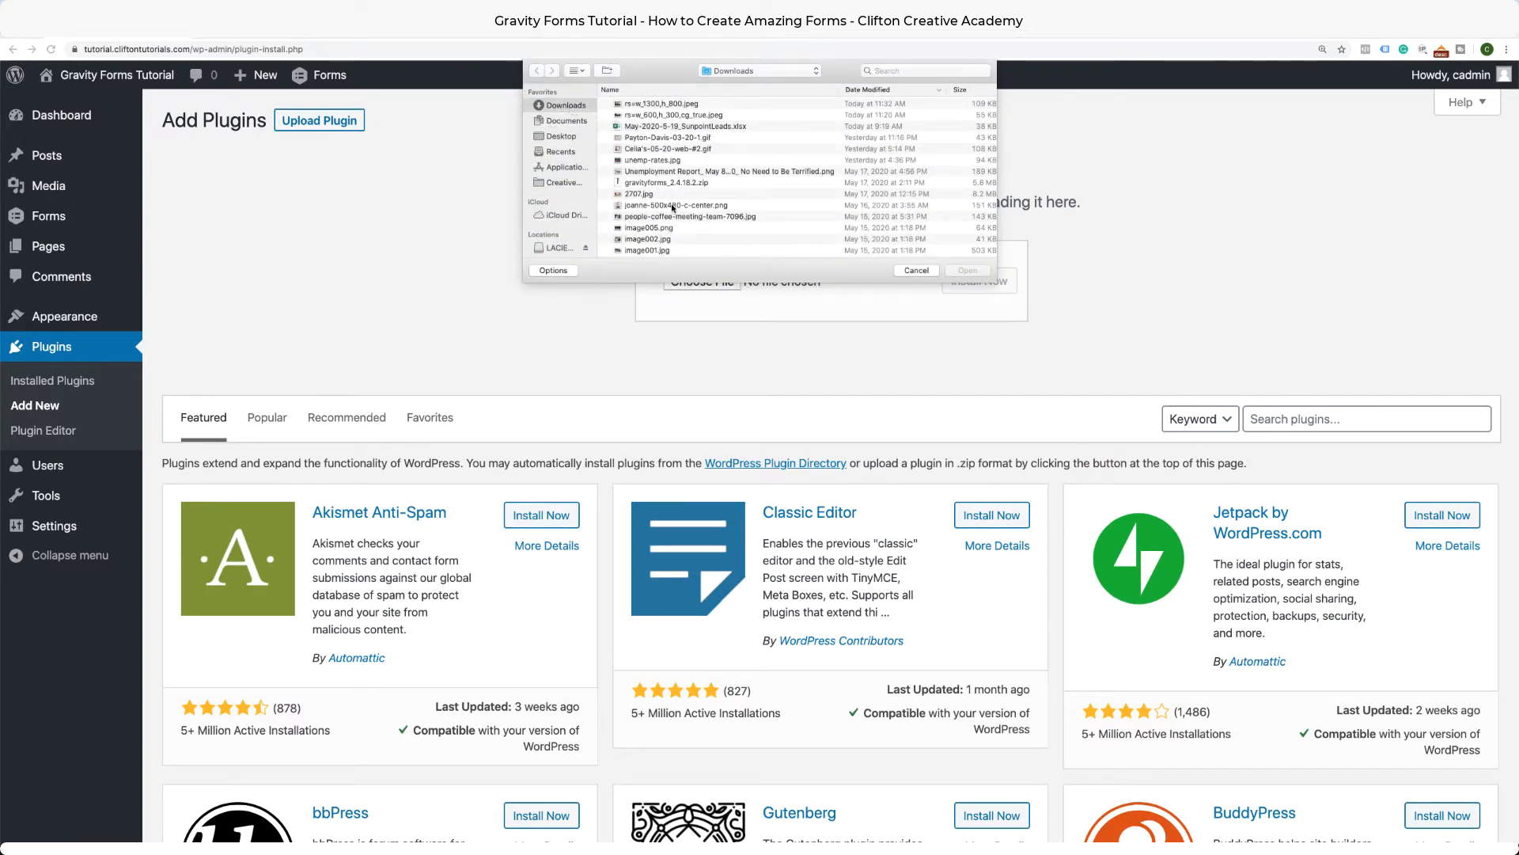
left_click(673, 183)
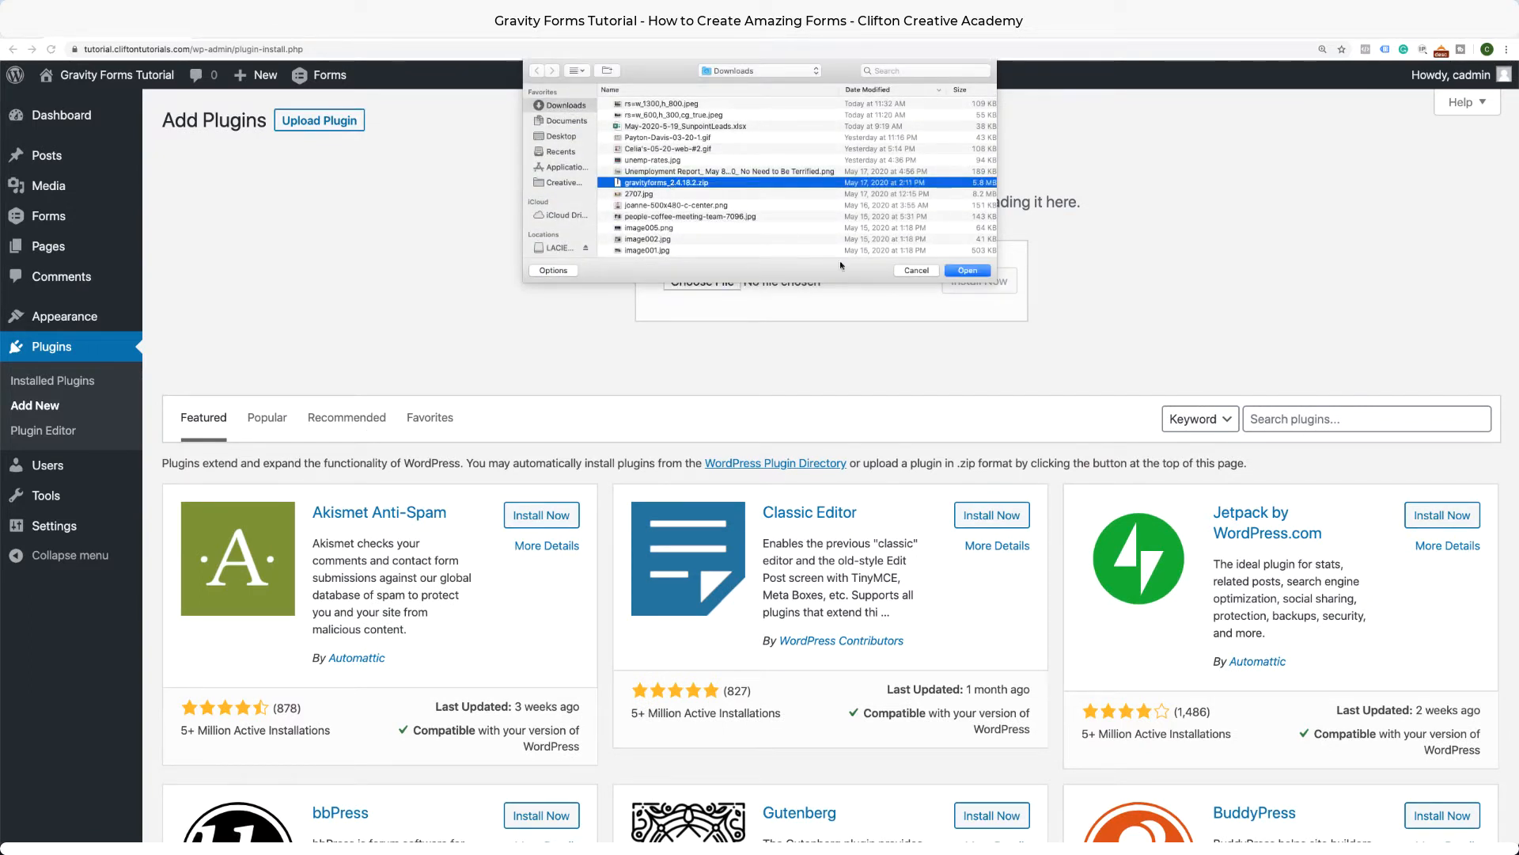
left_click(924, 272)
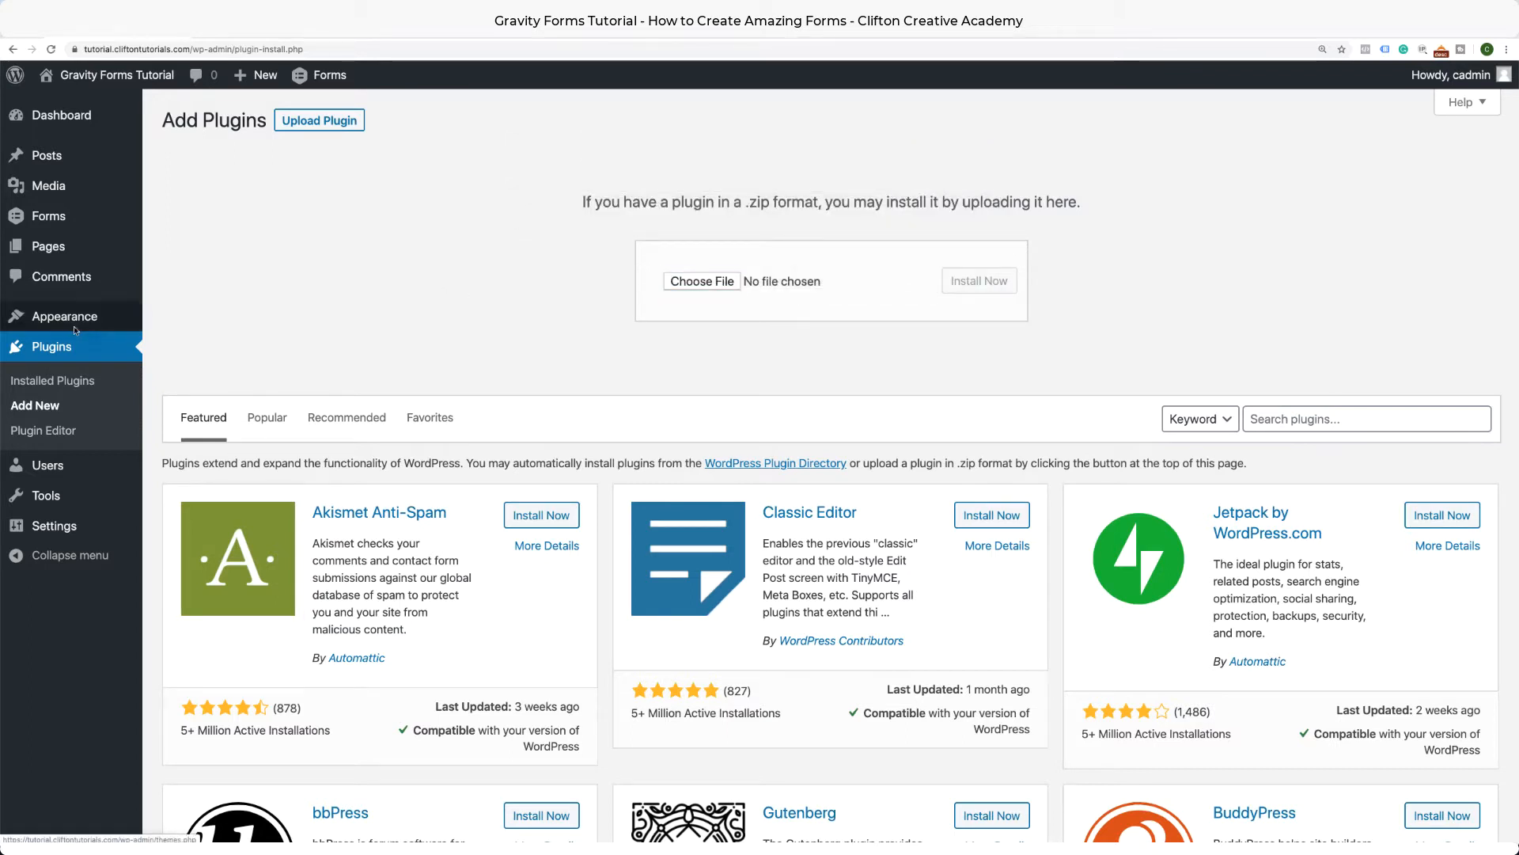
mouse_move(131, 222)
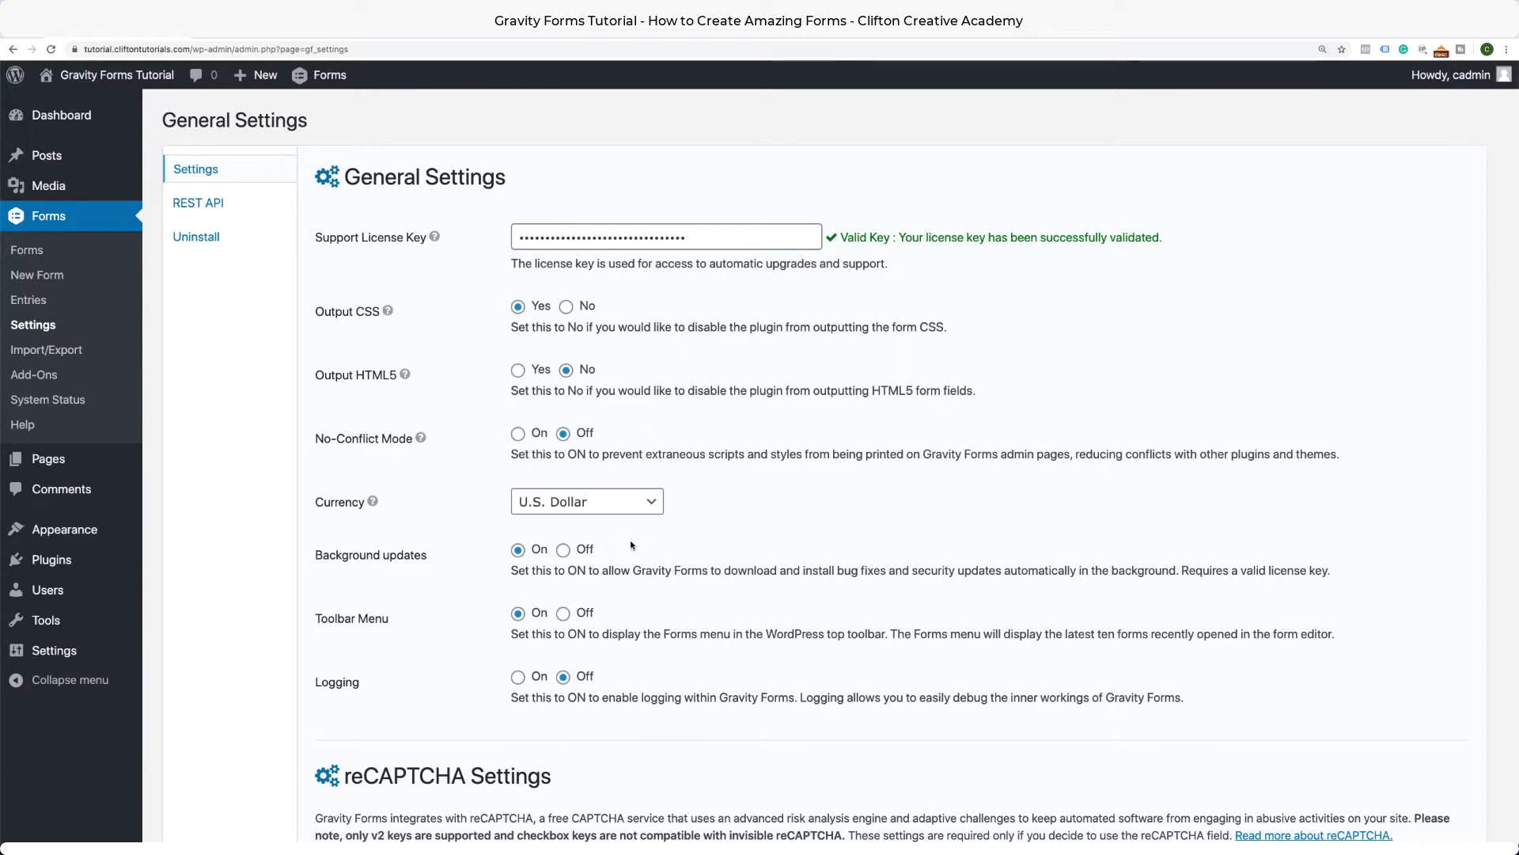
Save the General Settings with Output CSS on, U.S. Dollar currency and background updates on.
scroll(624, 538, "down", 2)
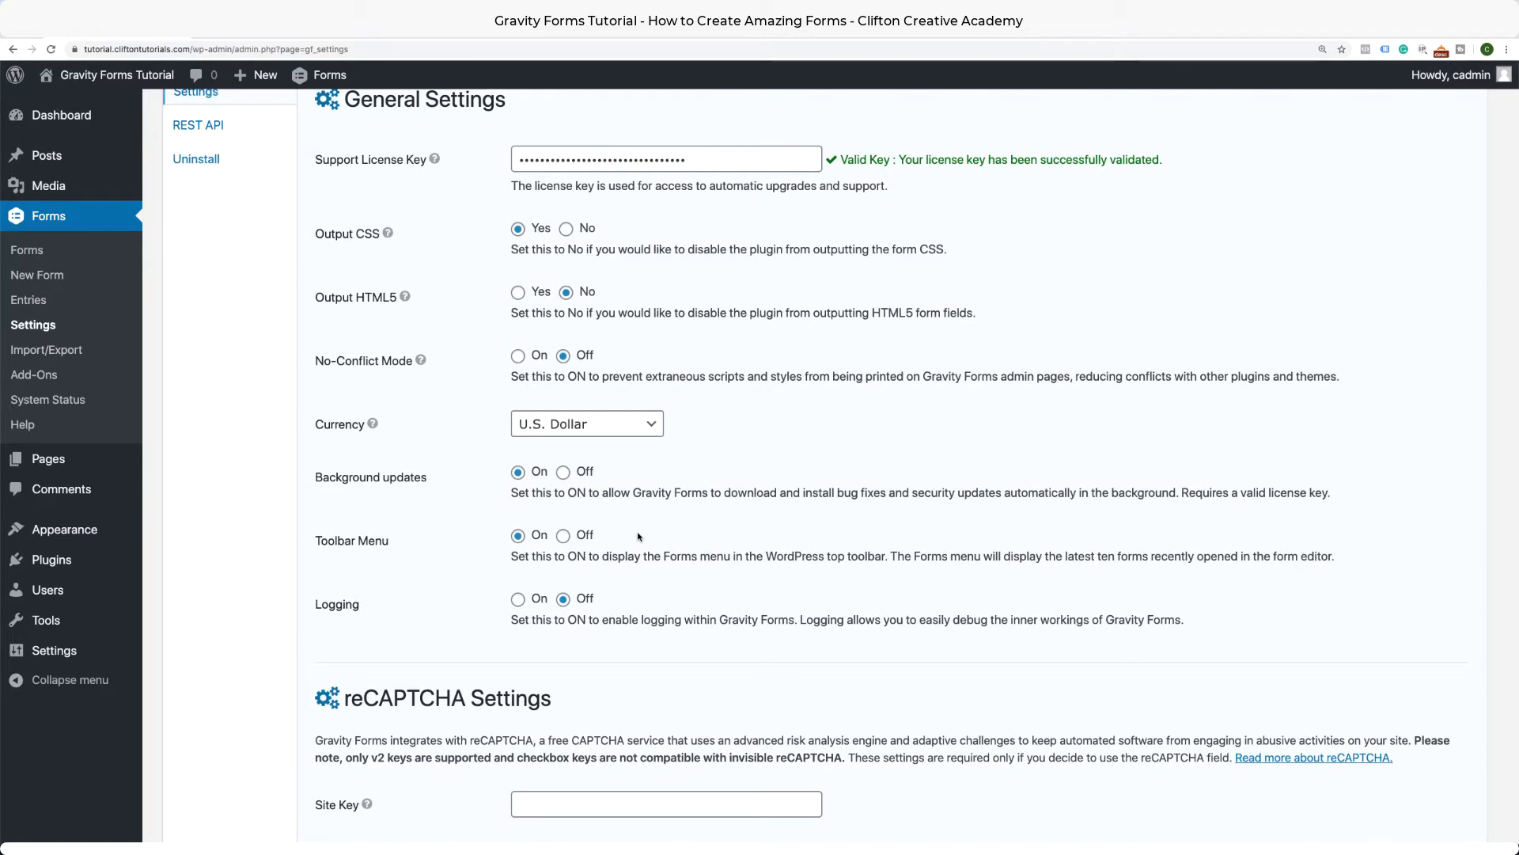
scroll(639, 536, "down", 7)
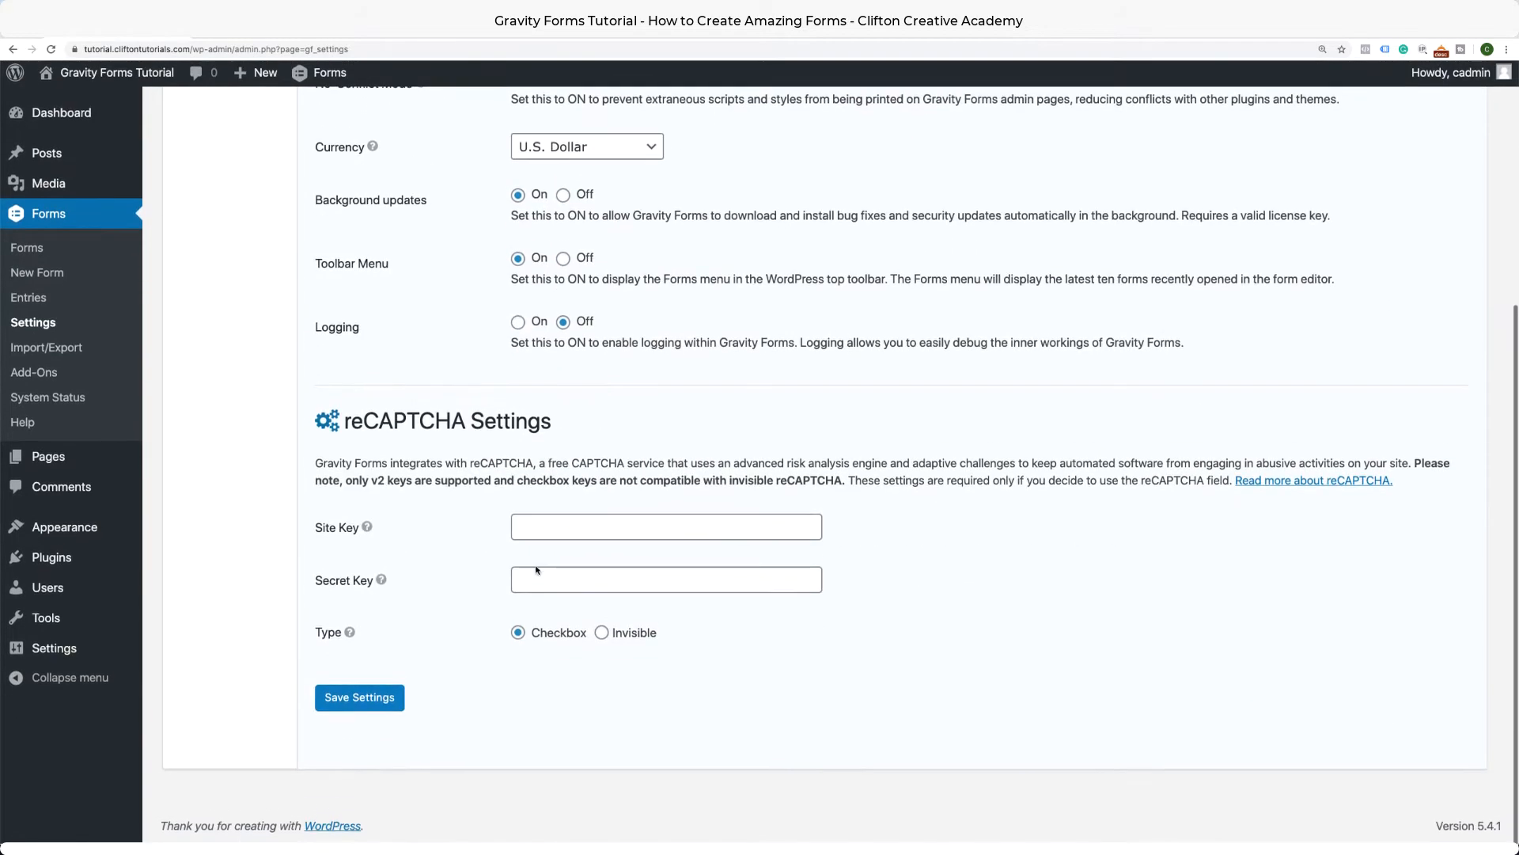
left_click(354, 710)
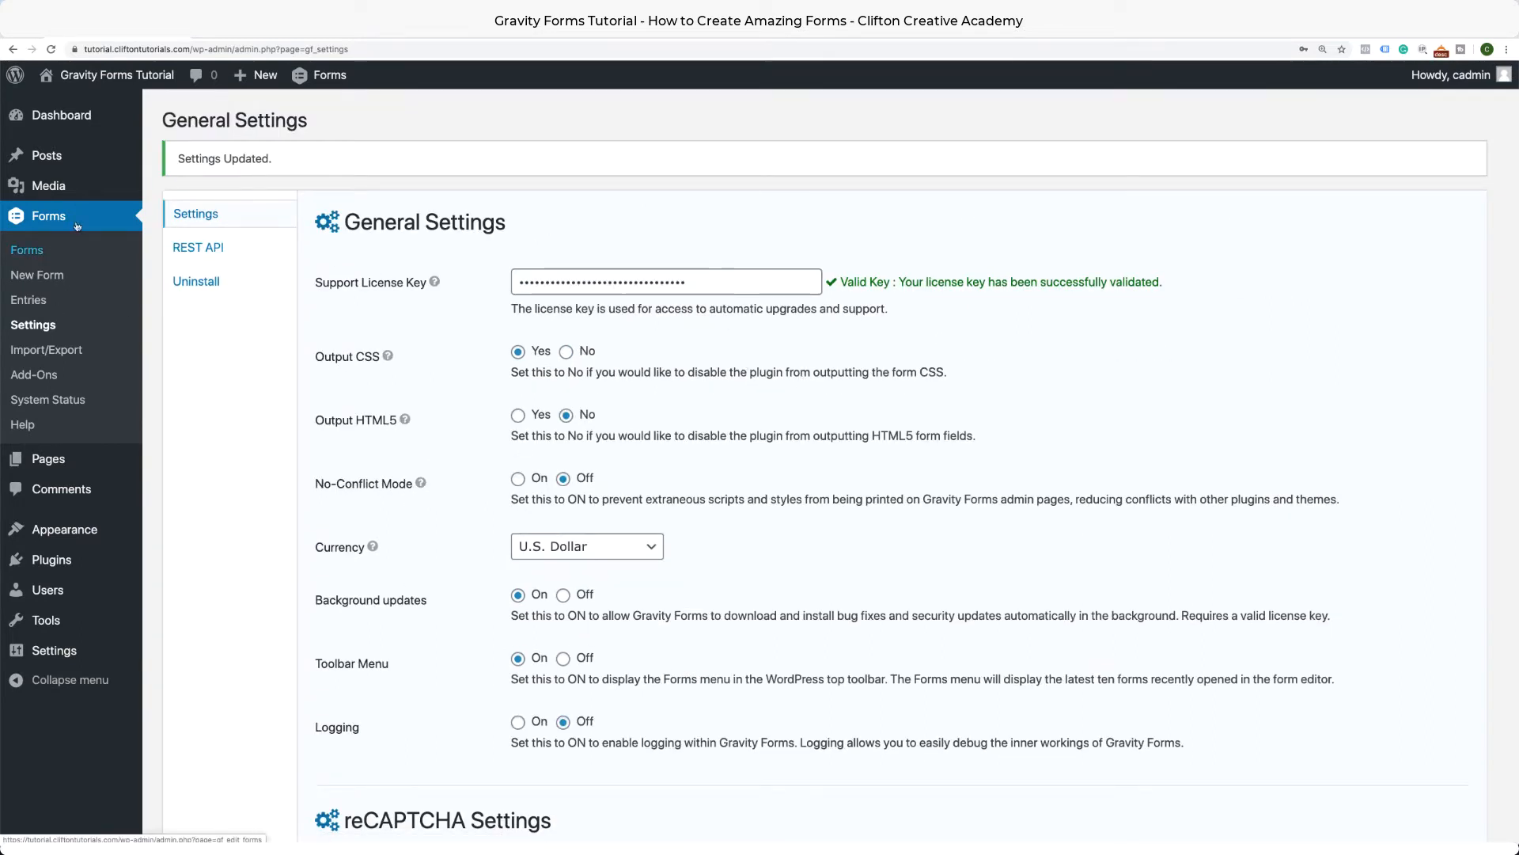
Create a new Gravity Forms form titled 'Contact Us'.
left_click(44, 278)
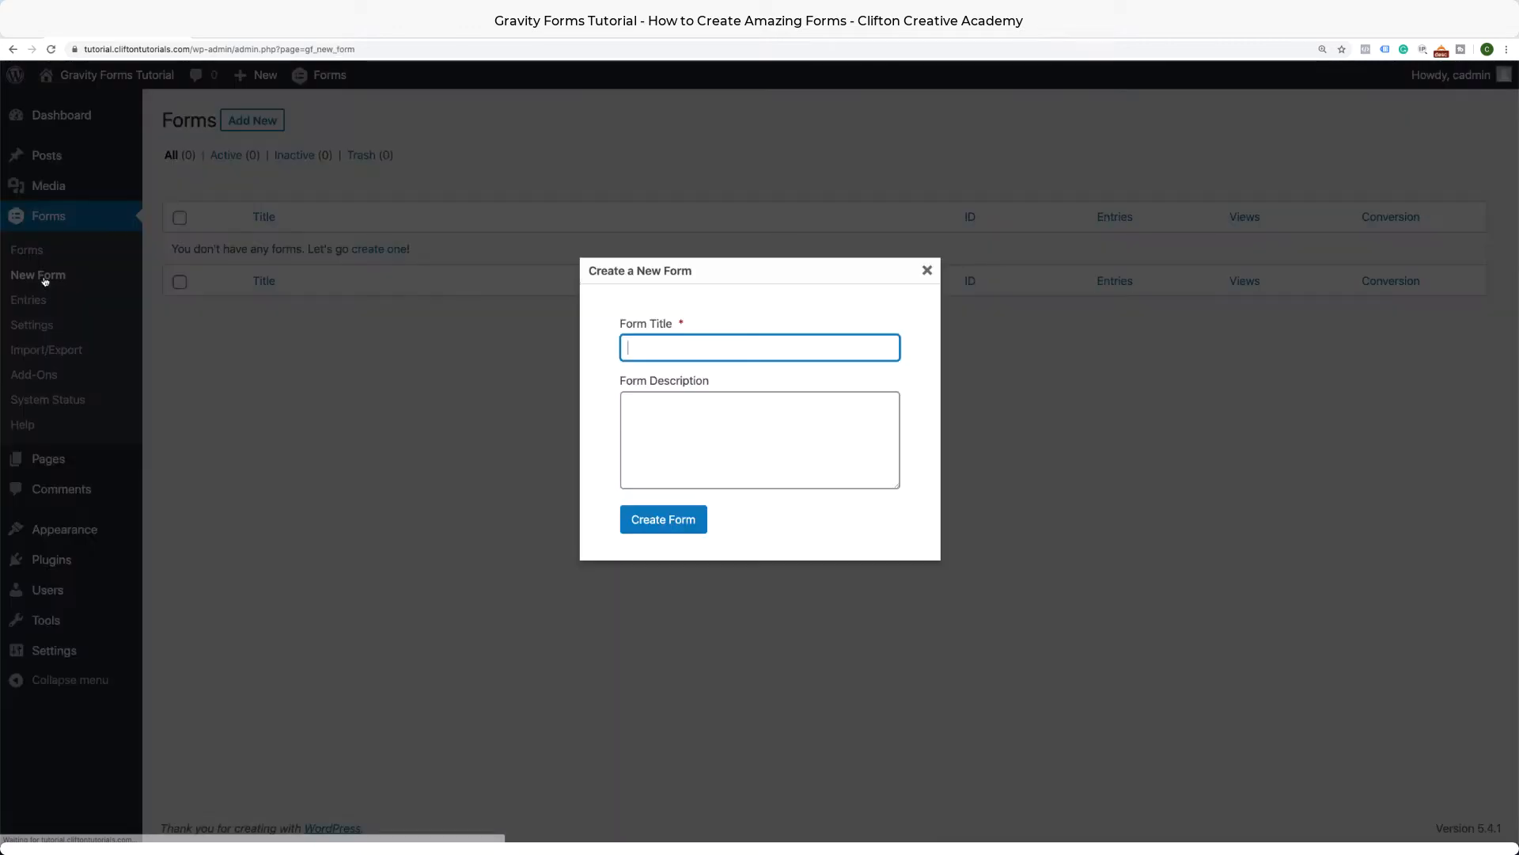
left_click(716, 349)
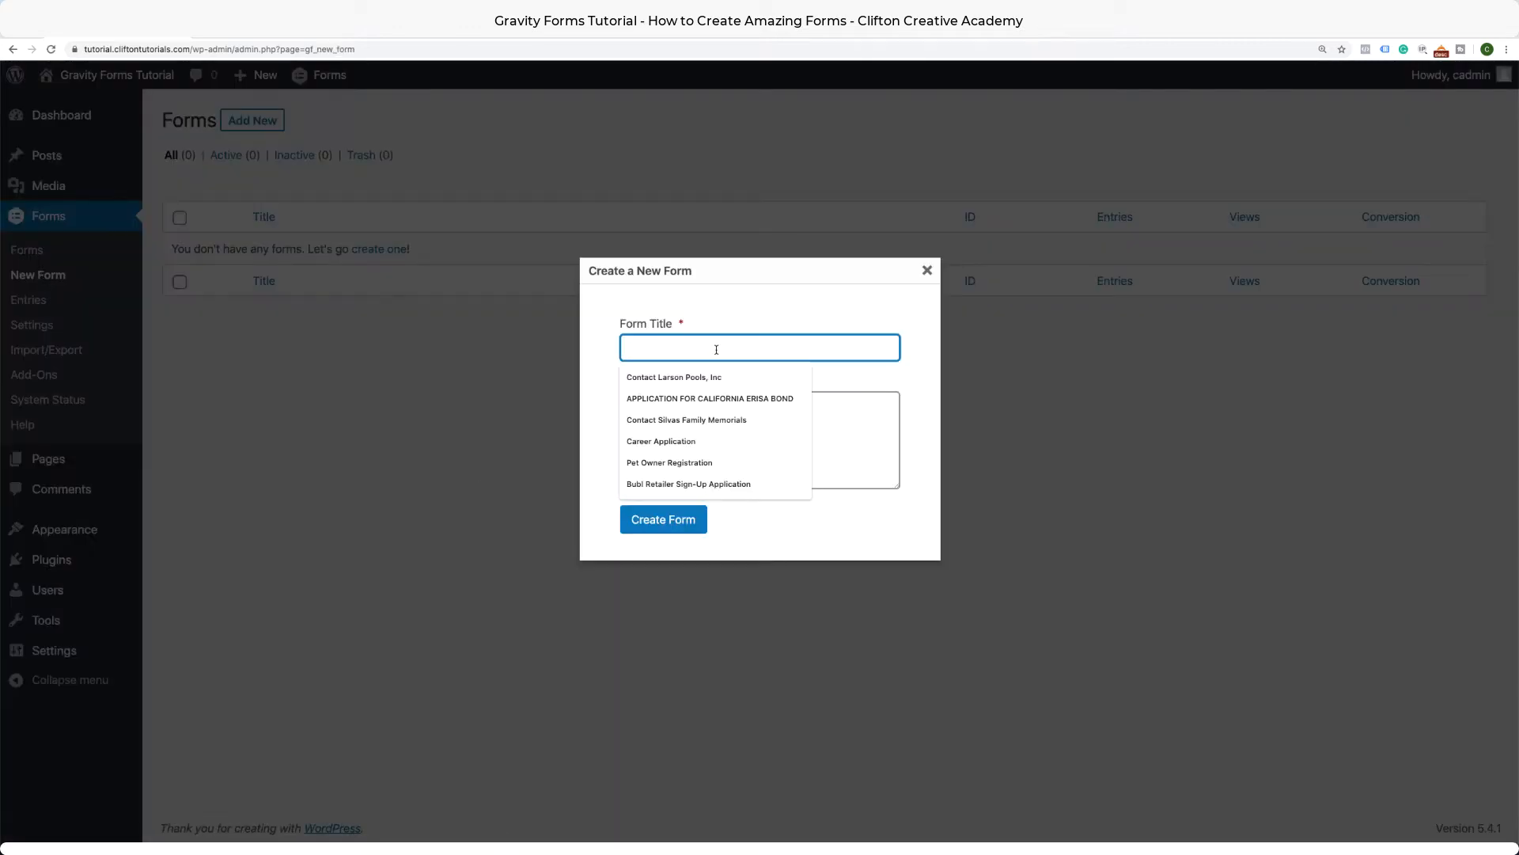
type("Con")
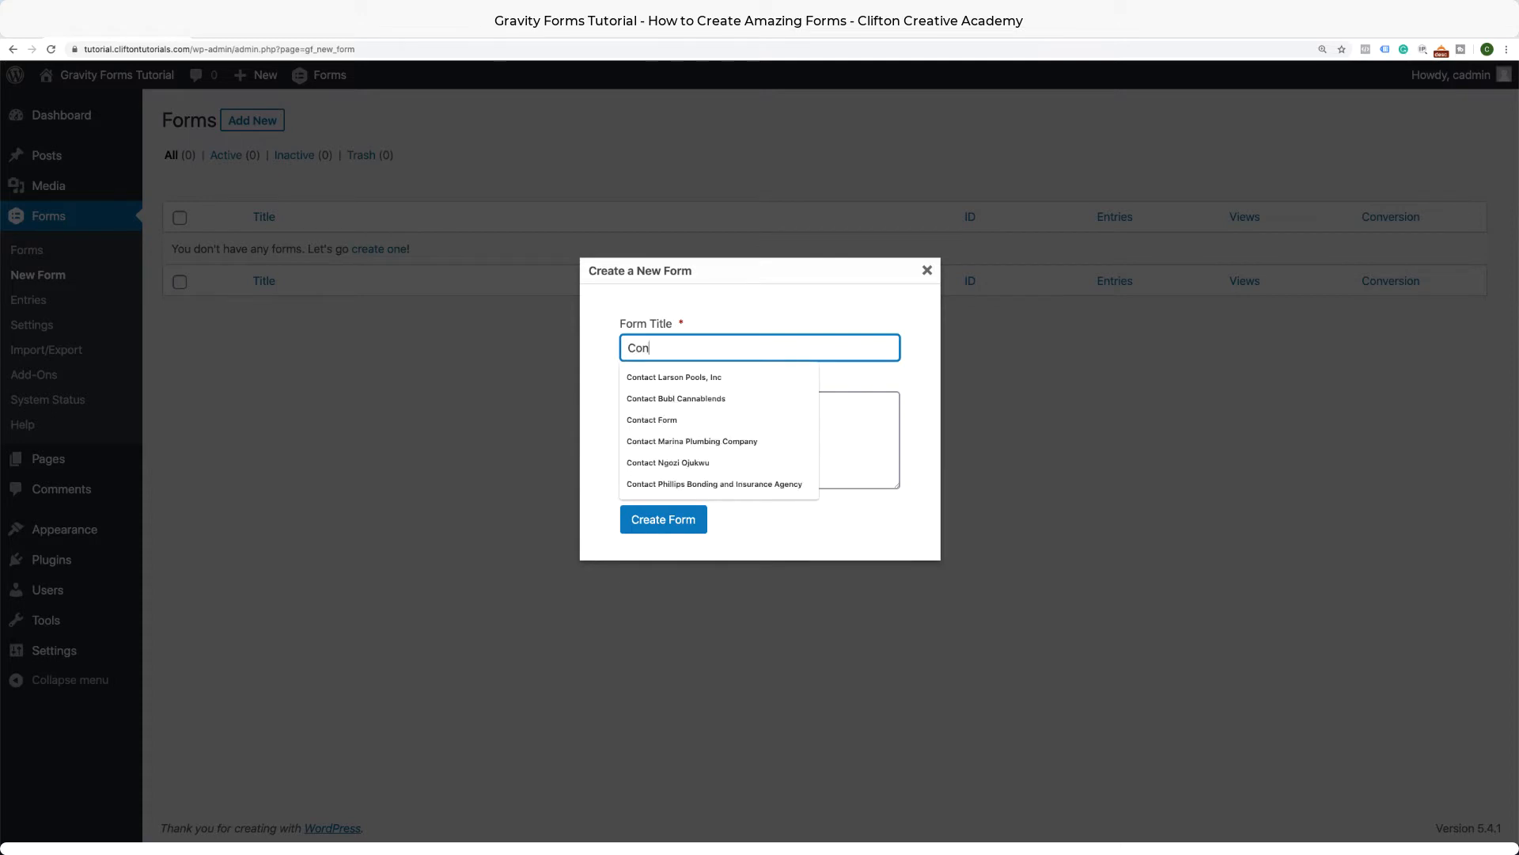
type("tact ")
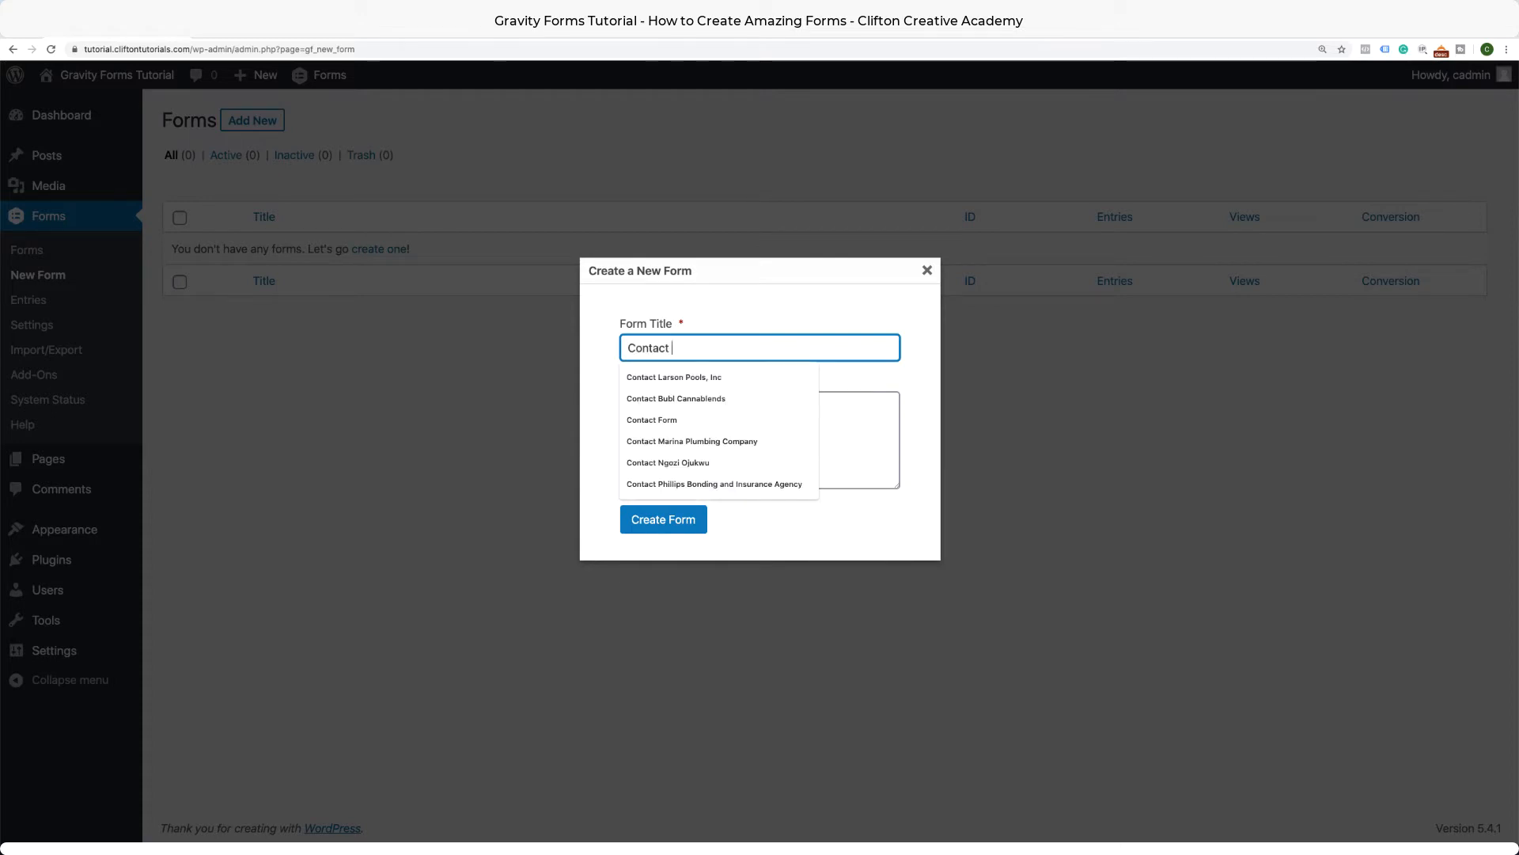
type("Us")
left_click(670, 516)
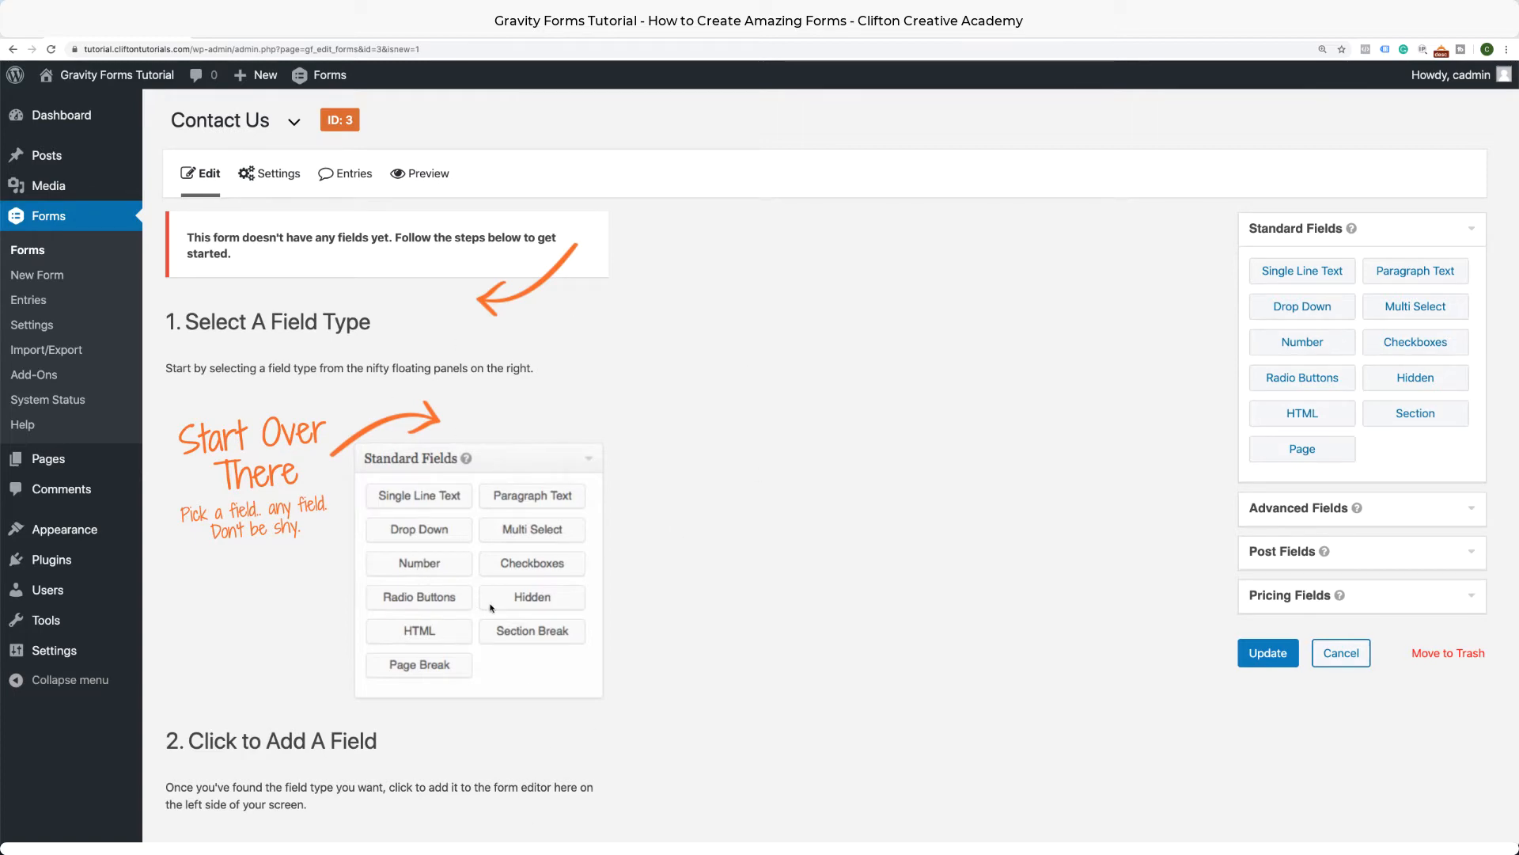
scroll(462, 538, "down", 5)
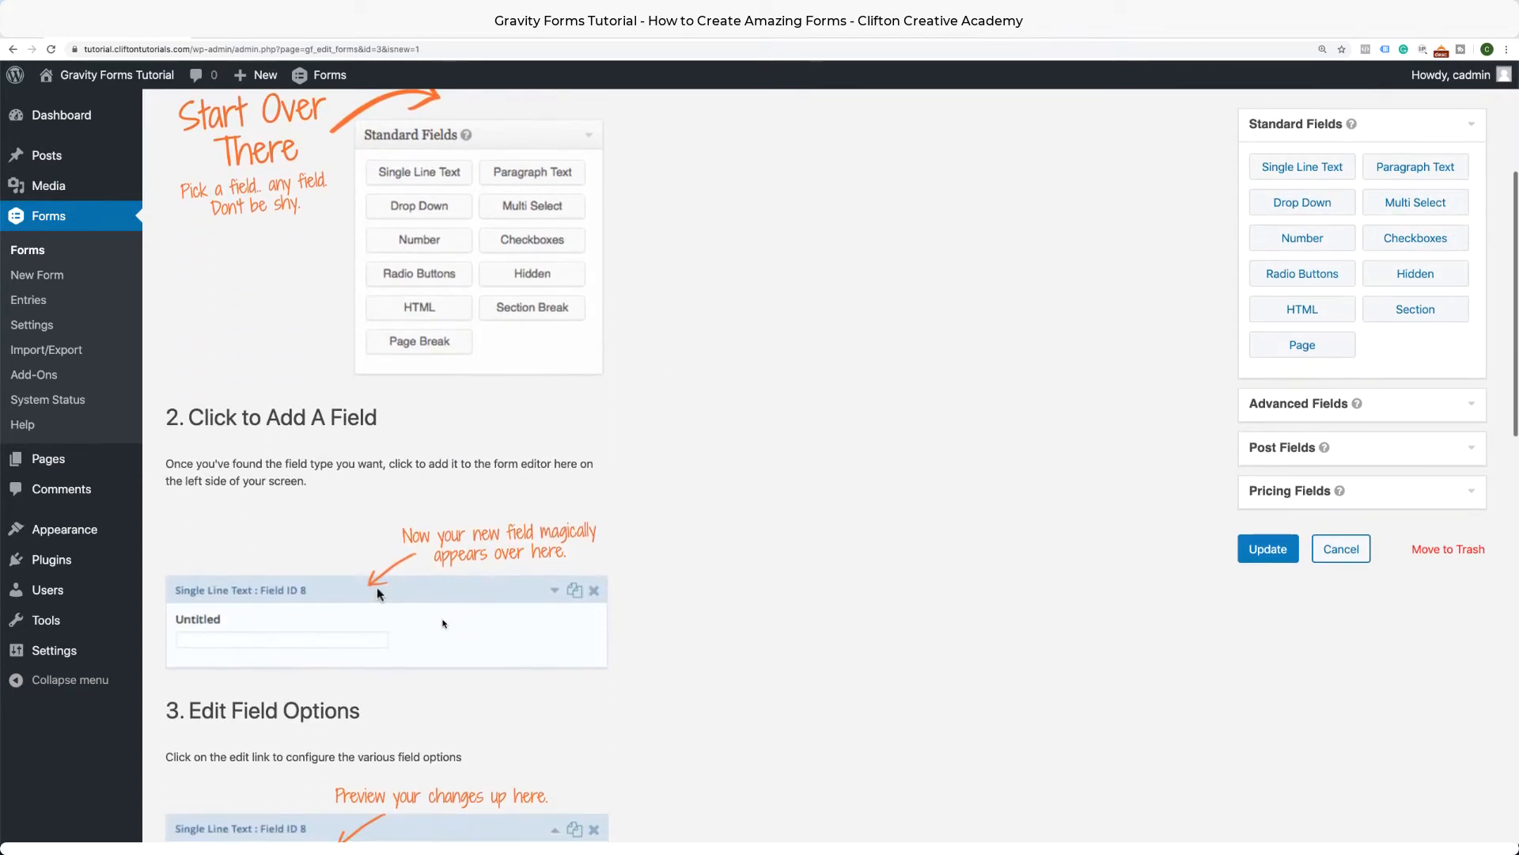
Expand the Advanced, Post, Pricing and Standard field groups to review the field types.
scroll(456, 659, "up", 5)
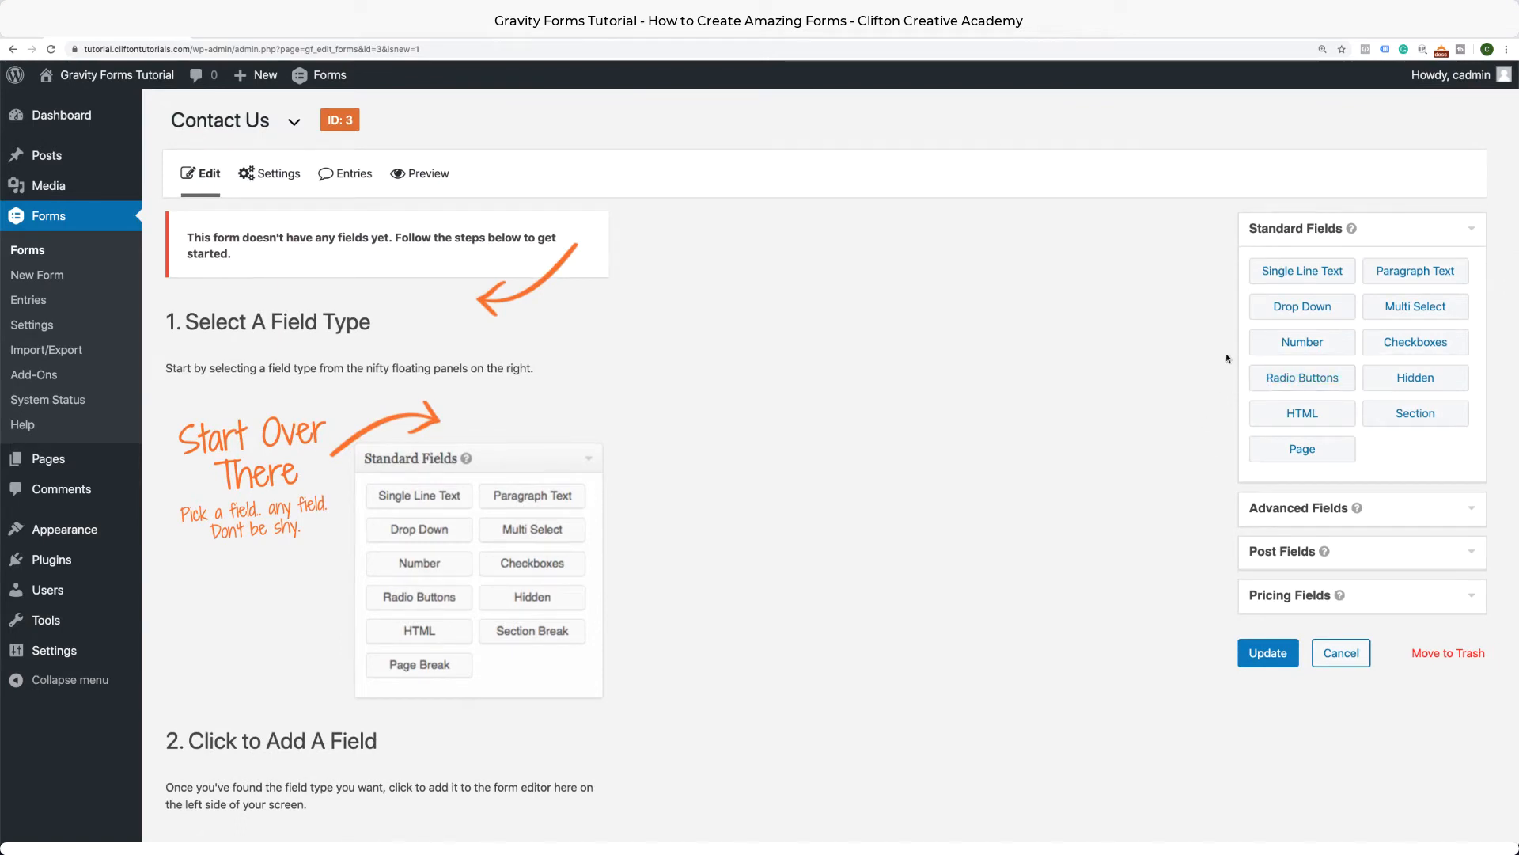
left_click(1391, 509)
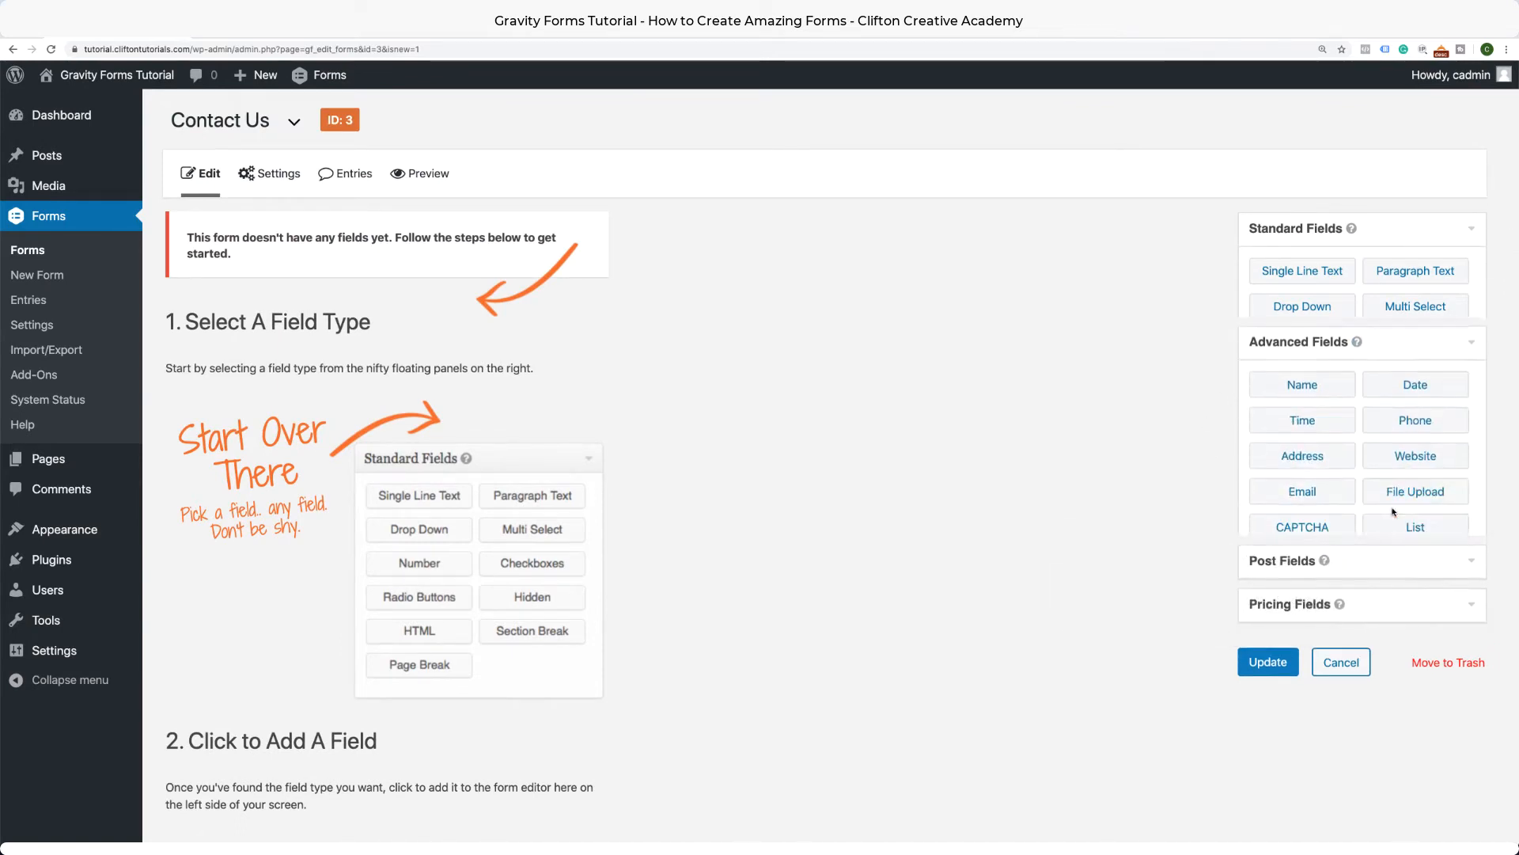
left_click(1378, 552)
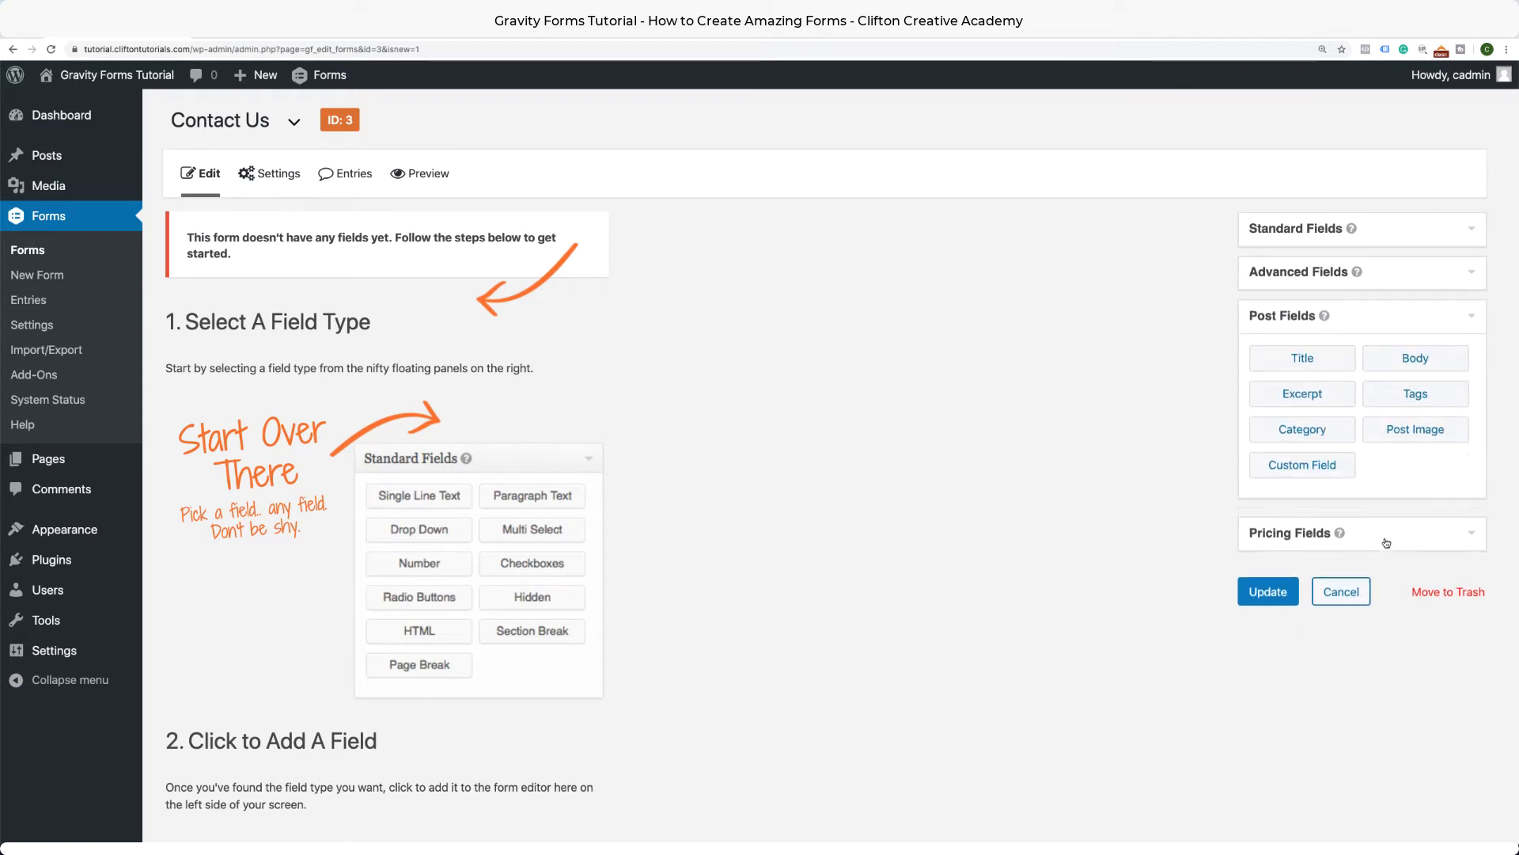
left_click(1298, 533)
left_click(1449, 234)
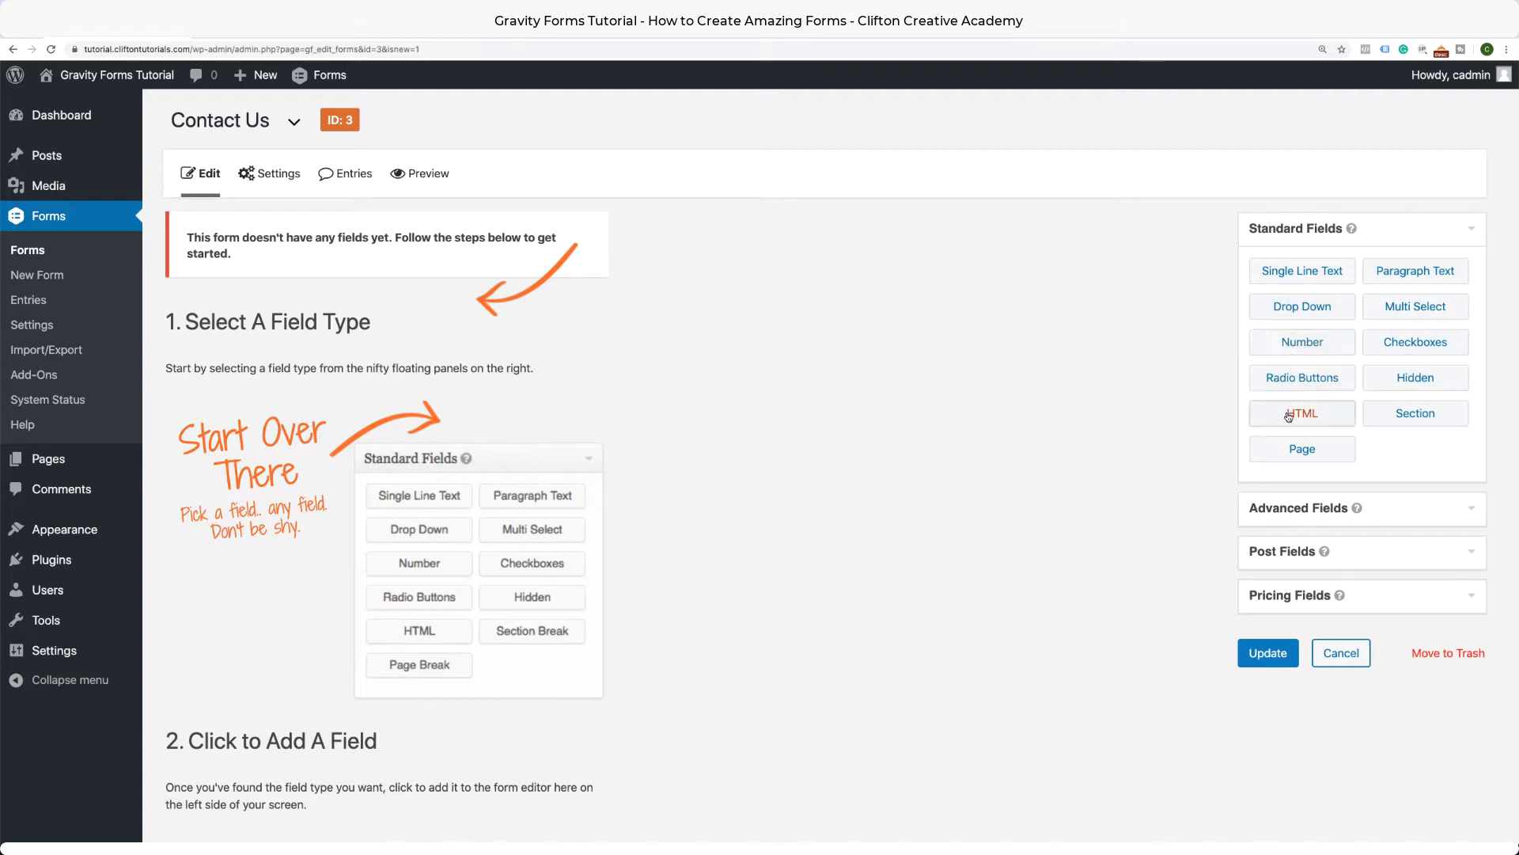
left_click(1400, 514)
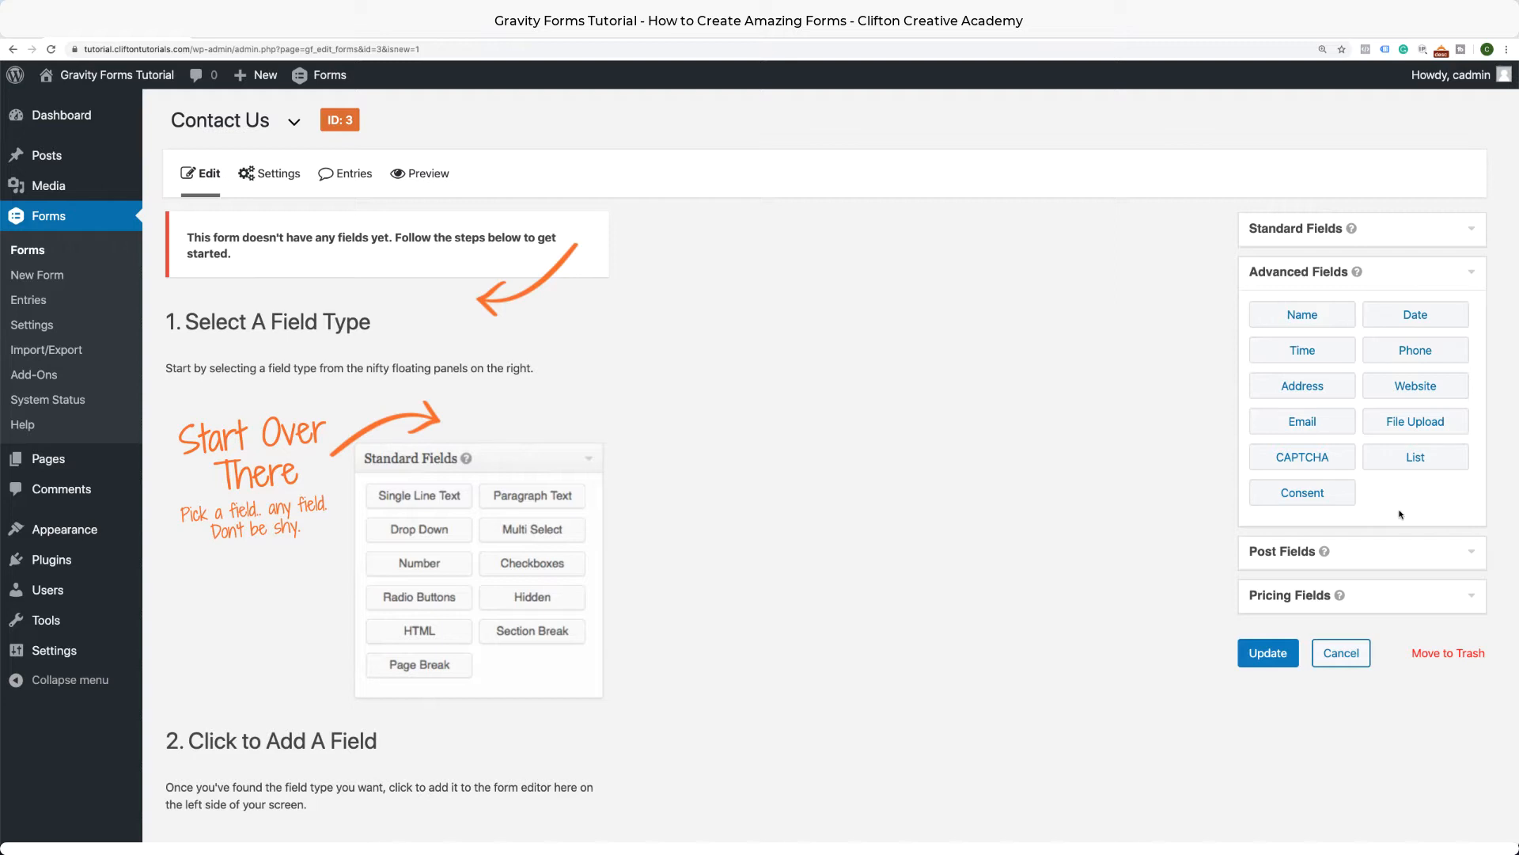
left_click(1385, 558)
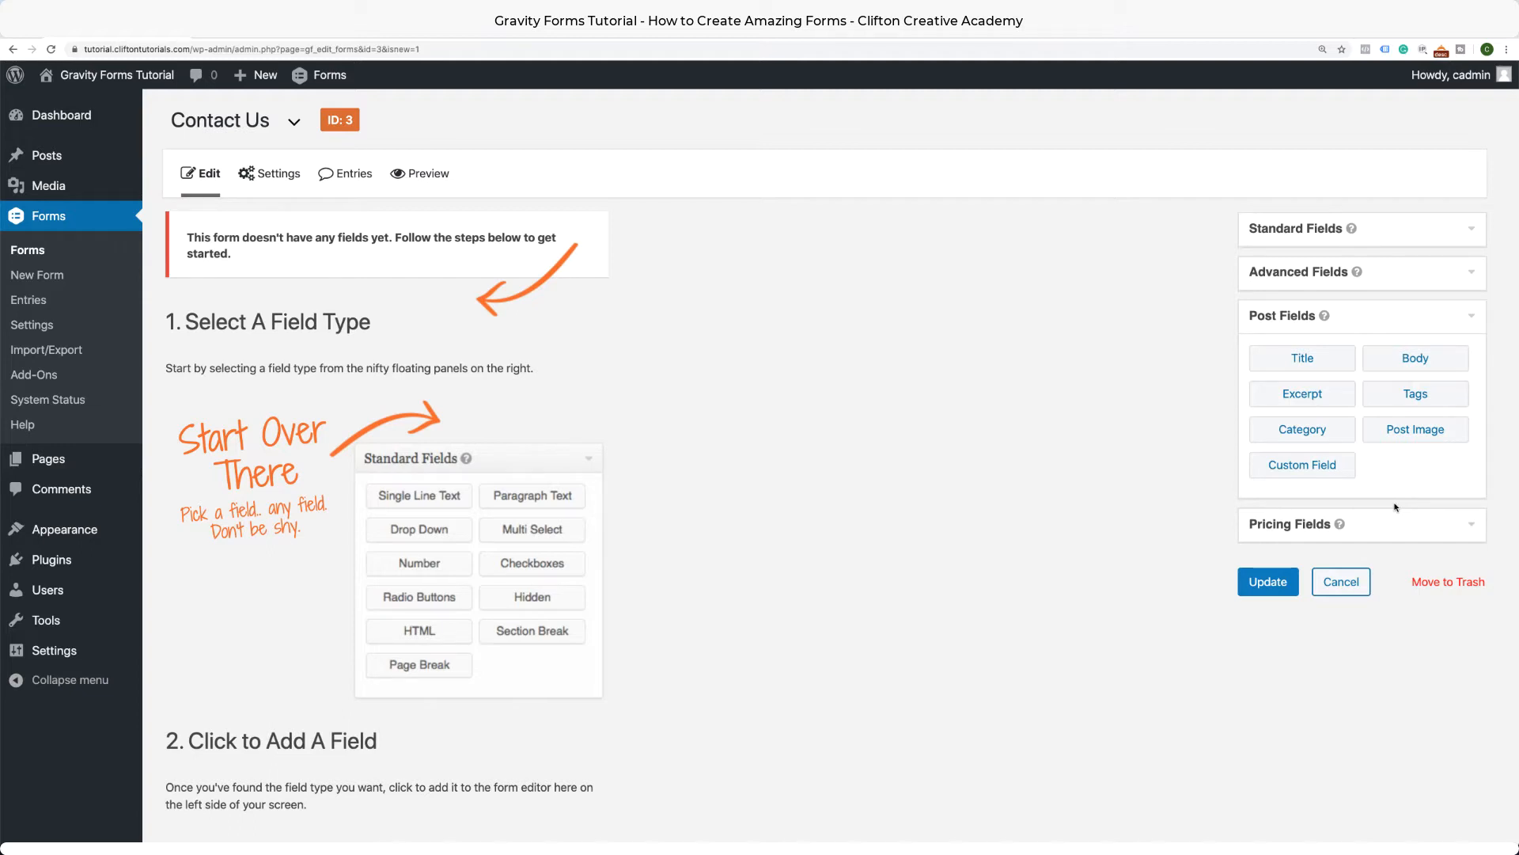
Add a Name field from Advanced Fields to the Contact Us form.
left_click(1389, 530)
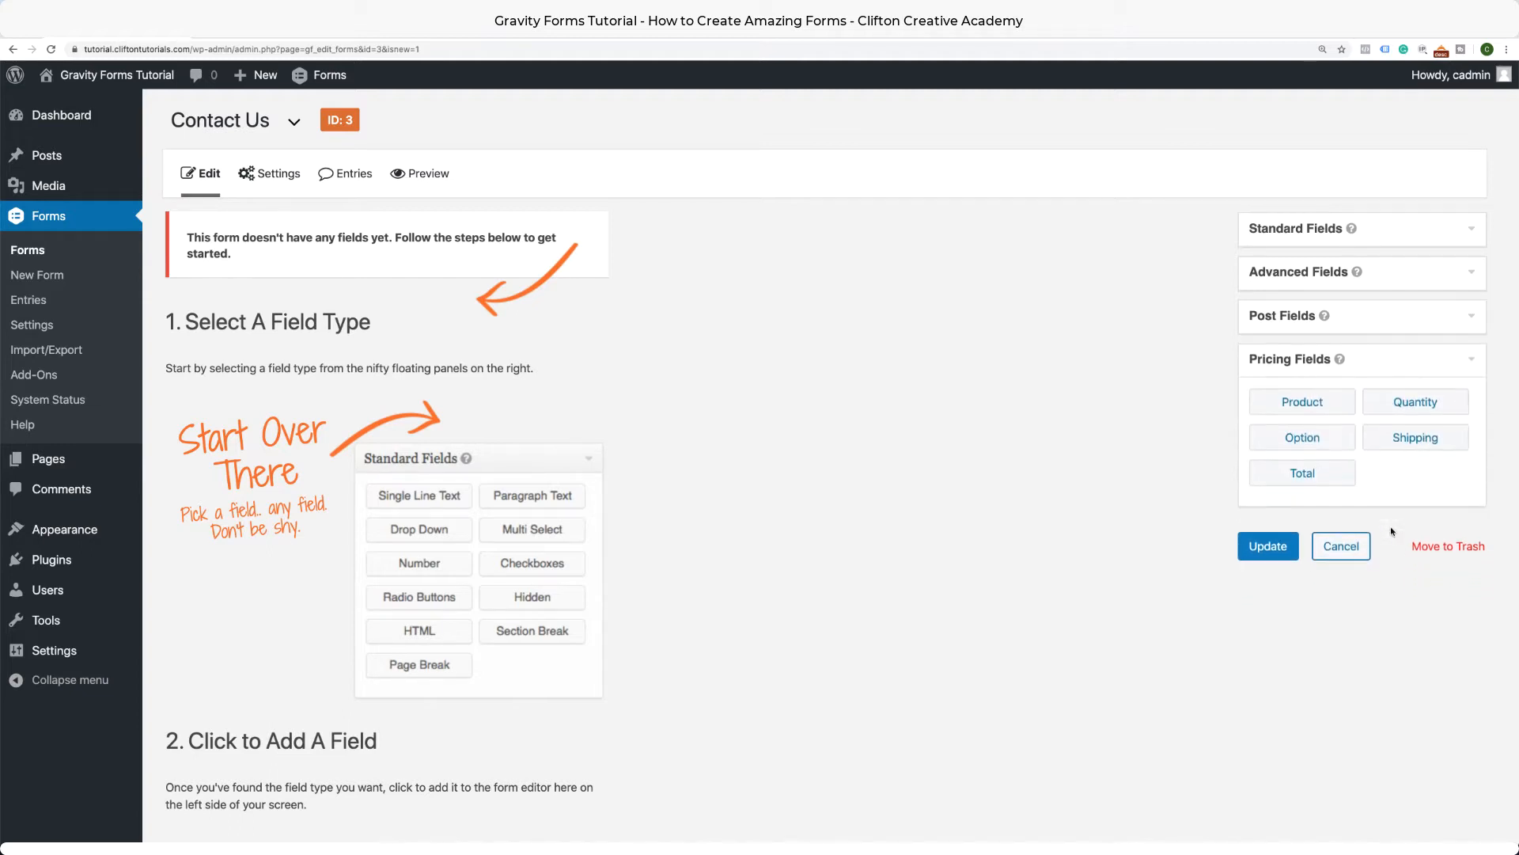
left_click(1449, 240)
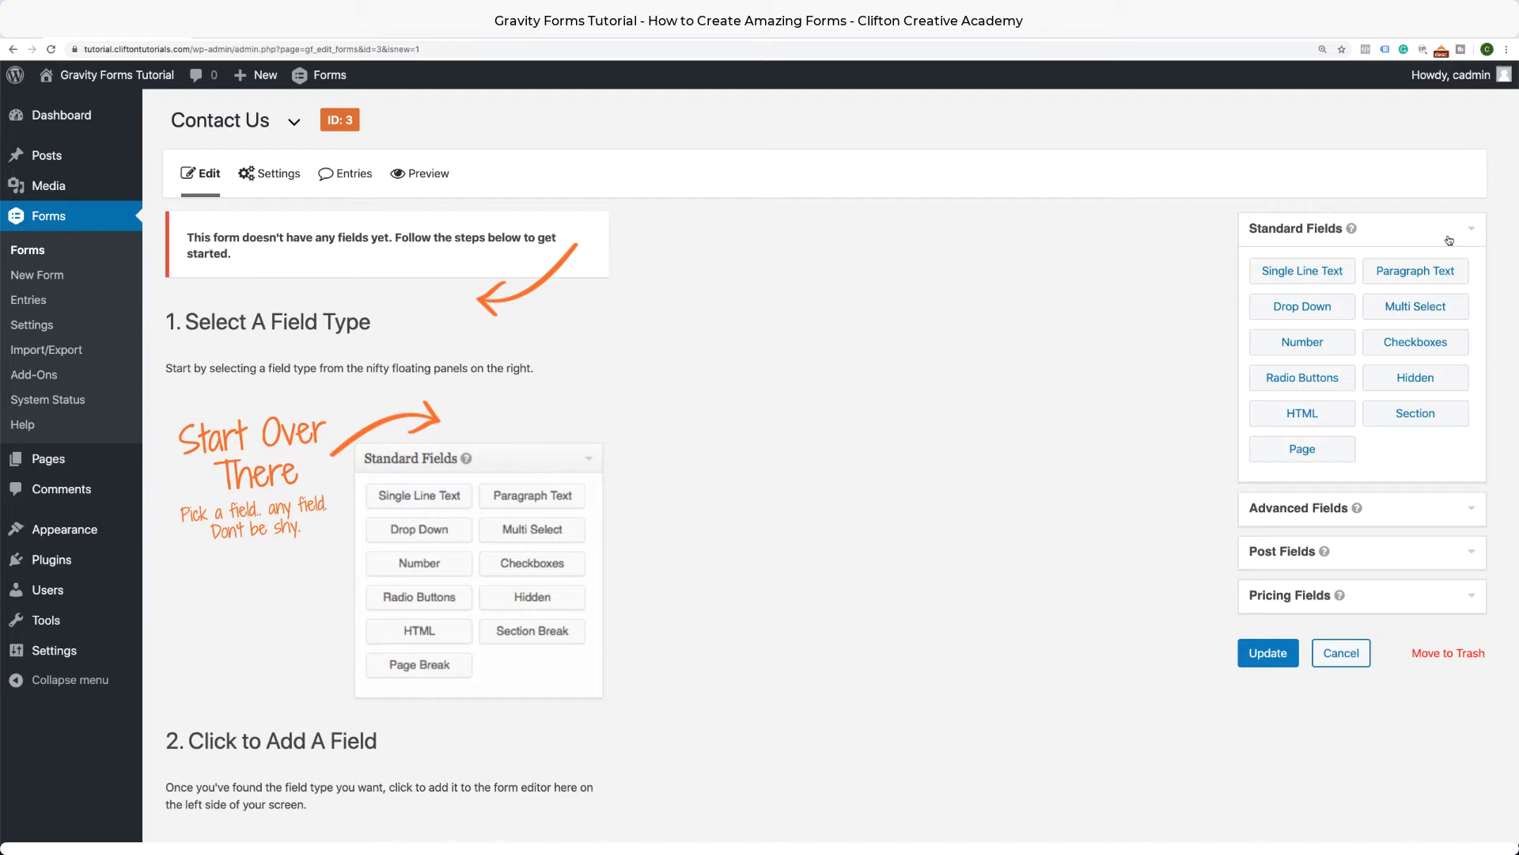
left_click(1386, 515)
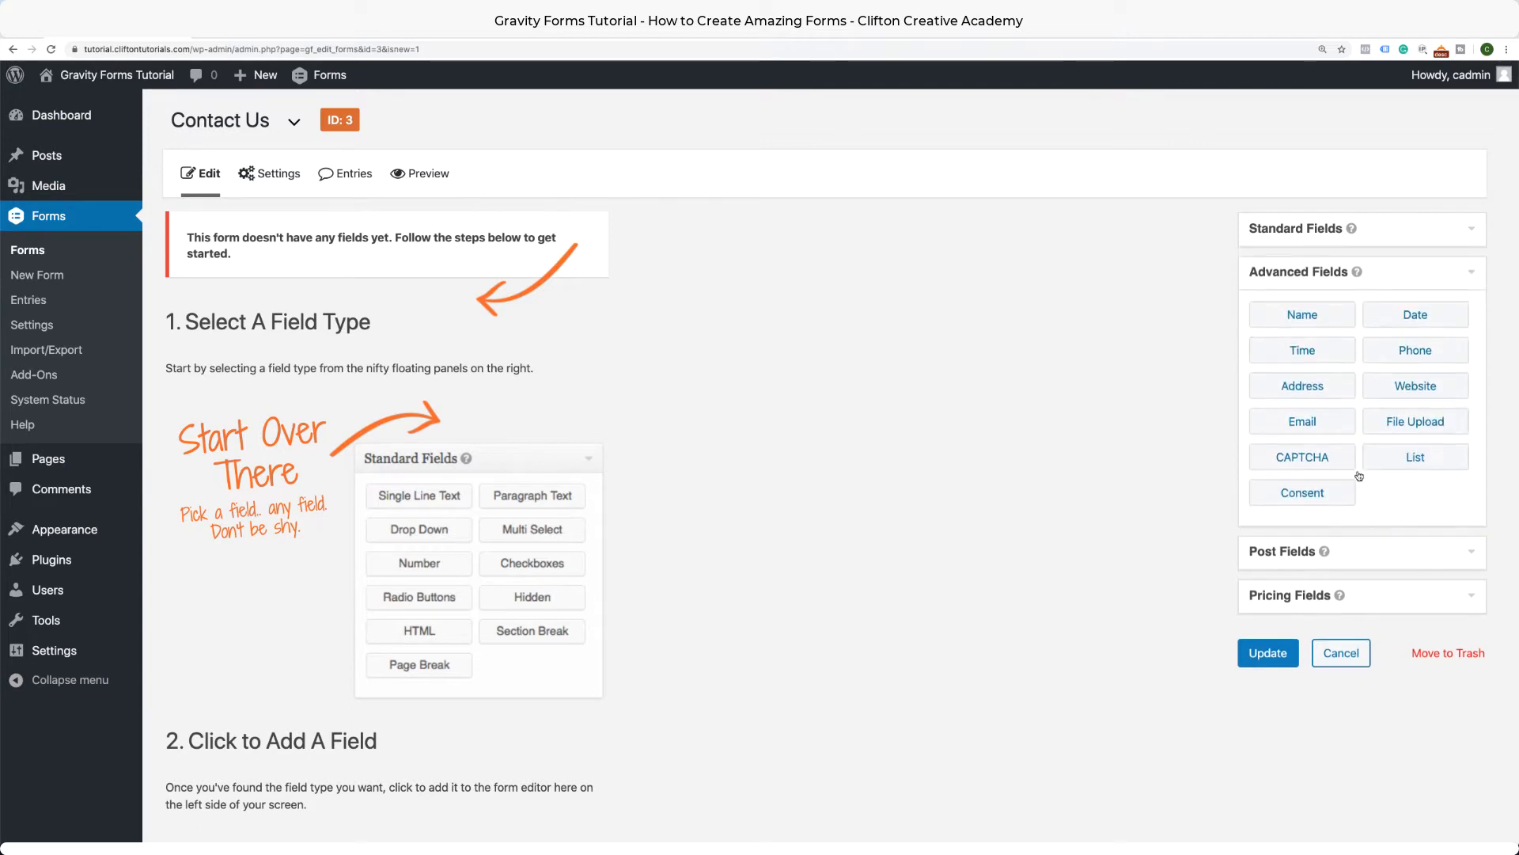
left_click(1306, 316)
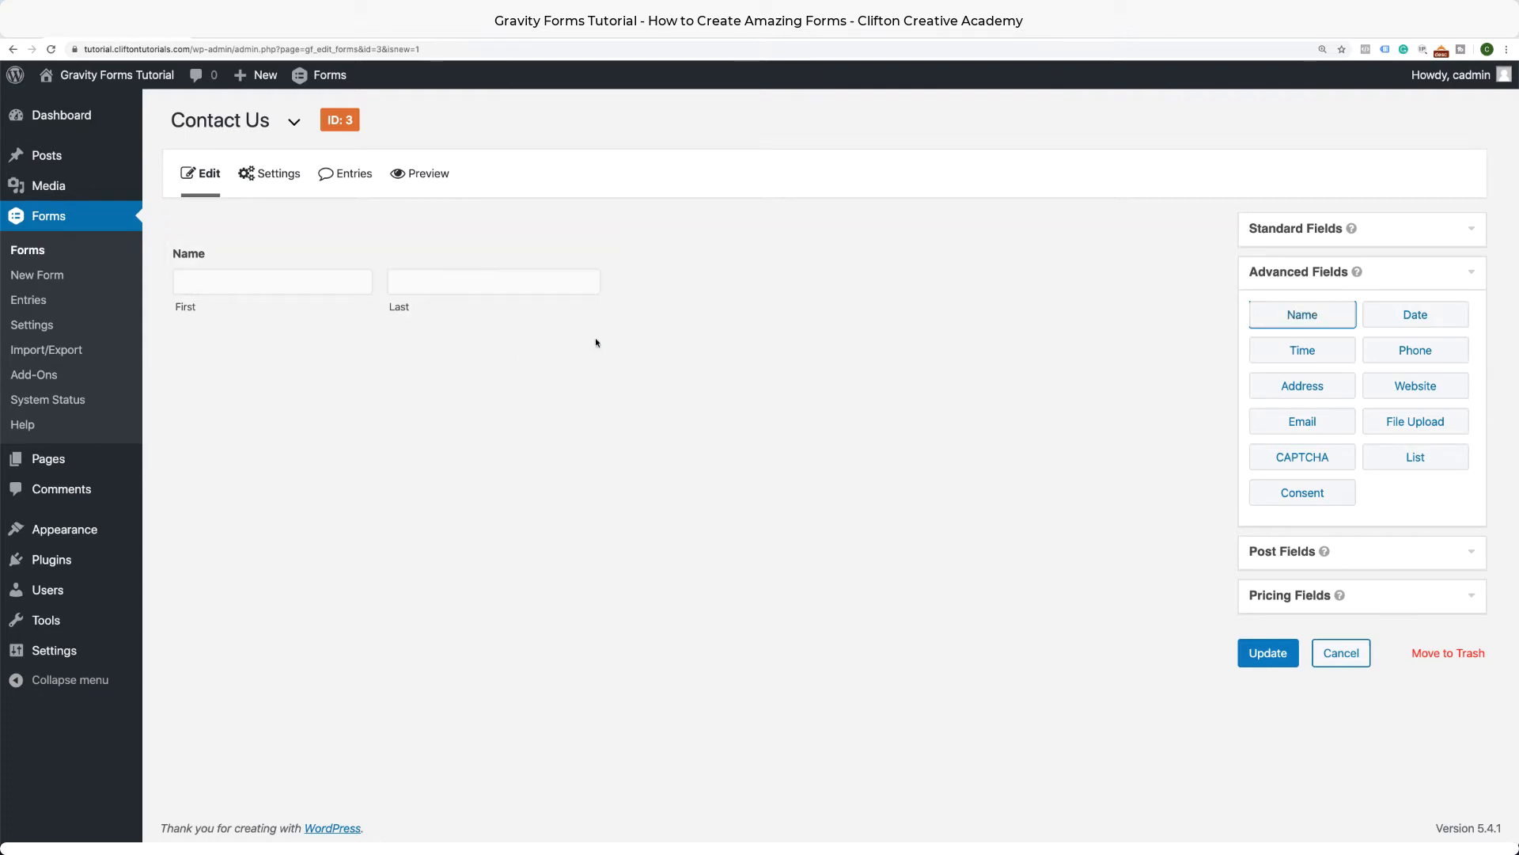
Open the Name field settings, try then remove a Middle input, and mark the field Required.
mouse_move(478, 316)
mouse_move(496, 218)
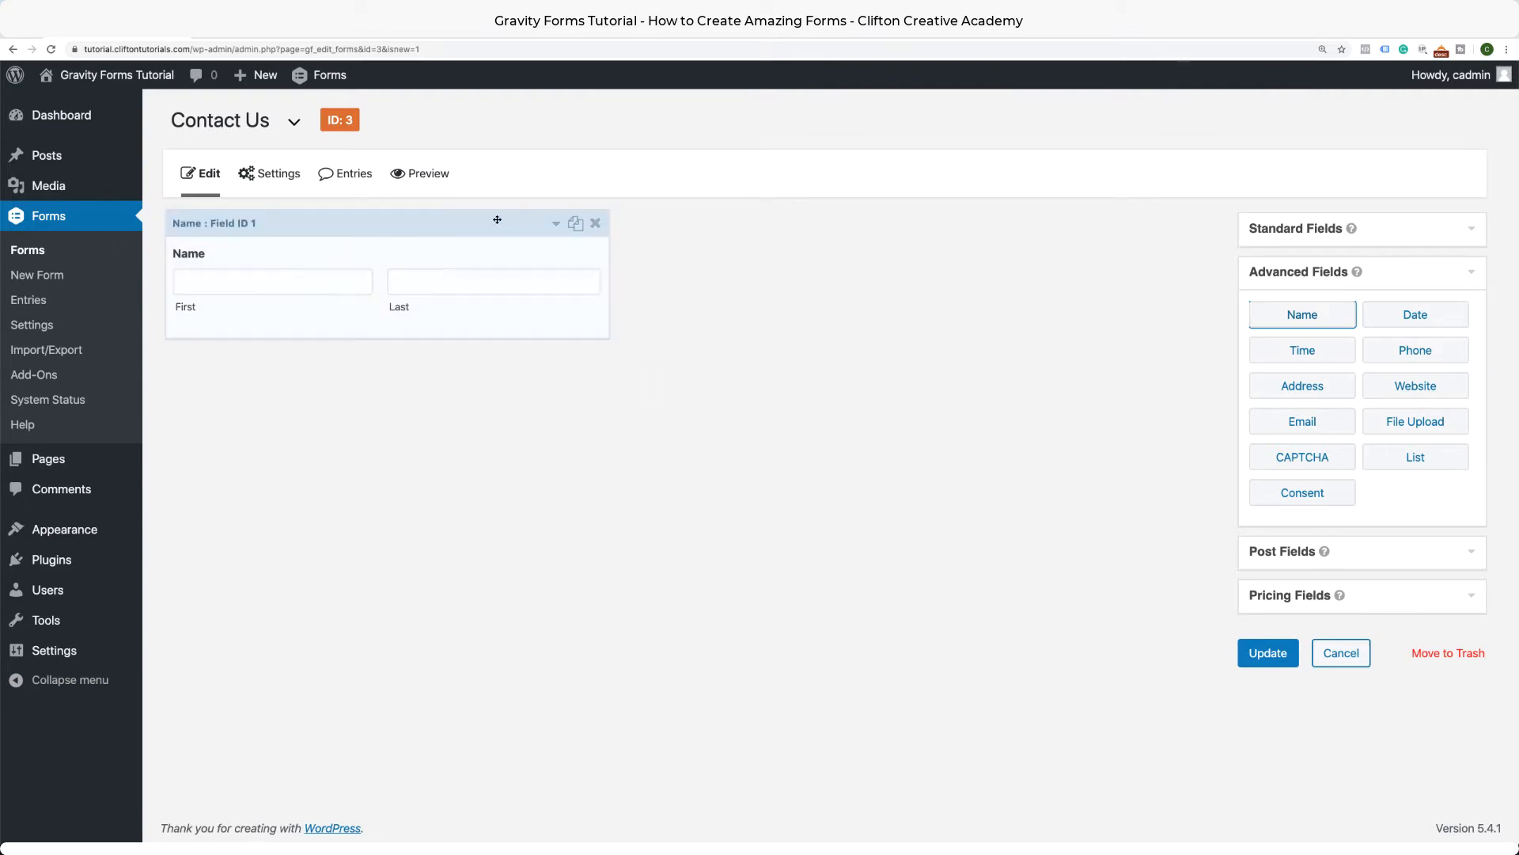
left_click(556, 227)
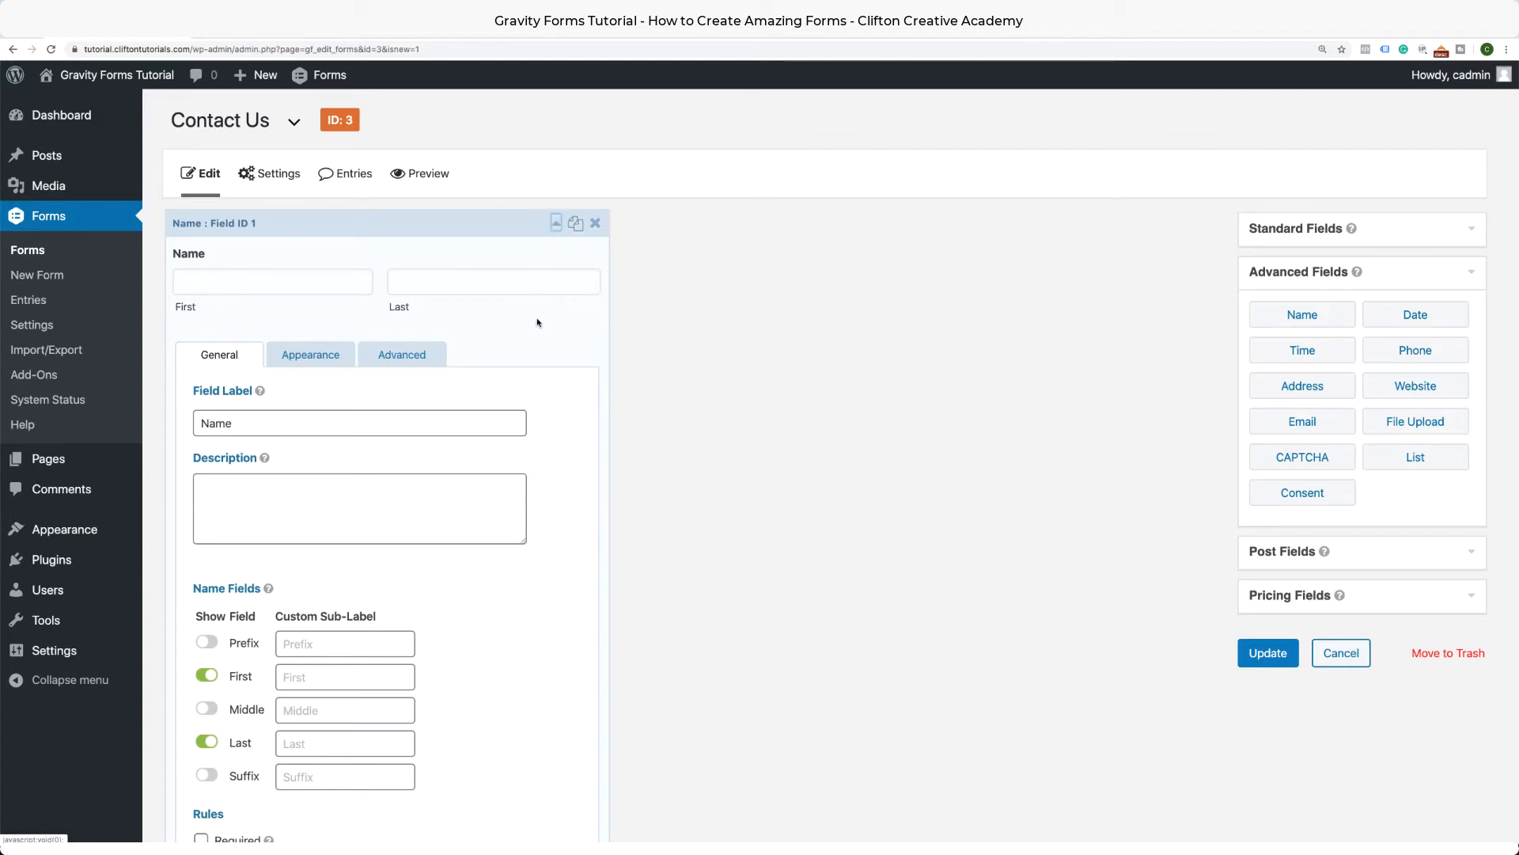
scroll(537, 322, "down", 2)
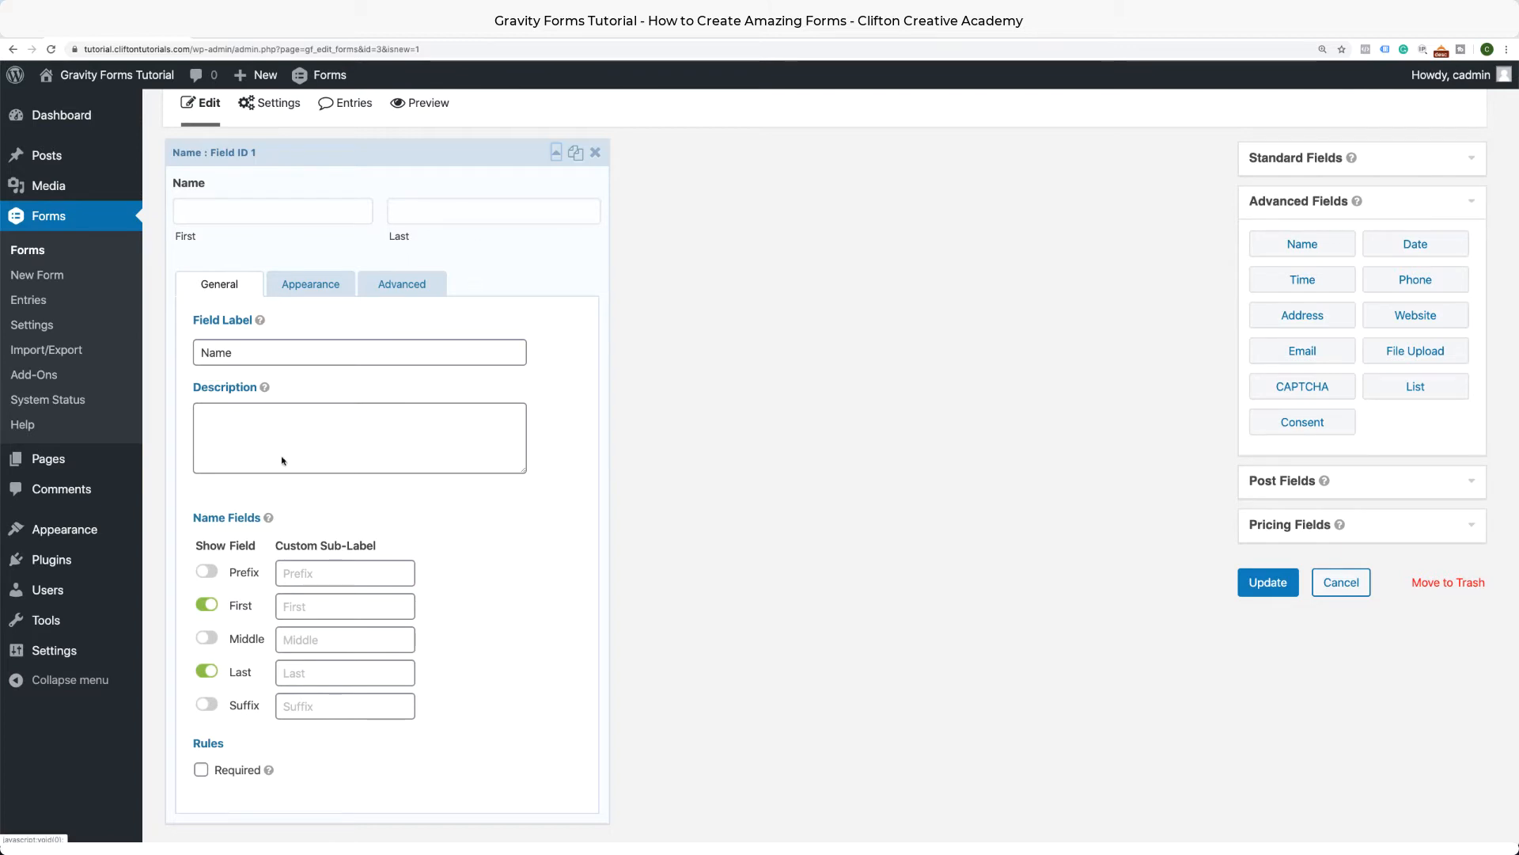
left_click(212, 641)
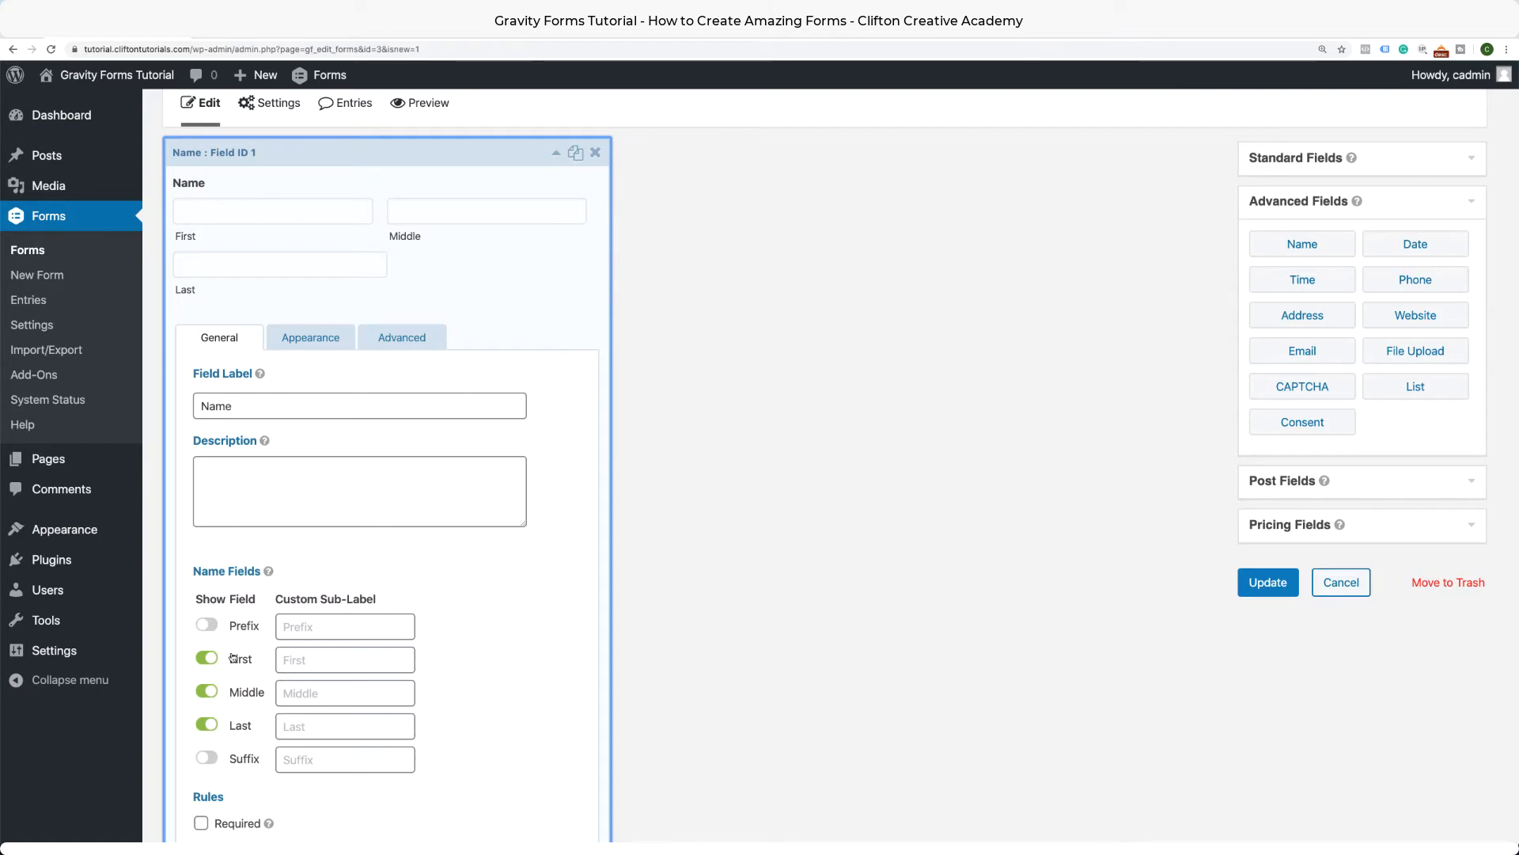
scroll(218, 653, "down", 1)
left_click(212, 654)
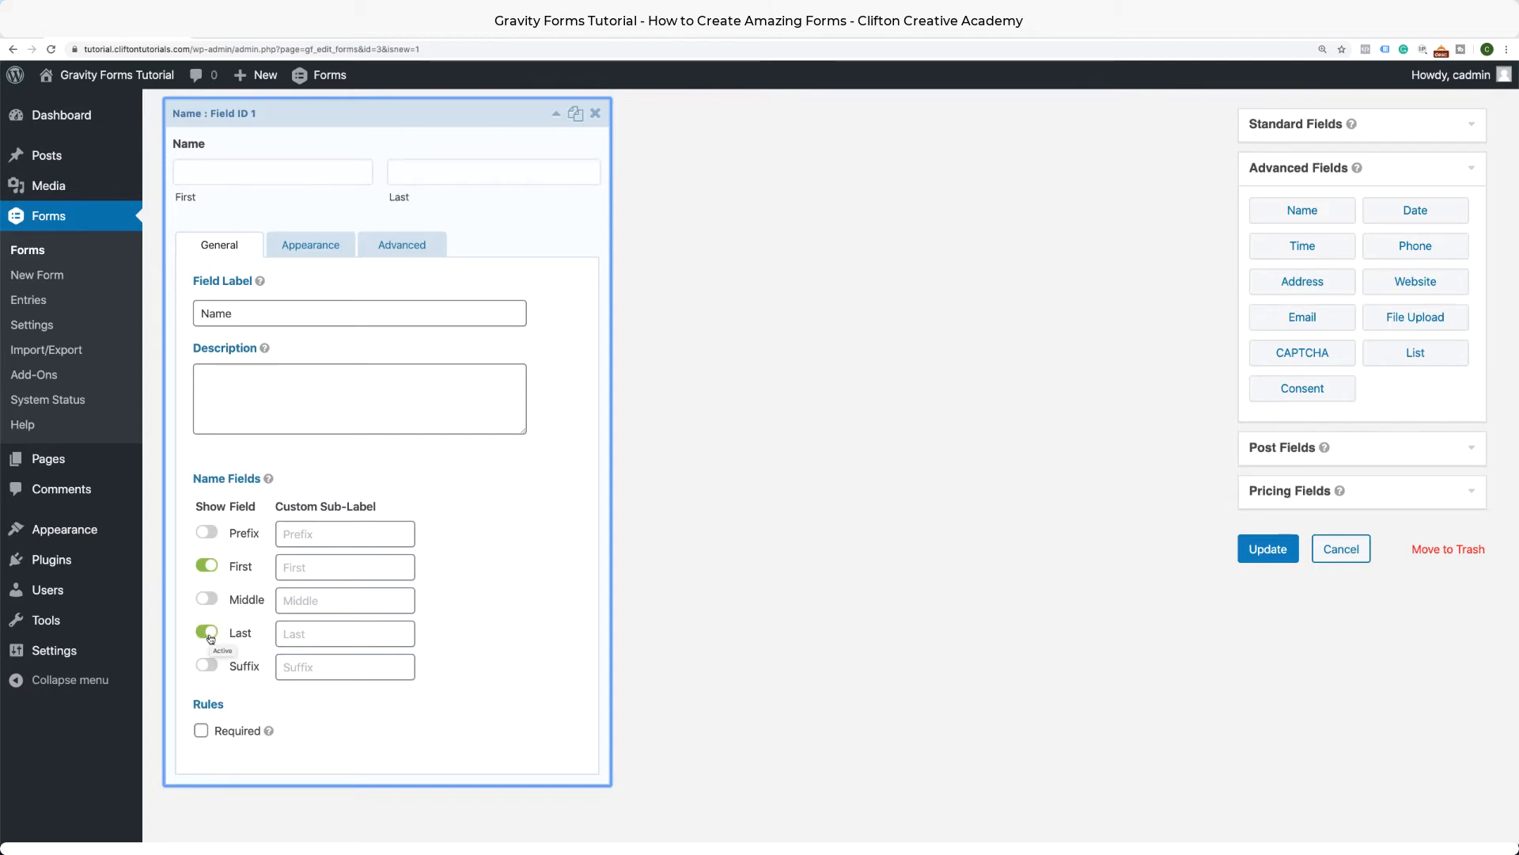
left_click(202, 732)
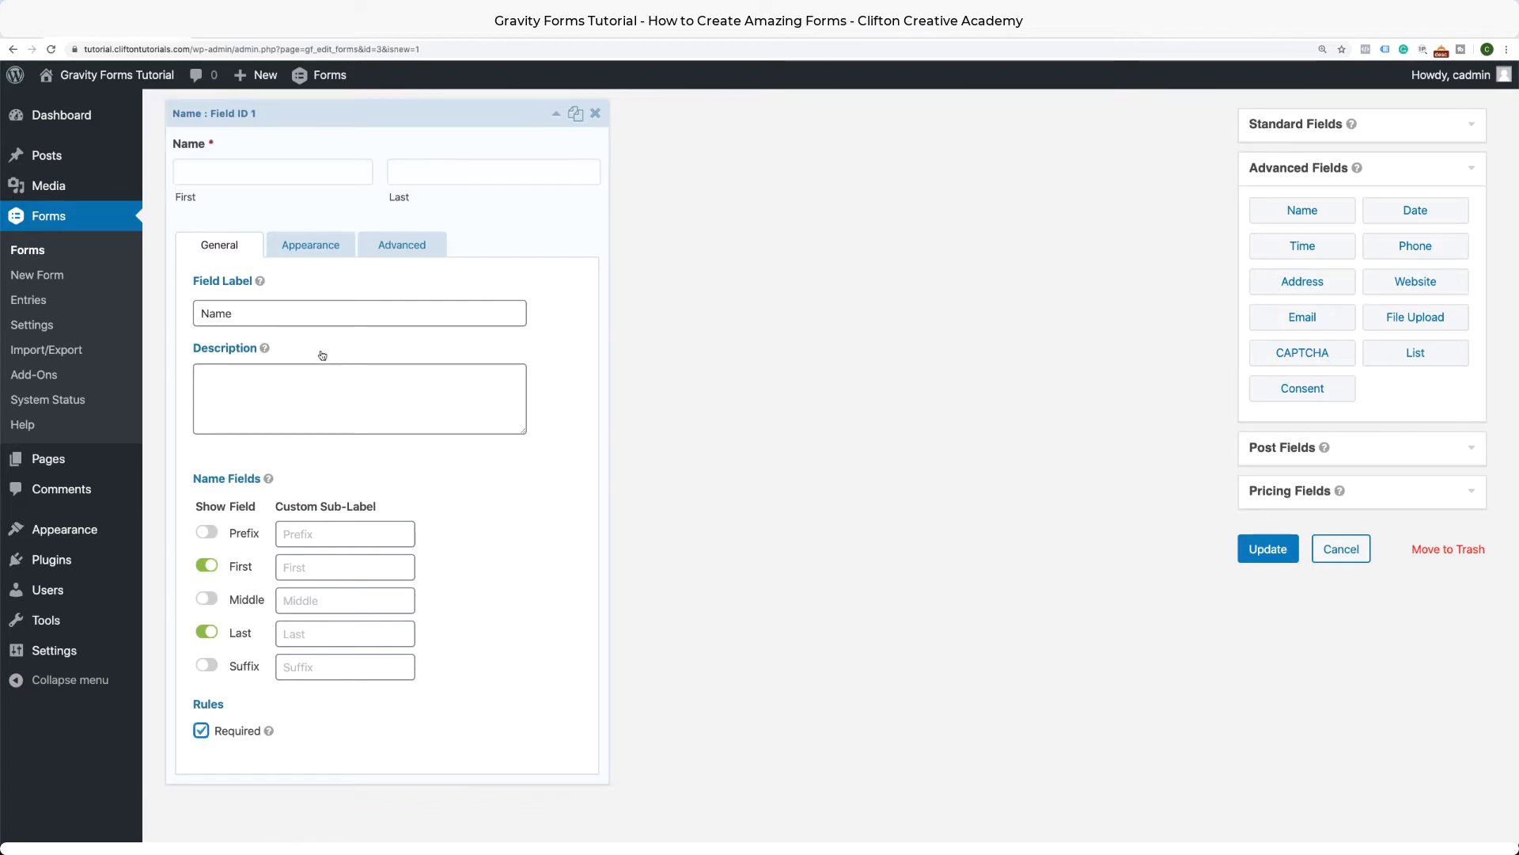
left_click(309, 254)
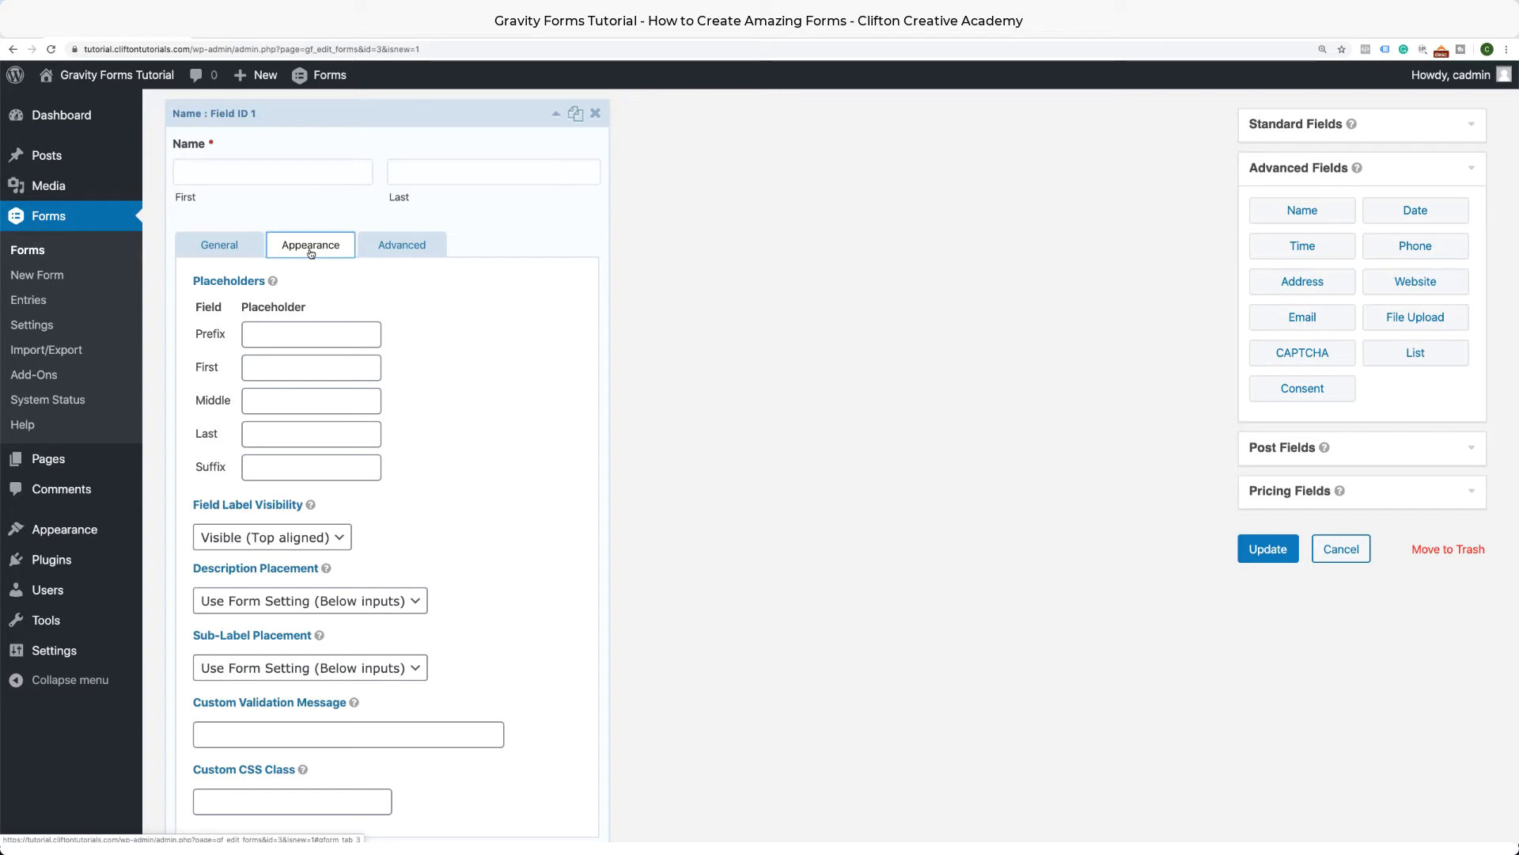
Set the First placeholder to 'Enter Your First Name' and Middle to 'Enter Your Last Name'.
left_click(274, 368)
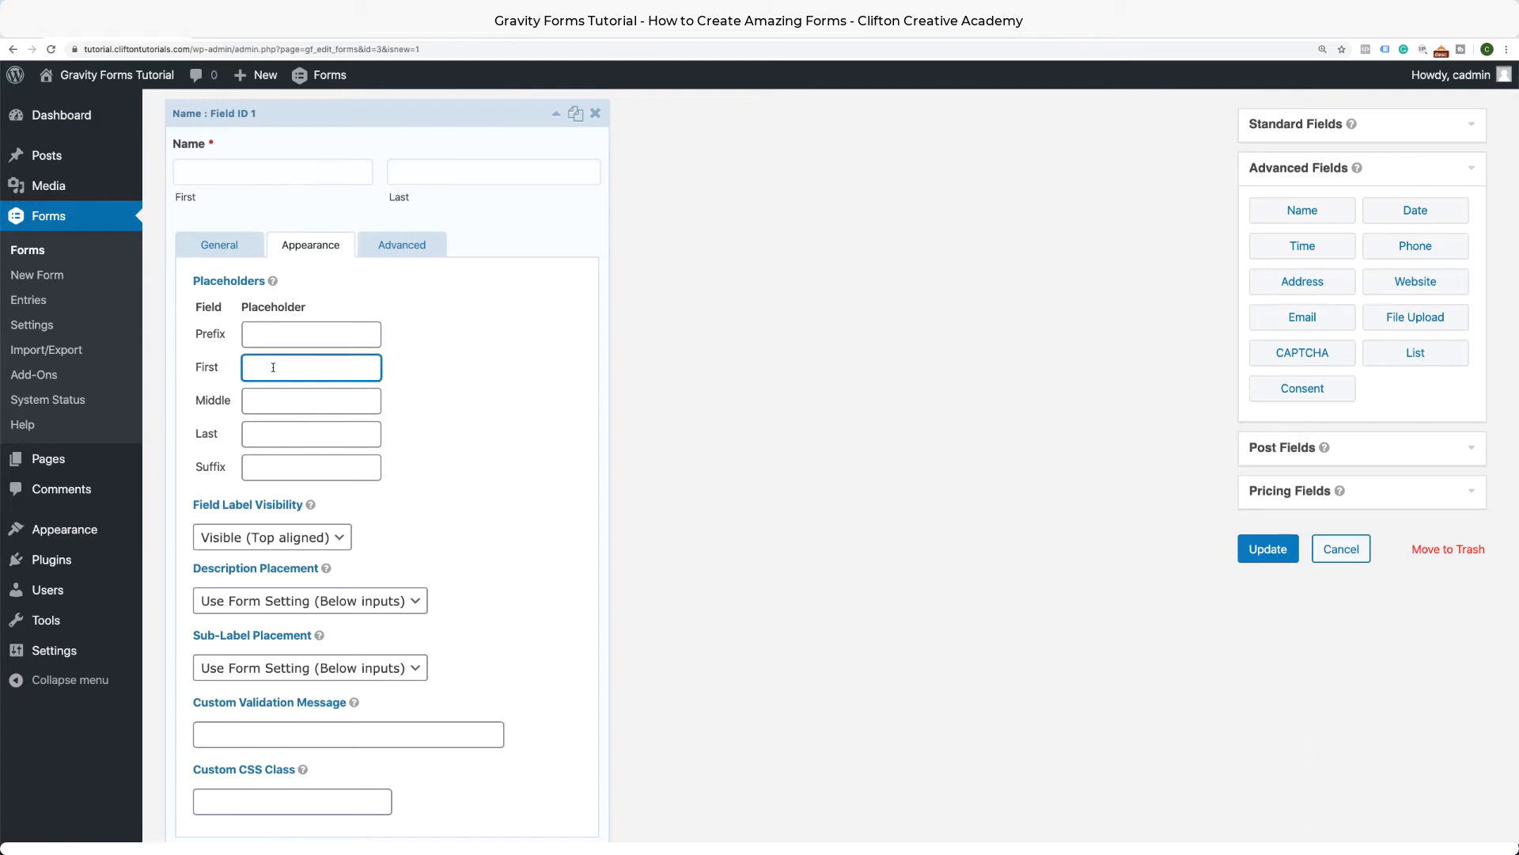
type("Enter Your First Na")
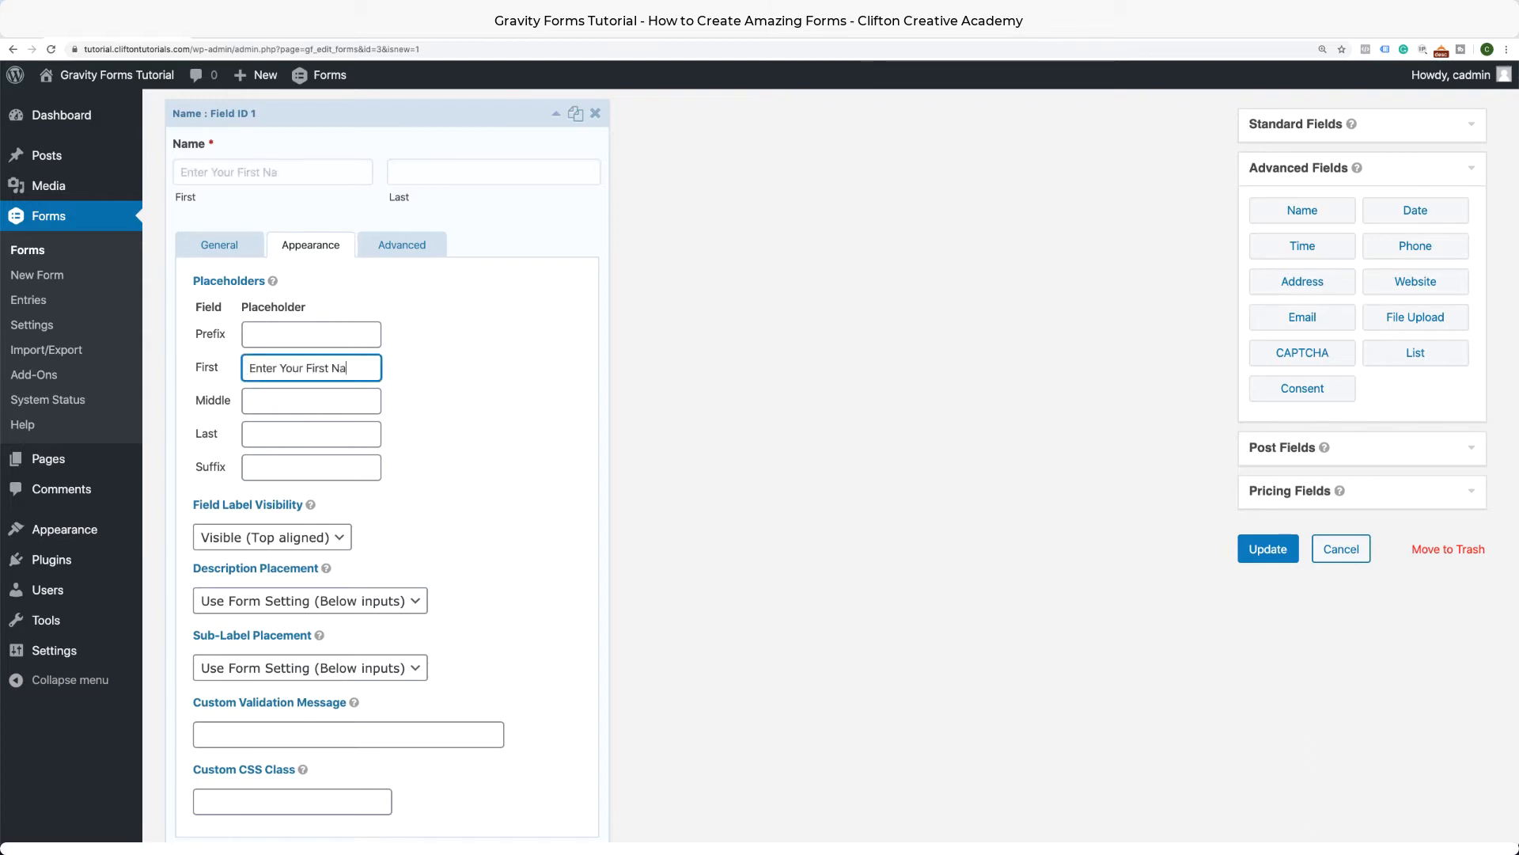
type("me")
left_click_drag(369, 367, 237, 370)
key("super+c")
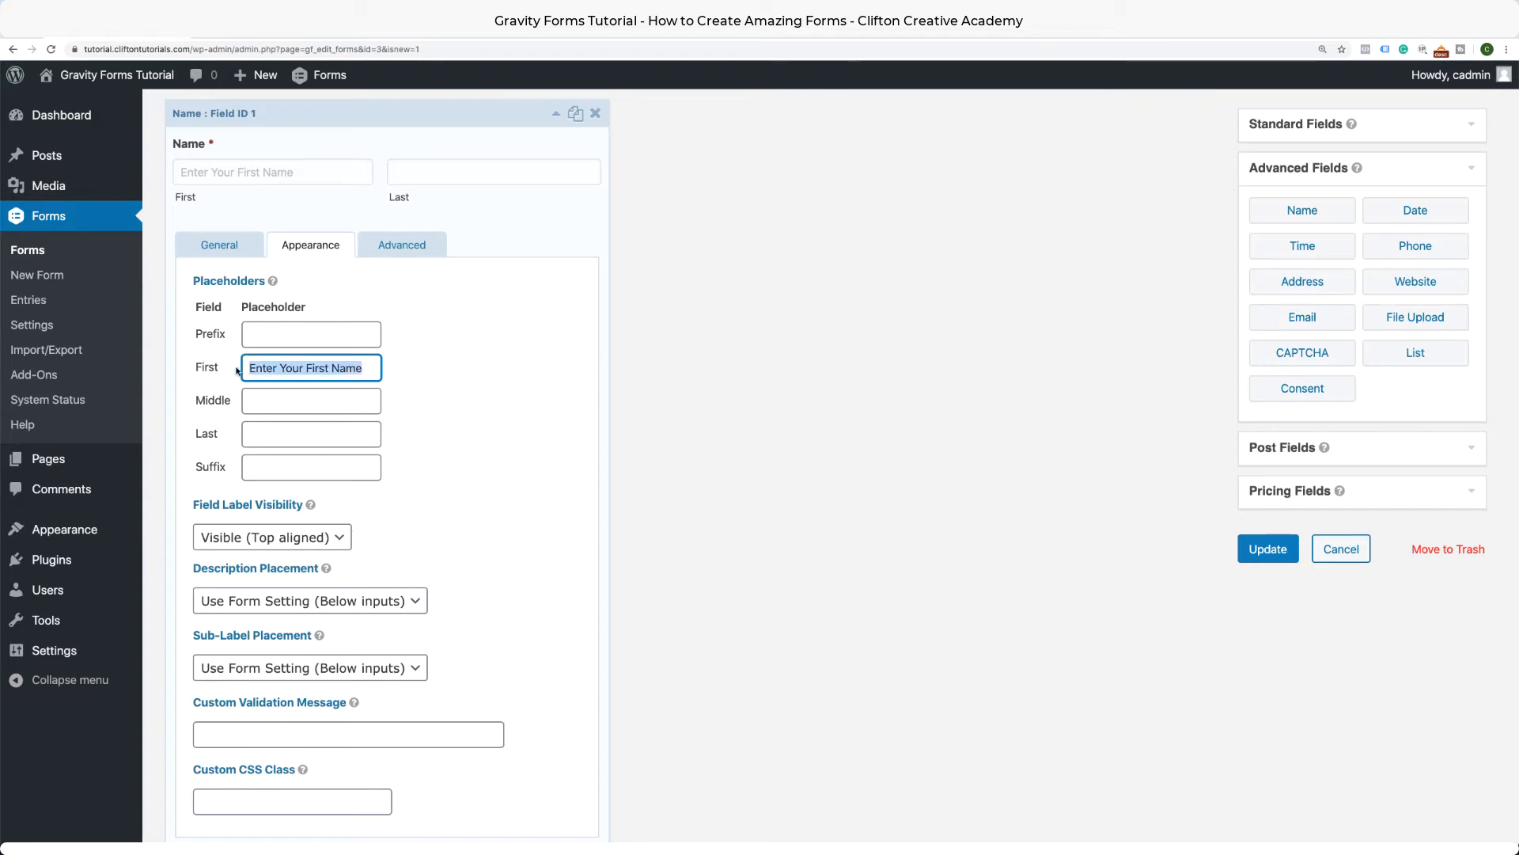
left_click(291, 399)
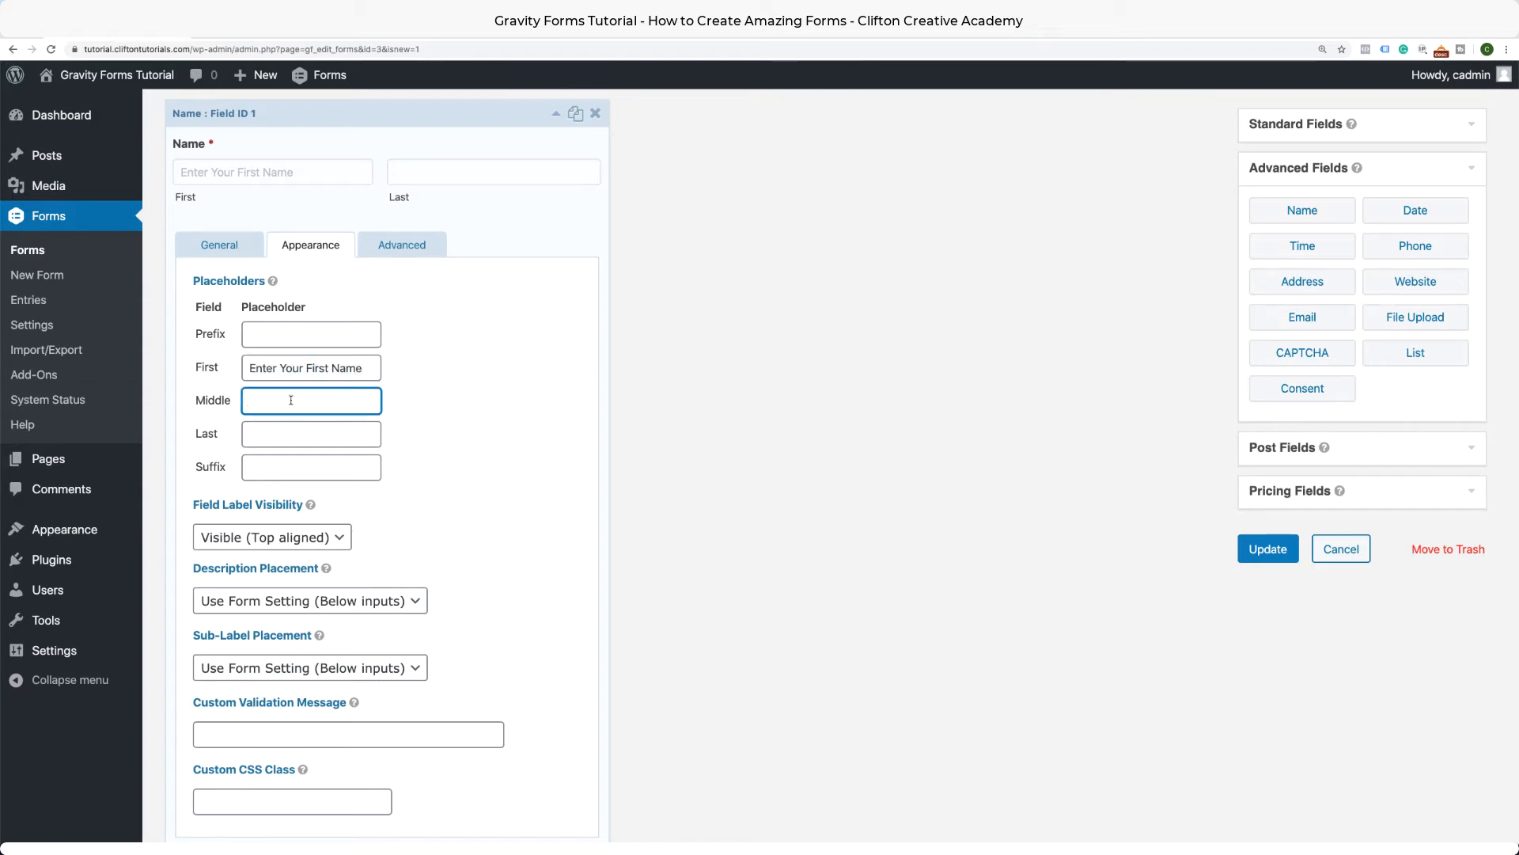
key("super+v")
left_click_drag(319, 402, 307, 403)
type("Last")
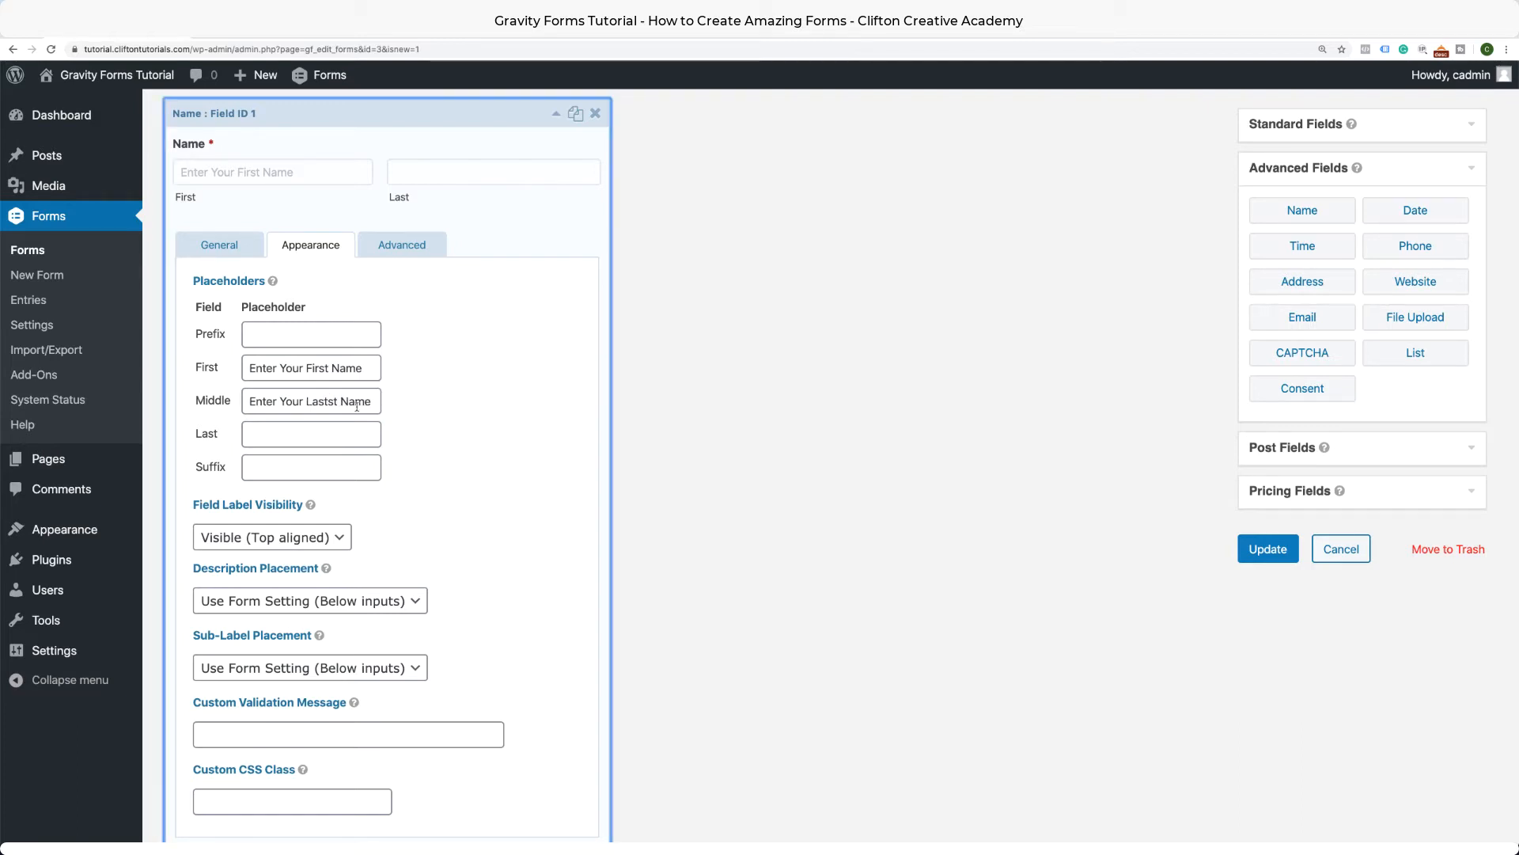
key("Delete")
key("Delete")
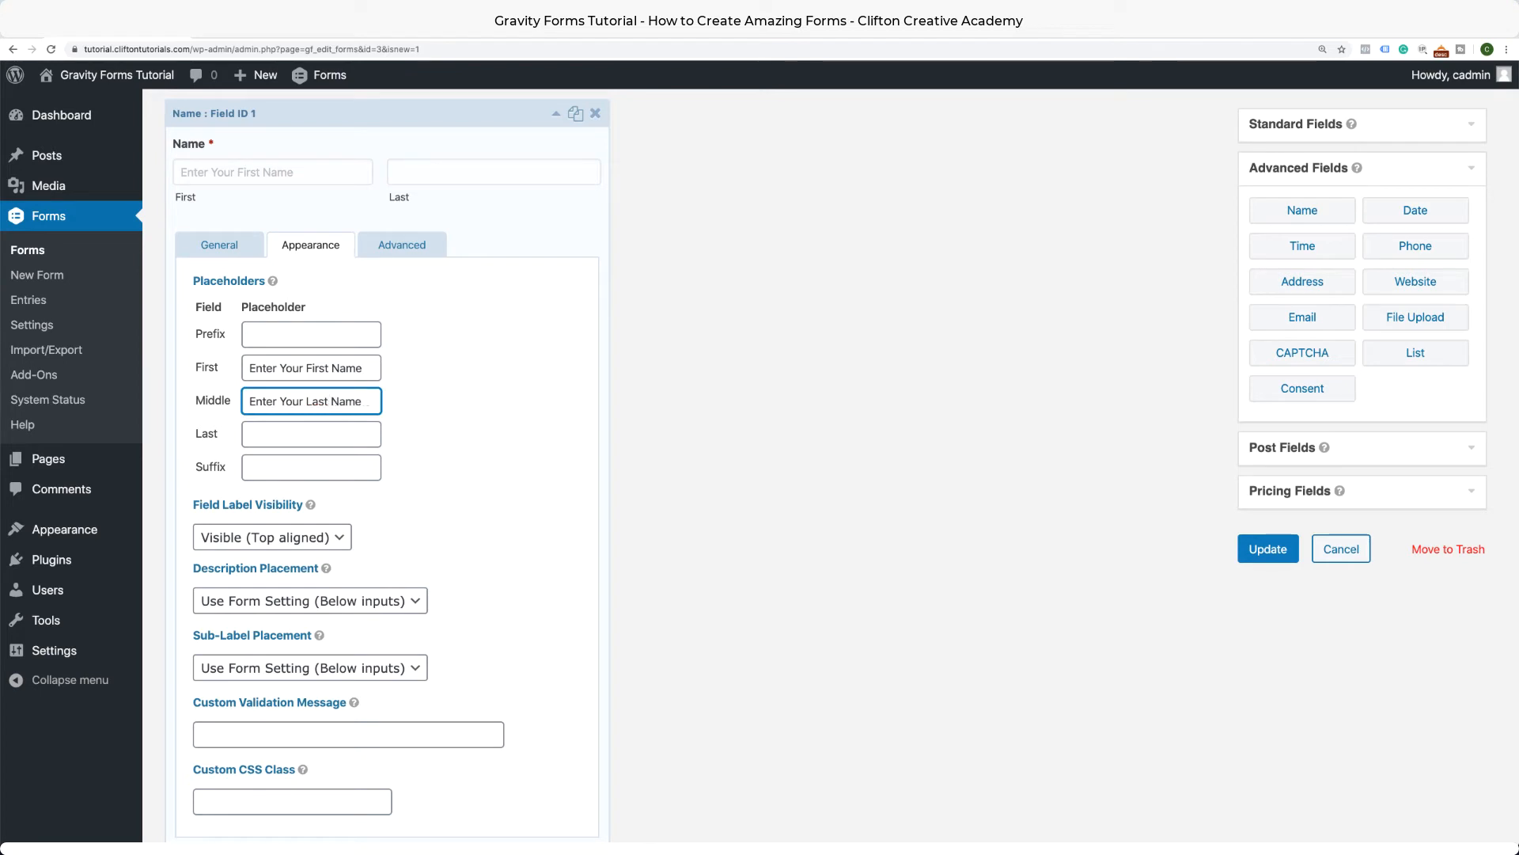
Review the Name field's appearance settings and show its Advanced settings.
scroll(408, 518, "down", 3)
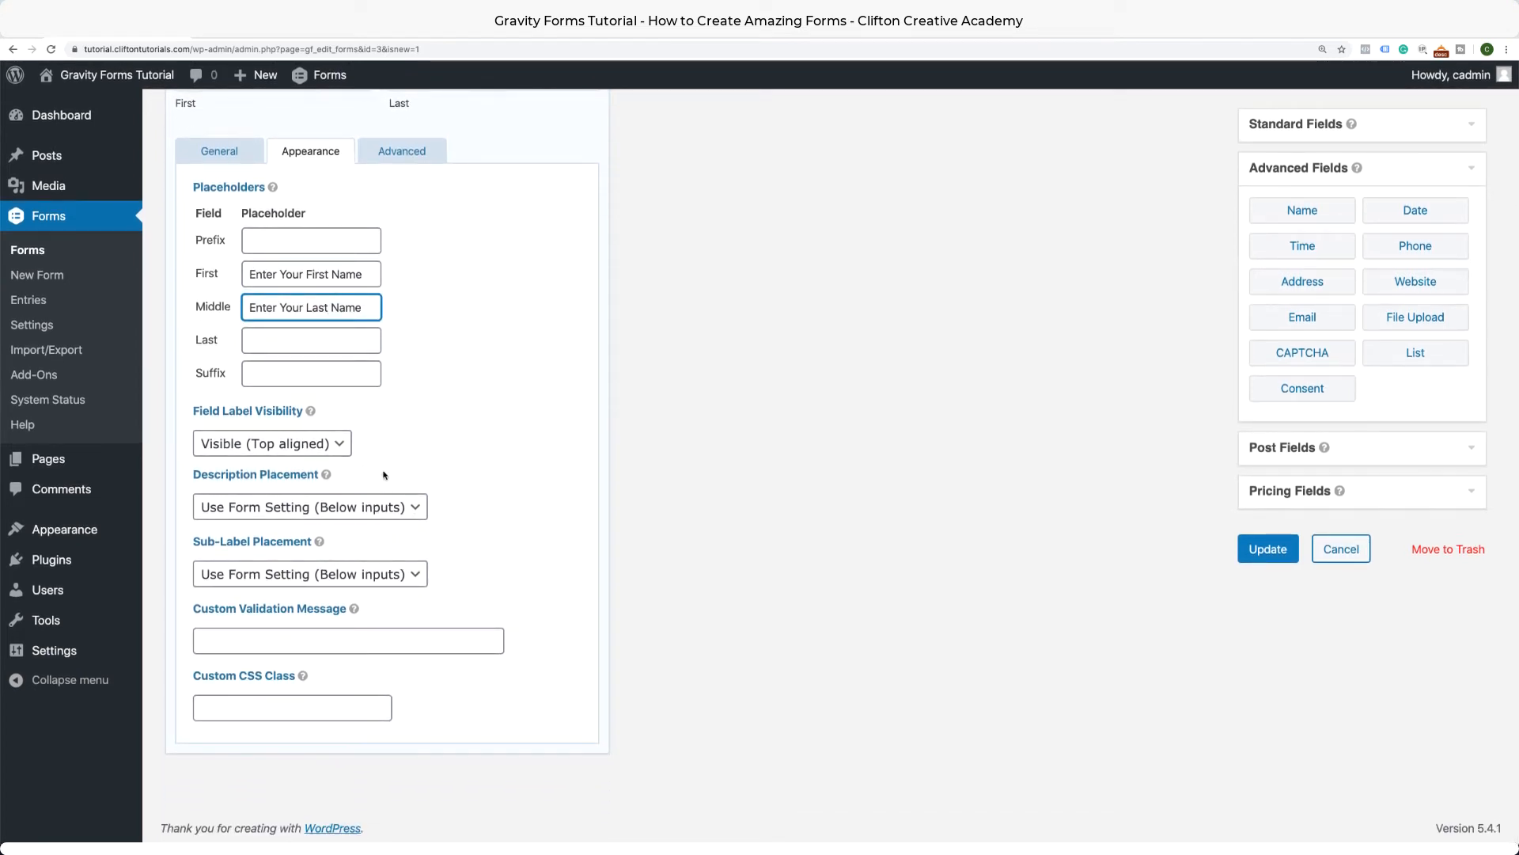
scroll(439, 465, "up", 1)
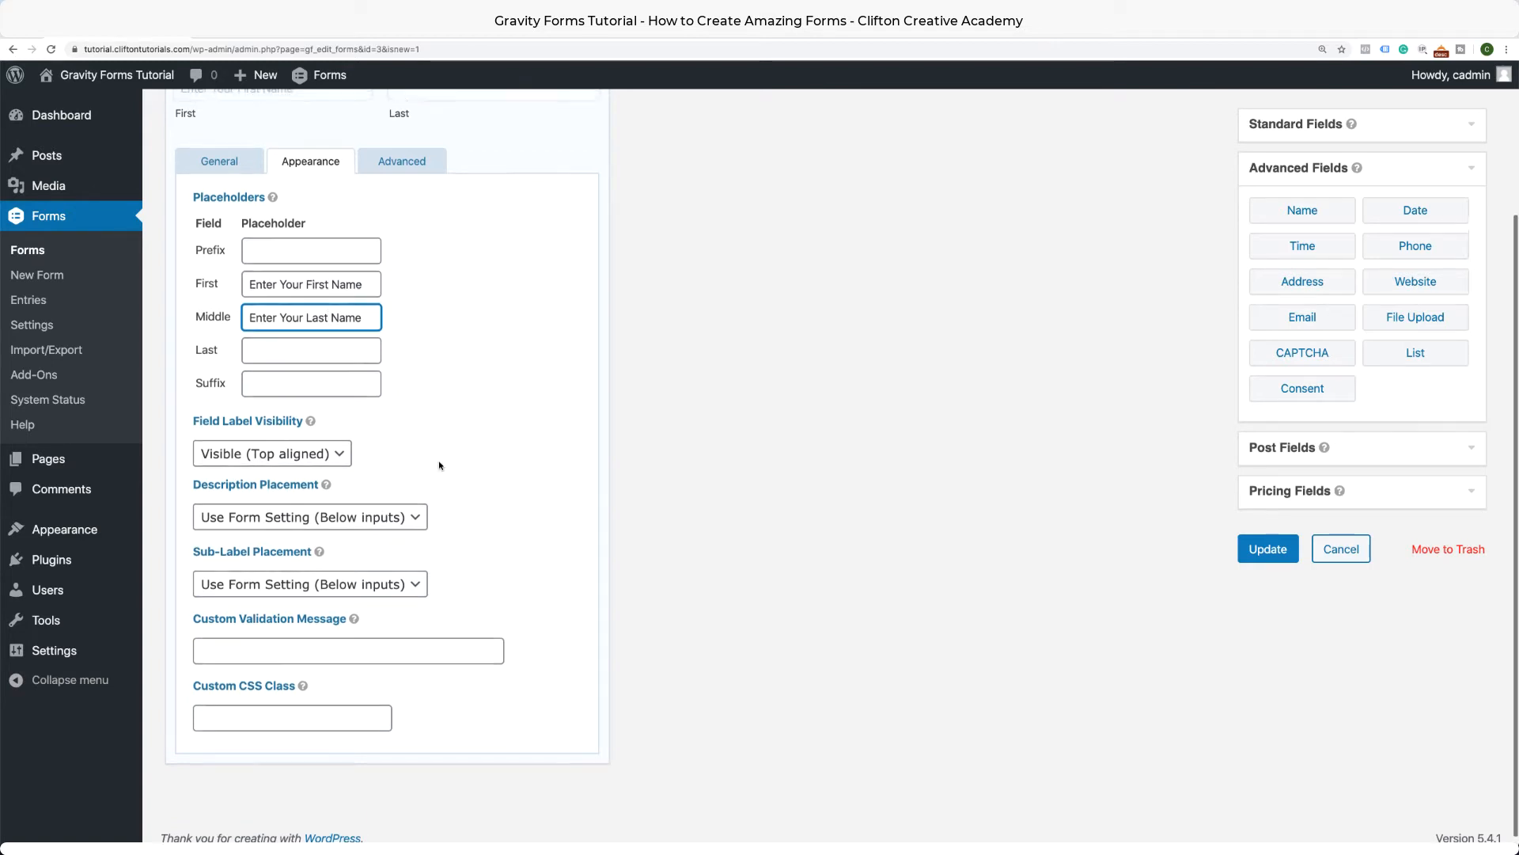
scroll(440, 414, "down", 1)
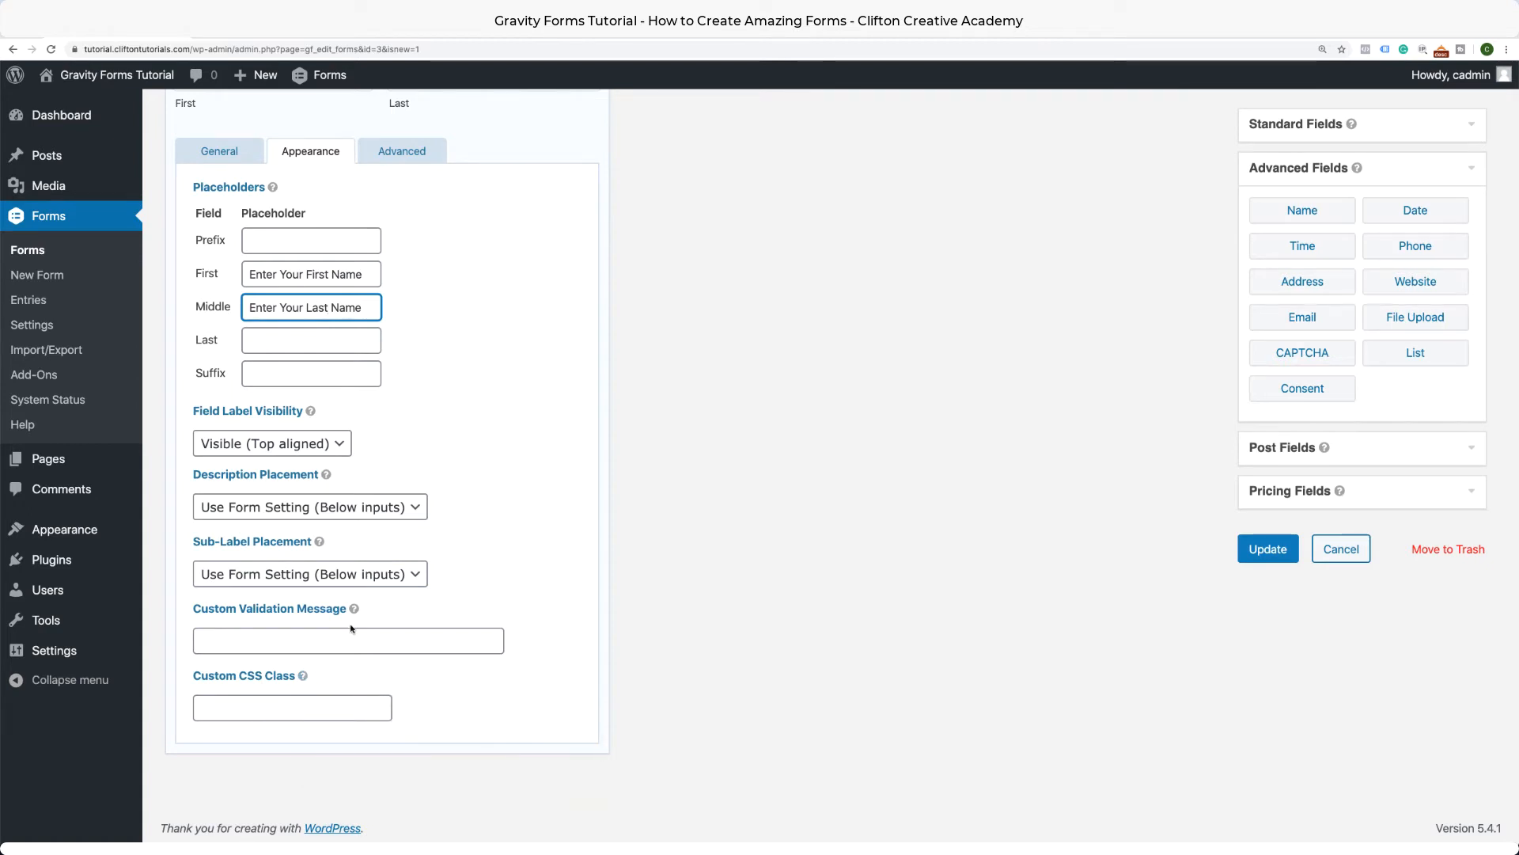
scroll(356, 617, "up", 3)
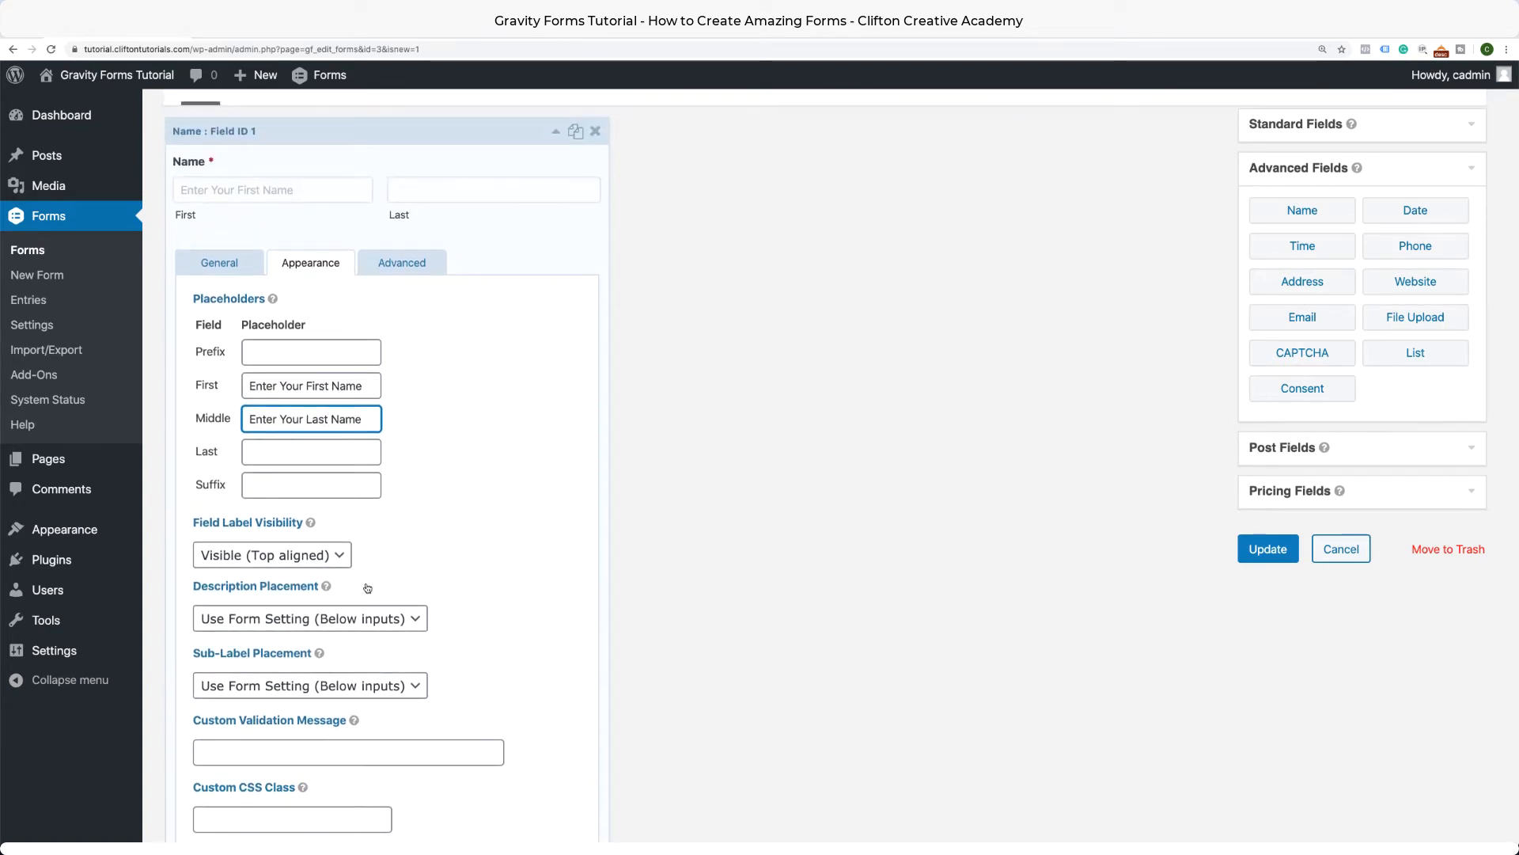
scroll(367, 587, "down", 3)
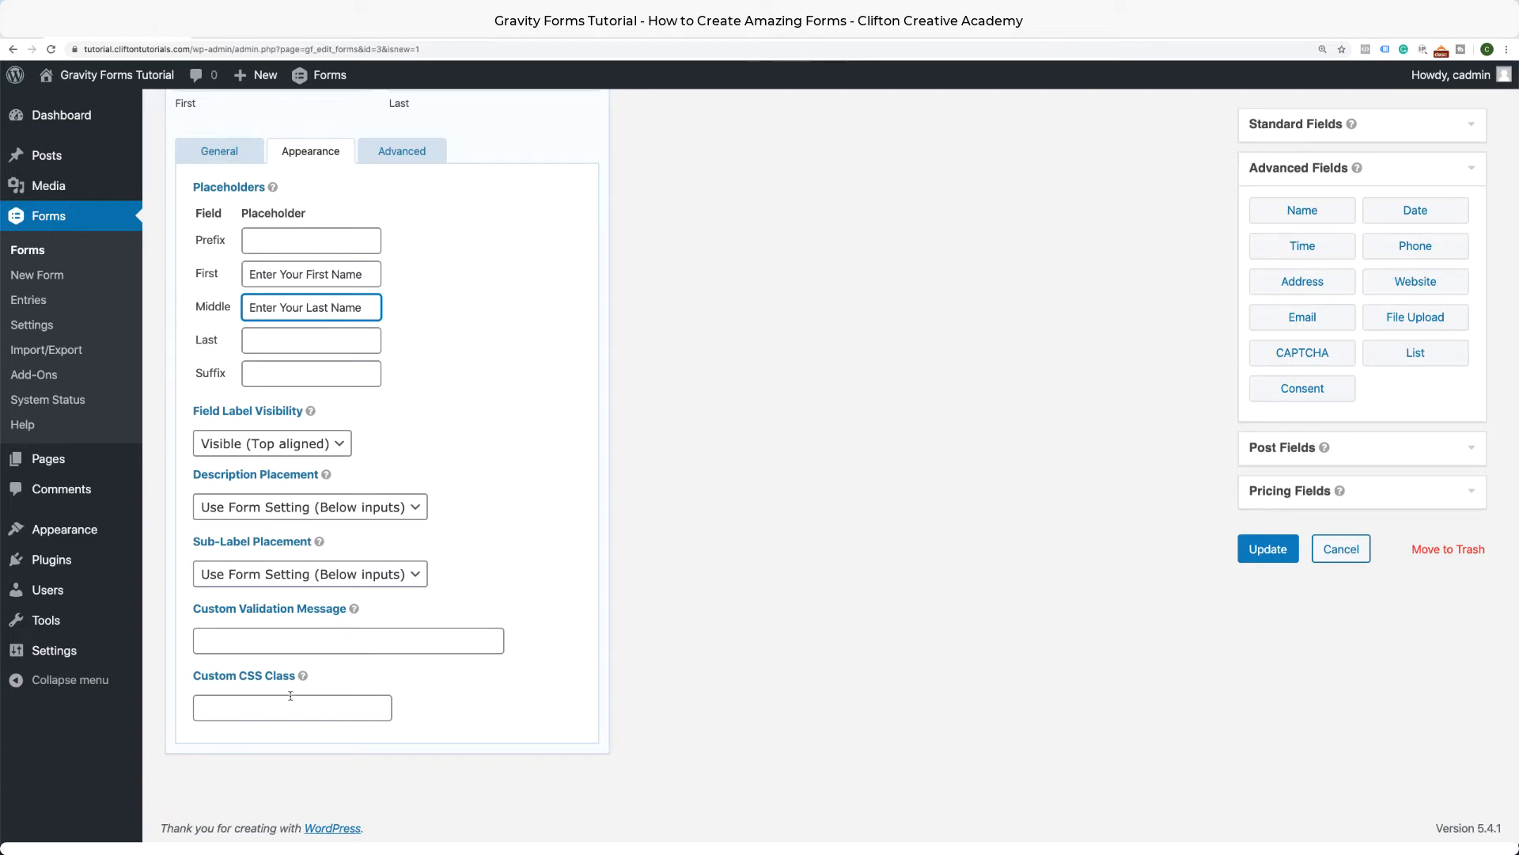
scroll(414, 369, "up", 3)
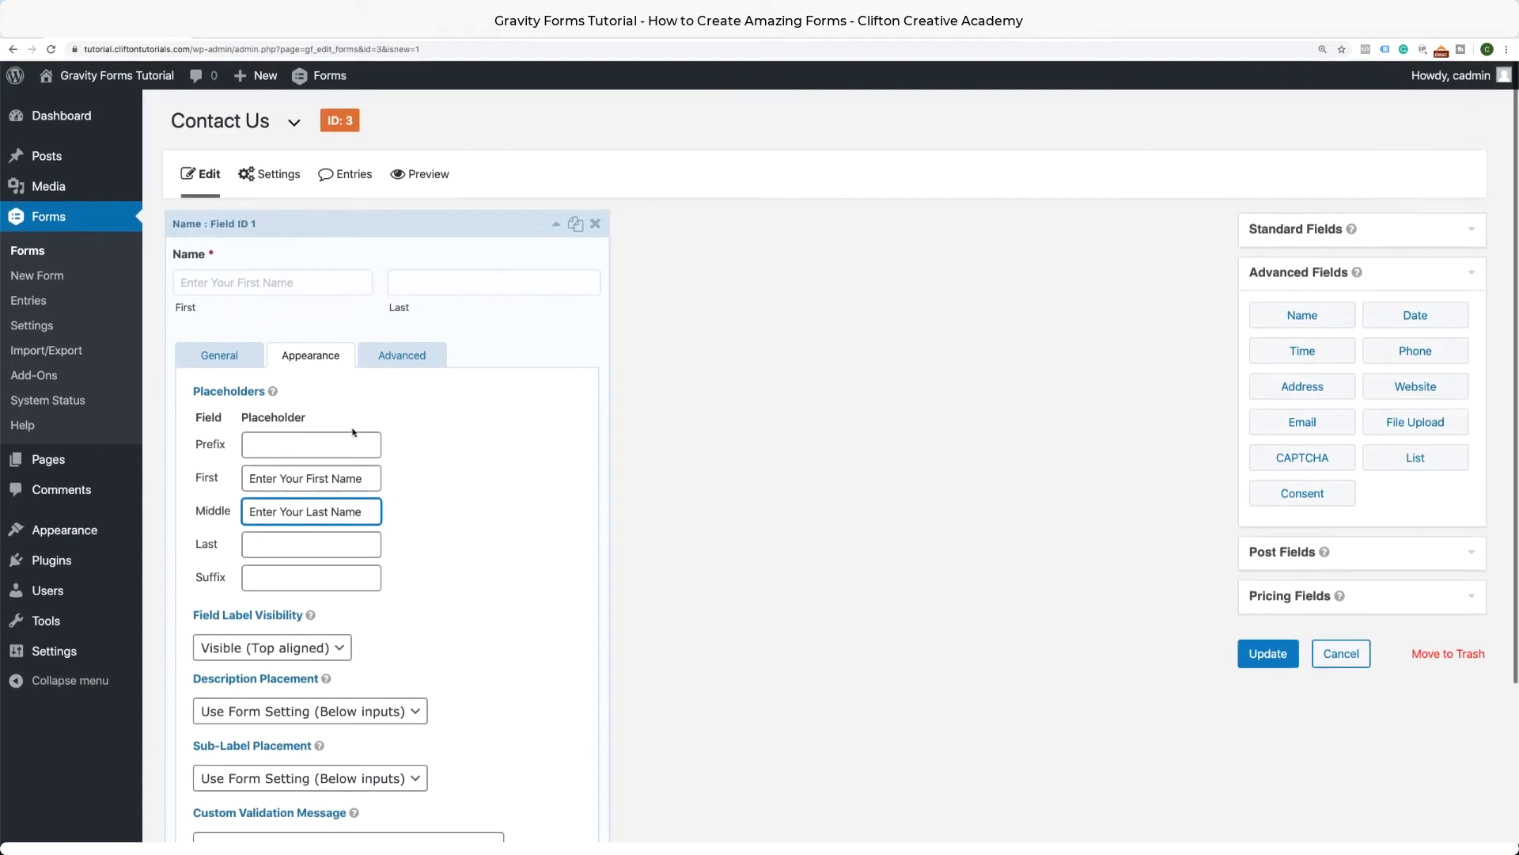
left_click(413, 363)
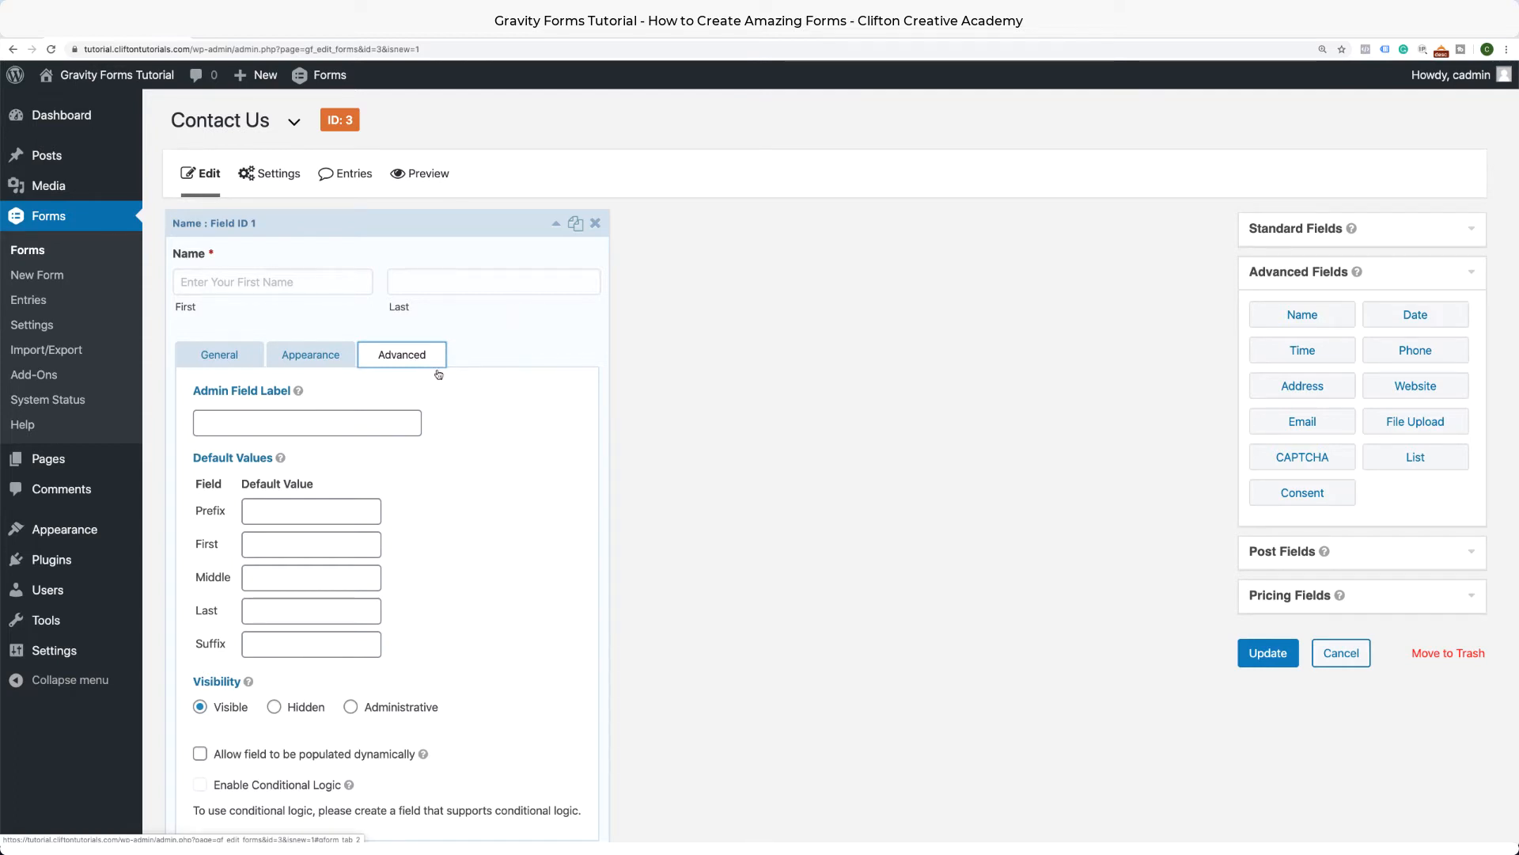
Recheck the Name field's Appearance and General tabs, then collapse its settings panel.
scroll(463, 443, "down", 3)
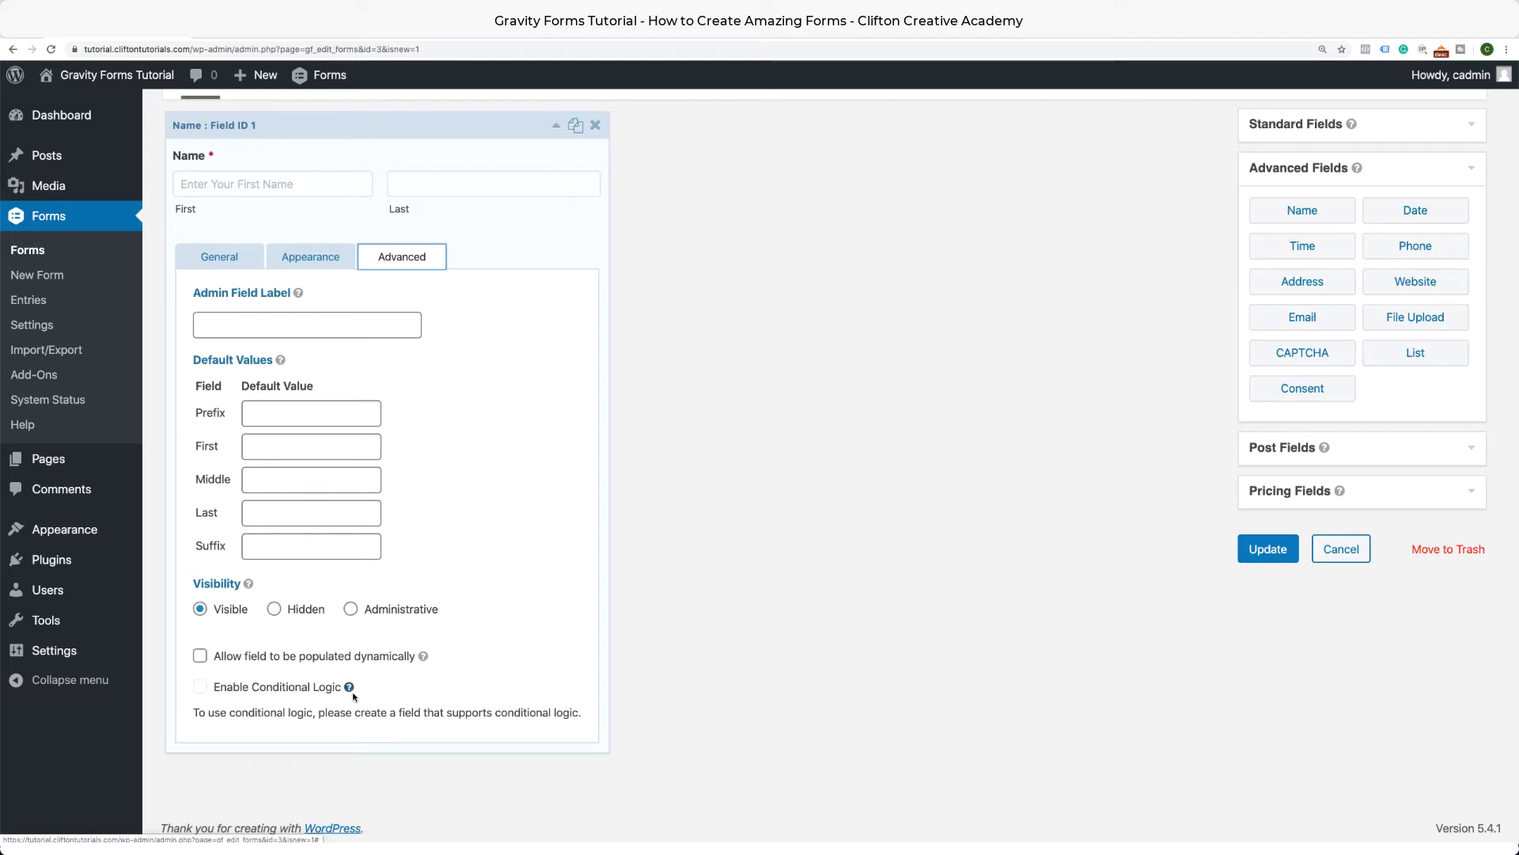
scroll(394, 569, "up", 2)
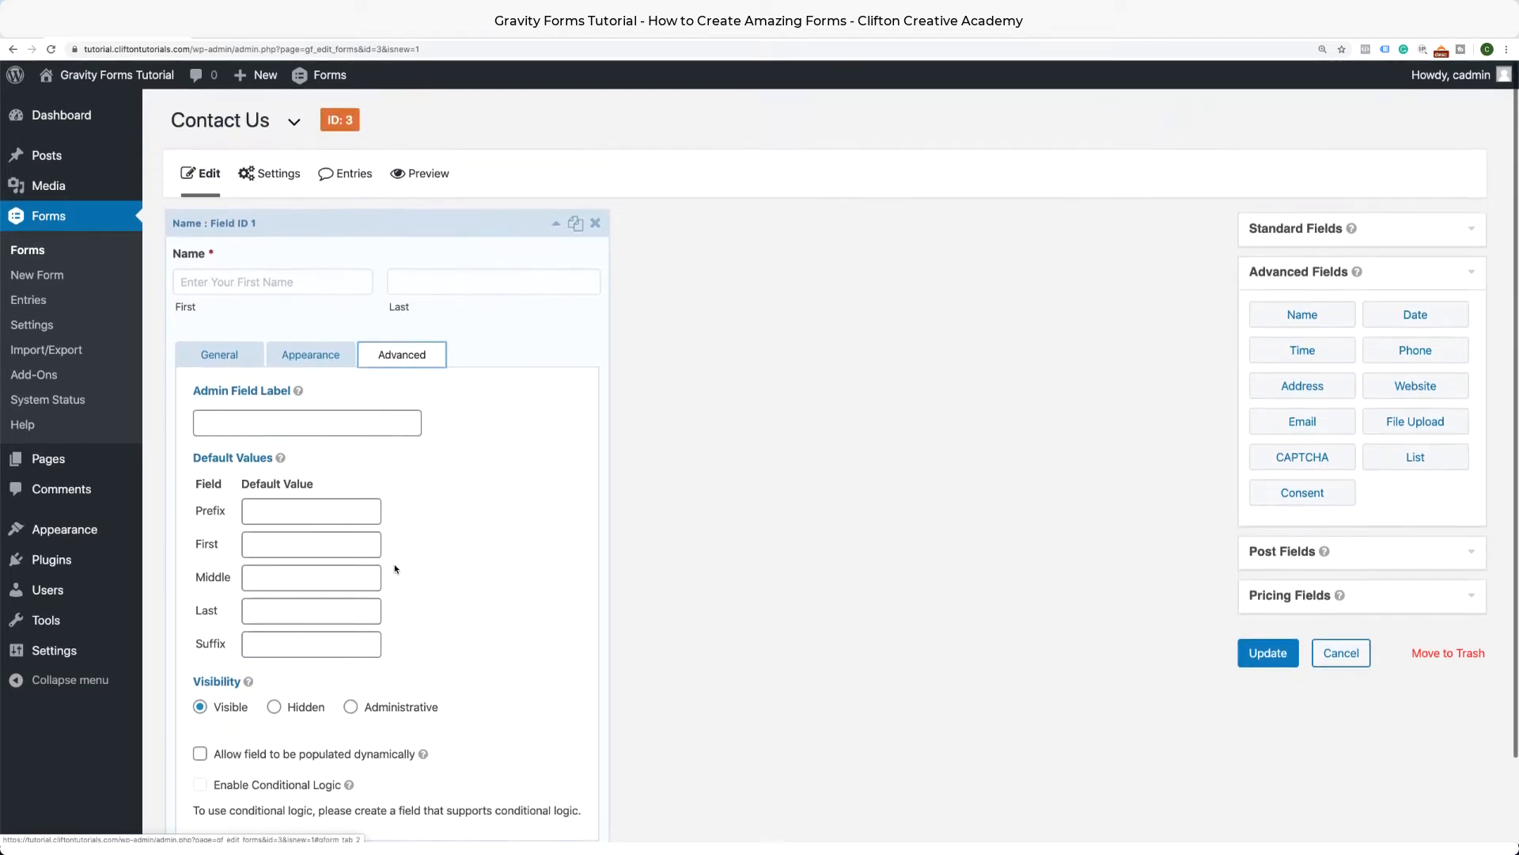
left_click(288, 356)
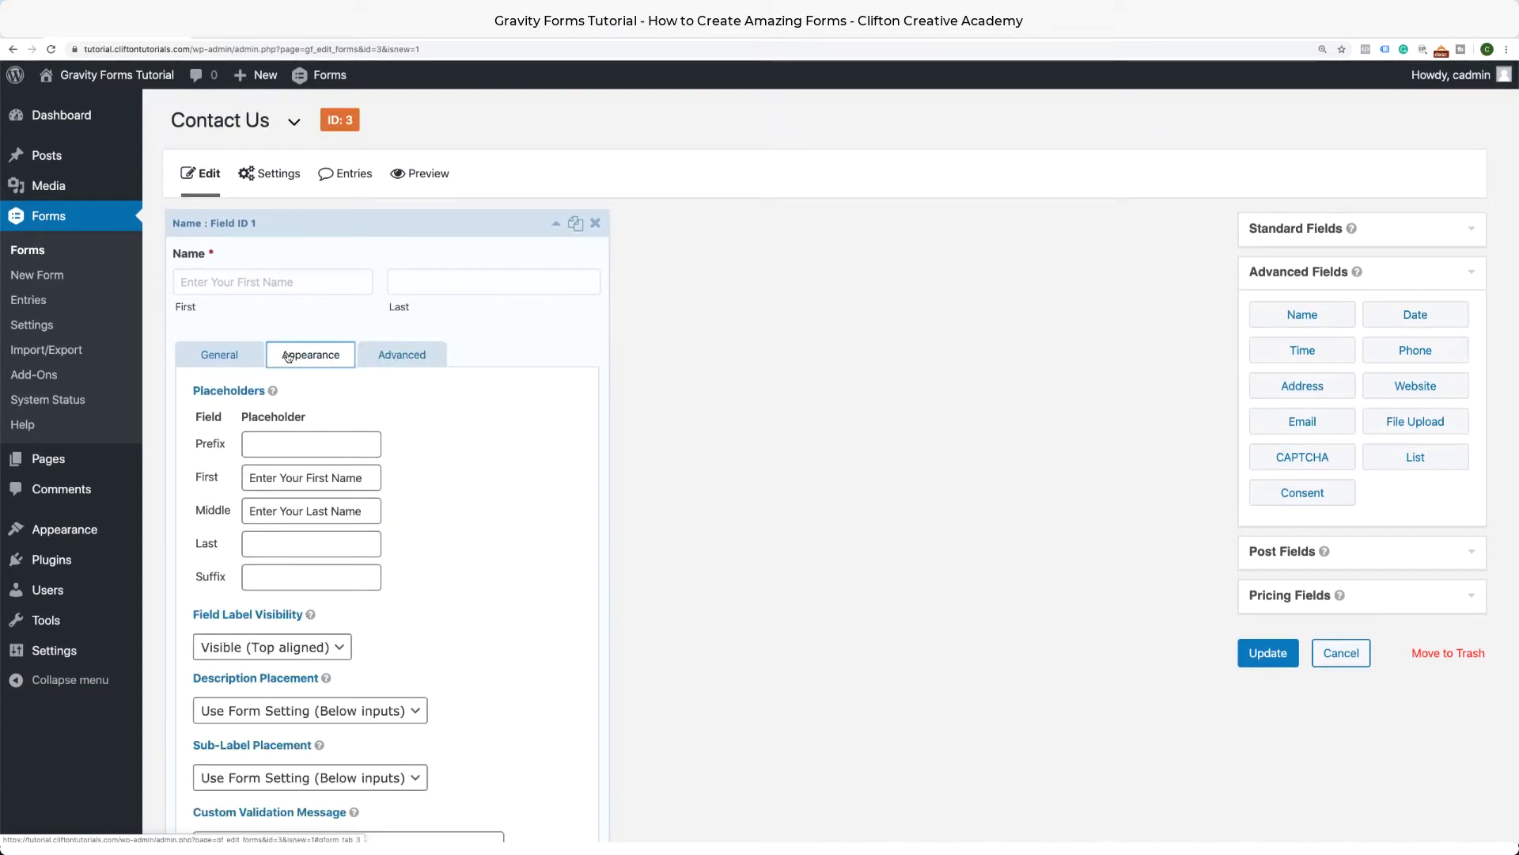
left_click(219, 355)
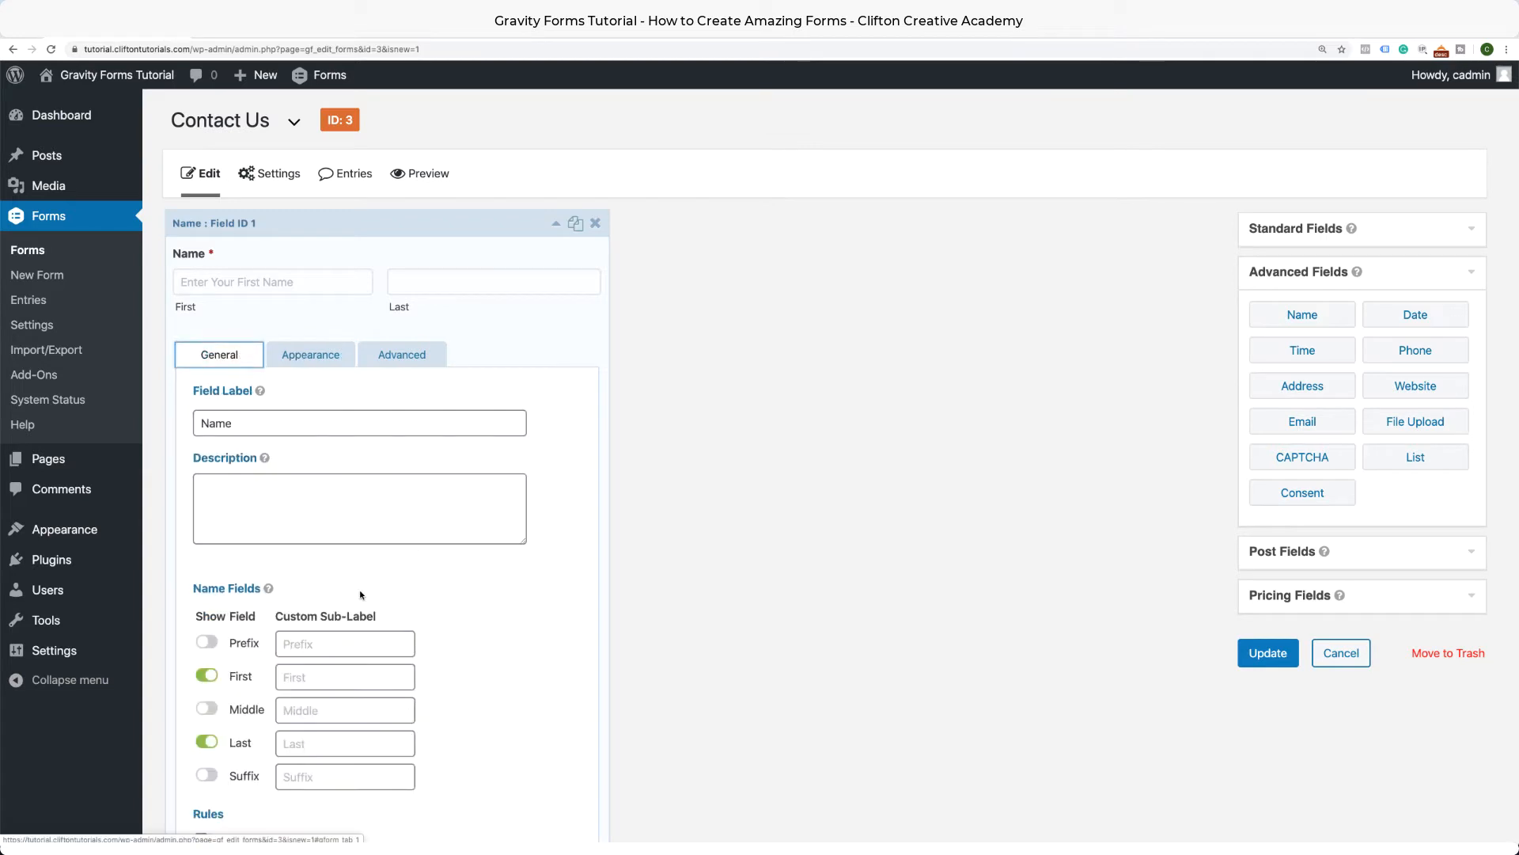
left_click(450, 617)
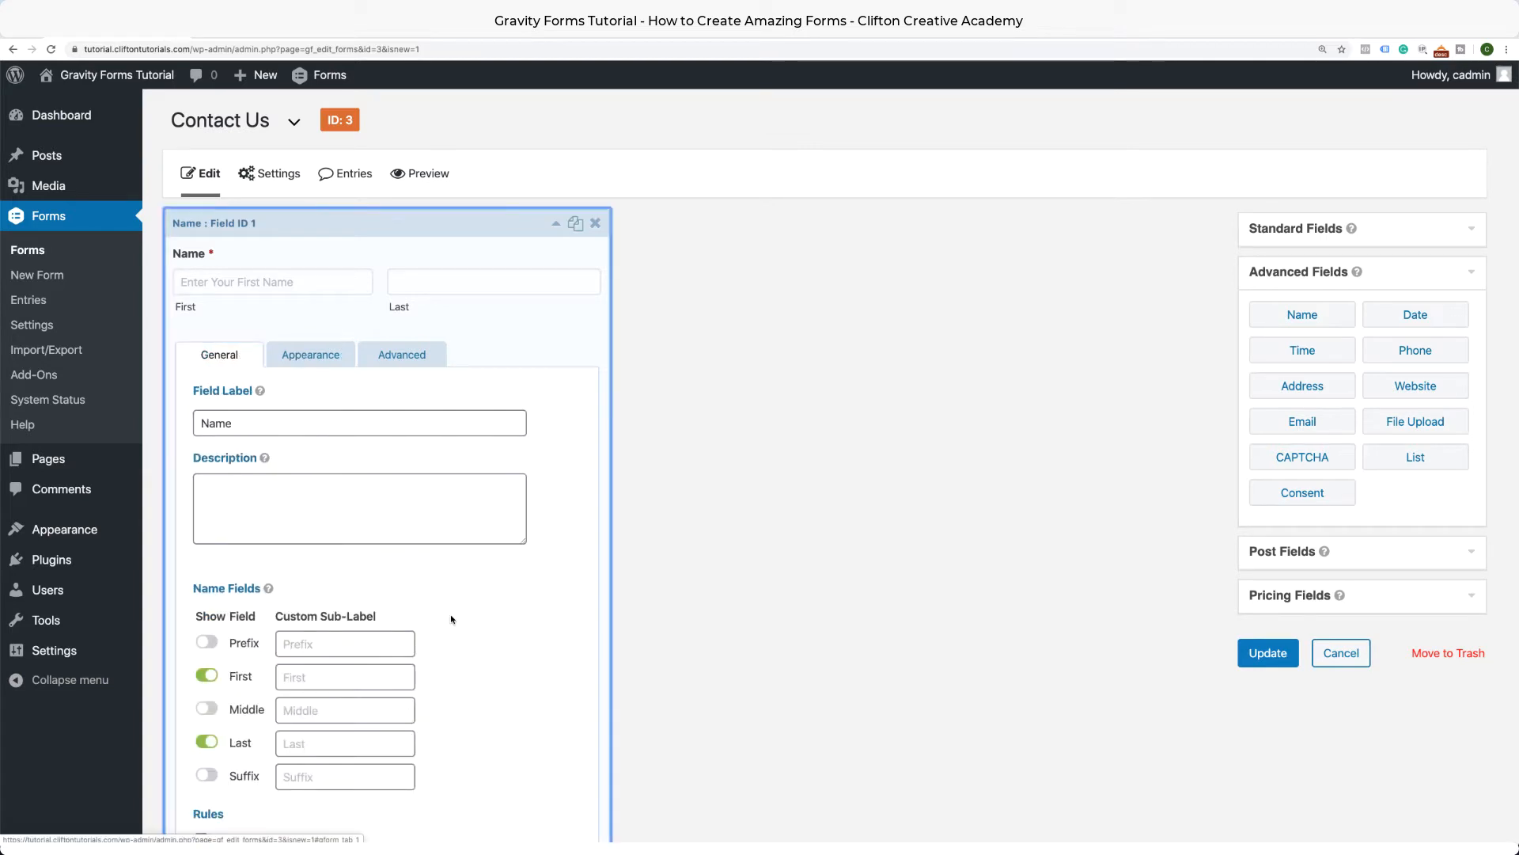
left_click(558, 231)
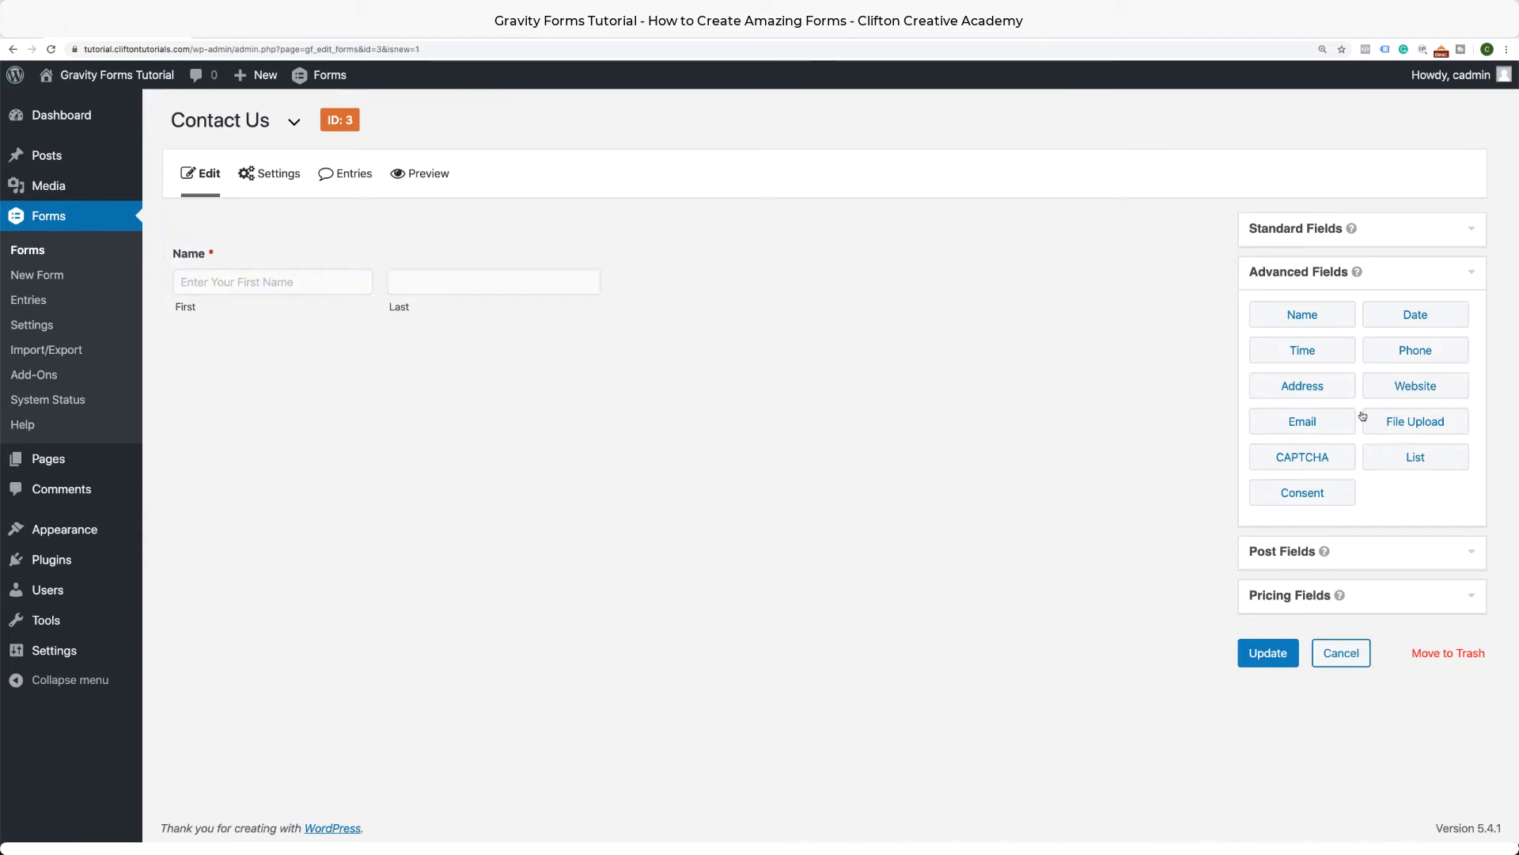
Add a Phone field, an Email field above it, and a Paragraph Text field below Phone.
left_click(1416, 351)
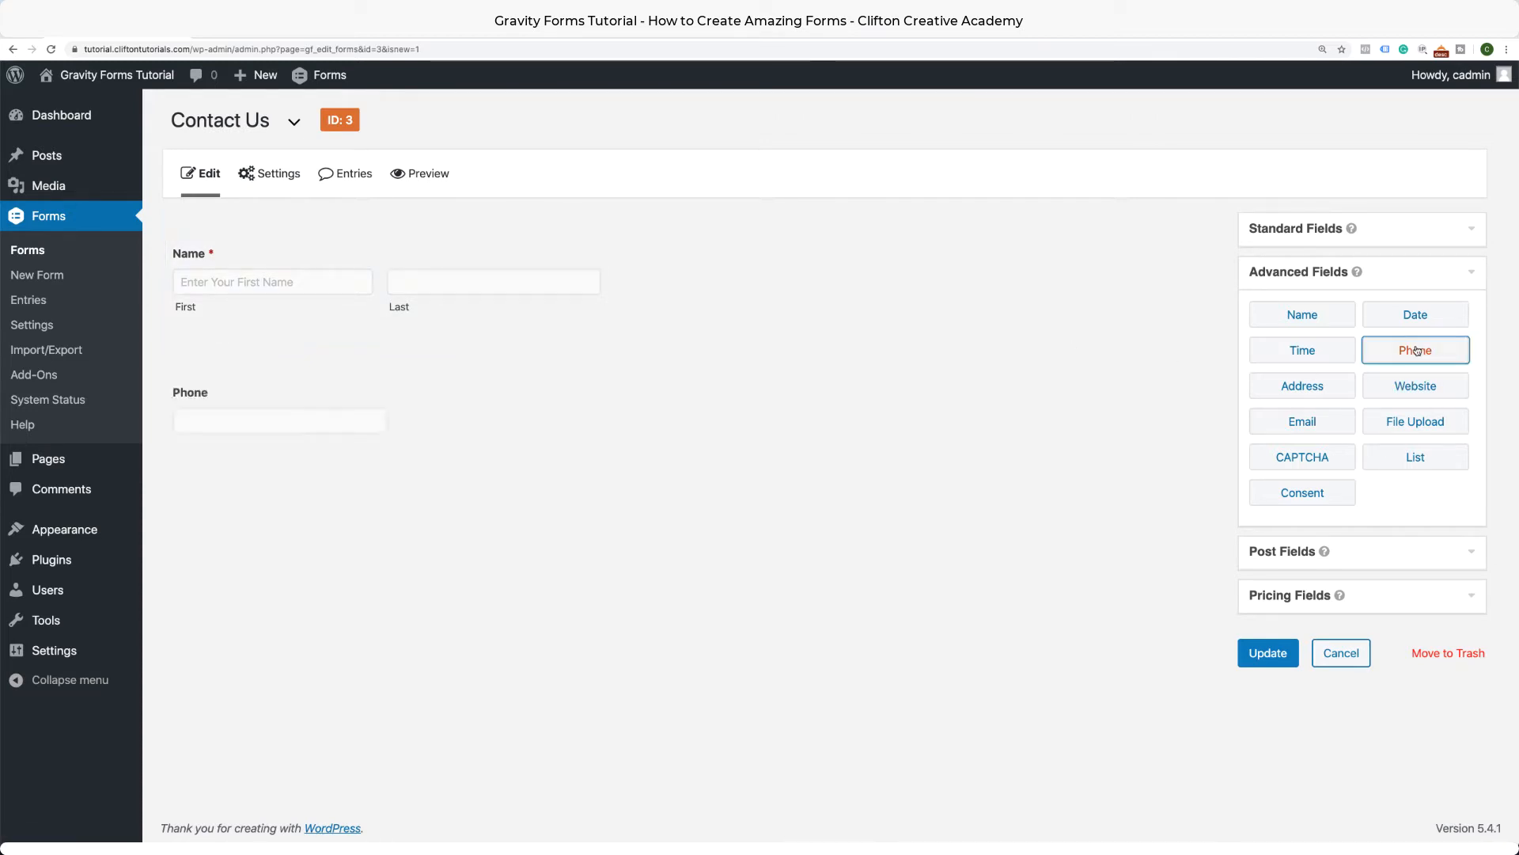
left_click_drag(1333, 421, 577, 367)
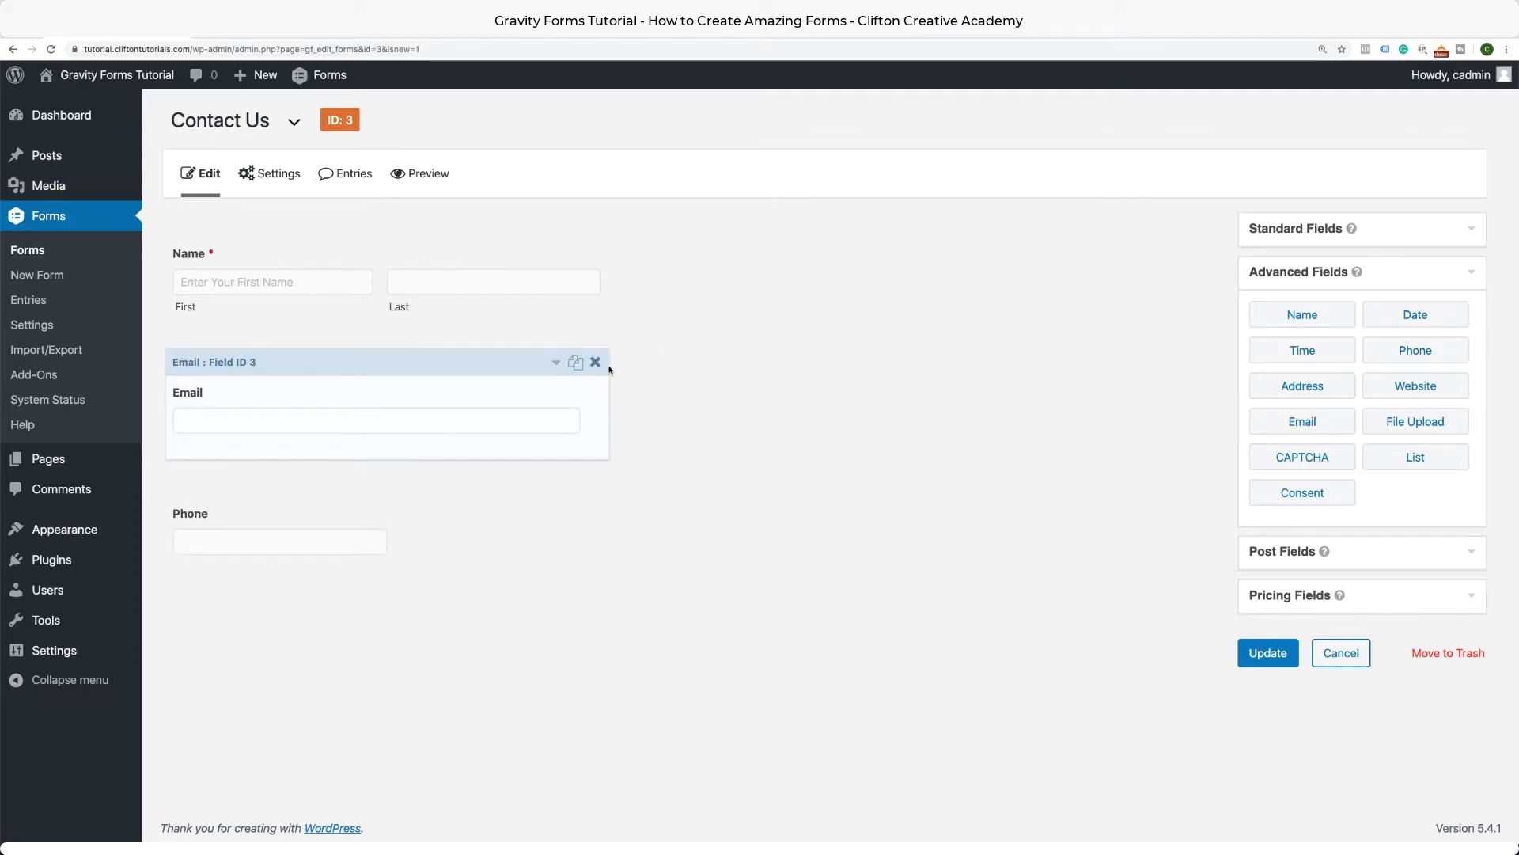
left_click(1470, 231)
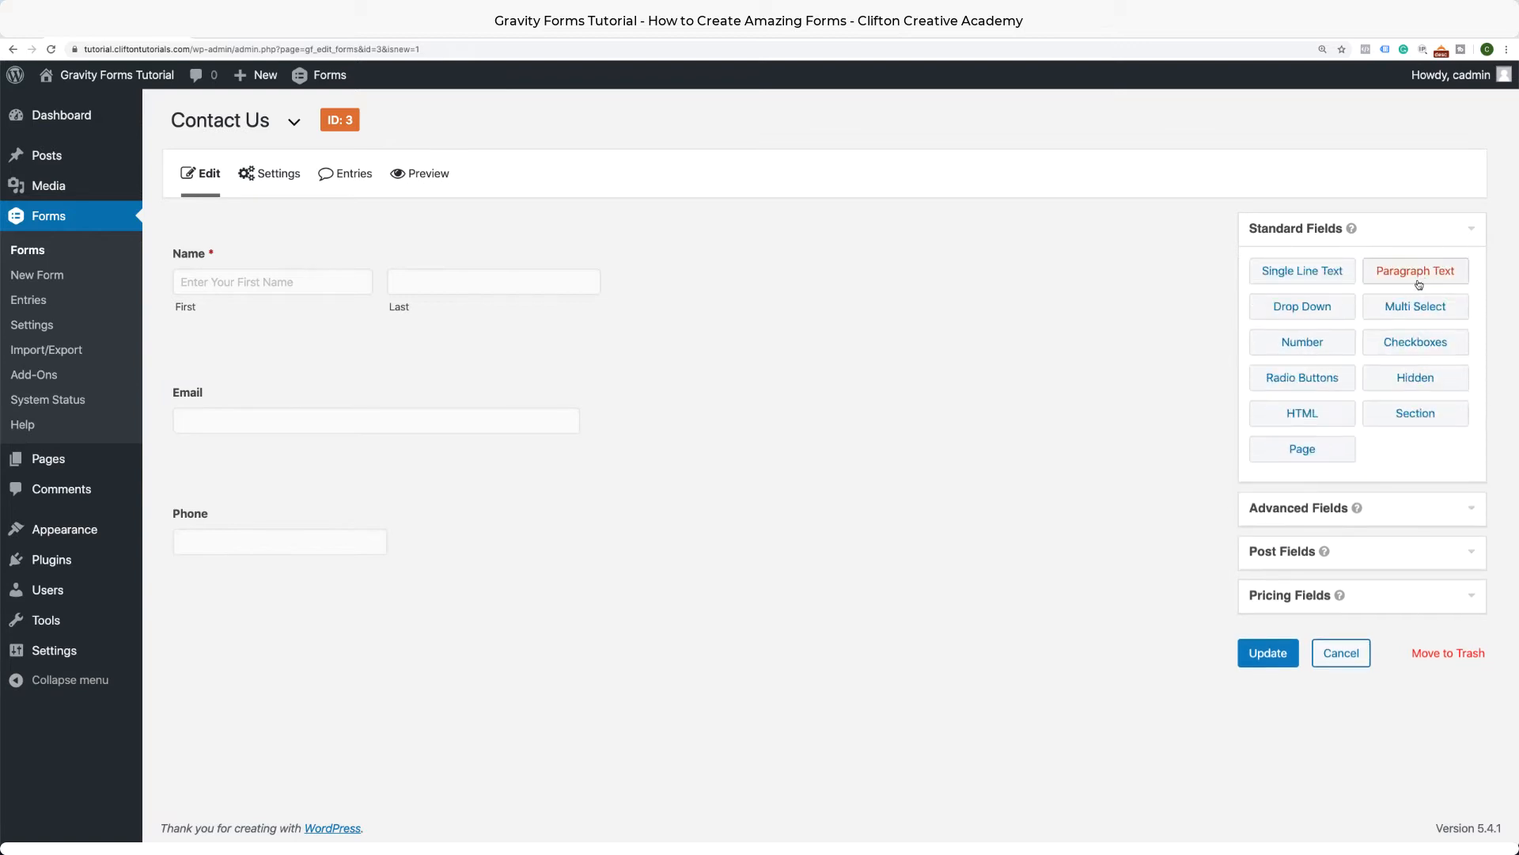
left_click_drag(1422, 273, 538, 579)
Label the new paragraph field 'How can we help you'.
left_click(555, 596)
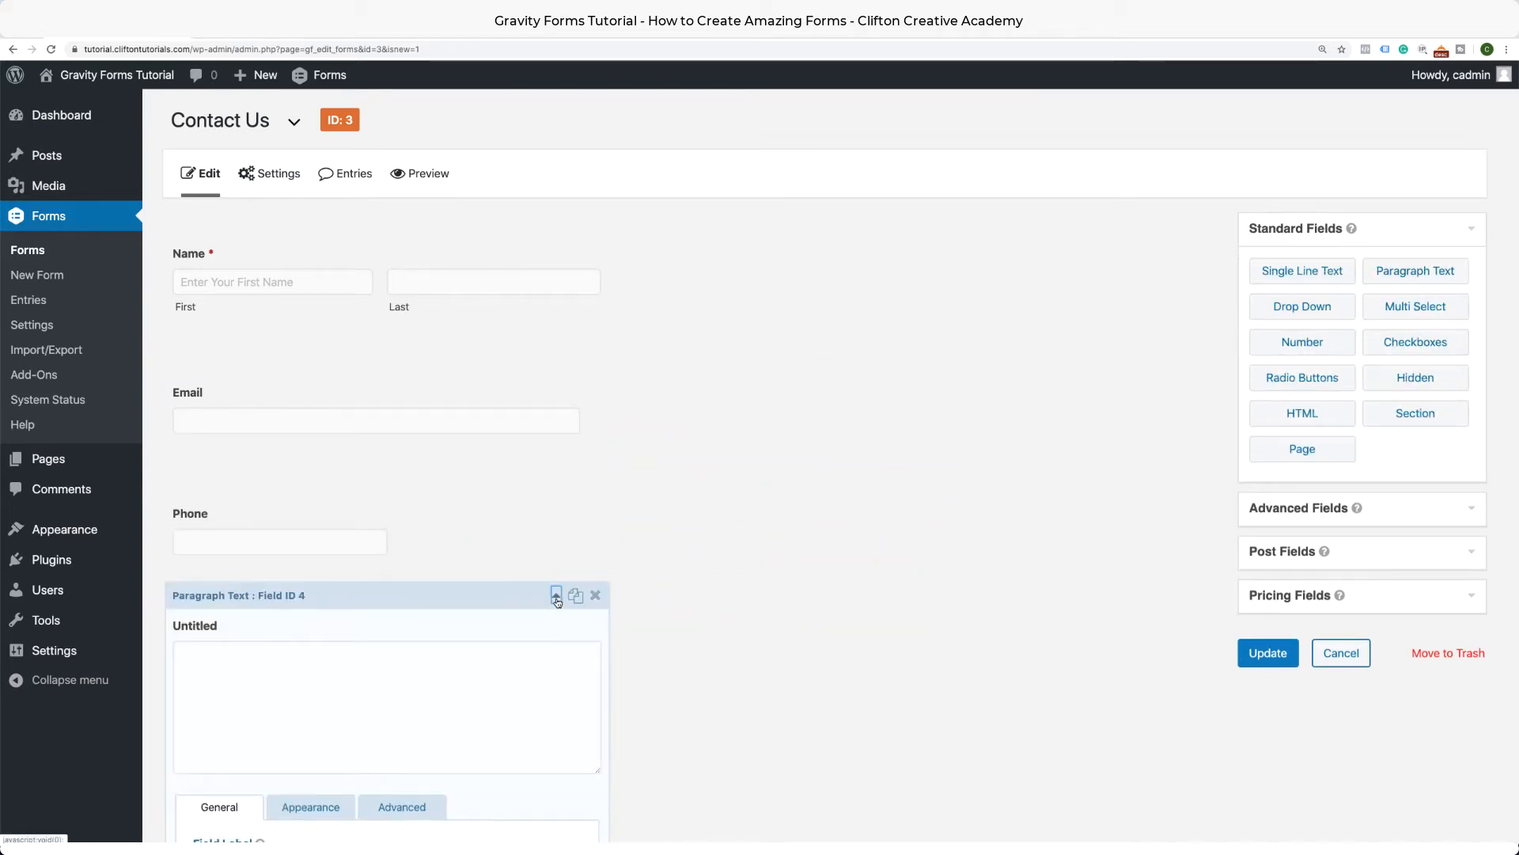
scroll(621, 617, "down", 3)
double_click(251, 638)
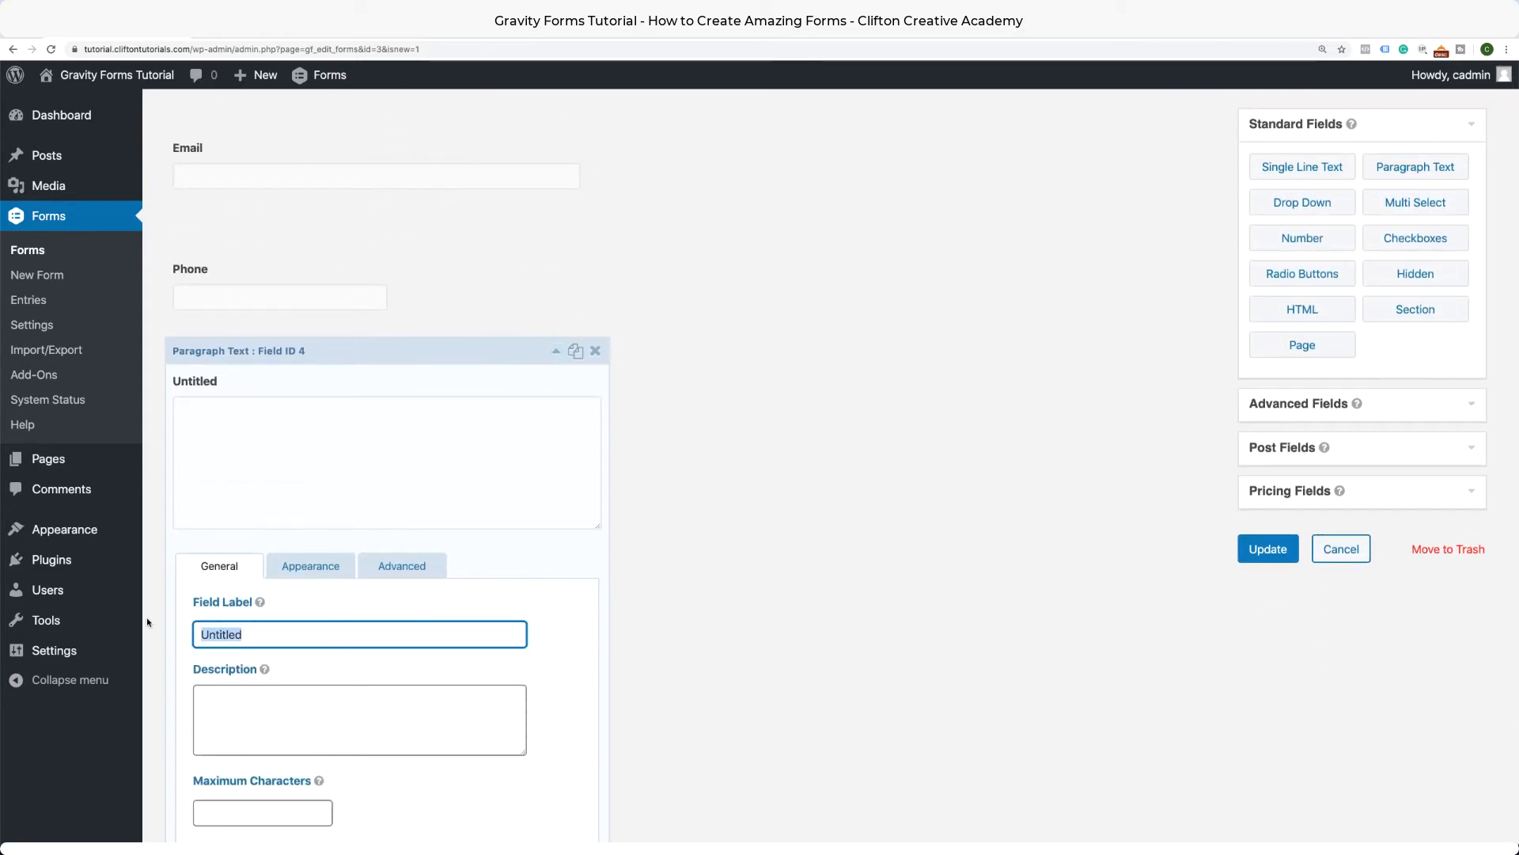
type("How")
key("BackSpace")
type("w ")
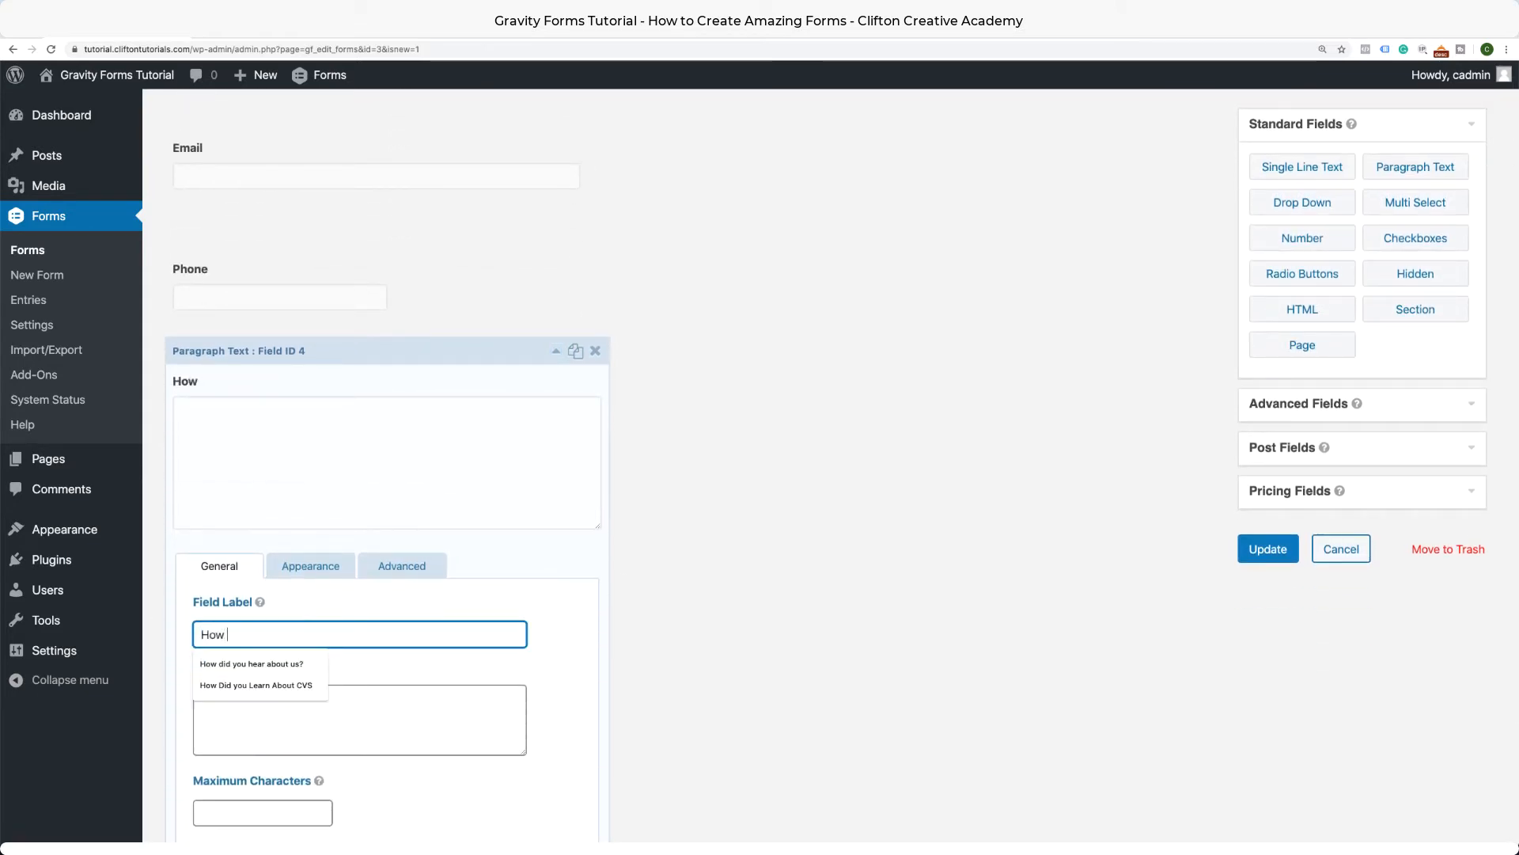
type("can we help")
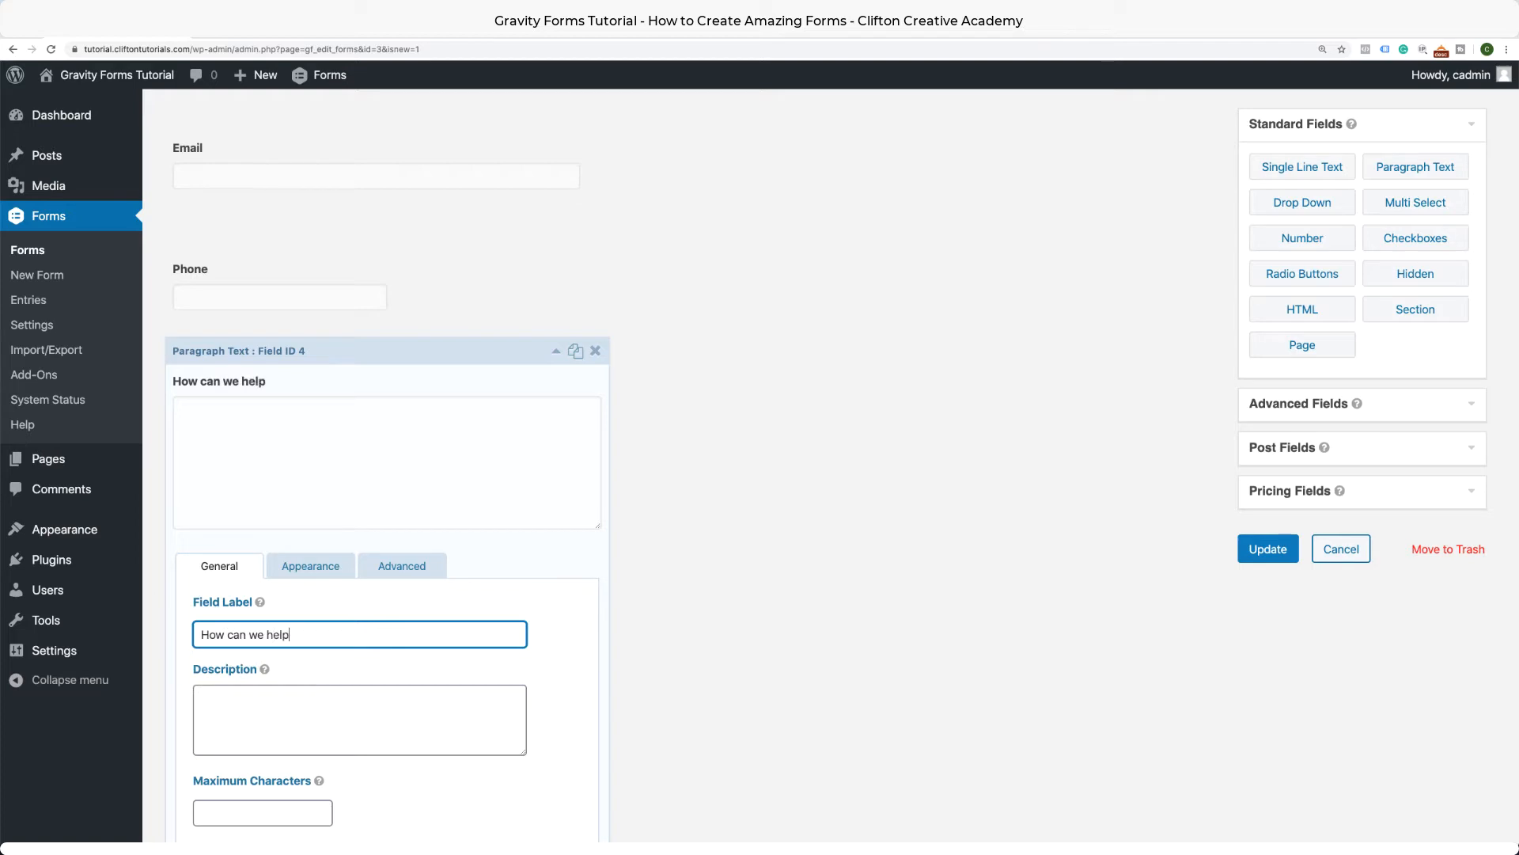
type(" y")
key("BackSpace")
type("you")
Mark 'How can we help you' as required and paste its label into the Placeholder.
scroll(268, 652, "down", 4)
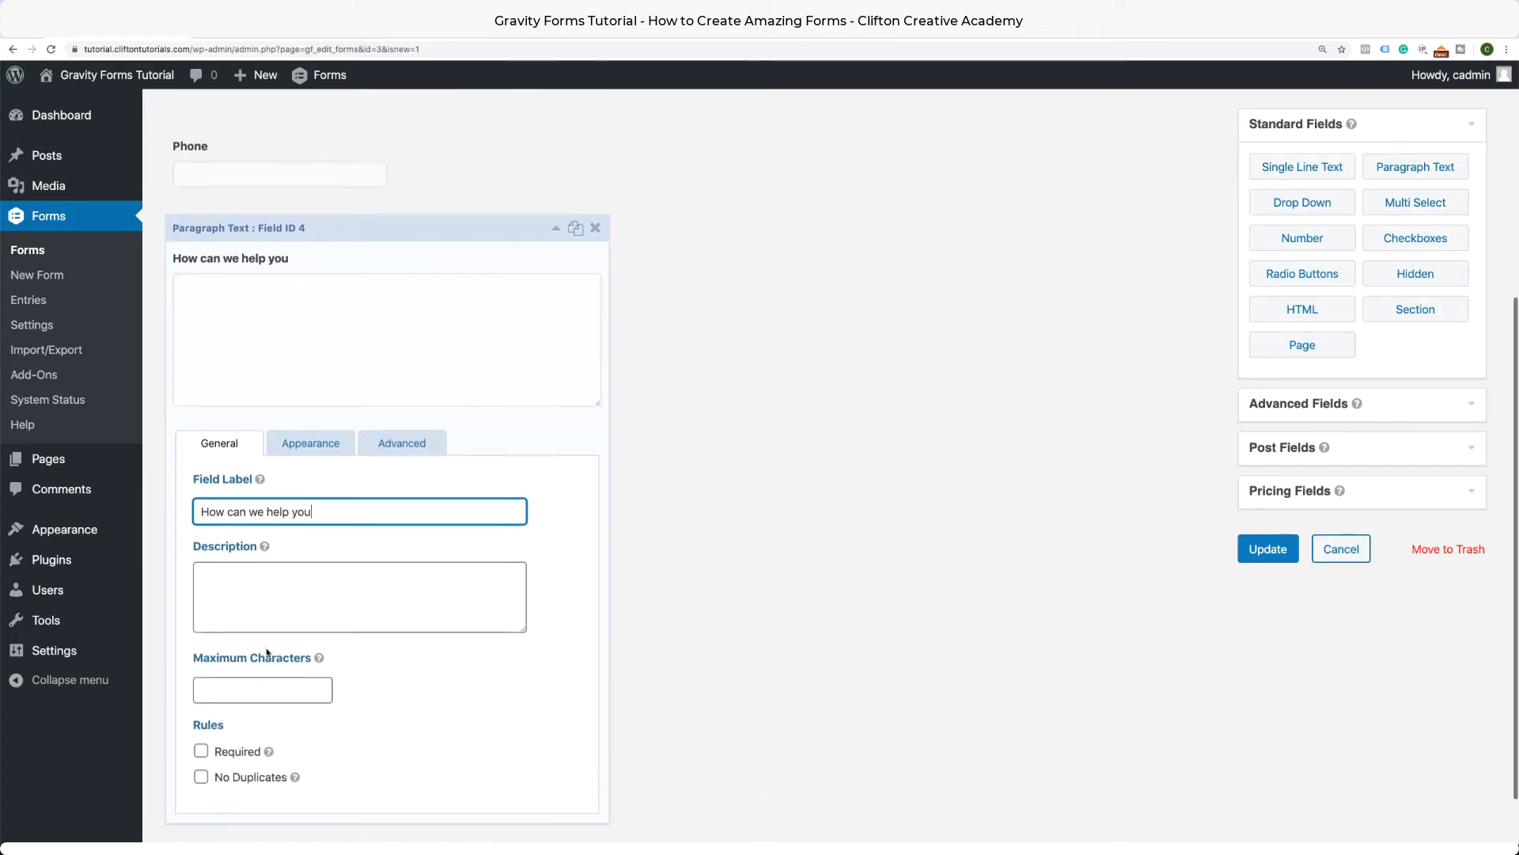
left_click(202, 721)
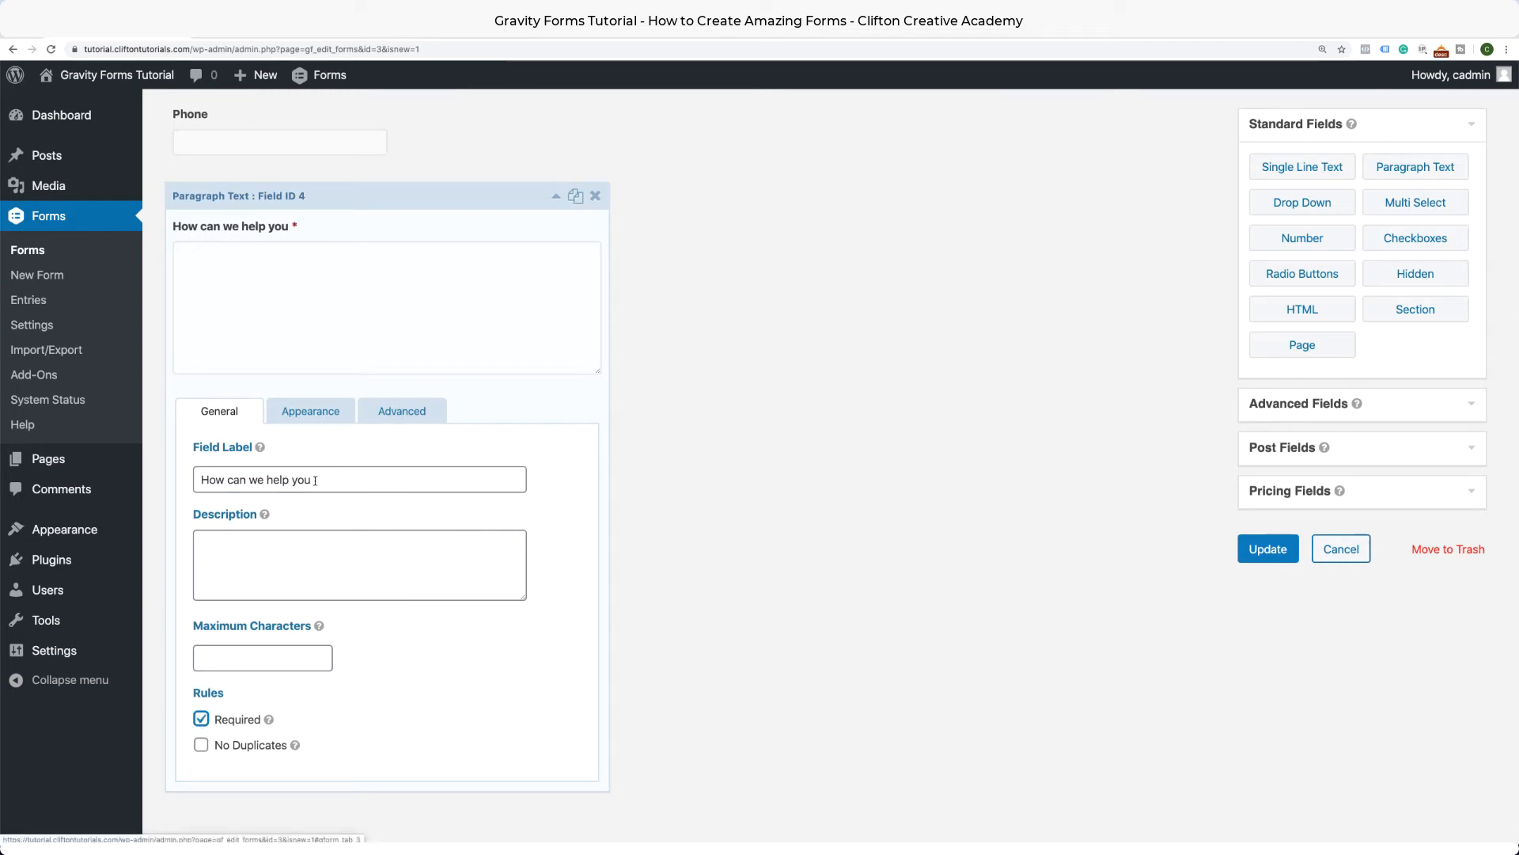
left_click_drag(313, 479, 184, 468)
key("super+c")
left_click(284, 415)
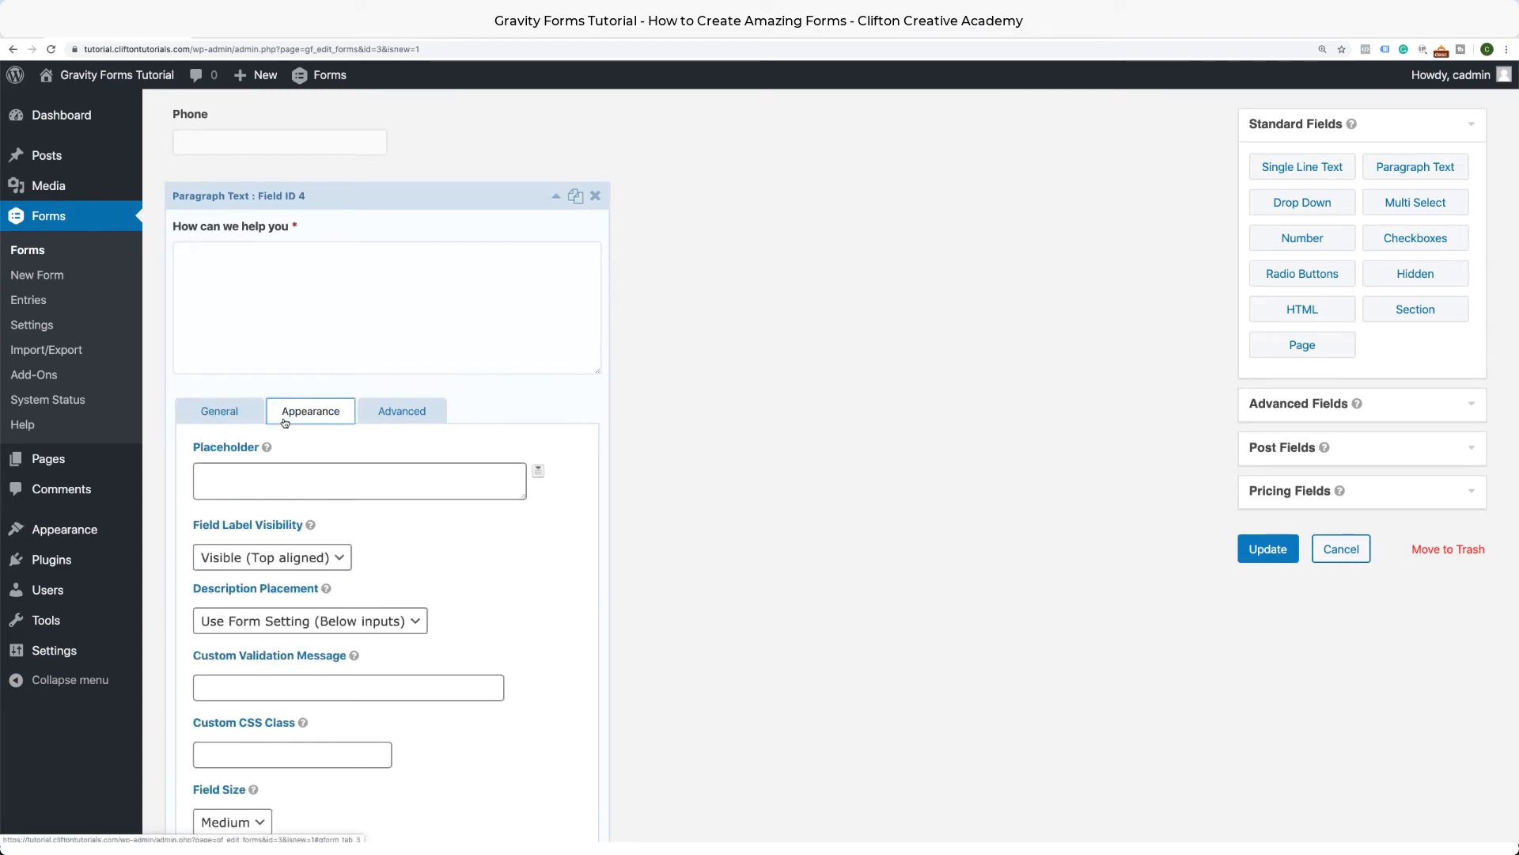
left_click(286, 481)
key("super+v")
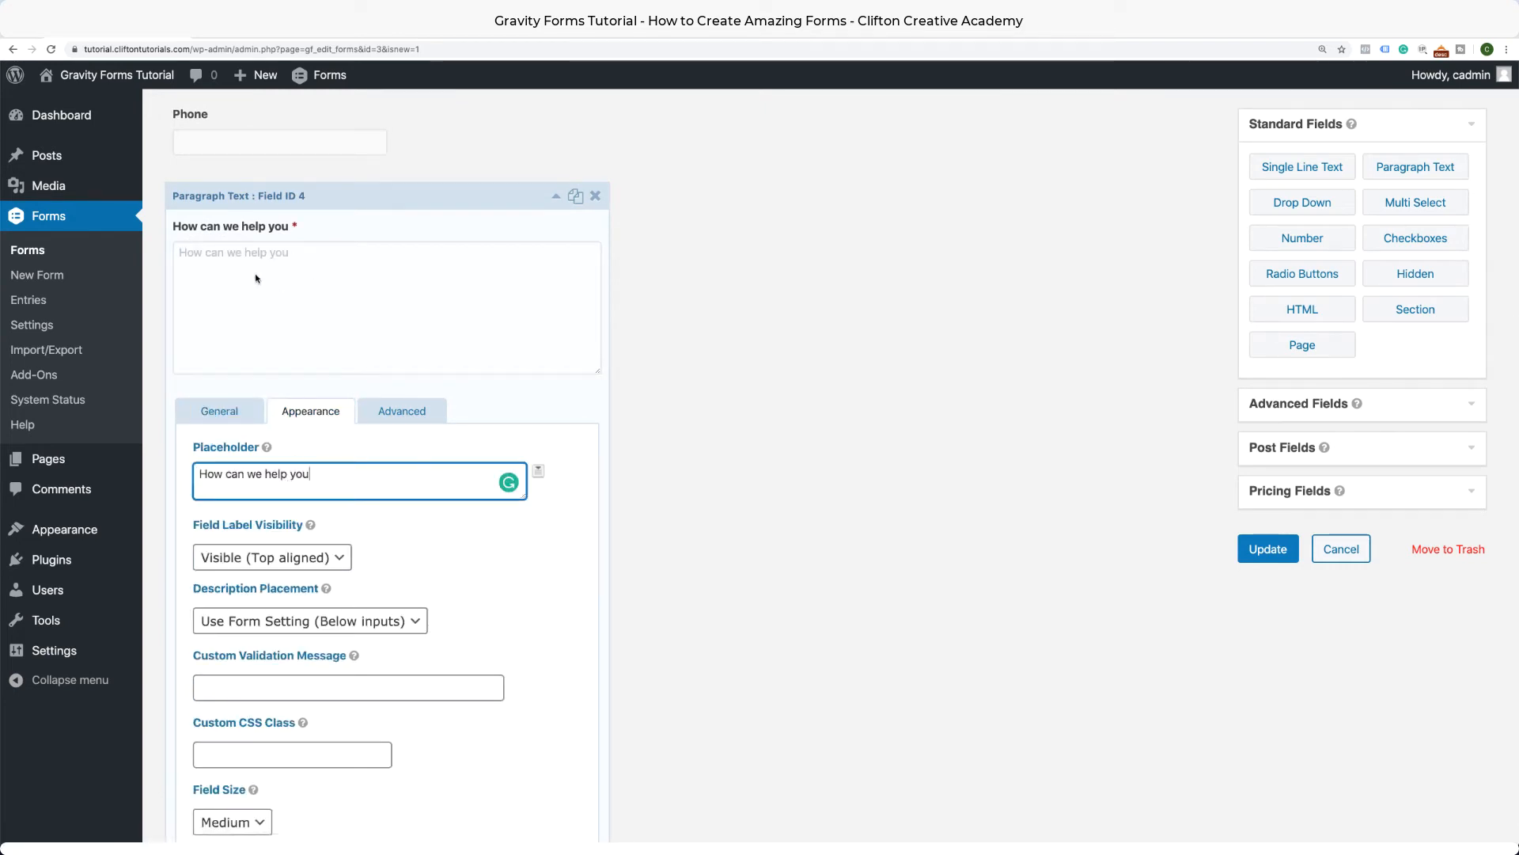
left_click(558, 196)
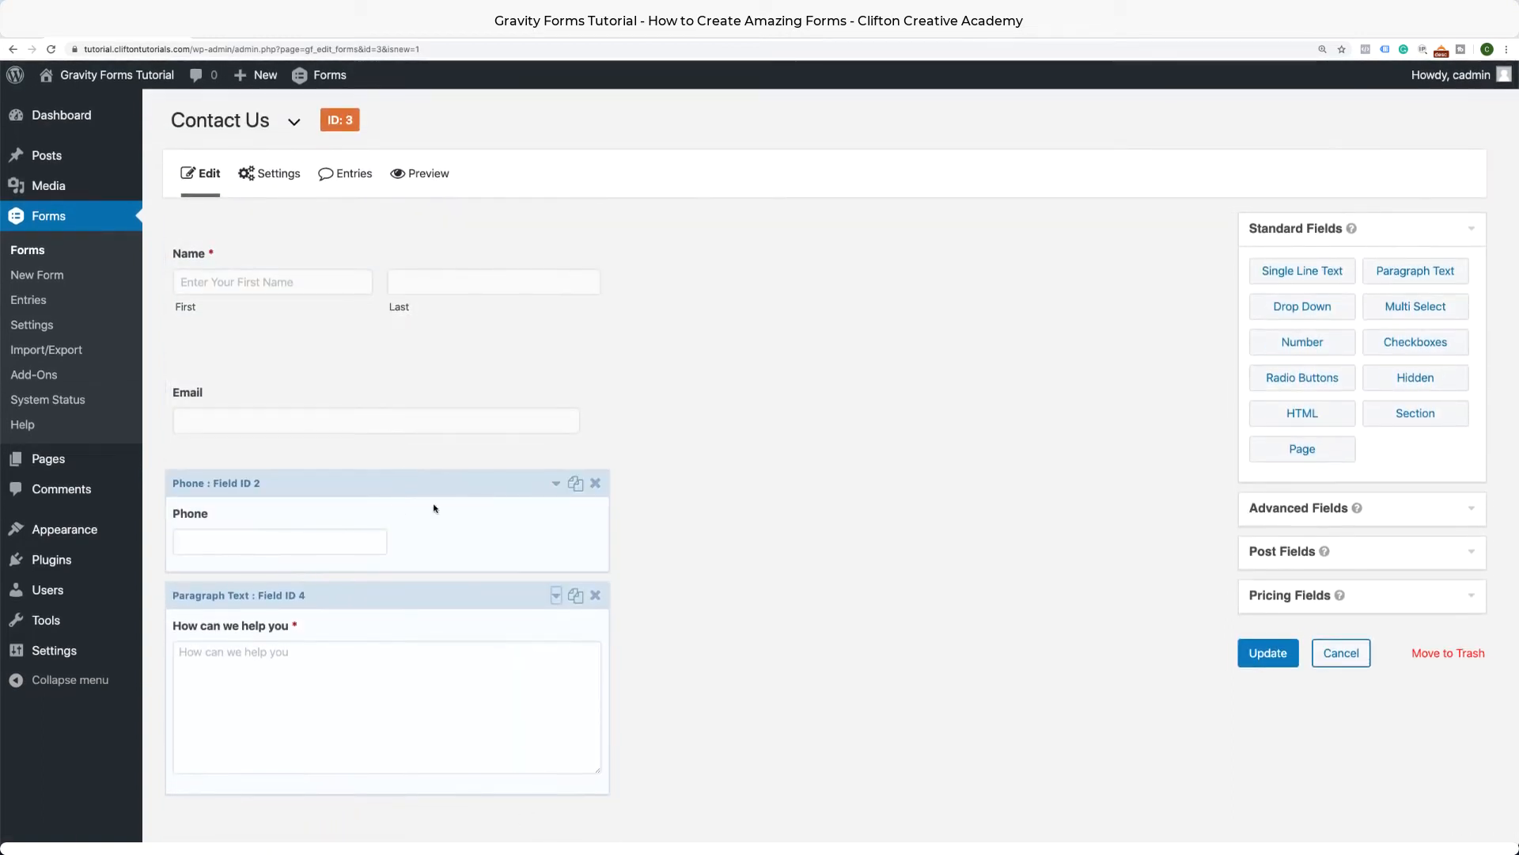
Change the Phone field's label to 'Best Contact Number'.
left_click(557, 484)
scroll(340, 583, "down", 1)
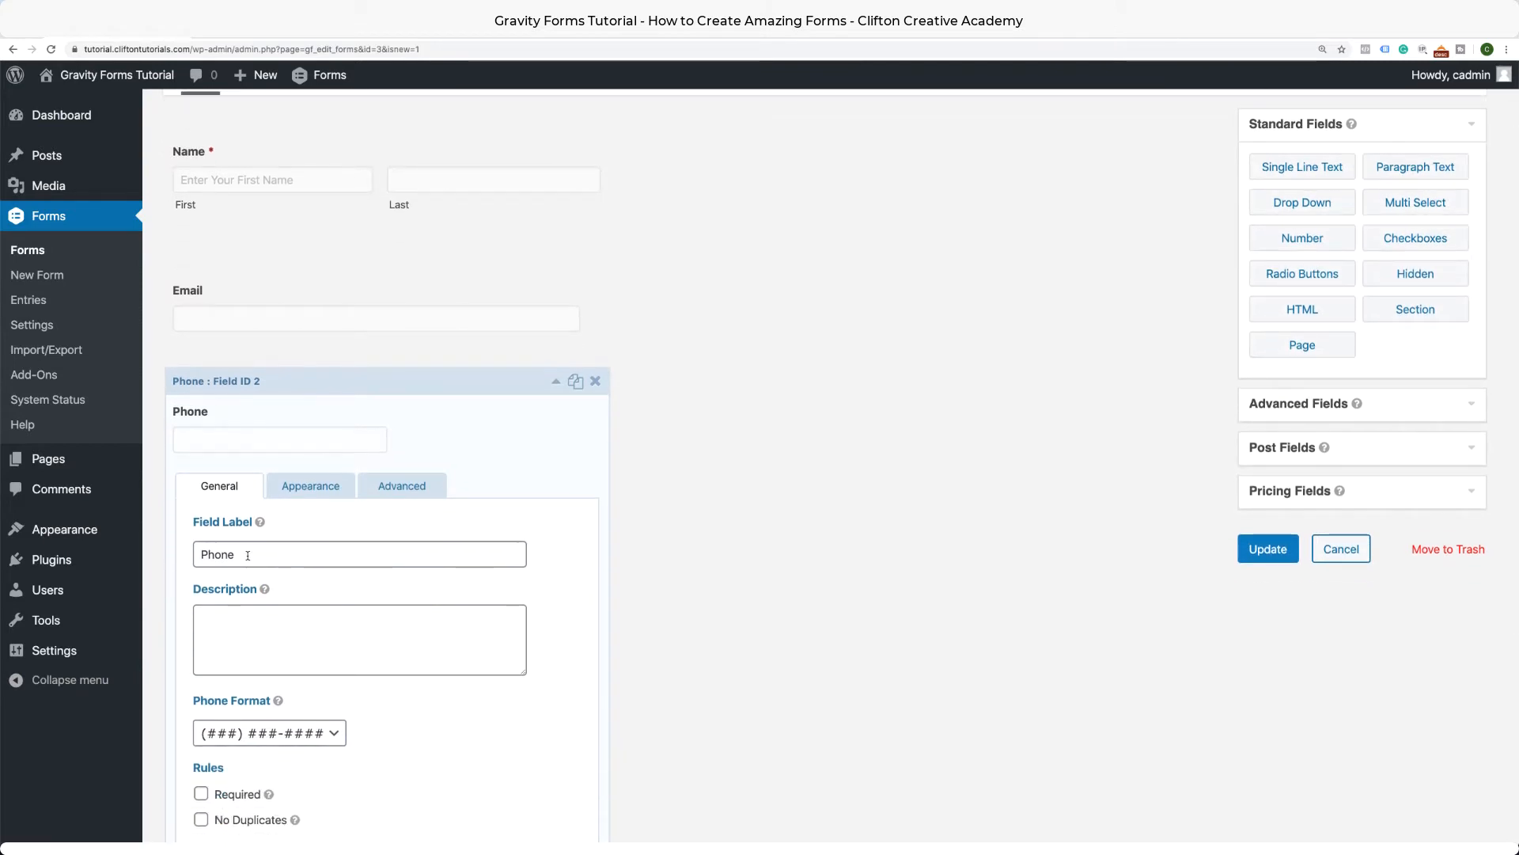
left_click(170, 551)
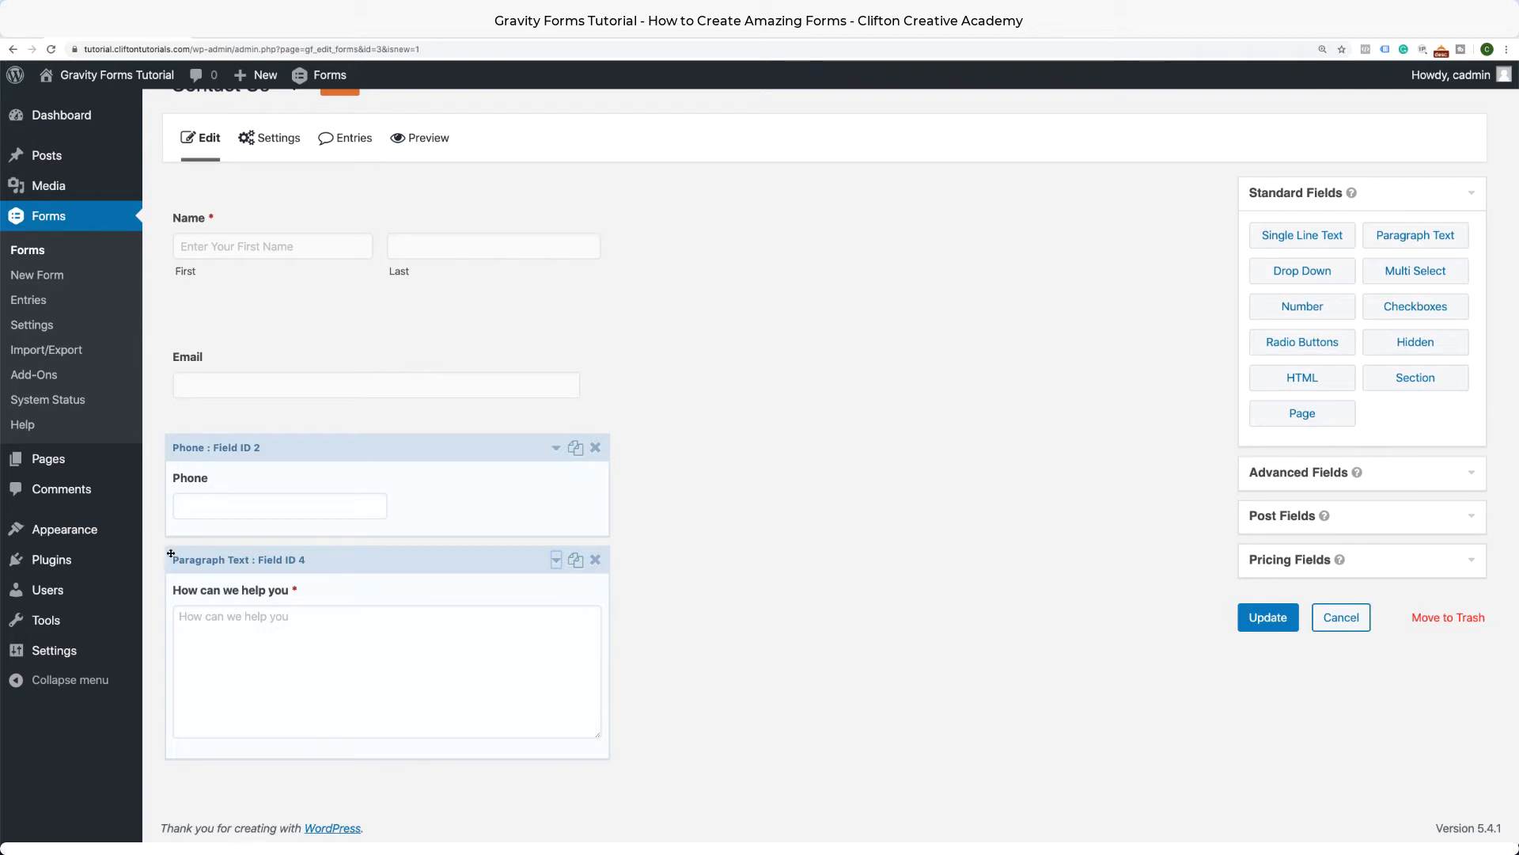
scroll(285, 451, "up", 1)
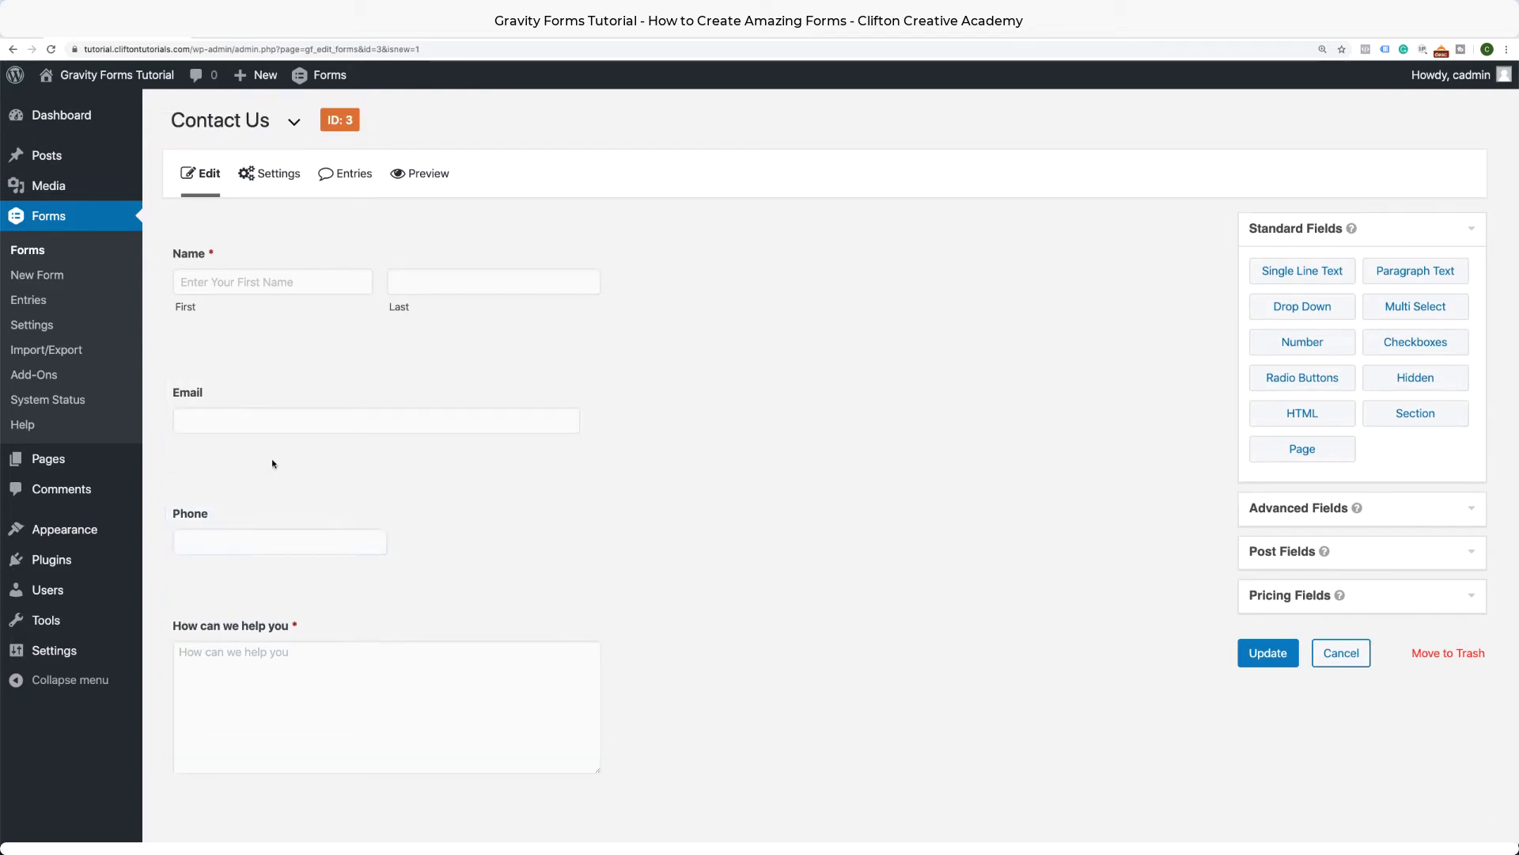
mouse_move(270, 475)
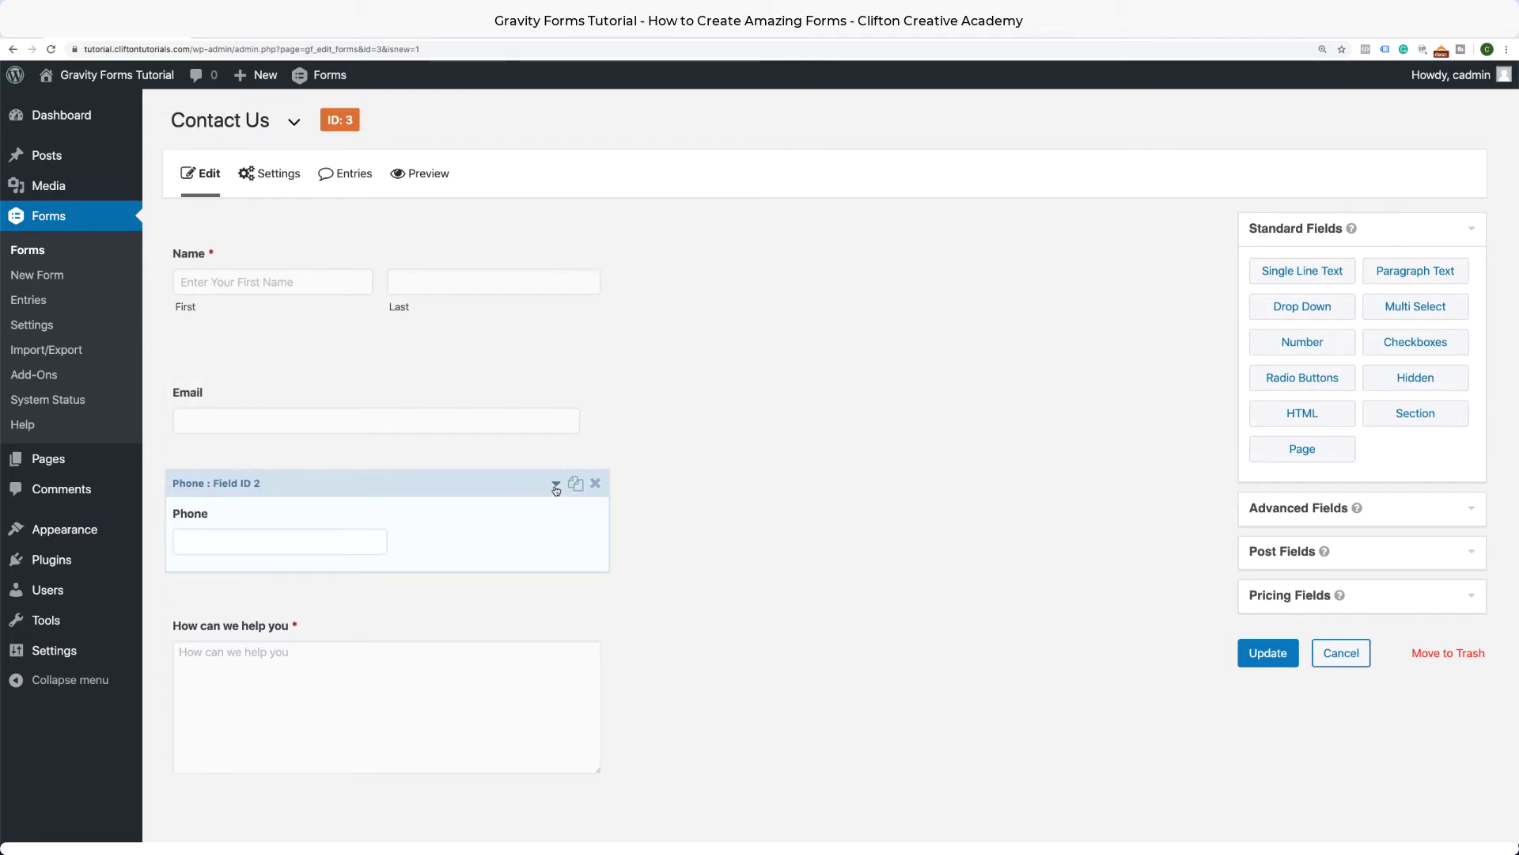
scroll(509, 498, "down", 1)
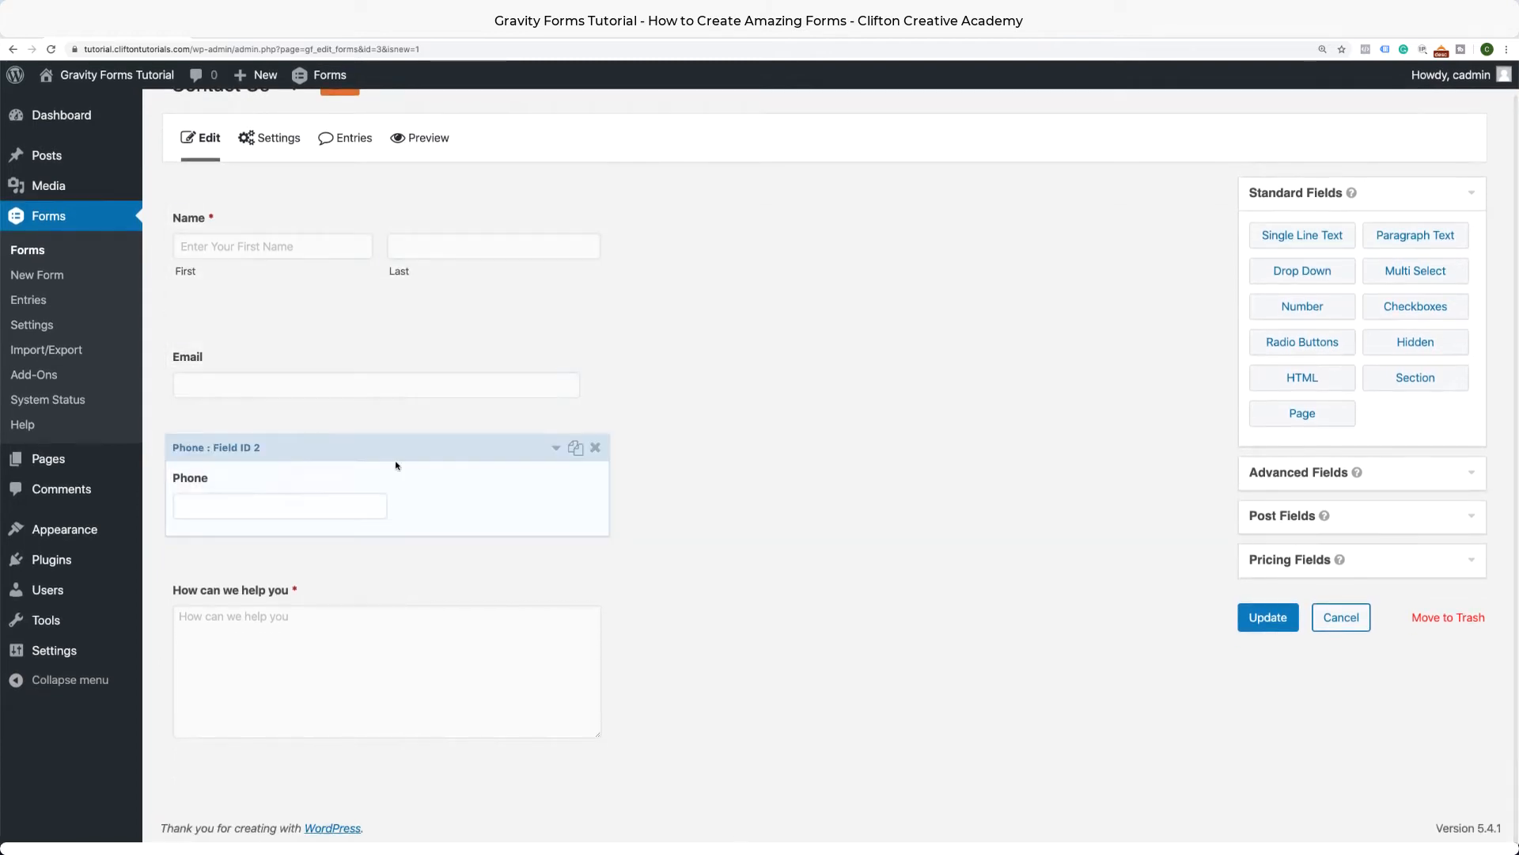
left_click(558, 449)
left_click_drag(251, 618, 181, 617)
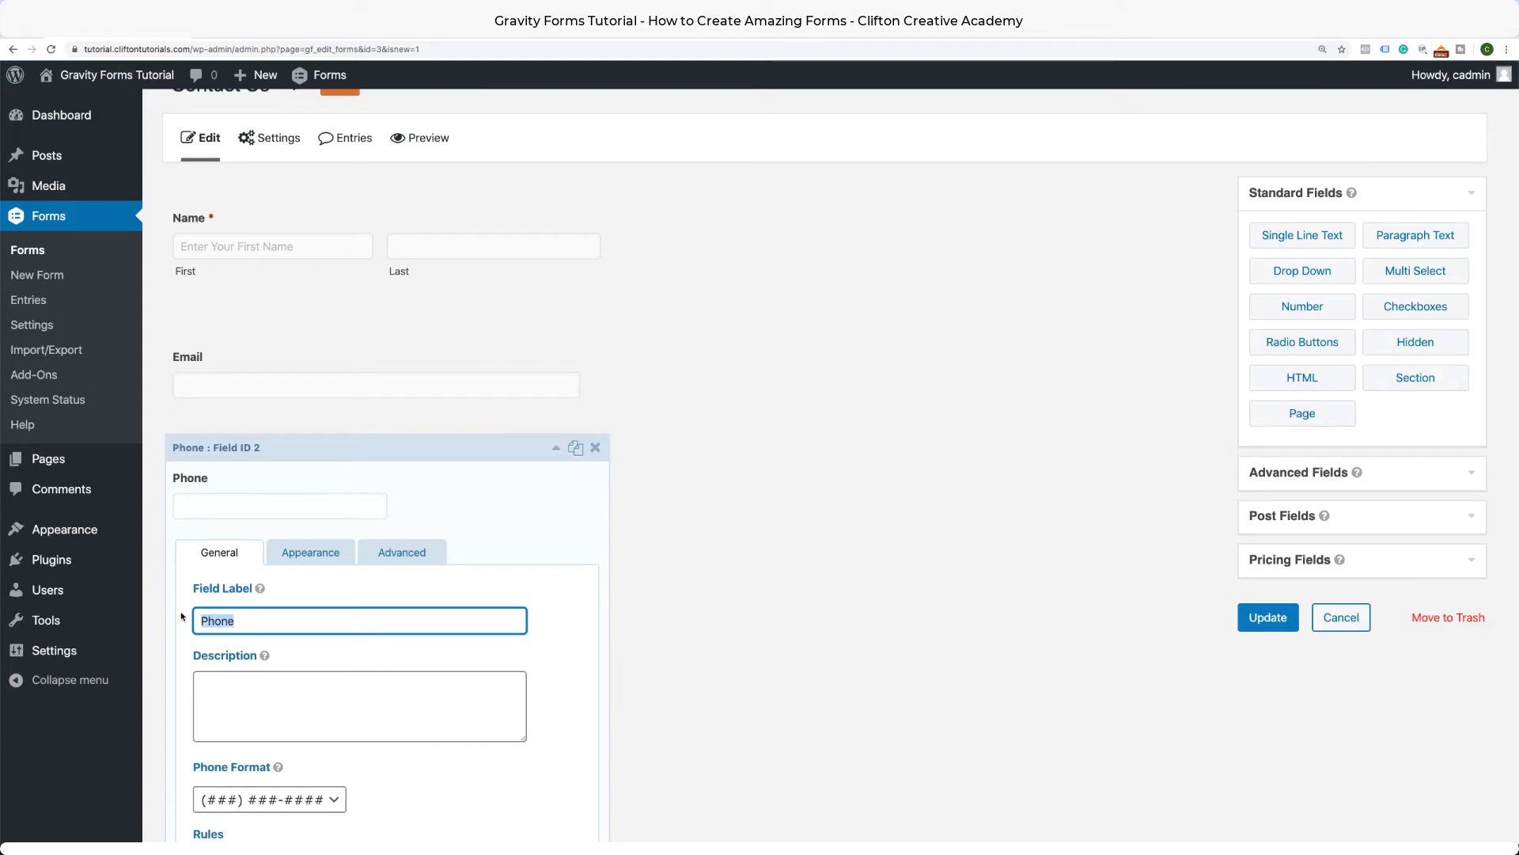
type("Best Contact Number")
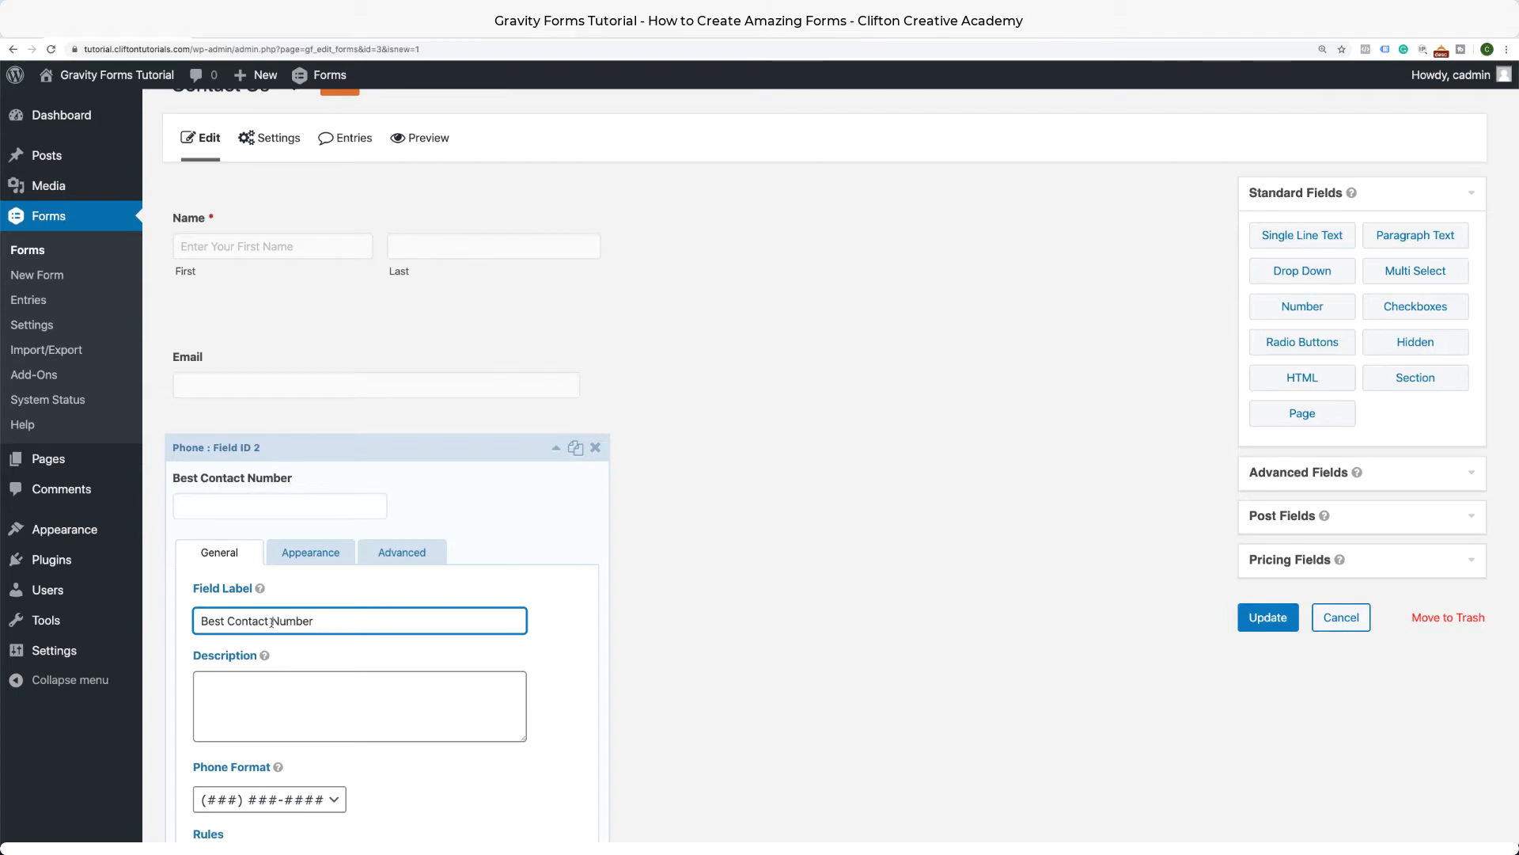
Copy 'Best Contact Number' into the Phone field's Appearance placeholder.
scroll(271, 623, "down", 1)
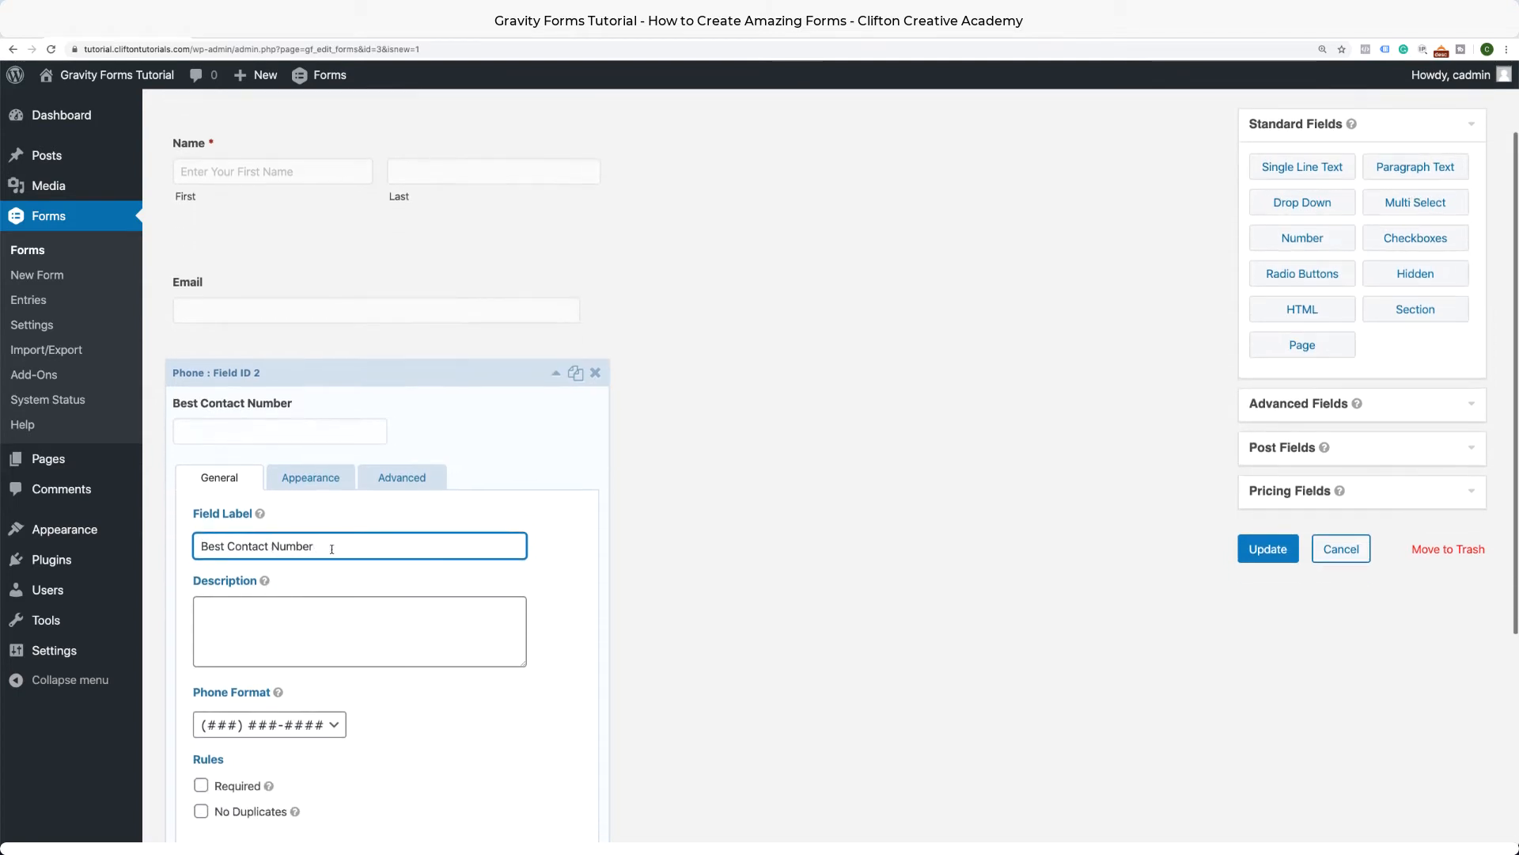
left_click_drag(329, 547, 143, 536)
key("super+c")
left_click(310, 477)
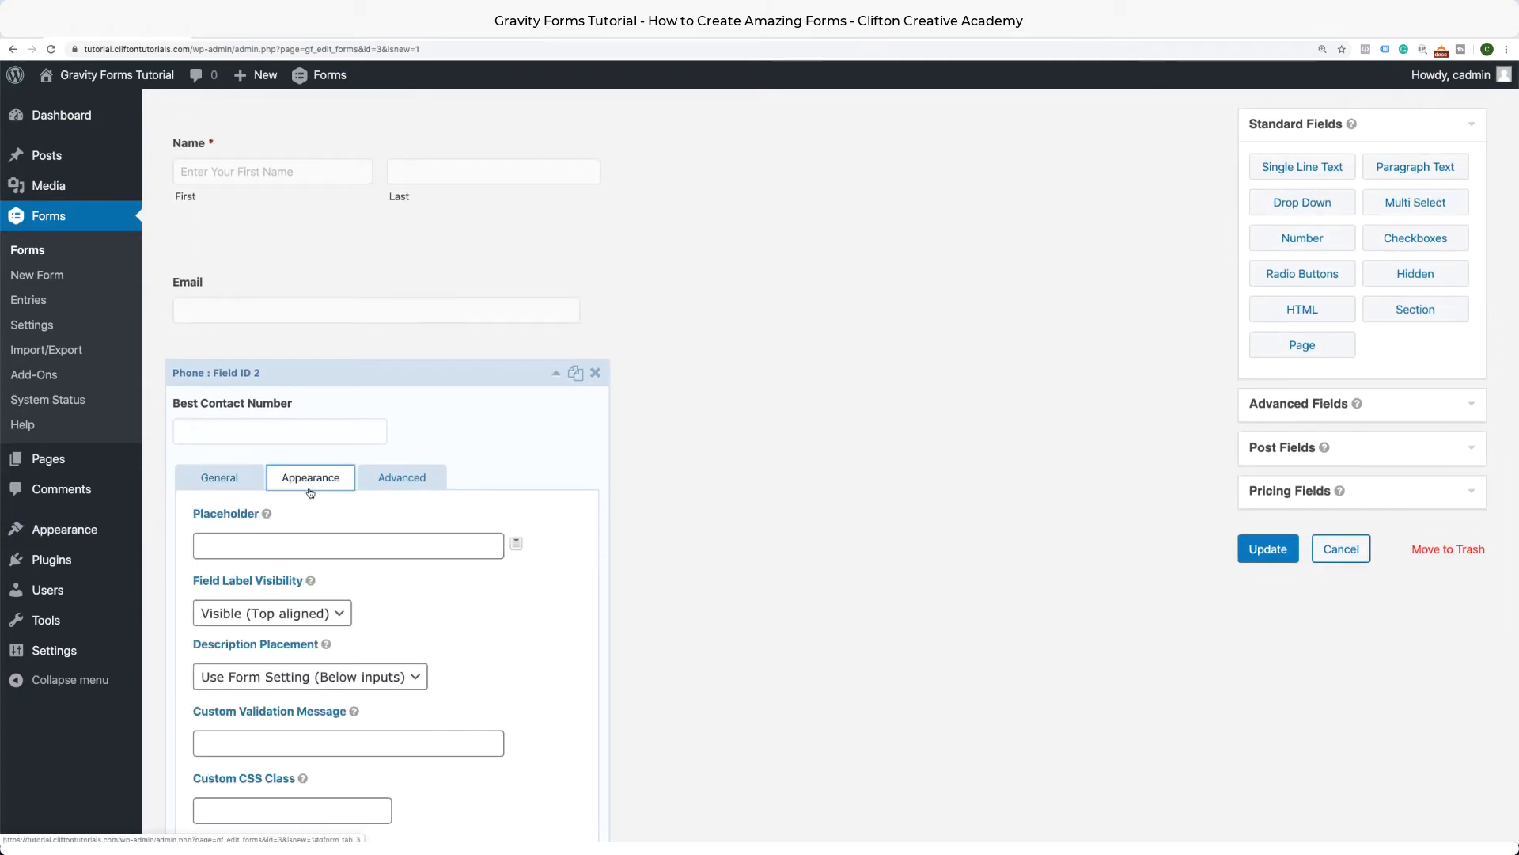
left_click(279, 554)
key("super+v")
scroll(278, 557, "up", 3)
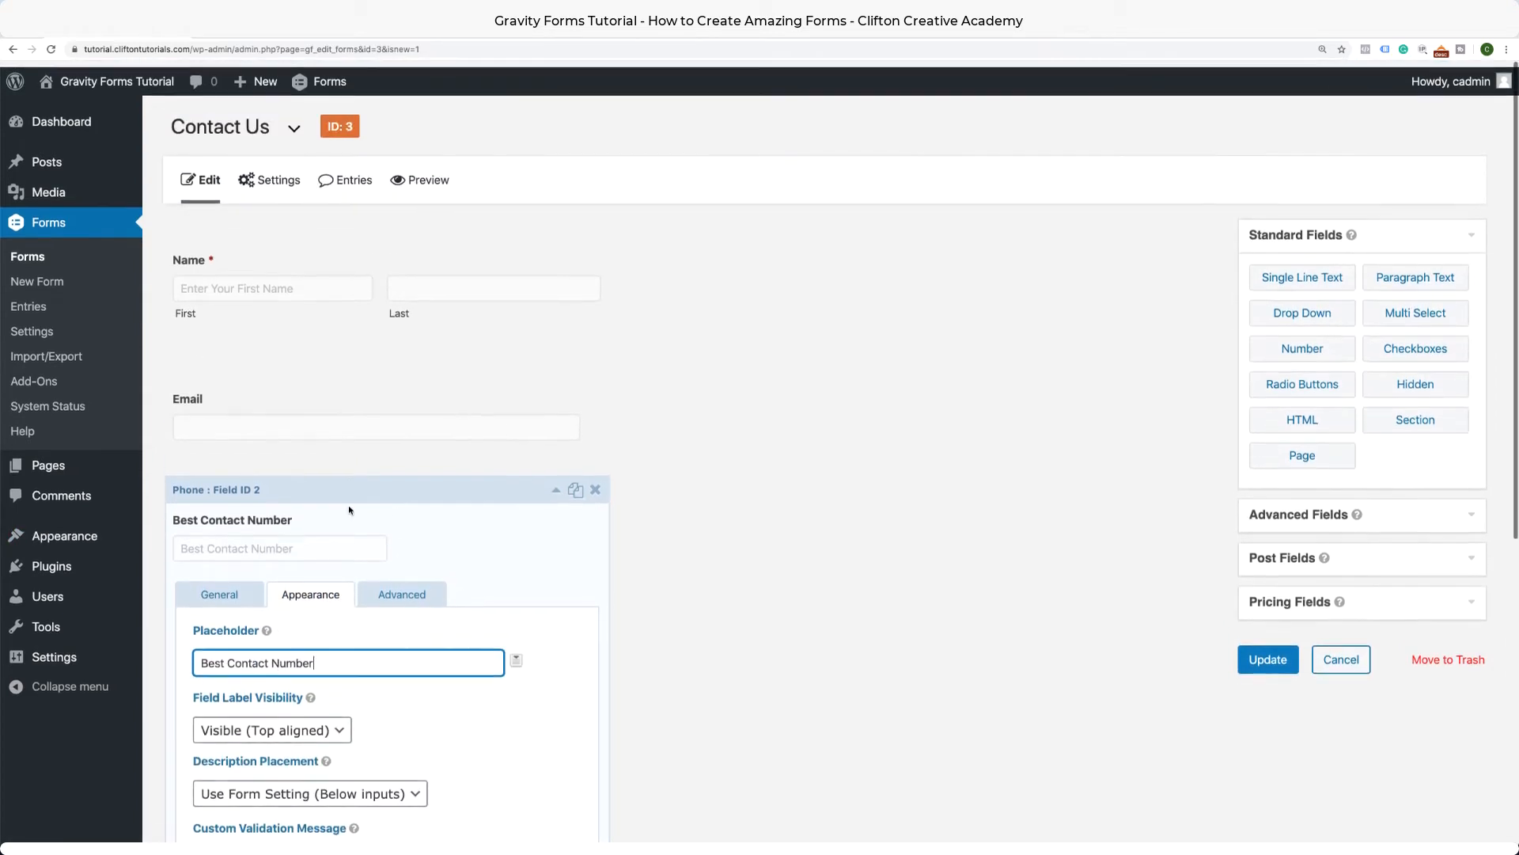
Relabel the Email field 'Email Address' and set 'Email Address' as its placeholder.
left_click(556, 363)
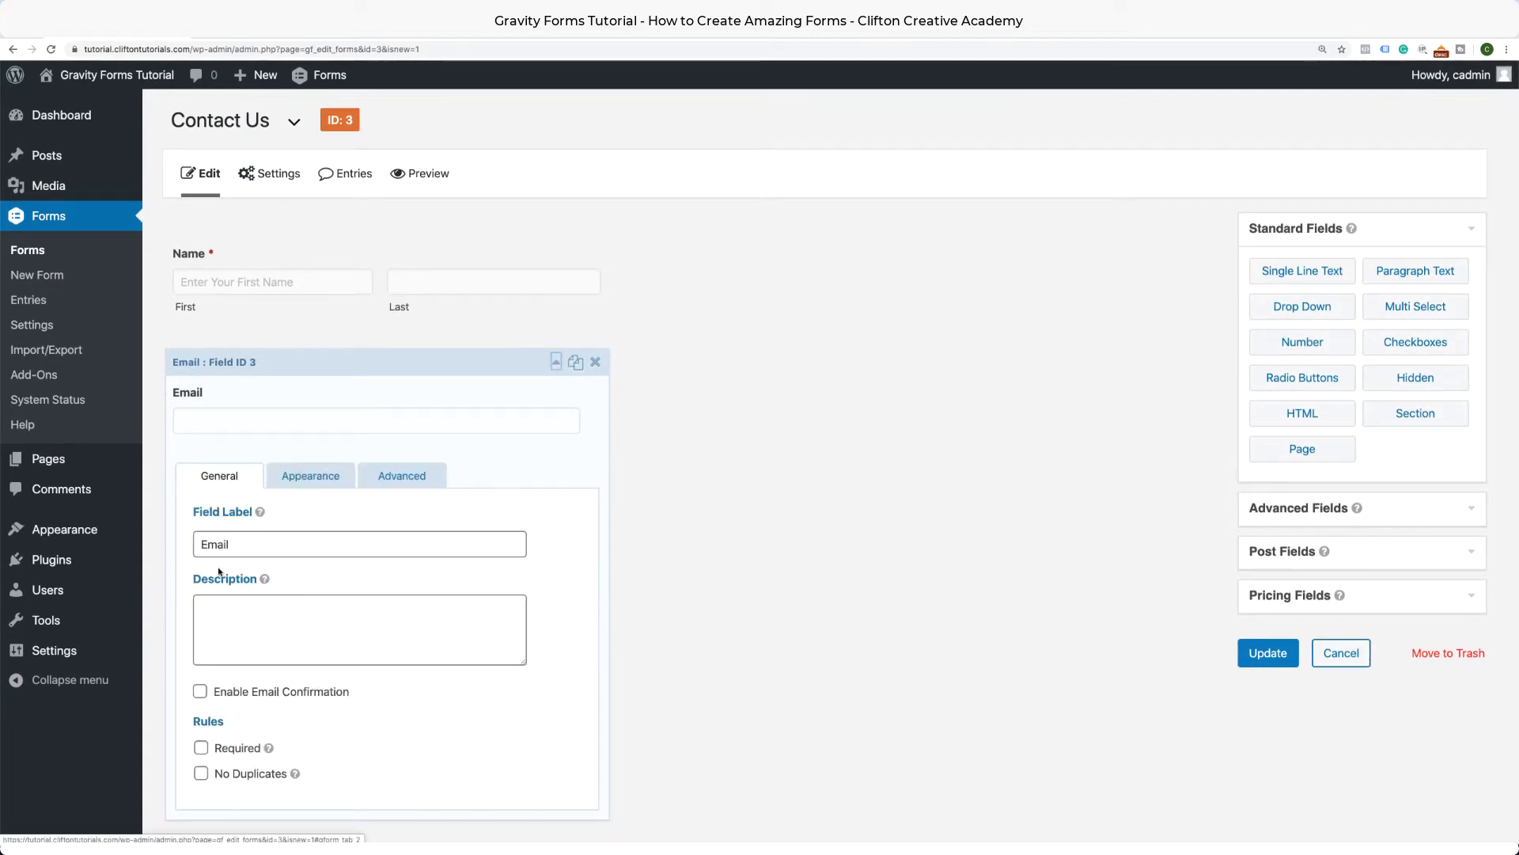
left_click(244, 545)
type("Address")
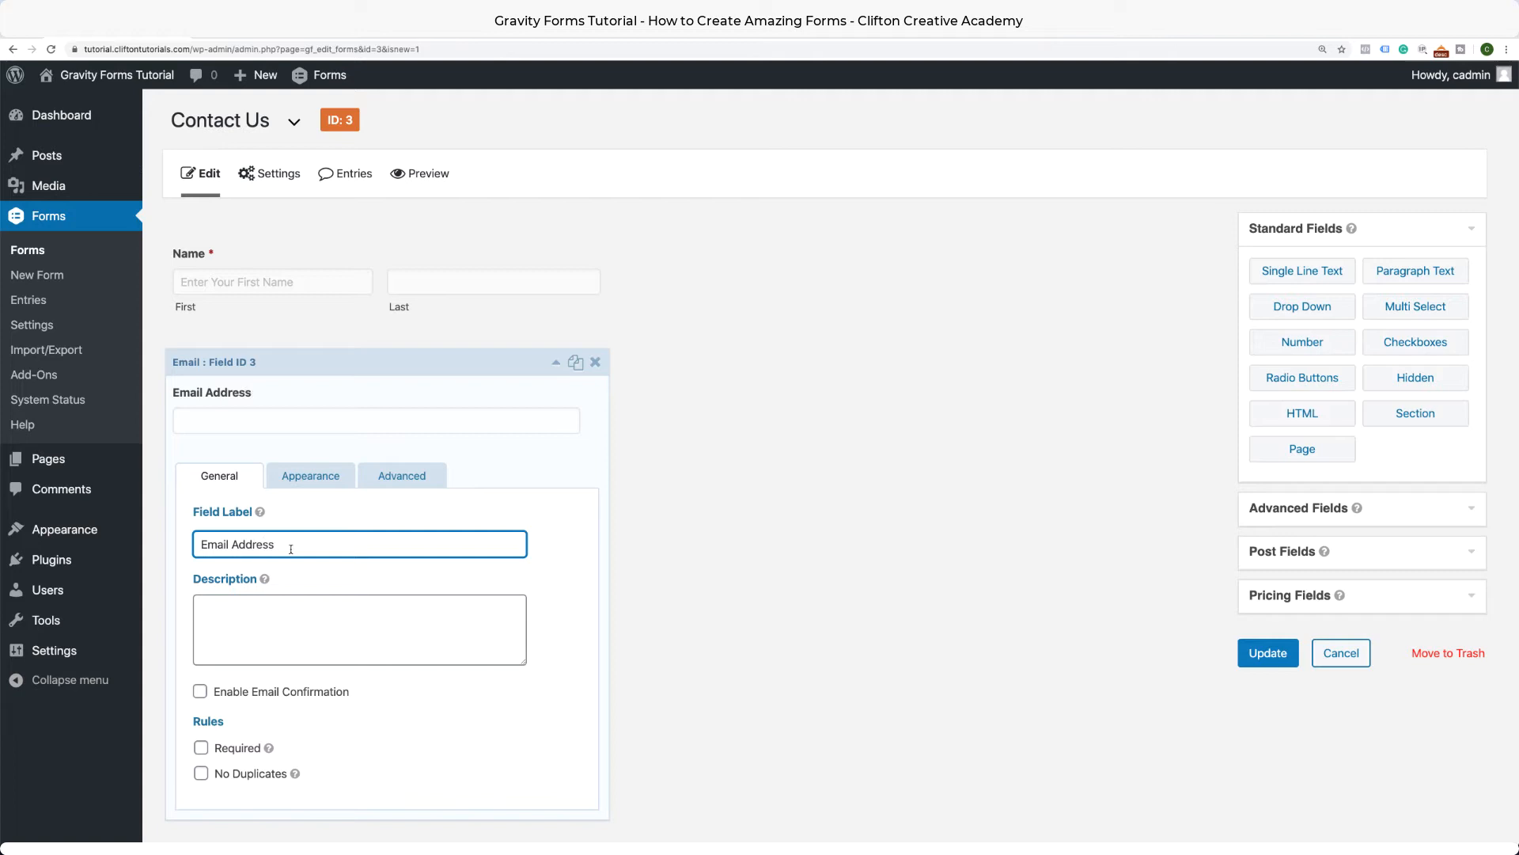
left_click_drag(288, 546, 155, 549)
left_click(301, 477)
left_click(292, 545)
key("super+v")
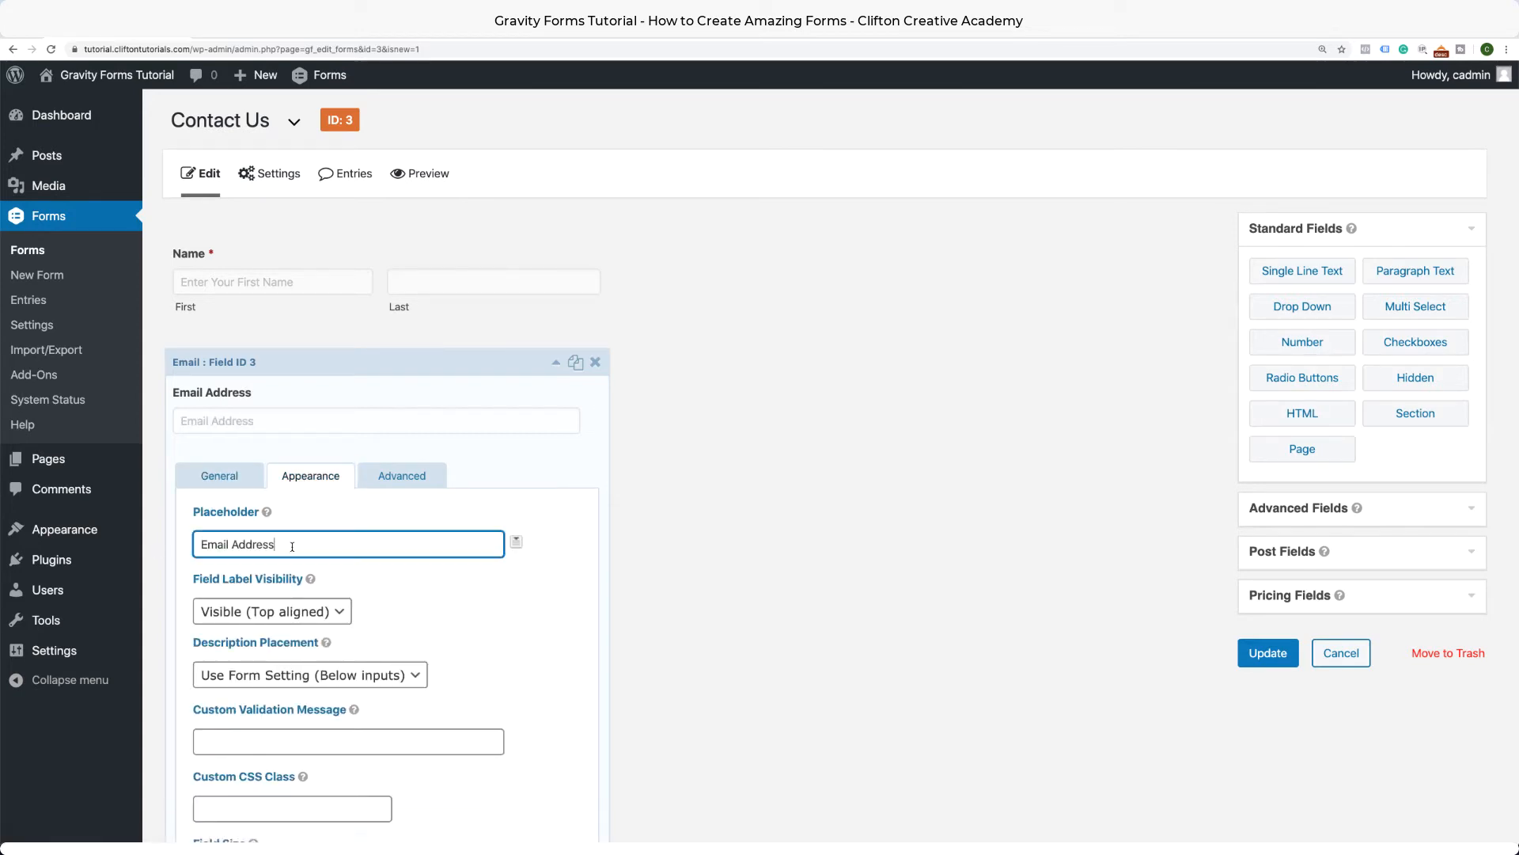
Make Email Address required, leaving Email Confirmation switched off.
scroll(288, 508, "down", 3)
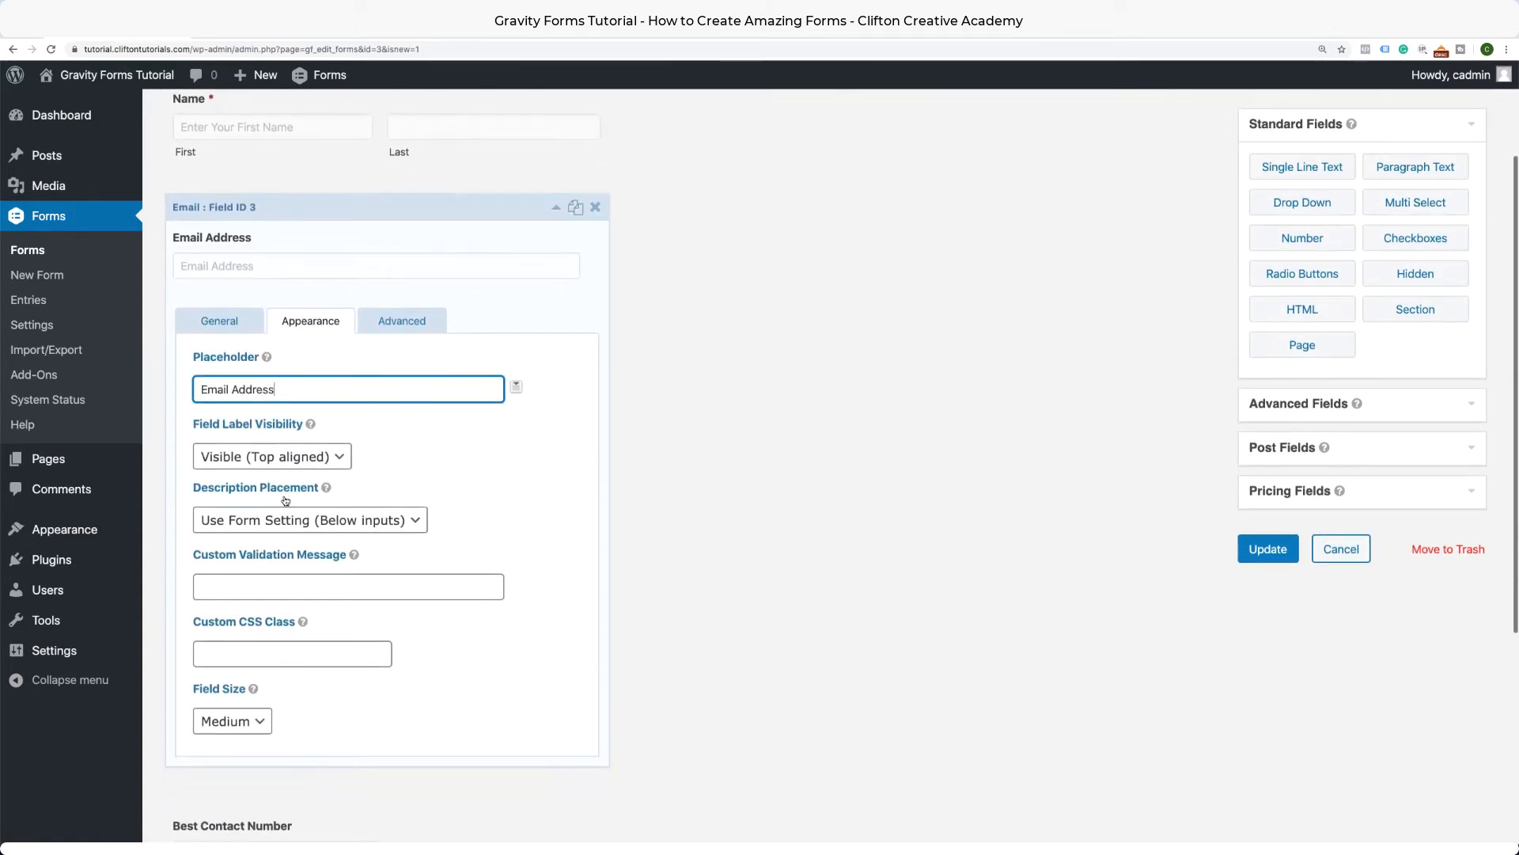
left_click(246, 325)
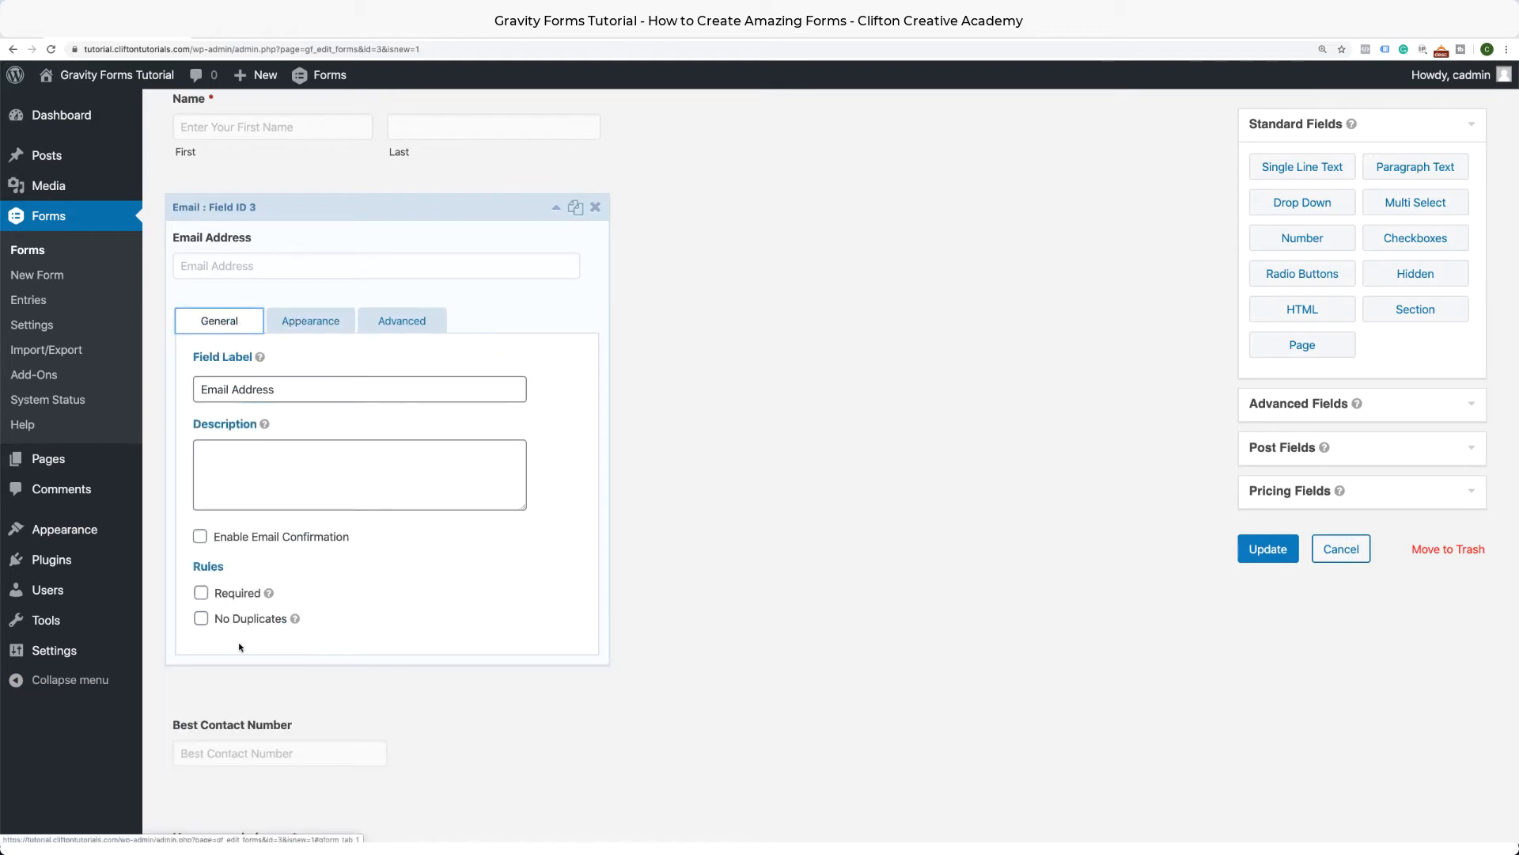
left_click(201, 593)
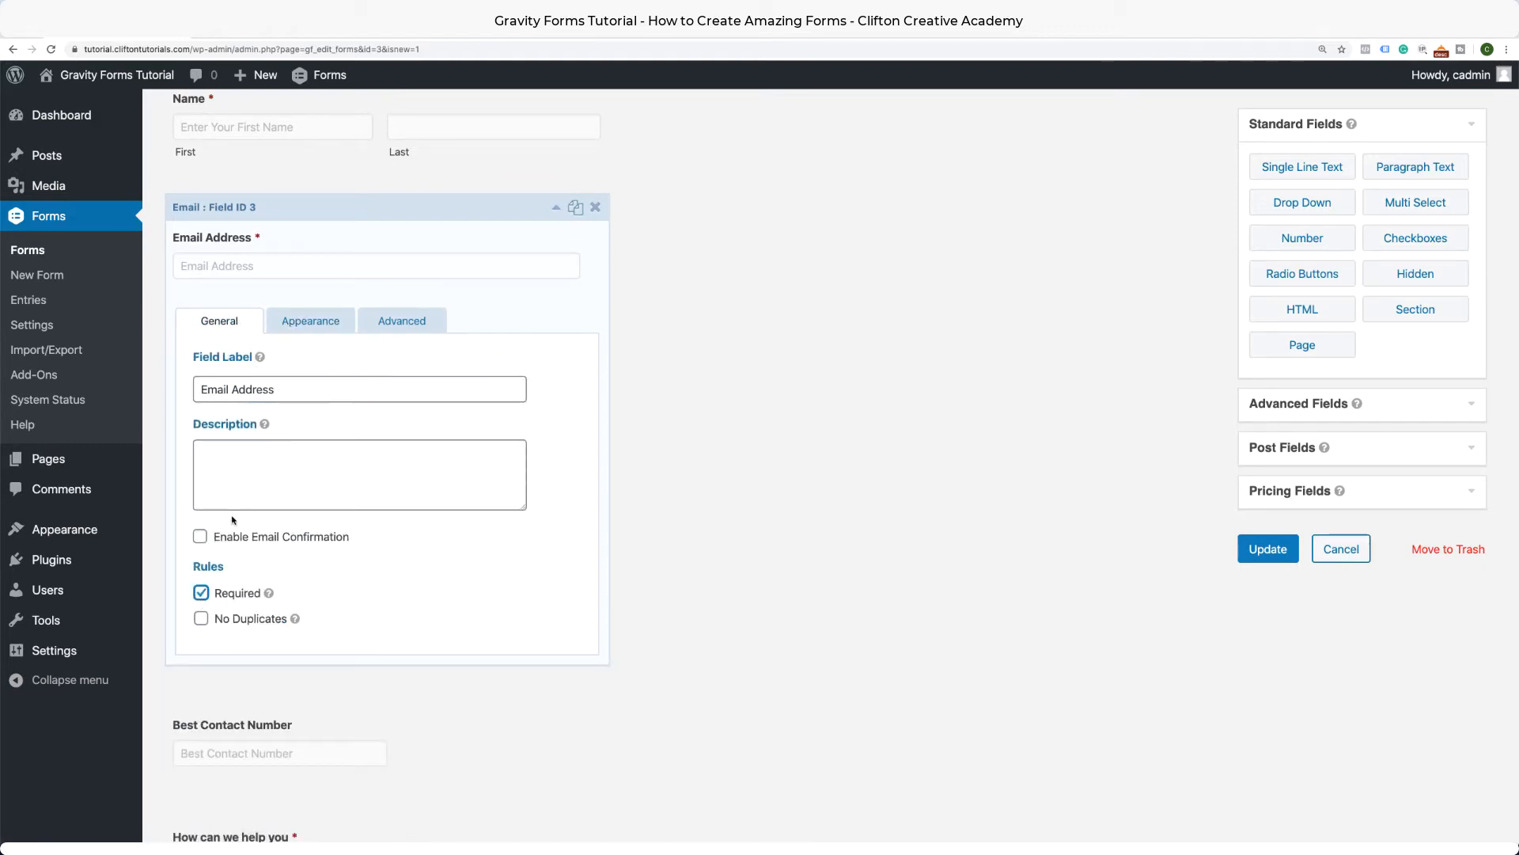
left_click(200, 535)
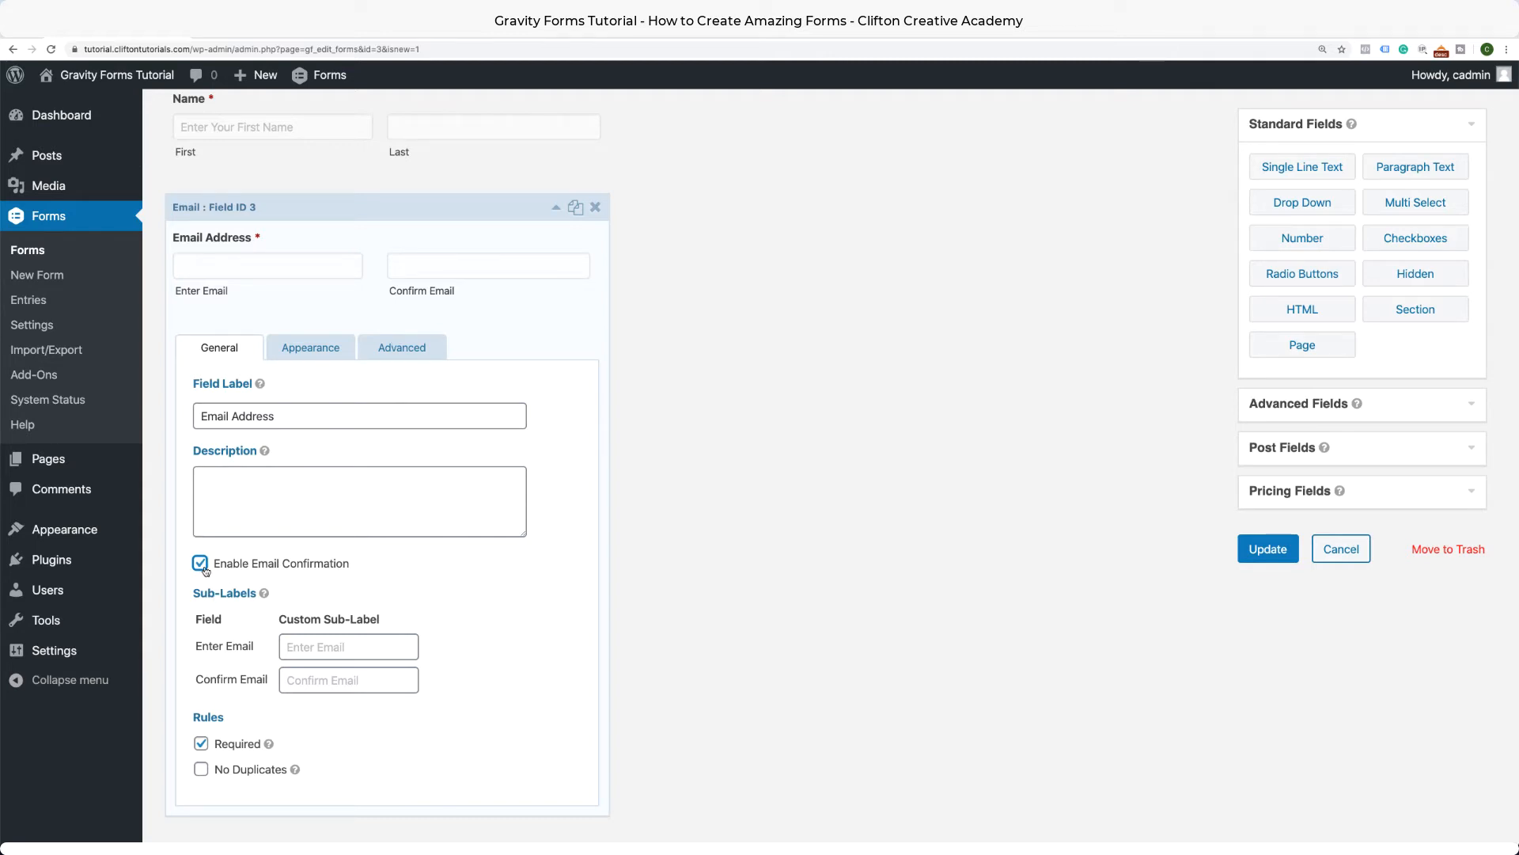
left_click(201, 565)
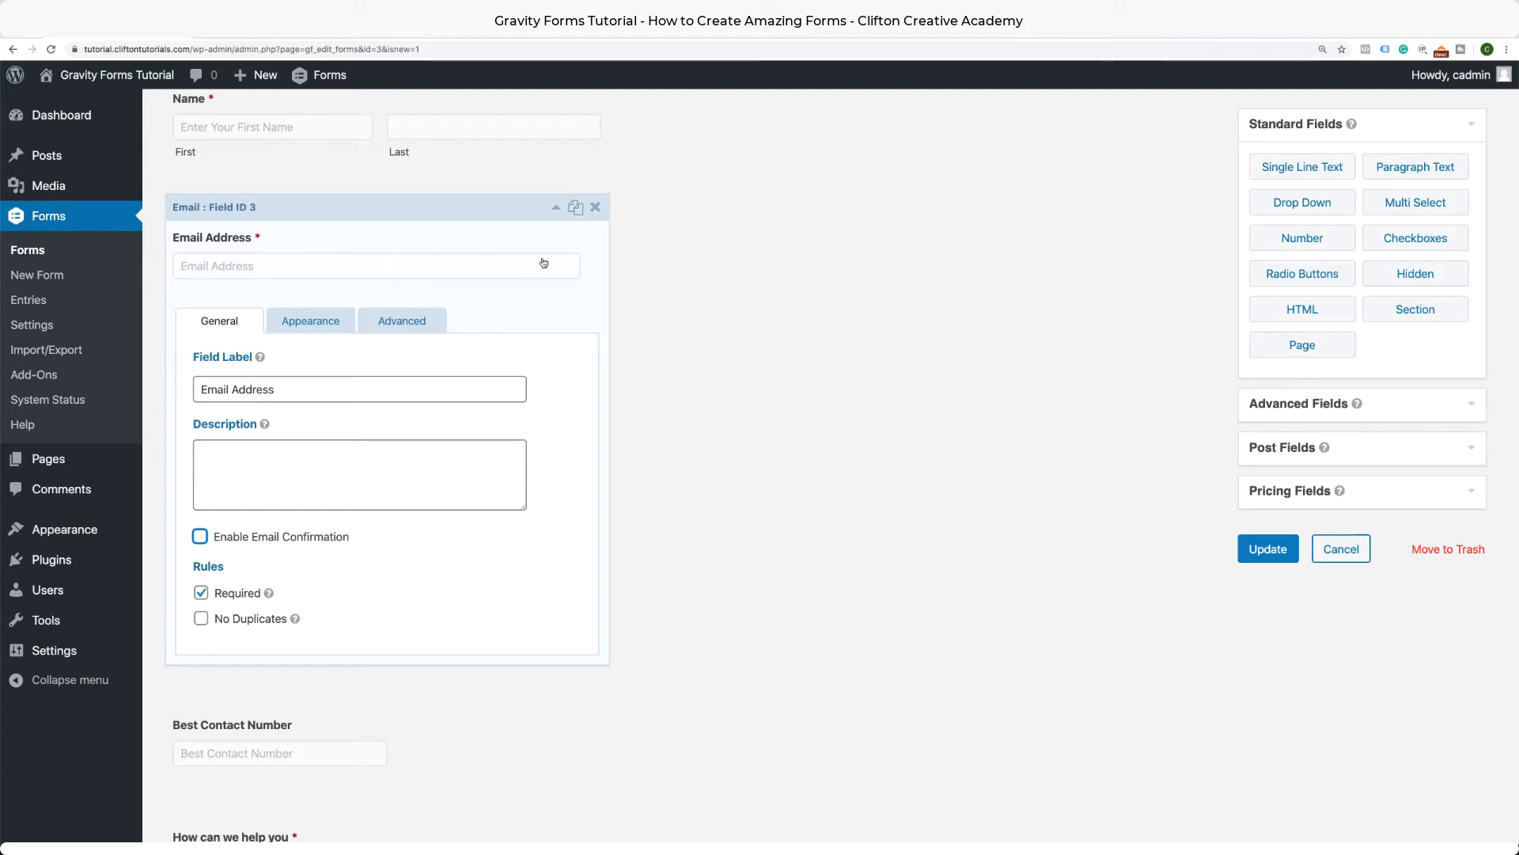
left_click(556, 207)
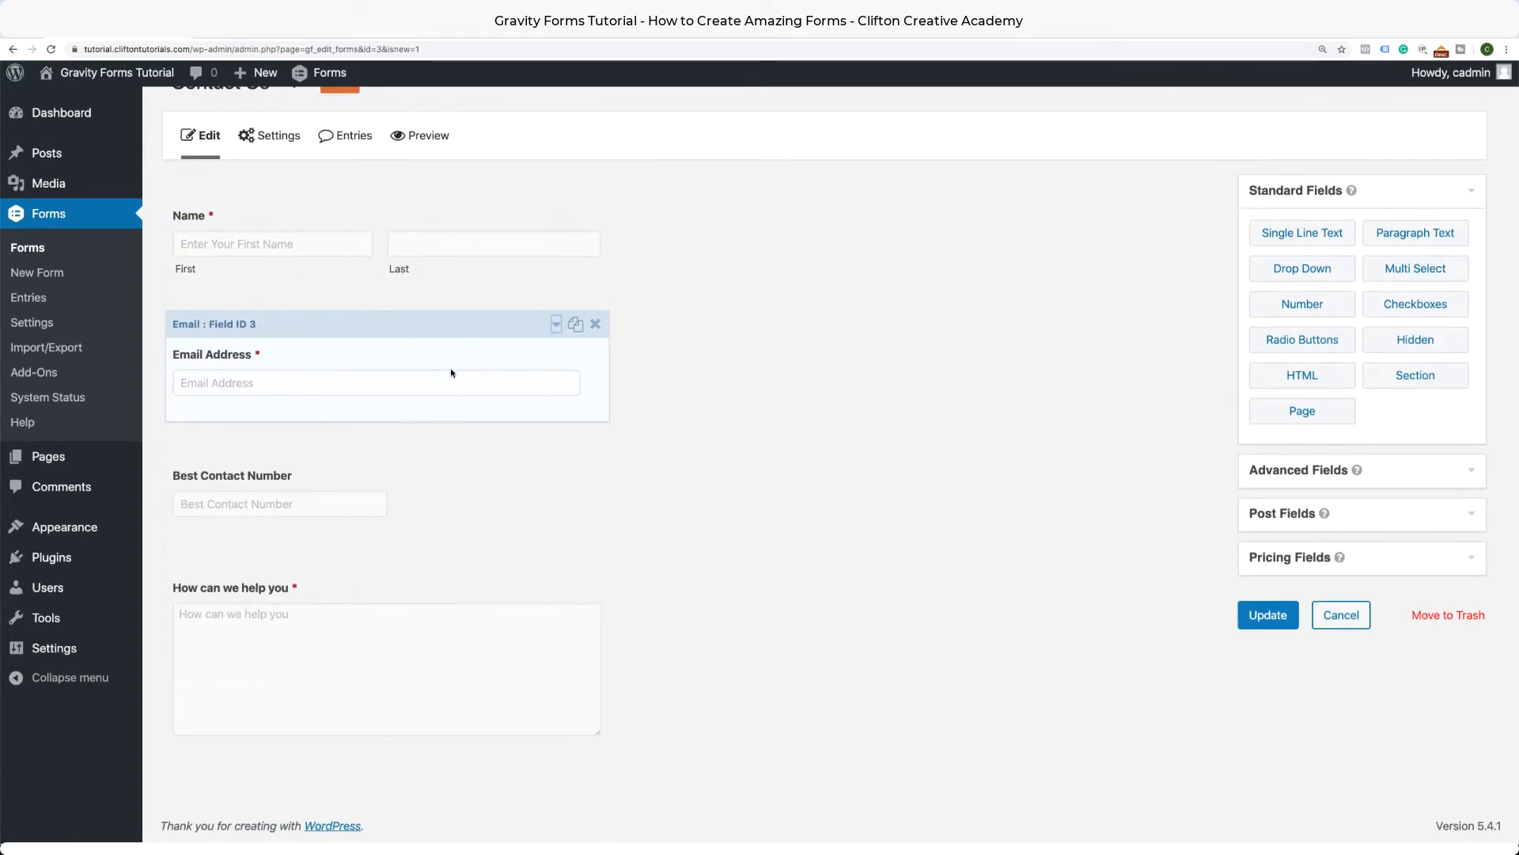
left_click(309, 532)
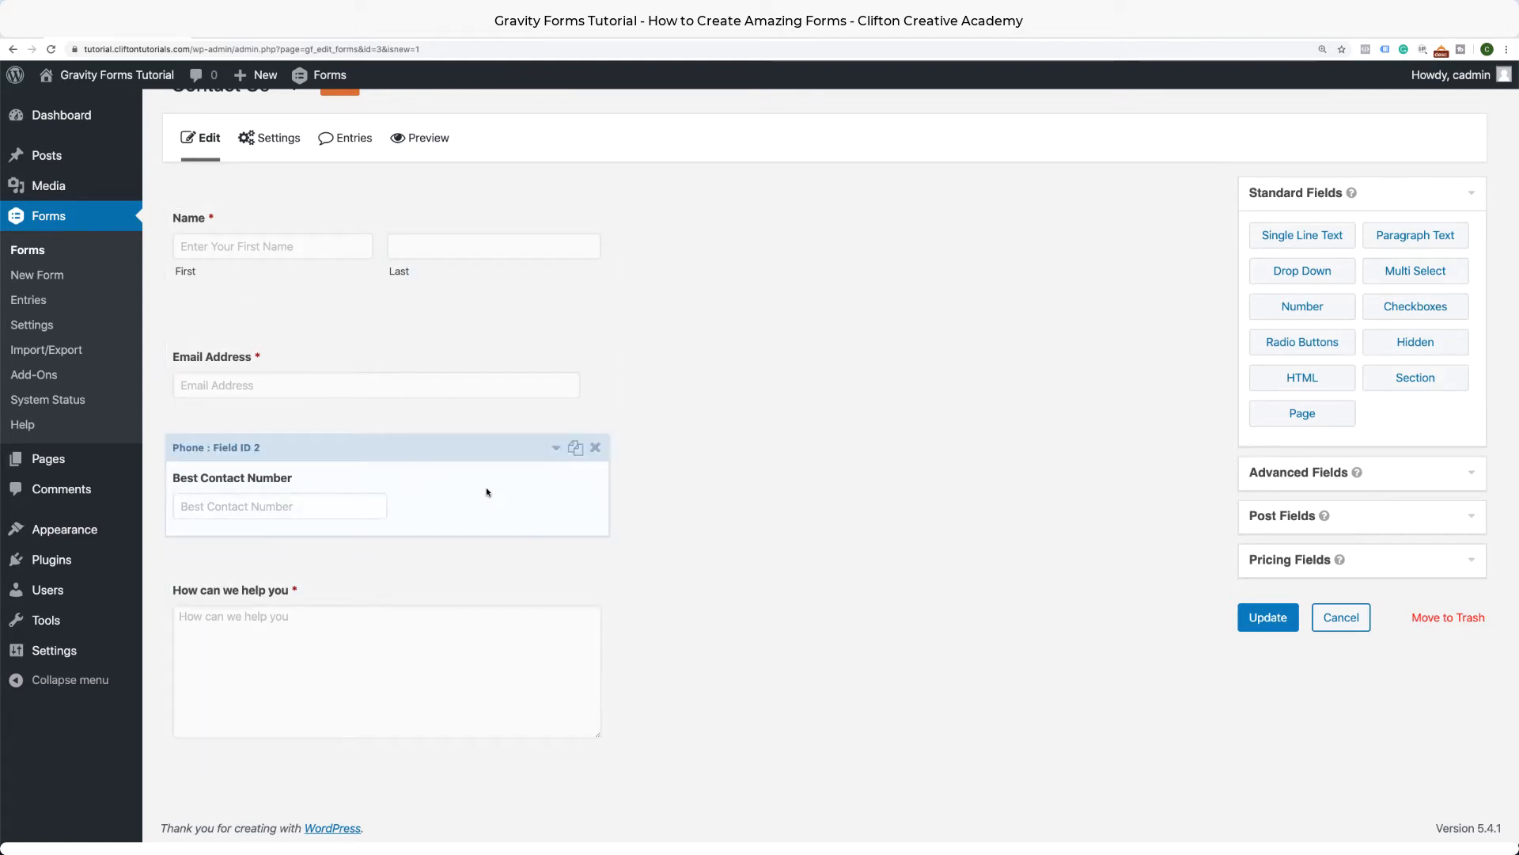
Set the Best Contact Number field's size to Large.
left_click_drag(558, 450, 542, 493)
left_click(556, 448)
scroll(507, 507, "down", 4)
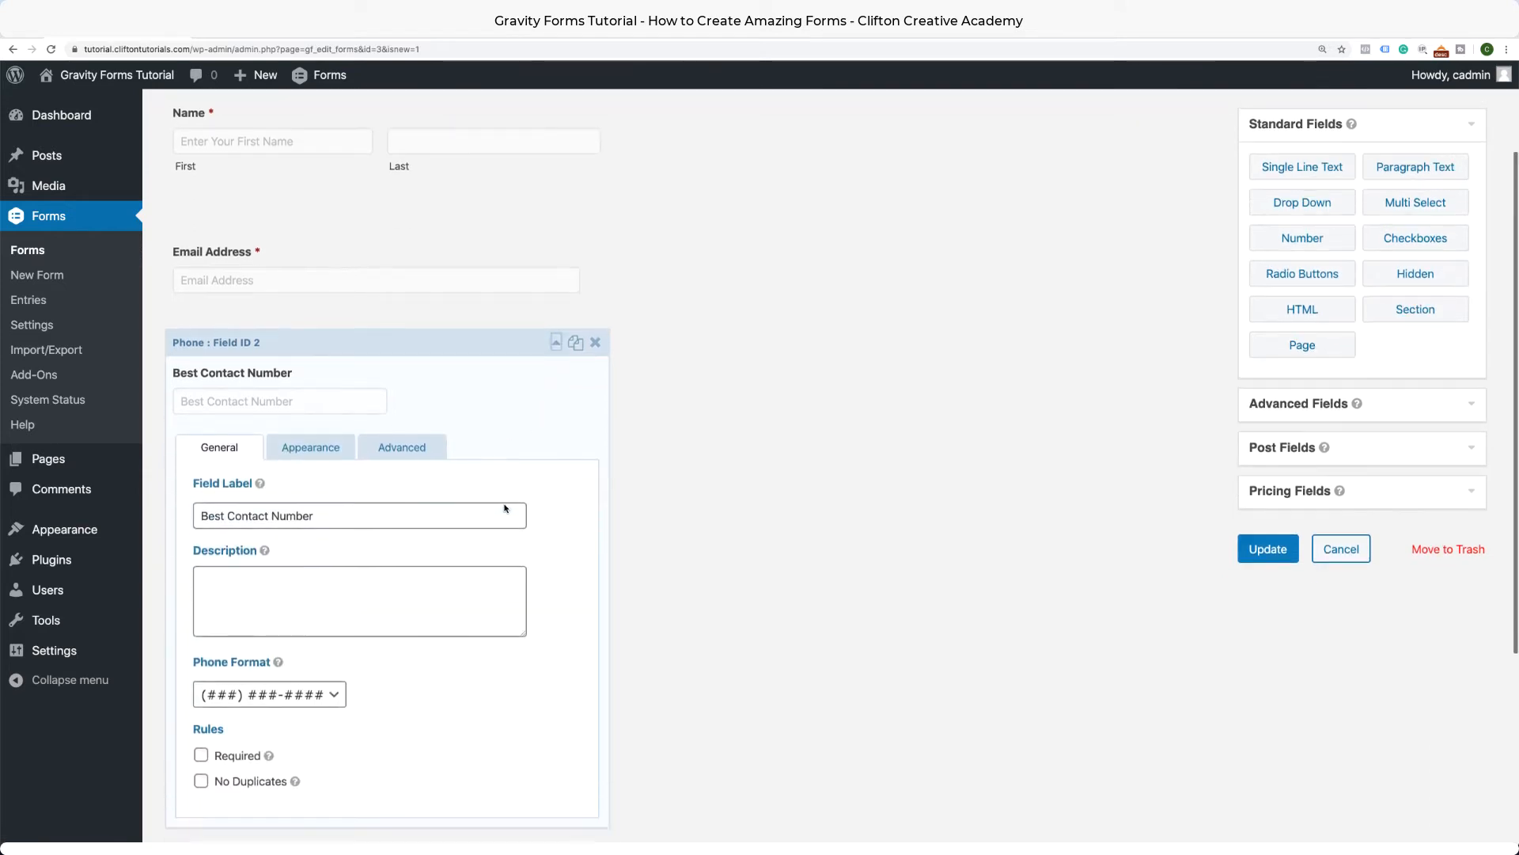
scroll(474, 396, "up", 1)
left_click(339, 261)
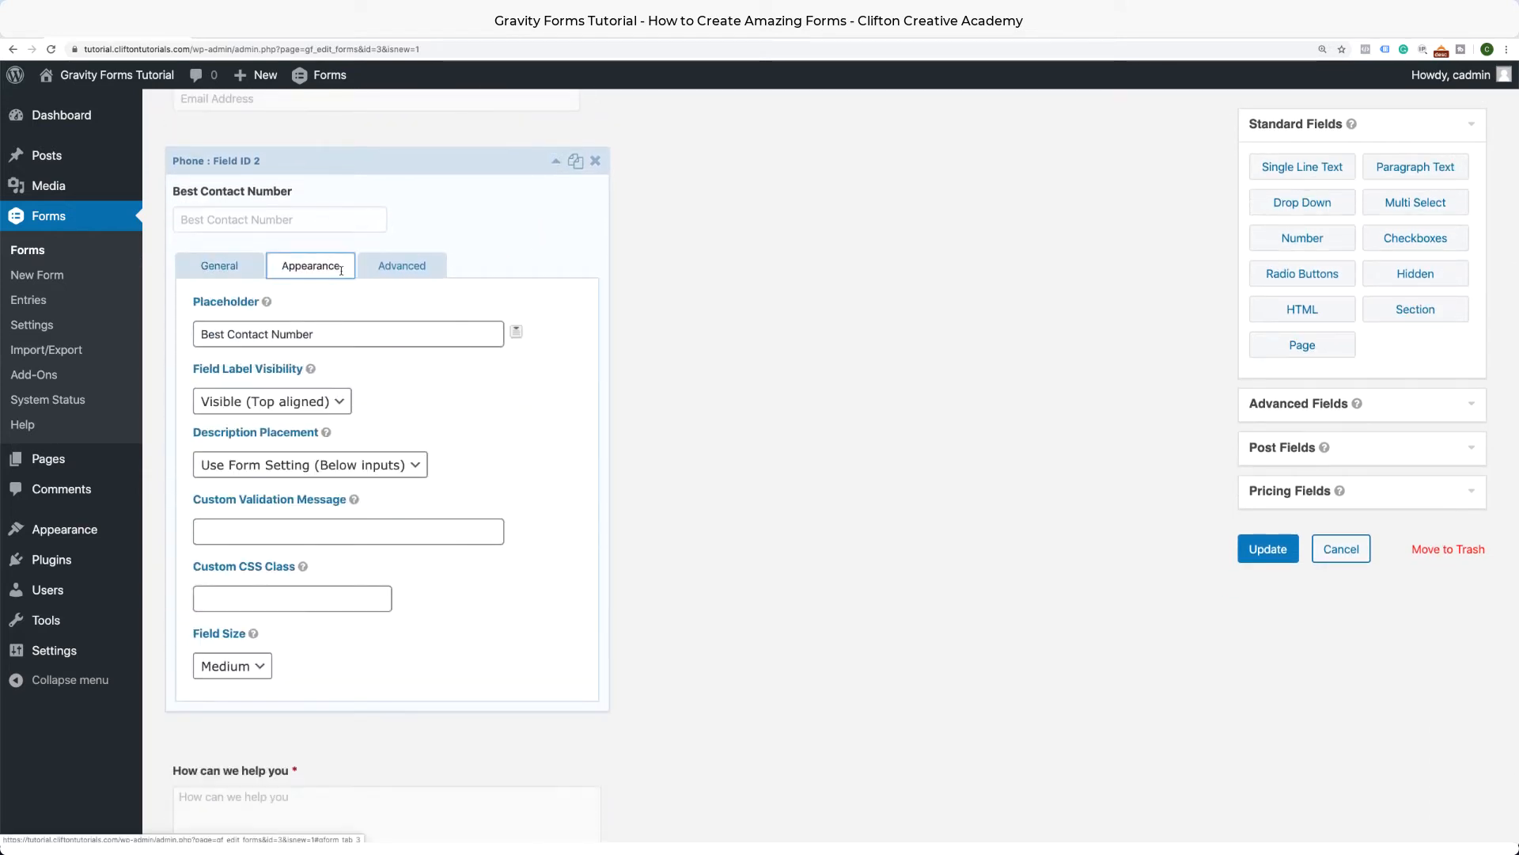
scroll(432, 490, "down", 1)
scroll(430, 486, "down", 1)
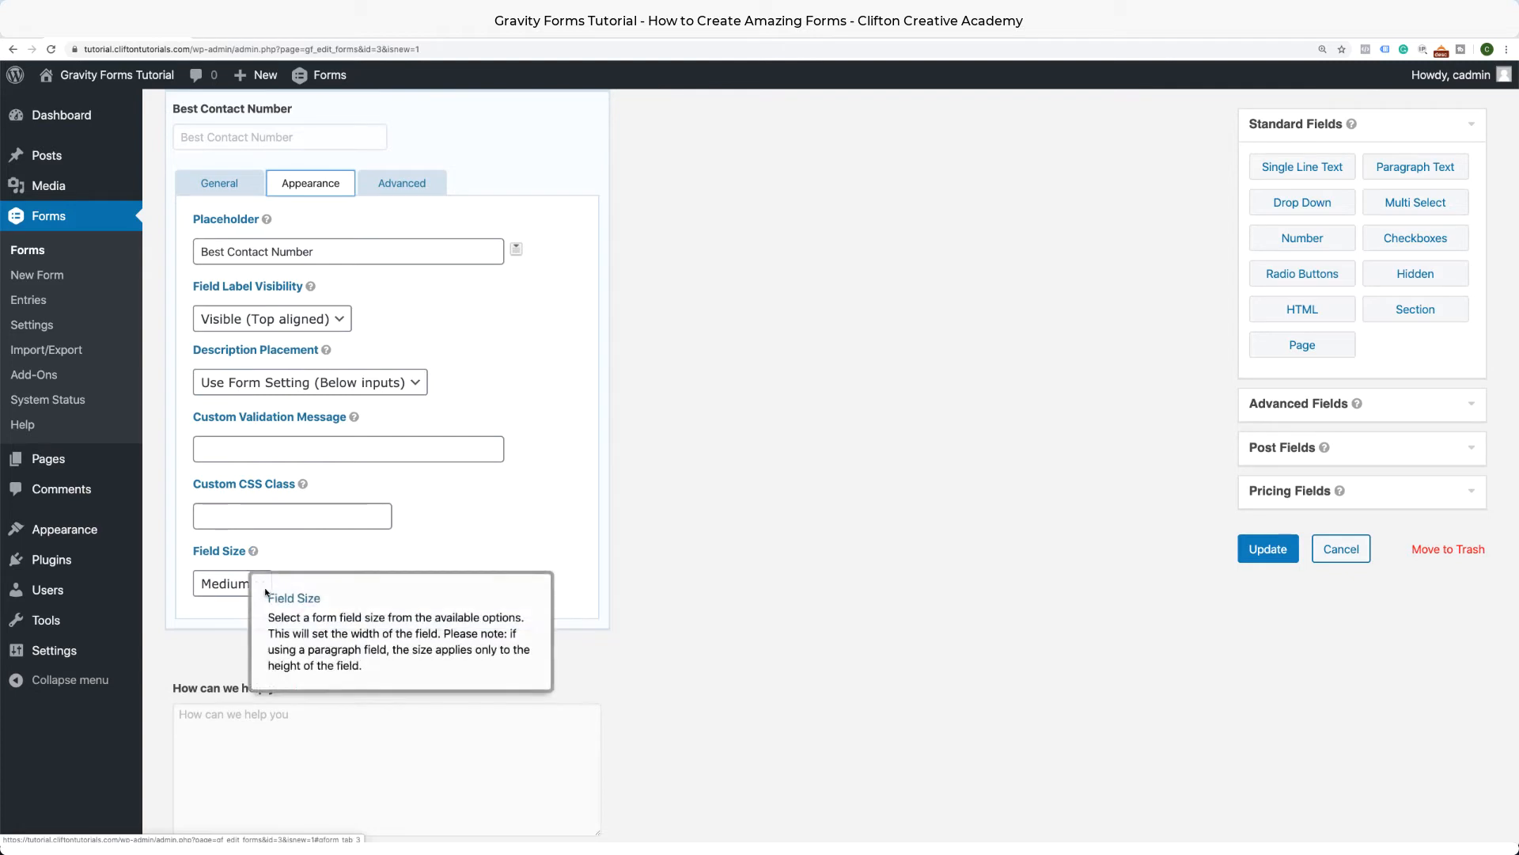
left_click(237, 585)
left_click(230, 602)
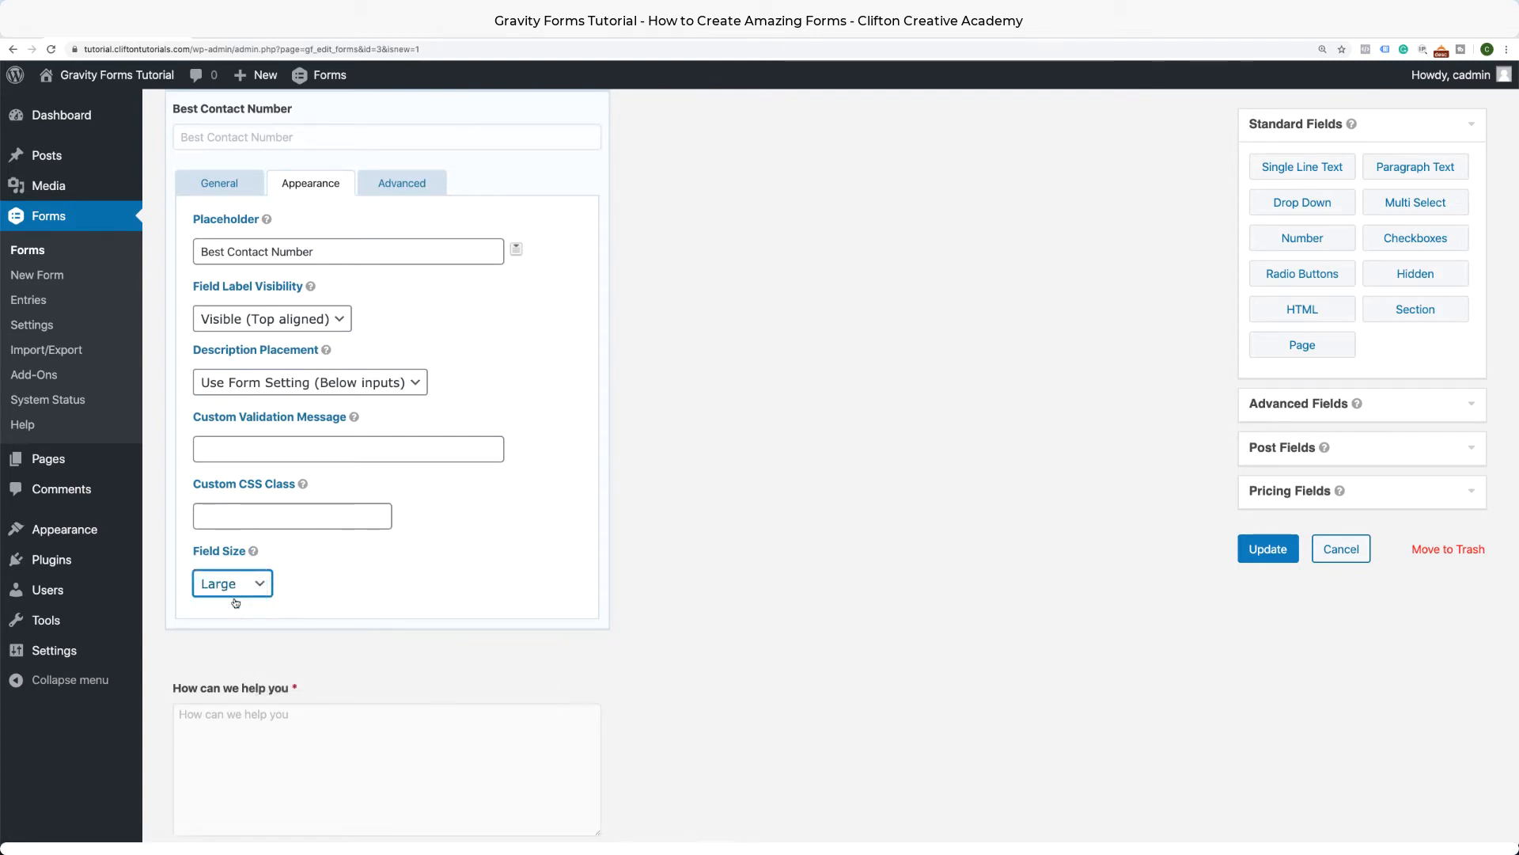
scroll(336, 533, "up", 4)
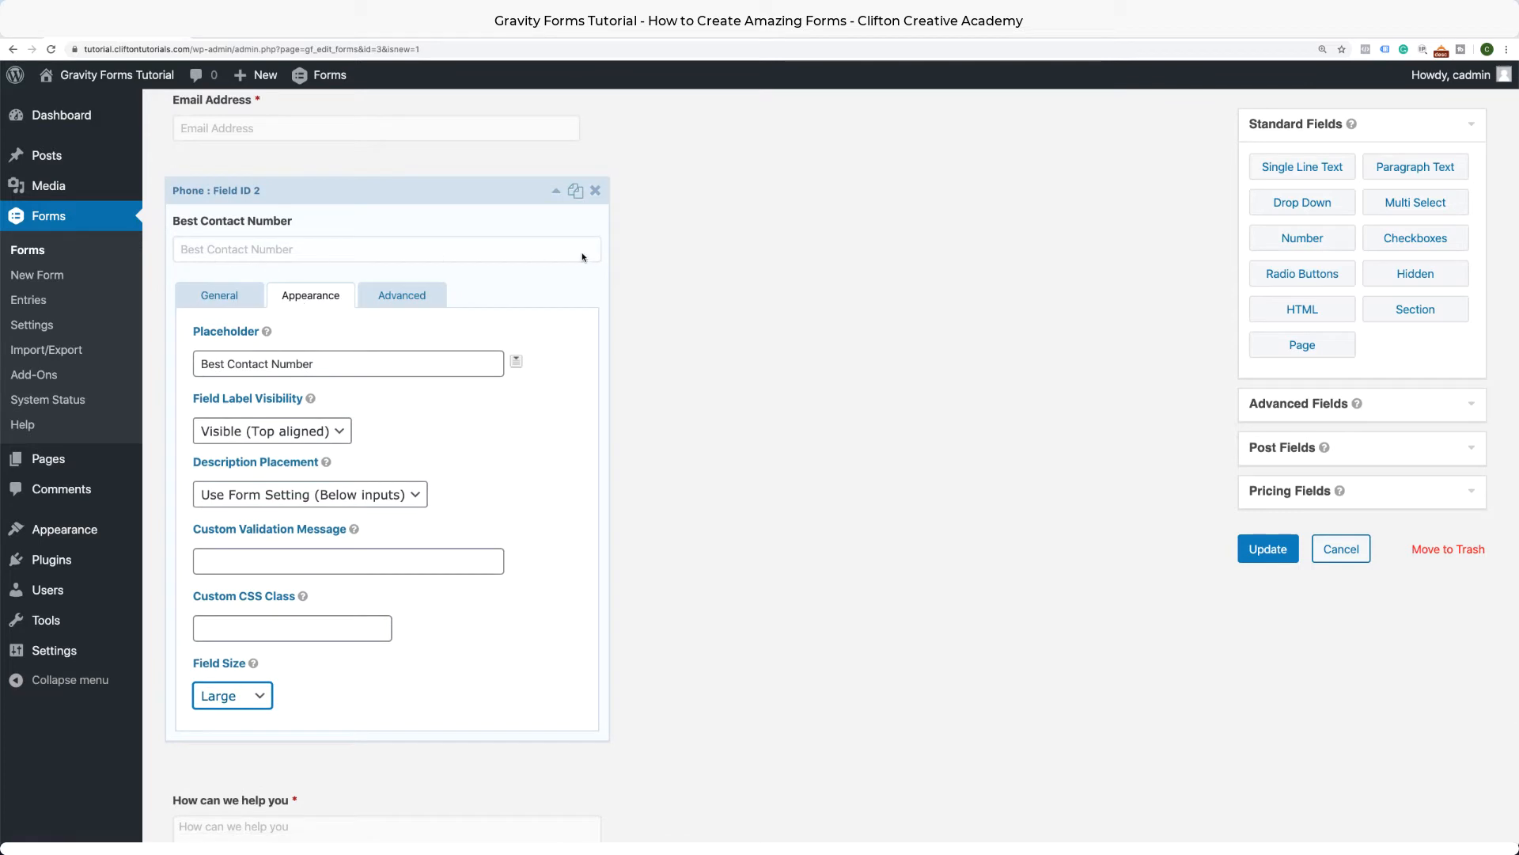
left_click(556, 191)
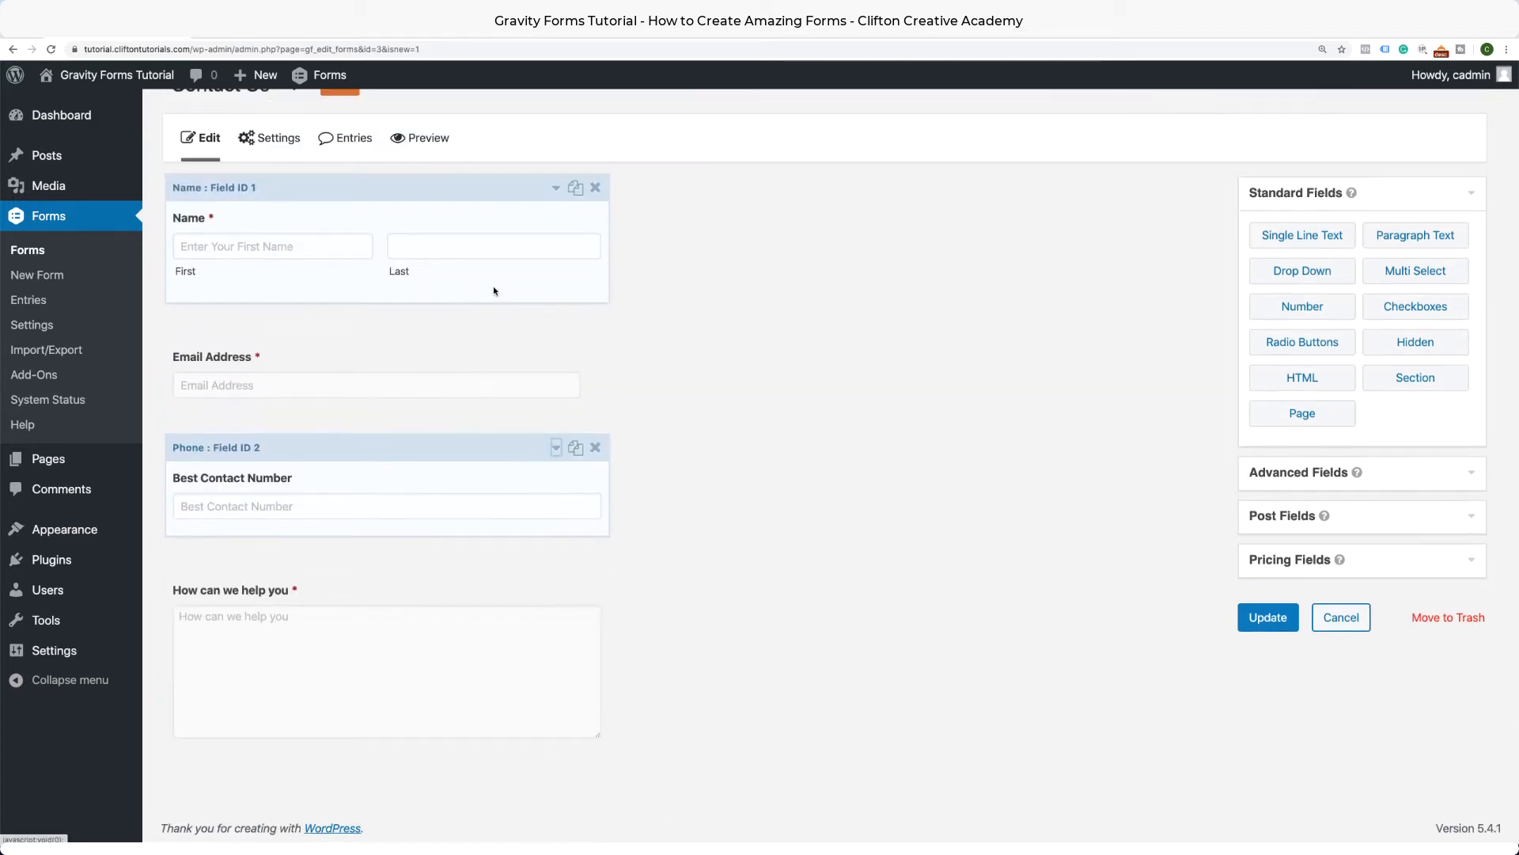
Set the Email Address field's size to Large.
scroll(558, 328, "up", 1)
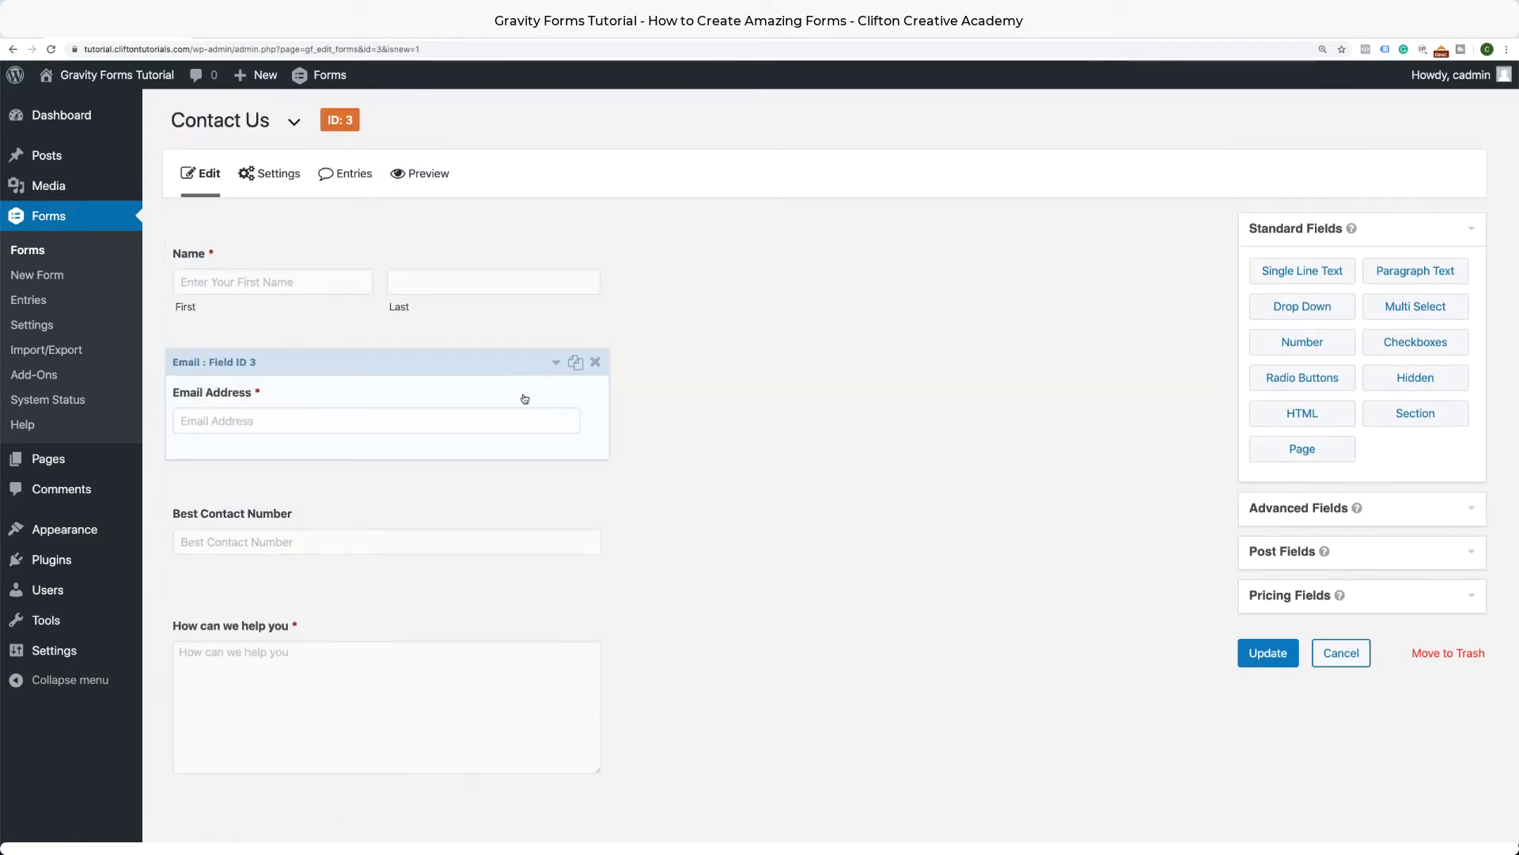
left_click(557, 364)
scroll(491, 467, "down", 2)
left_click(317, 402)
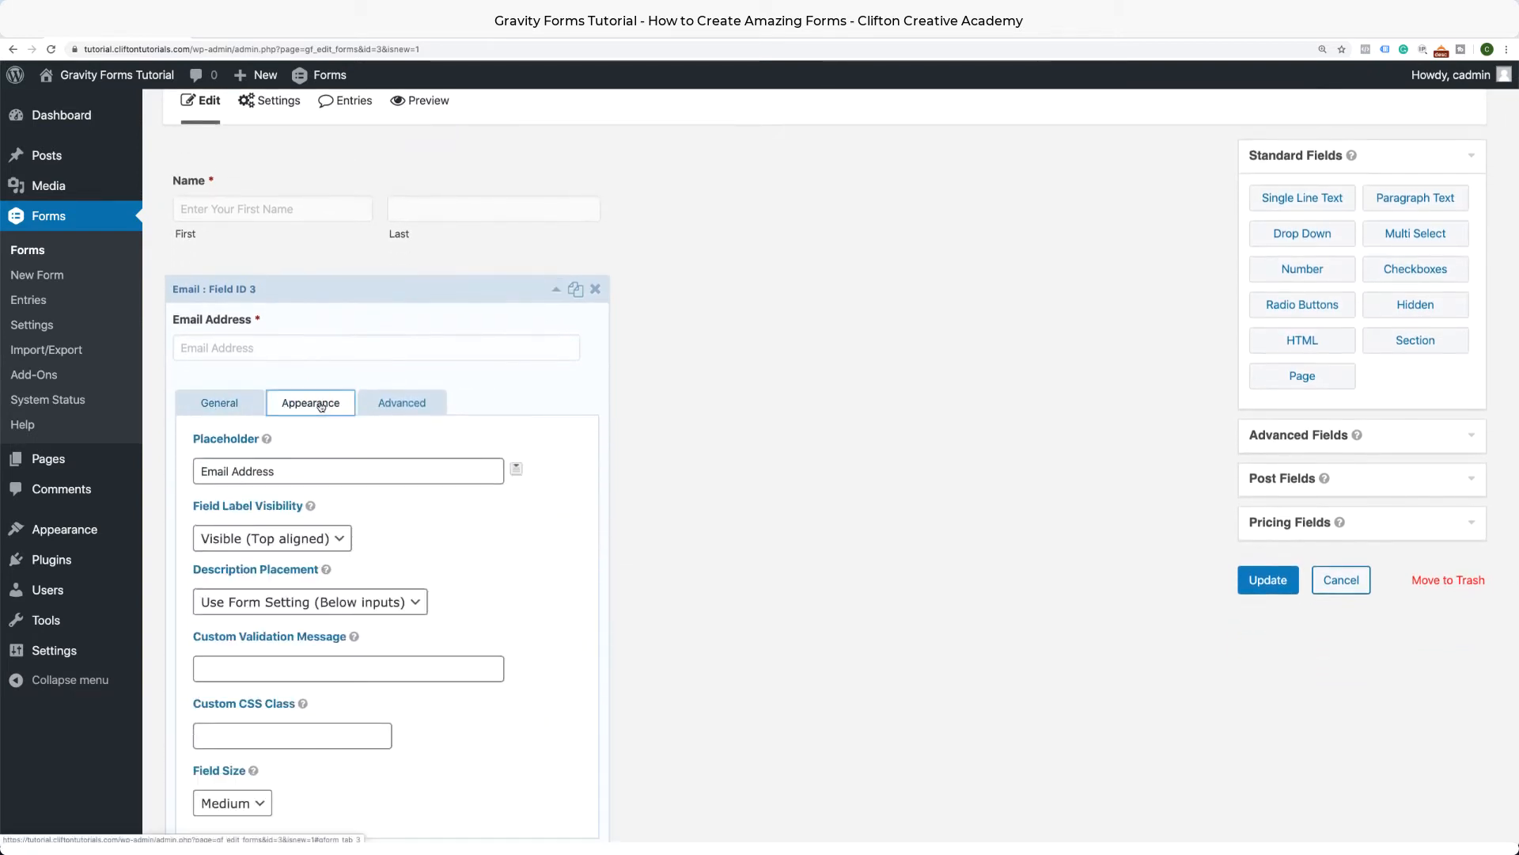
scroll(339, 556, "down", 3)
scroll(339, 556, "down", 1)
left_click(259, 688)
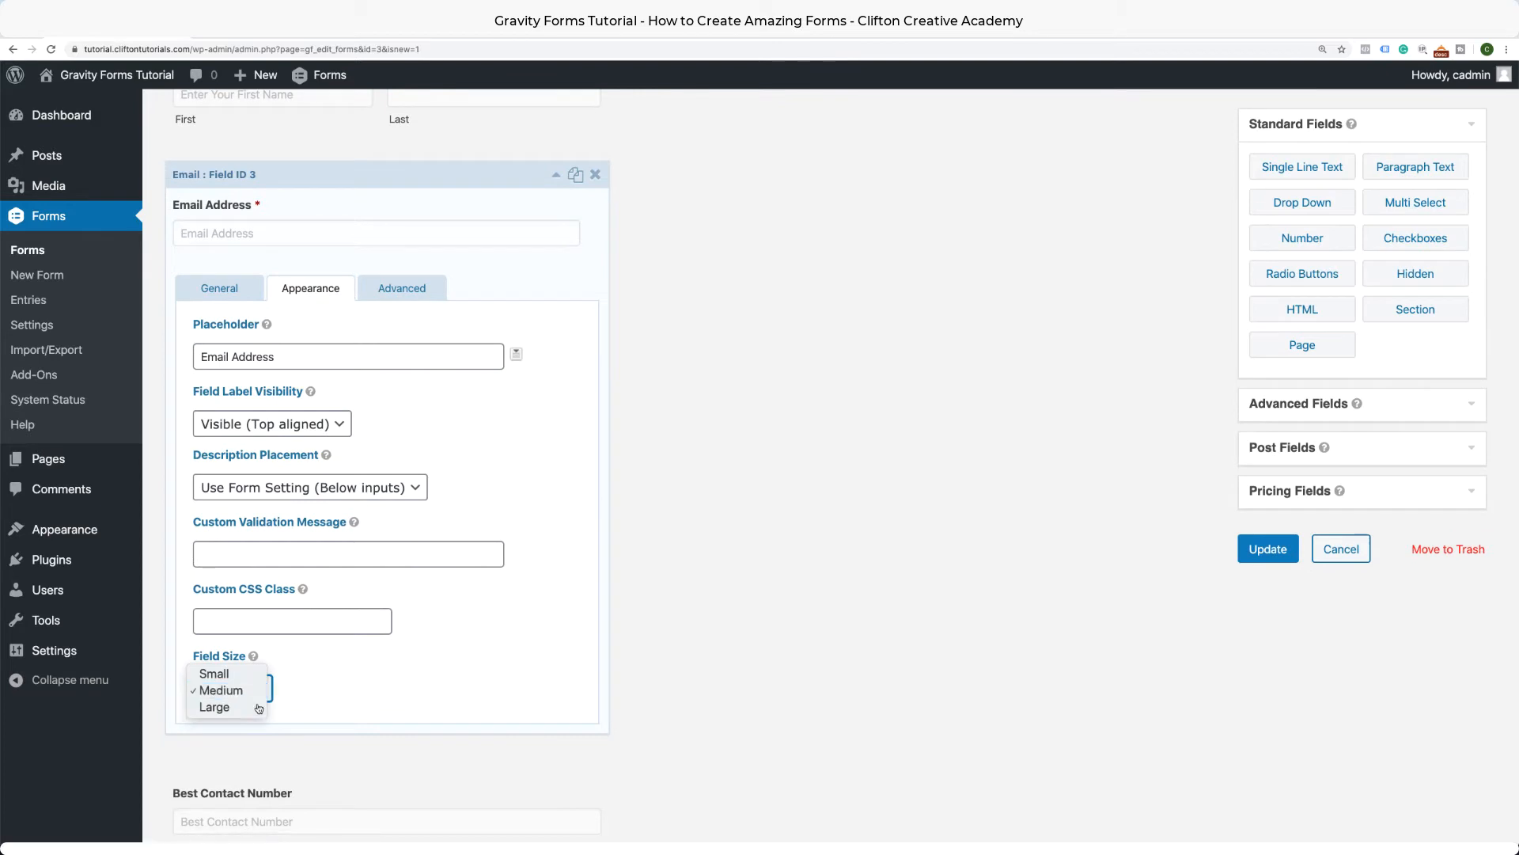
left_click(258, 707)
scroll(558, 183, "up", 3)
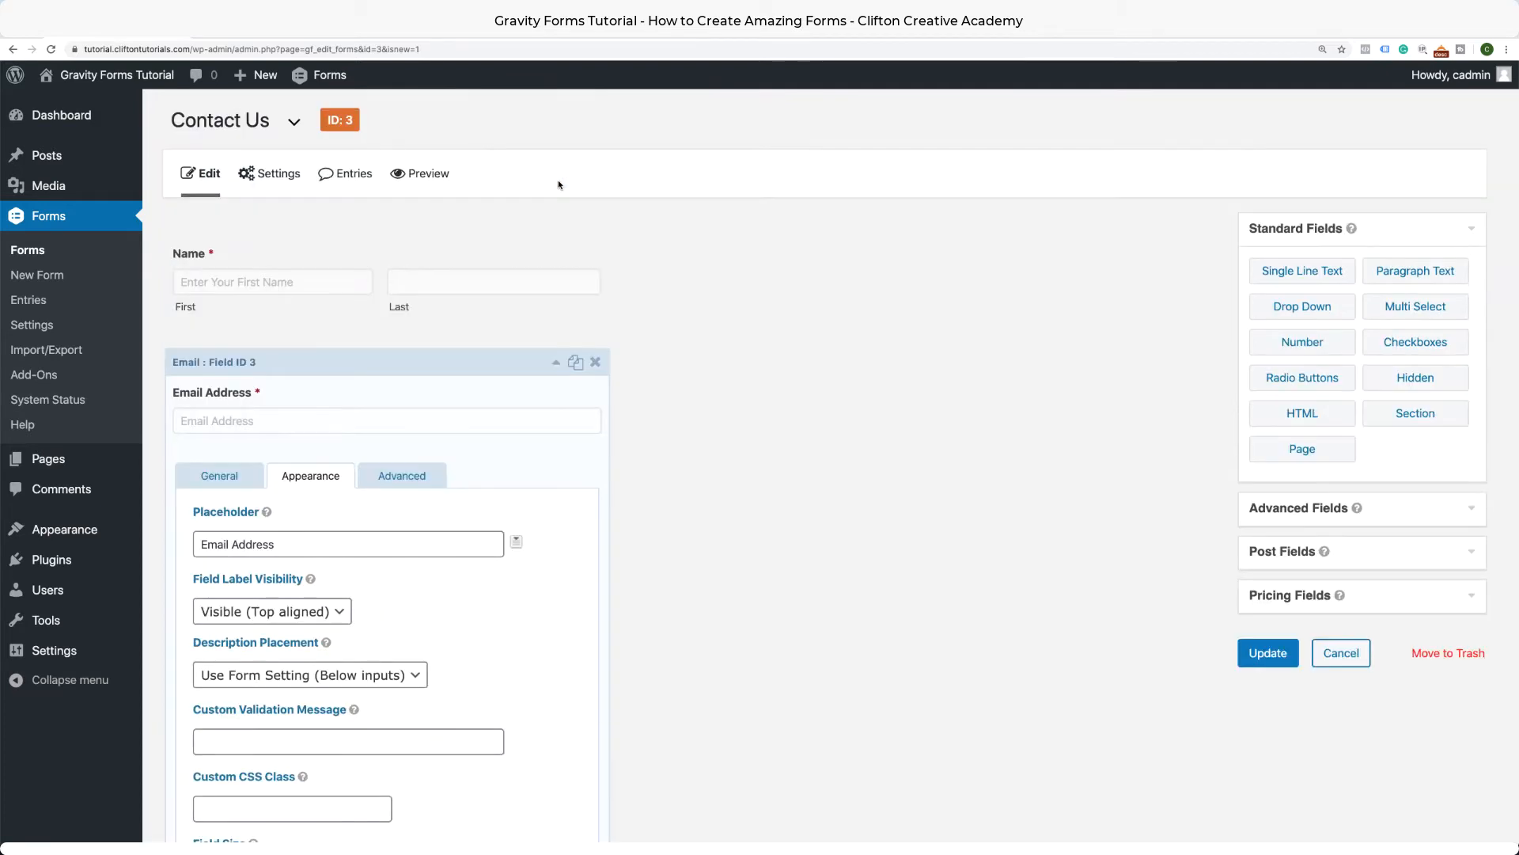
left_click(556, 365)
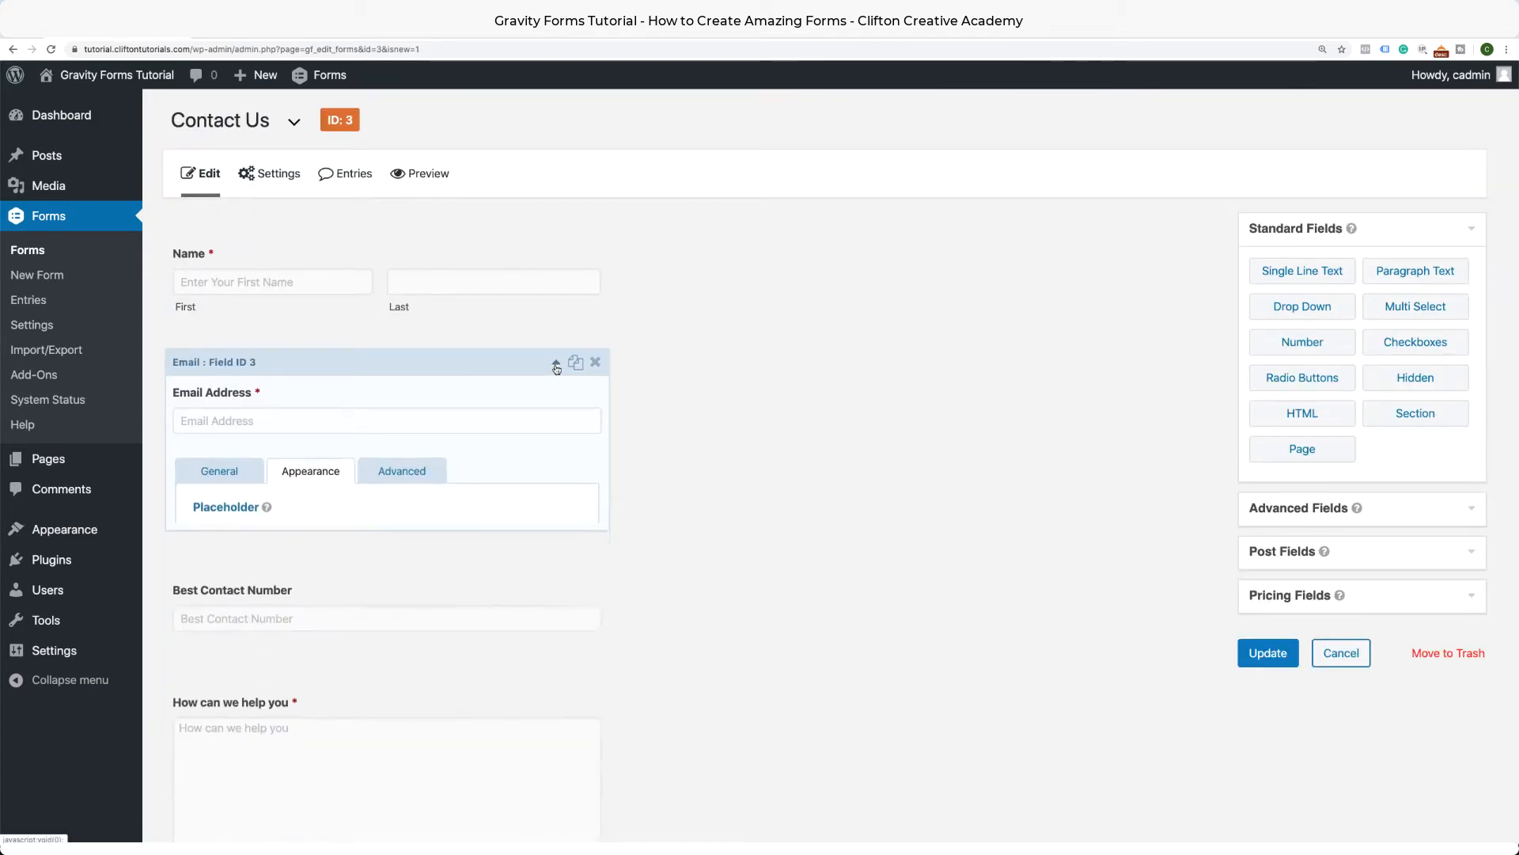
scroll(589, 422, "down", 1)
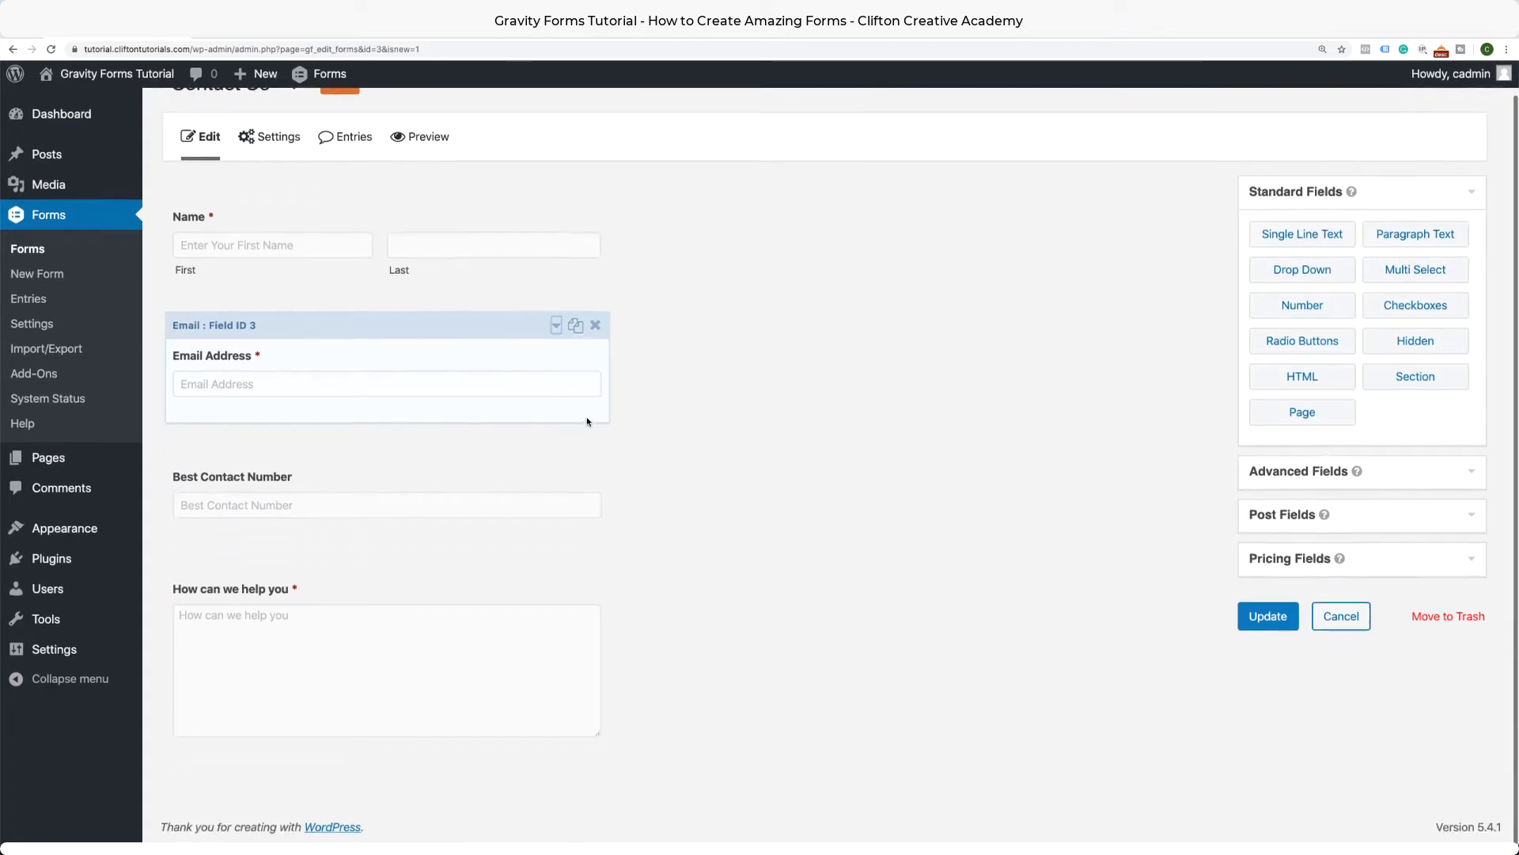
Update the Contact Us form to save its four fields.
left_click(1276, 629)
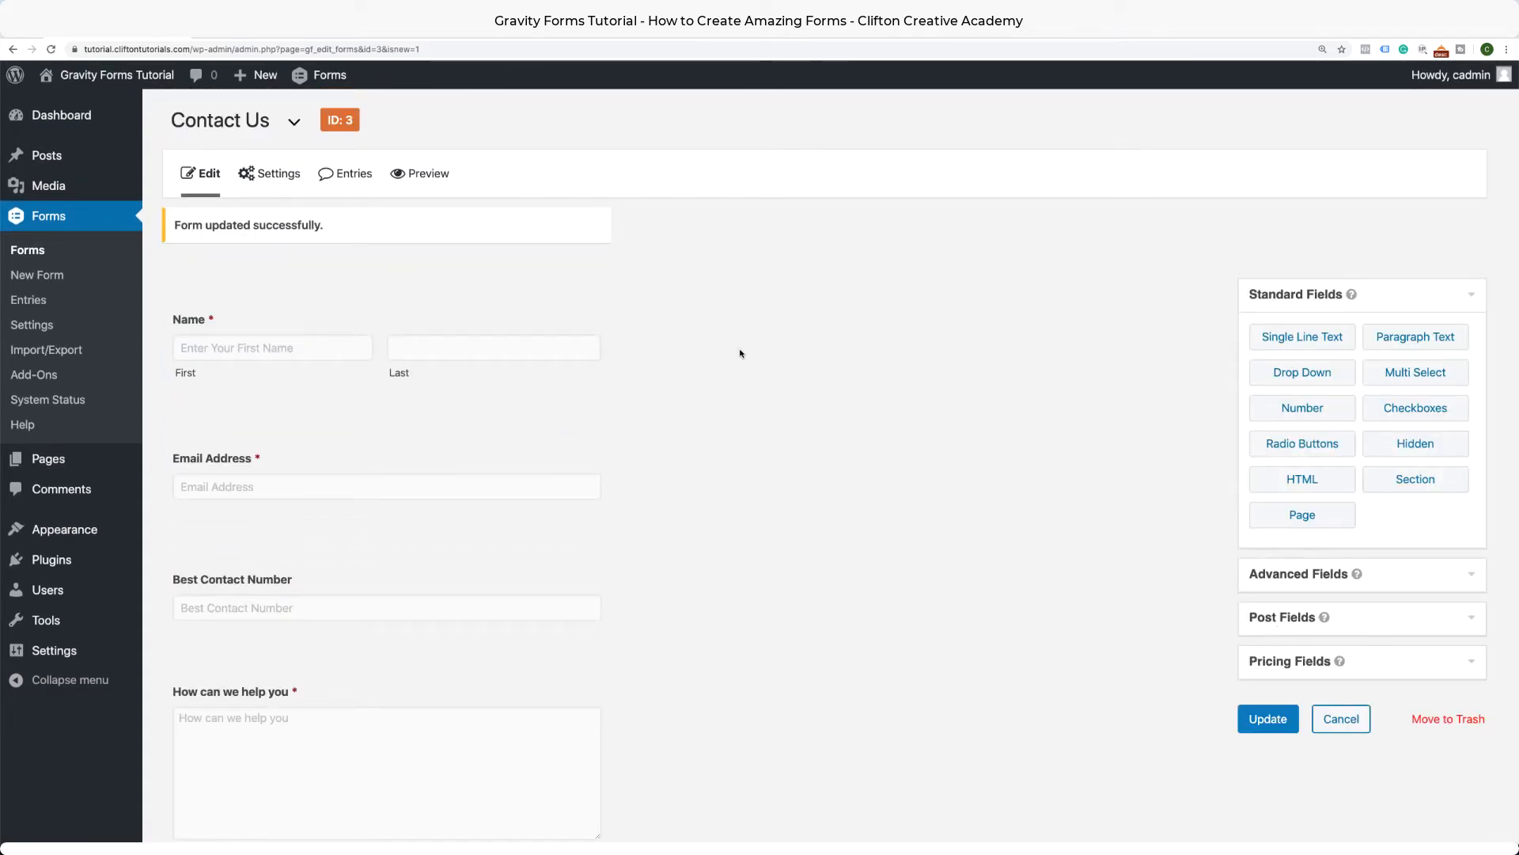
mouse_move(248, 189)
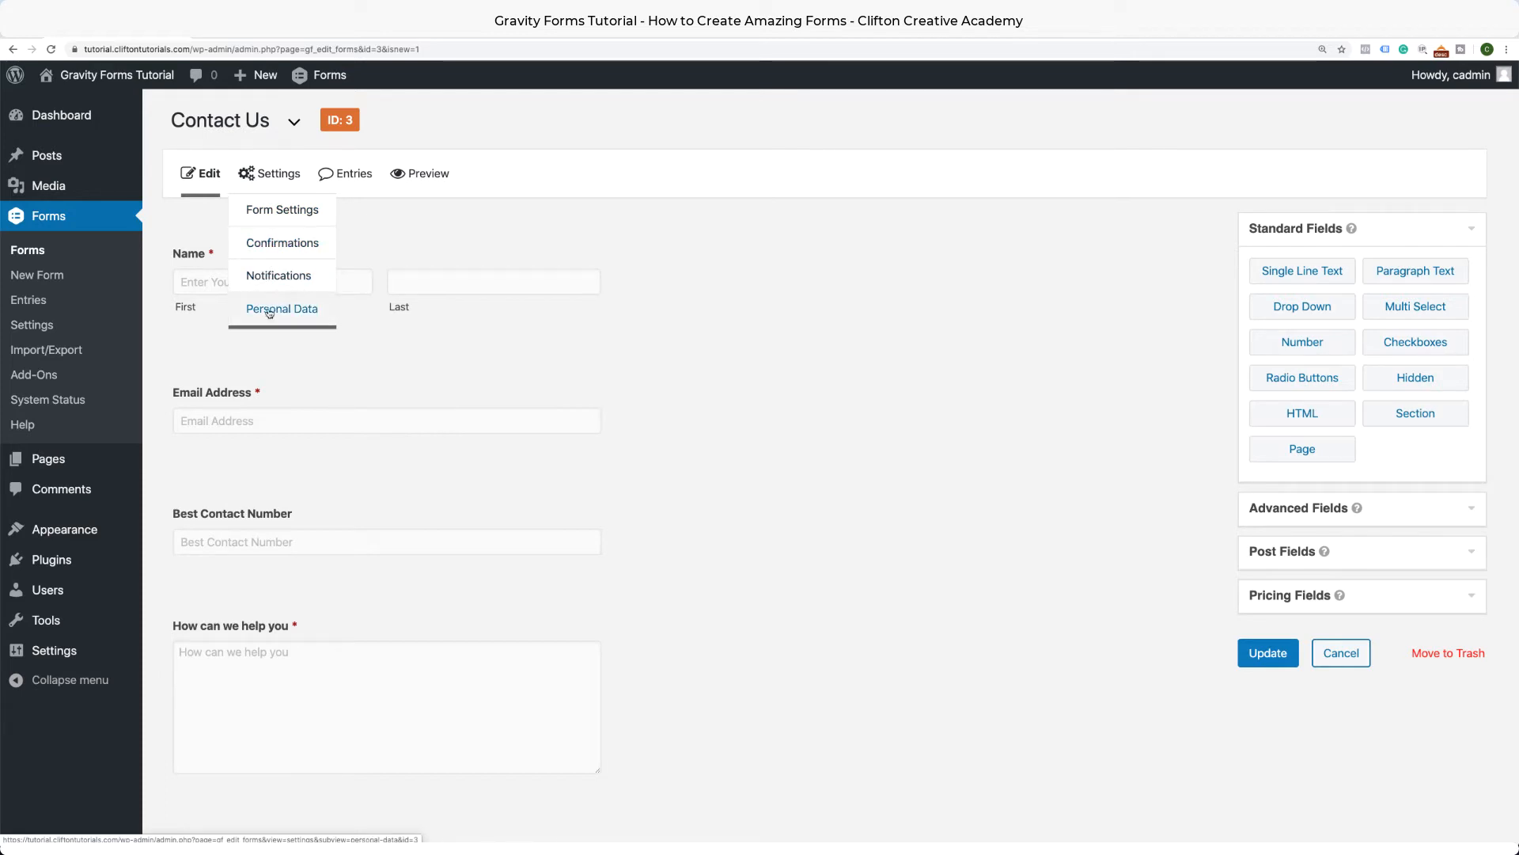
In Form Settings, try an Image submit button, then keep it as Text.
left_click(295, 209)
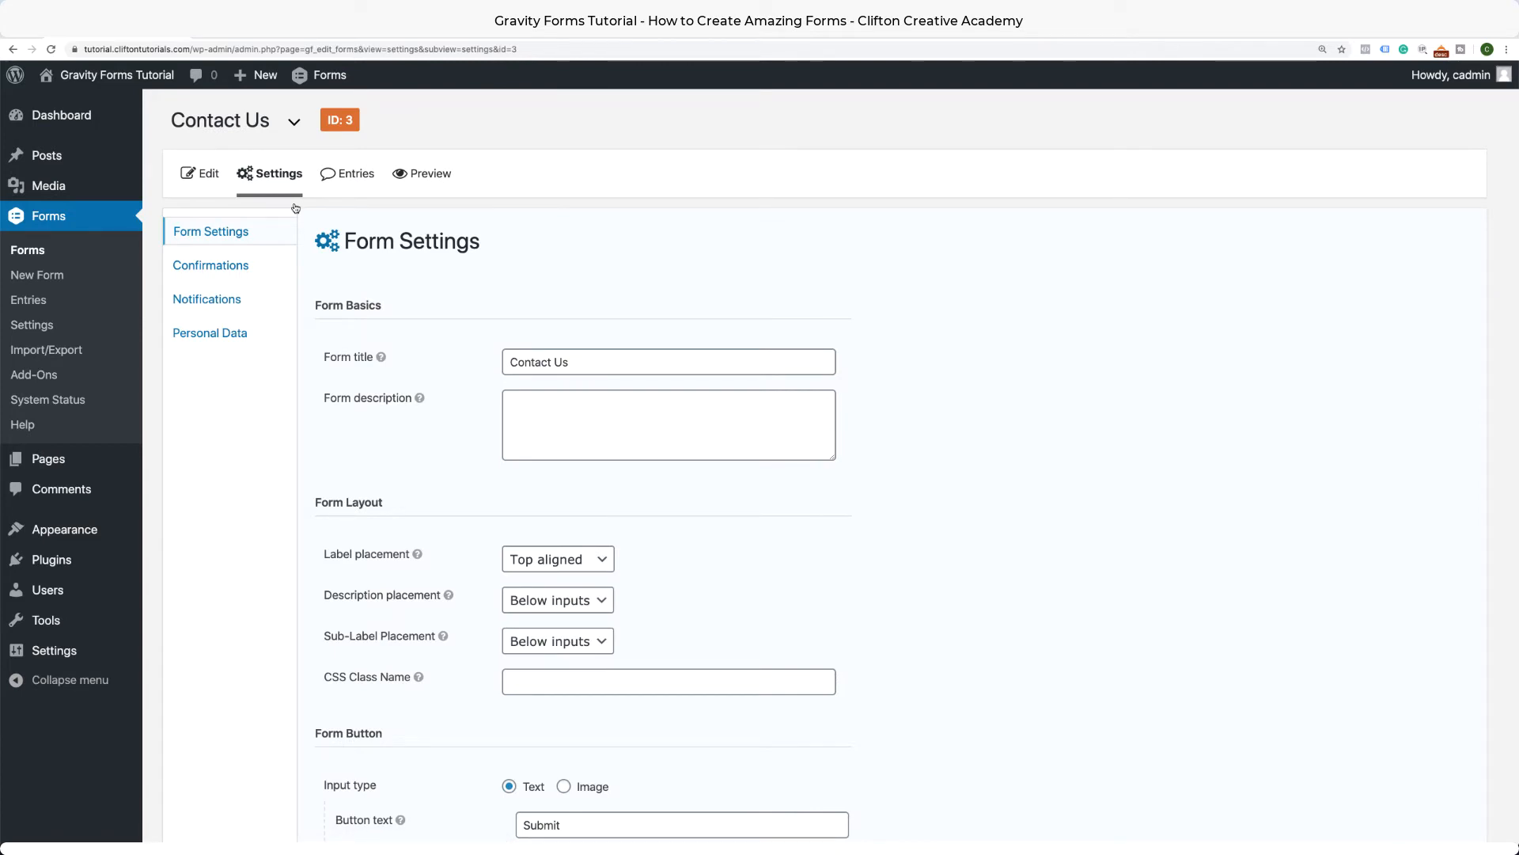
scroll(720, 442, "down", 3)
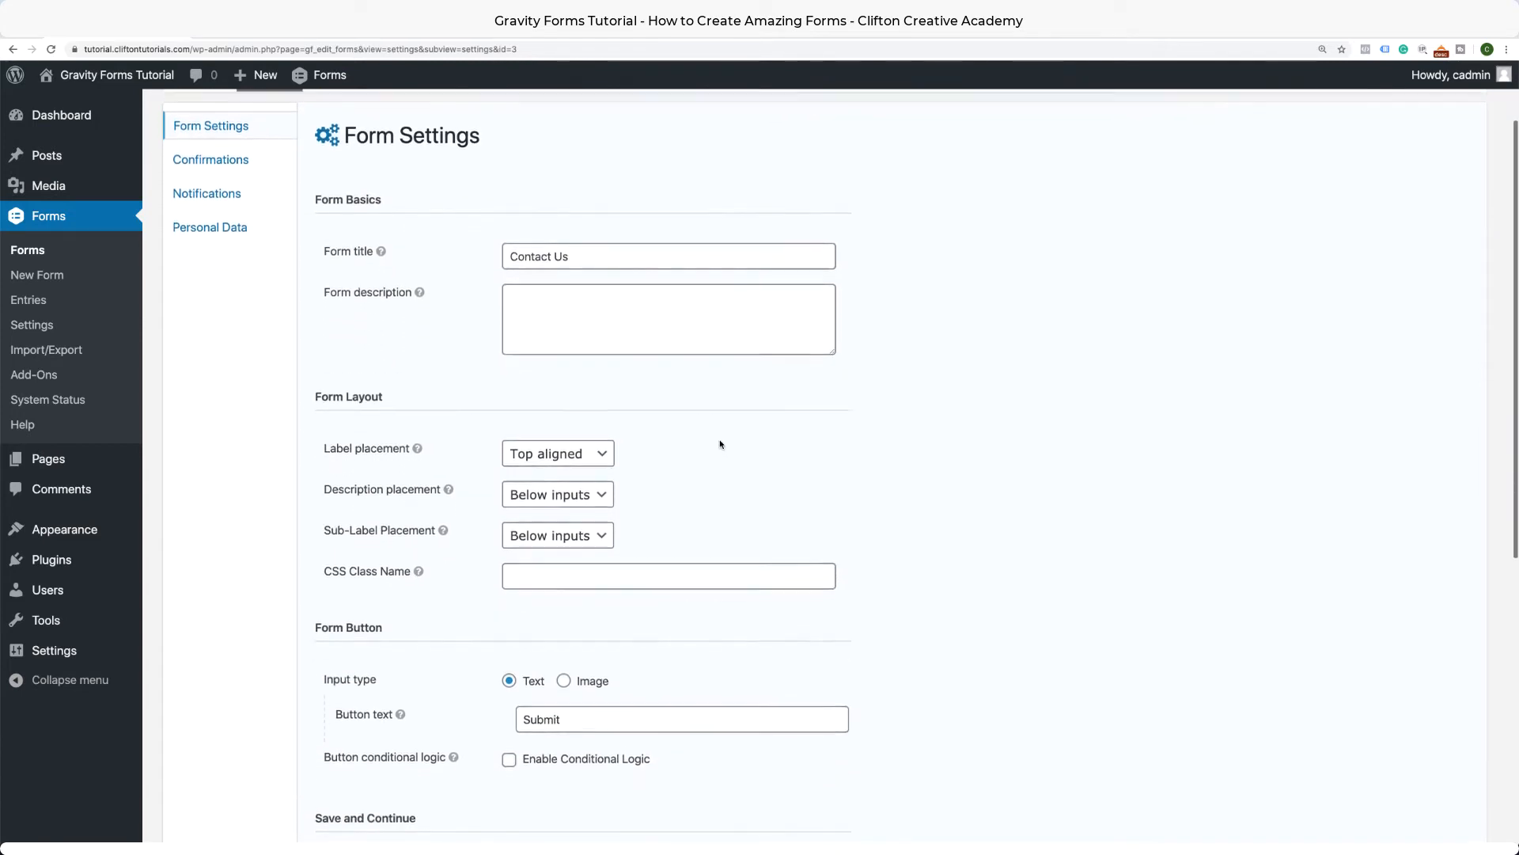
scroll(720, 444, "down", 1)
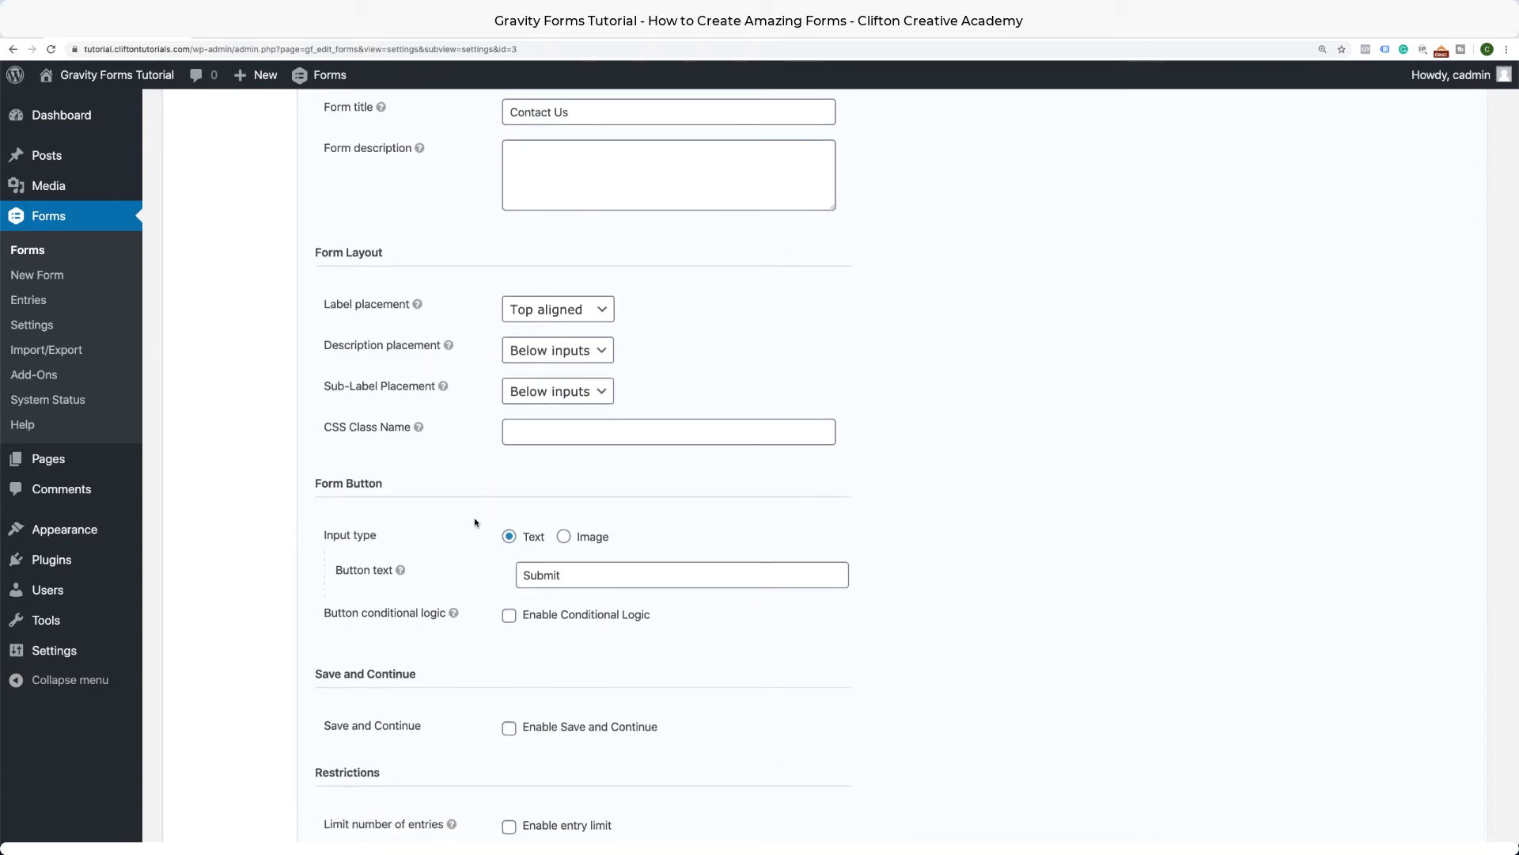
left_click(564, 537)
left_click(545, 576)
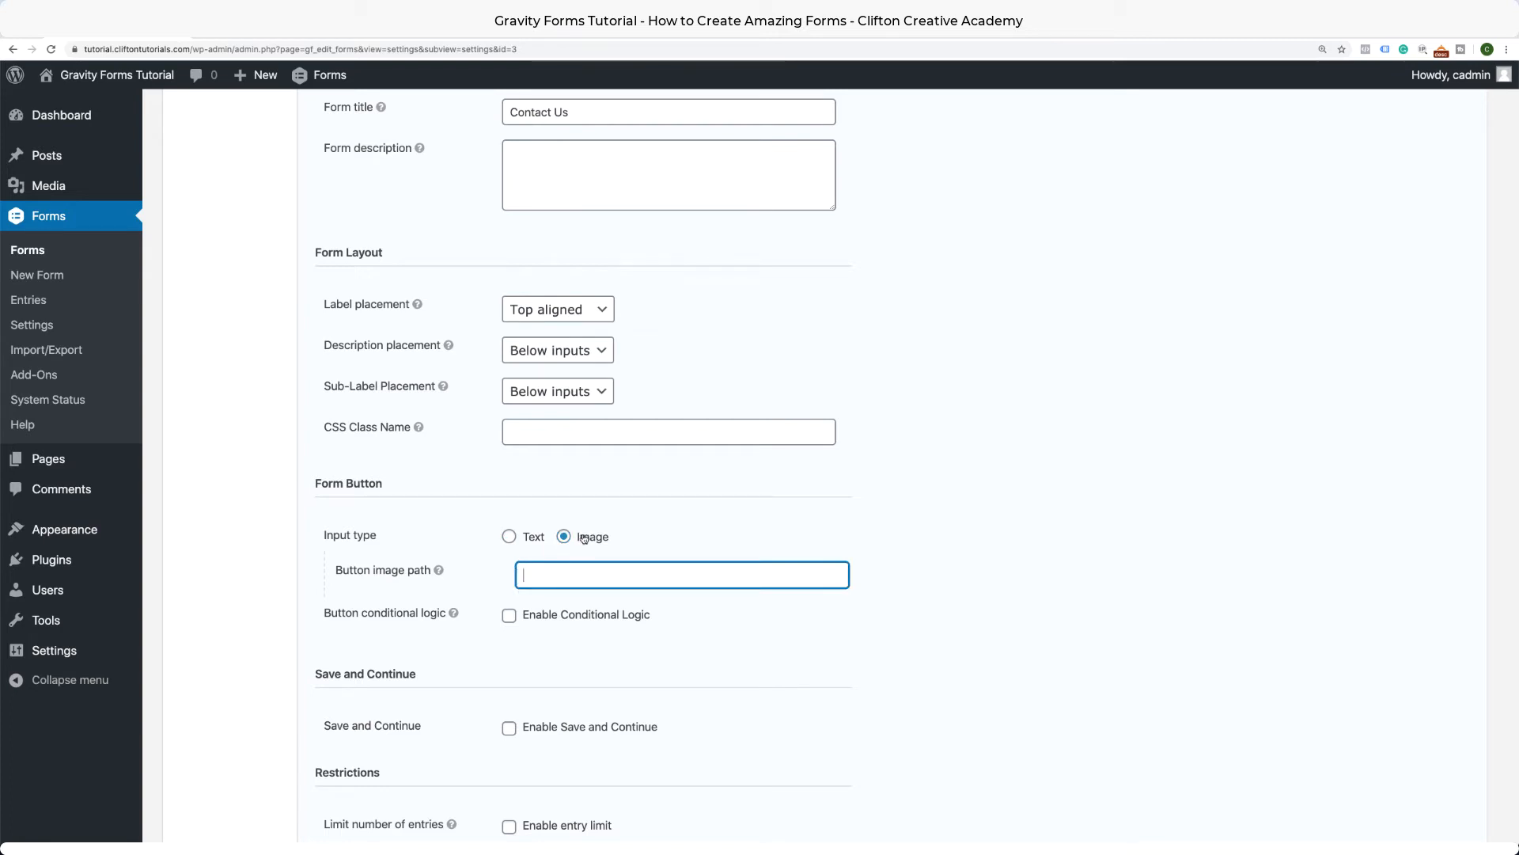
left_click(509, 537)
Try submit-button conditional logic on Email Address and Name (First), then turn it off.
scroll(503, 585, "down", 3)
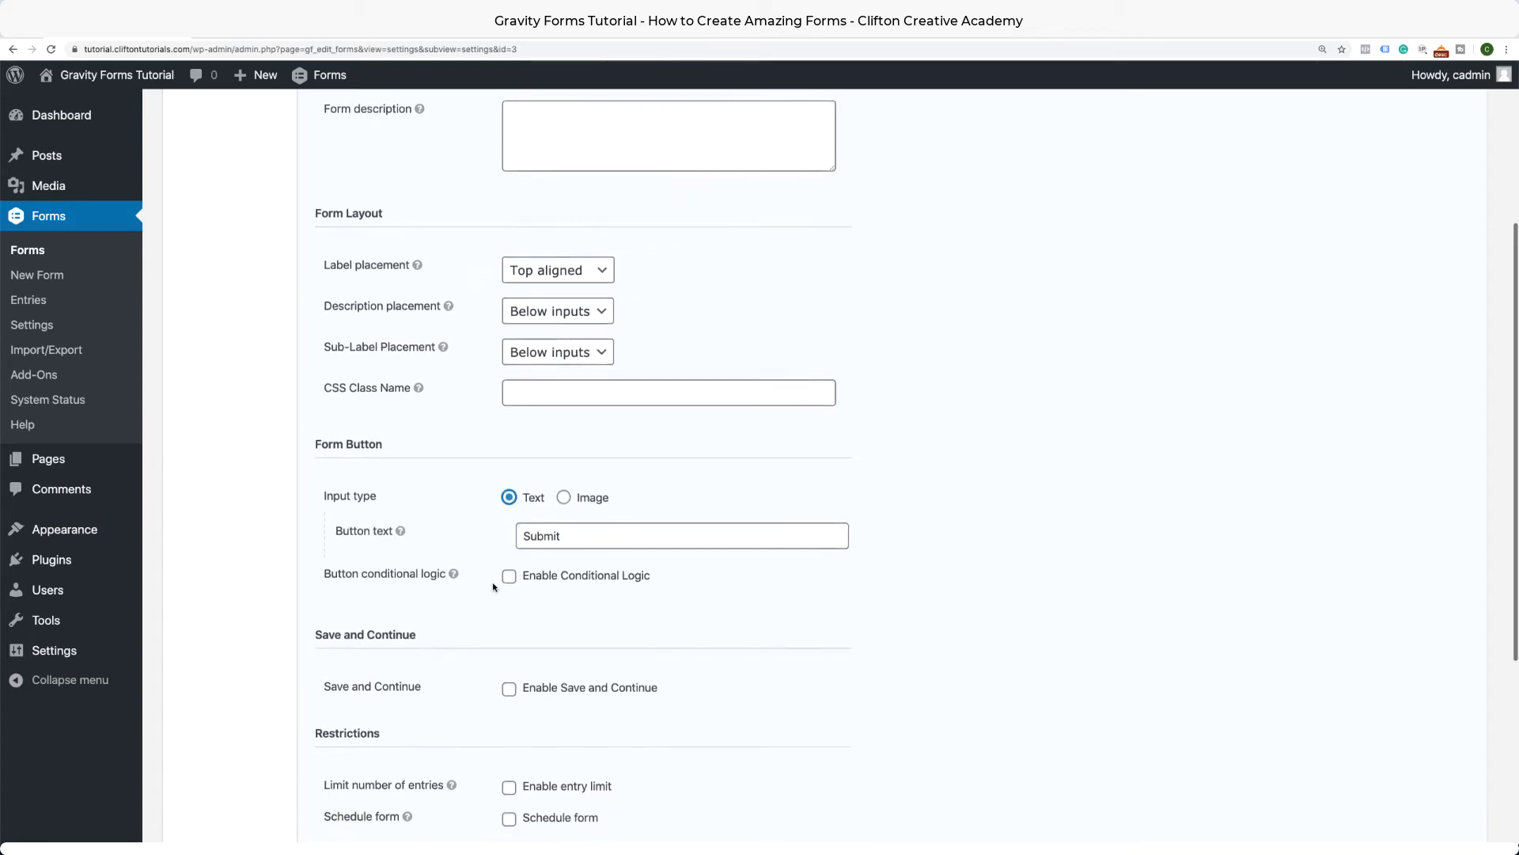
left_click(509, 486)
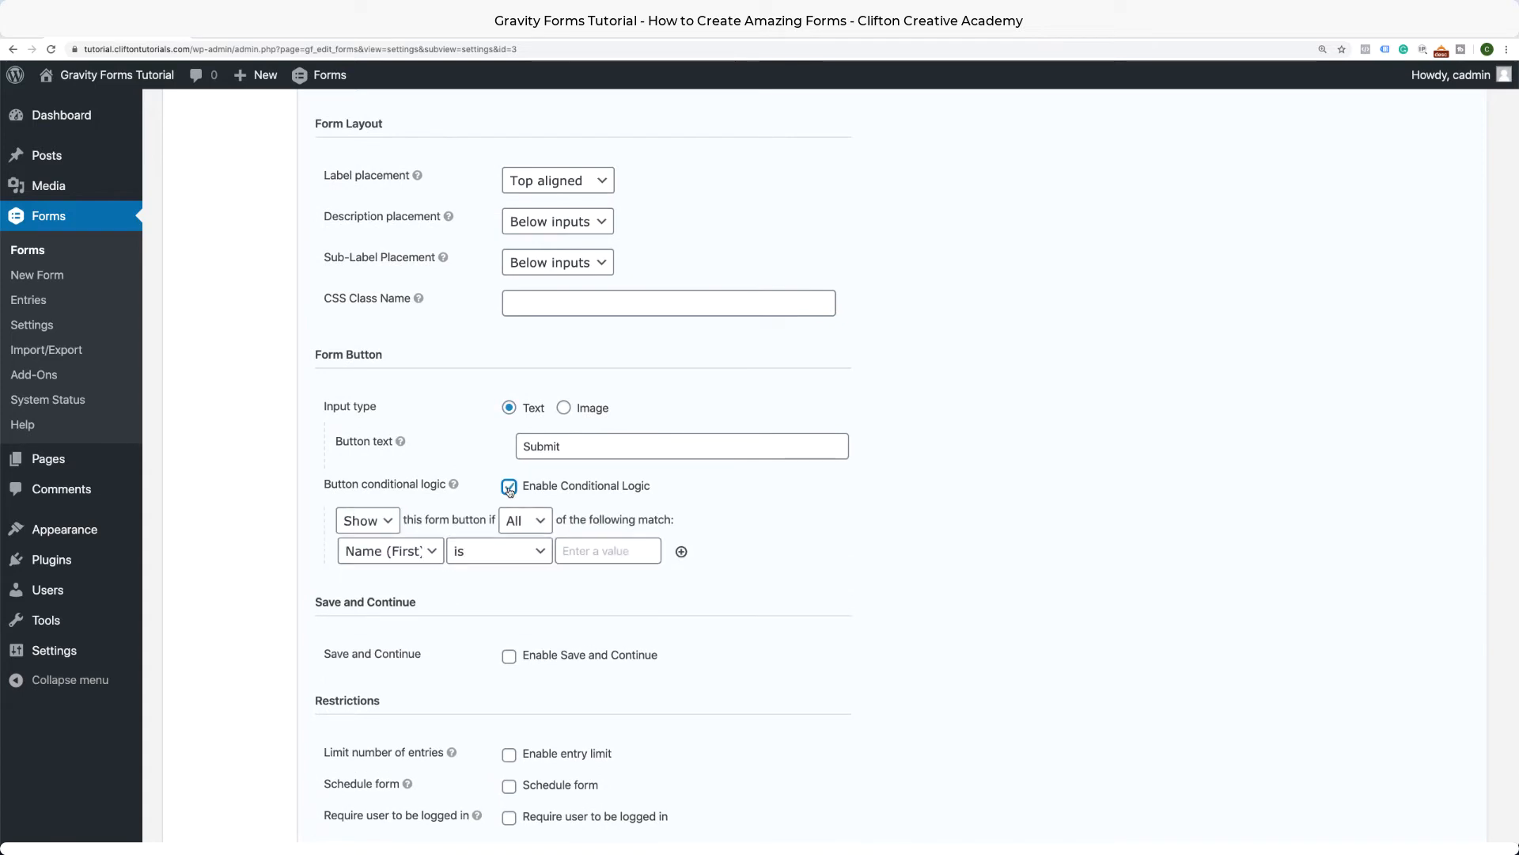
left_click(438, 558)
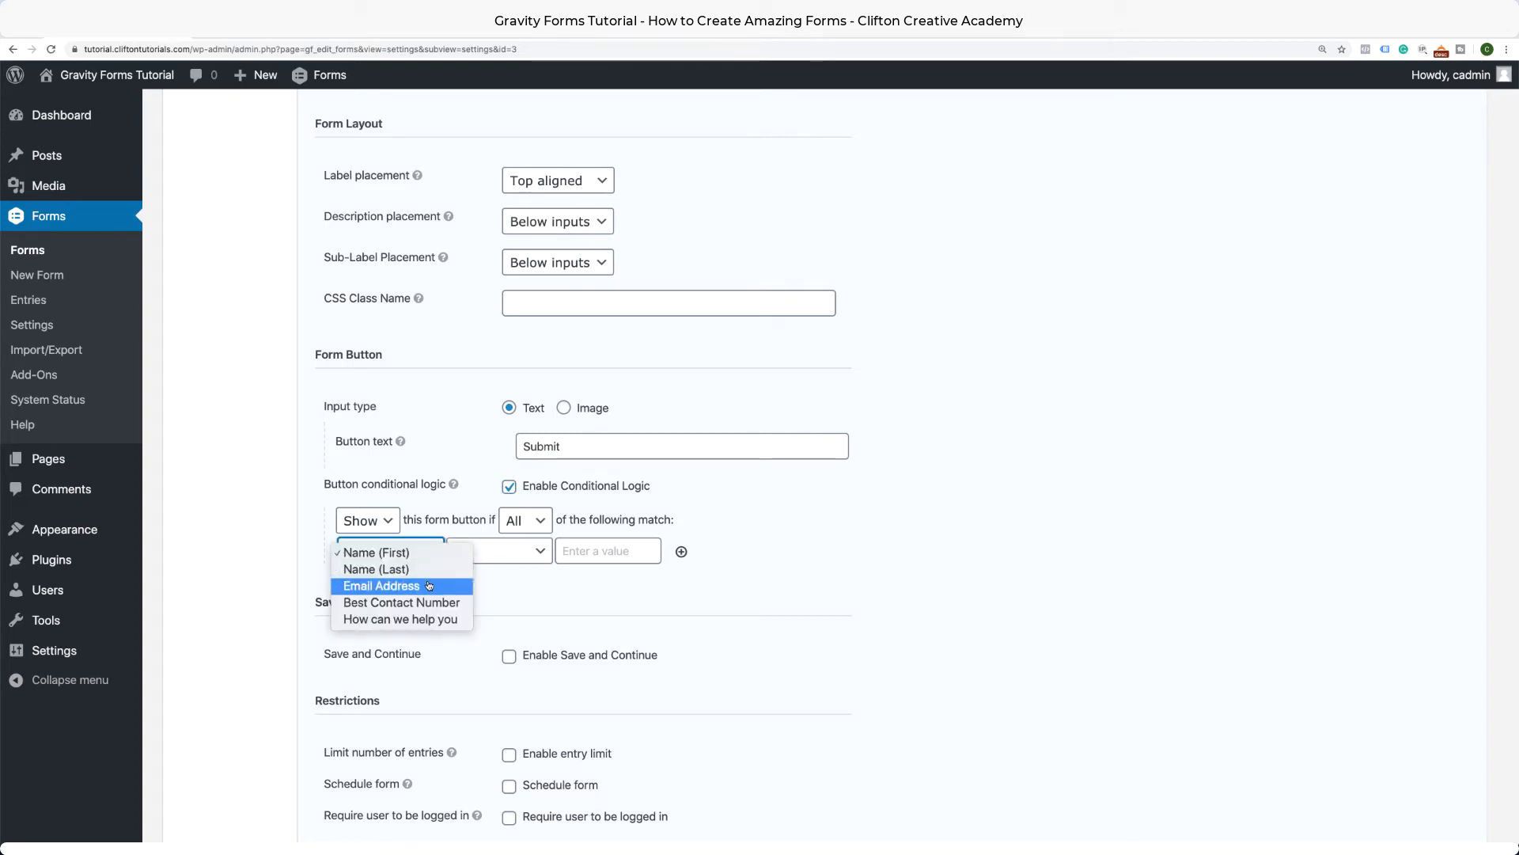
left_click(429, 586)
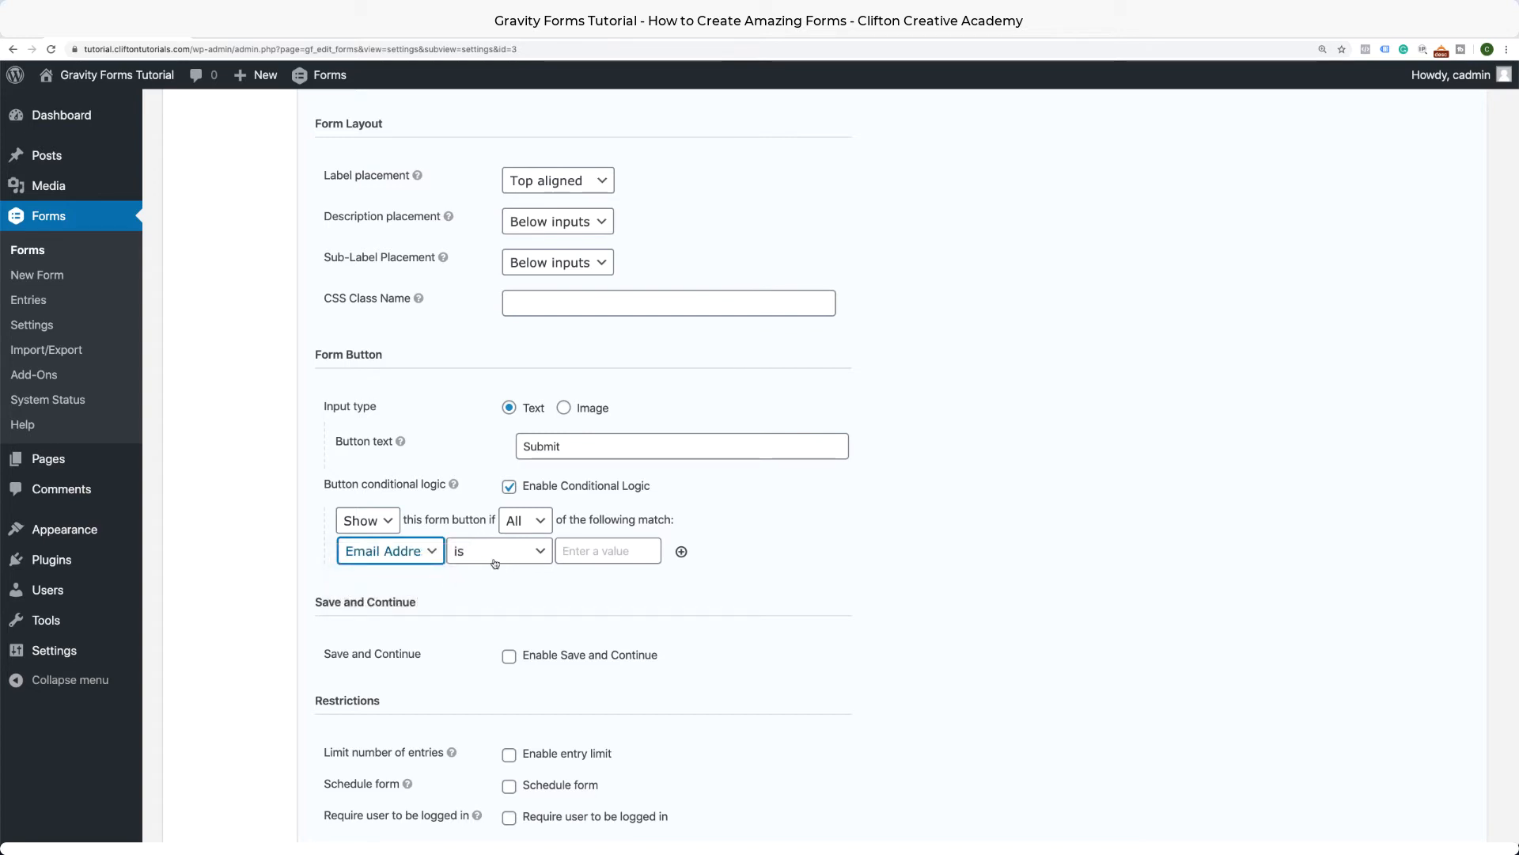
left_click(432, 554)
left_click(428, 523)
left_click(433, 554)
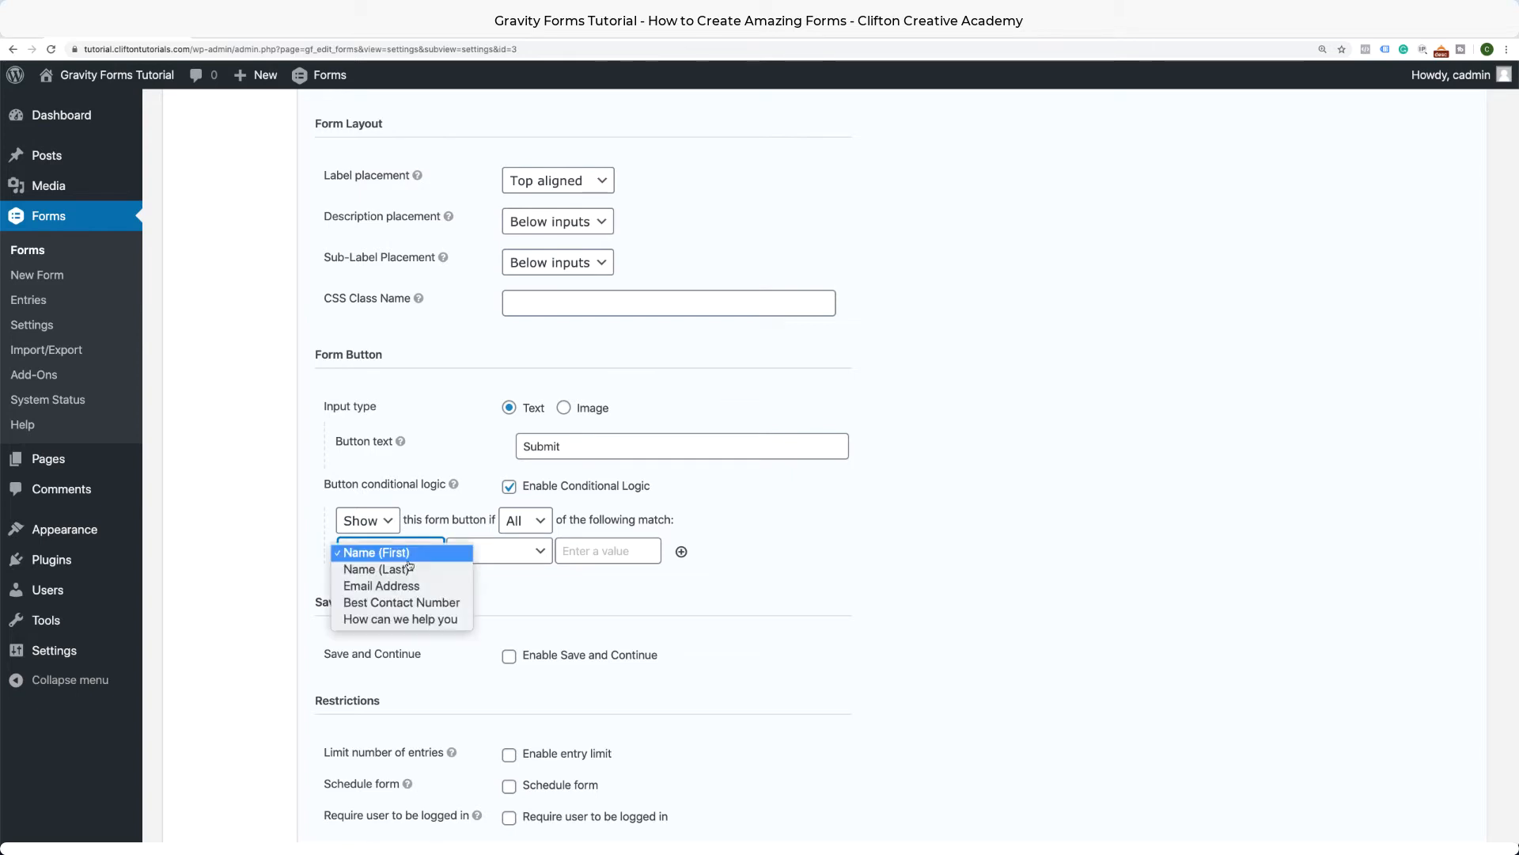
left_click(325, 530)
left_click(509, 486)
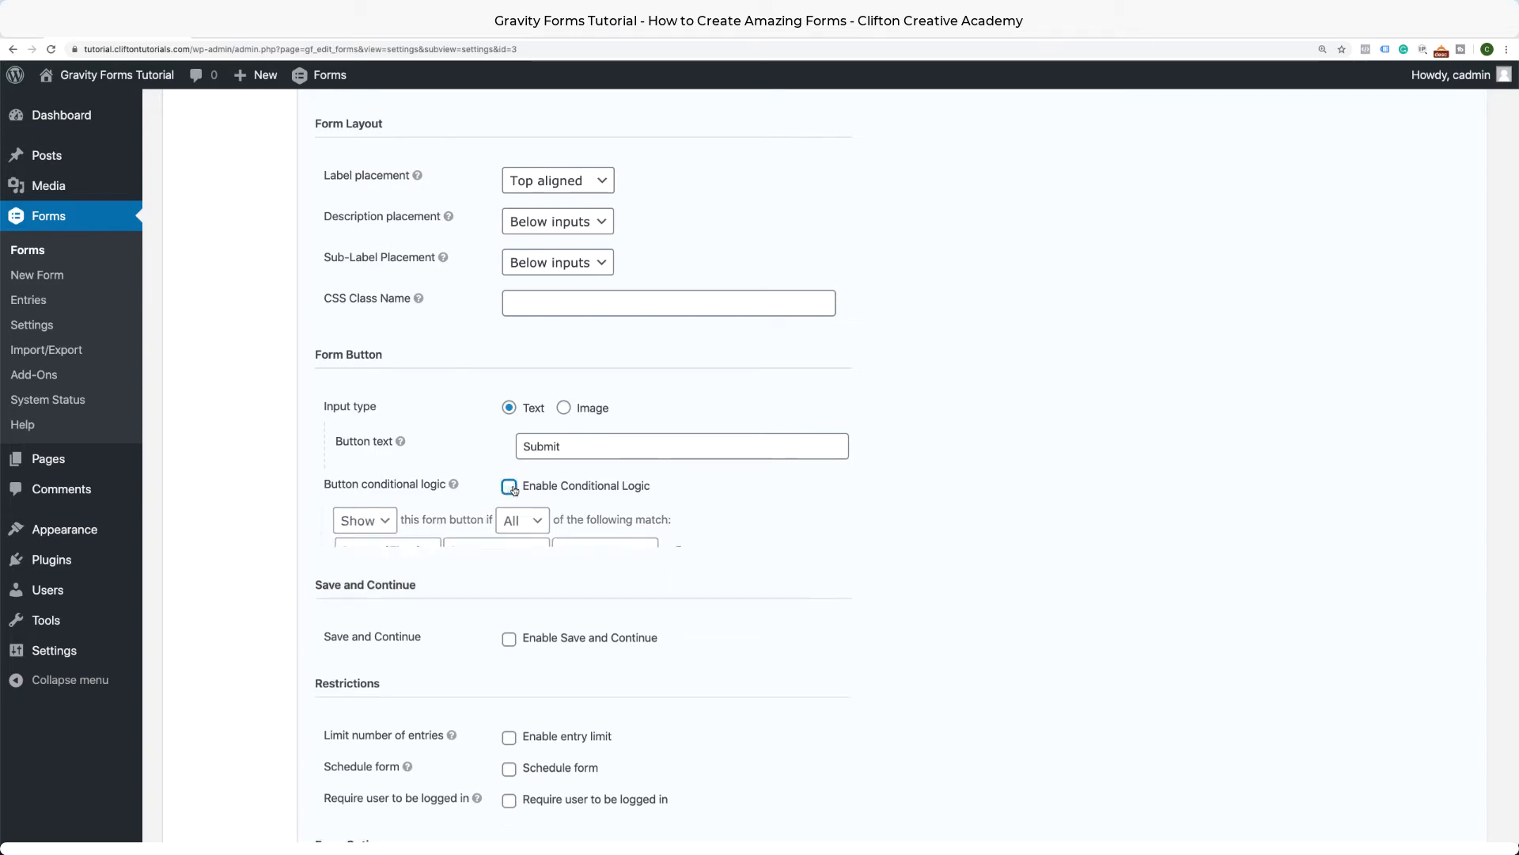
scroll(507, 544, "down", 1)
scroll(508, 548, "down", 3)
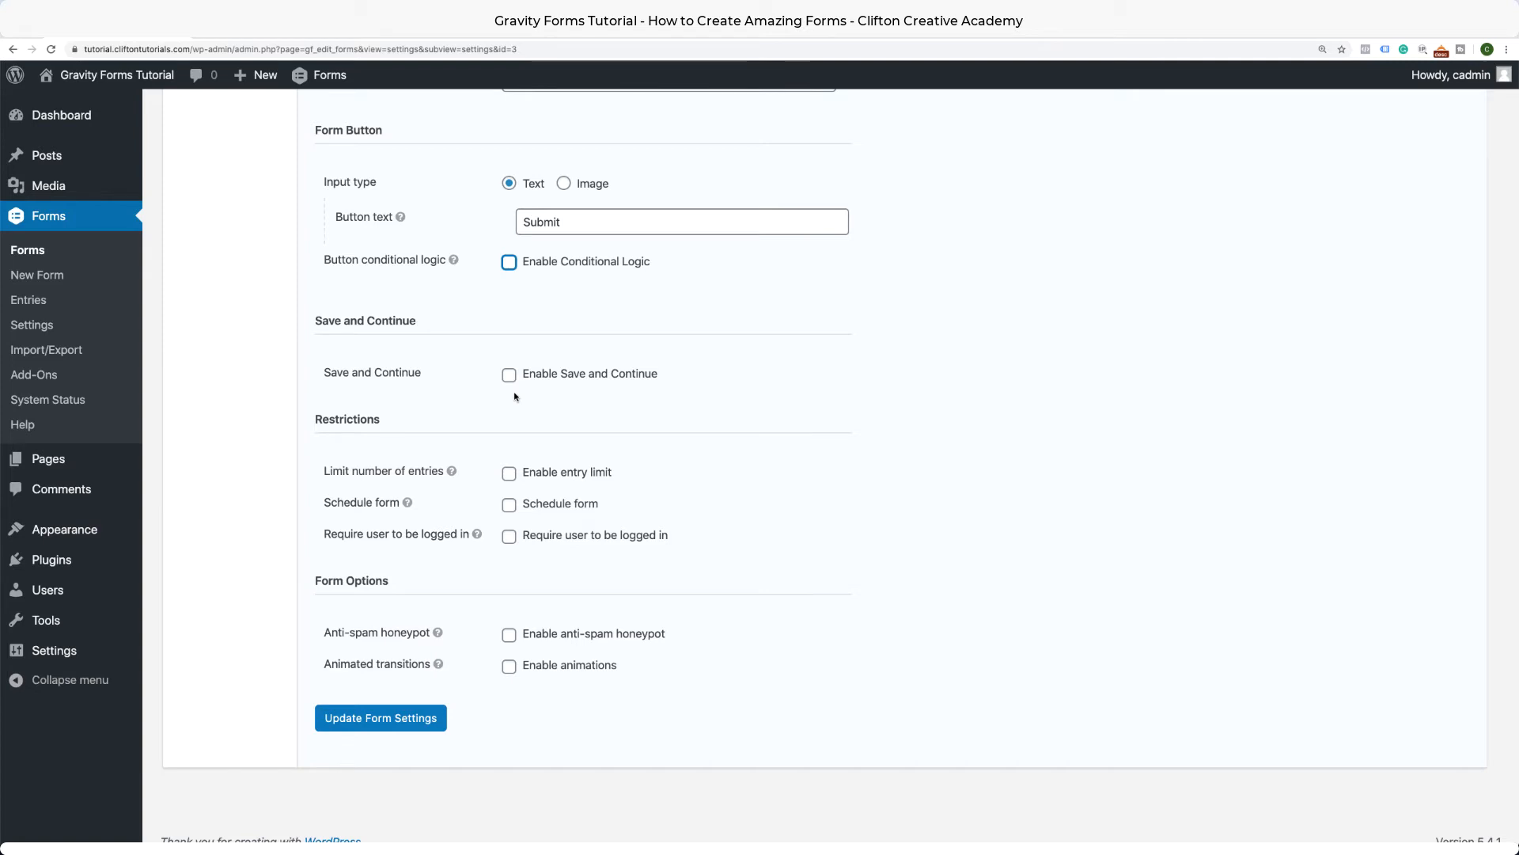
Try scheduling the form from 05/04/2020 to 05/21/2020, then leave scheduling off.
scroll(515, 396, "down", 1)
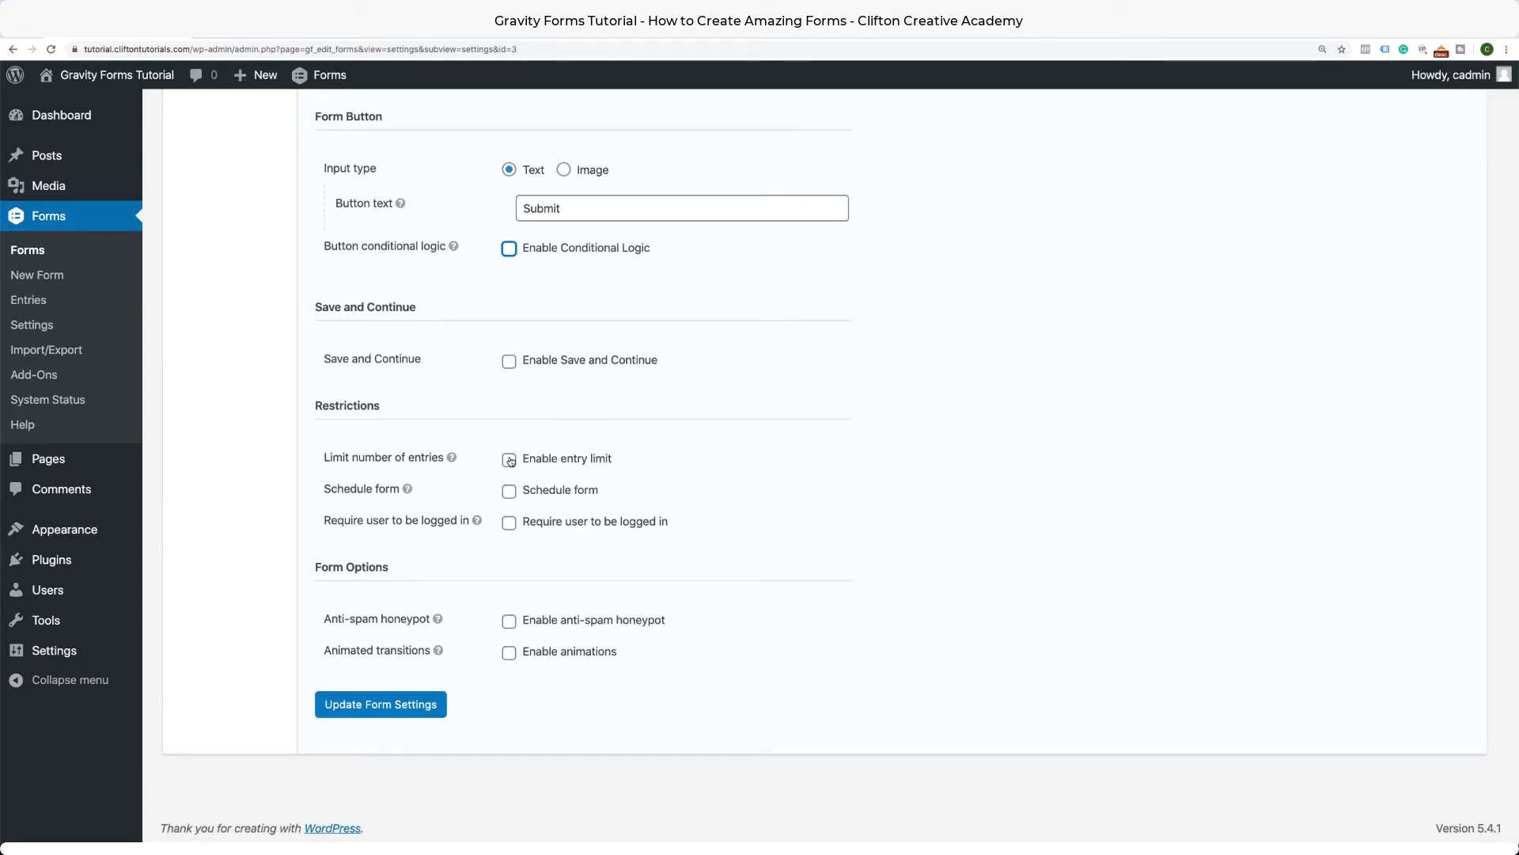
left_click(509, 491)
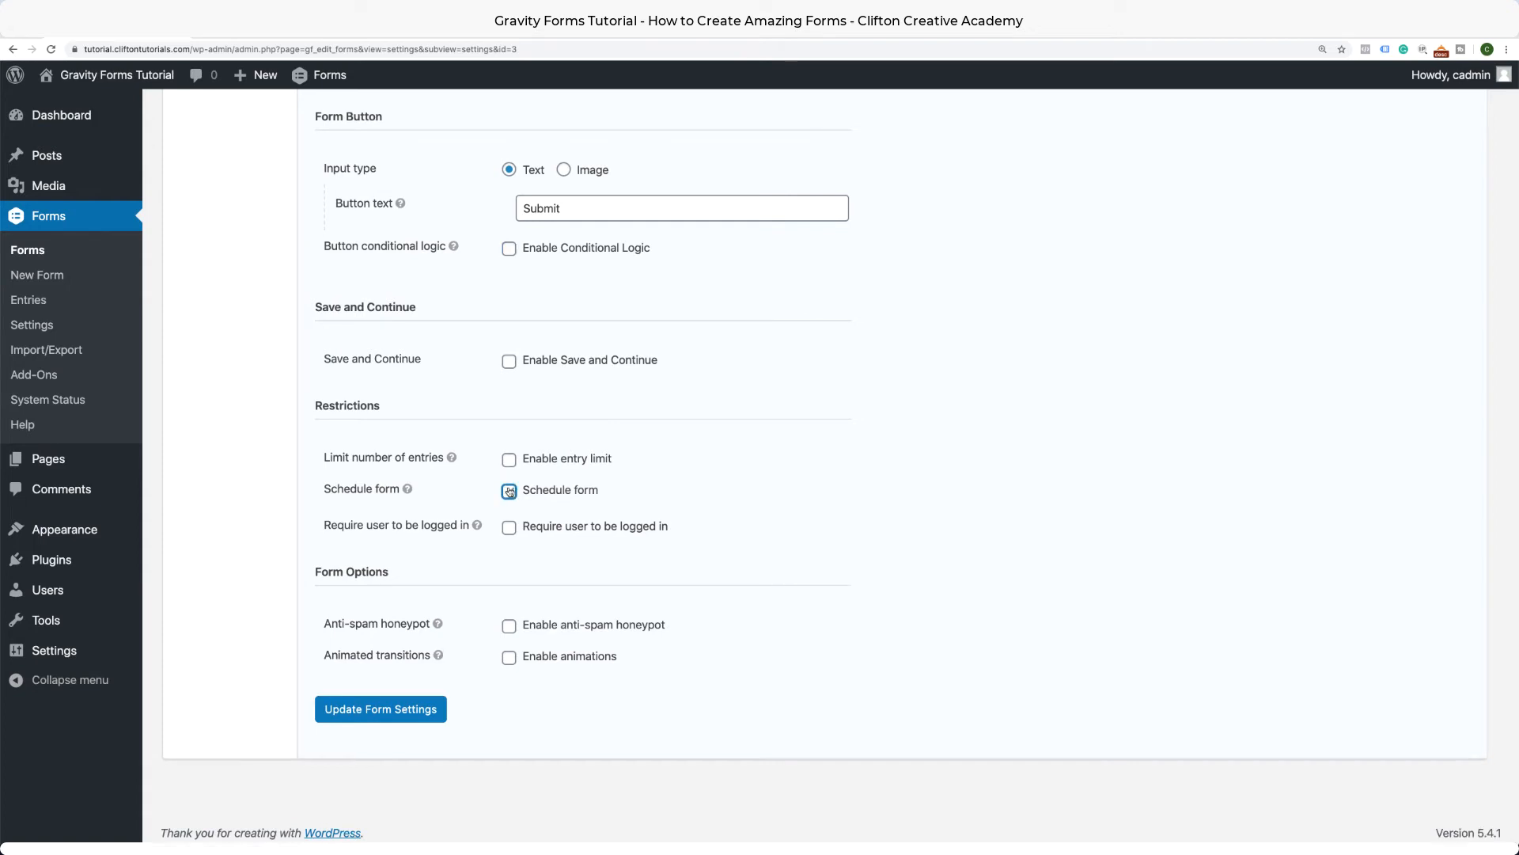
left_click(545, 528)
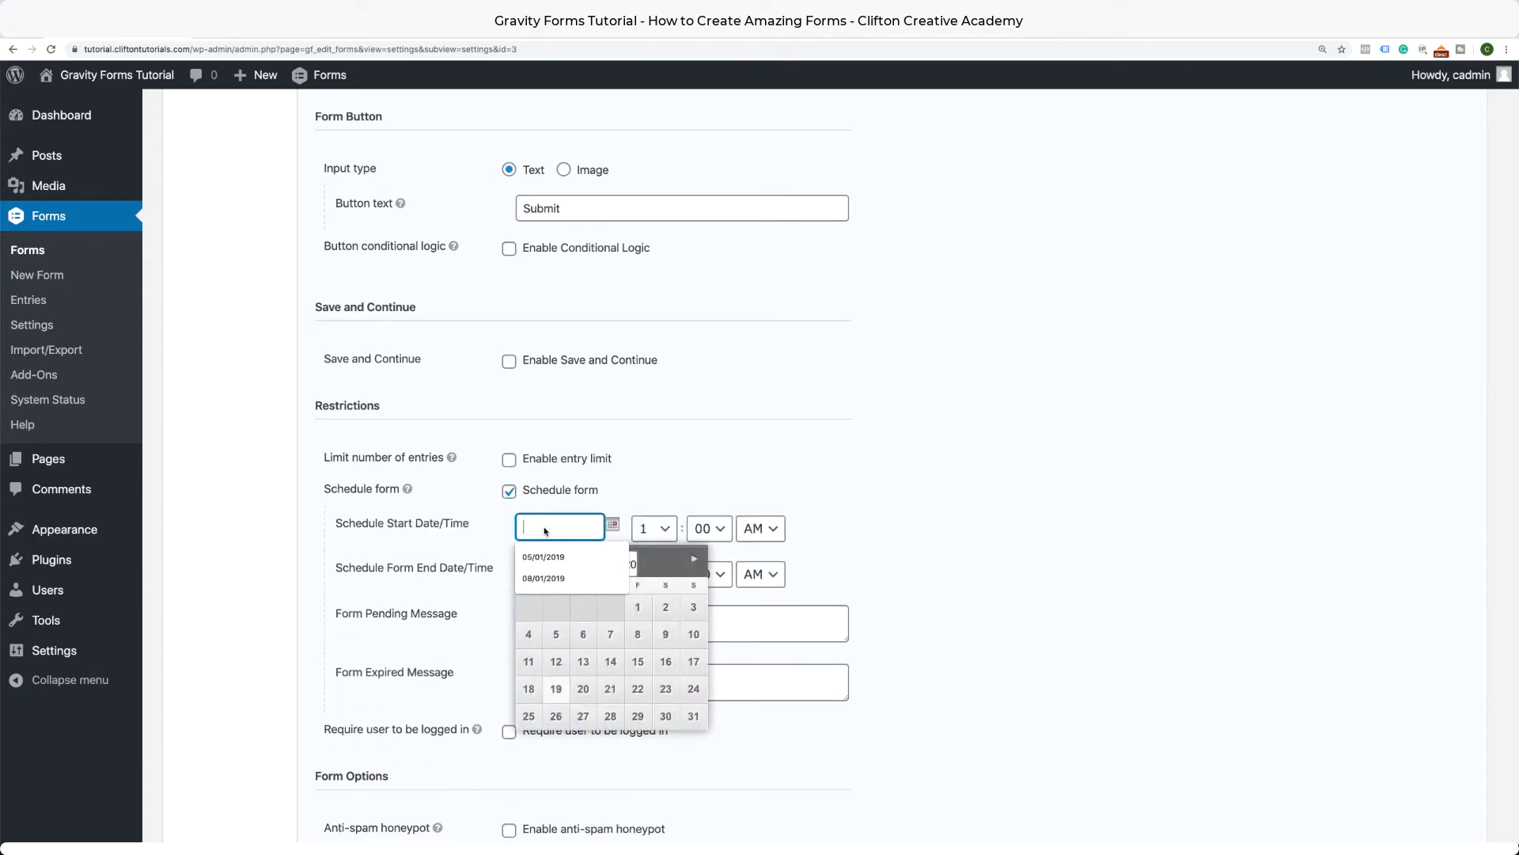
left_click(531, 632)
left_click(543, 577)
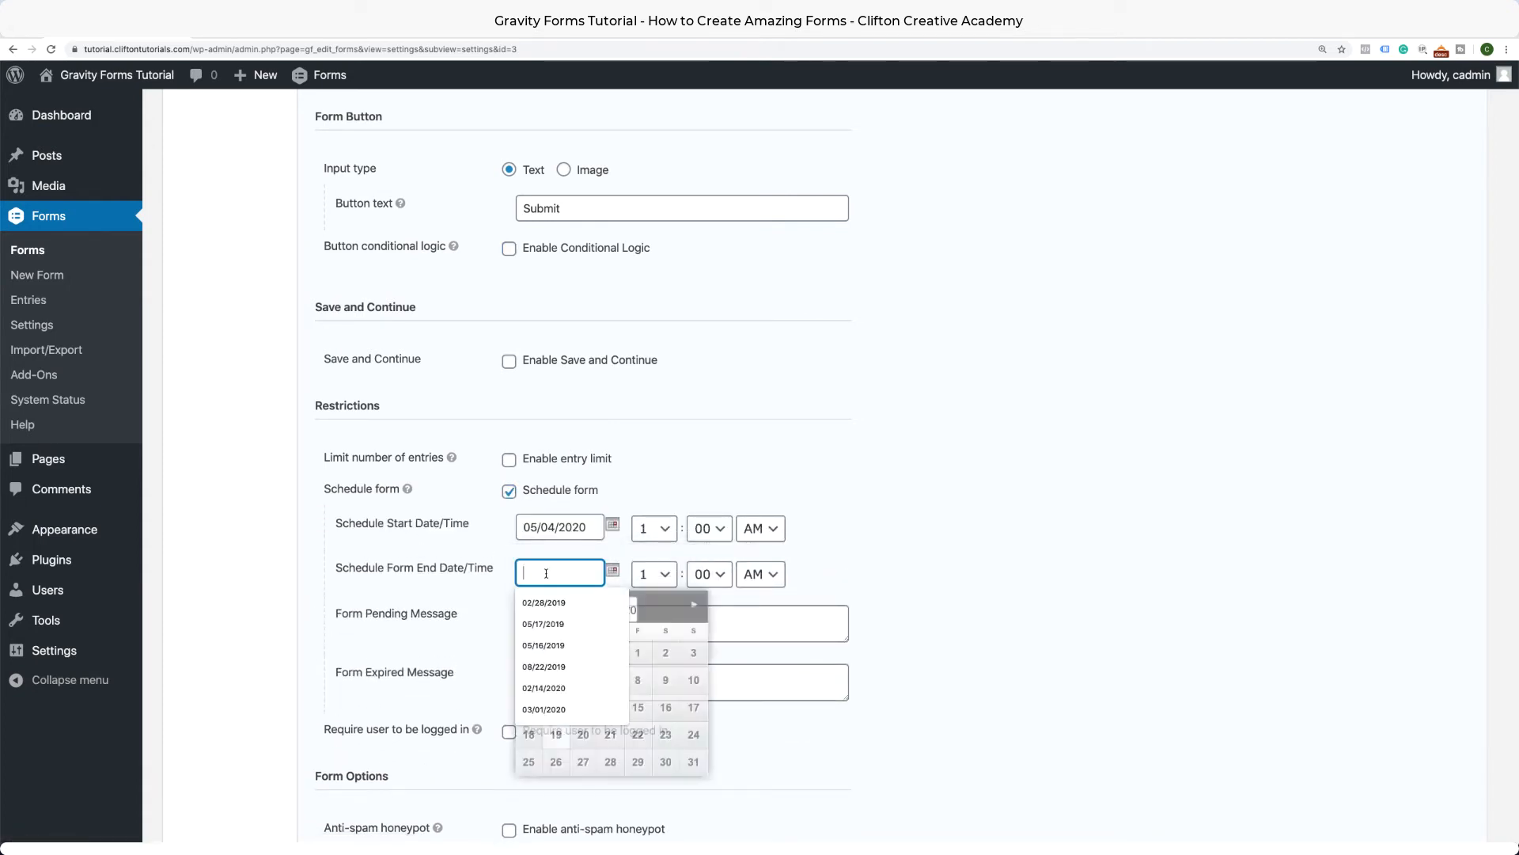
left_click(606, 743)
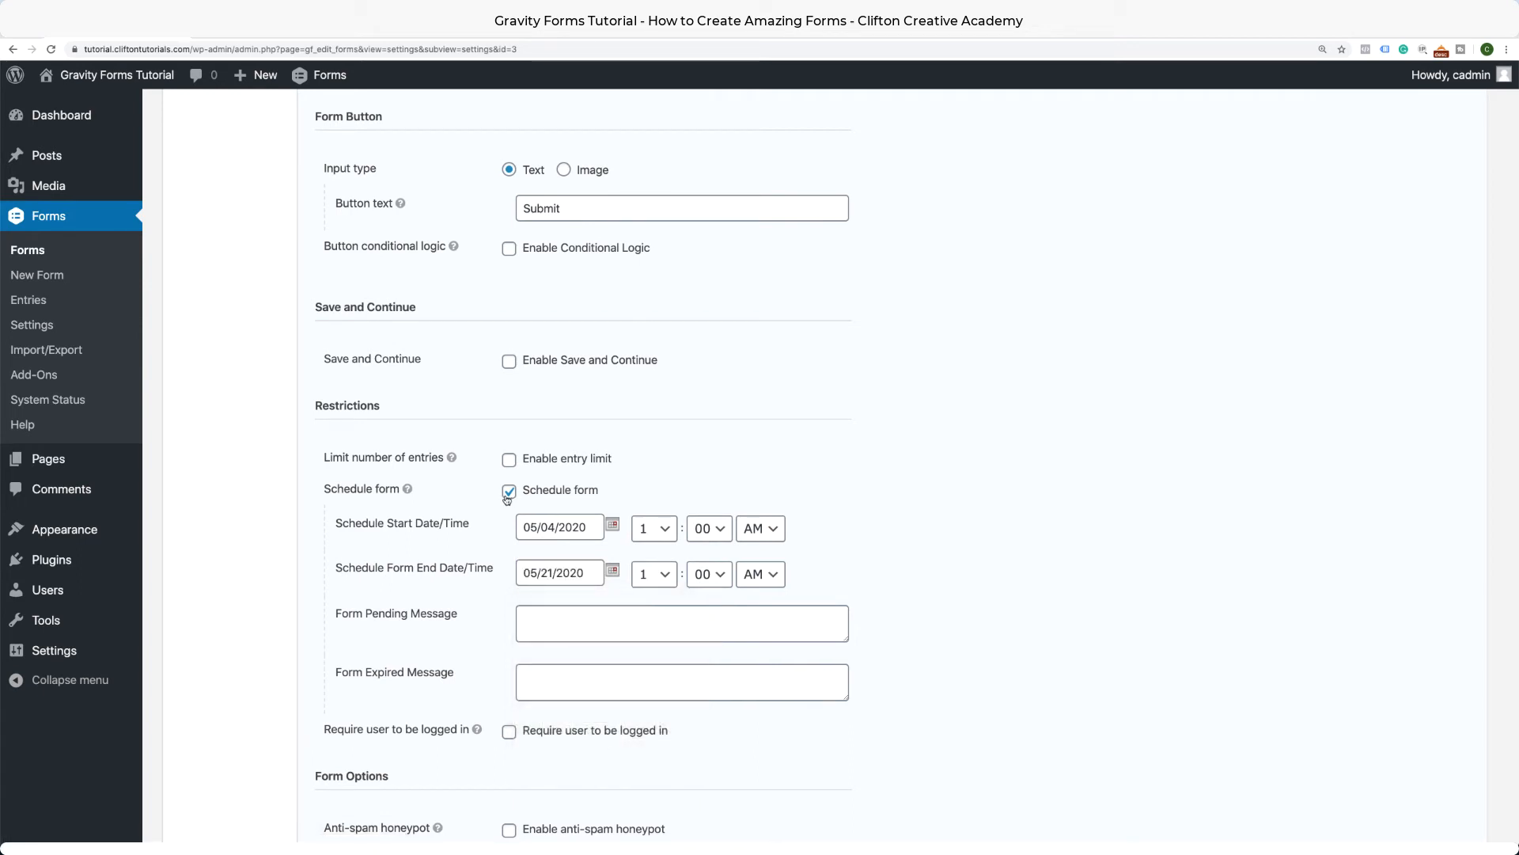
left_click(509, 490)
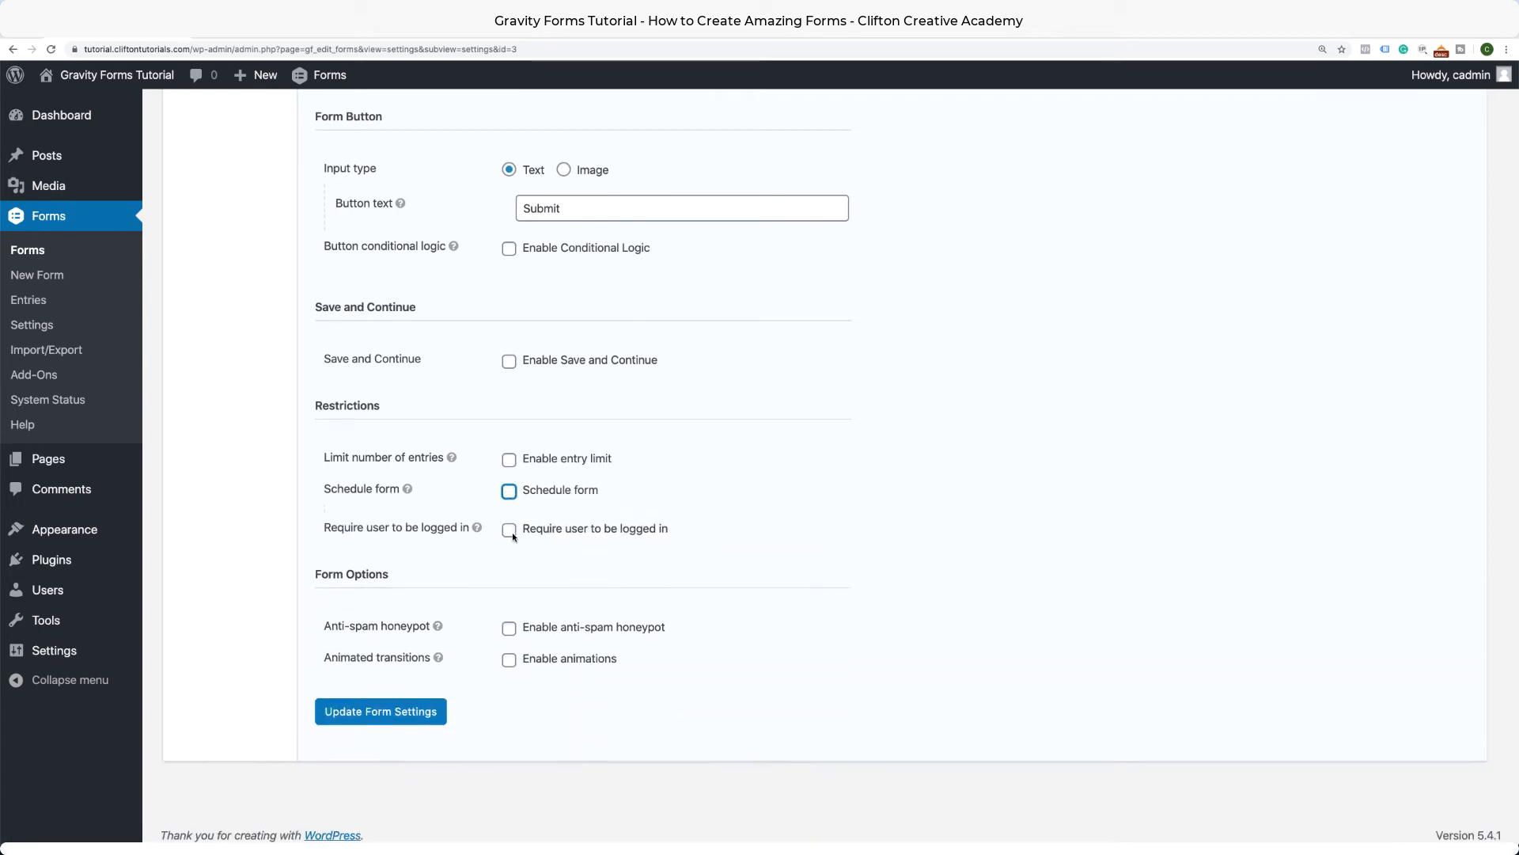
Enable the anti-spam honeypot and save the form settings.
left_click(511, 630)
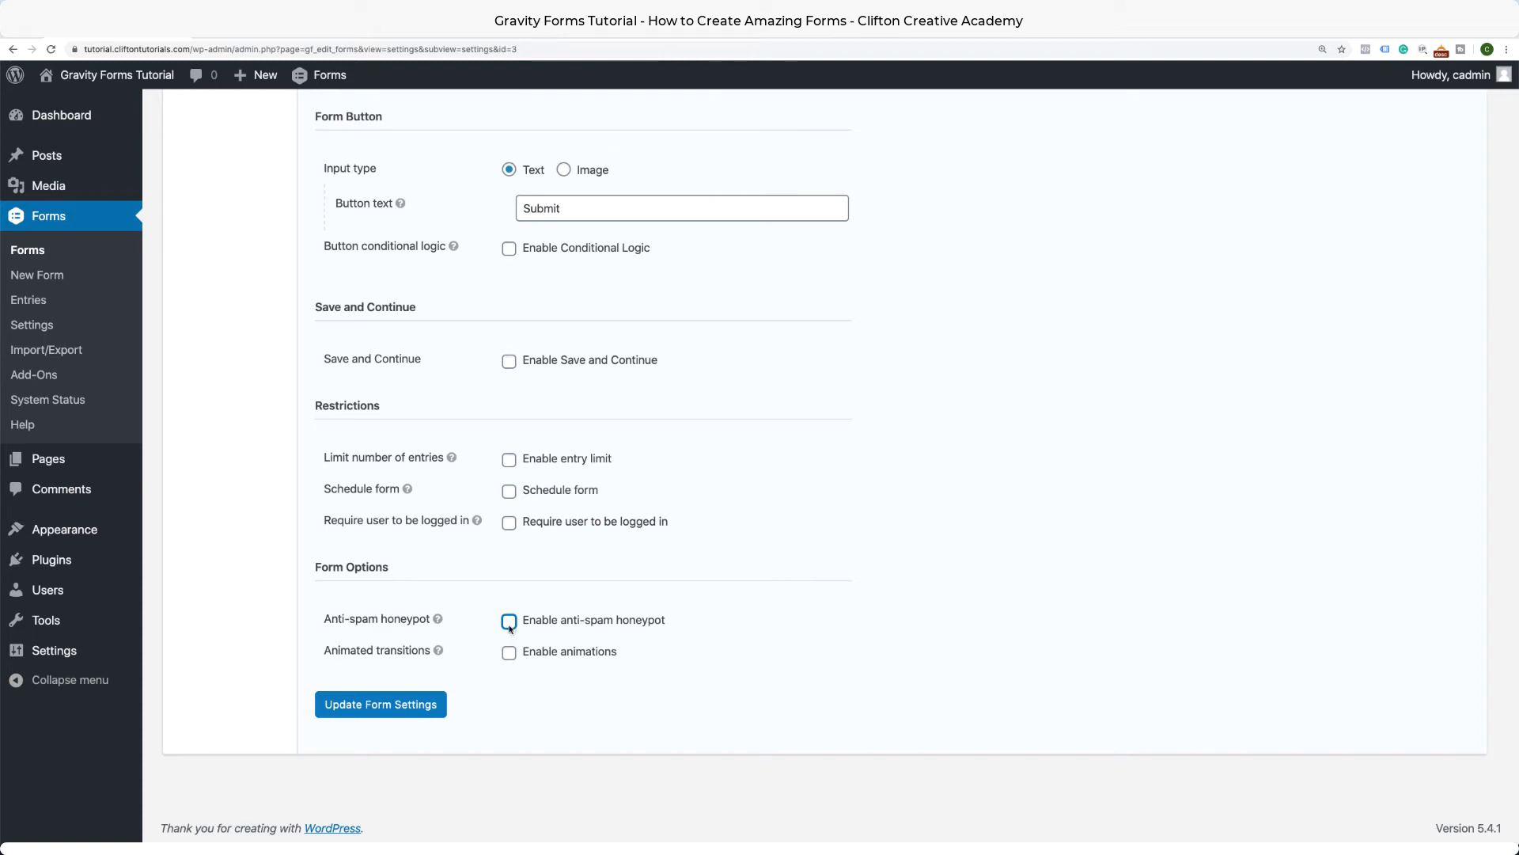
left_click(420, 705)
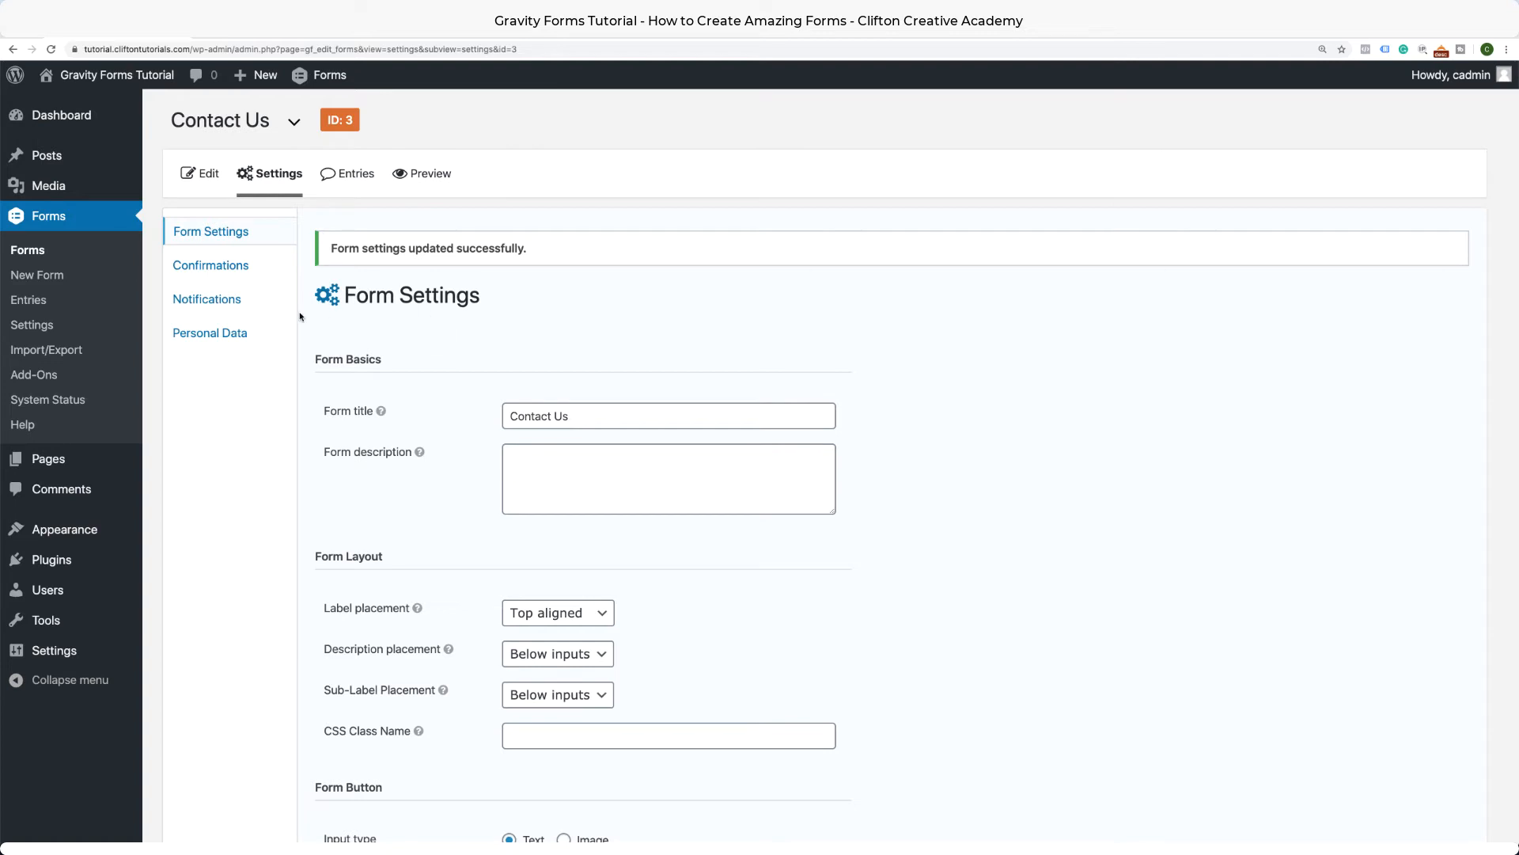
left_click(238, 268)
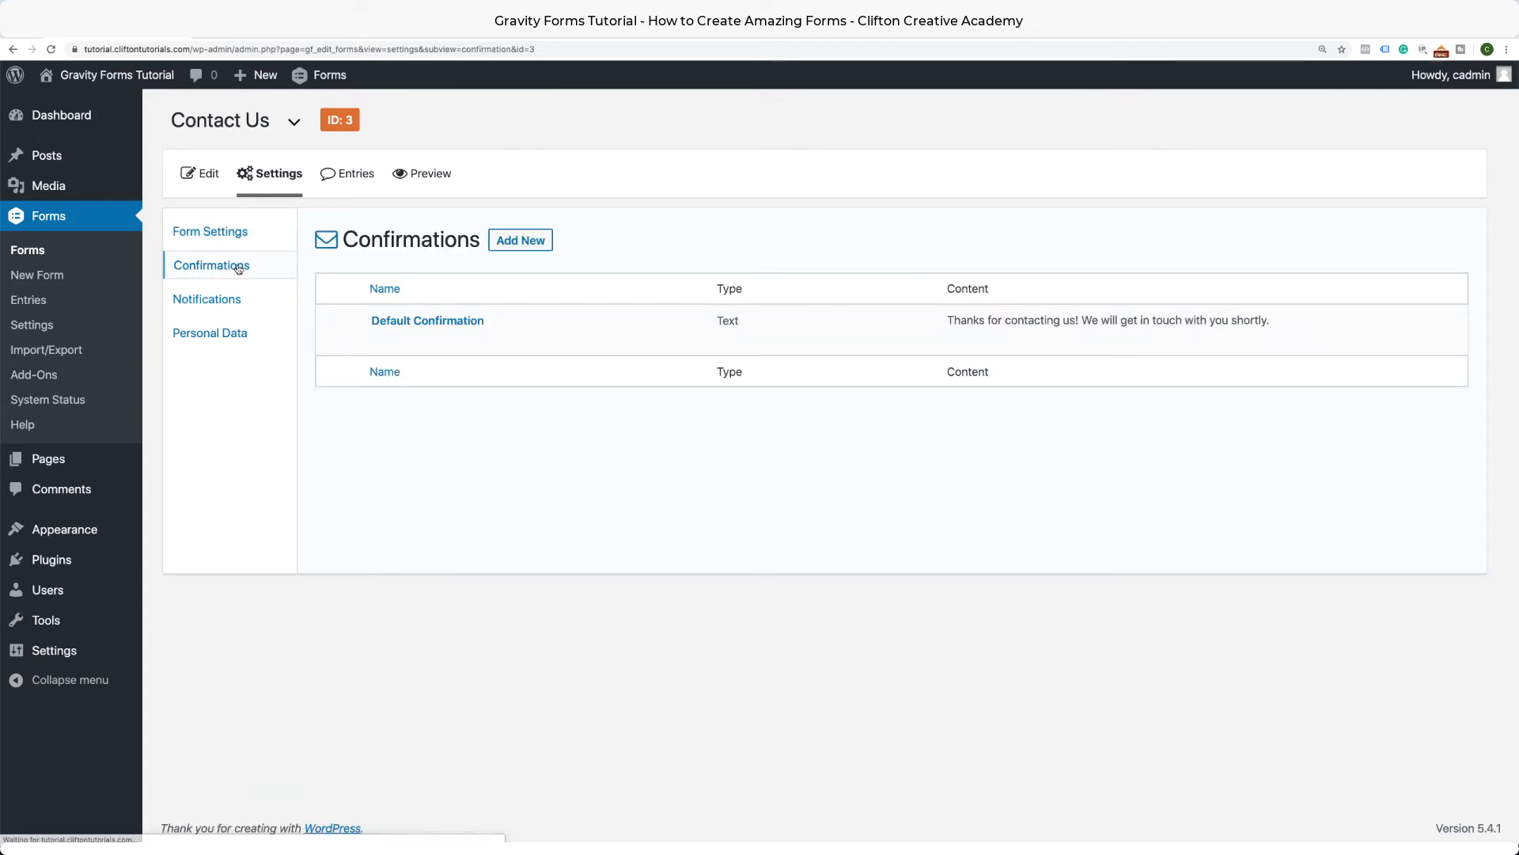
Try Page and Redirect for the Default Confirmation, keep Text, then go to Notifications.
mouse_move(379, 357)
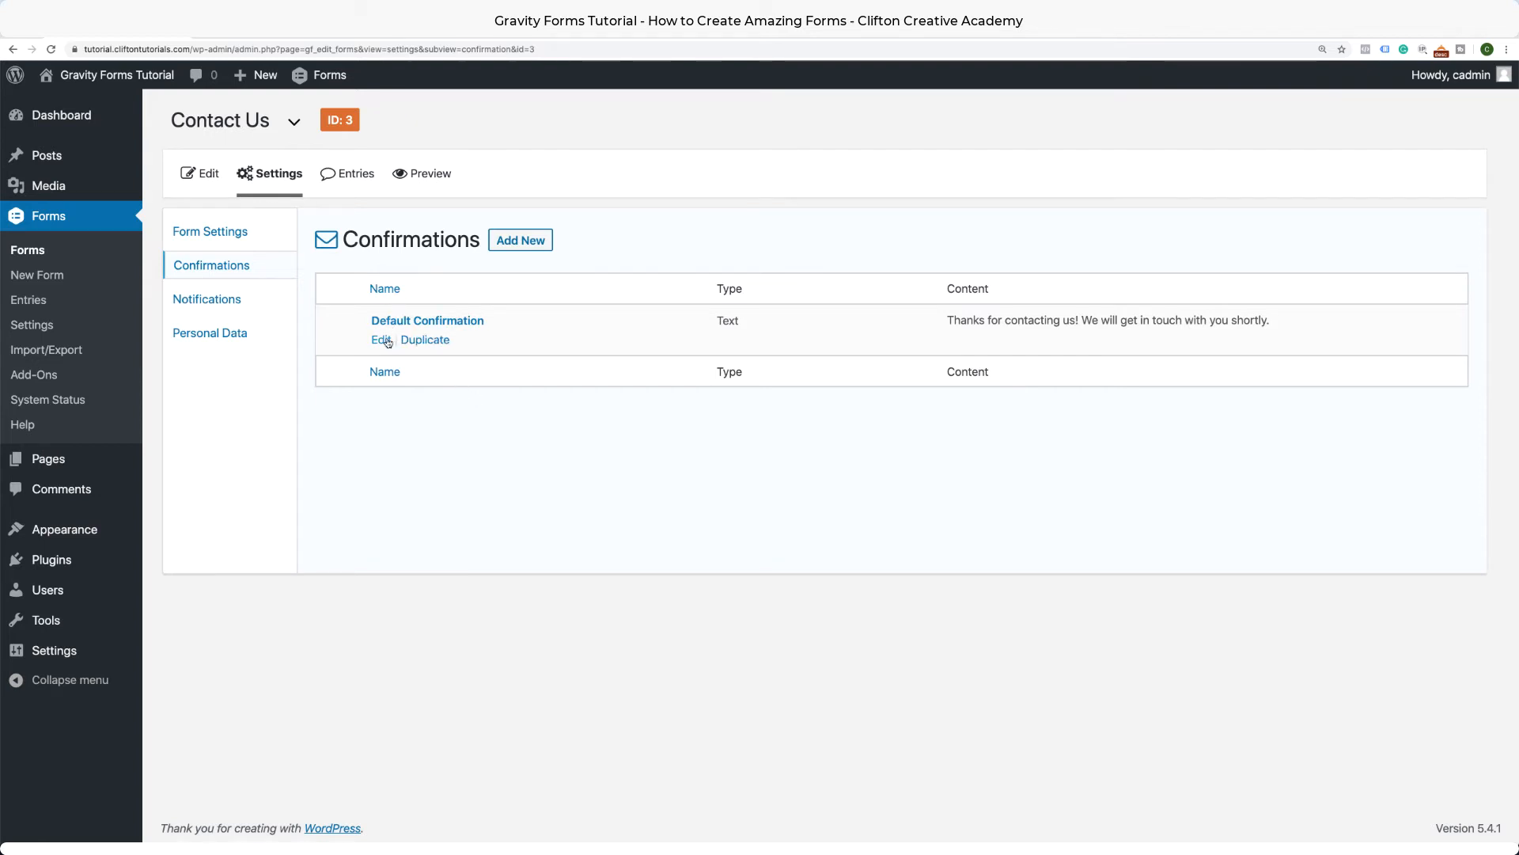
left_click(388, 342)
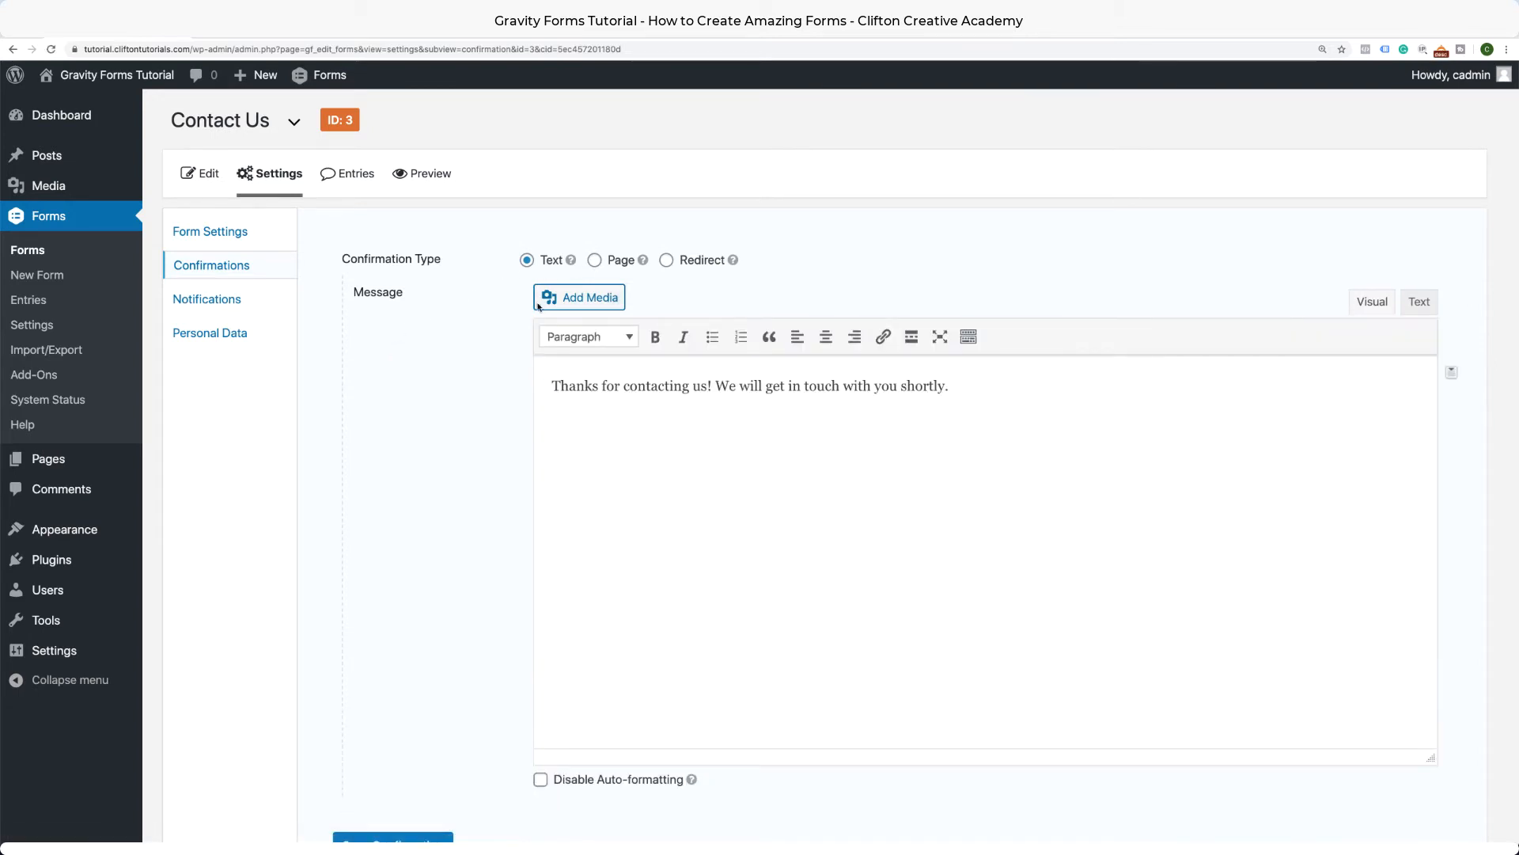
triple_click(567, 389)
left_click(1079, 414)
left_click(596, 261)
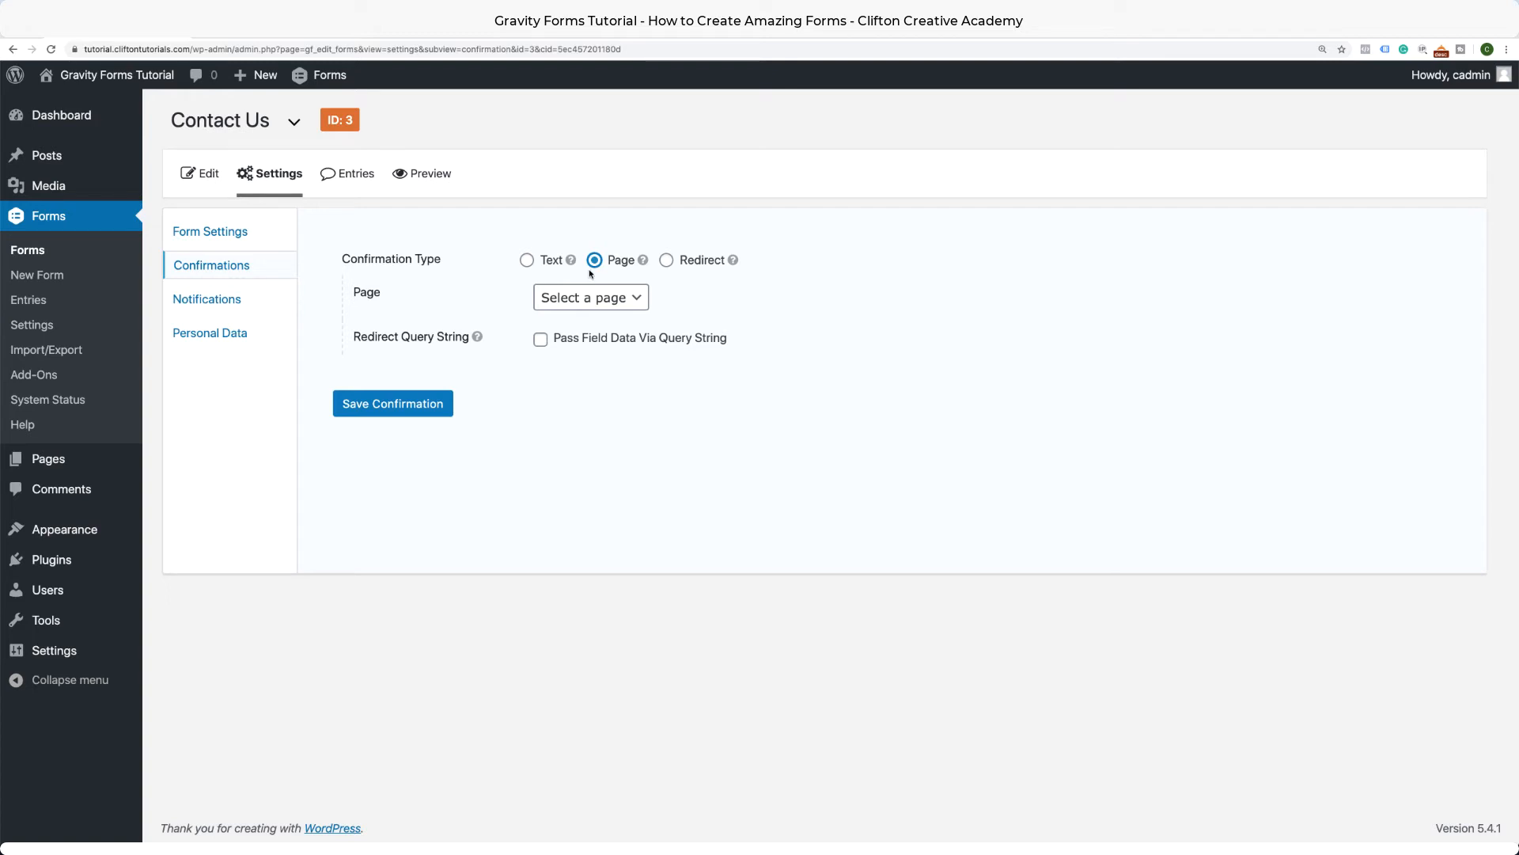
left_click(667, 261)
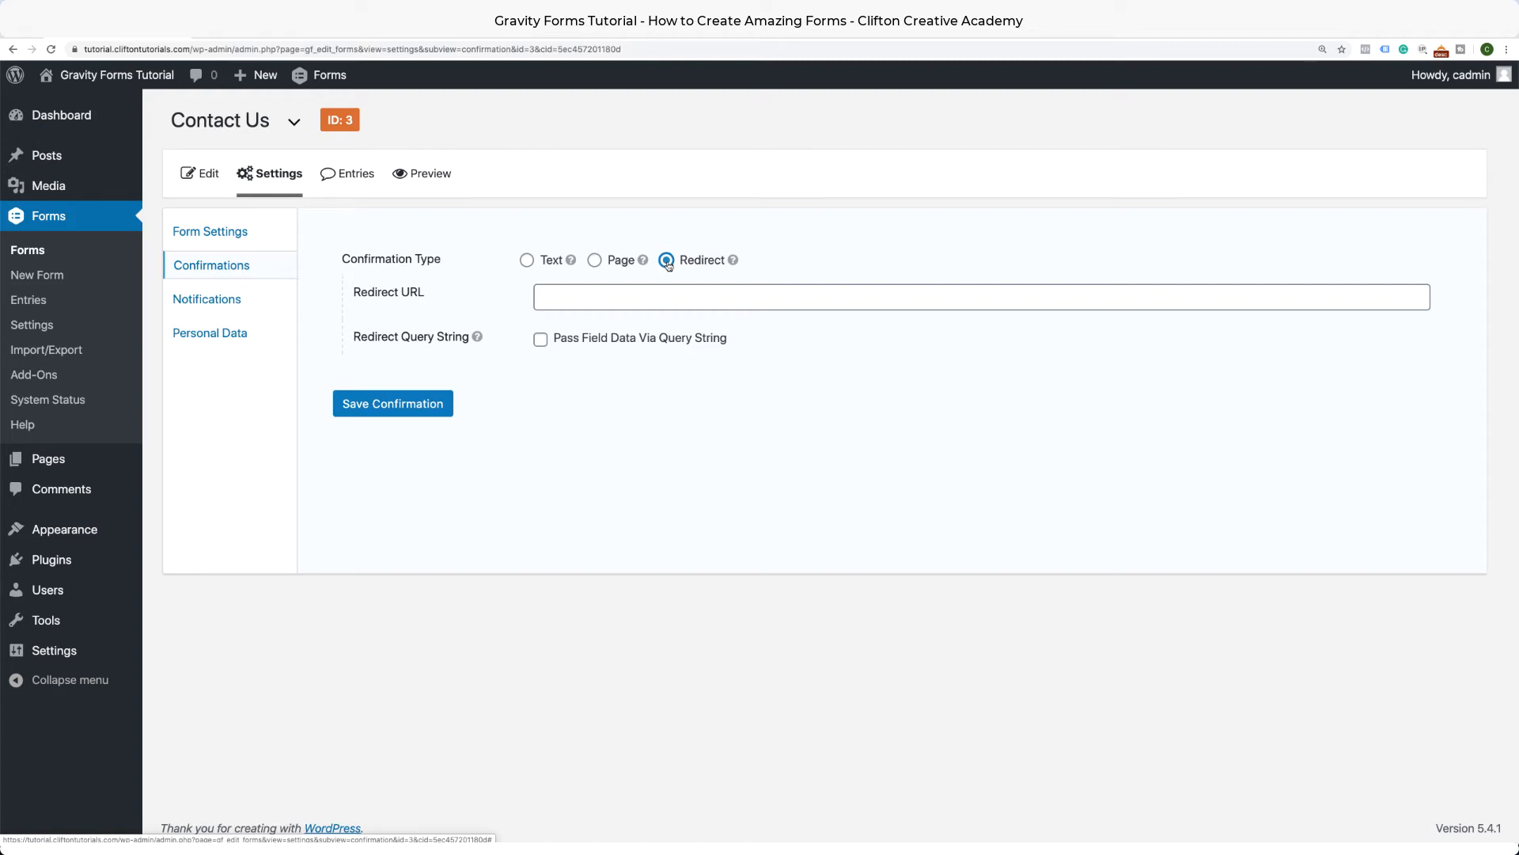
left_click(528, 262)
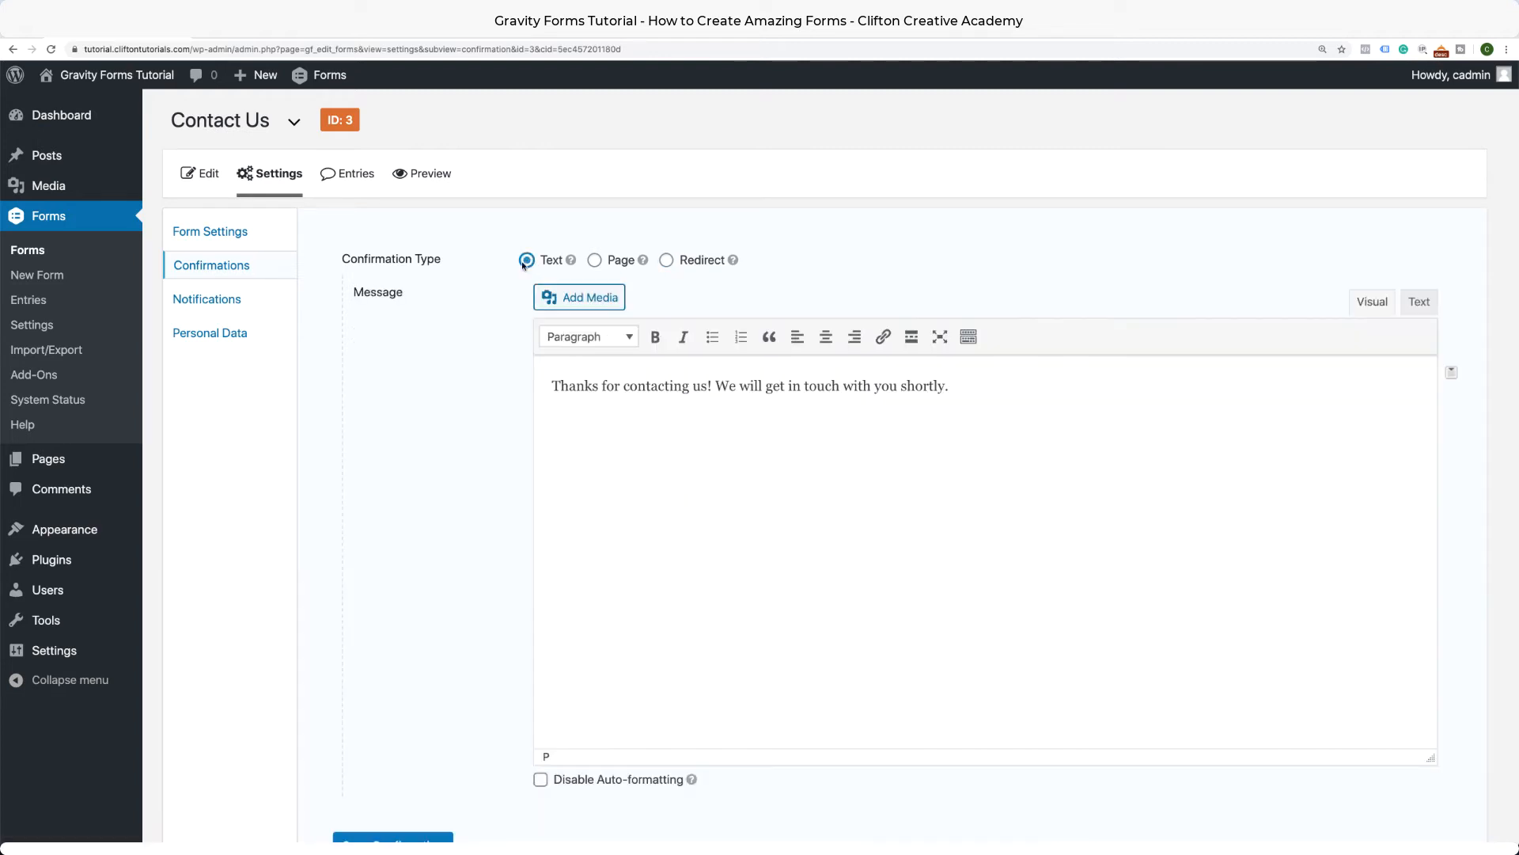
left_click(208, 300)
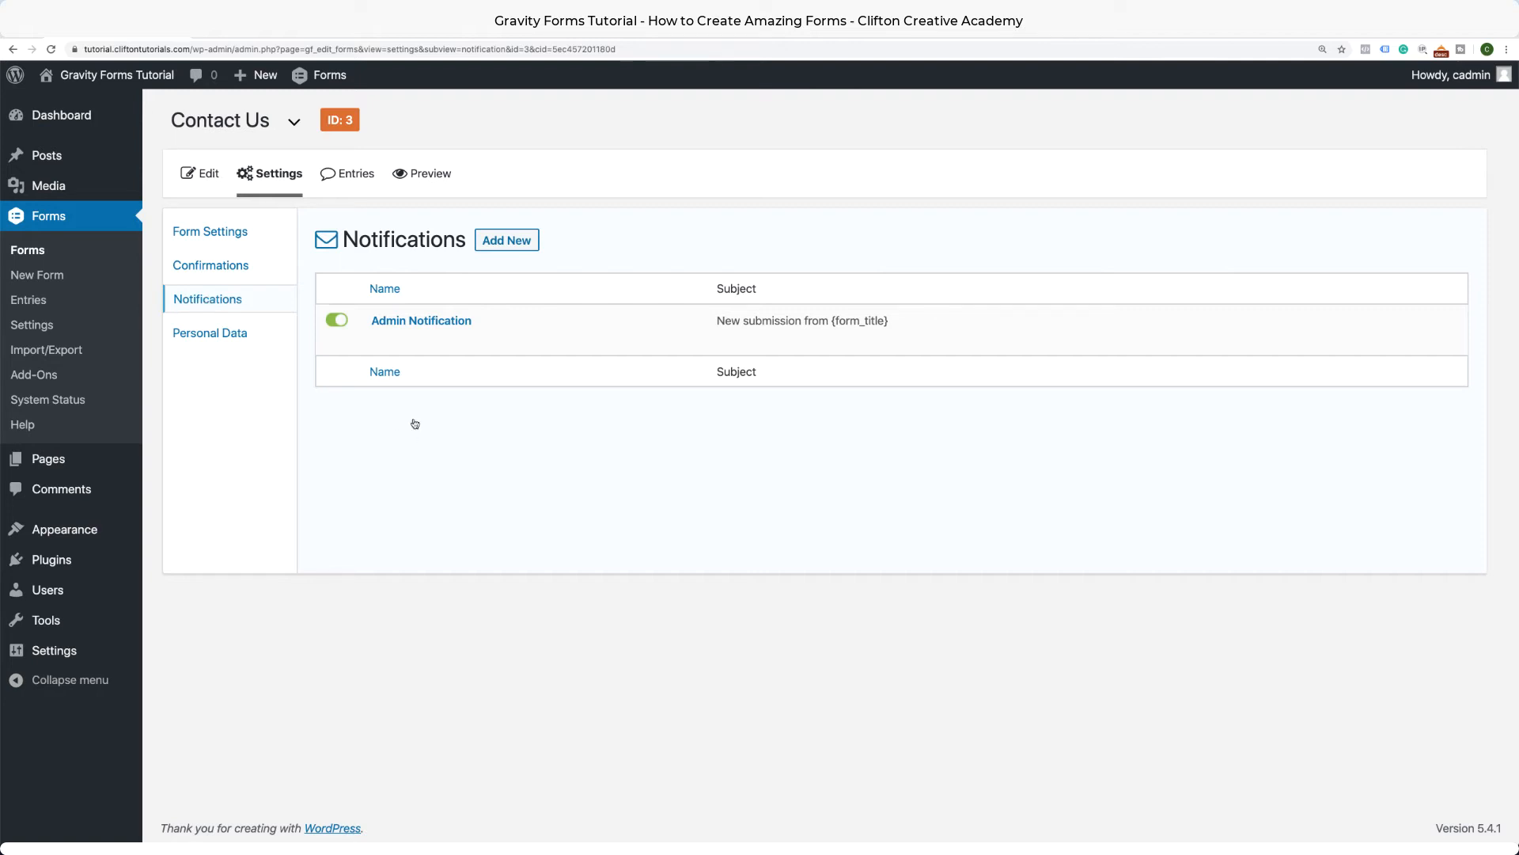
Open the Admin Notification and review its recipient, sender name and reply-to settings.
left_click(384, 346)
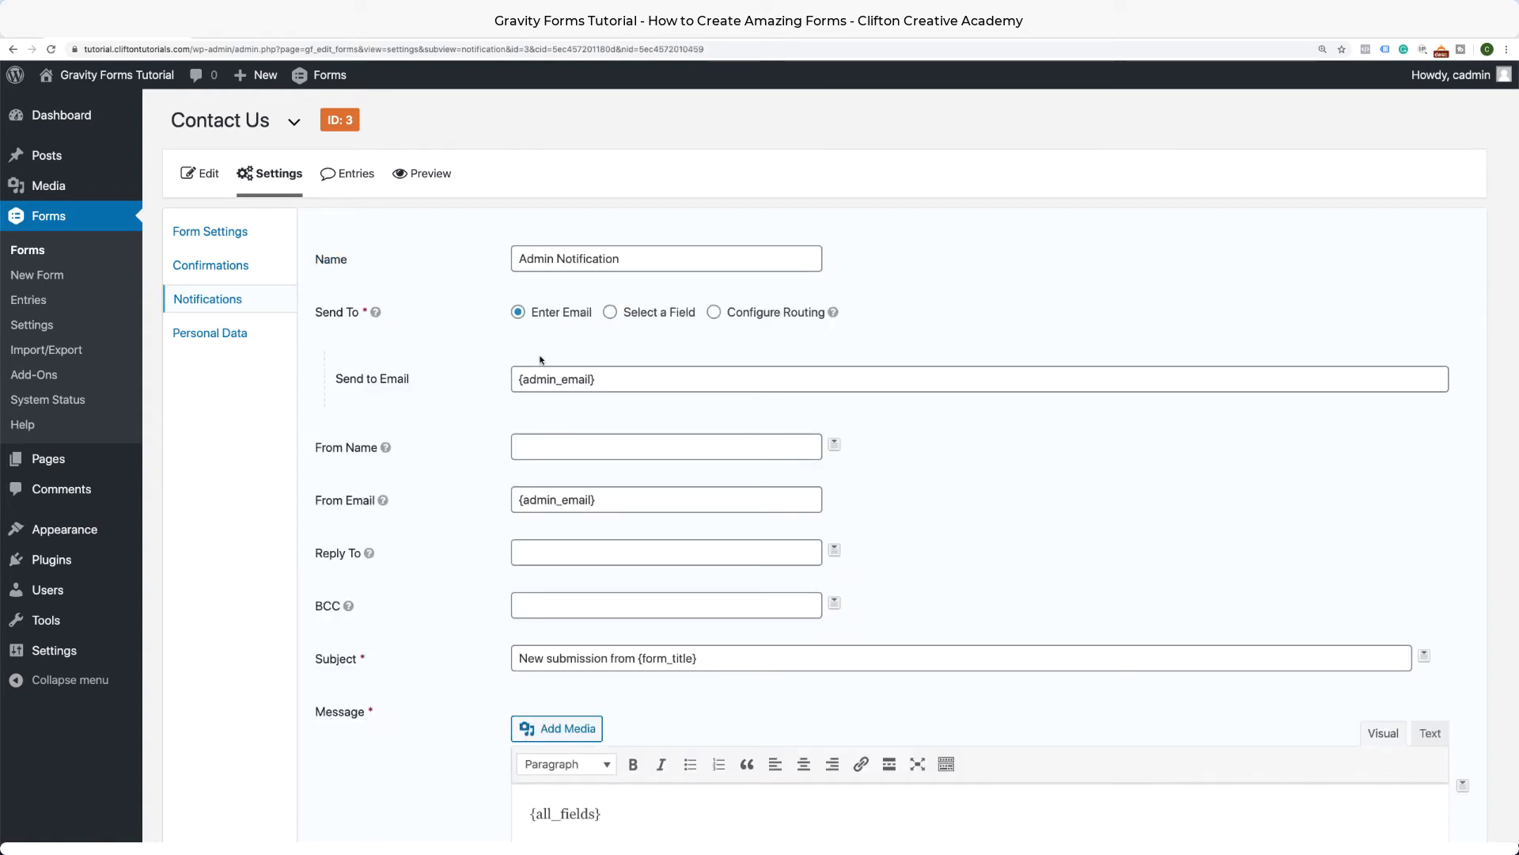
left_click_drag(617, 382, 525, 369)
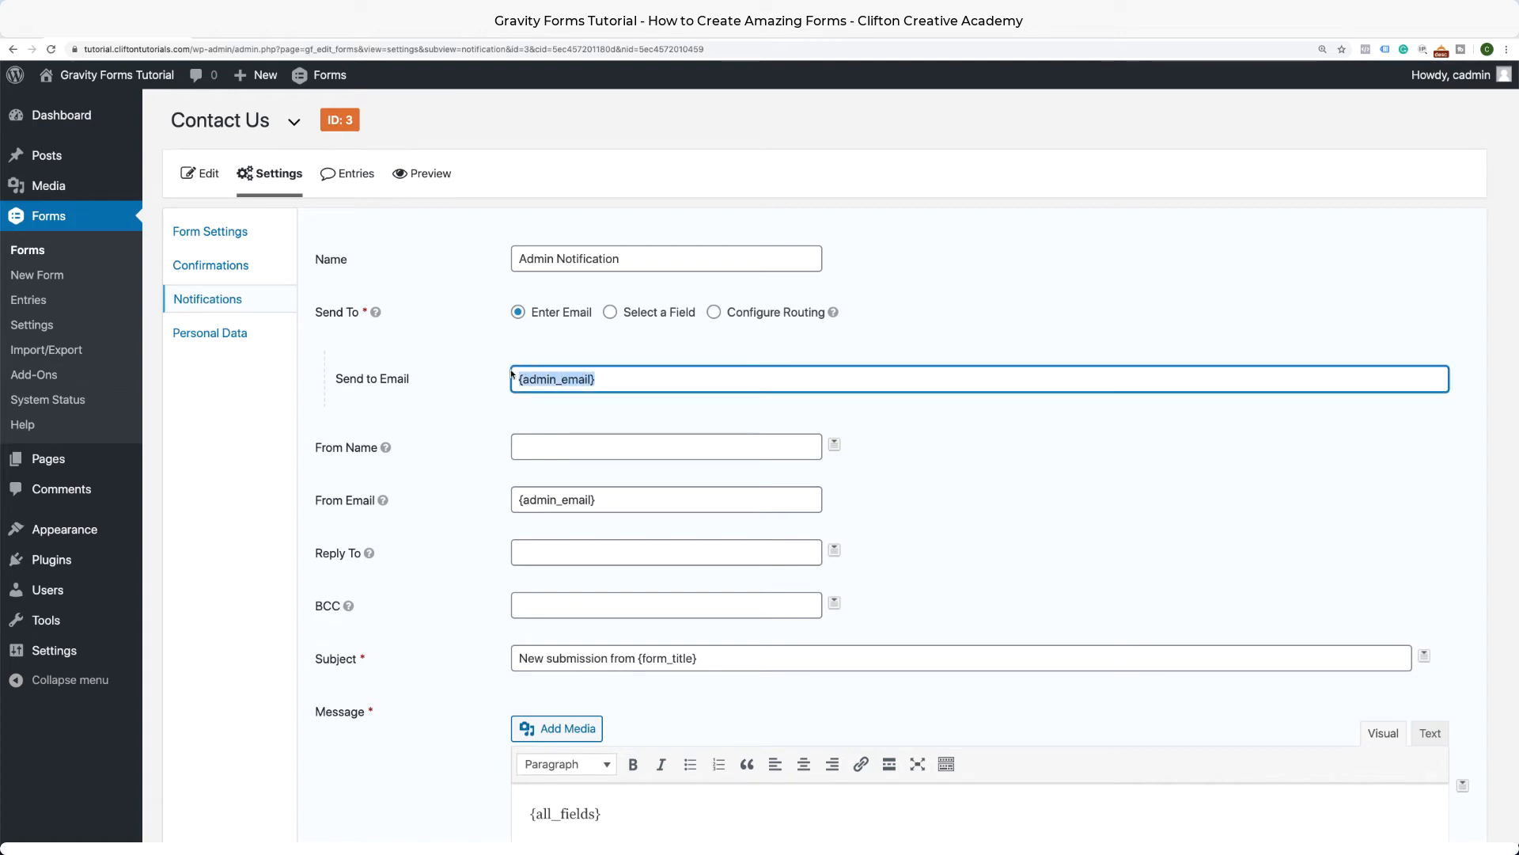
left_click(490, 395)
scroll(511, 461, "down", 2)
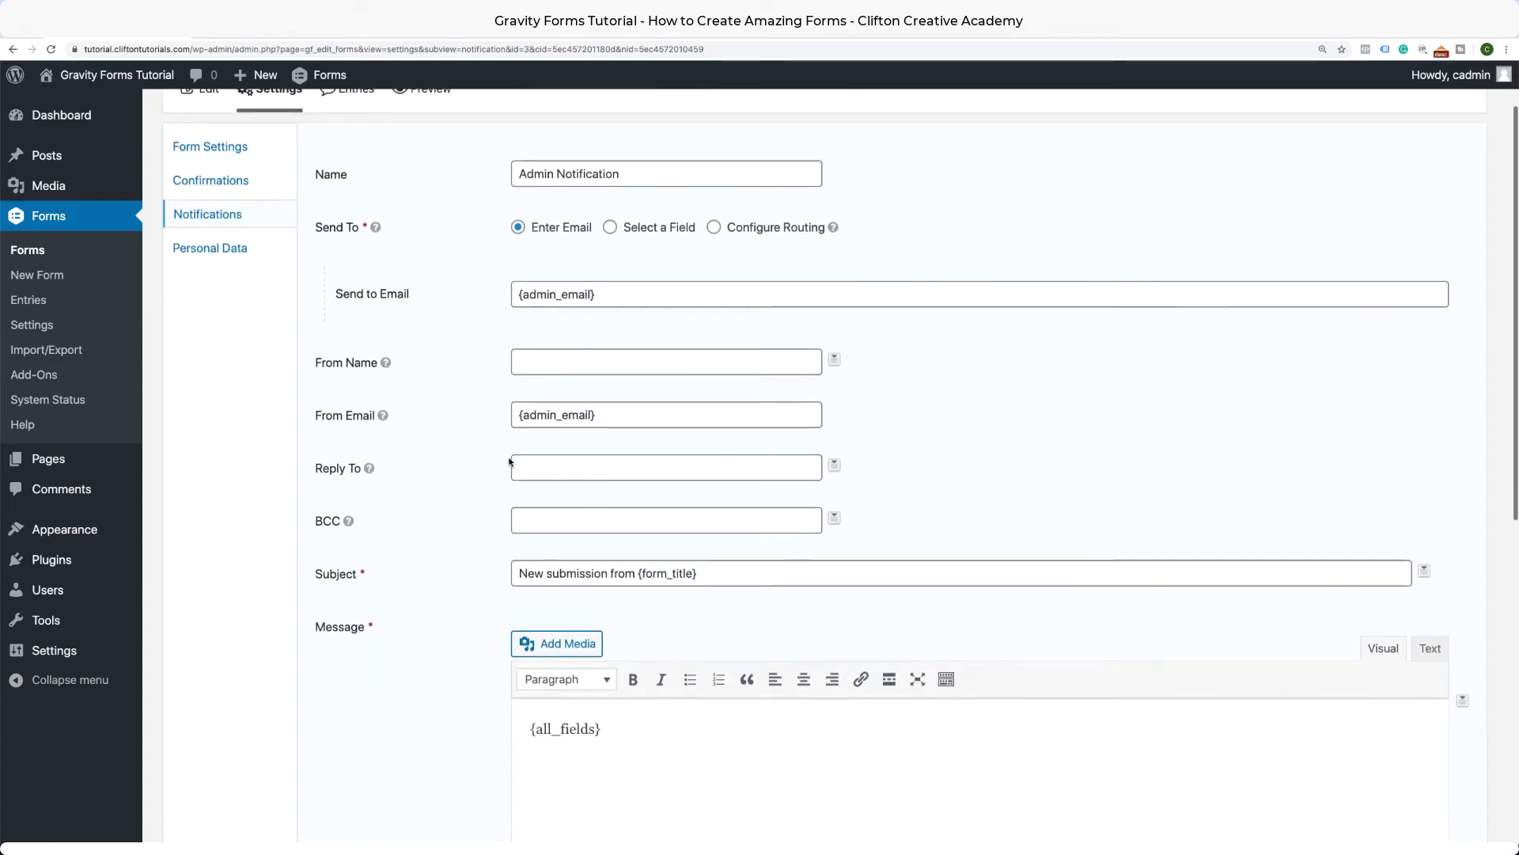
left_click(541, 361)
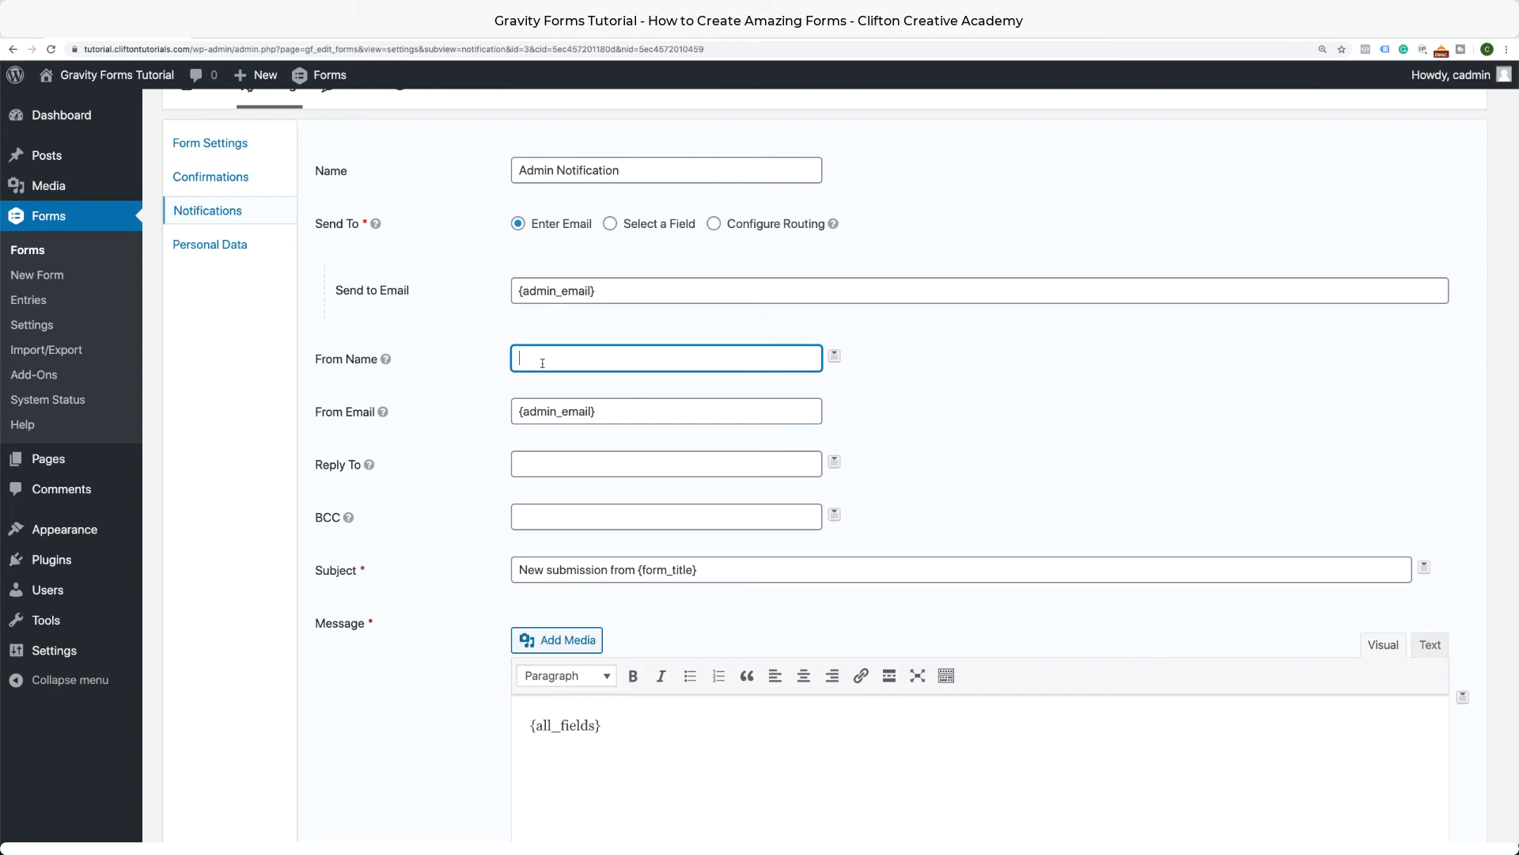
left_click(530, 456)
left_click(521, 533)
scroll(466, 559, "down", 1)
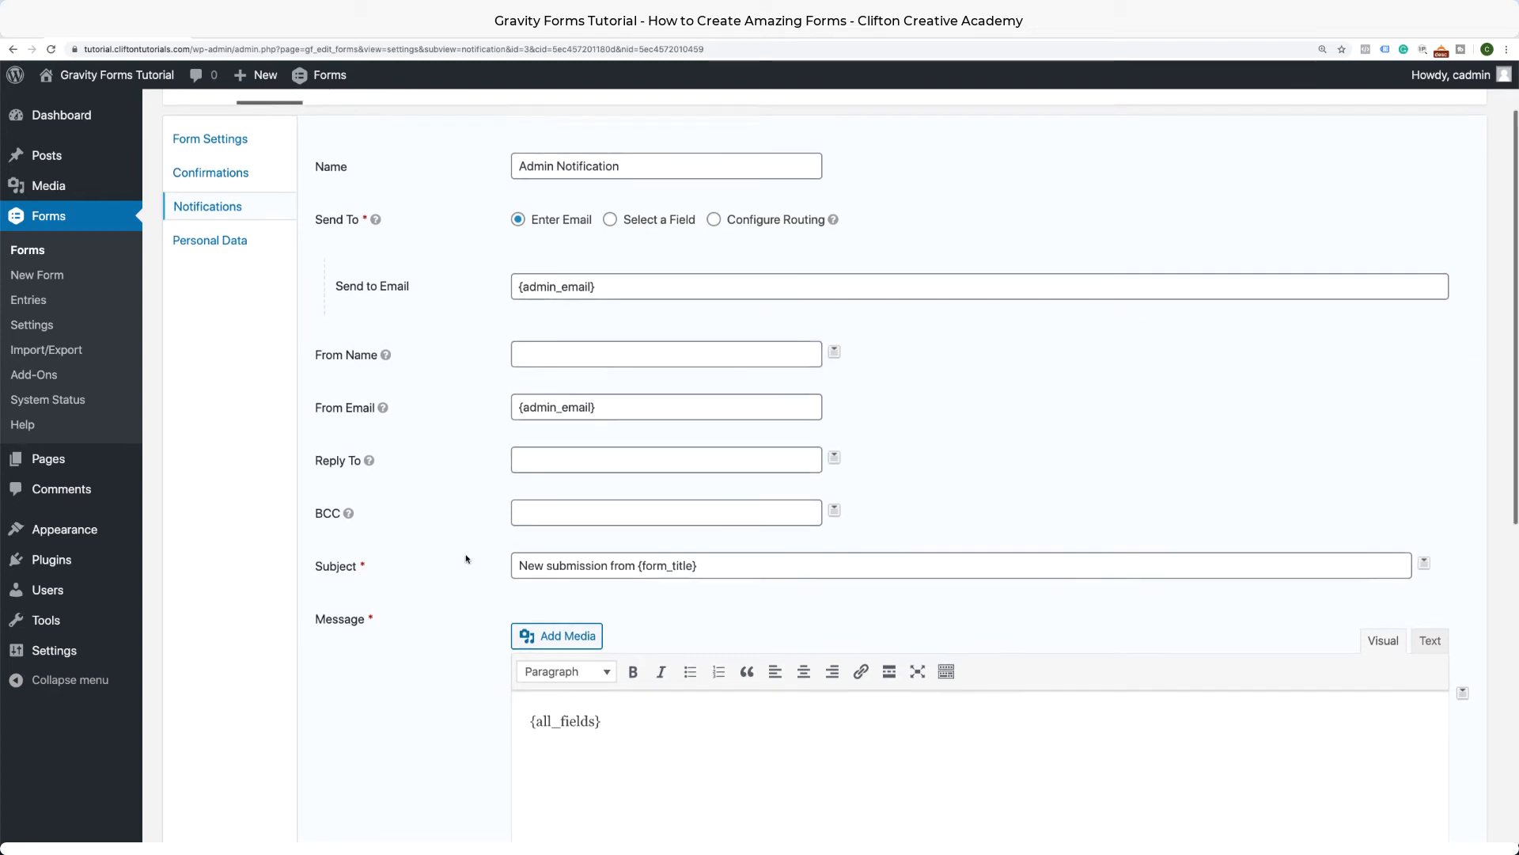
scroll(466, 558, "down", 1)
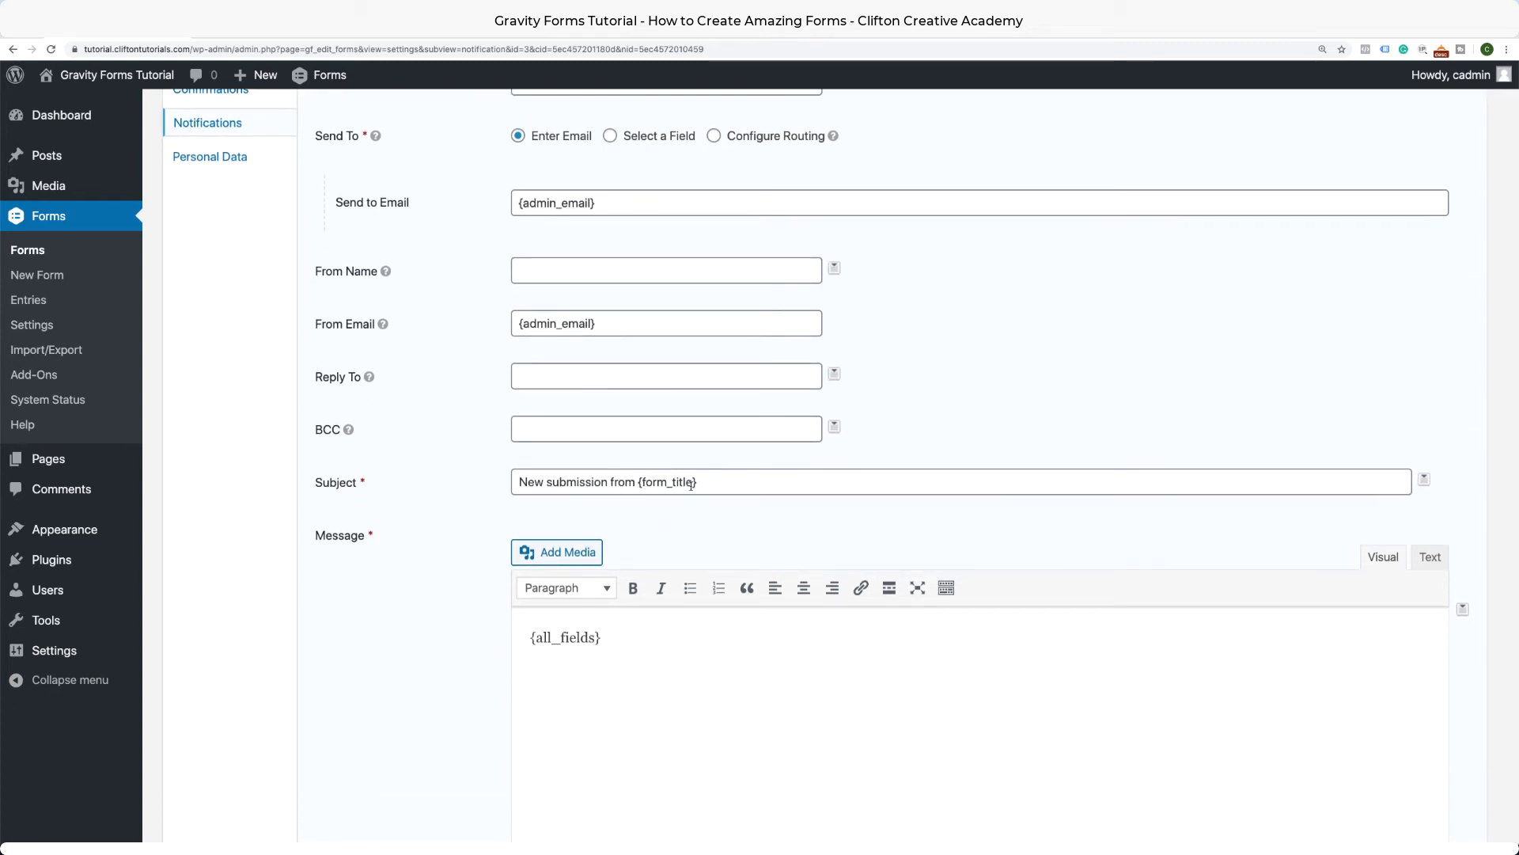
scroll(669, 573, "up", 3)
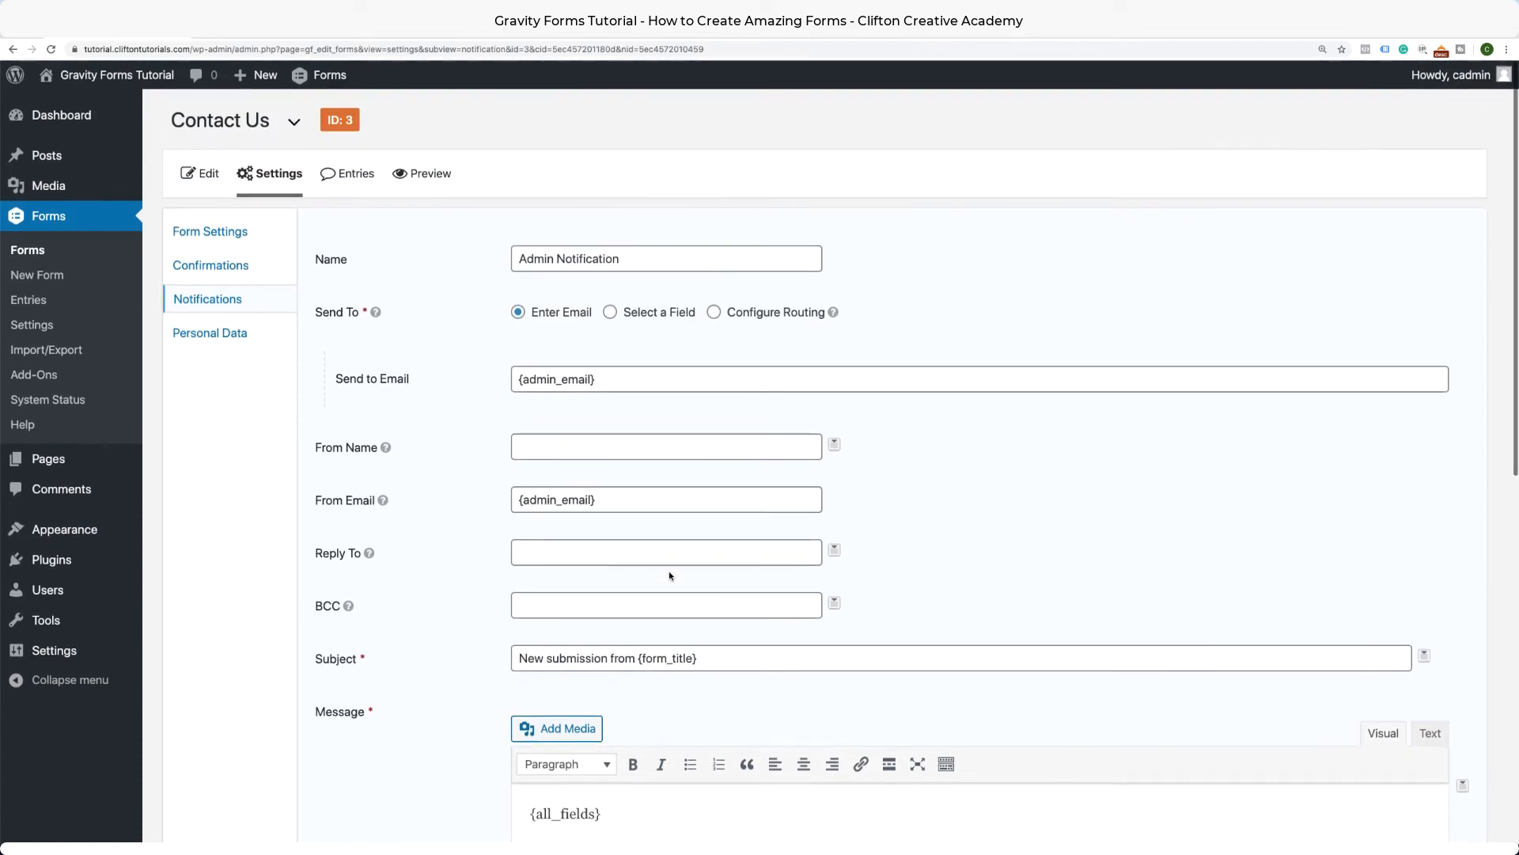
Try sending to the Email Address field, clear it, then choose Configure Routing.
left_click(610, 312)
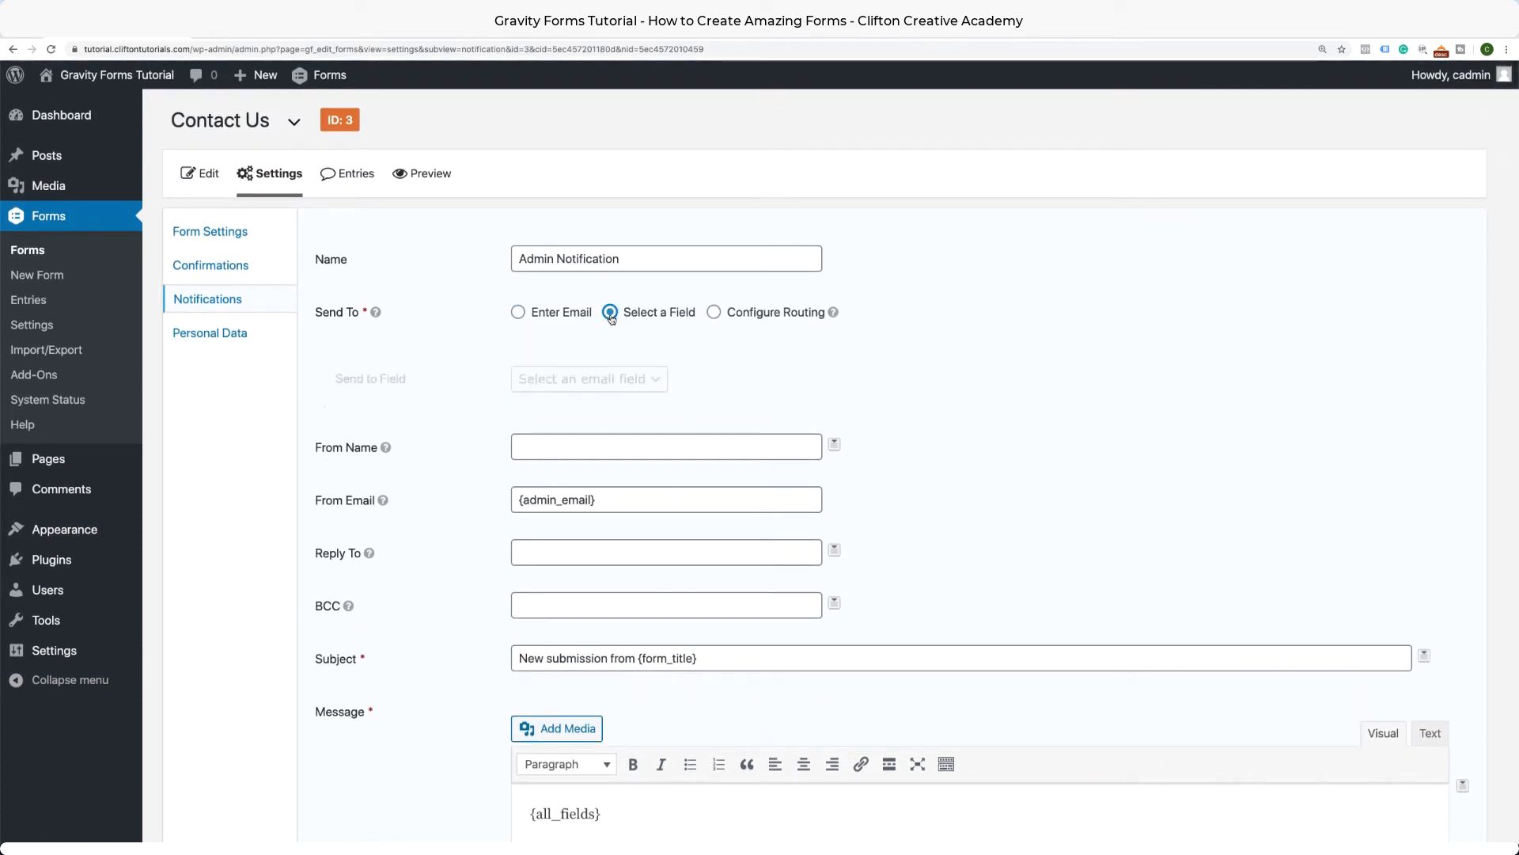
left_click(618, 380)
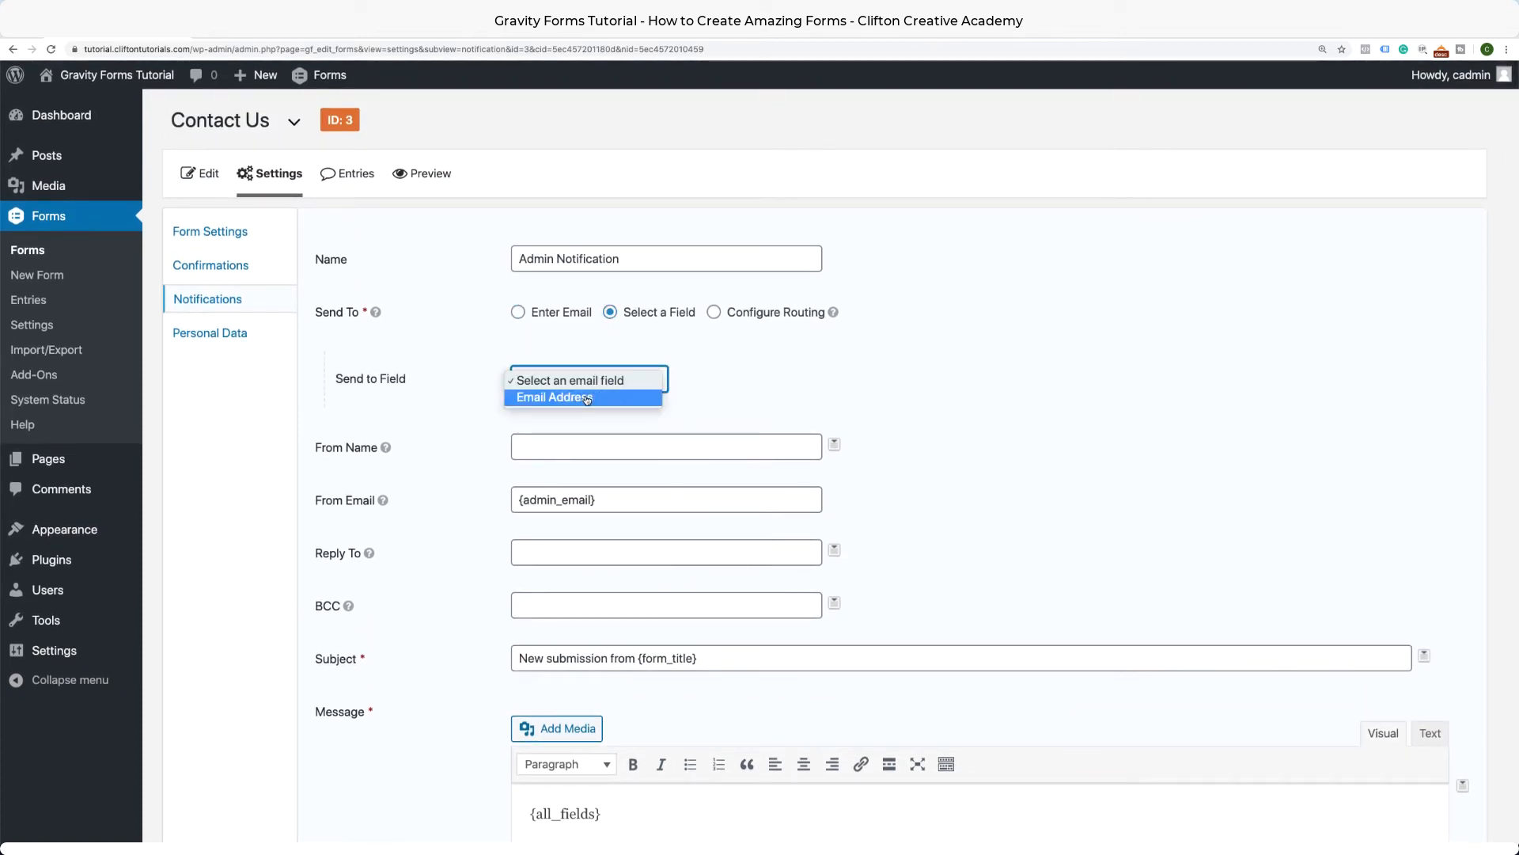
left_click(587, 398)
left_click(604, 379)
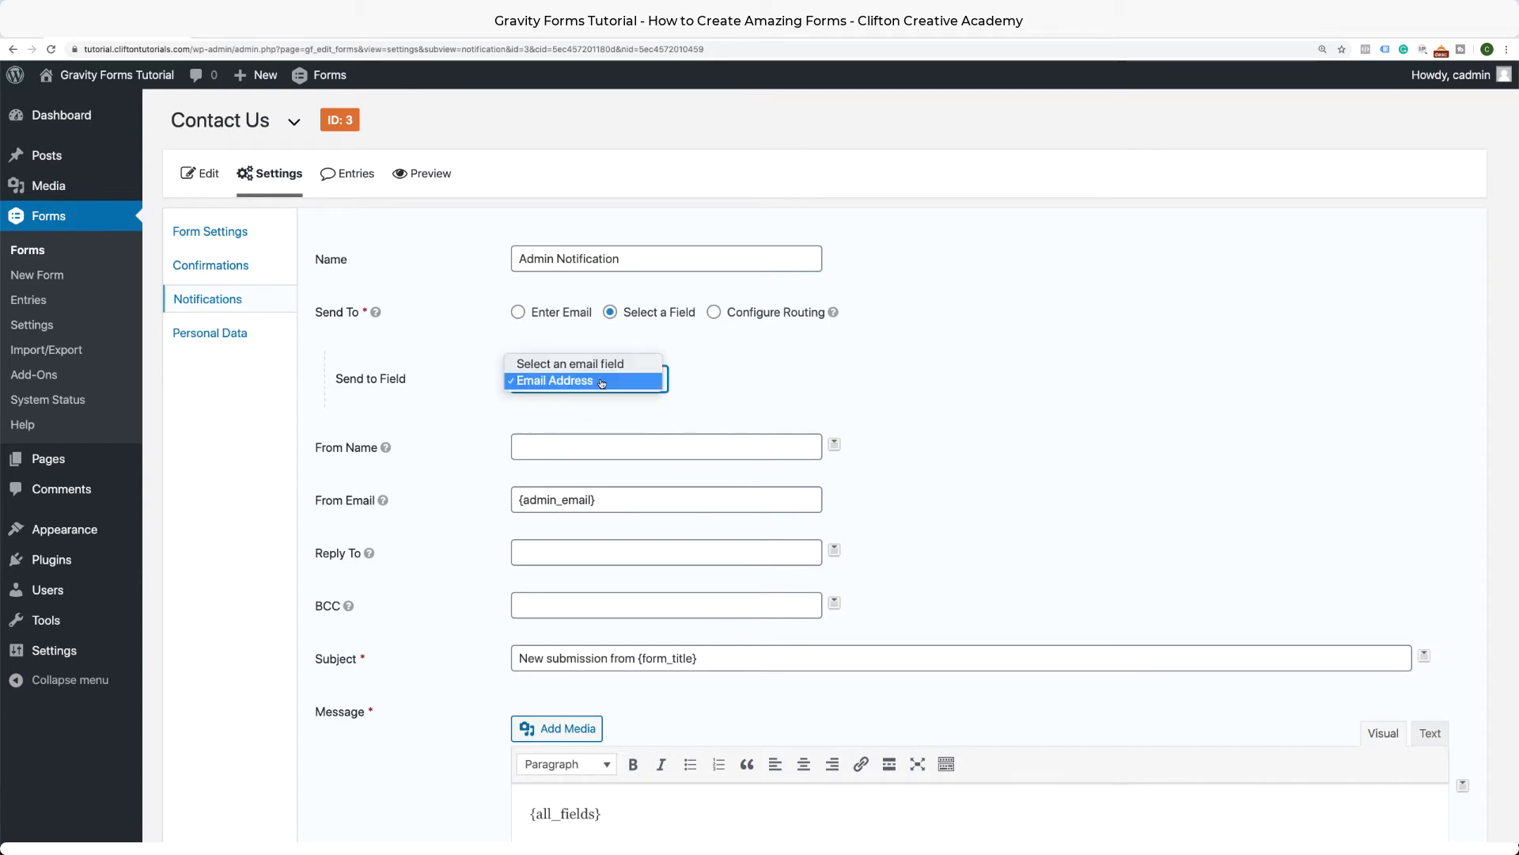
left_click(606, 367)
left_click(713, 312)
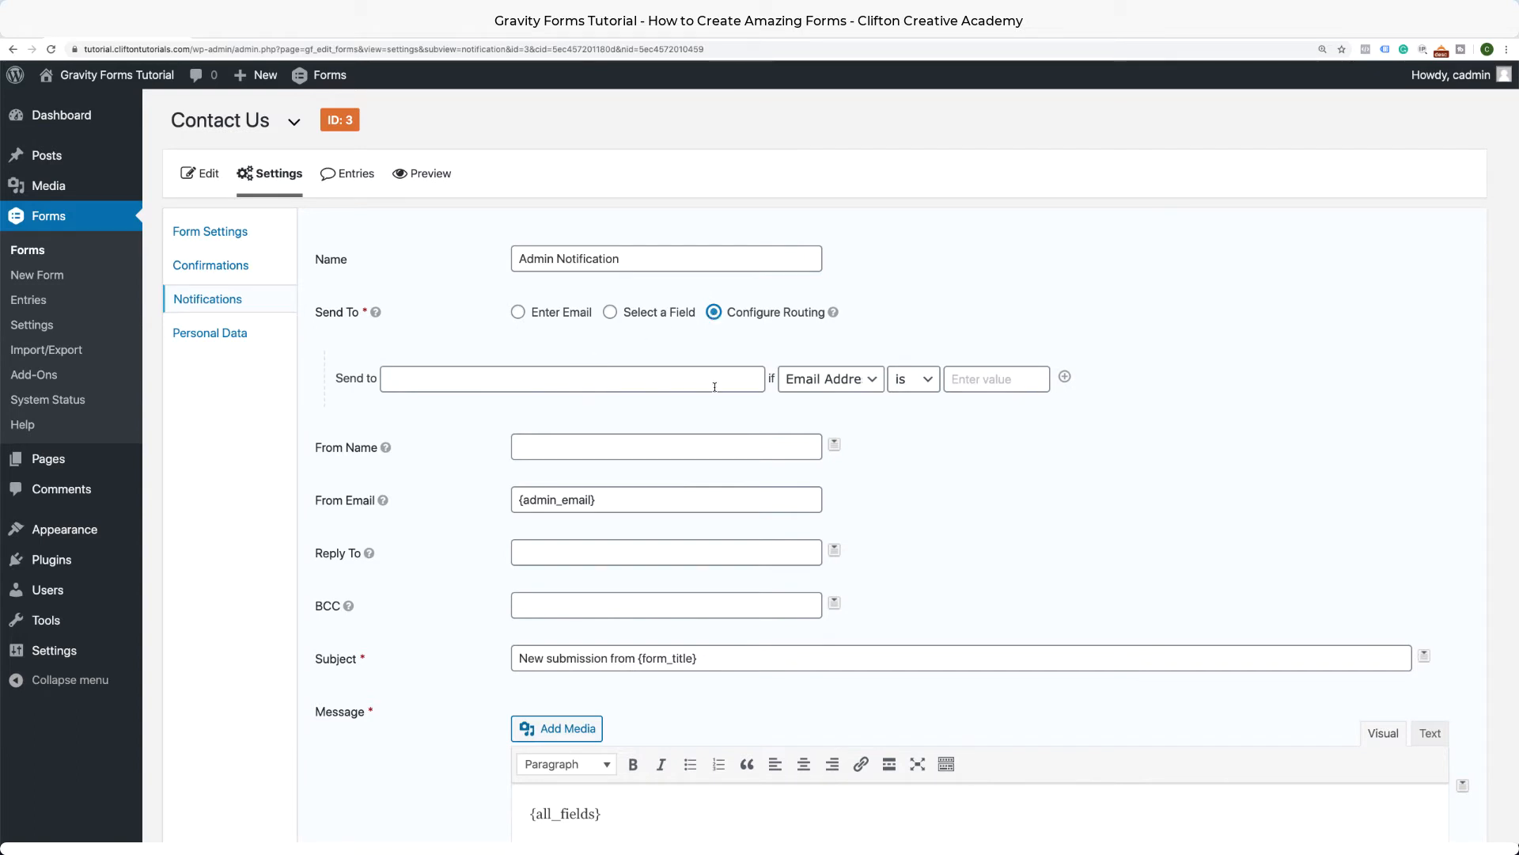
Add a routing rule: send to the company email address if How can we help you contains 'help'.
left_click(998, 383)
left_click(665, 380)
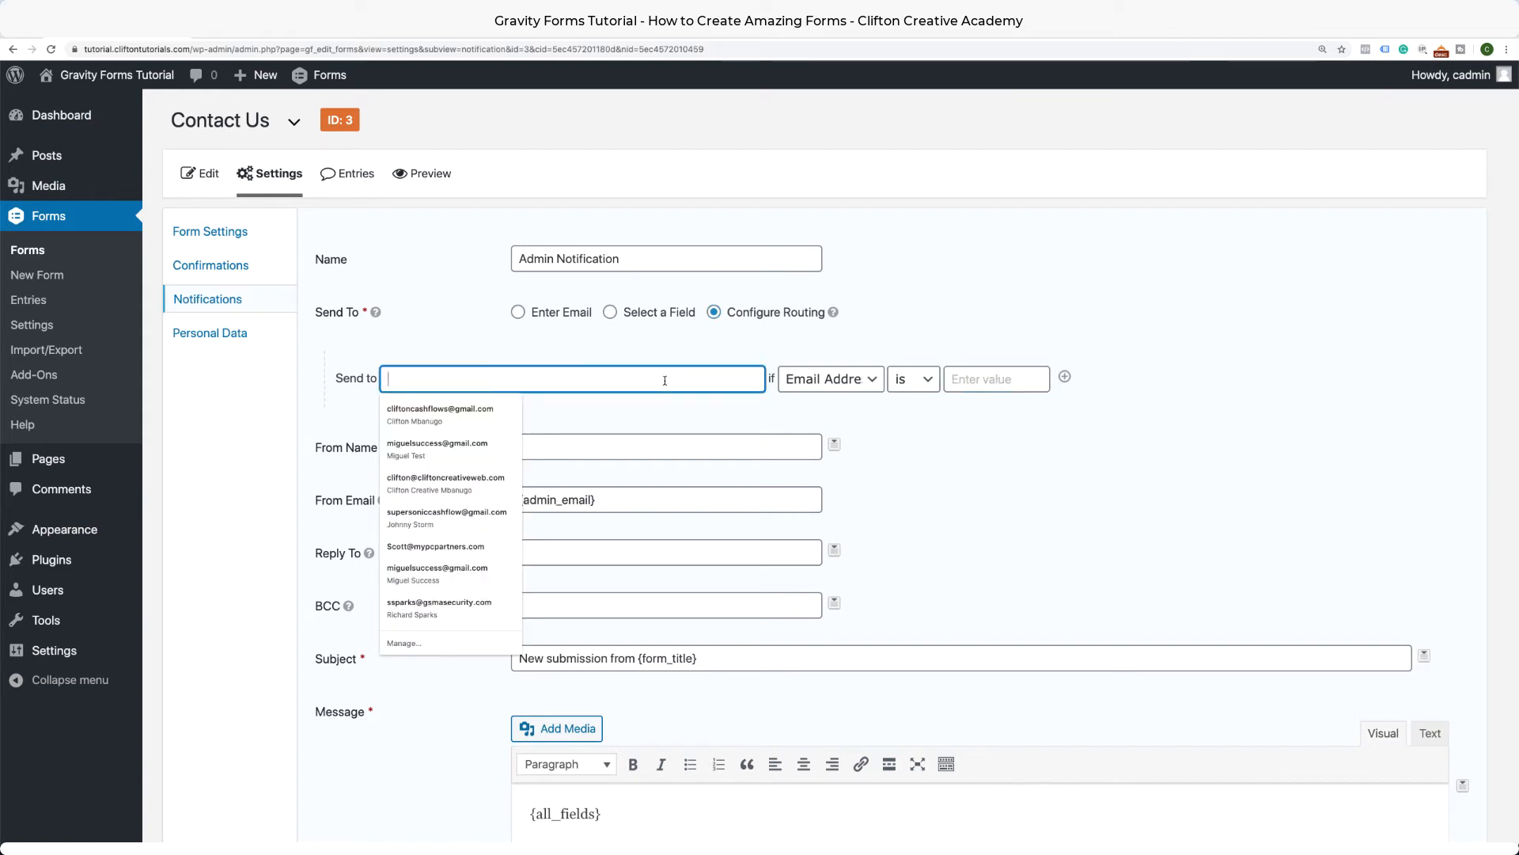
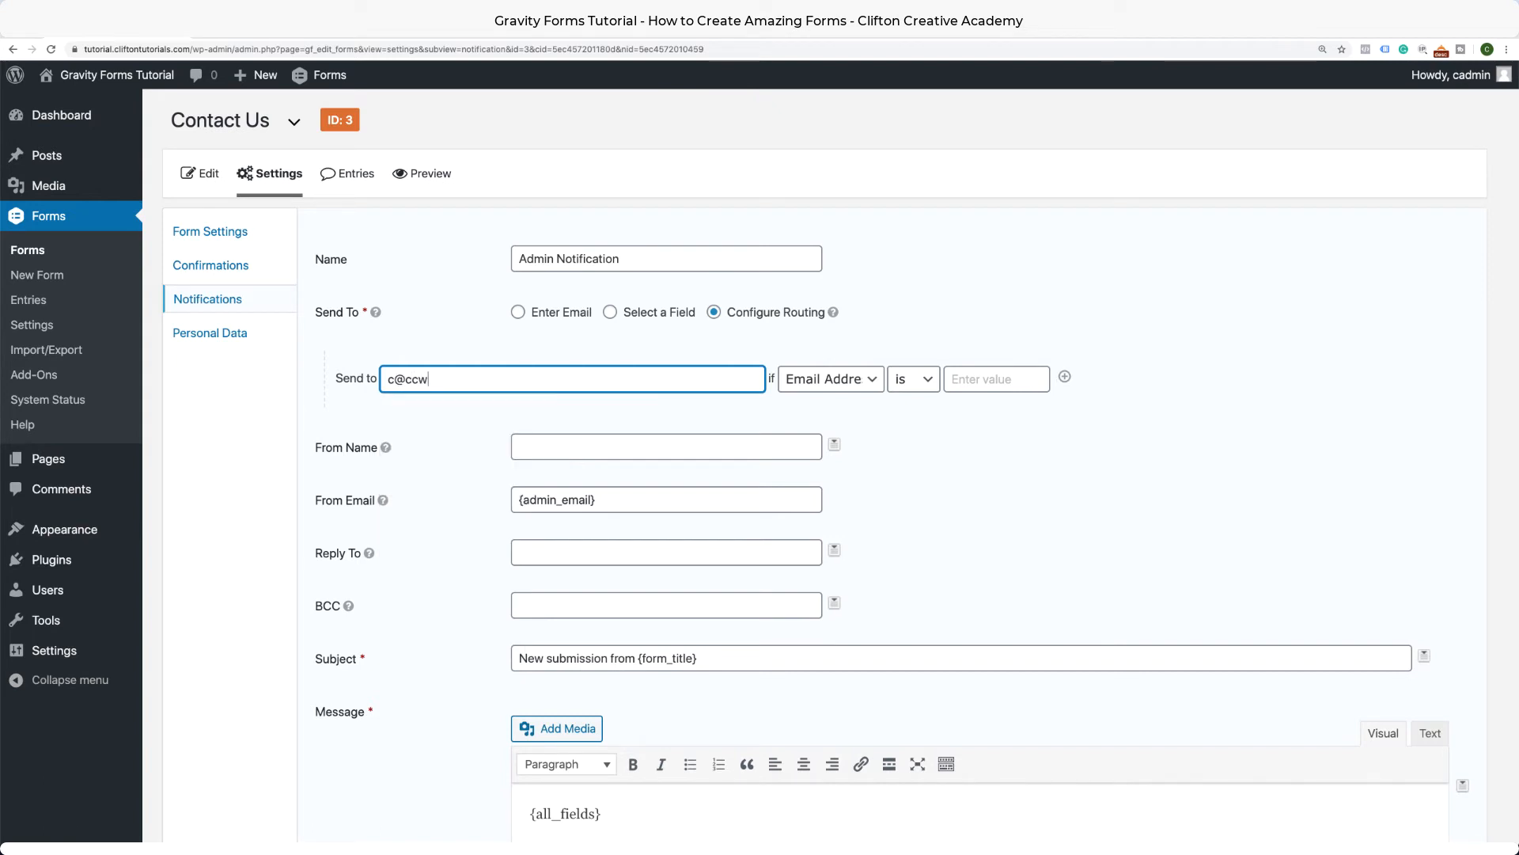
left_click(879, 386)
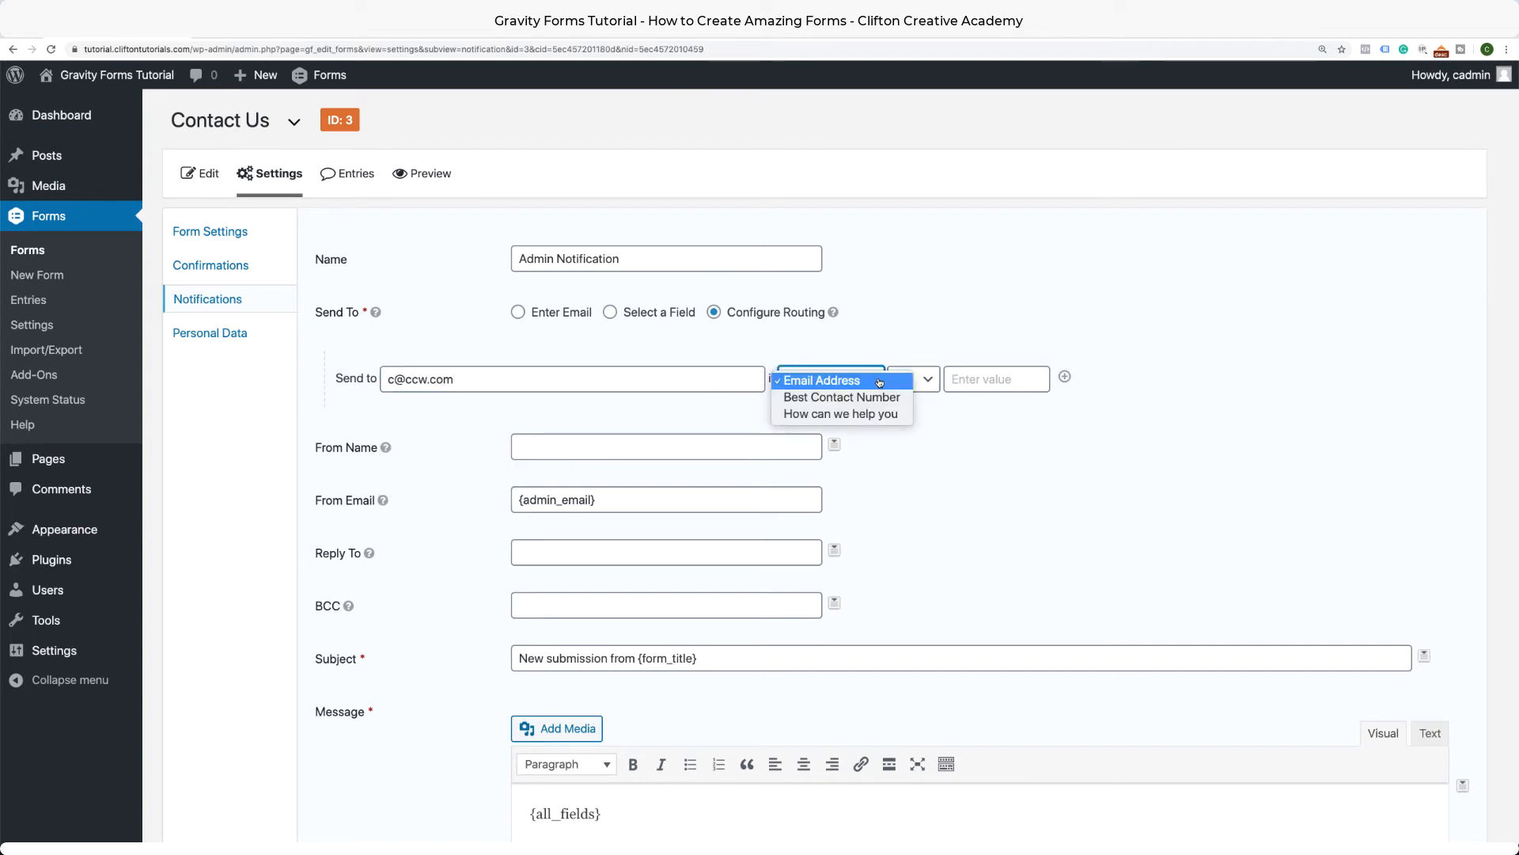
left_click(866, 413)
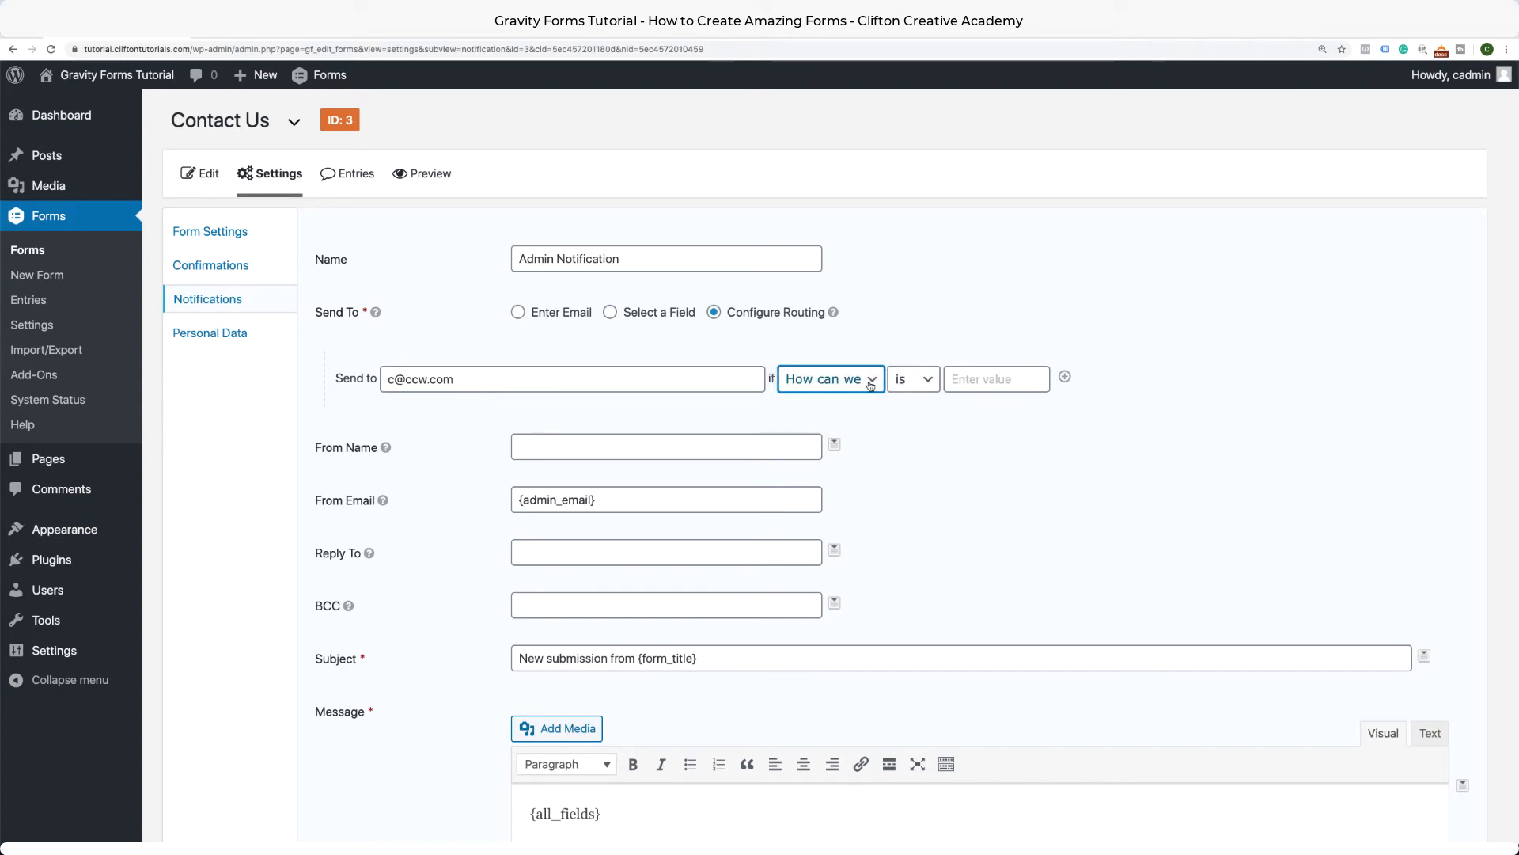
left_click(916, 387)
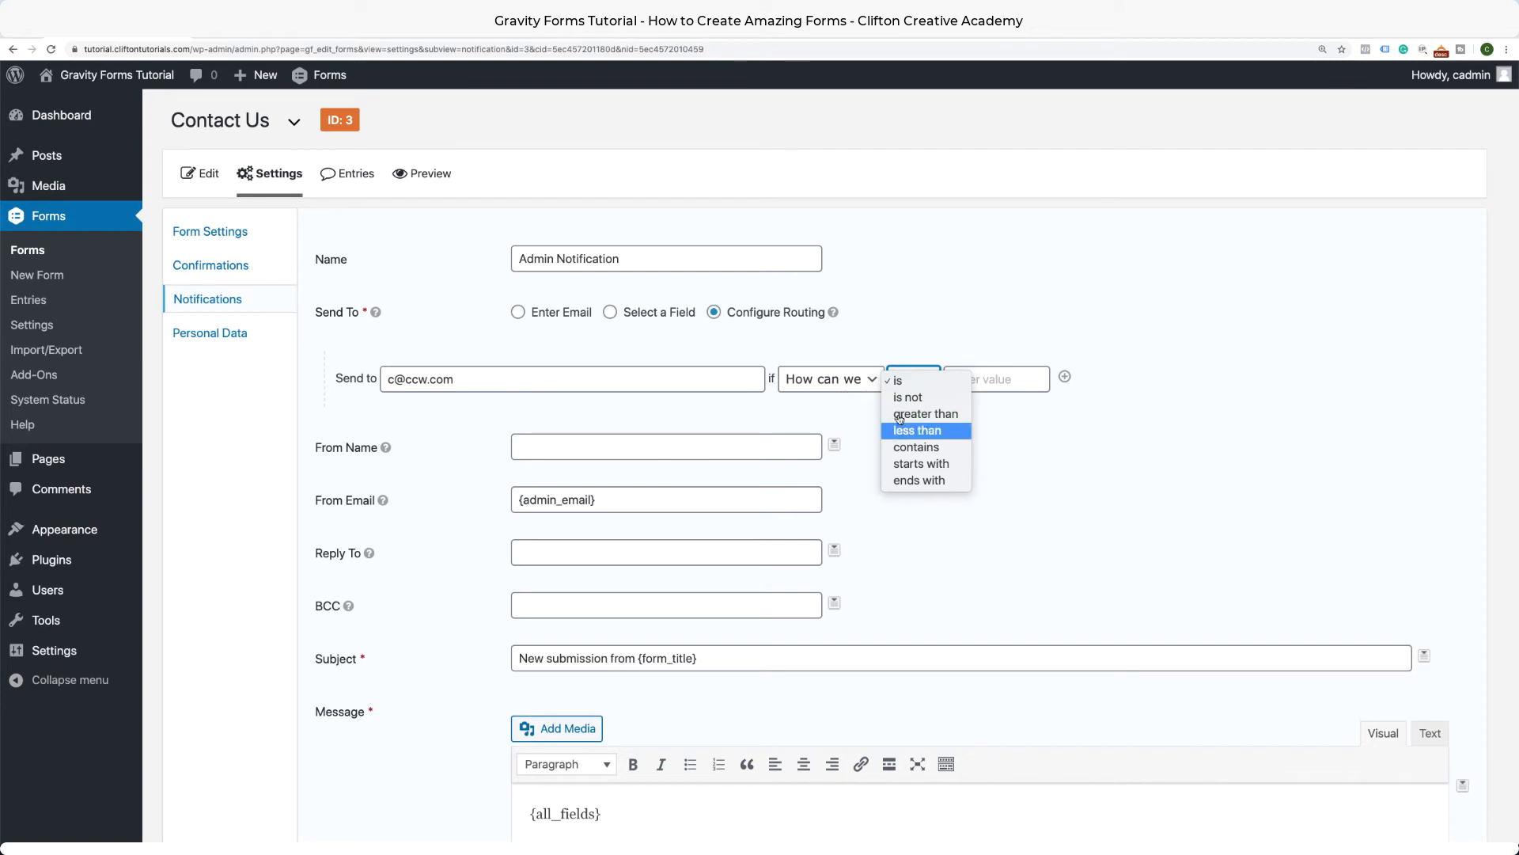
left_click(915, 448)
left_click(1005, 383)
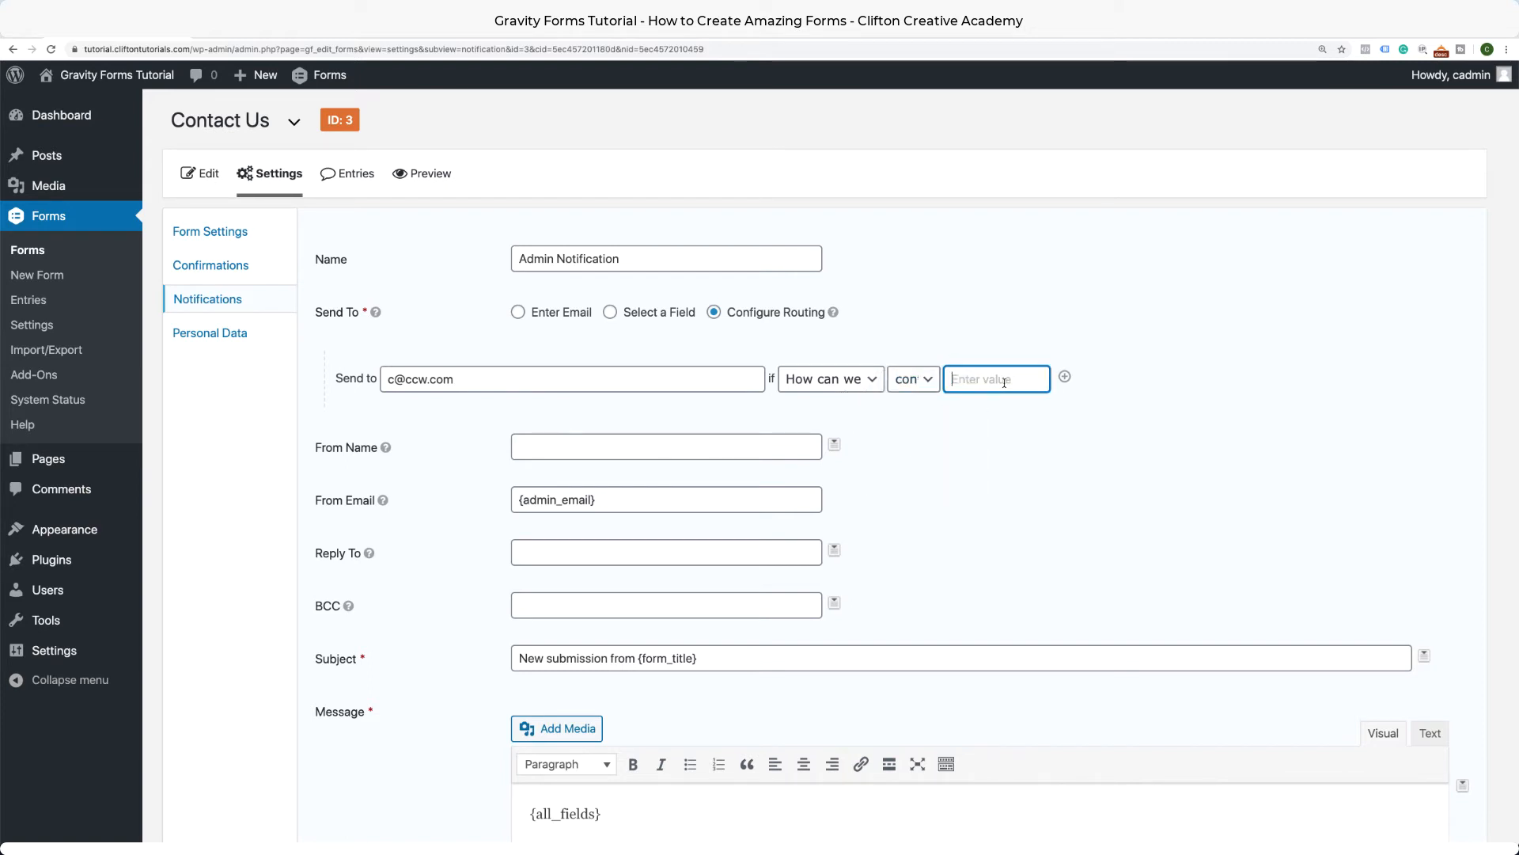
type("web")
key("BackSpace")
key("BackSpace")
key("BackSpace")
type("help")
mouse_move(373, 314)
left_click(413, 174)
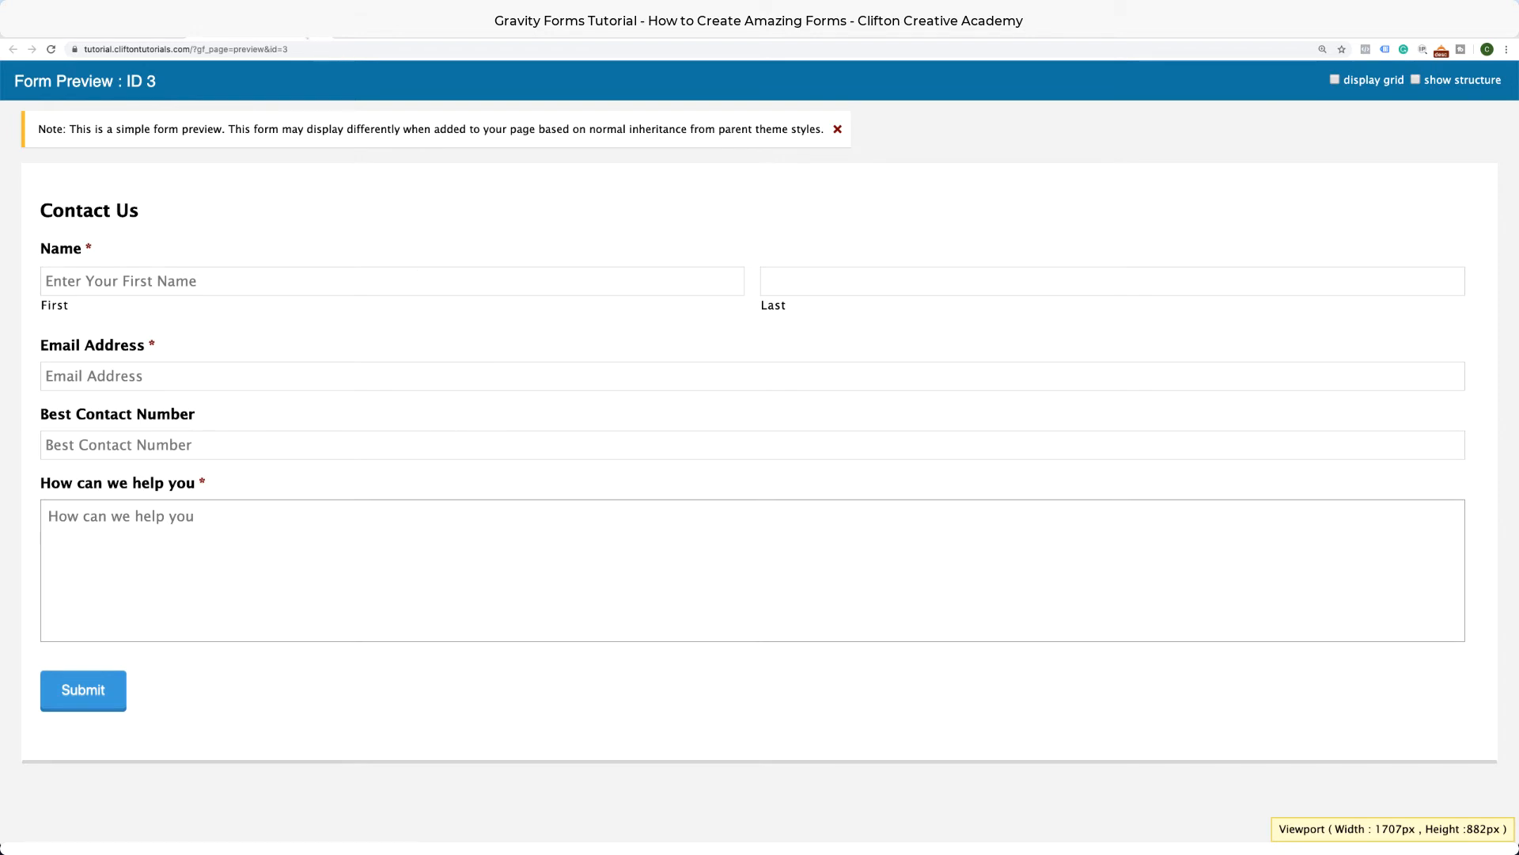
left_click(320, 30)
scroll(242, 420, "down", 9)
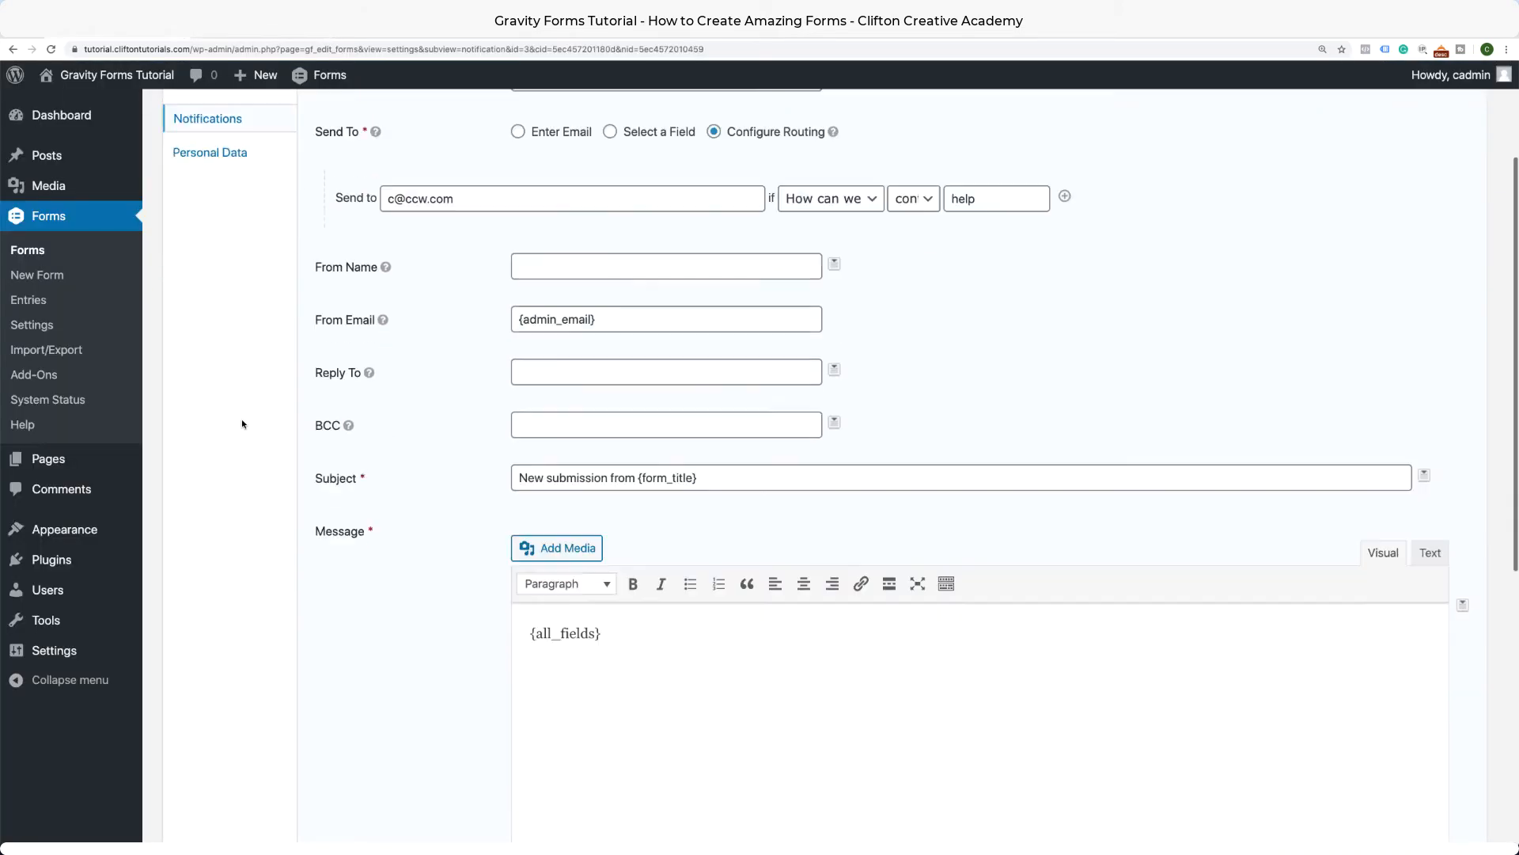
Update the notification, then go to Pages > All Pages listing Contact Us and Privacy Policy.
left_click(341, 682)
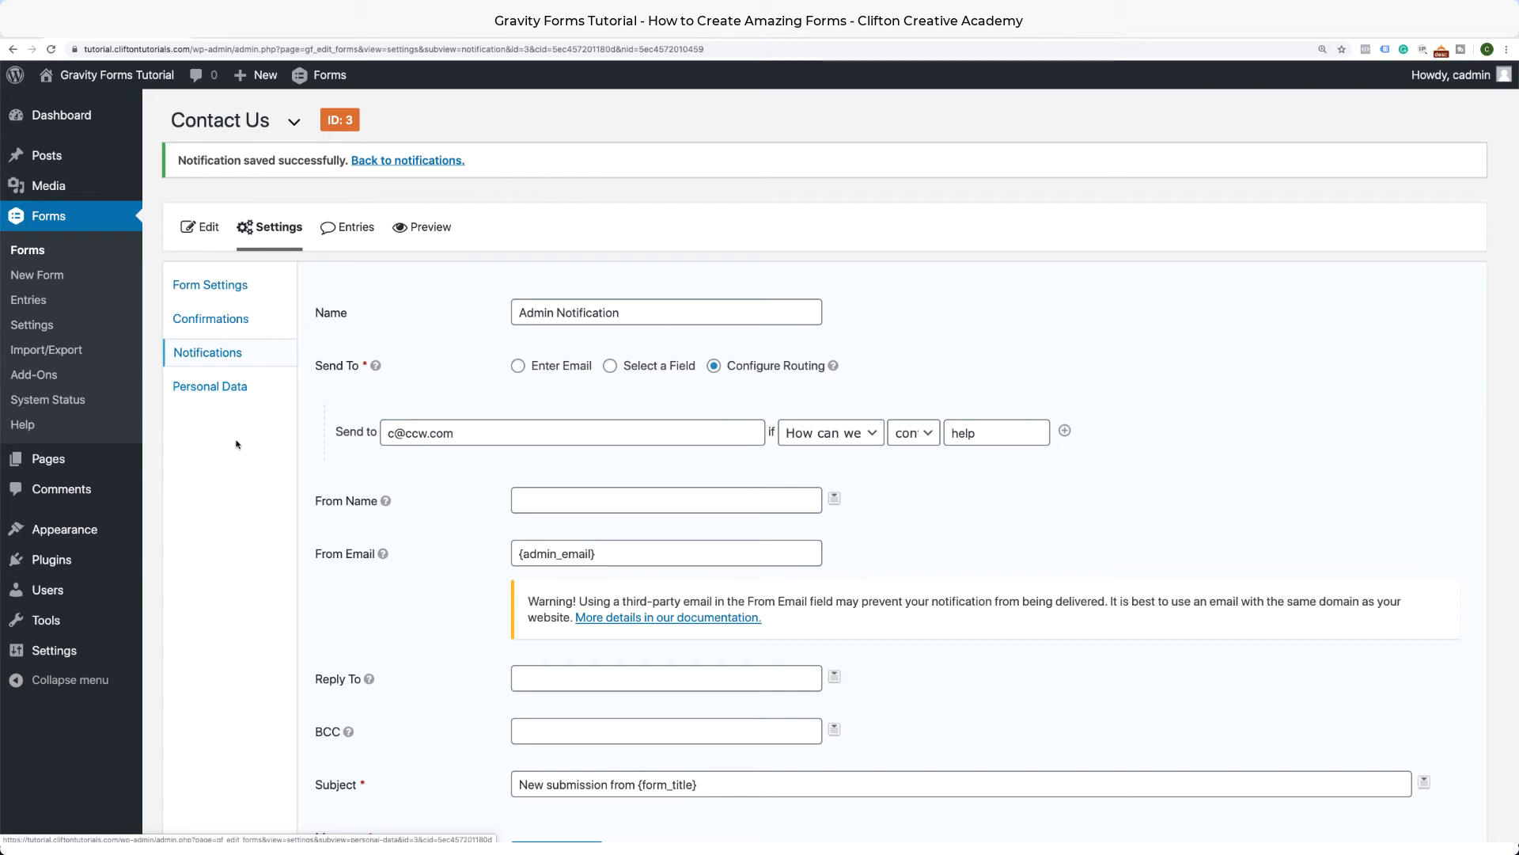
mouse_move(34, 467)
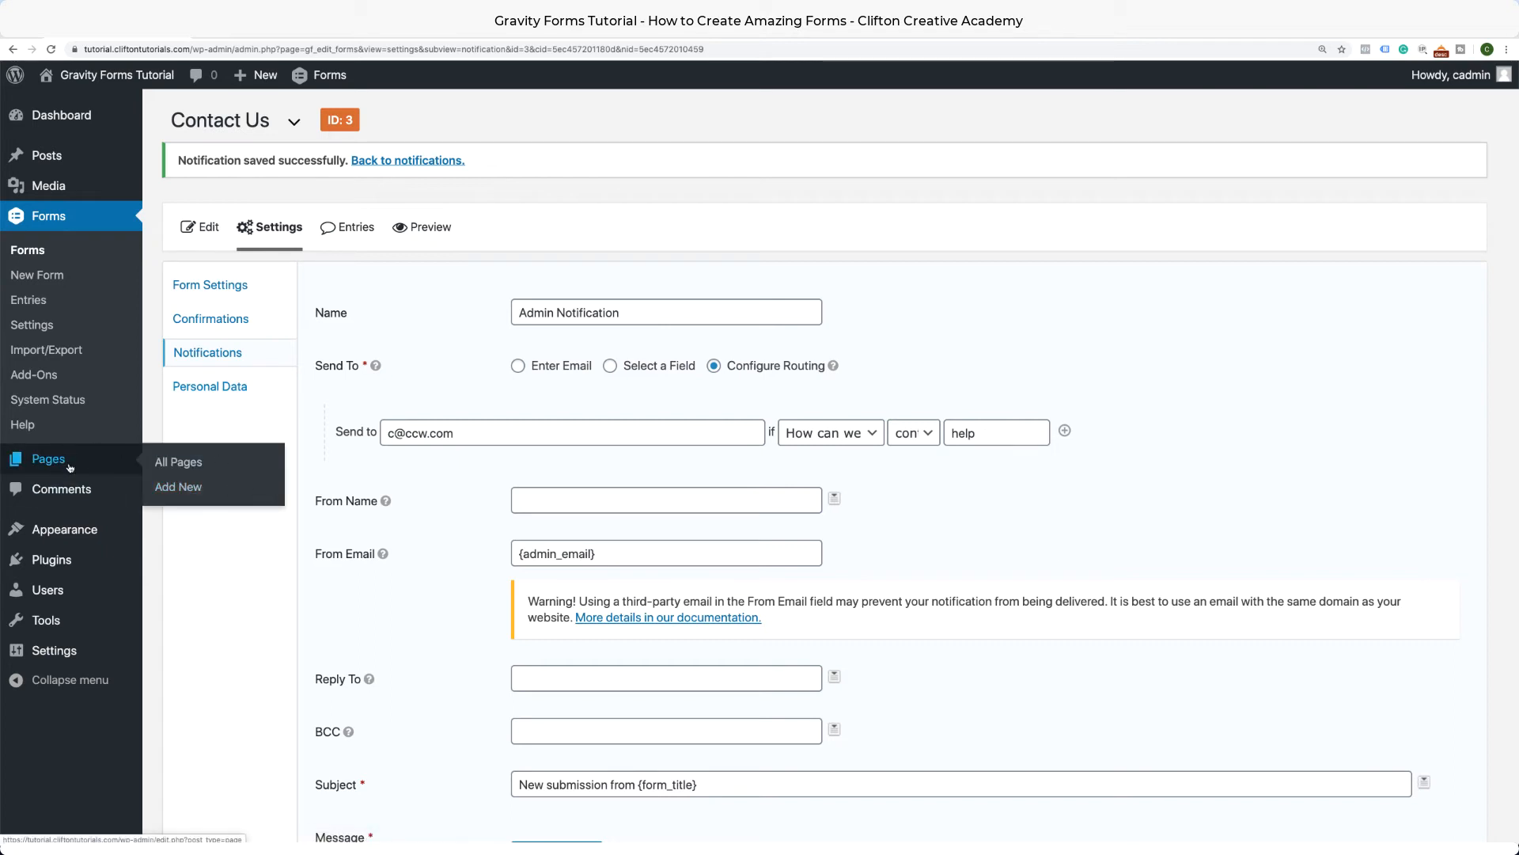
left_click(184, 465)
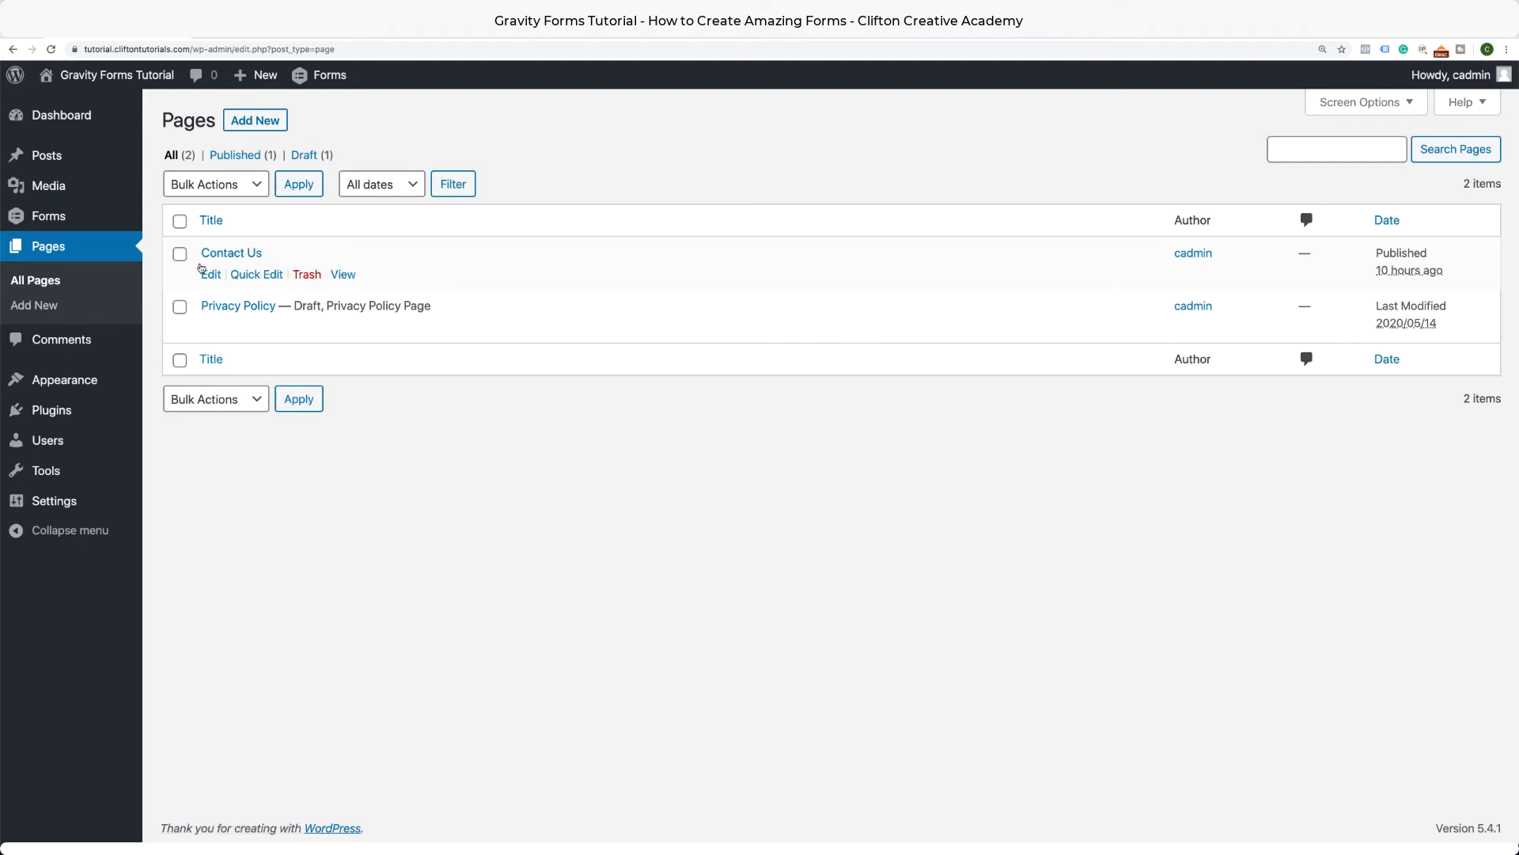
Edit the Contact Us page and delete its broken Gravity Forms block.
left_click(211, 276)
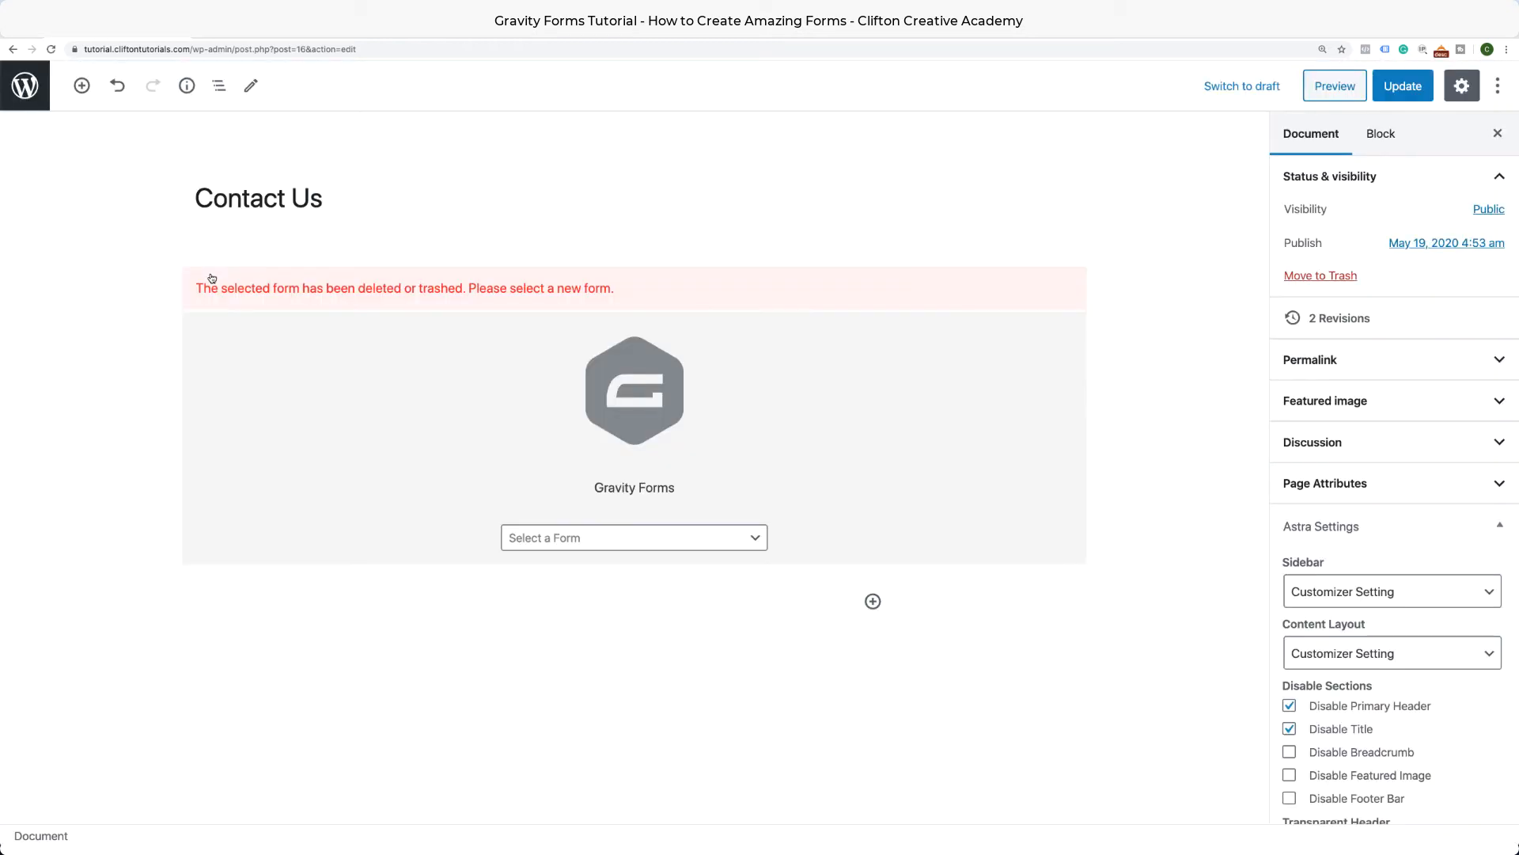
left_click(418, 307)
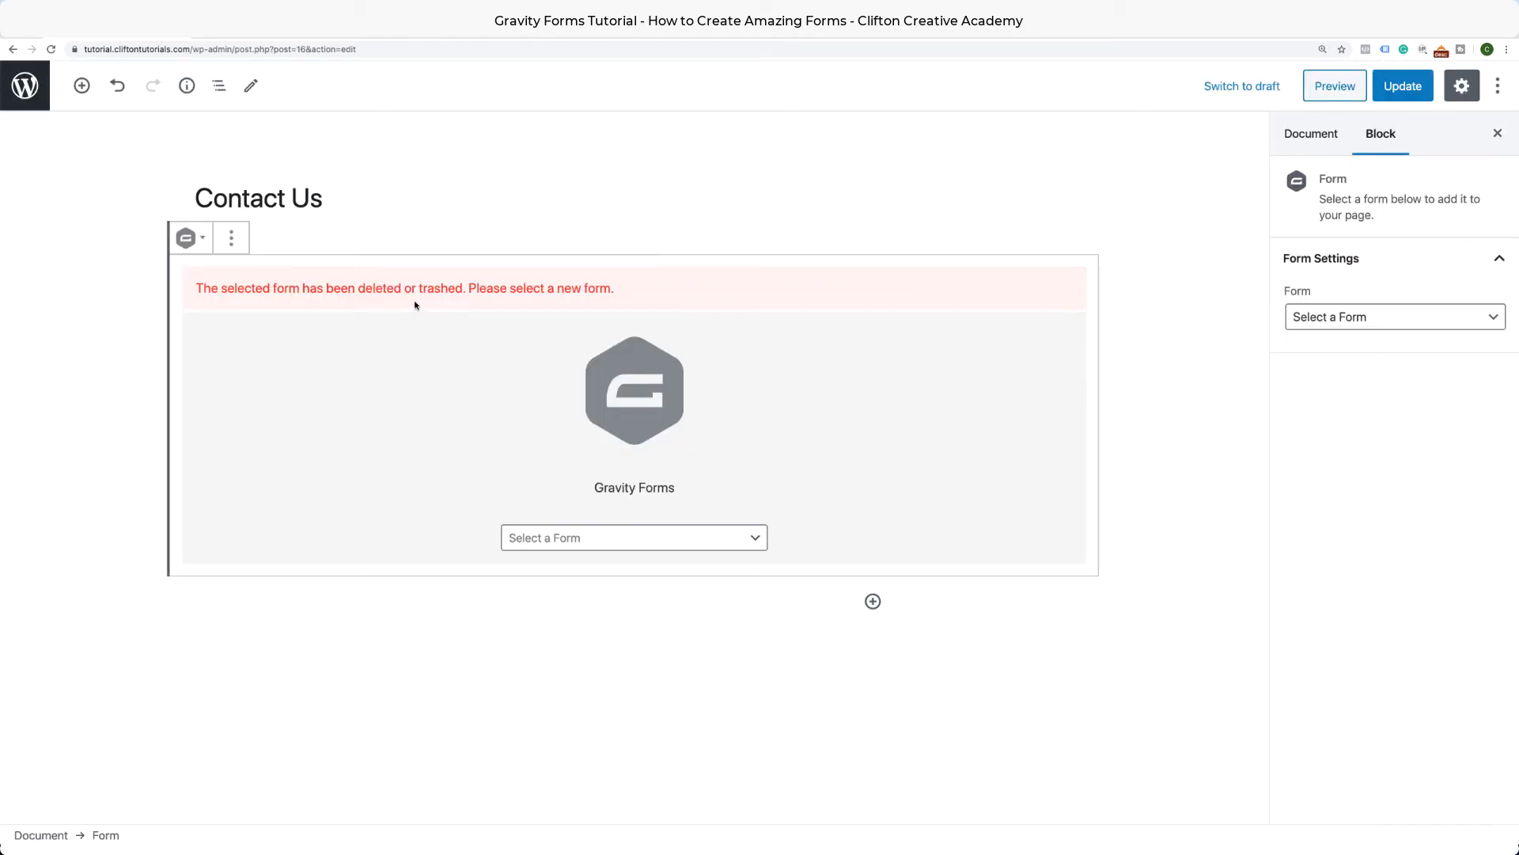
left_click(230, 239)
left_click(307, 488)
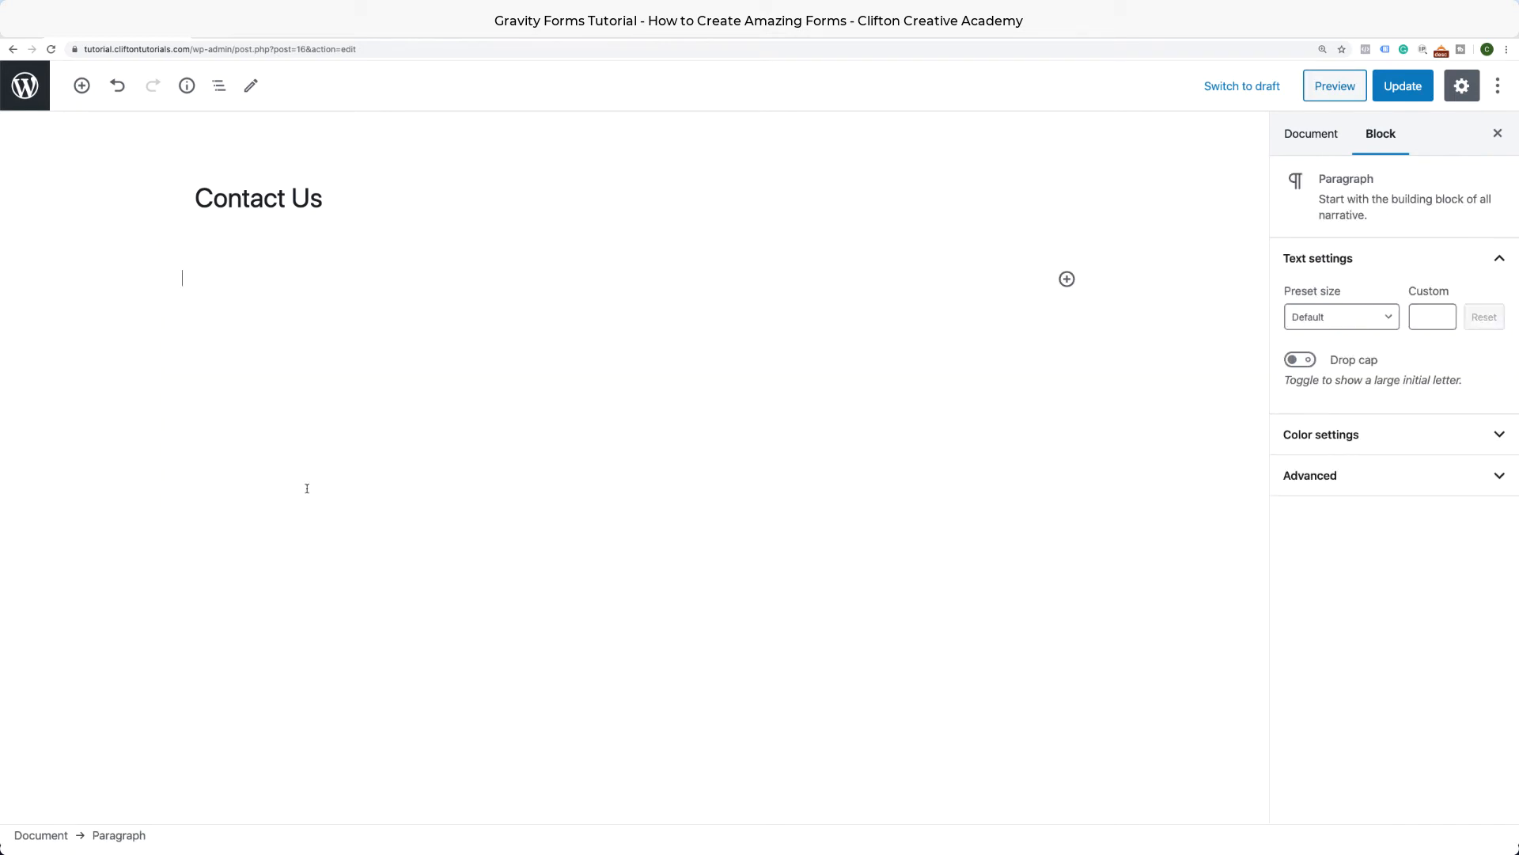
left_click(1244, 36)
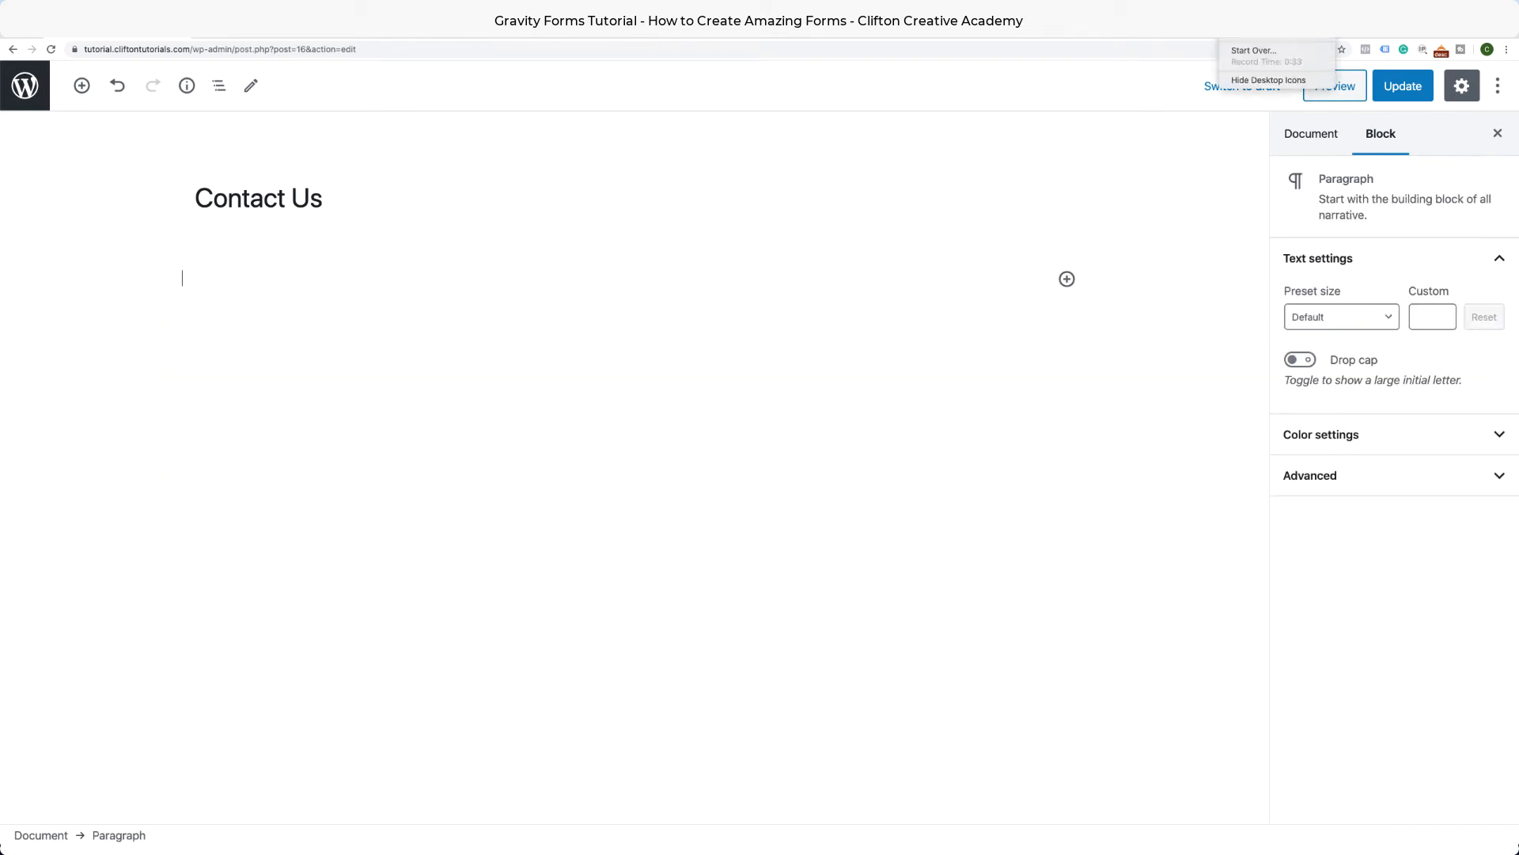
left_click(1245, 37)
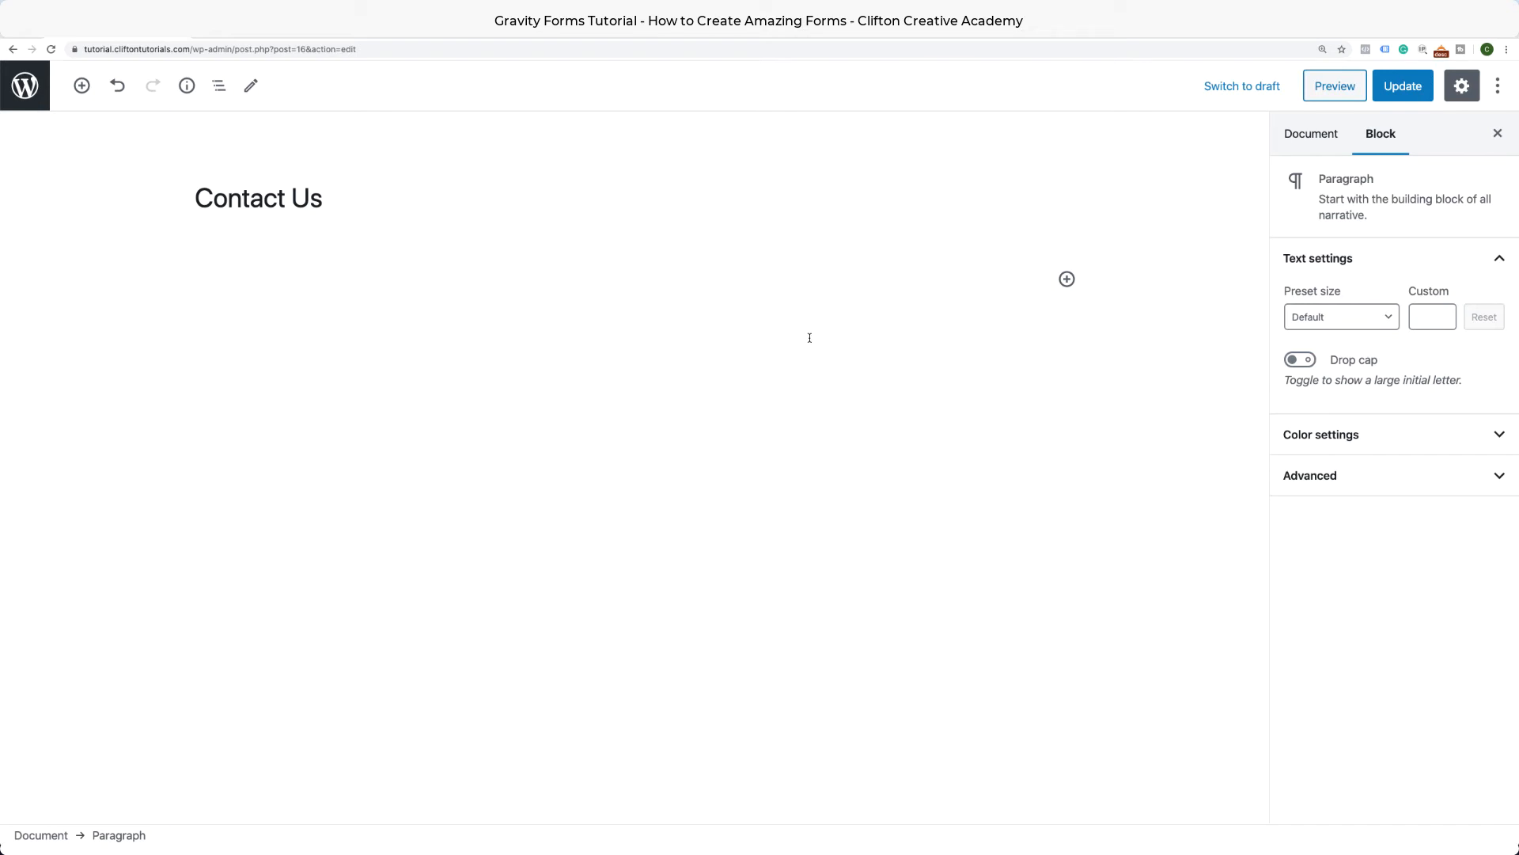
Insert a Gravity Forms Form block, found by searching 'gravity', and select the Contact Us form.
left_click(1068, 281)
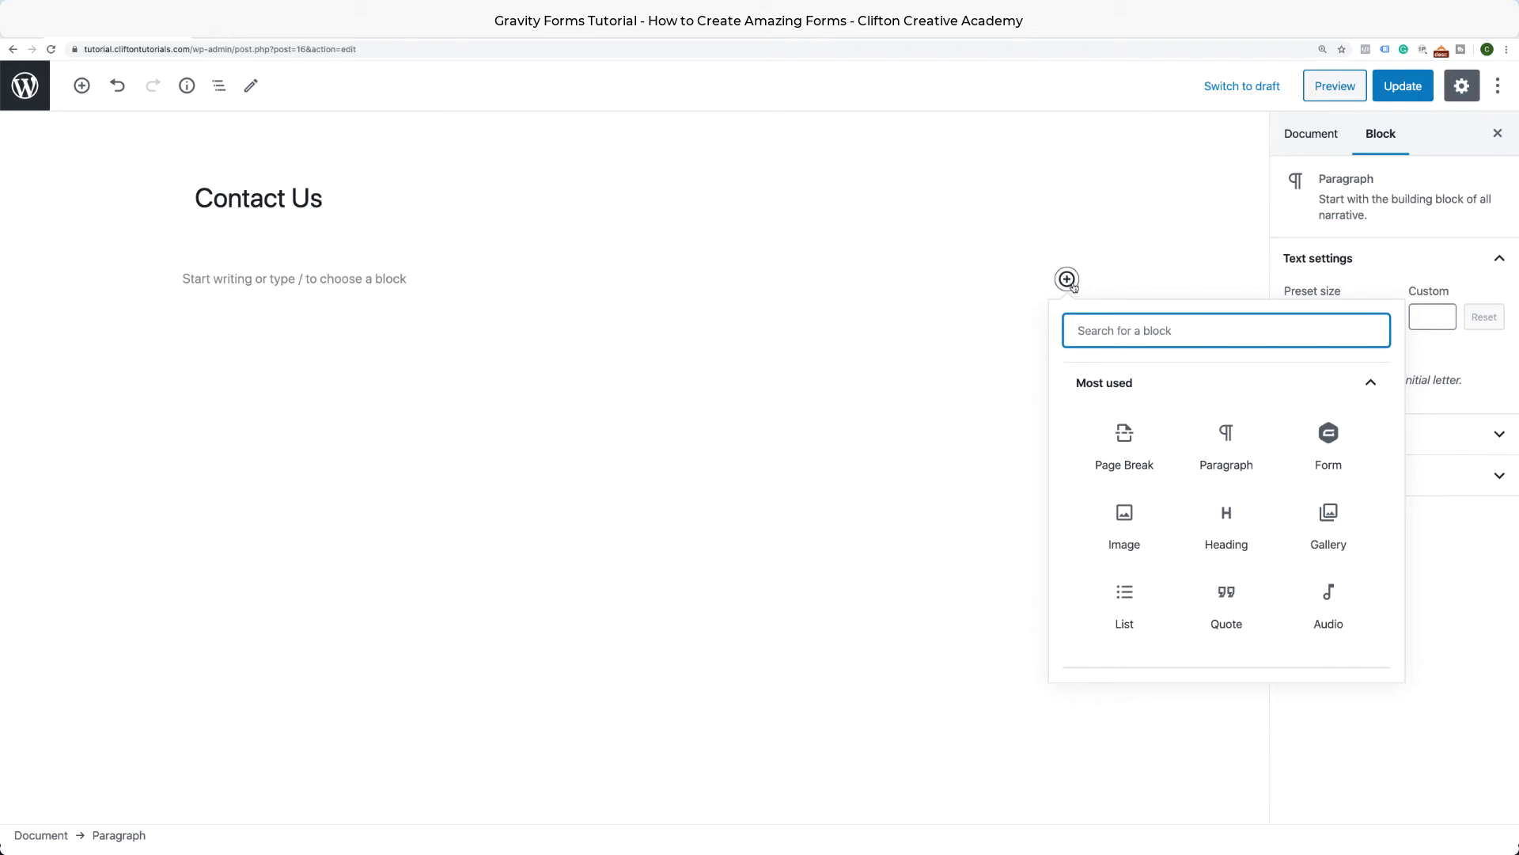
type("gravity")
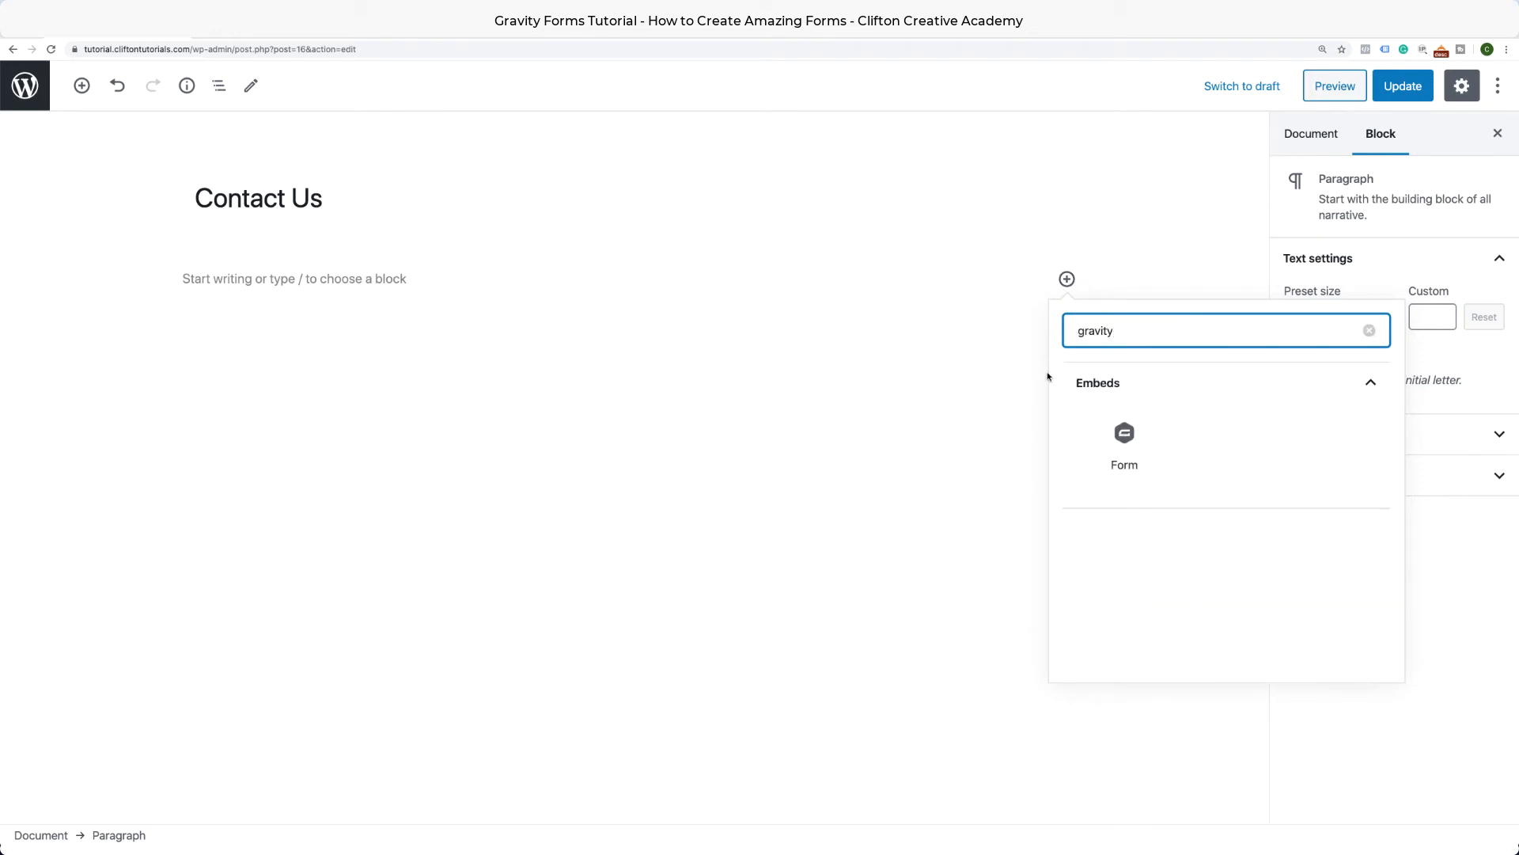
left_click(1125, 441)
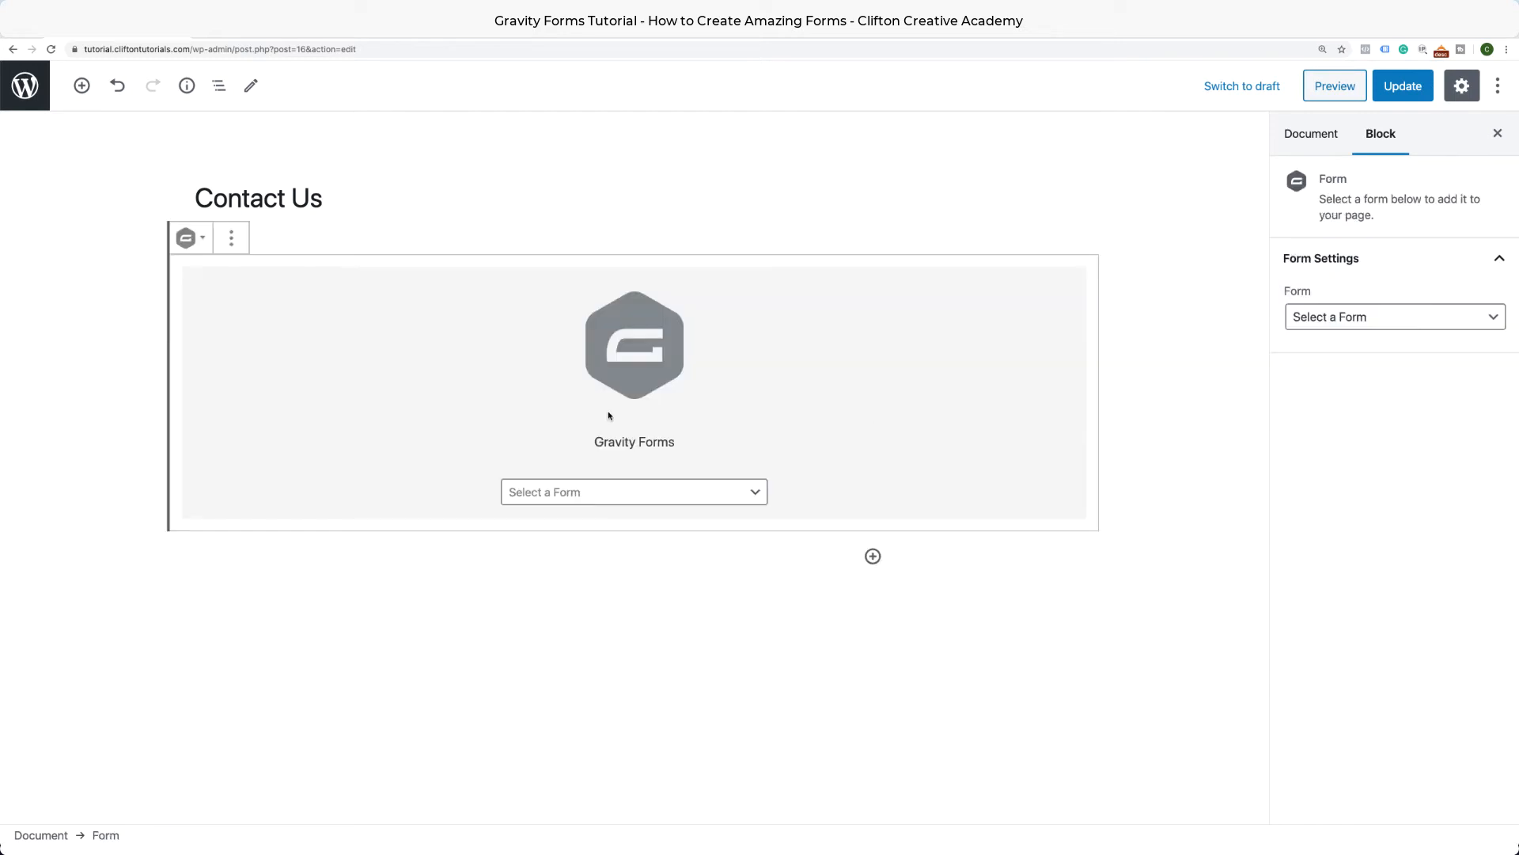
left_click(621, 492)
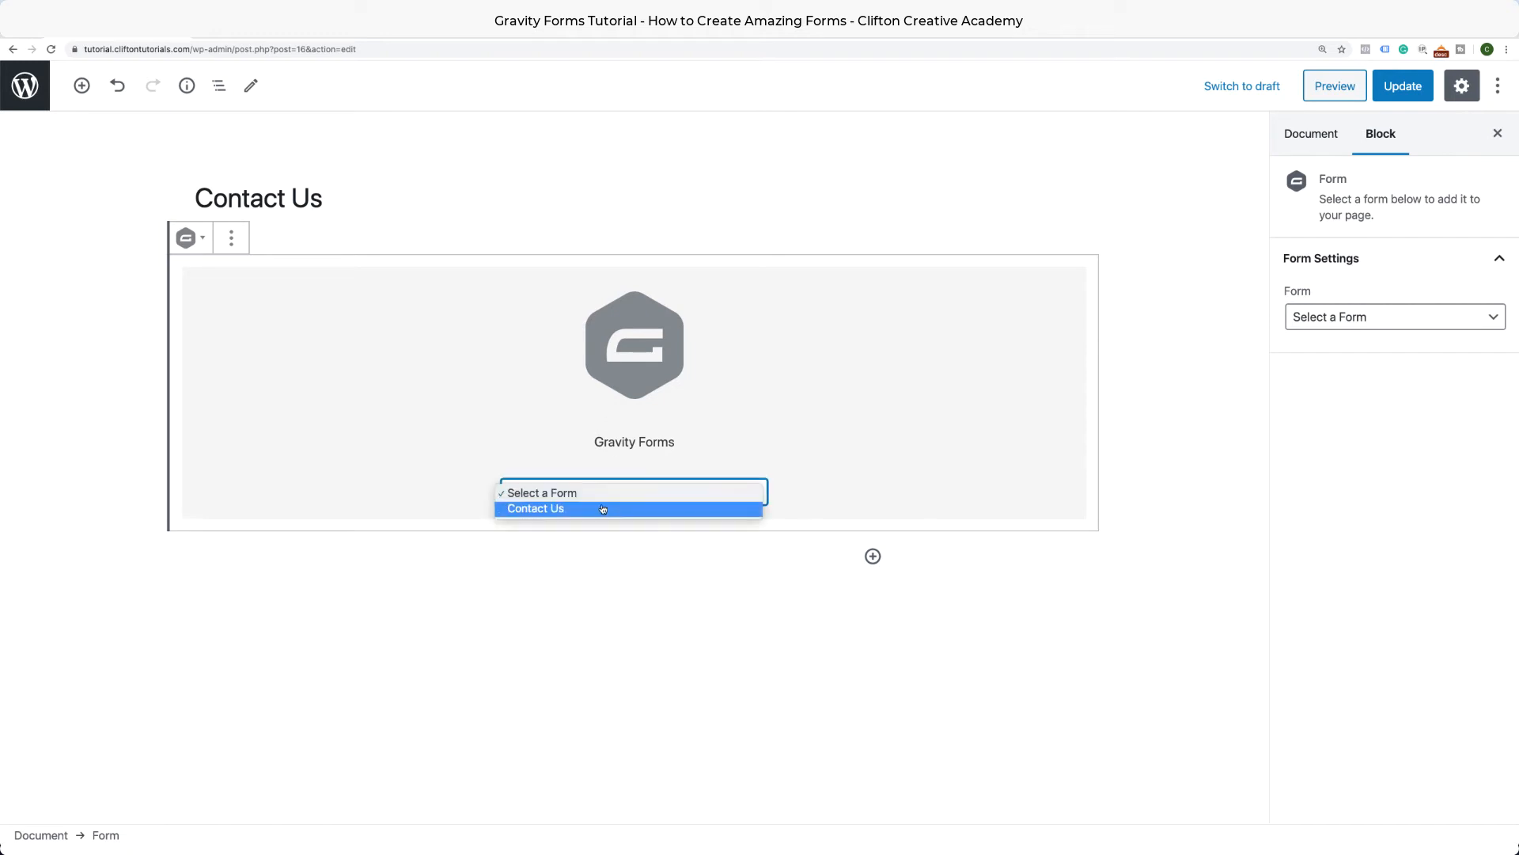
left_click(603, 509)
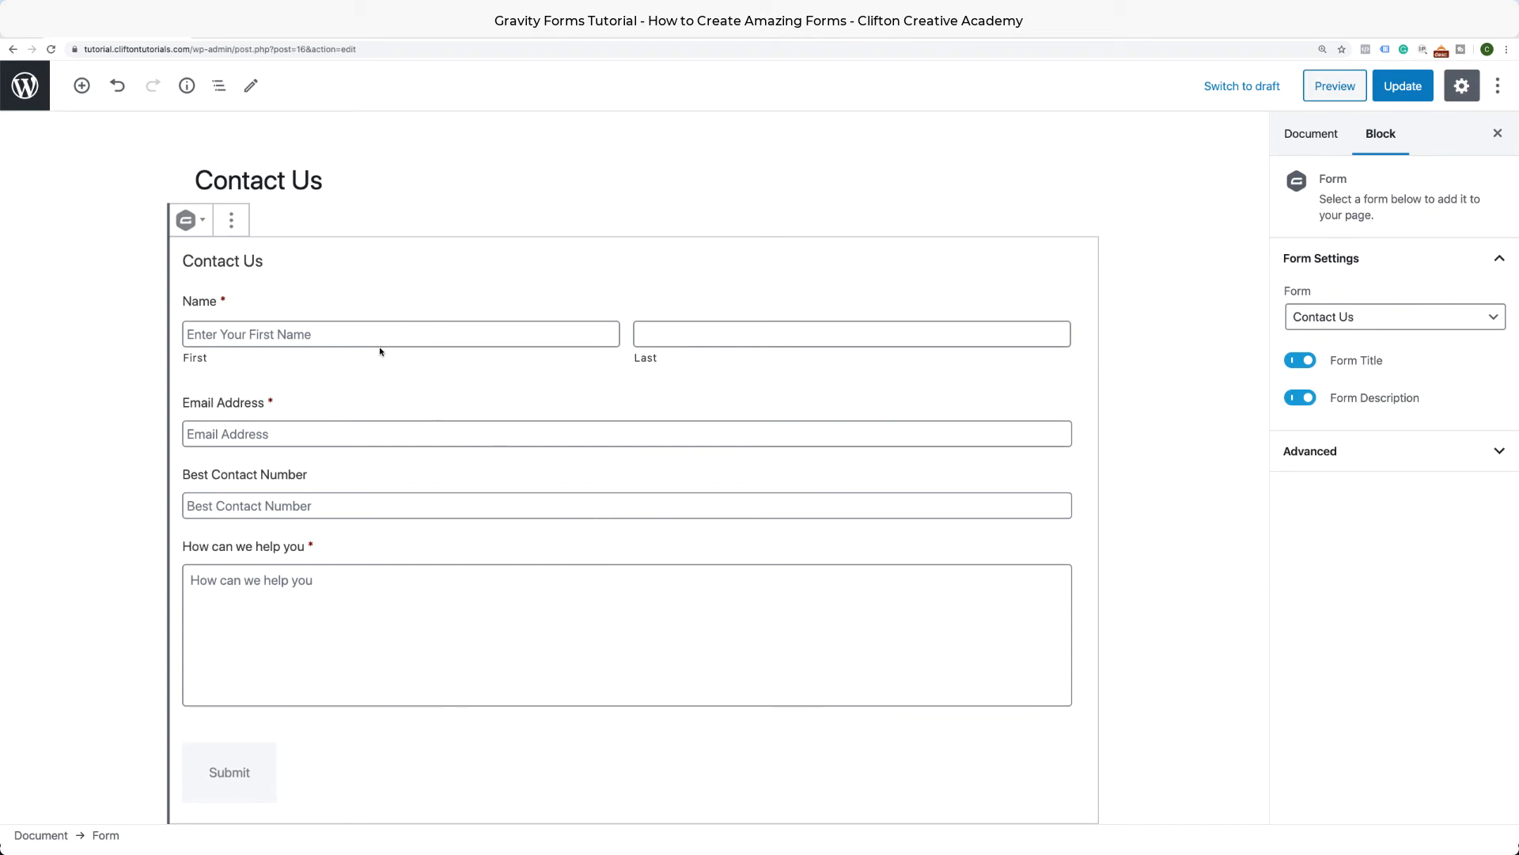
scroll(563, 590, "down", 4)
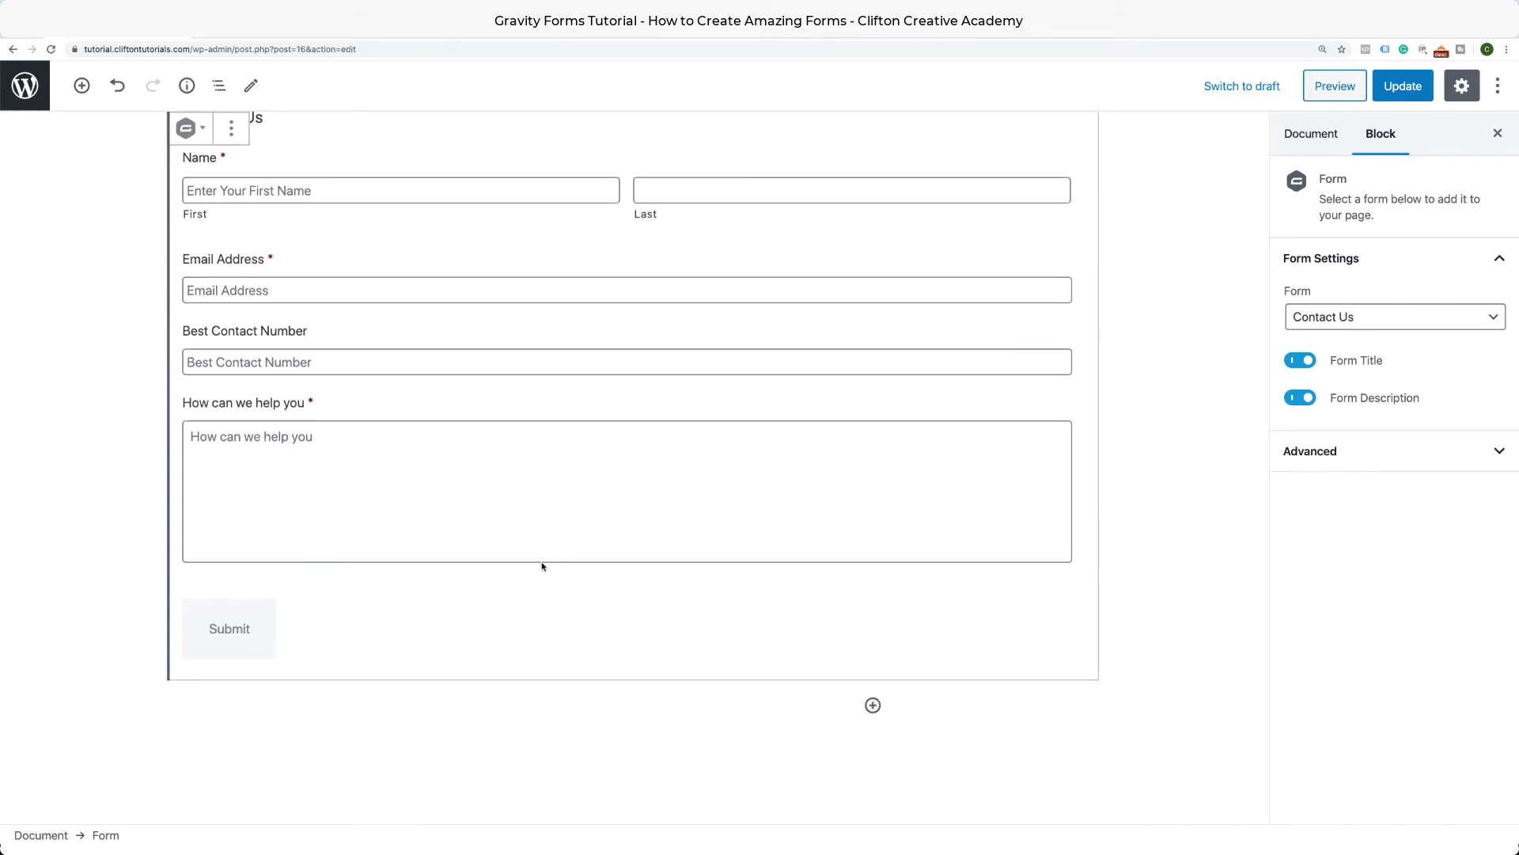
scroll(543, 567, "up", 4)
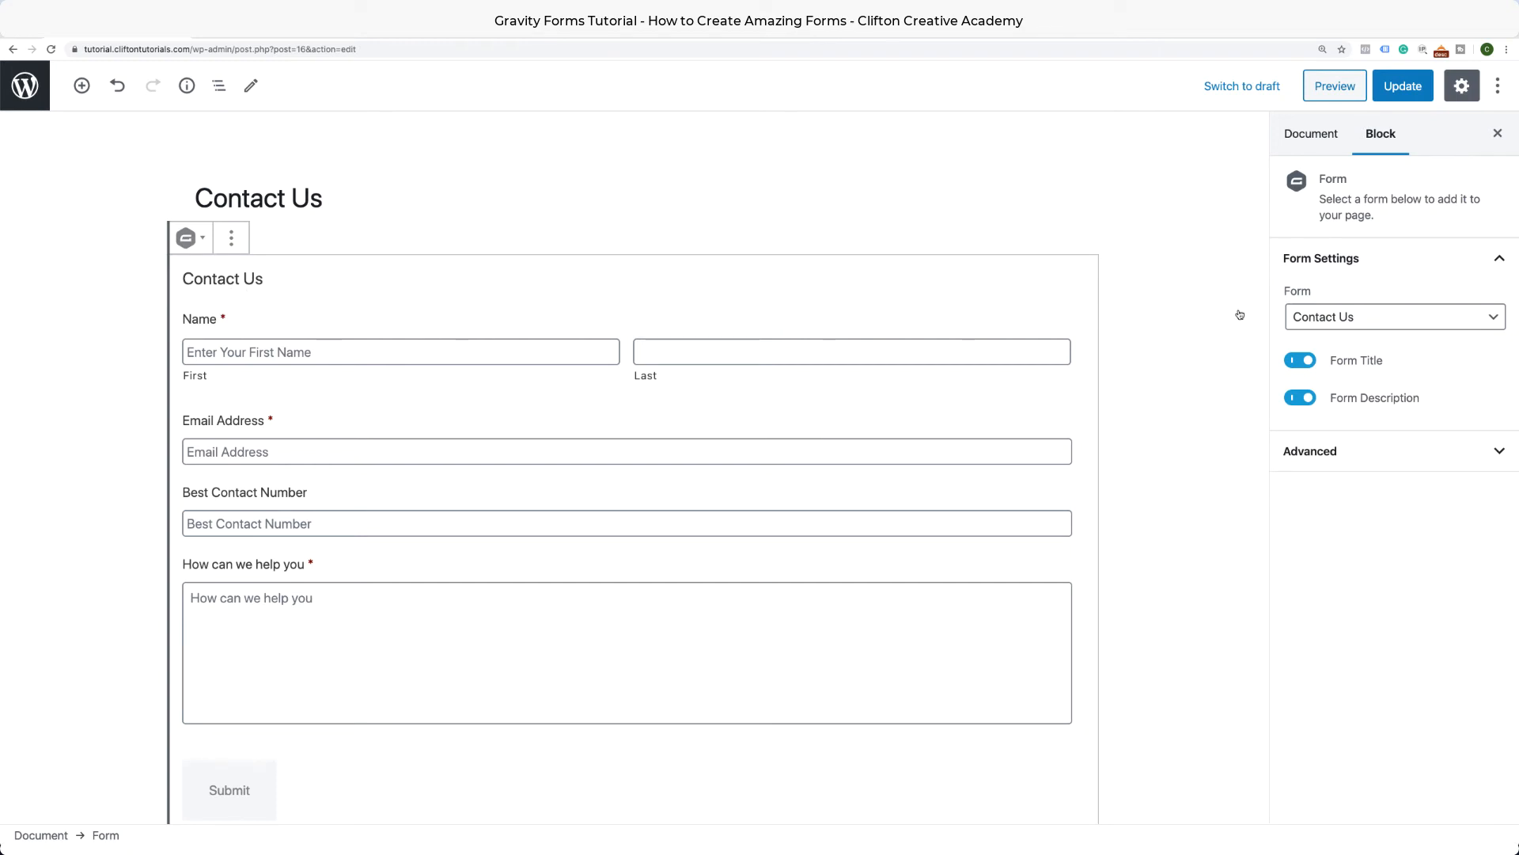
Turn off Form Title and Form Description, enable AJAX under Advanced, and update the page.
left_click(1305, 364)
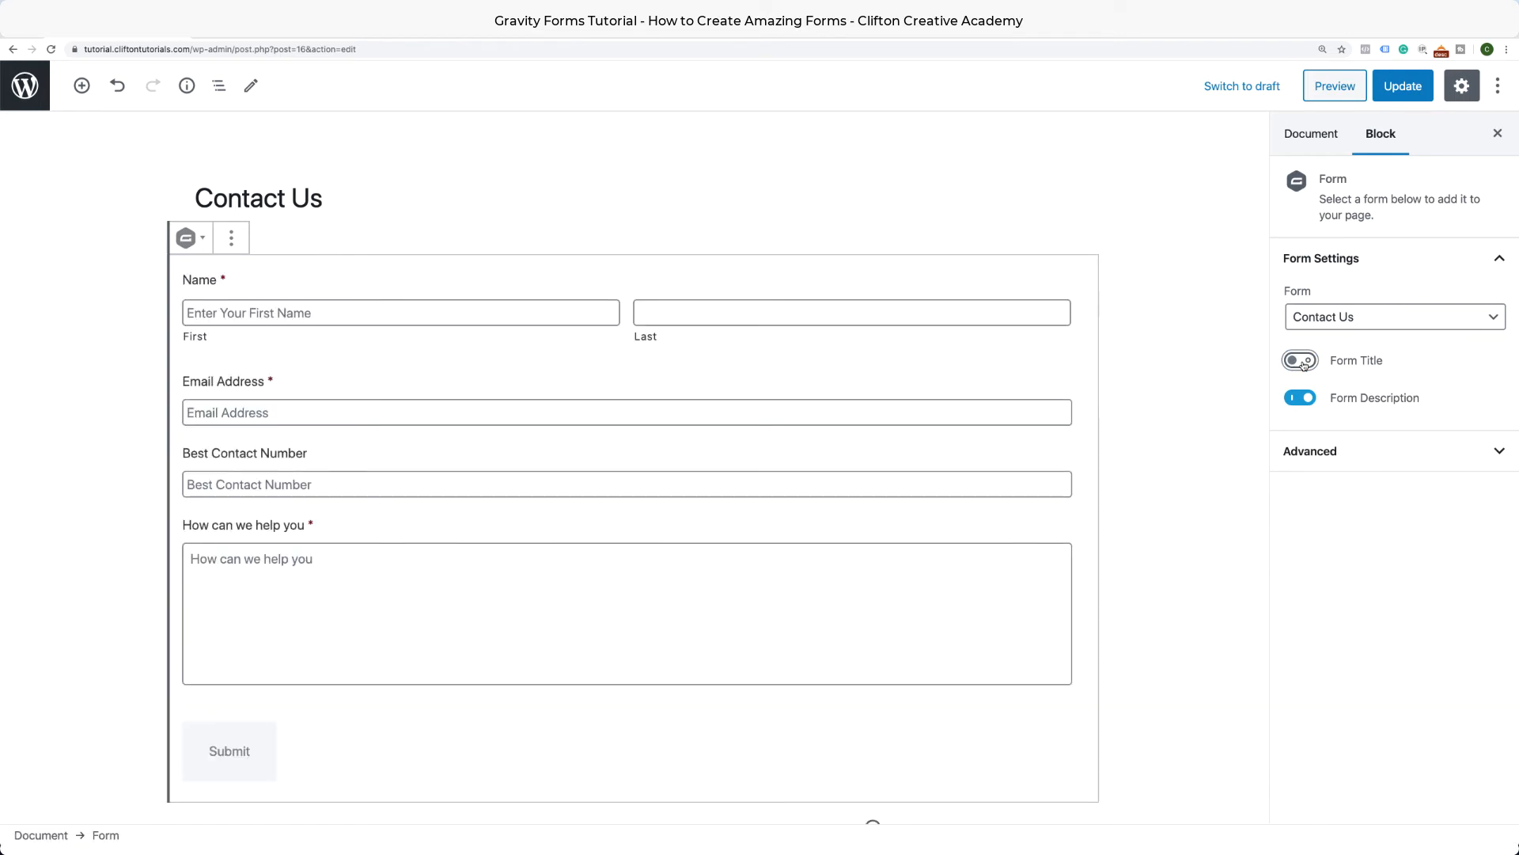
left_click(1301, 398)
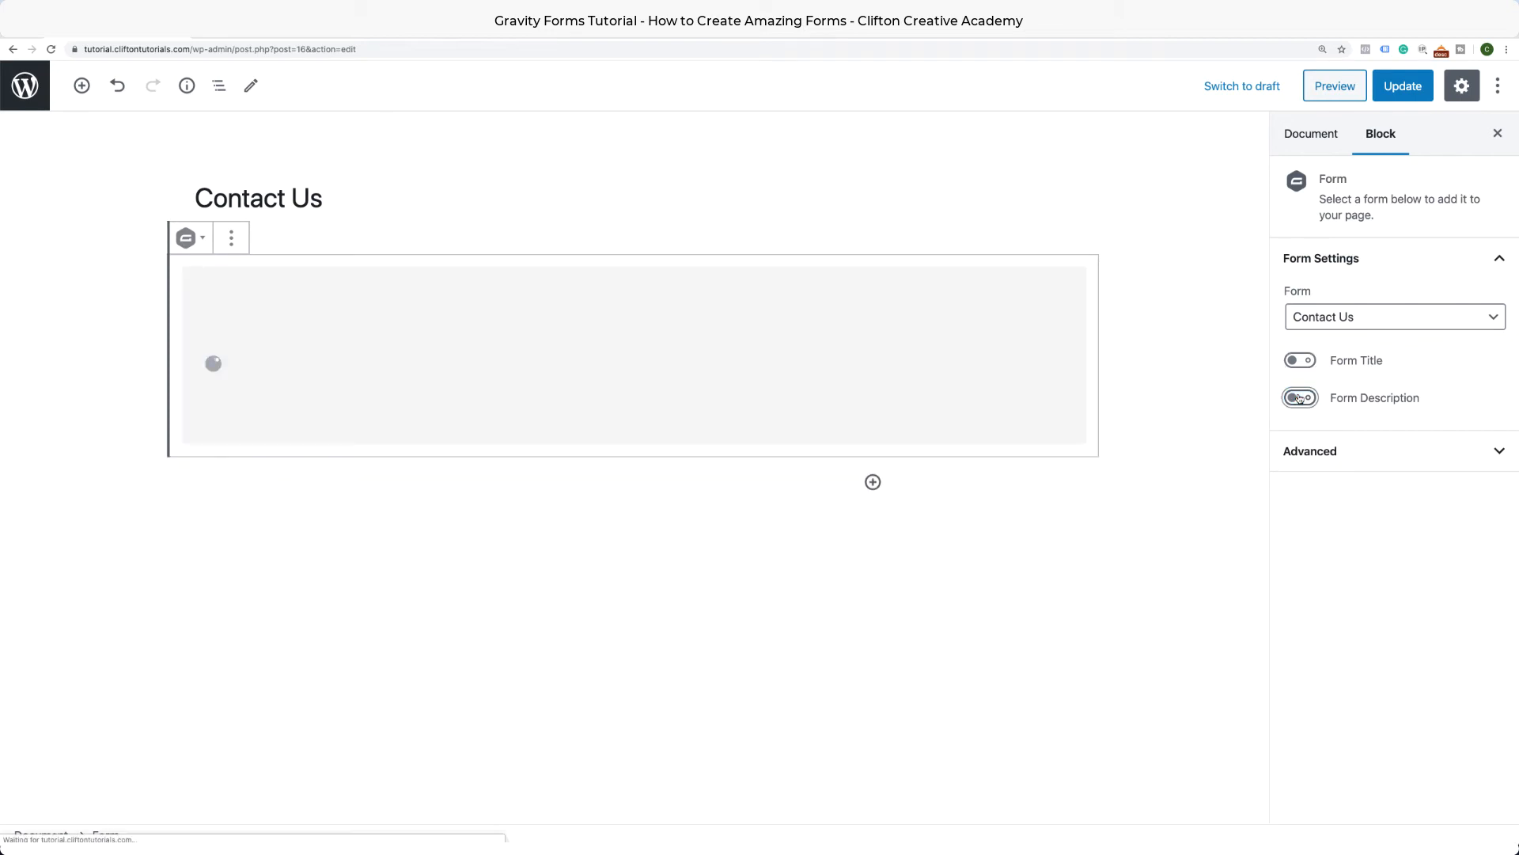
left_click(1383, 451)
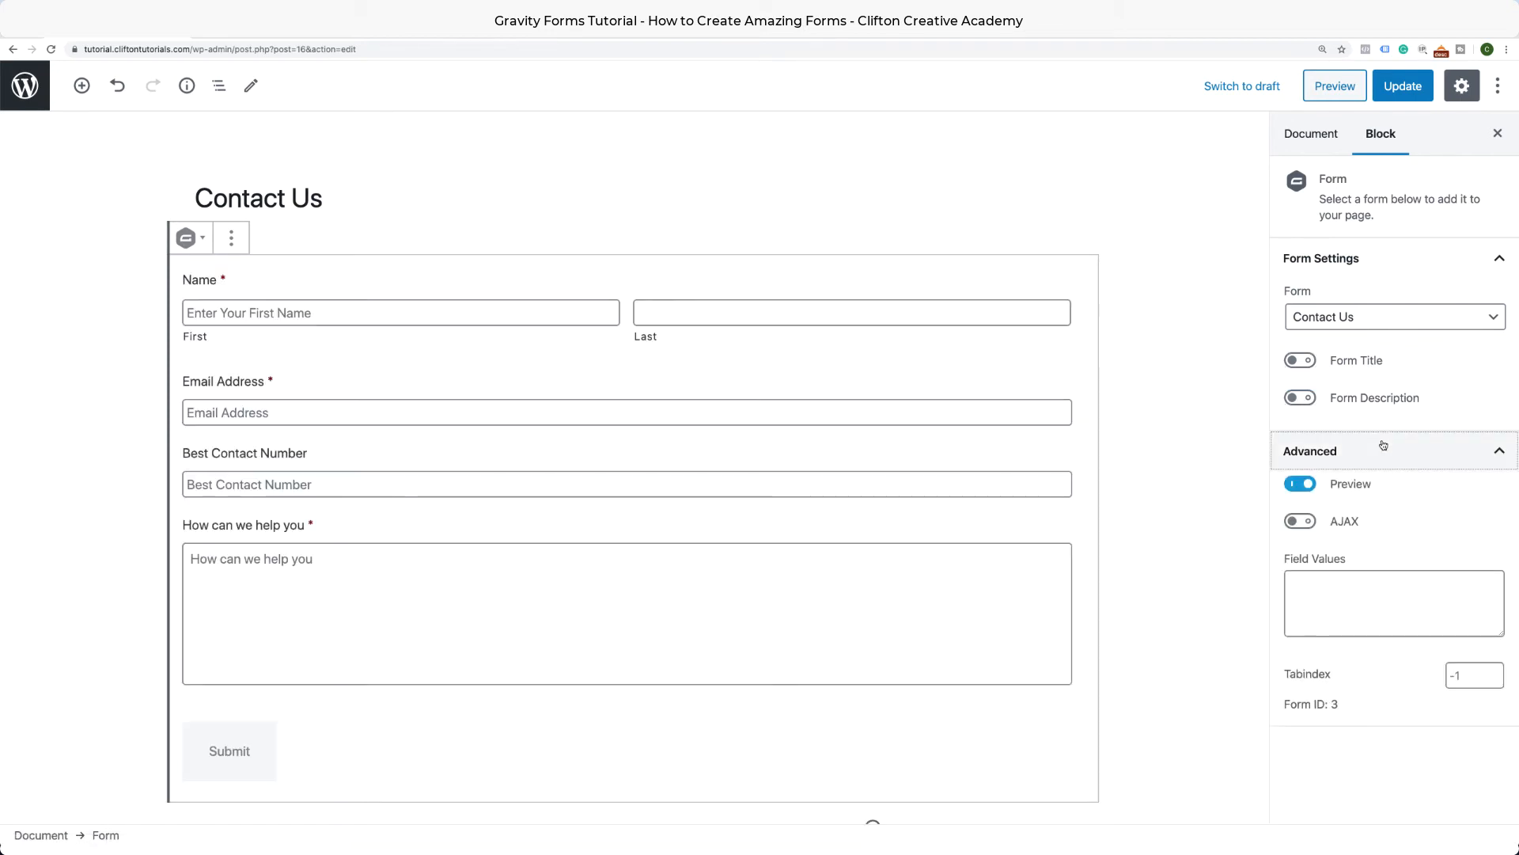
left_click(1310, 529)
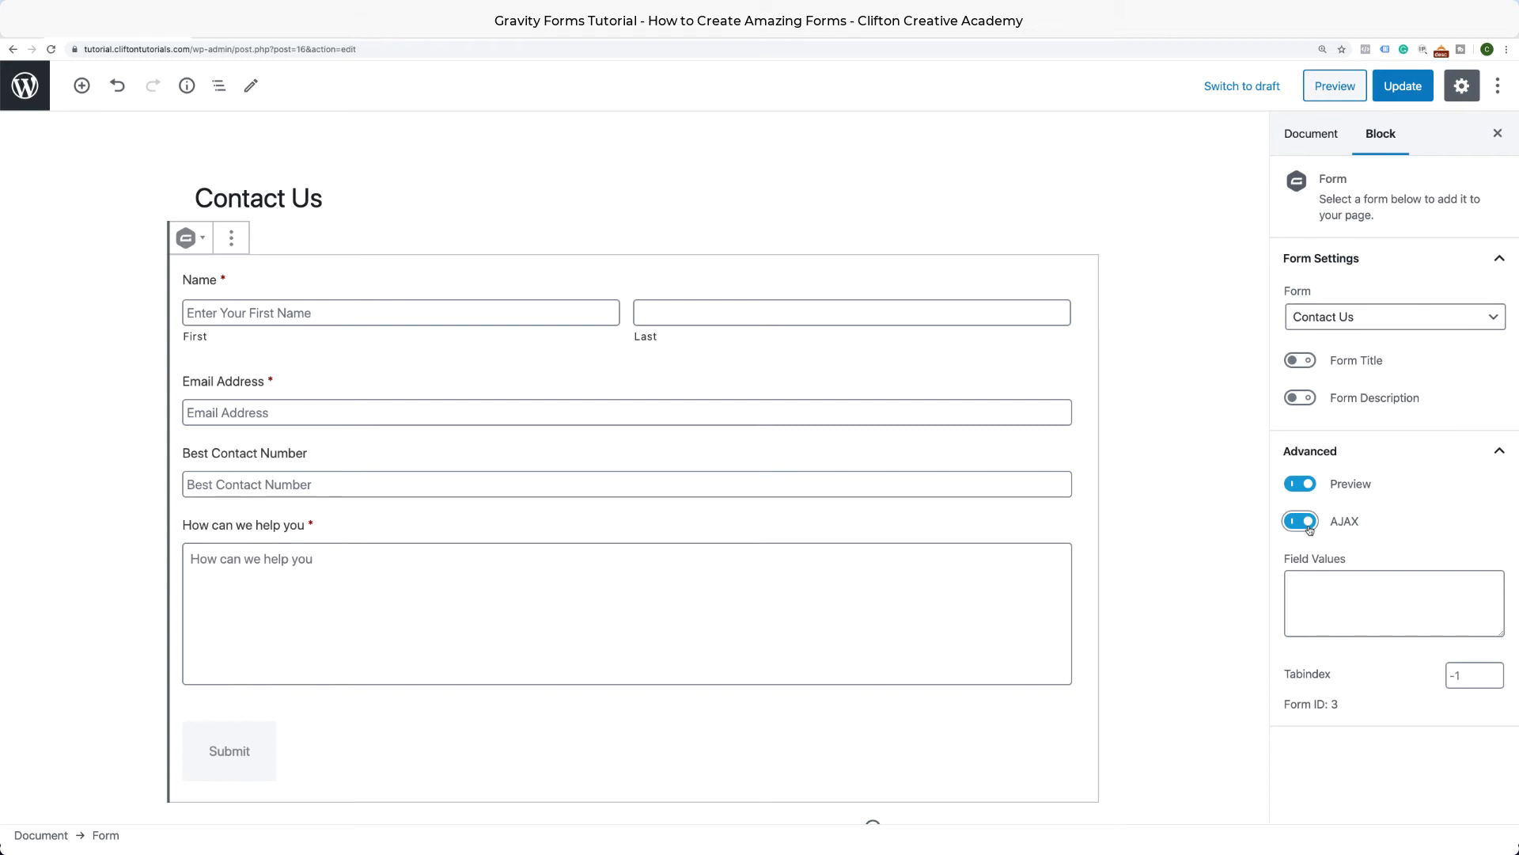
left_click(1396, 87)
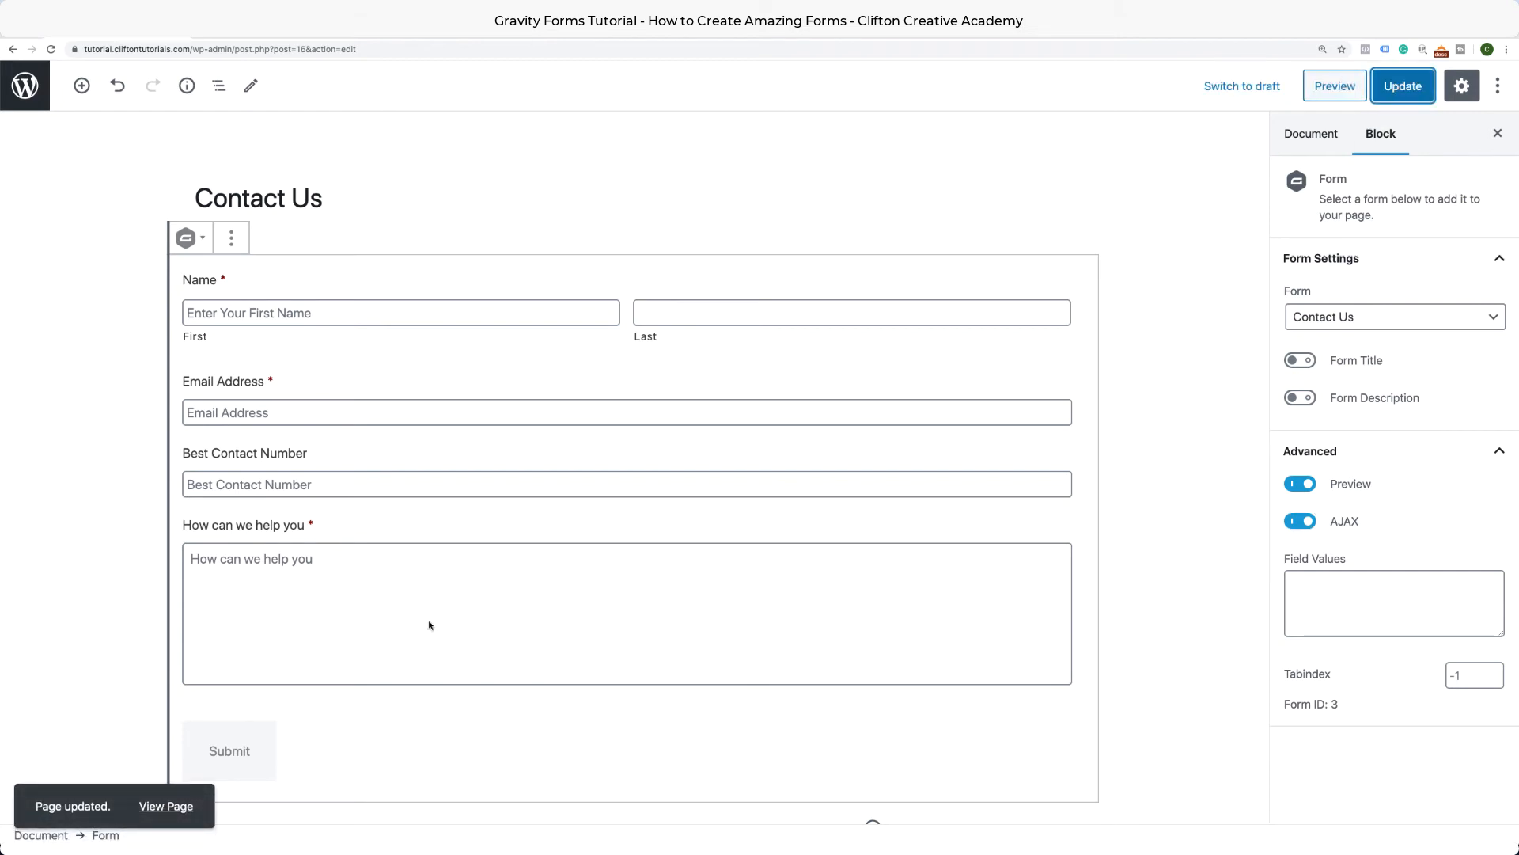
left_click(169, 805)
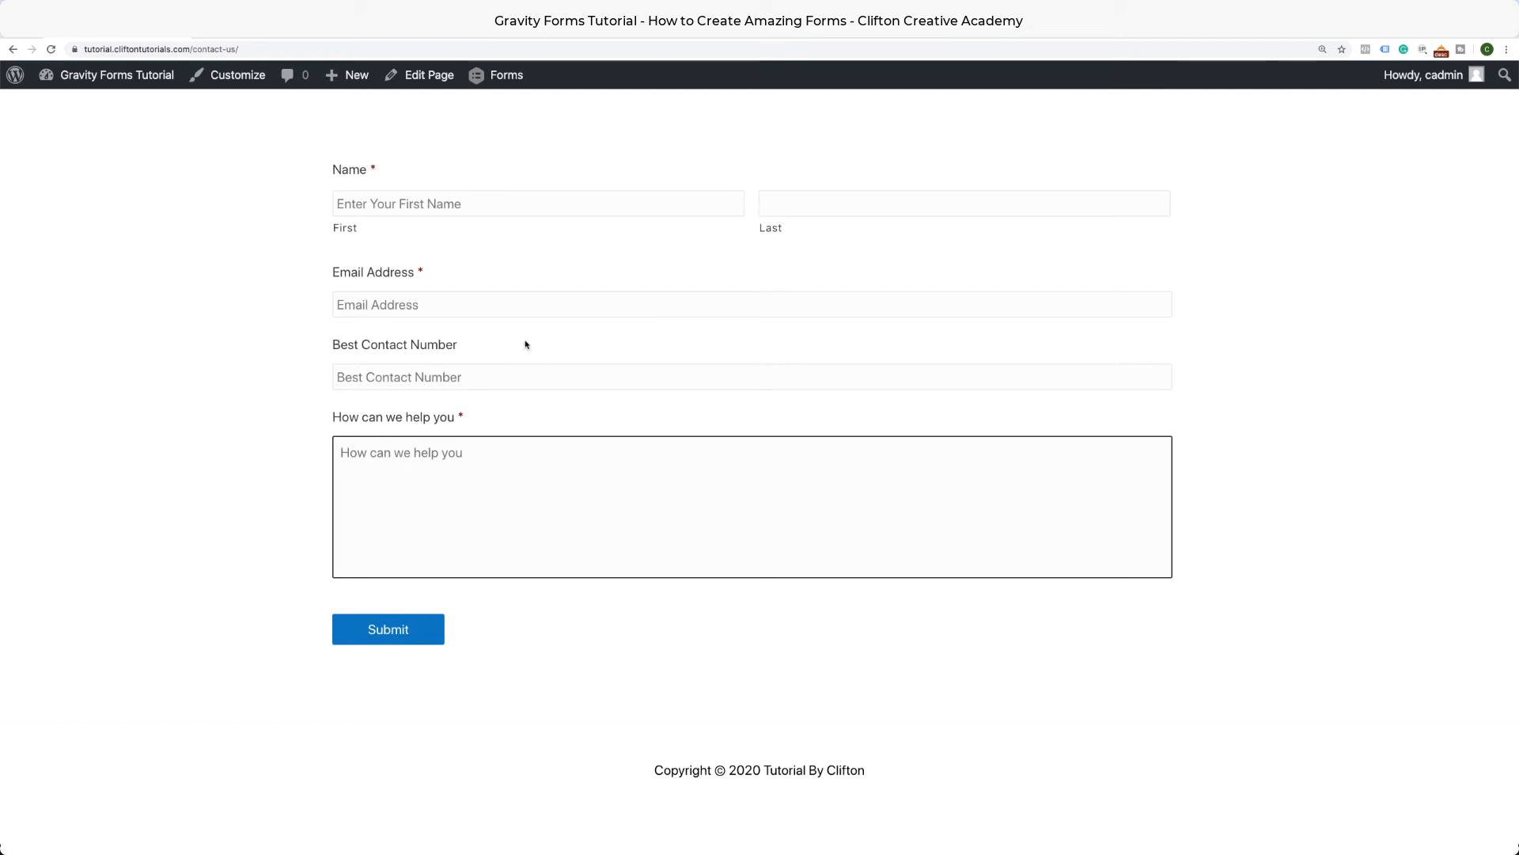
Review the live Contact Us form with its required Name, Email Address and help fields.
mouse_move(509, 73)
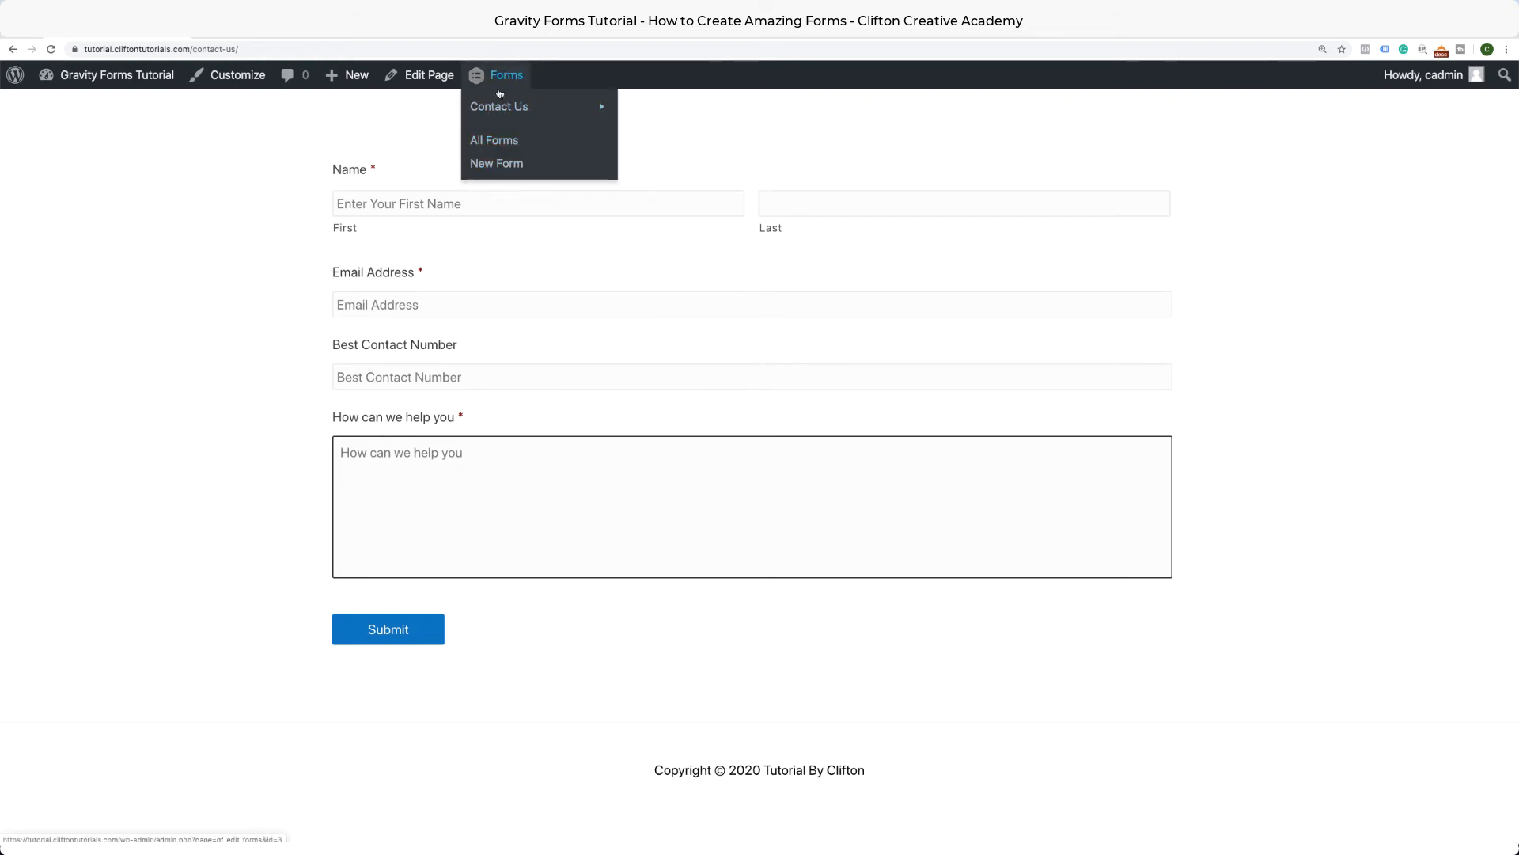
mouse_move(499, 106)
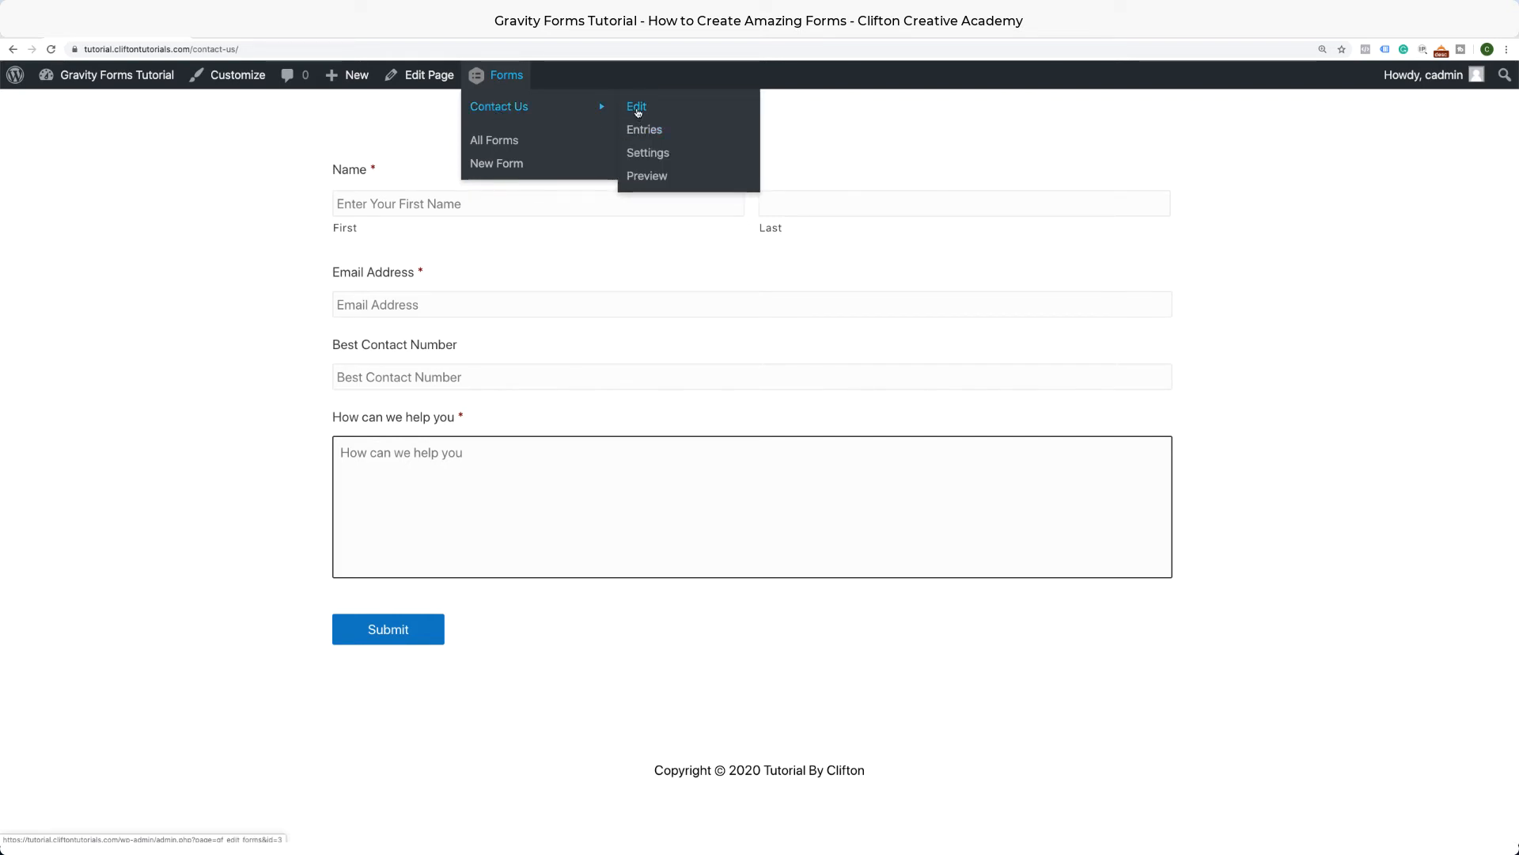
Enter 'contact-form' as the Contact Us form's CSS Class Name and update the form settings.
left_click(644, 155)
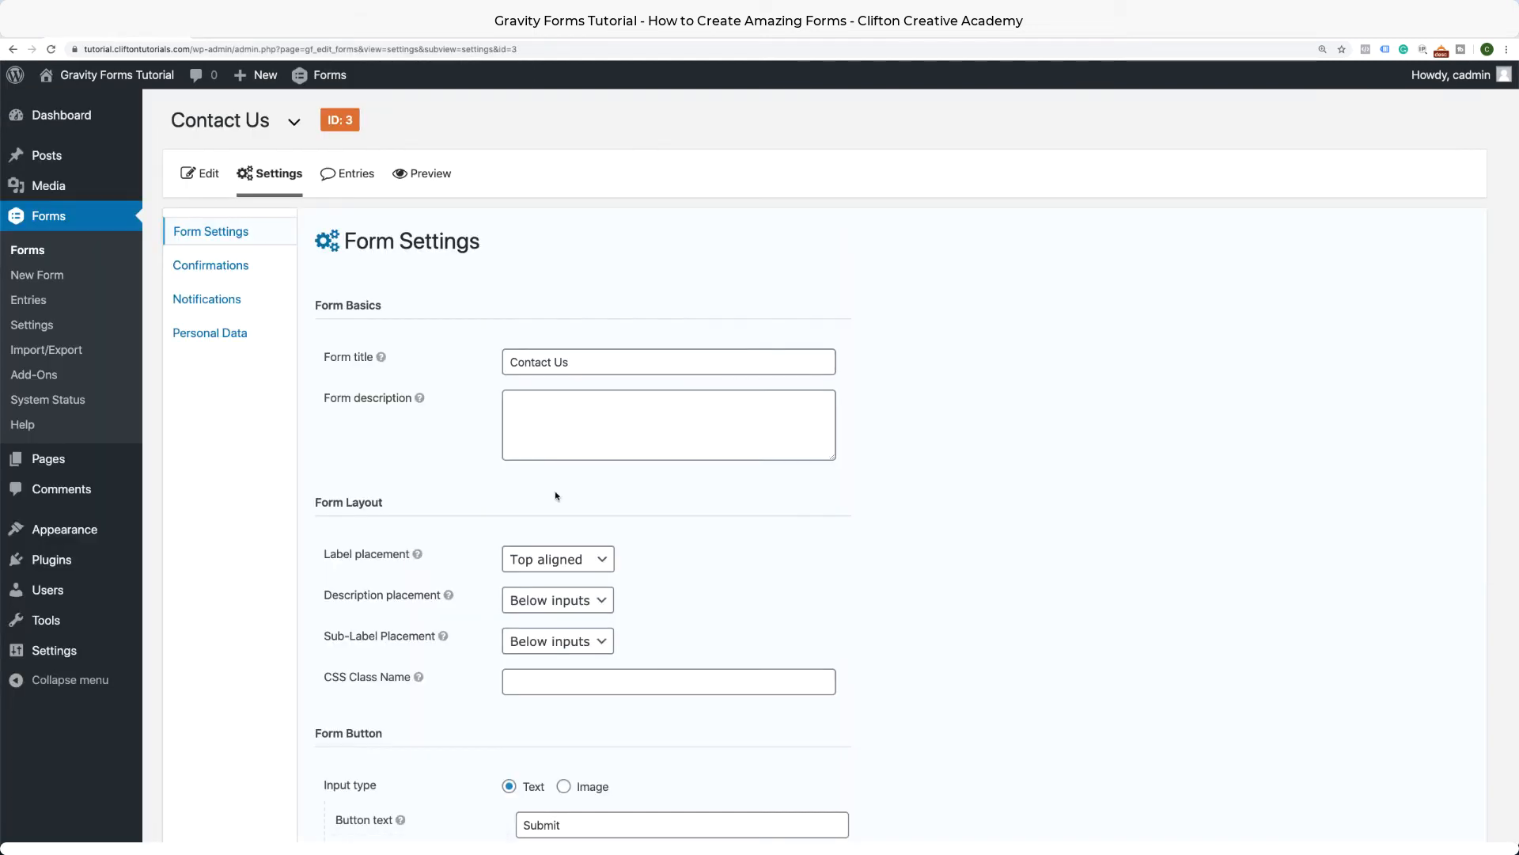
scroll(555, 496, "down", 3)
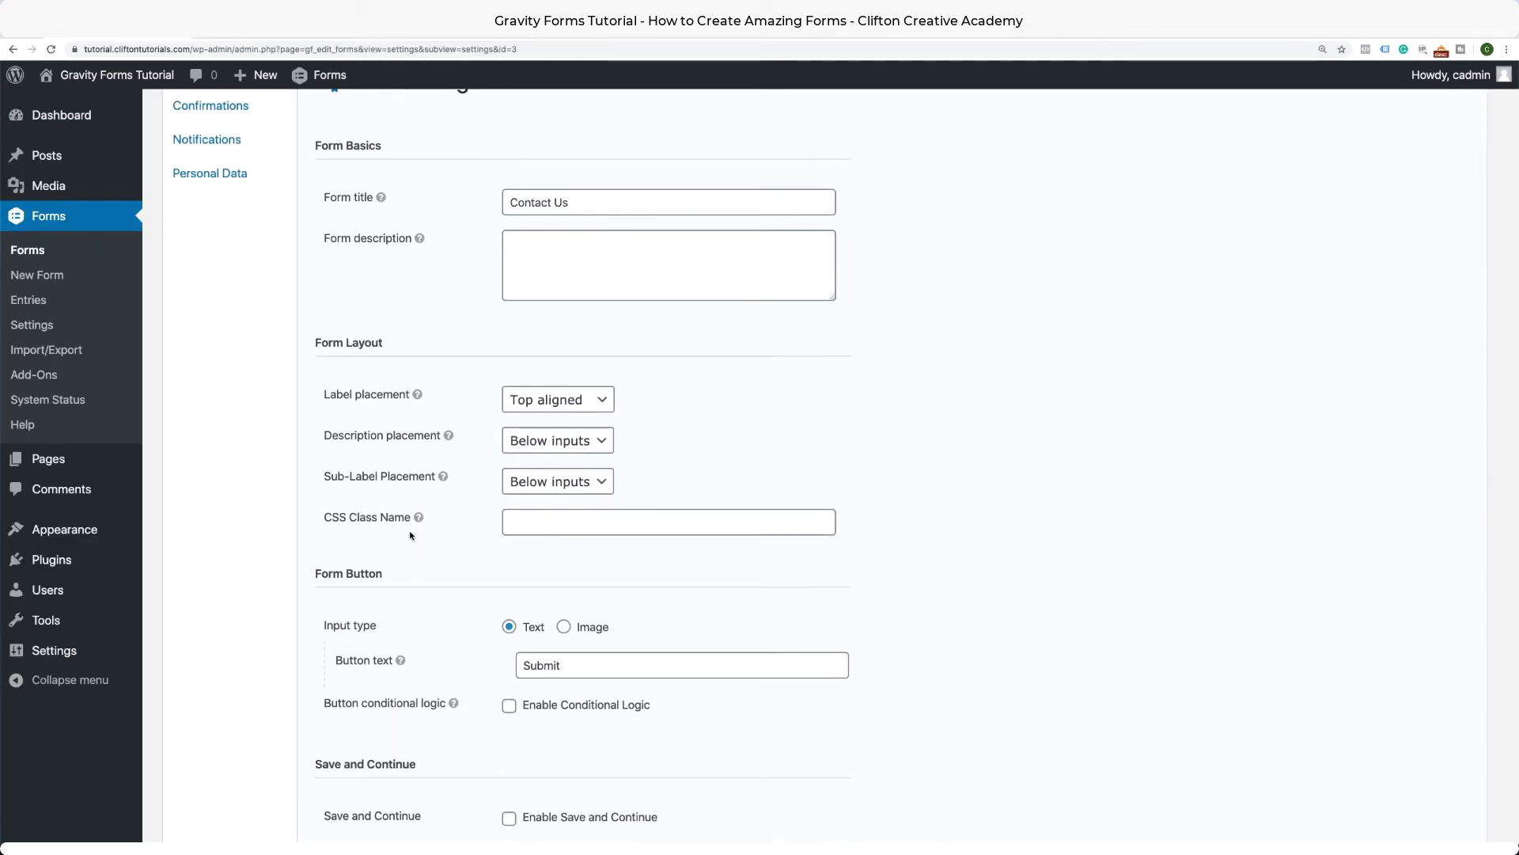
left_click(553, 525)
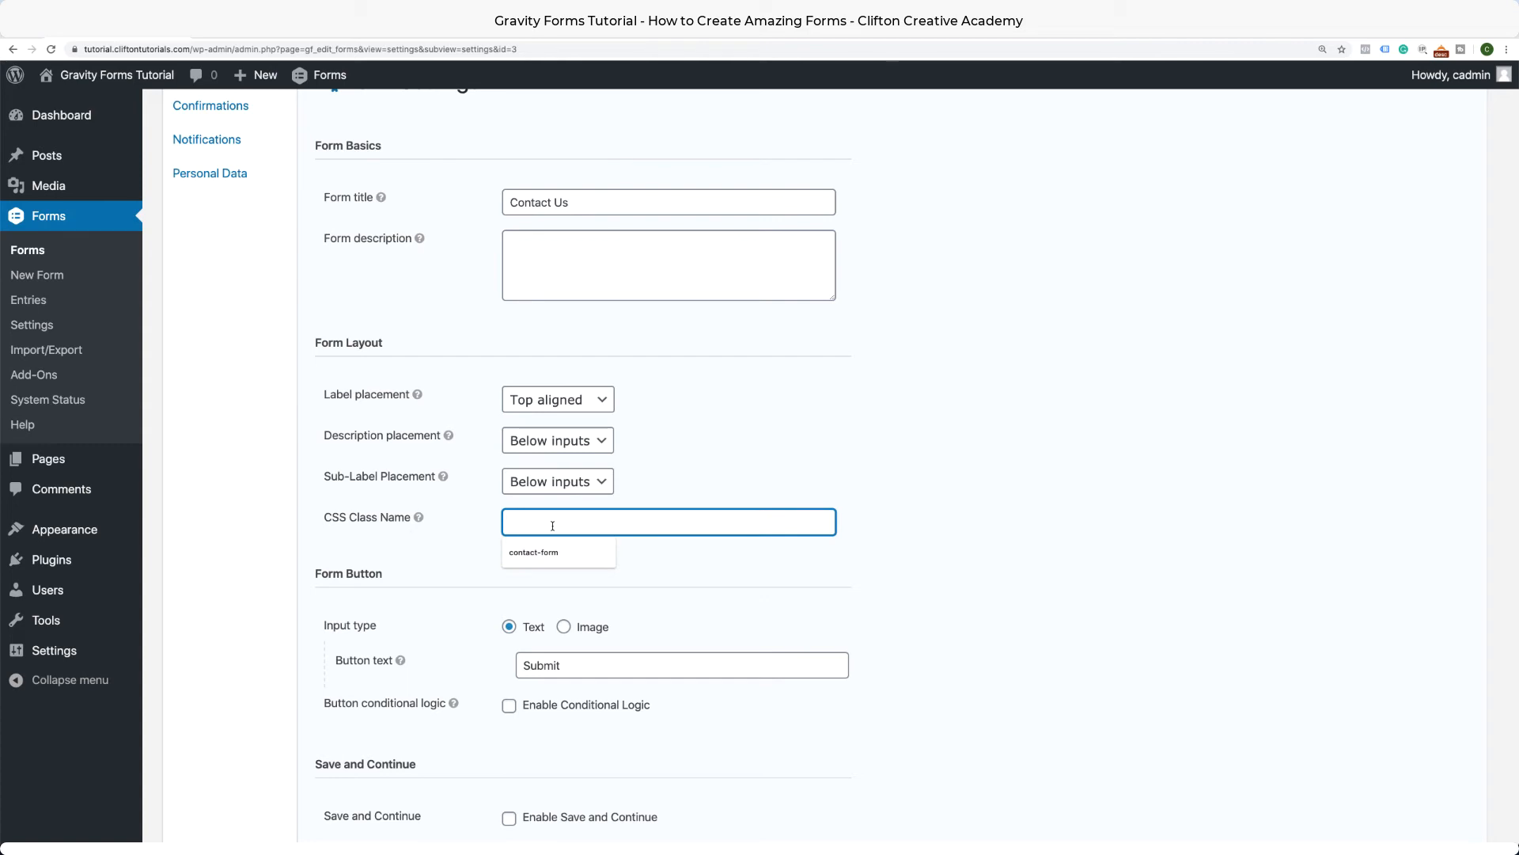
left_click(547, 554)
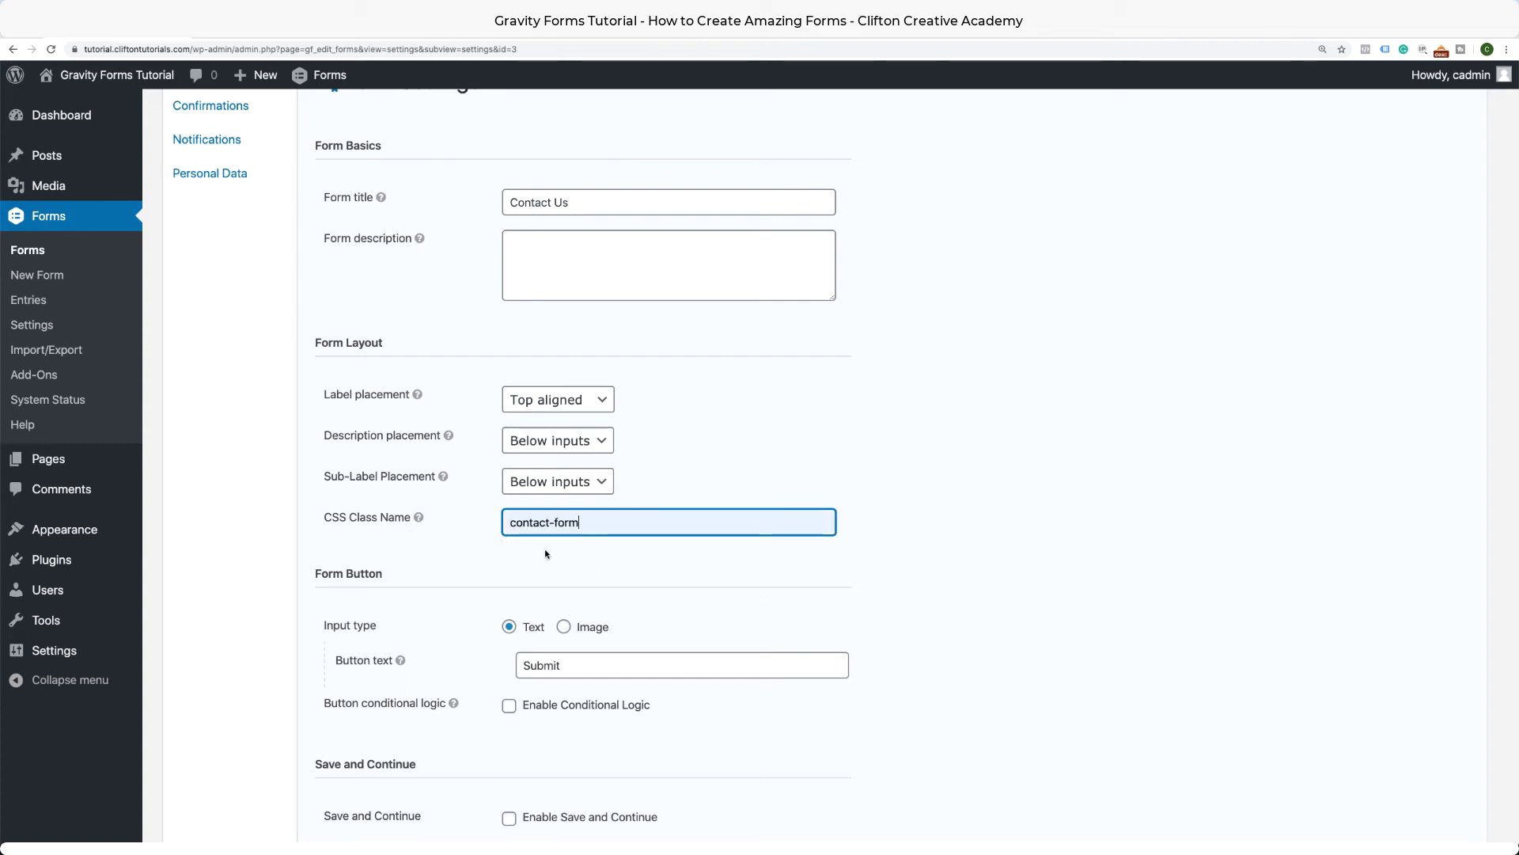
scroll(581, 604, "down", 1)
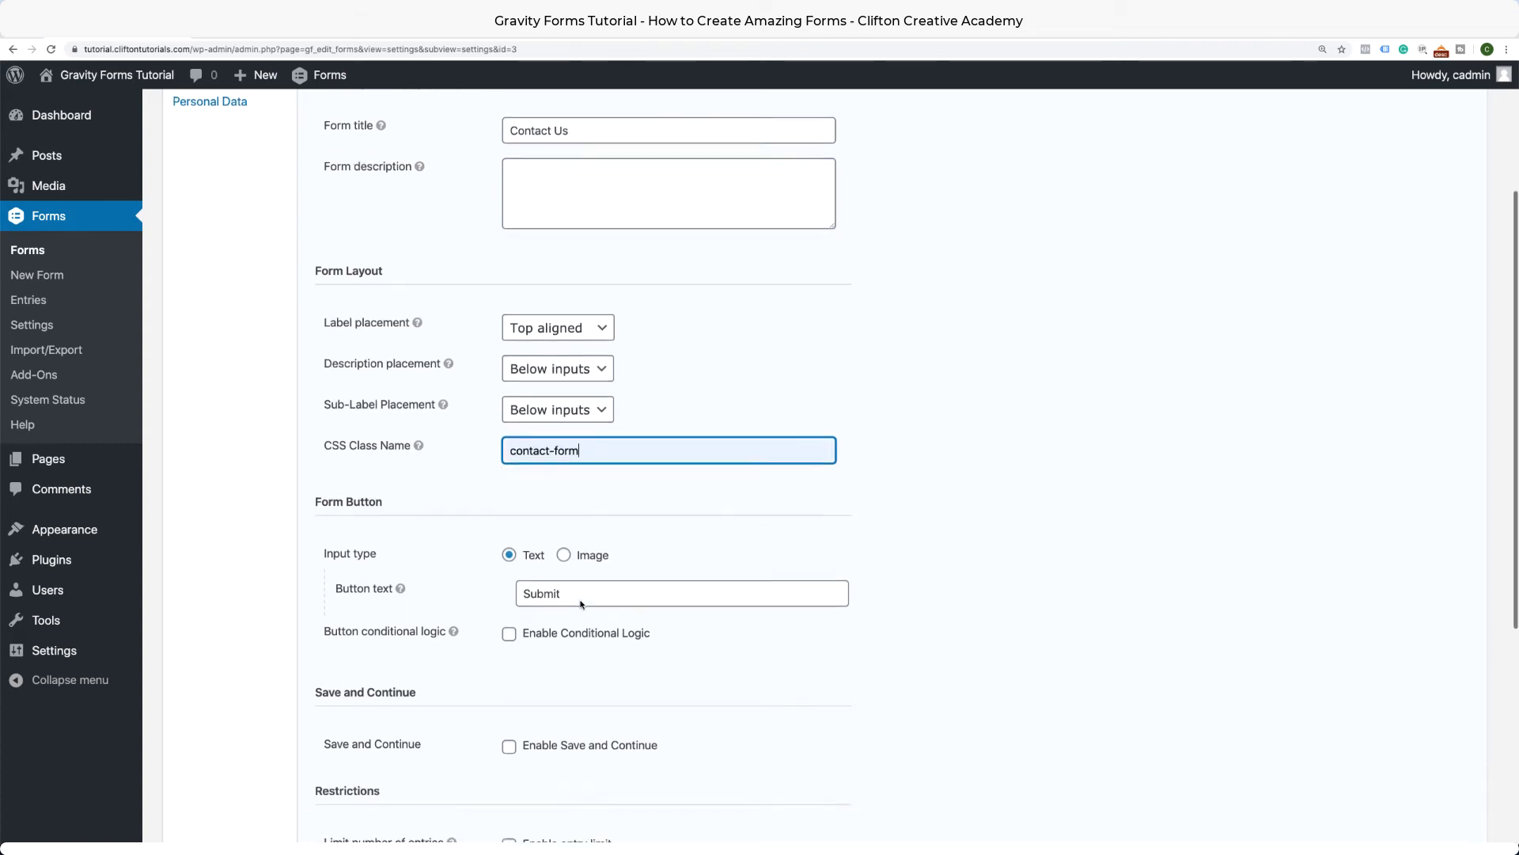
scroll(581, 603, "down", 5)
left_click(382, 702)
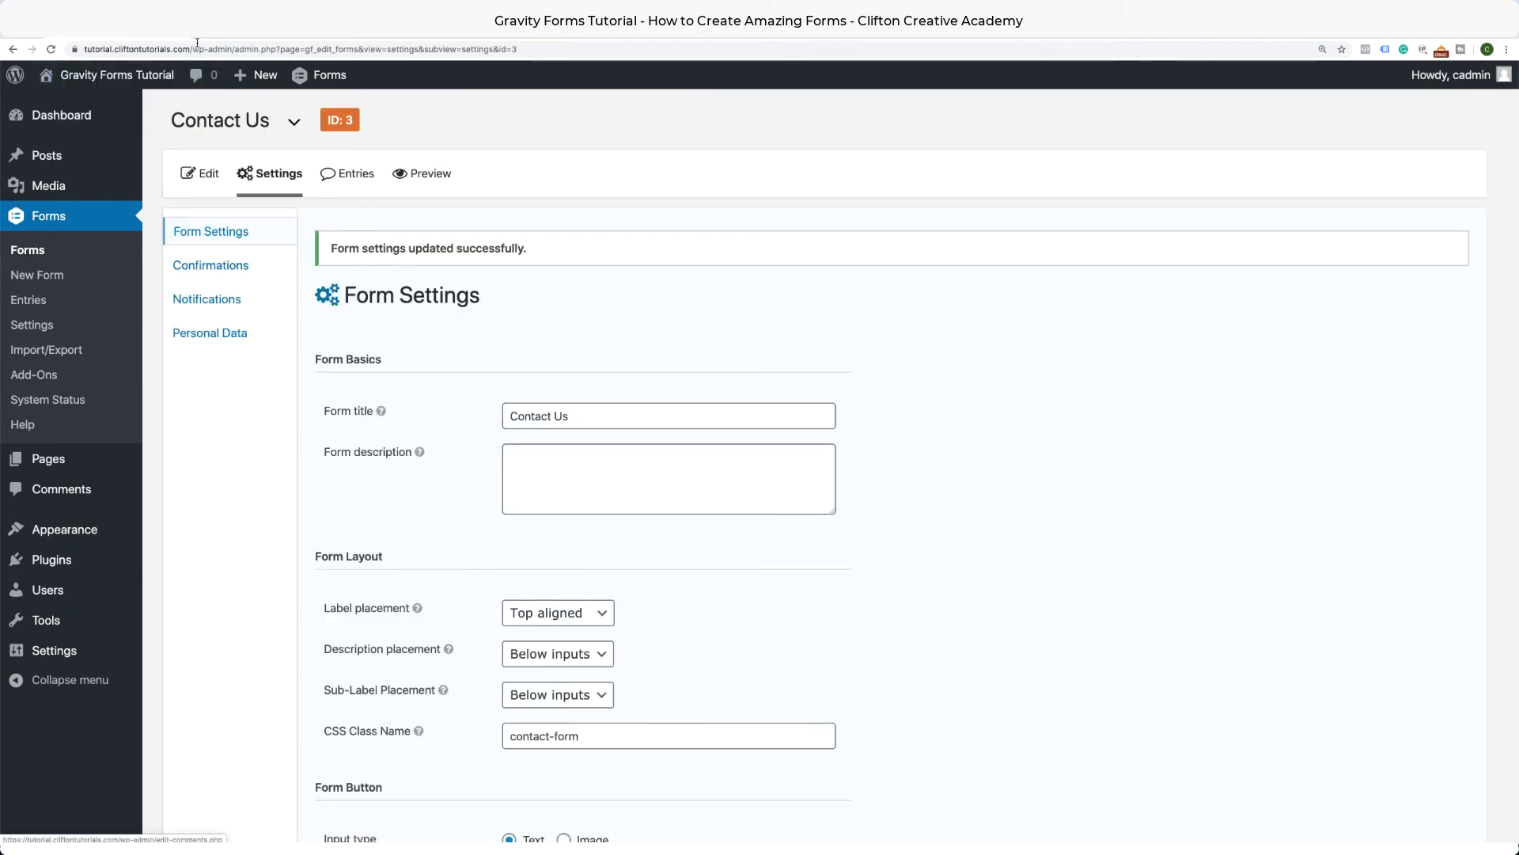
left_click_drag(194, 49, 273, 133)
Load /contact-us/ to check the four-field form live, then return to the admin Dashboard.
type("cont")
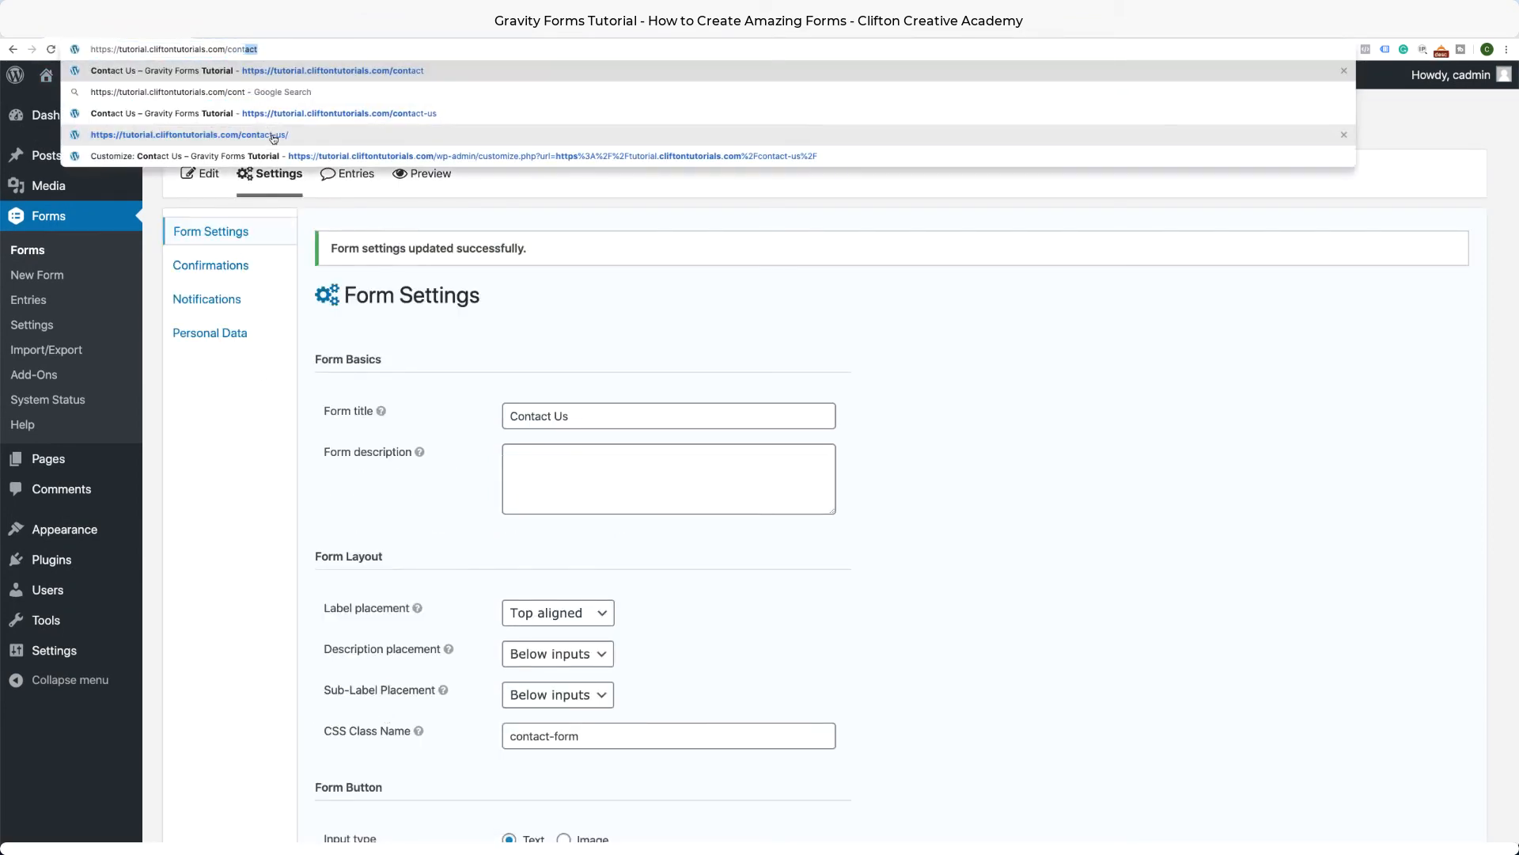
type("a")
left_click(417, 115)
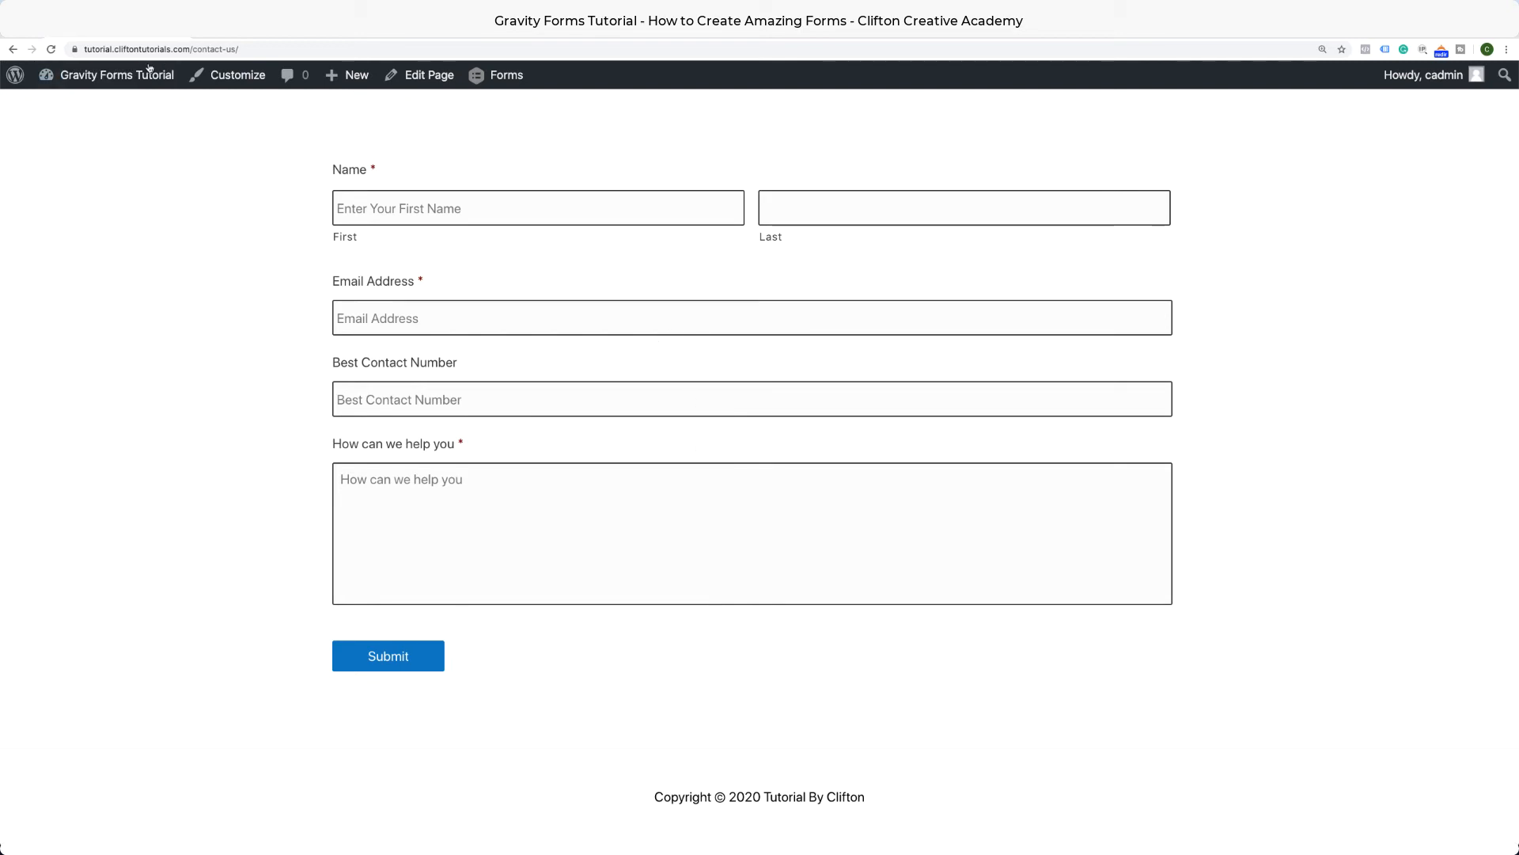
left_click(76, 111)
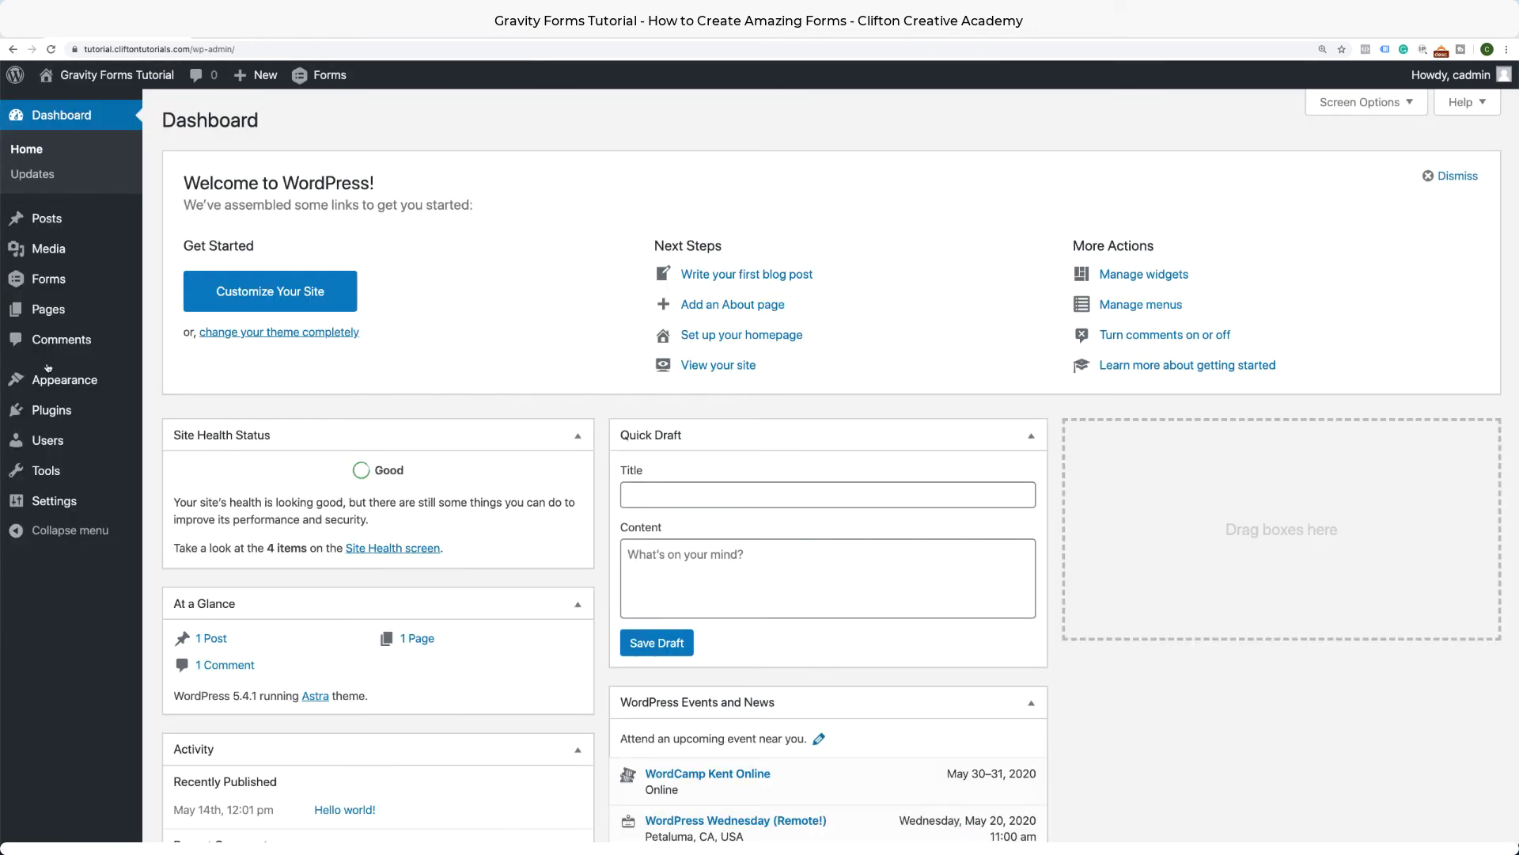
Open the Contact Us form in the Gravity Forms editor and add a Drop Down field.
mouse_move(60, 285)
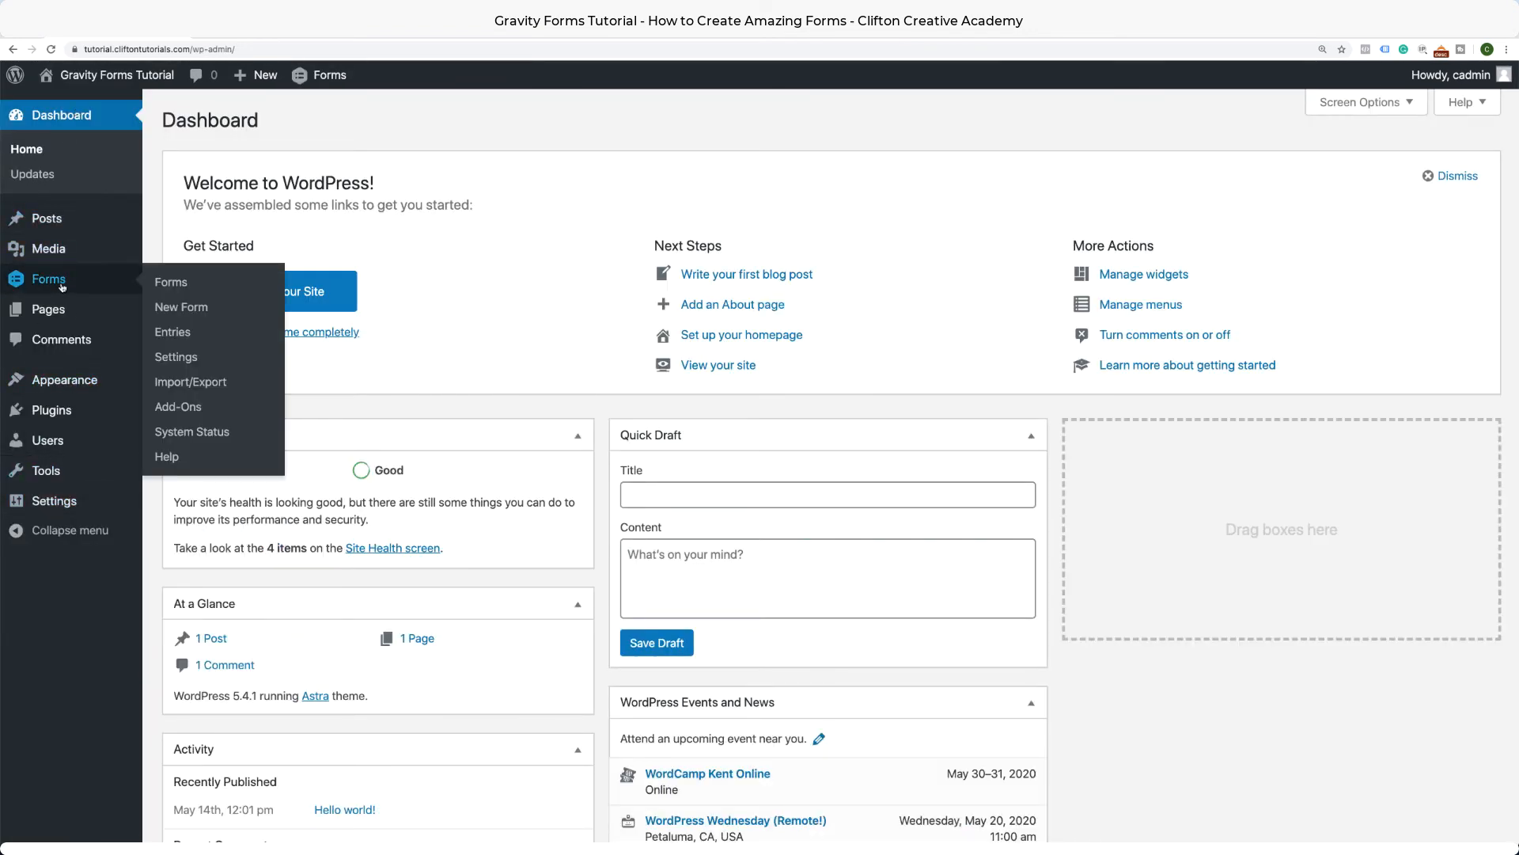
left_click(165, 284)
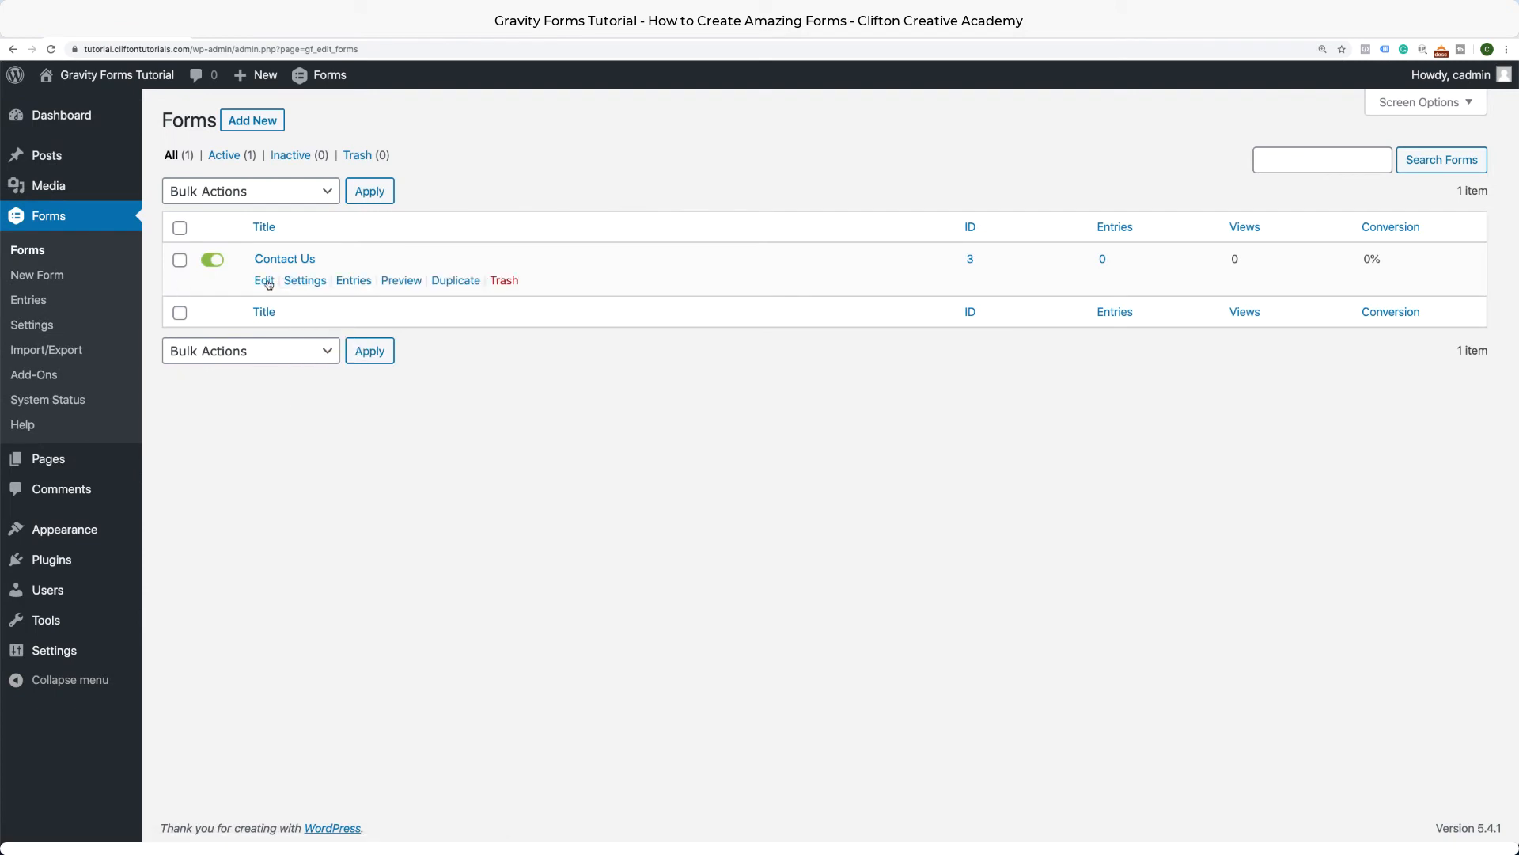
left_click(266, 281)
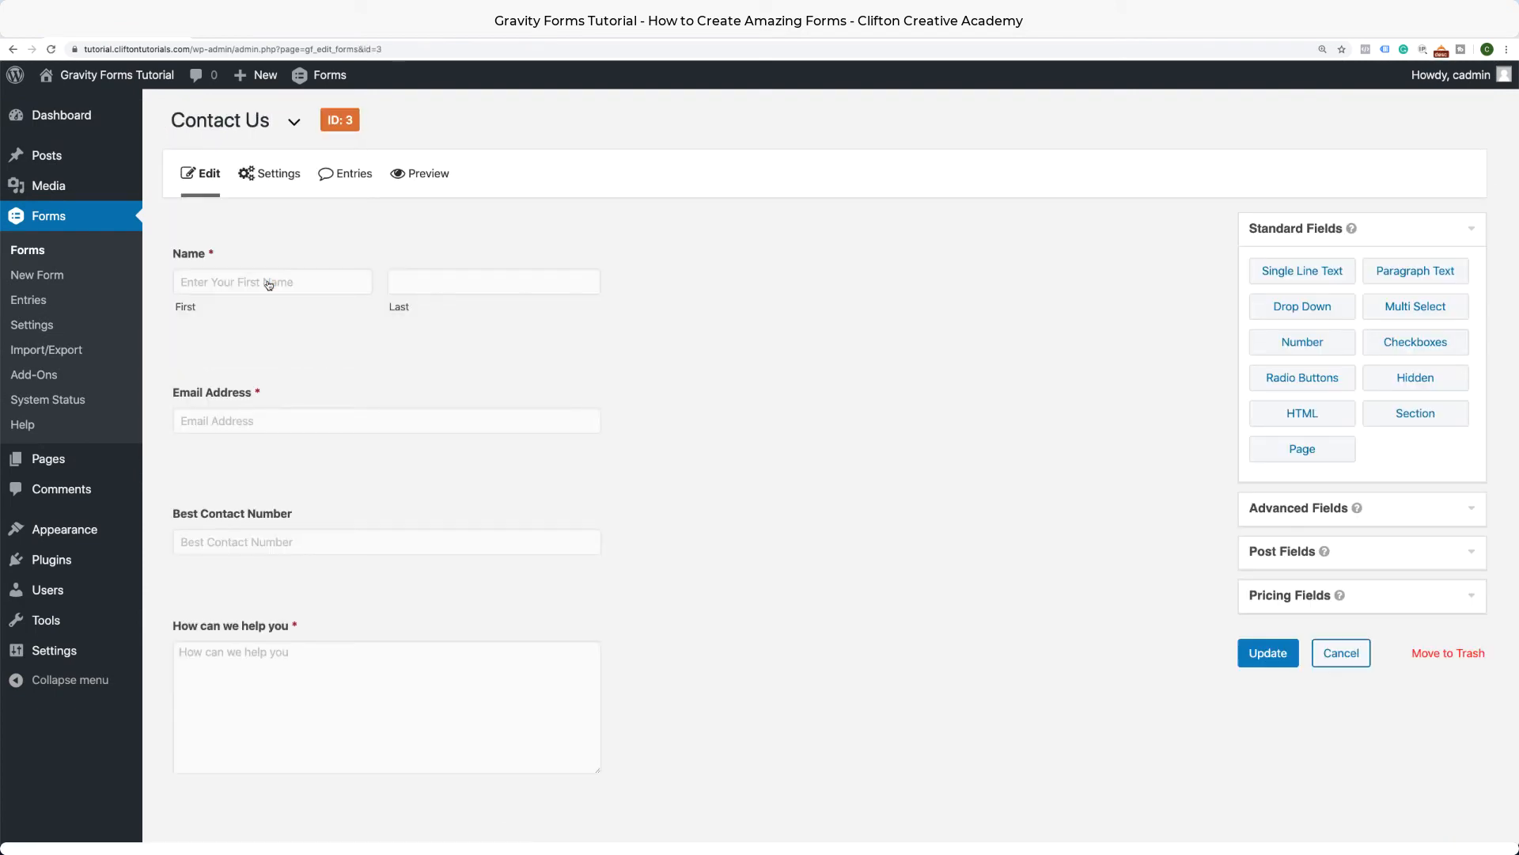
left_click_drag(1303, 306, 472, 577)
scroll(544, 576, "down", 4)
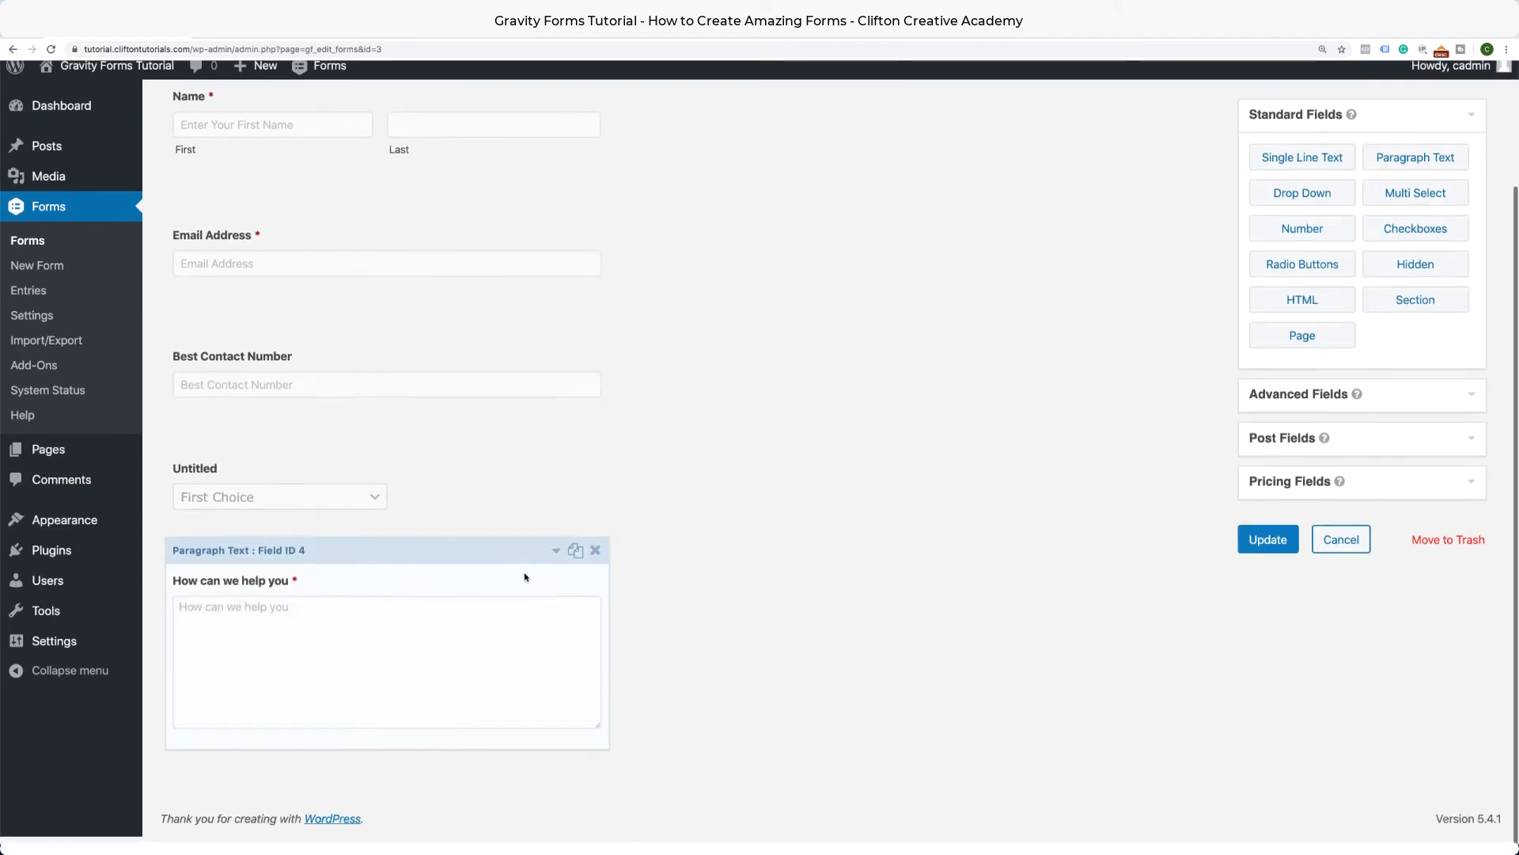
left_click(556, 447)
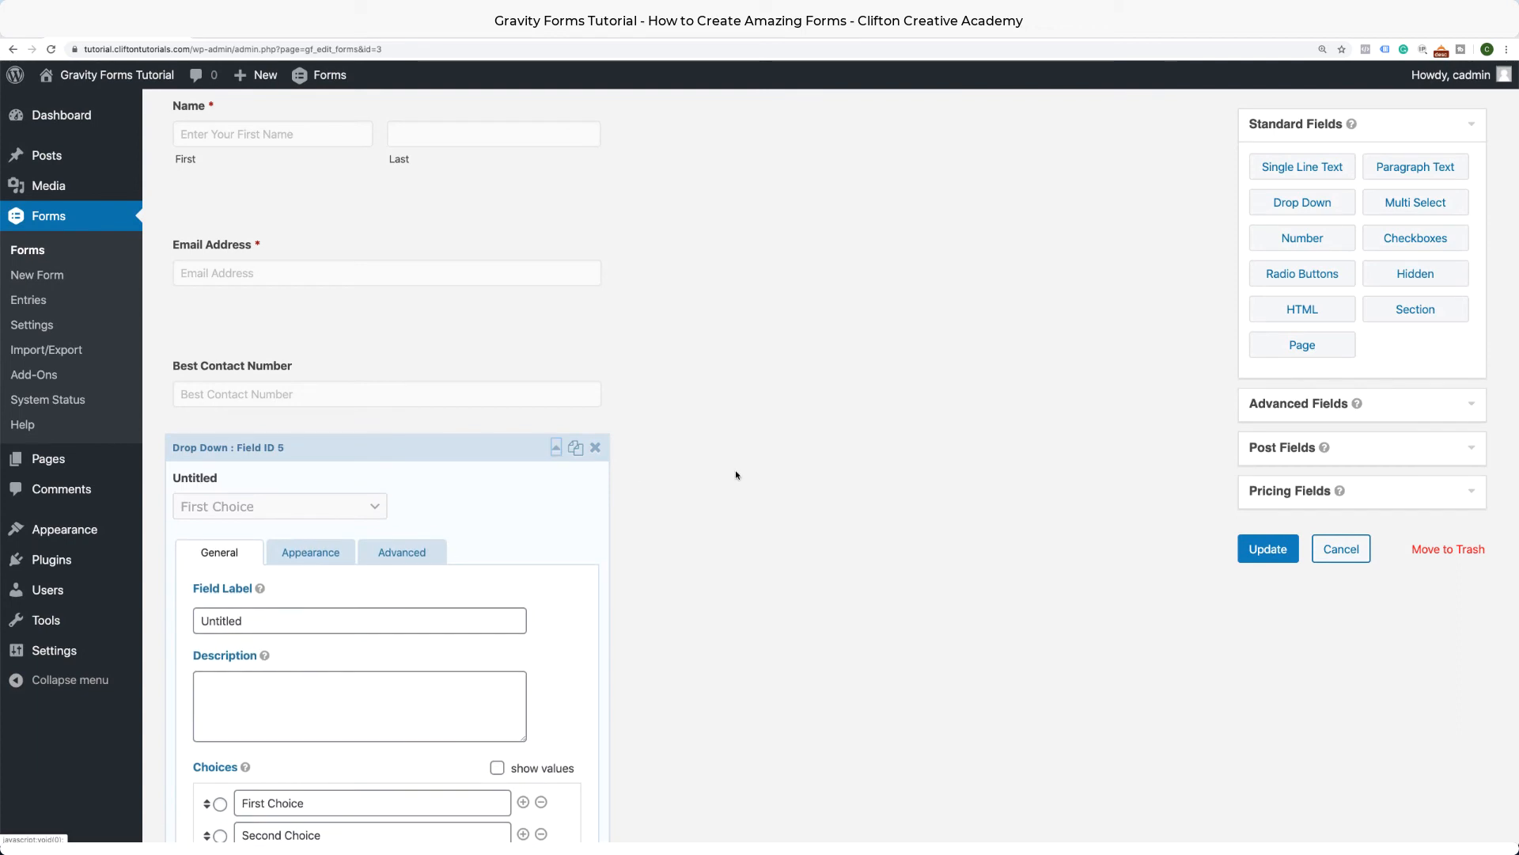
Label the drop-down 'How did you hear about us?'.
scroll(736, 475, "down", 2)
scroll(736, 475, "down", 1)
left_click_drag(277, 429, 159, 428)
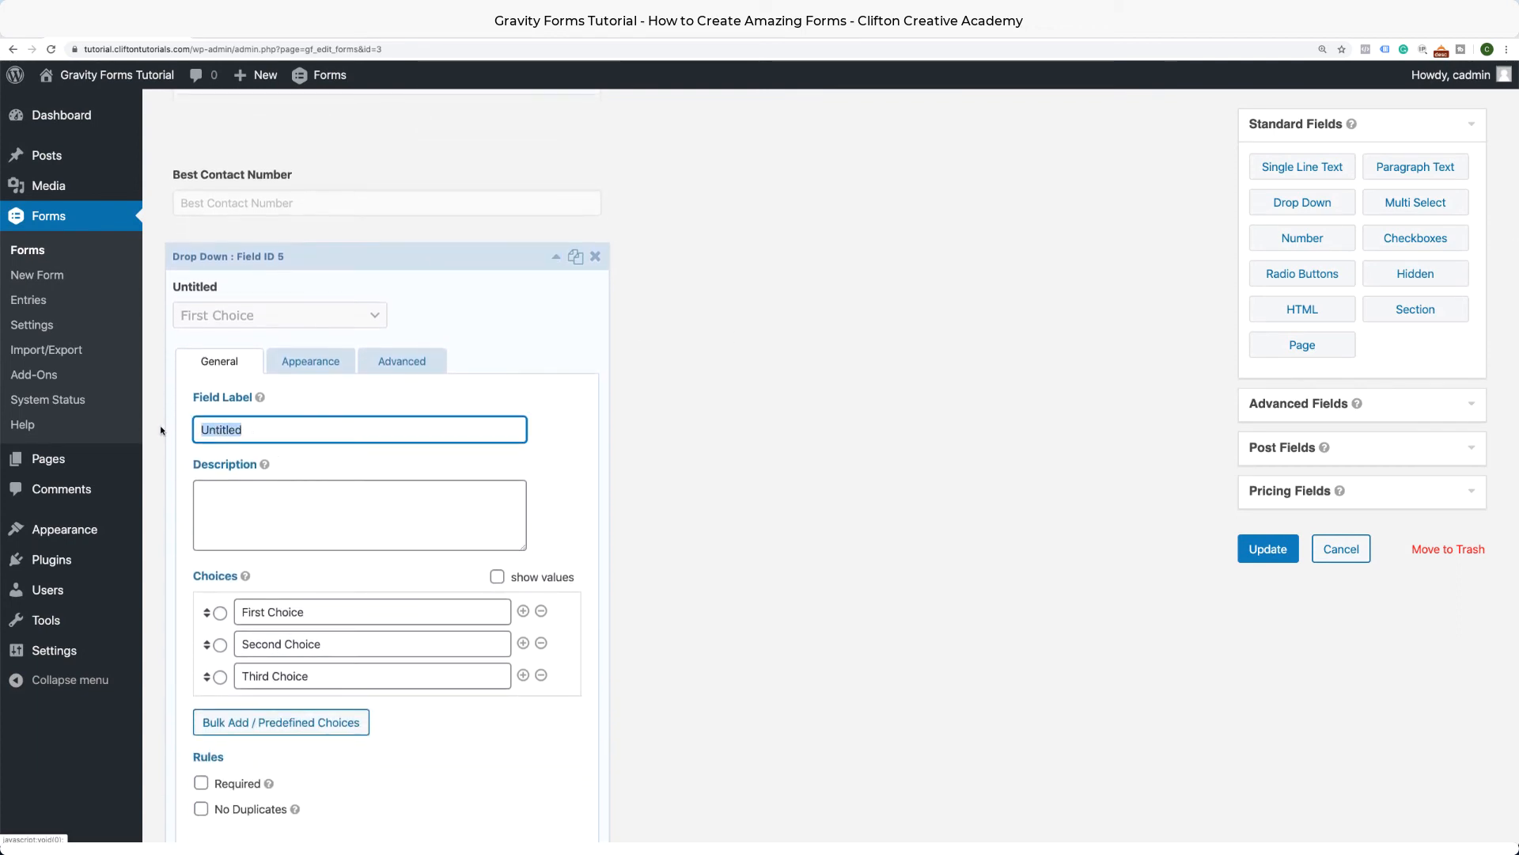
type("How")
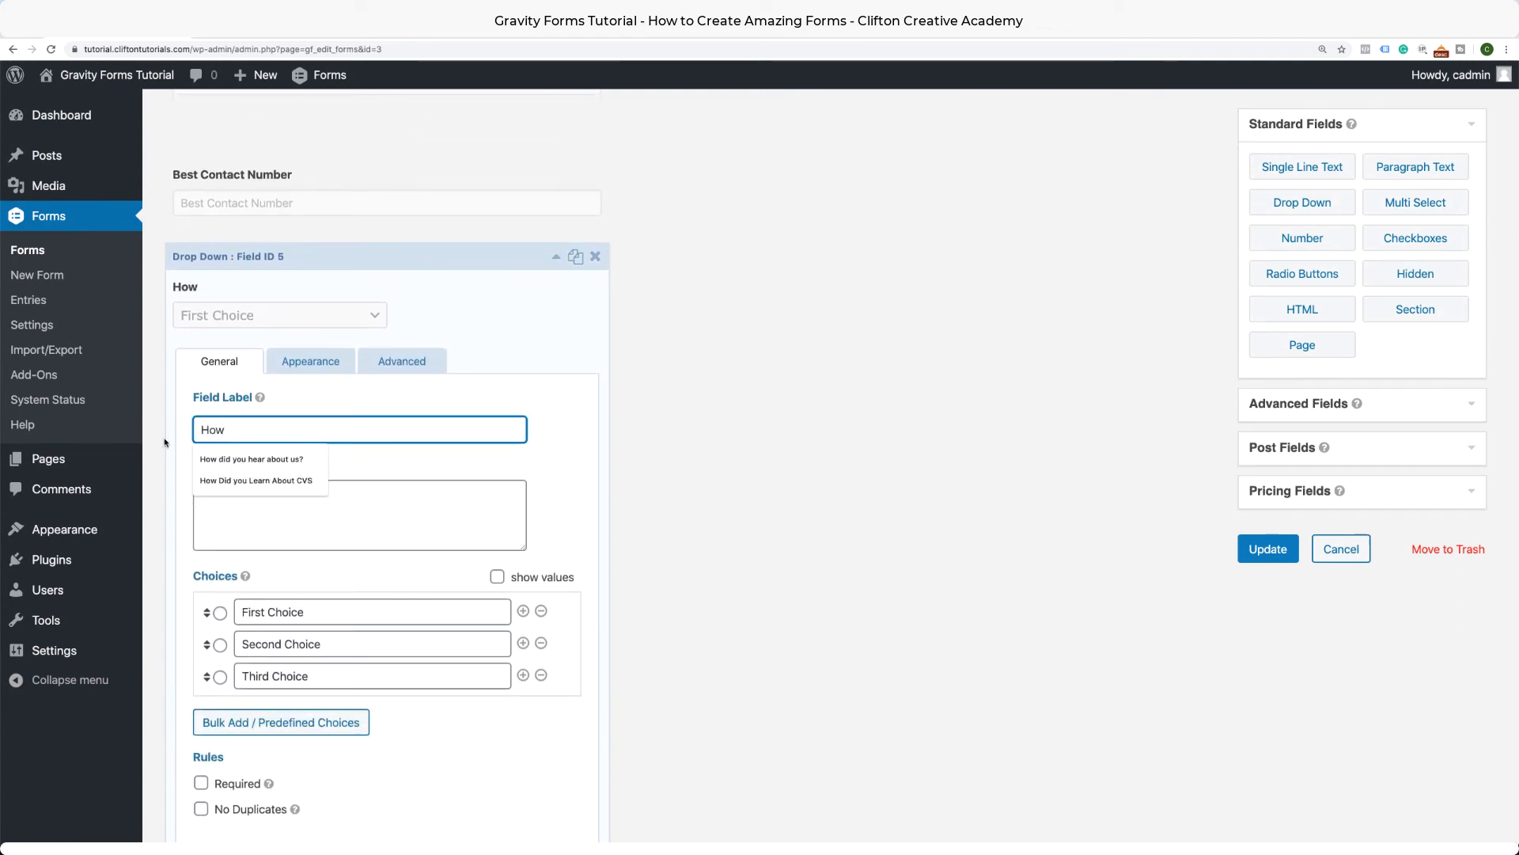
left_click(245, 459)
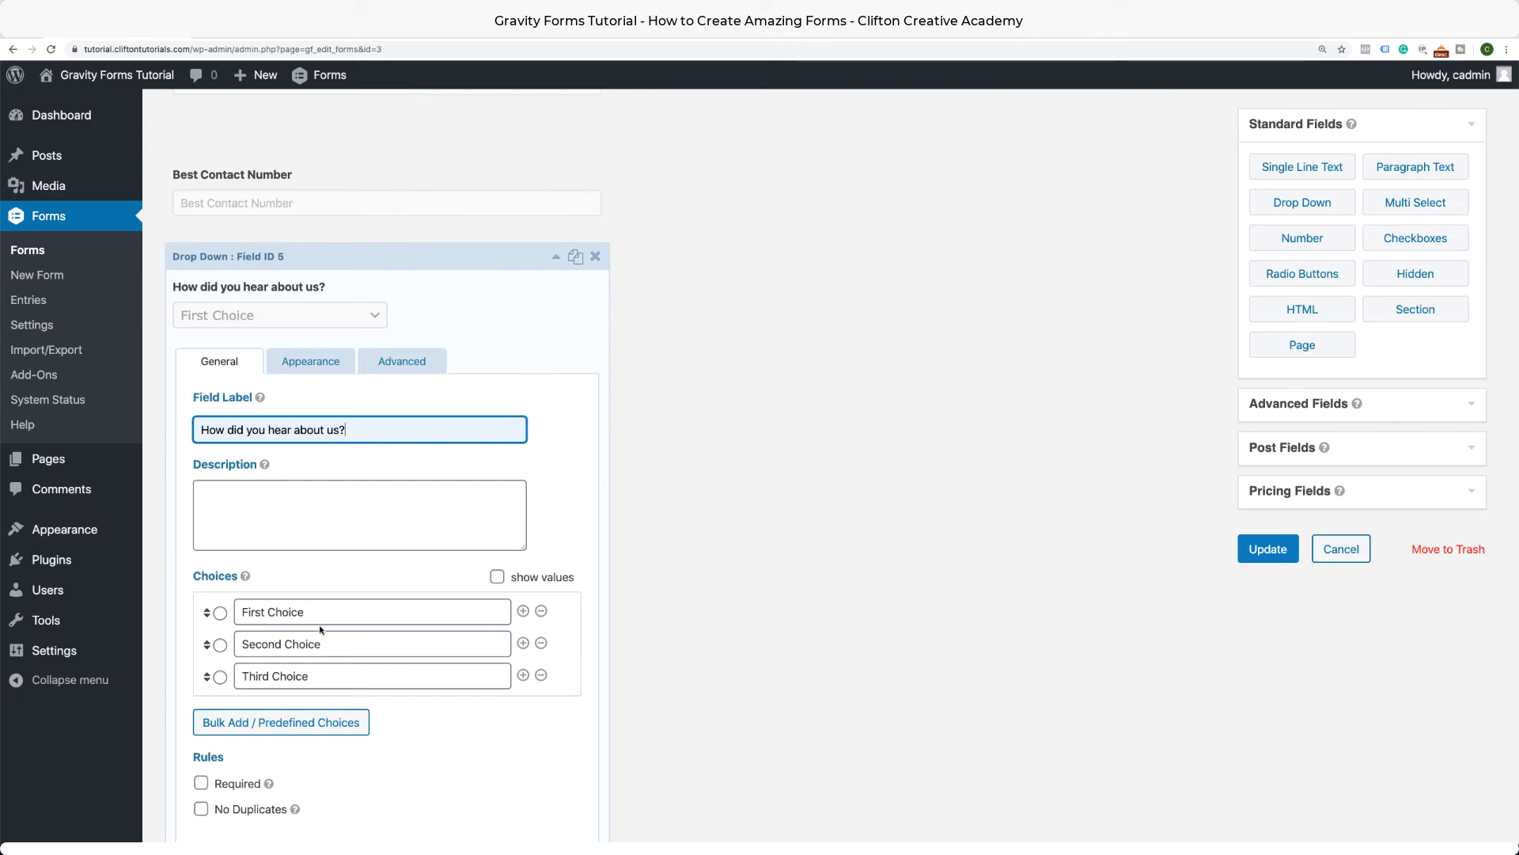
Set the drop-down choices to Google, TV, Radio and Friend.
left_click_drag(315, 613, 229, 617)
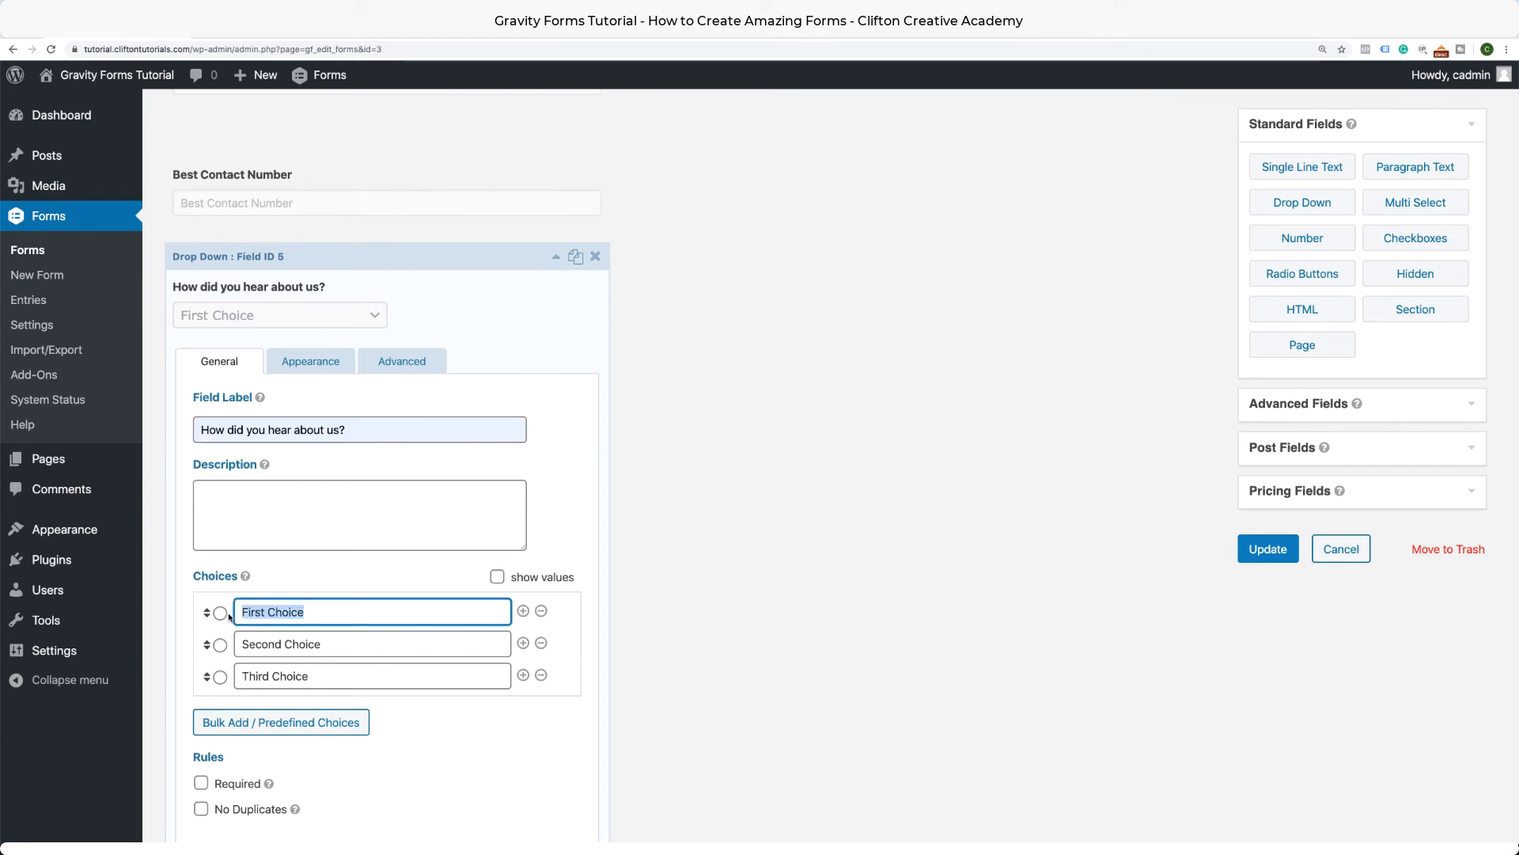
type("Google")
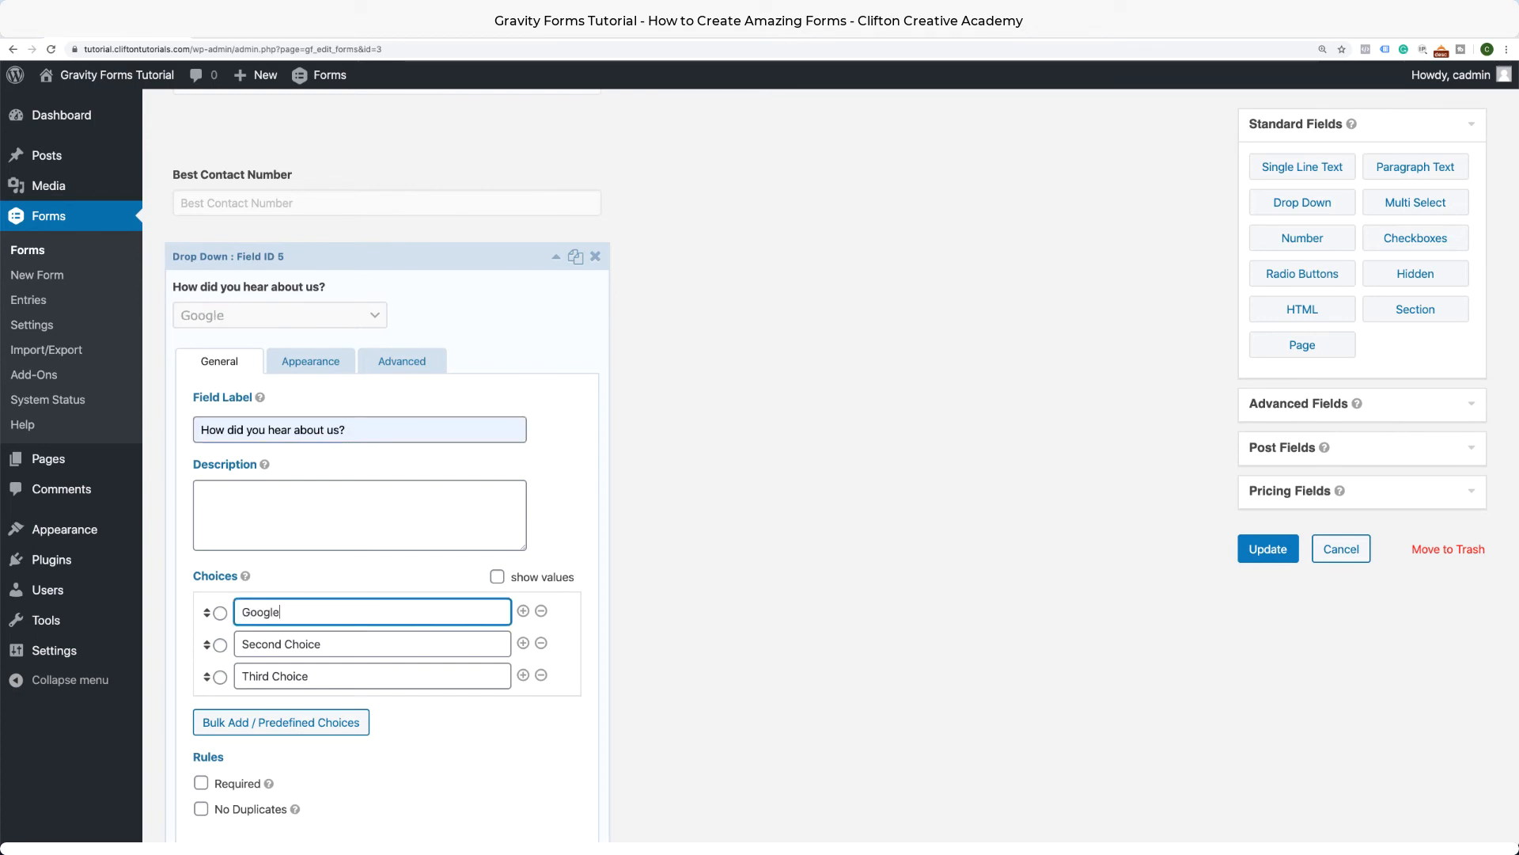
left_click_drag(331, 648, 238, 645)
mouse_move(46, 619)
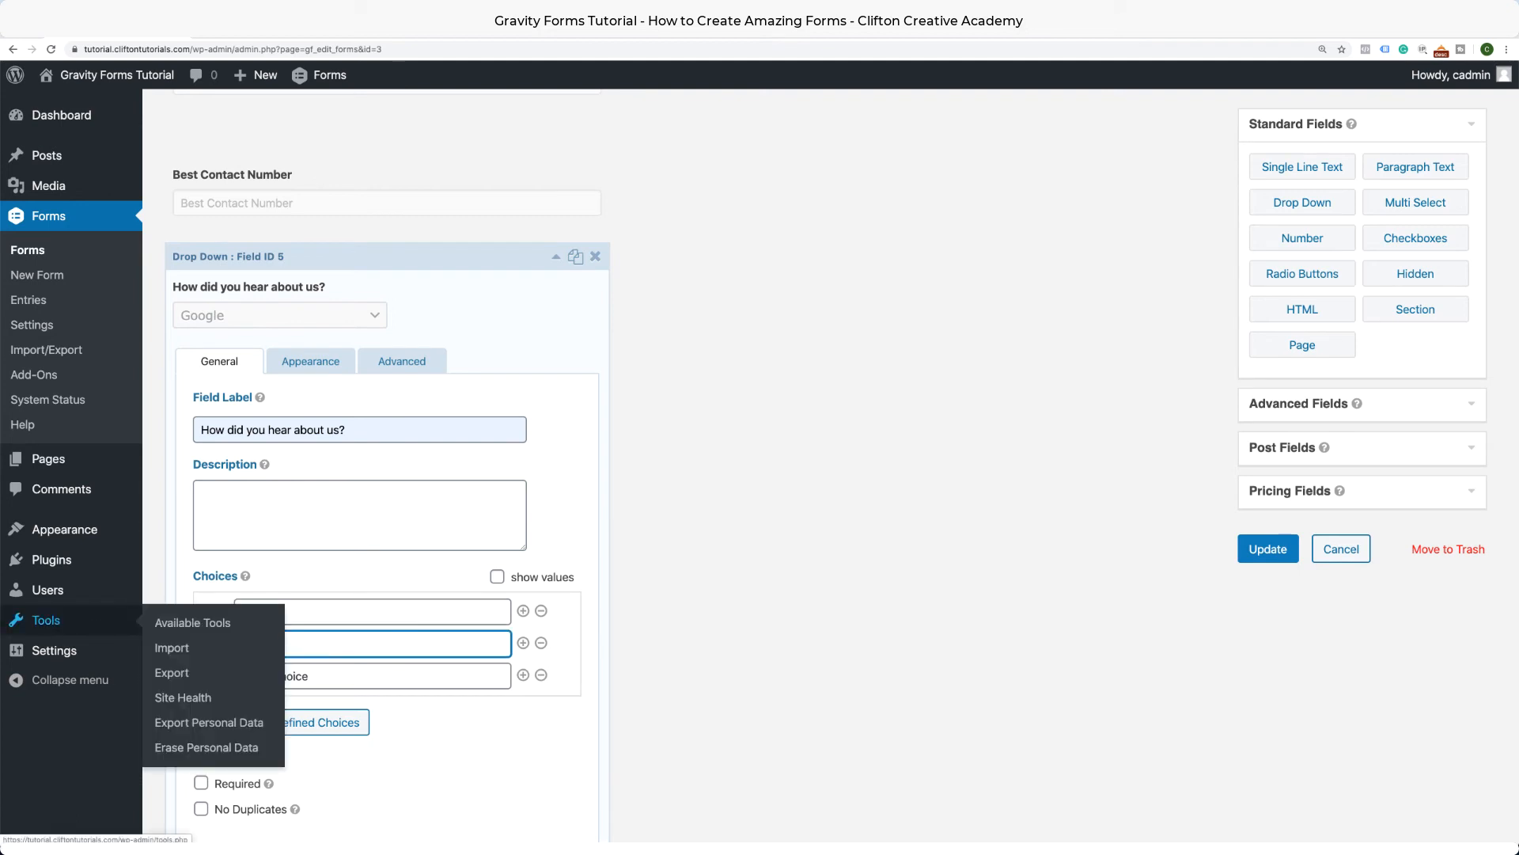
type("TV")
left_click_drag(314, 684, 231, 679)
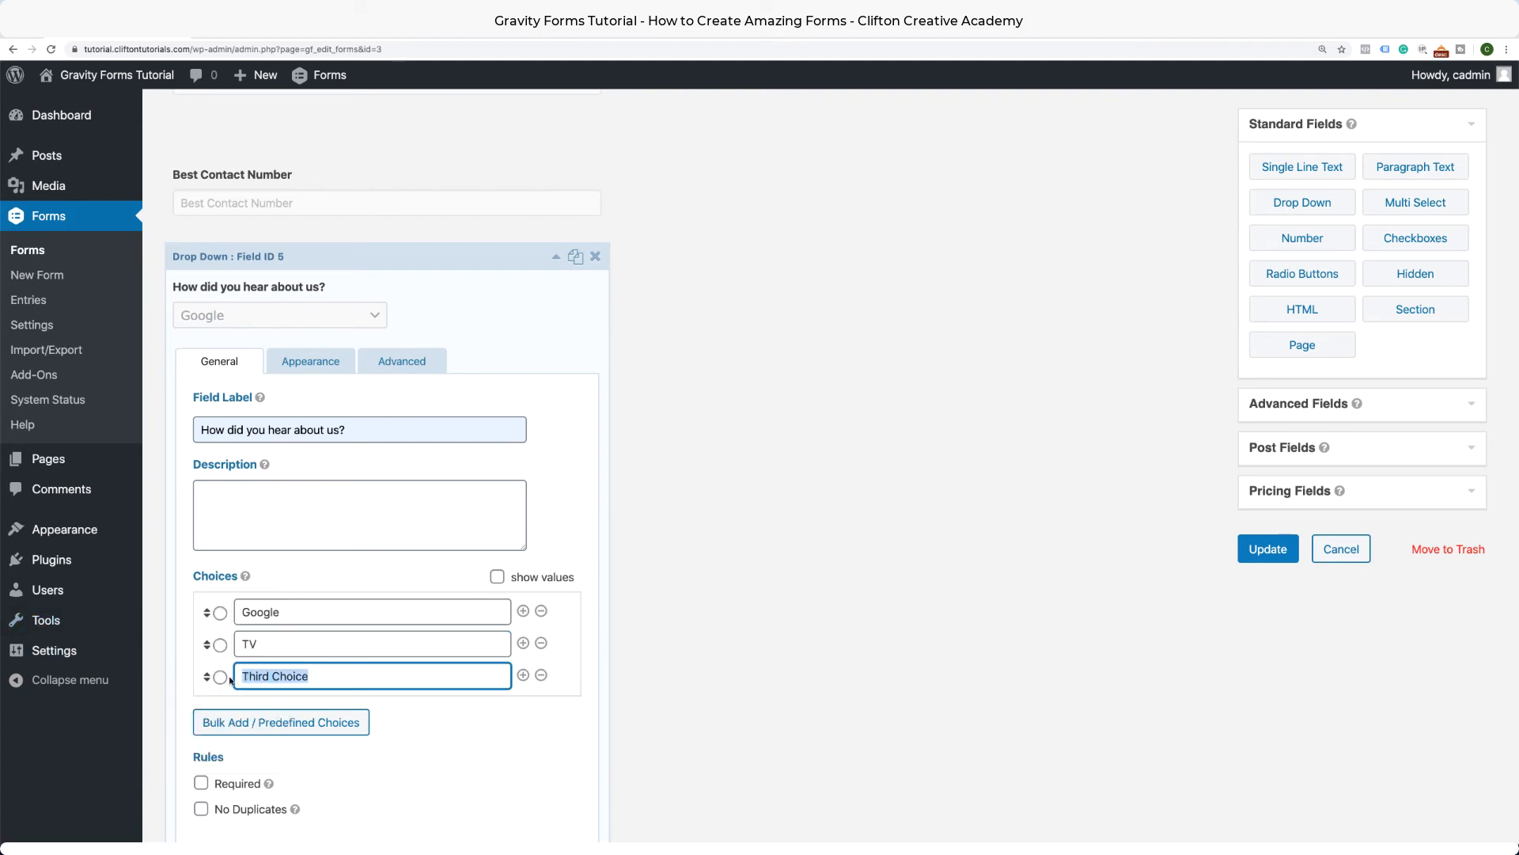
type("Radio")
left_click(523, 678)
left_click(367, 705)
type("Friend")
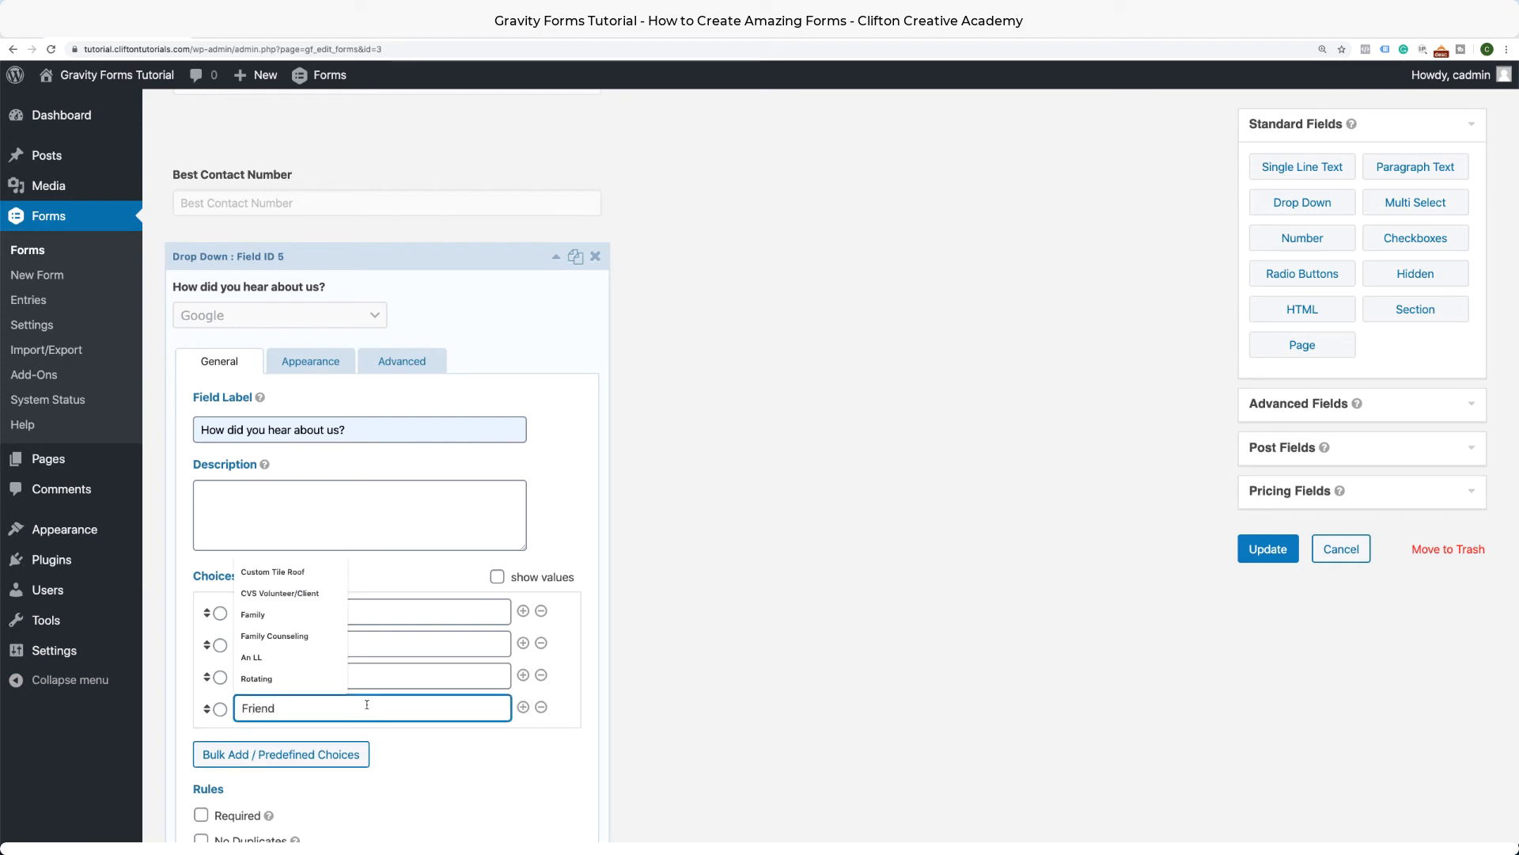
left_click(529, 749)
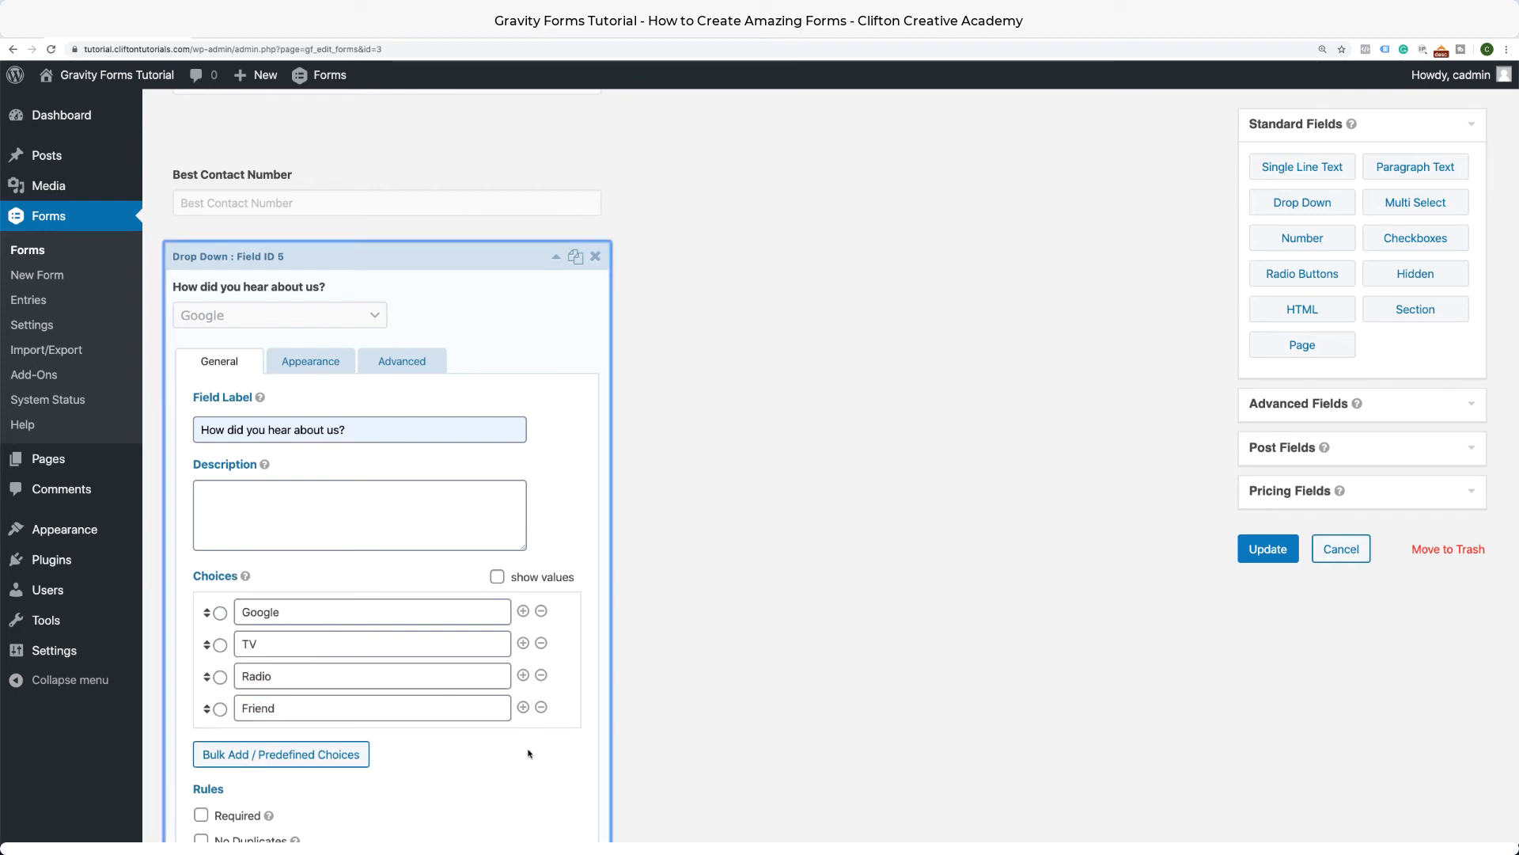
scroll(529, 750, "down", 3)
scroll(528, 747, "up", 1)
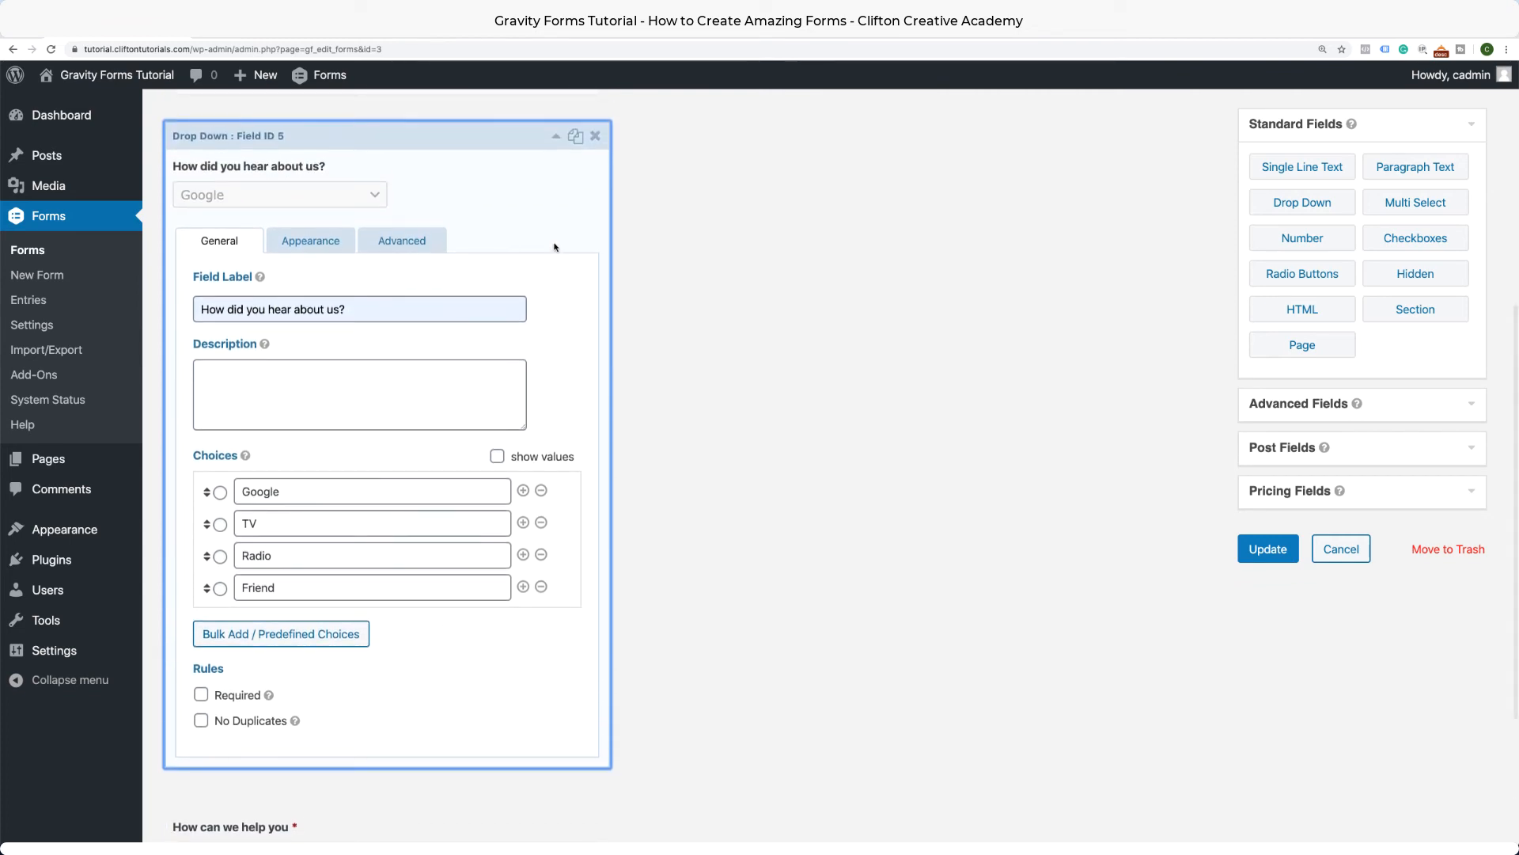
Make the drop-down required and give it the placeholder 'Select One'.
left_click(201, 694)
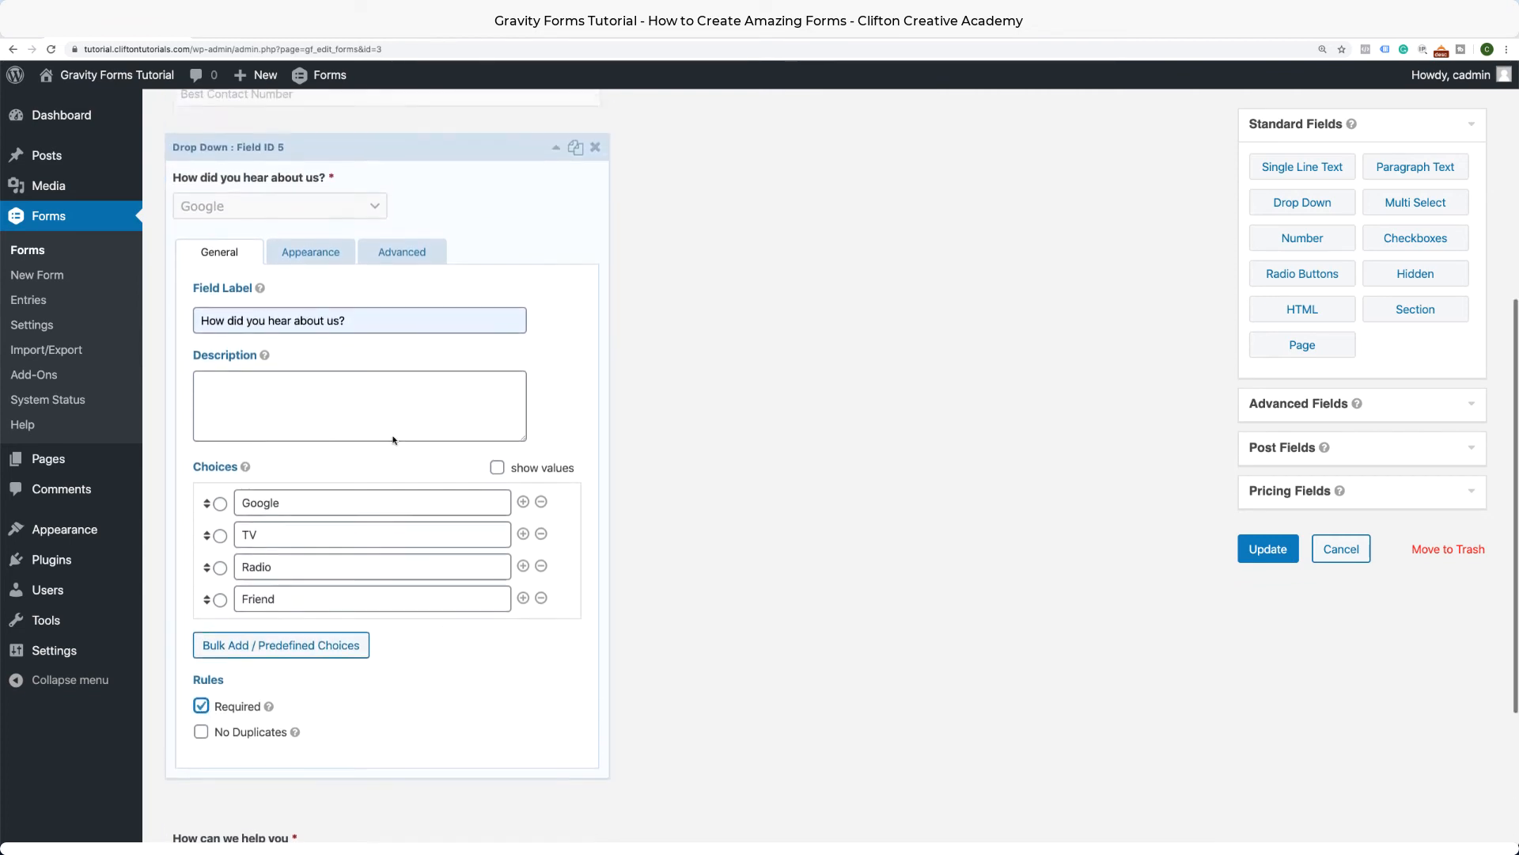
scroll(443, 356, "up", 1)
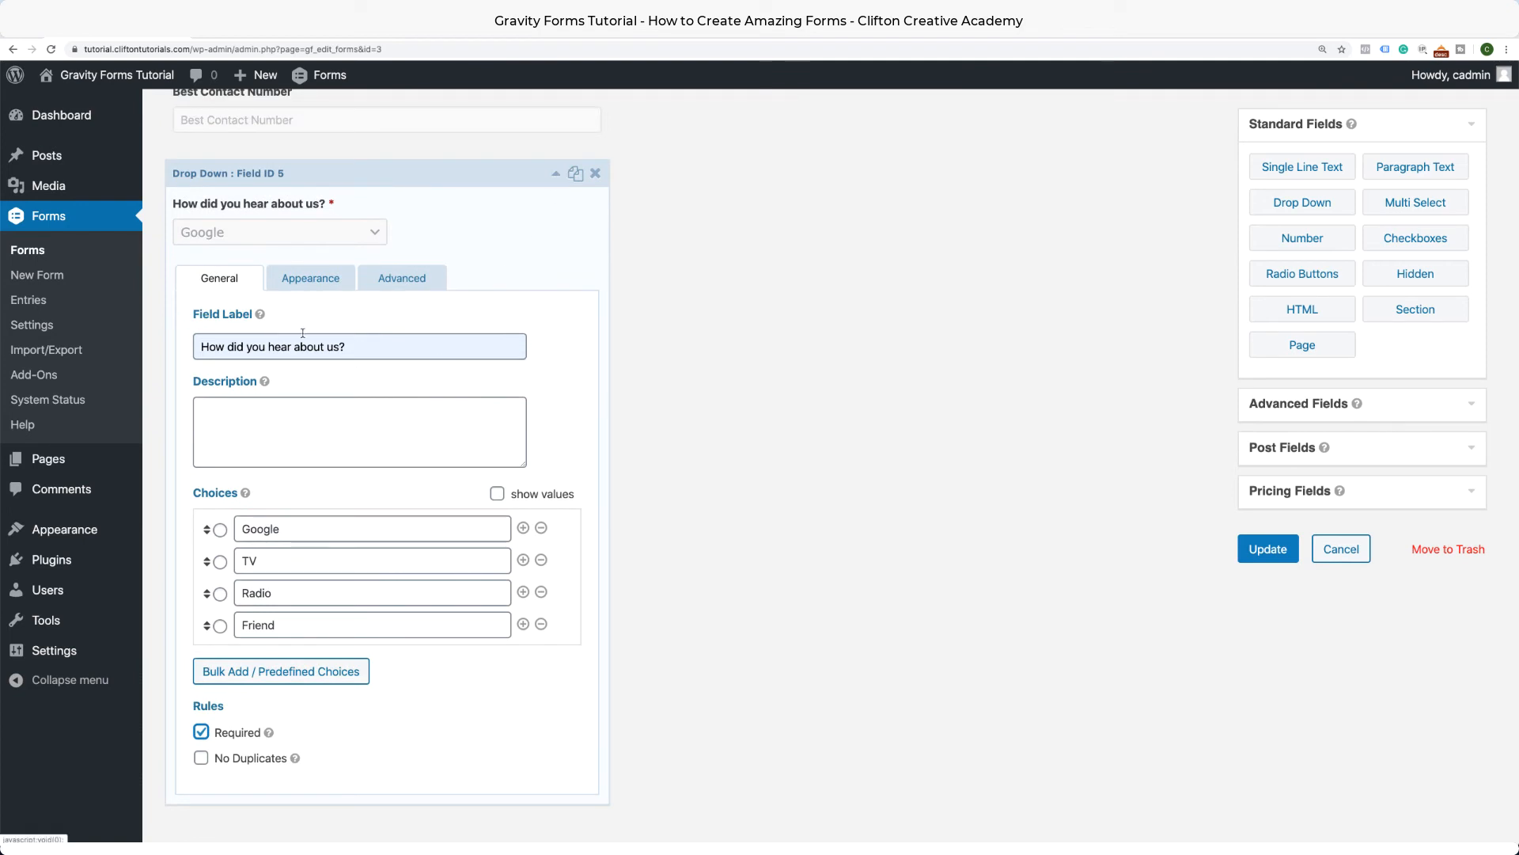
left_click(320, 285)
left_click(304, 344)
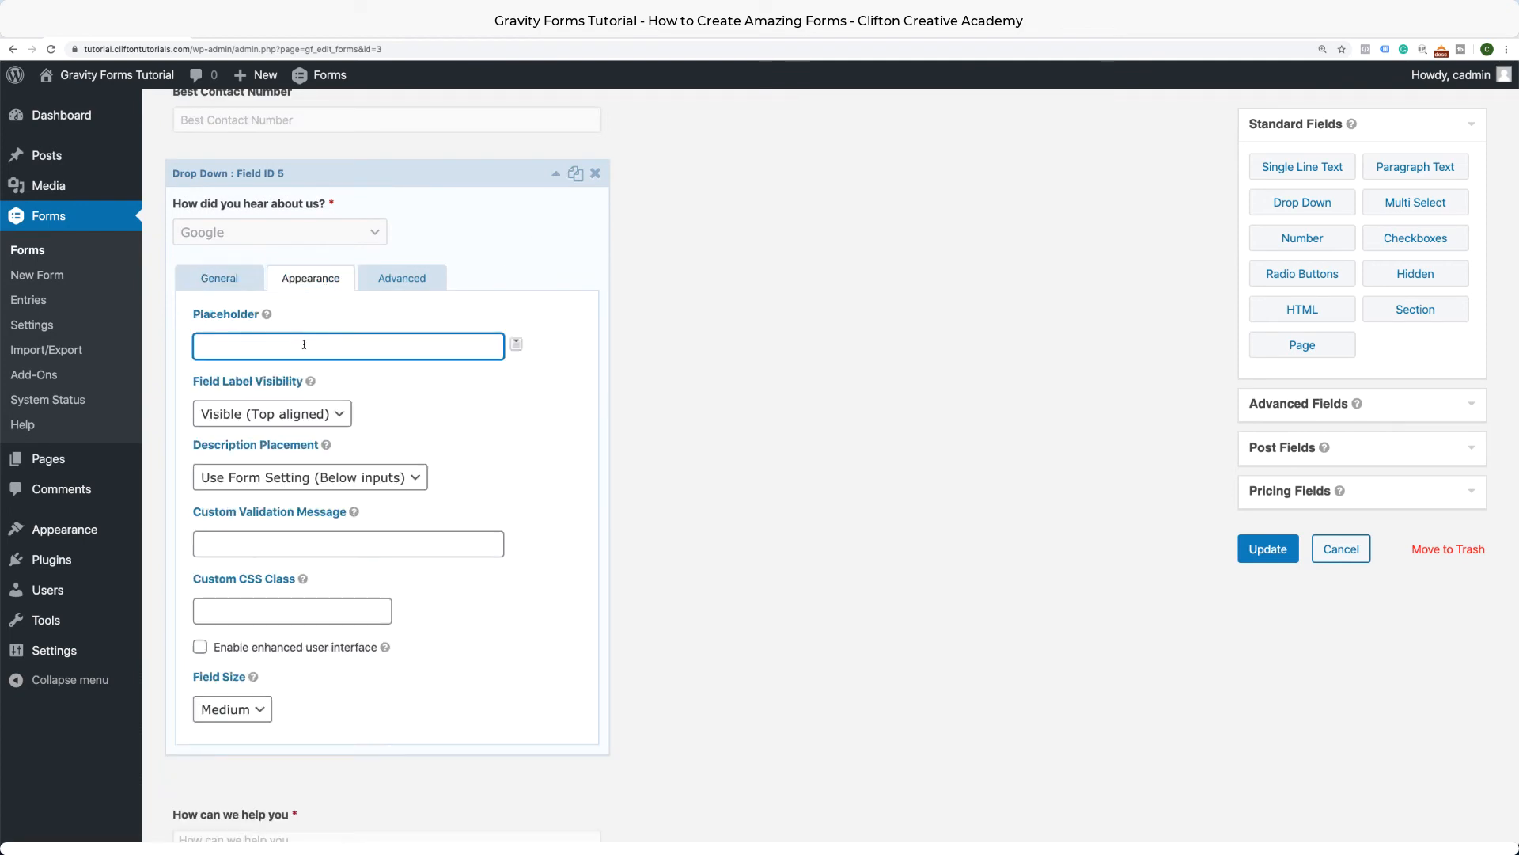
type("Selecrt O")
type("nc")
left_click(235, 349)
key("BackSpace")
key("BackSpace")
type("t")
left_click(556, 173)
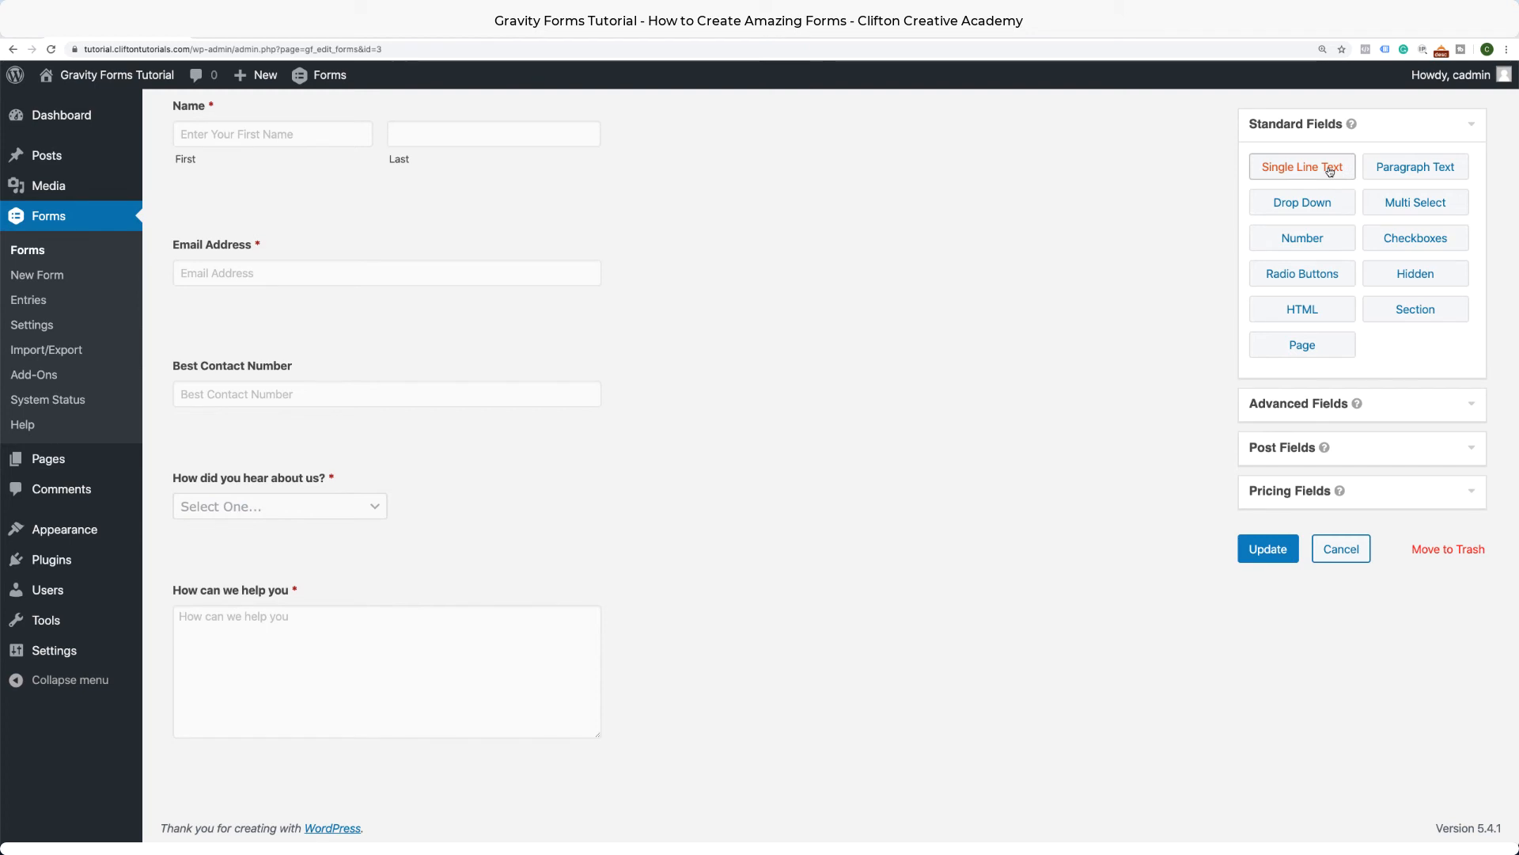
Add a Single Line Text field below the drop-down, labelled 'What is your friend's name?'.
left_click_drag(1330, 171, 402, 509)
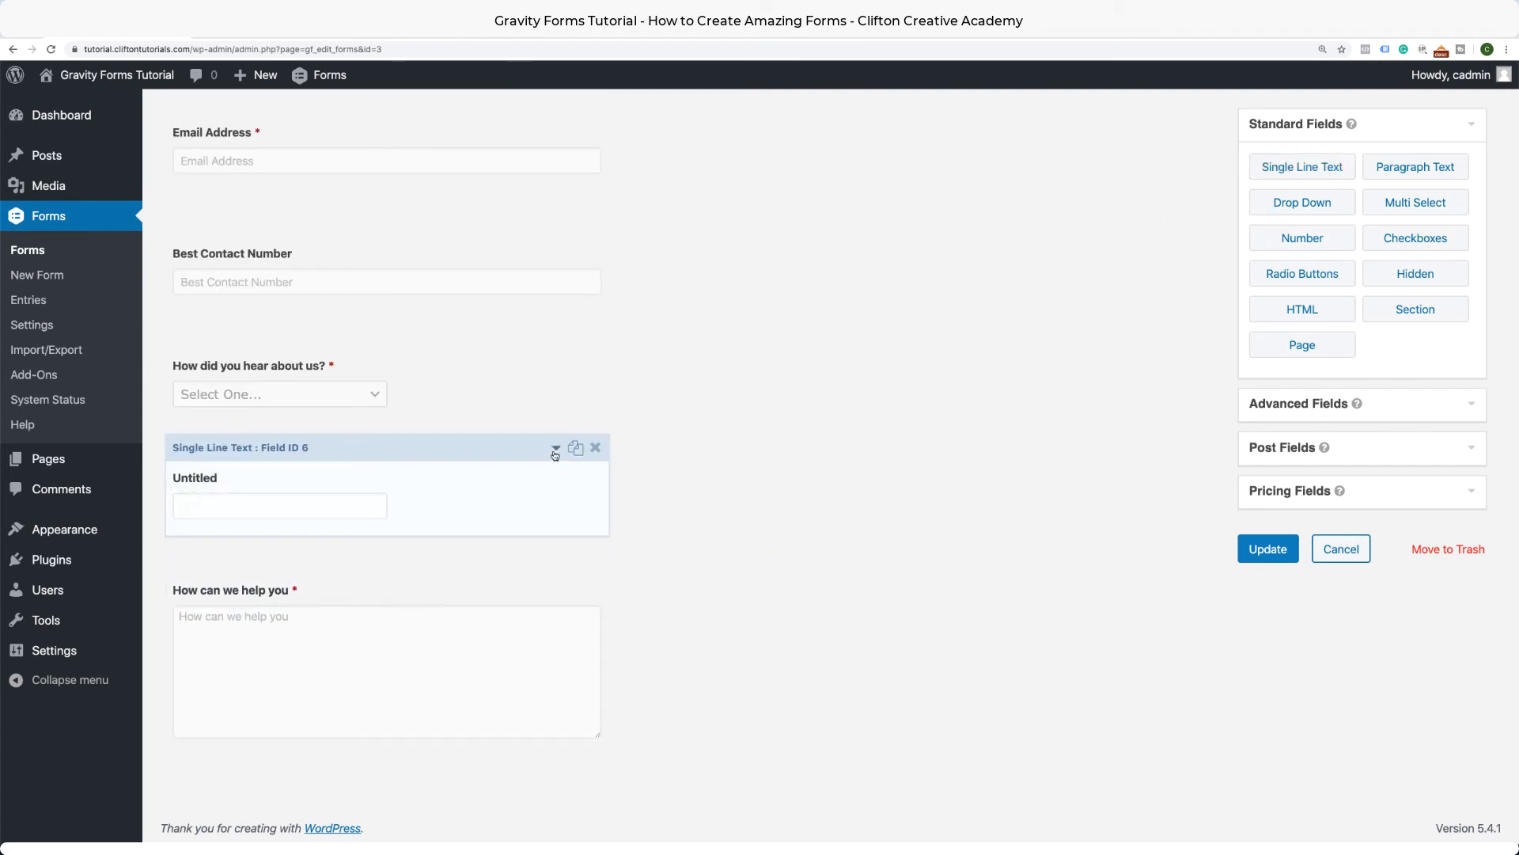
left_click(555, 449)
double_click(261, 460)
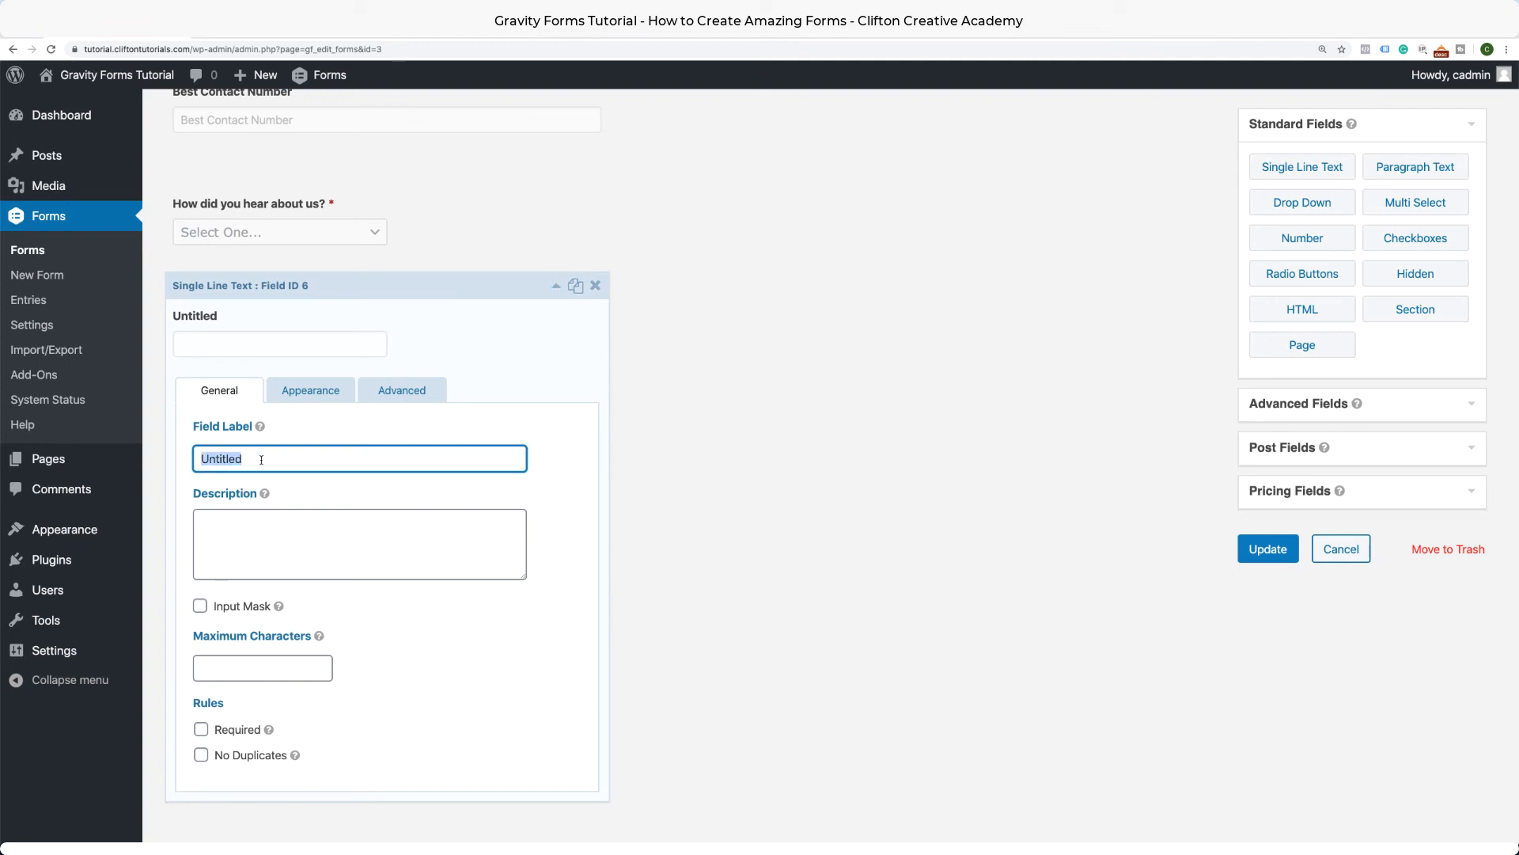
type("What is")
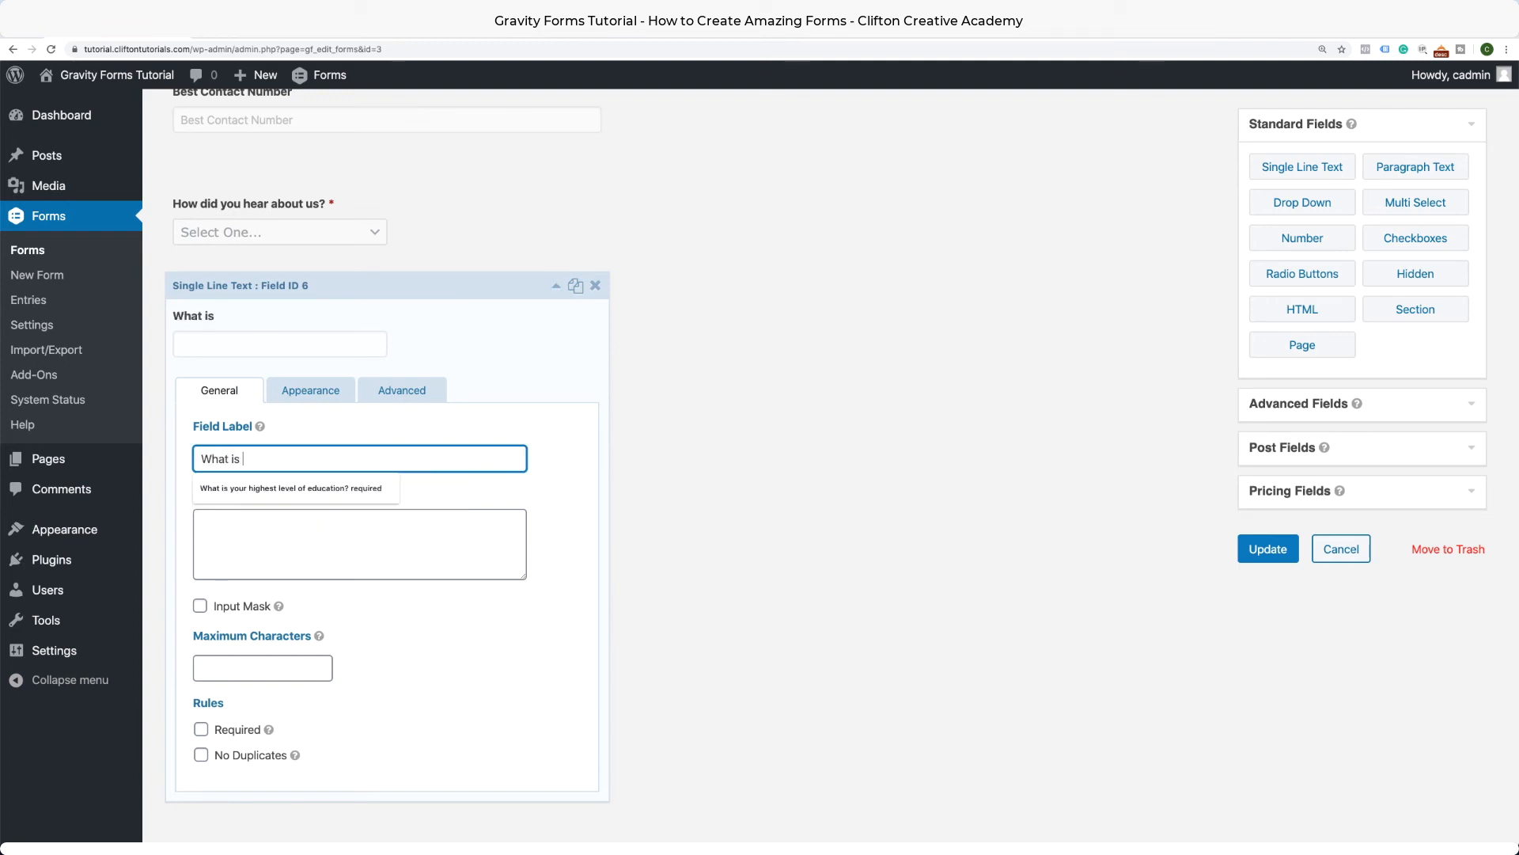
type(" your friend")
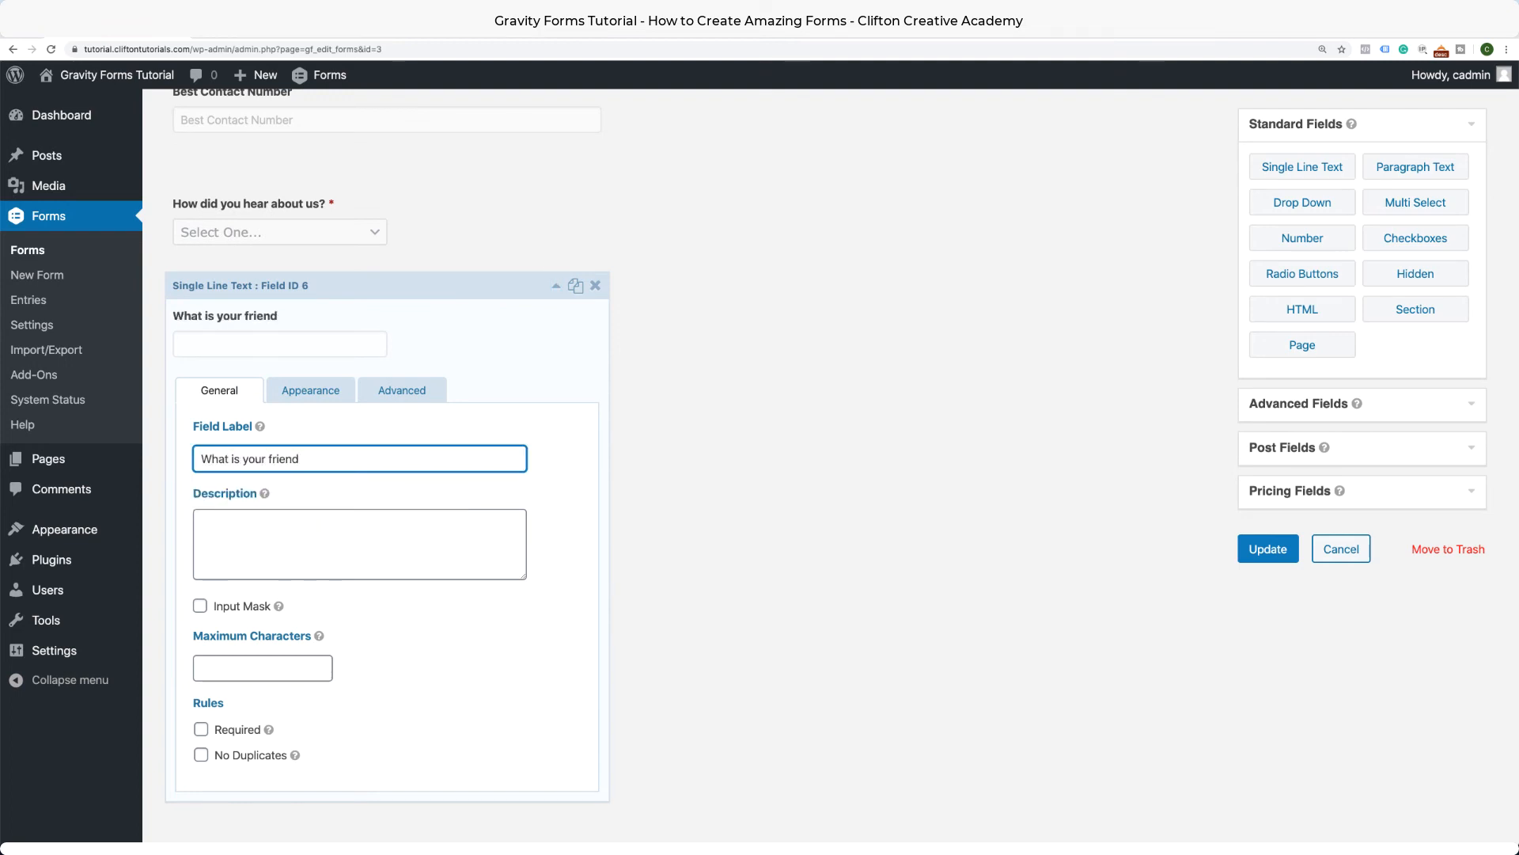
type("'s name?")
Make the friend's-name field required with a Large field size.
left_click(201, 728)
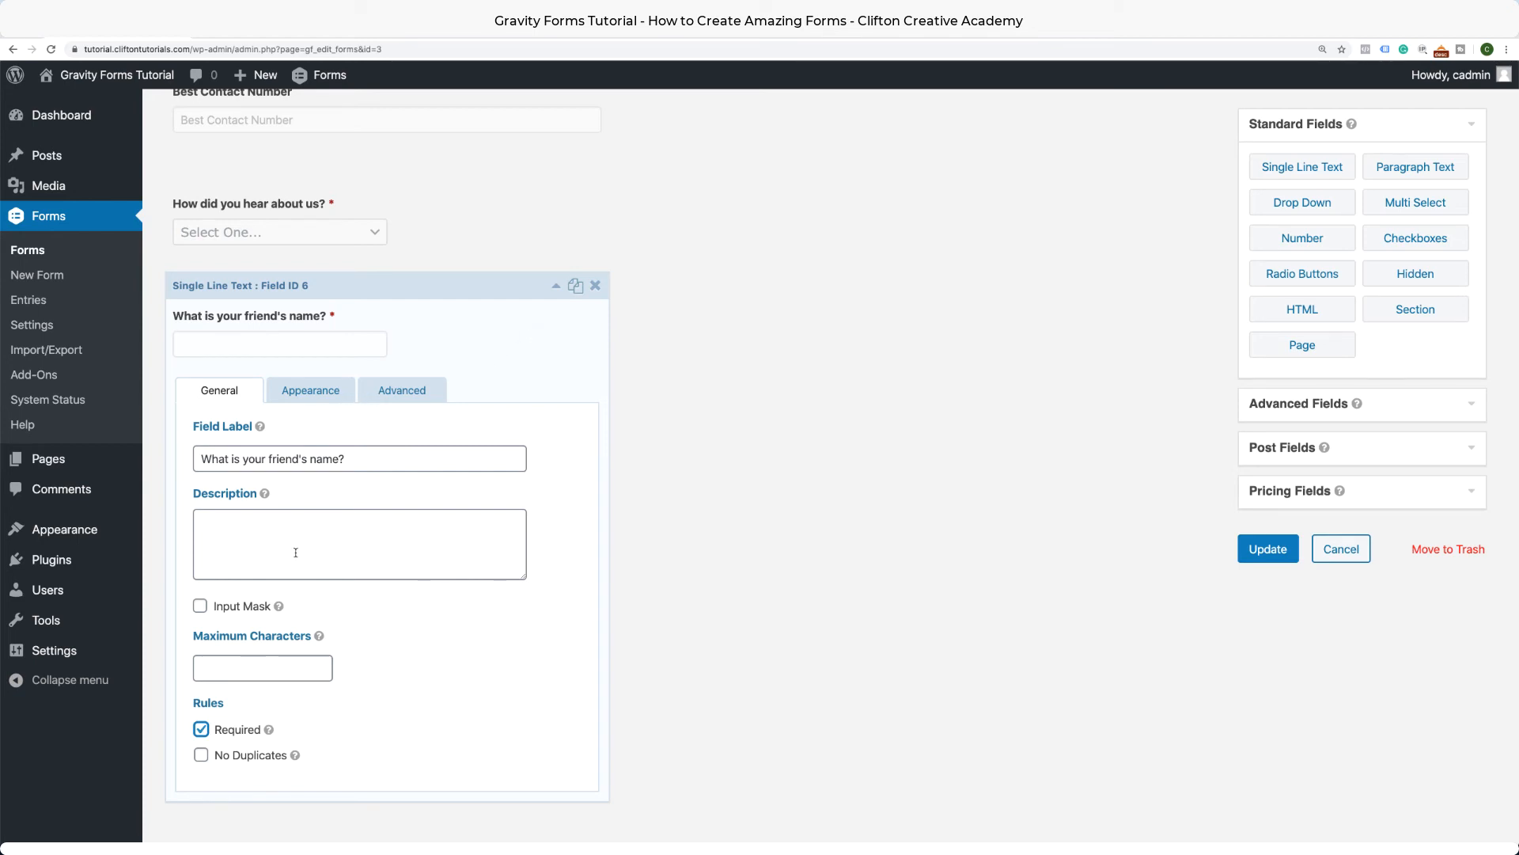
left_click(308, 391)
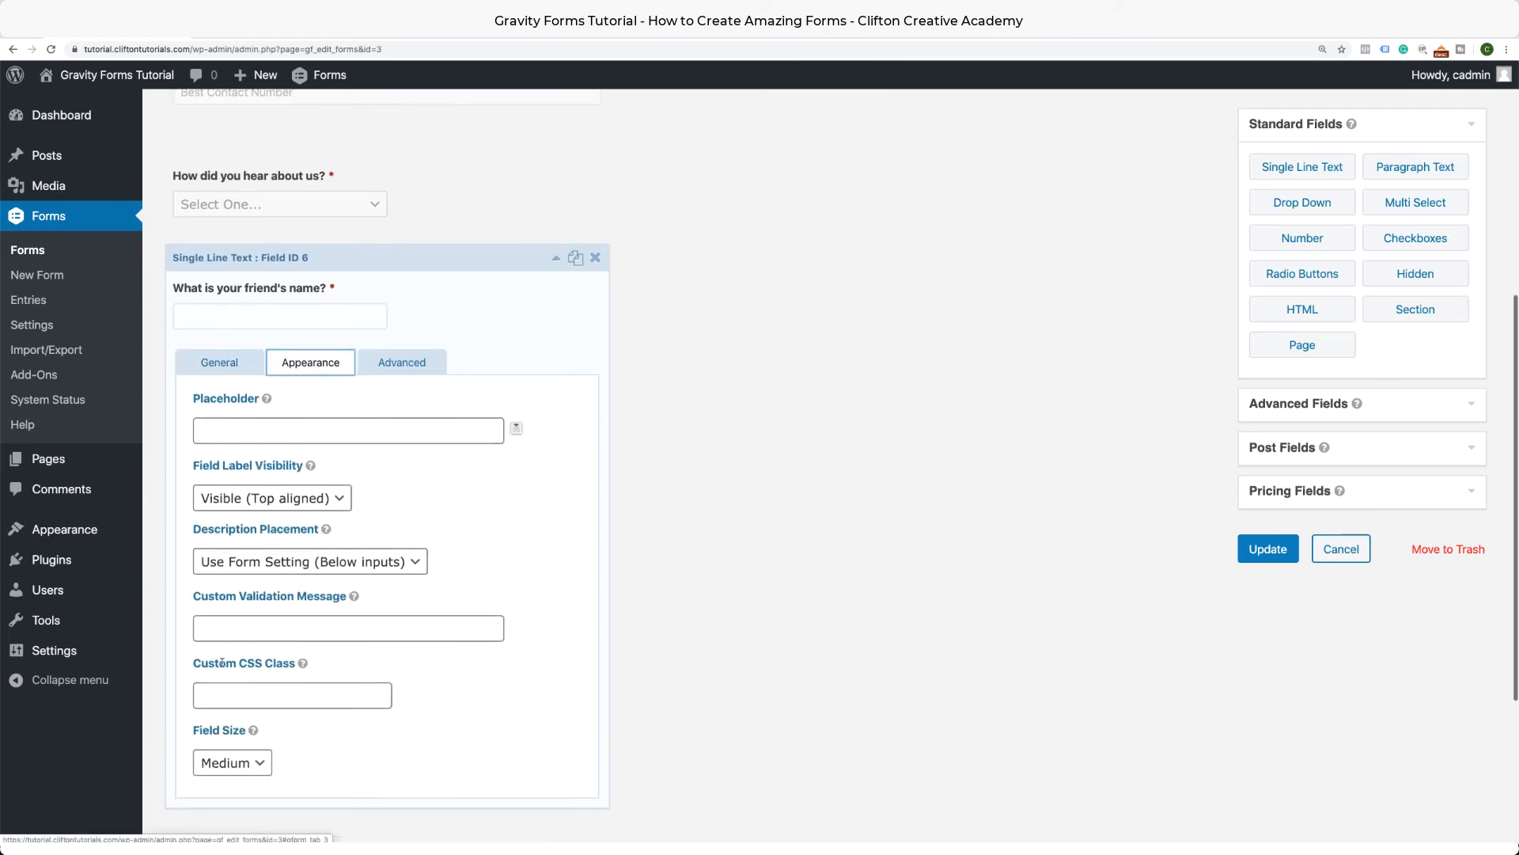
scroll(237, 712, "down", 2)
left_click(229, 721)
left_click(232, 738)
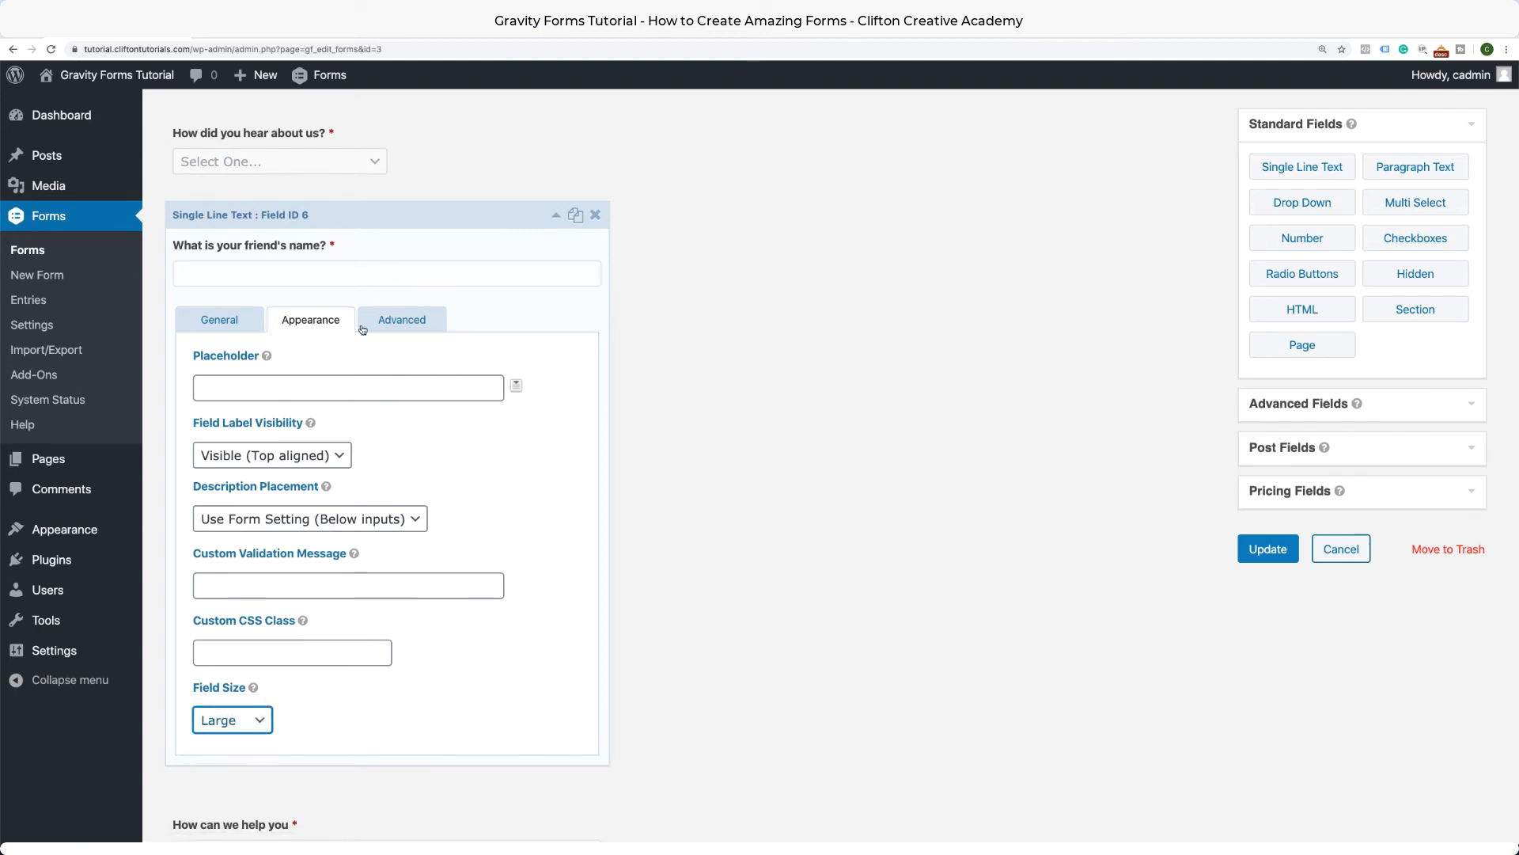
left_click(396, 319)
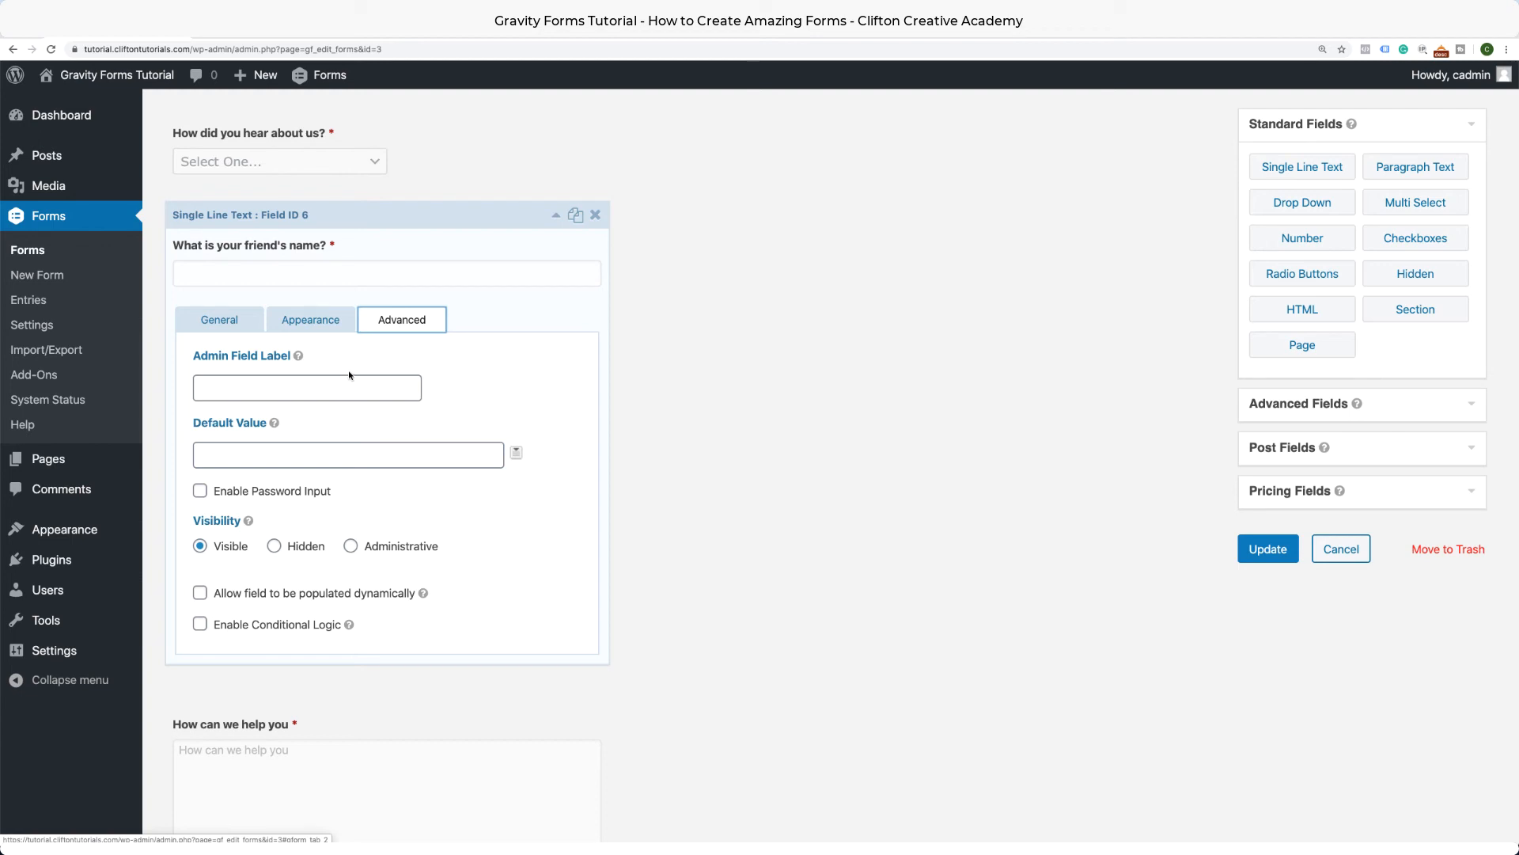
Turn on conditional logic with the rule 'How did you hear about us?' is 'Friend'.
left_click(200, 625)
scroll(230, 594, "down", 3)
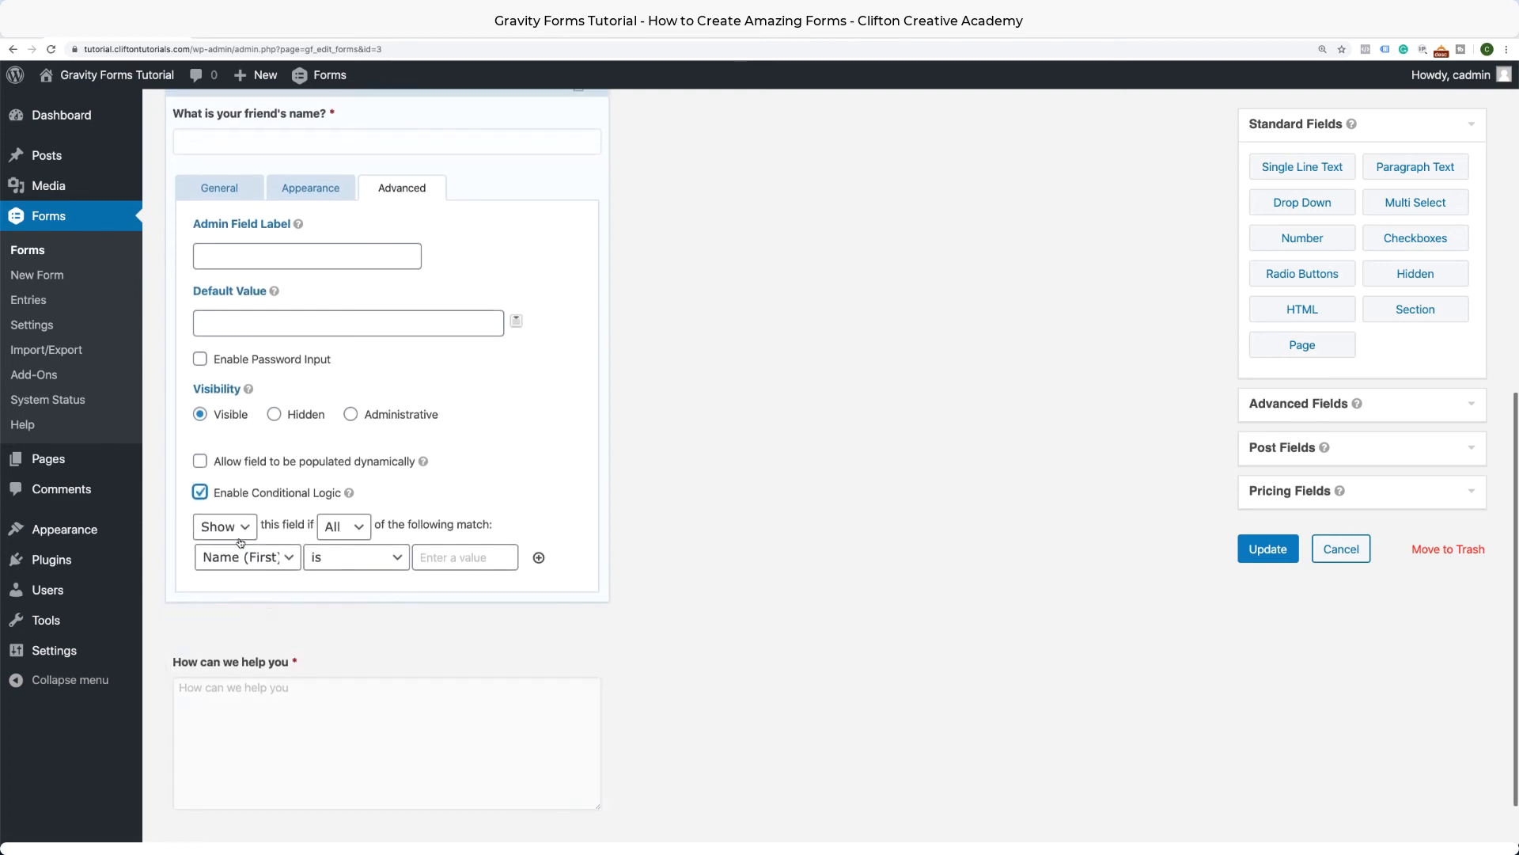
left_click(279, 562)
left_click(279, 641)
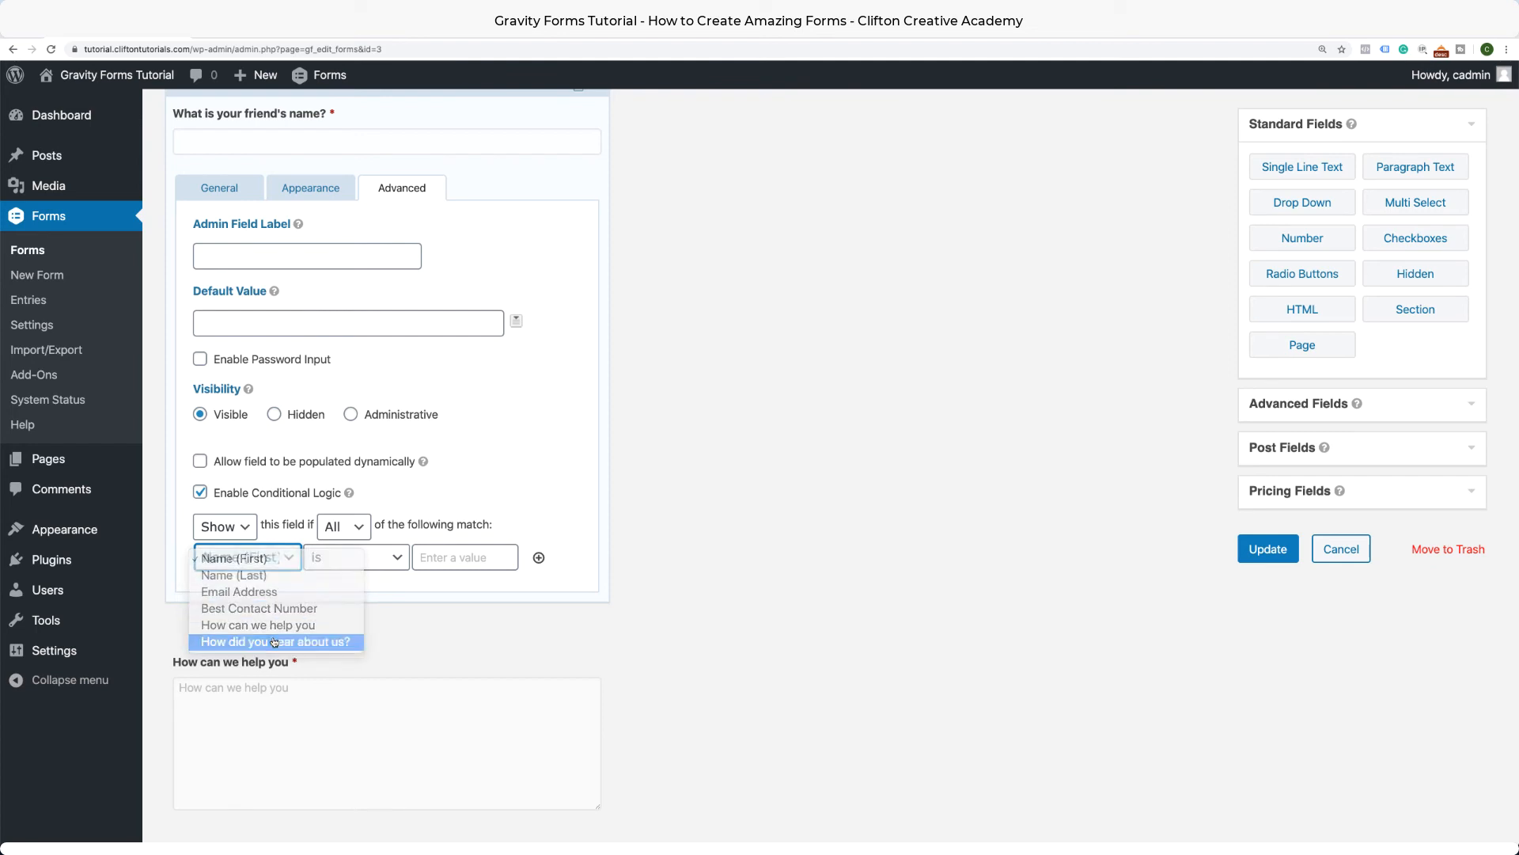
left_click(425, 564)
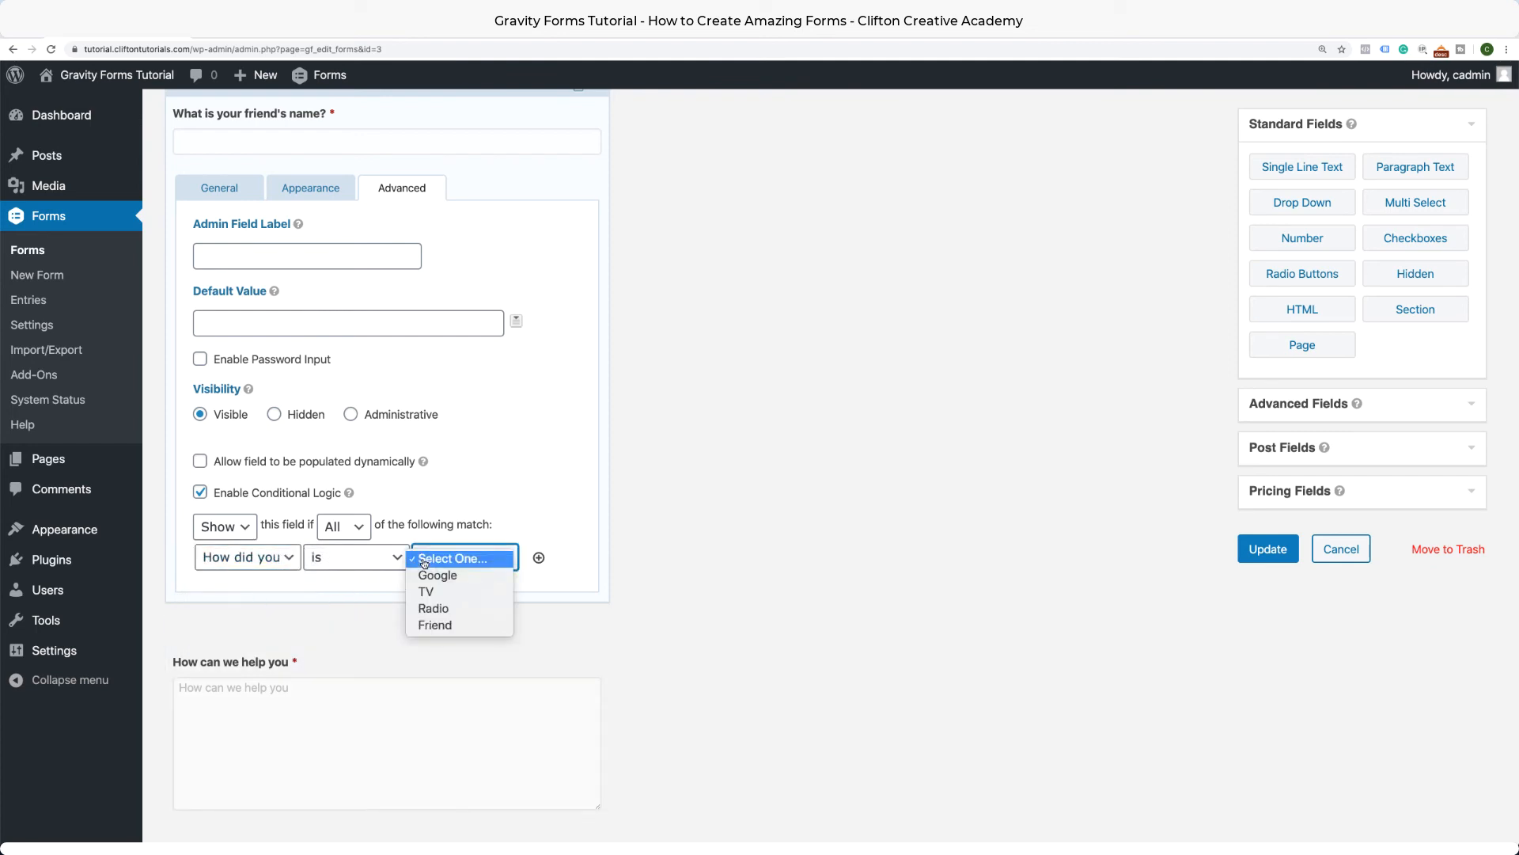
left_click(432, 627)
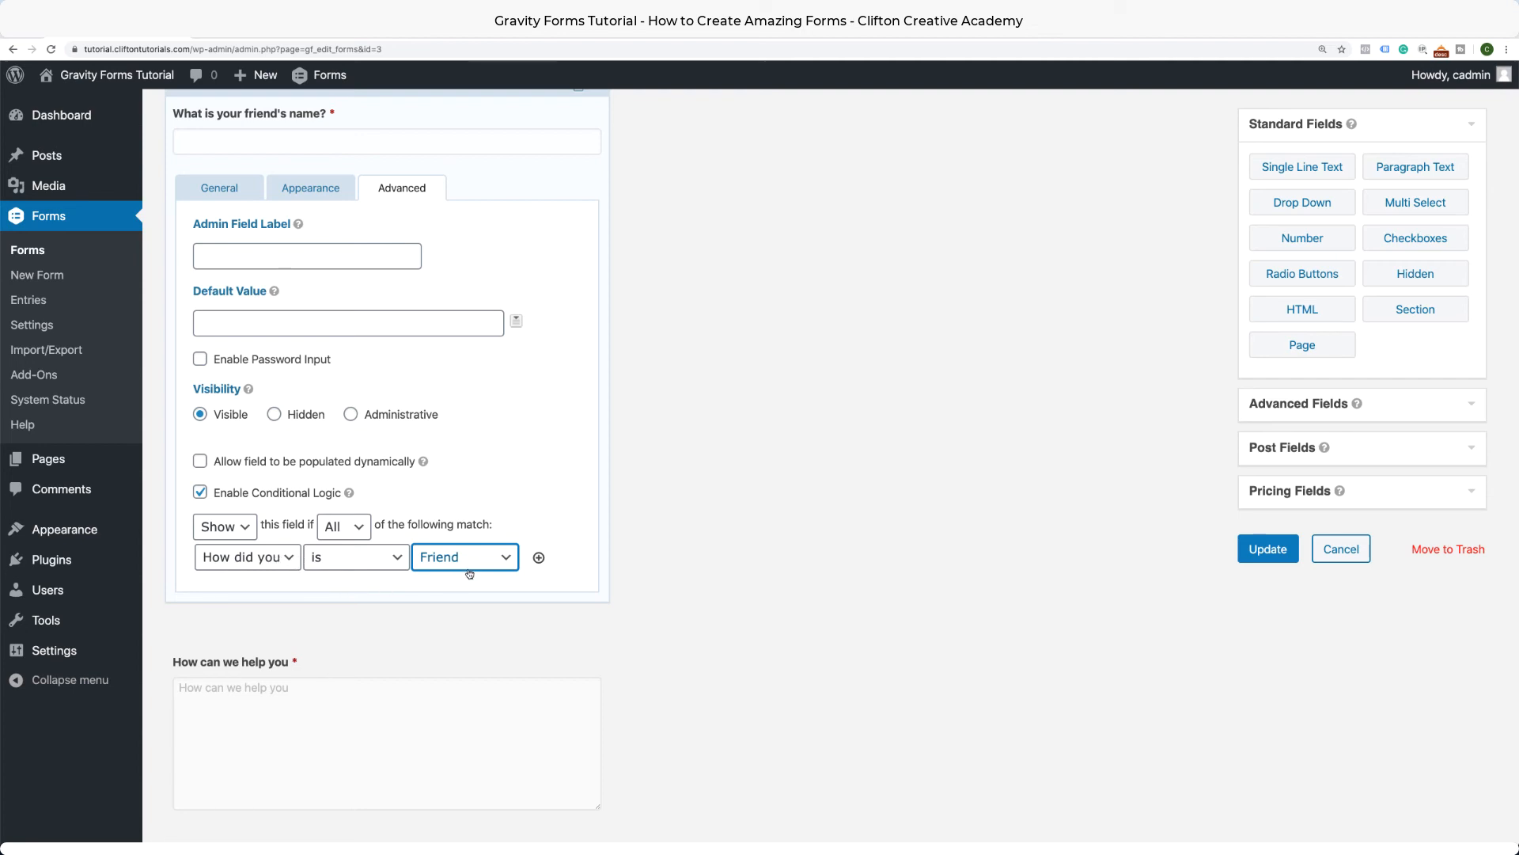
scroll(474, 457, "up", 3)
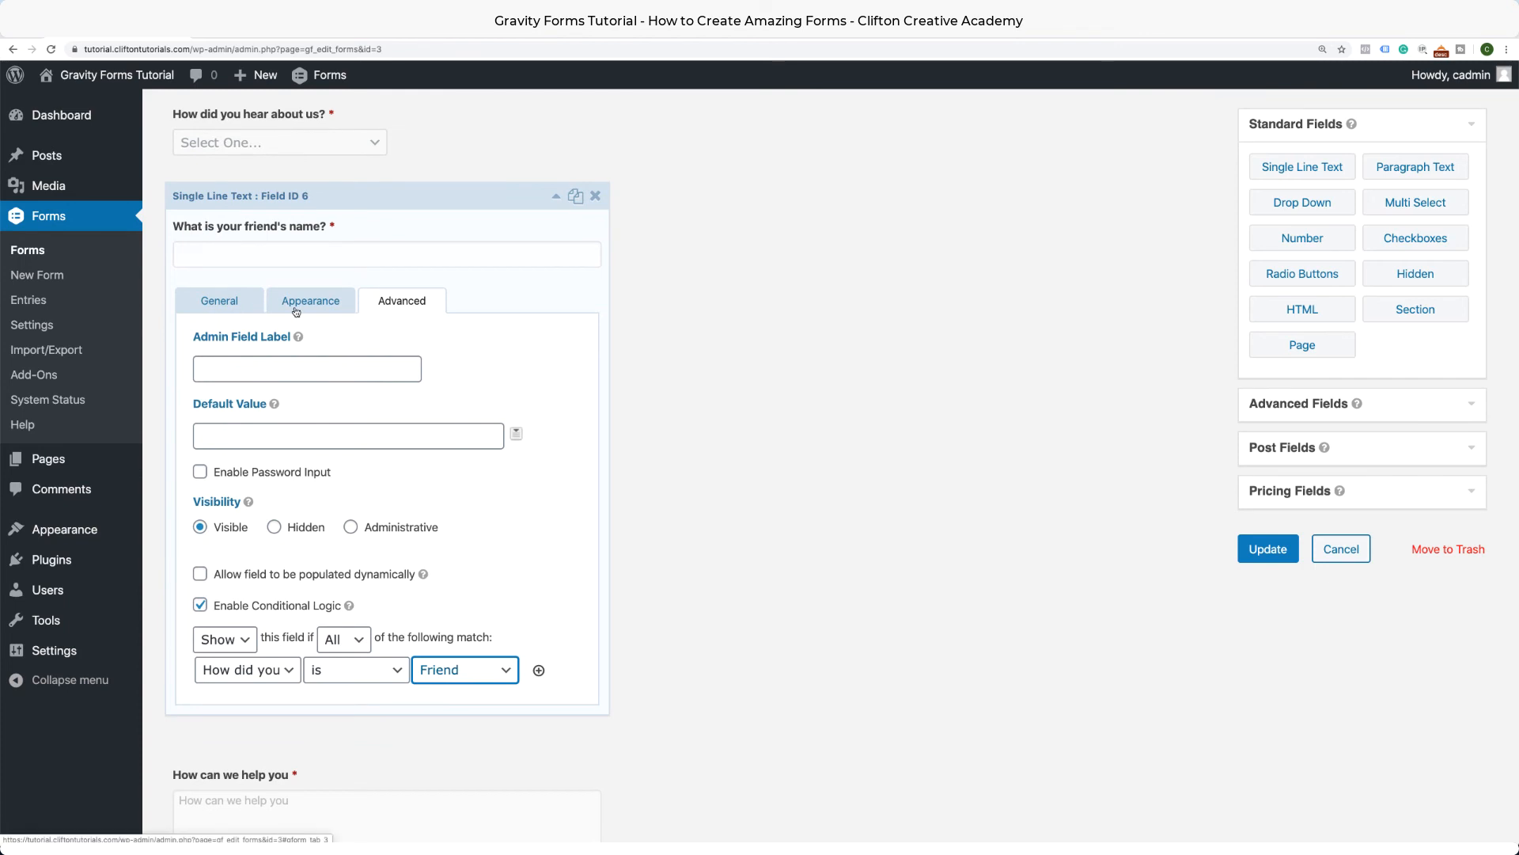
Give the friend's-name field the placeholder "Enter your friend's name".
left_click(296, 310)
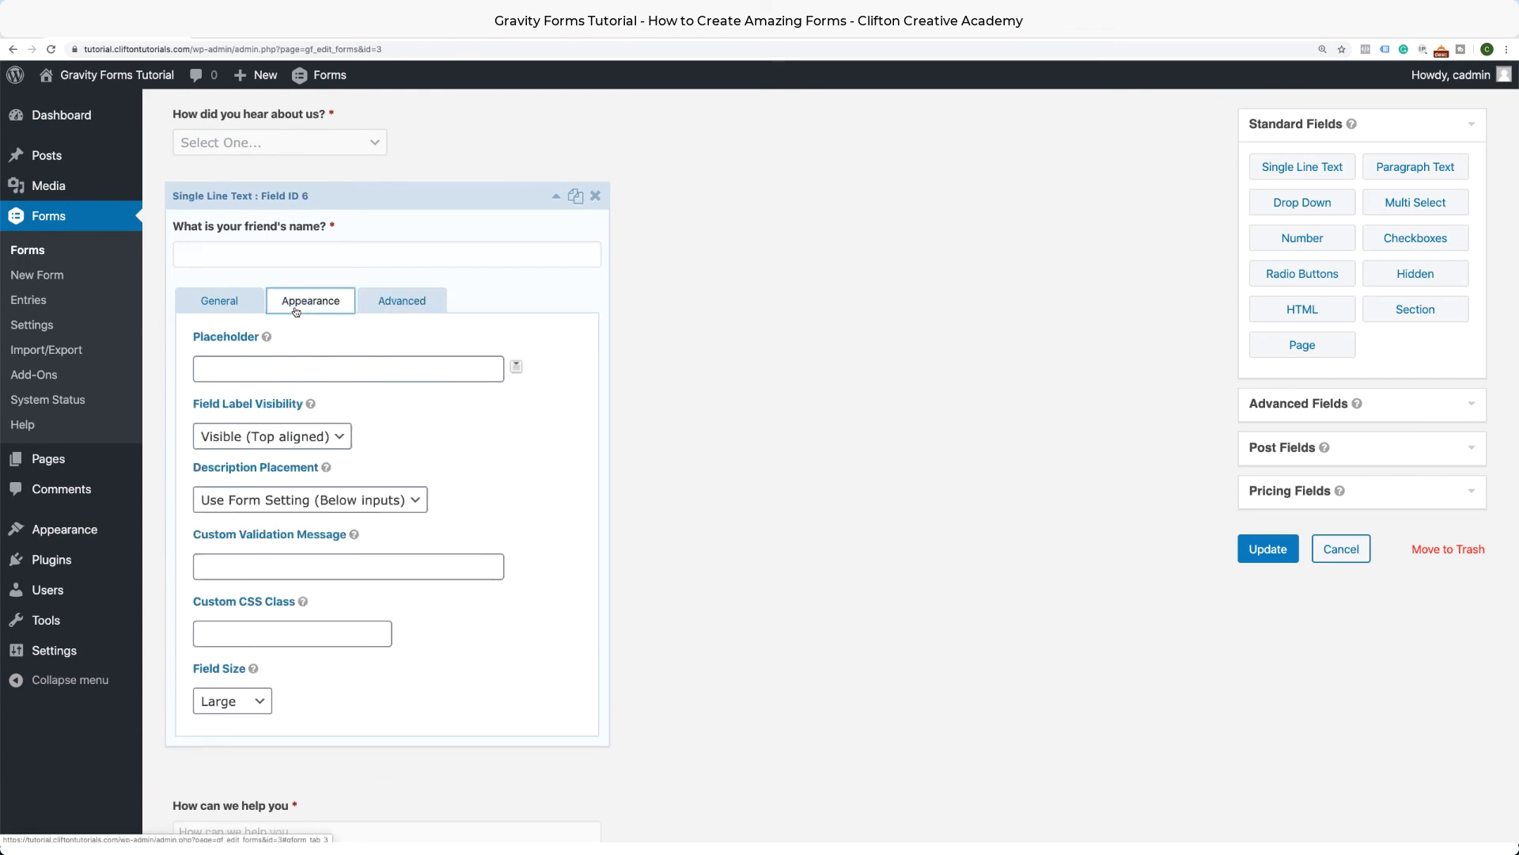
left_click(291, 371)
type("E")
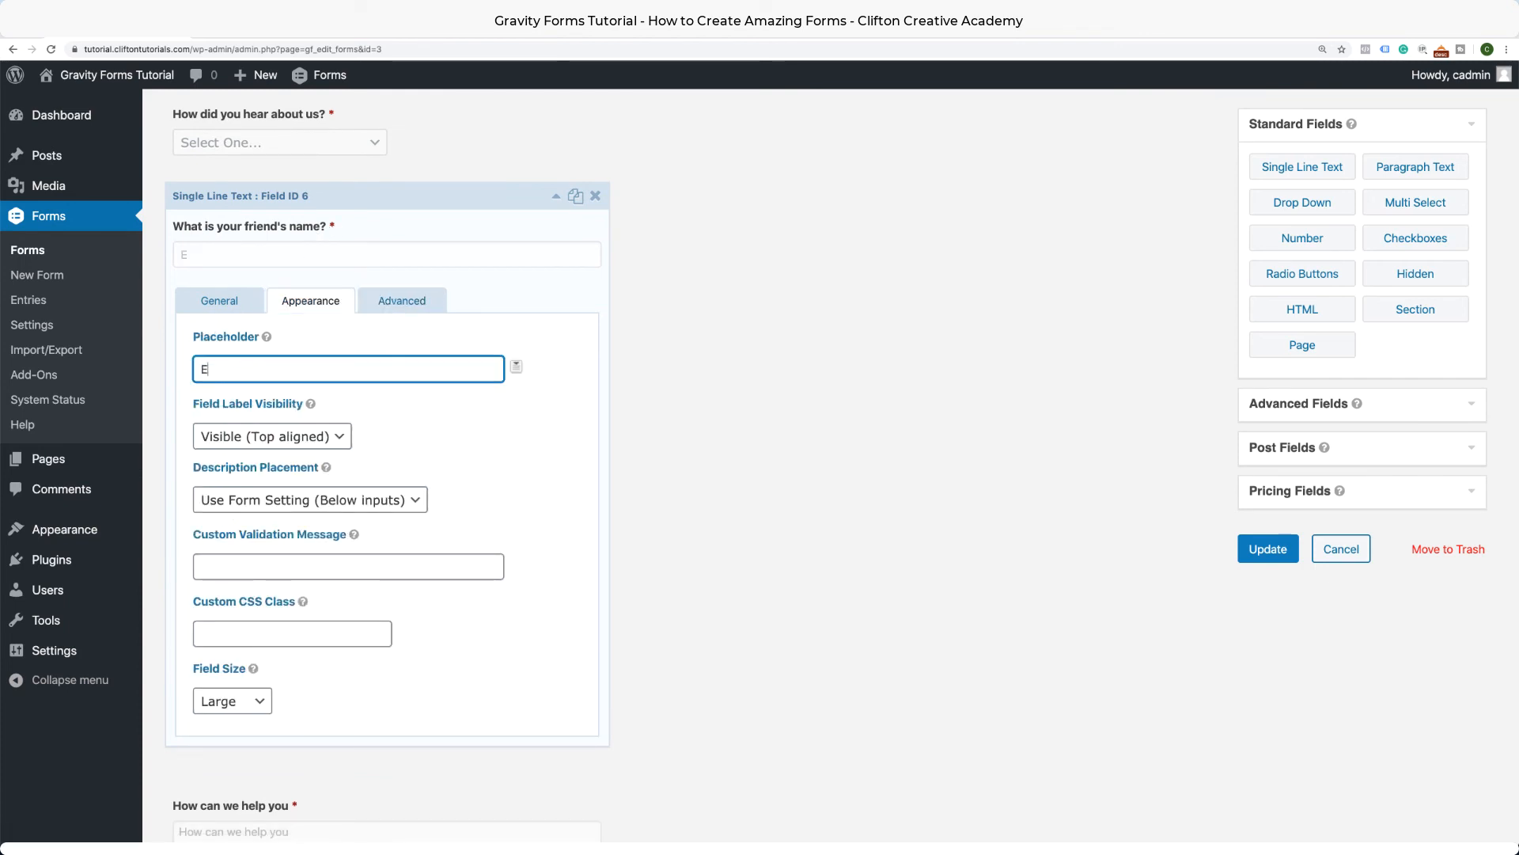
type("nter your friend's name")
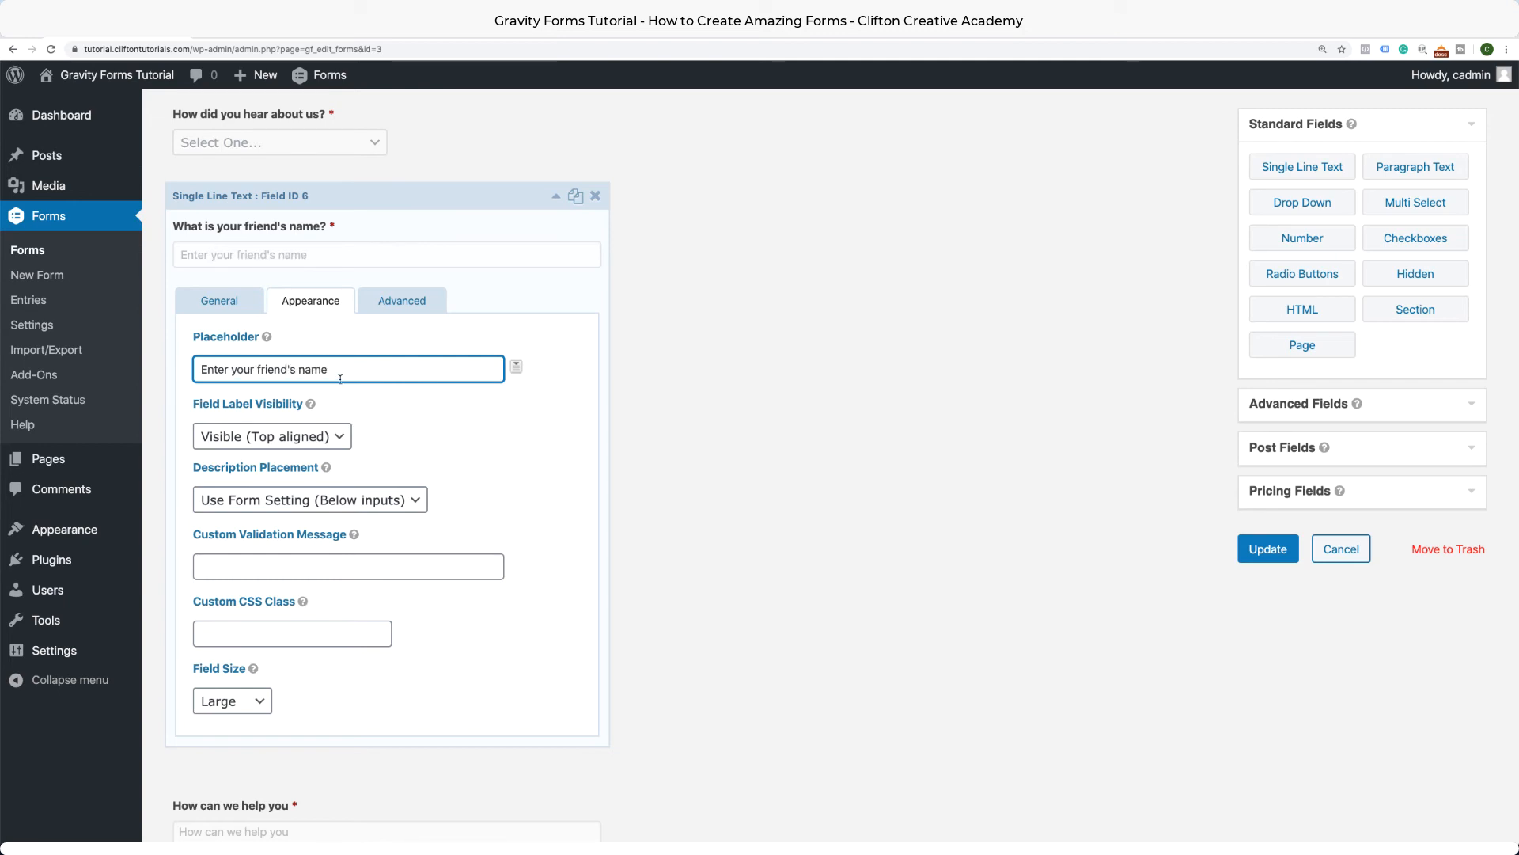
scroll(556, 198, "up", 2)
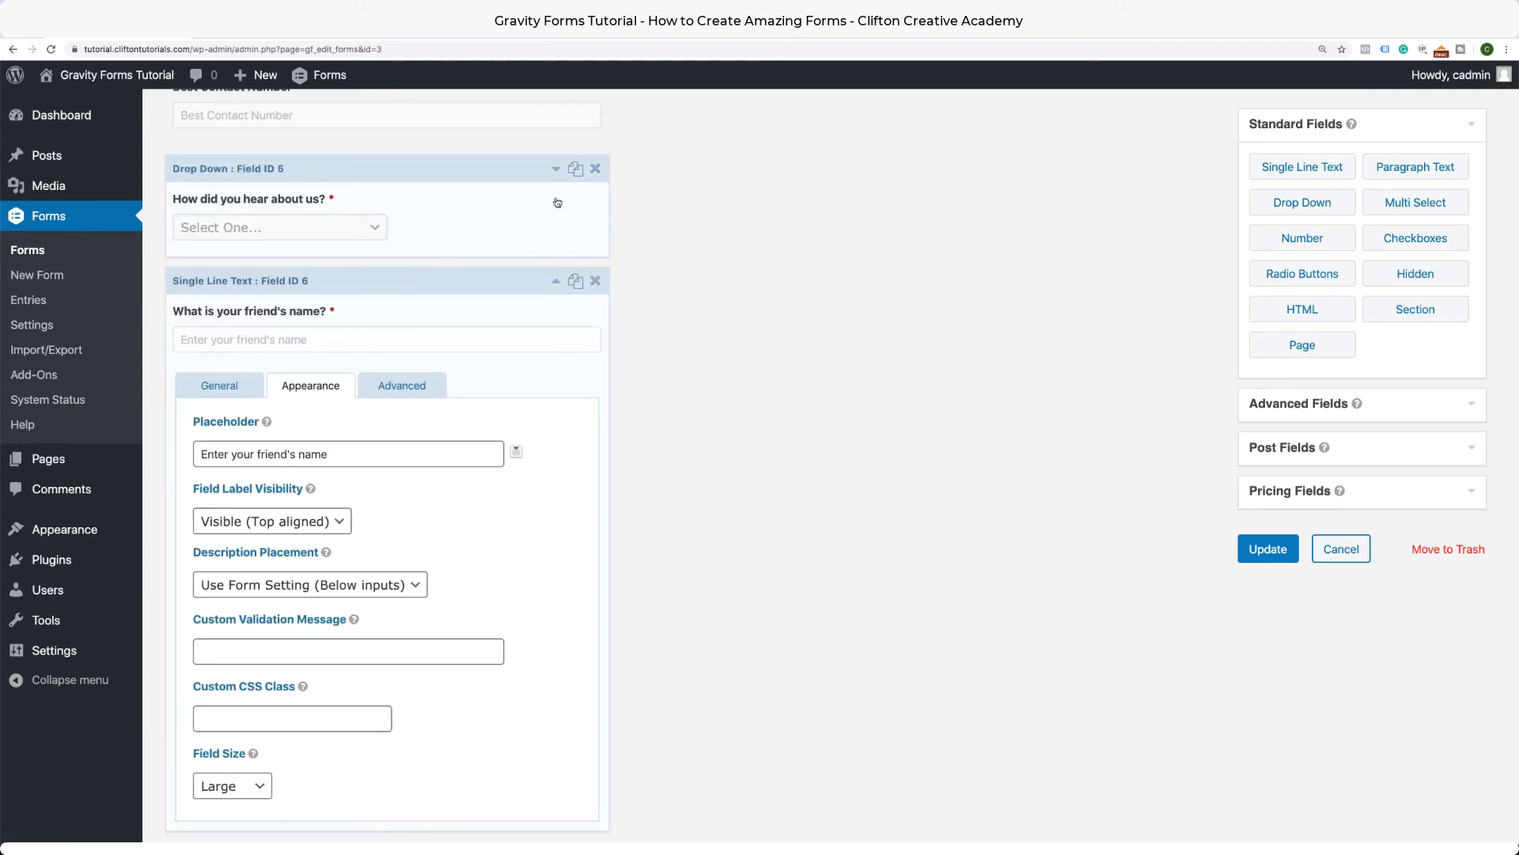
scroll(556, 285, "up", 5)
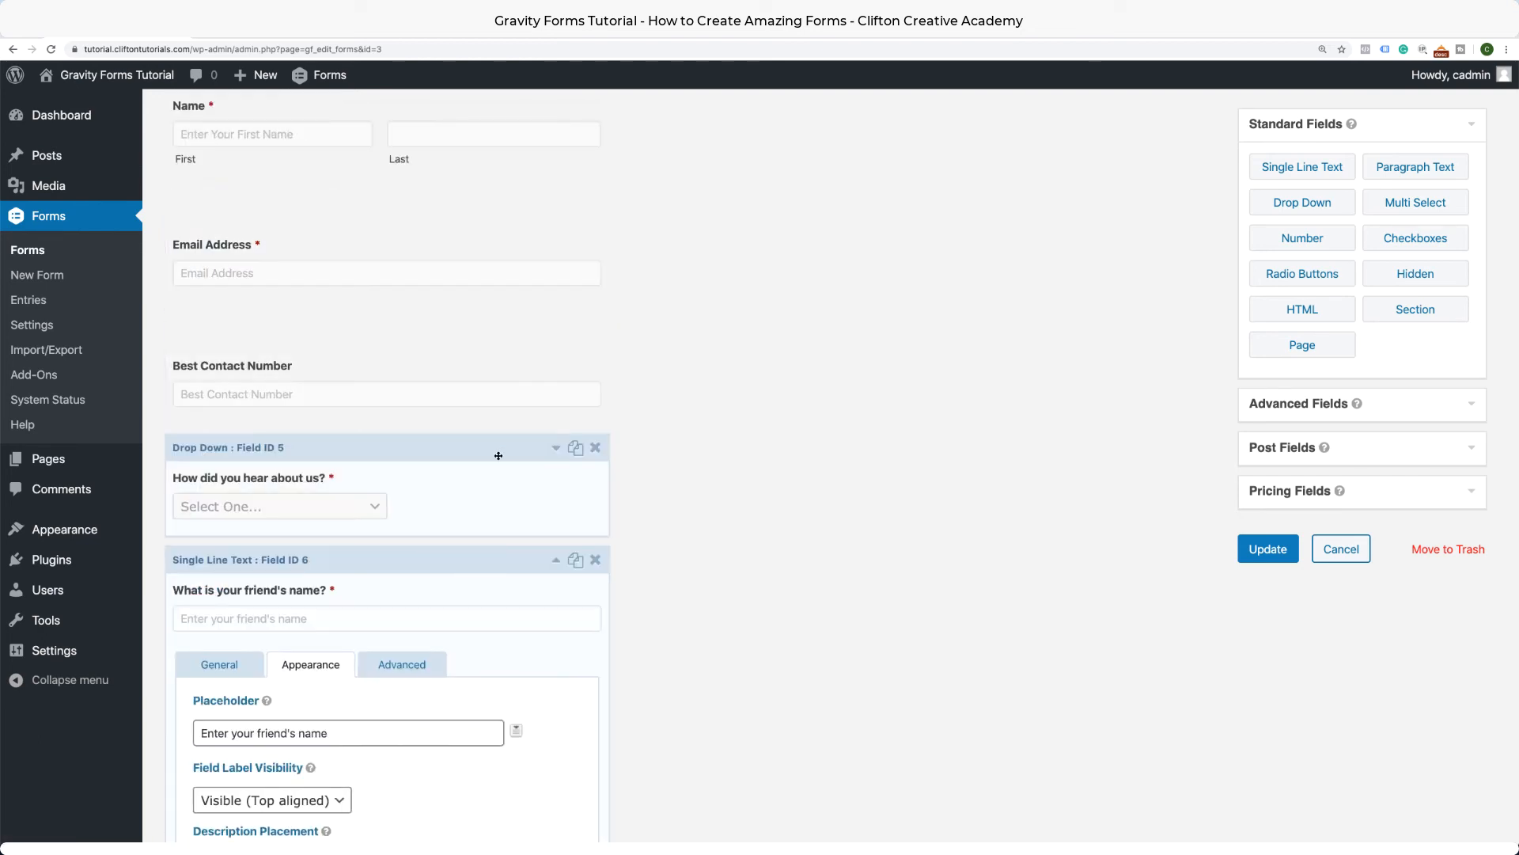
left_click(556, 559)
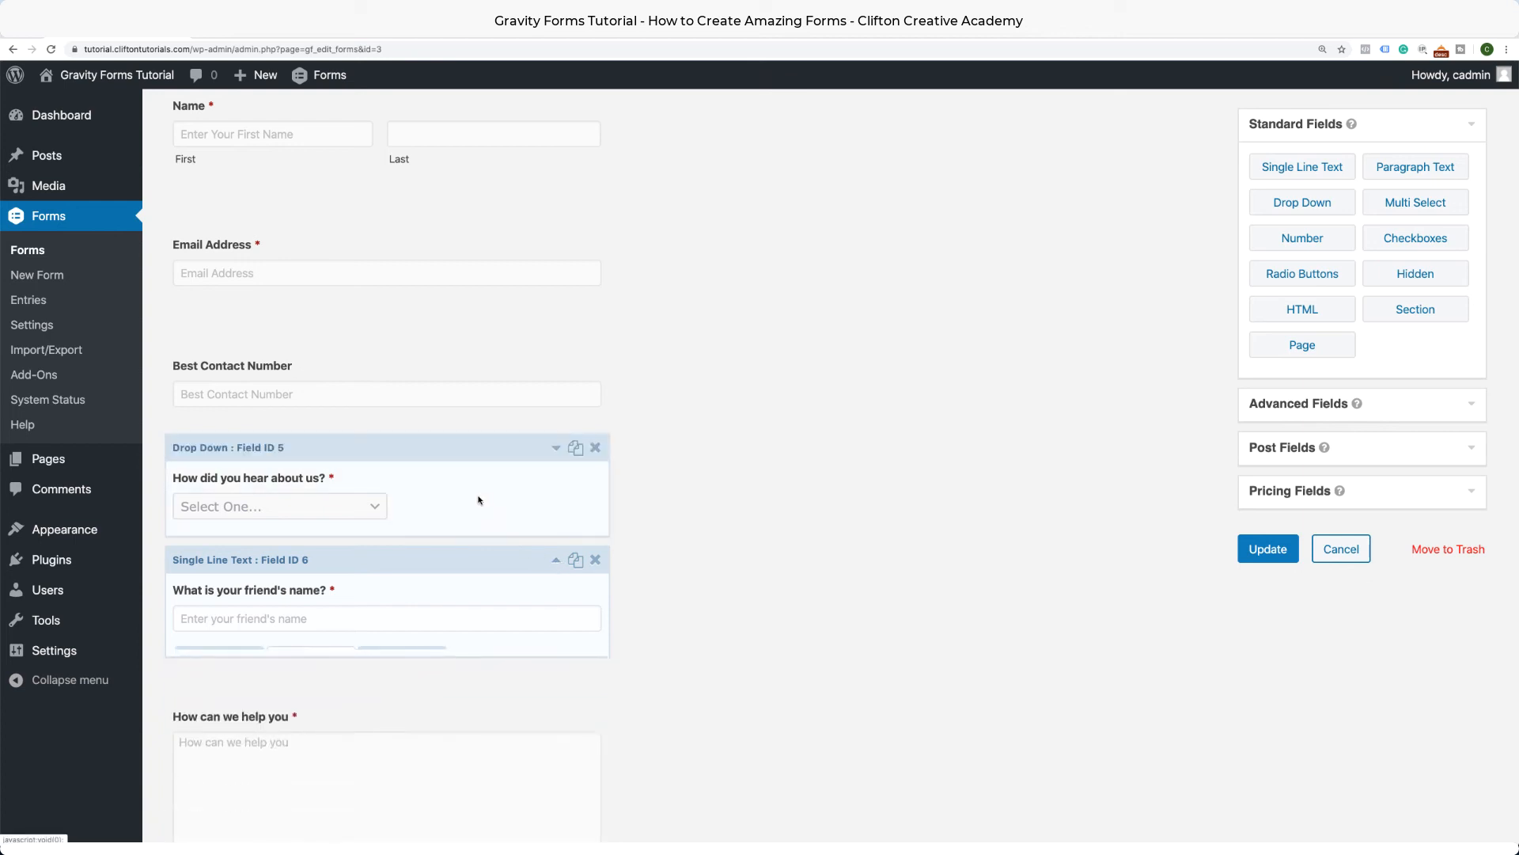
Set the "How did you hear about us?" dropdown's field size to Large.
left_click(556, 448)
scroll(558, 449, "down", 5)
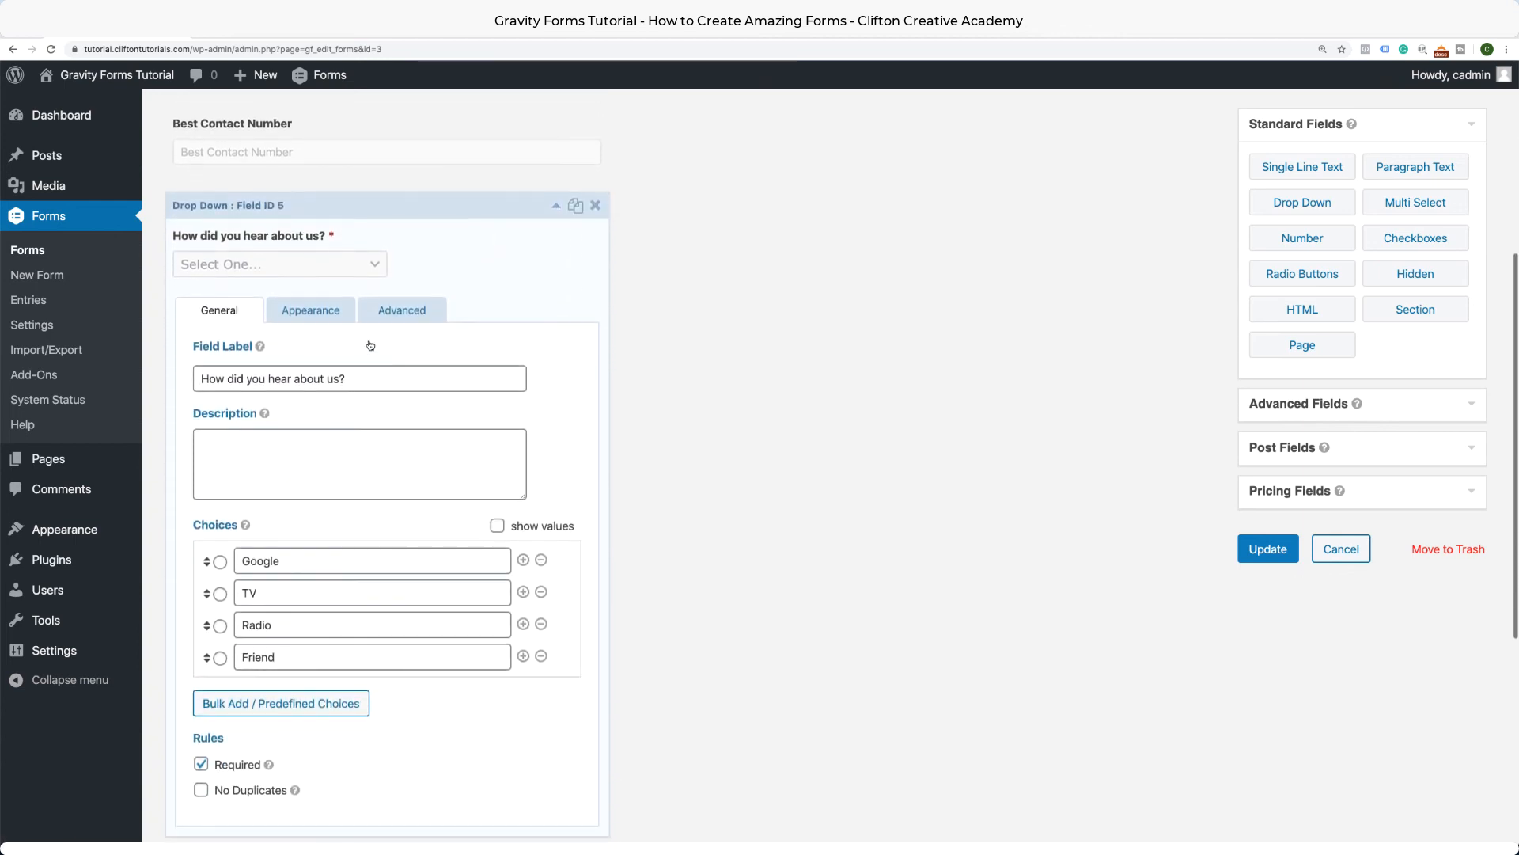
left_click(342, 310)
scroll(342, 317, "down", 2)
left_click(257, 656)
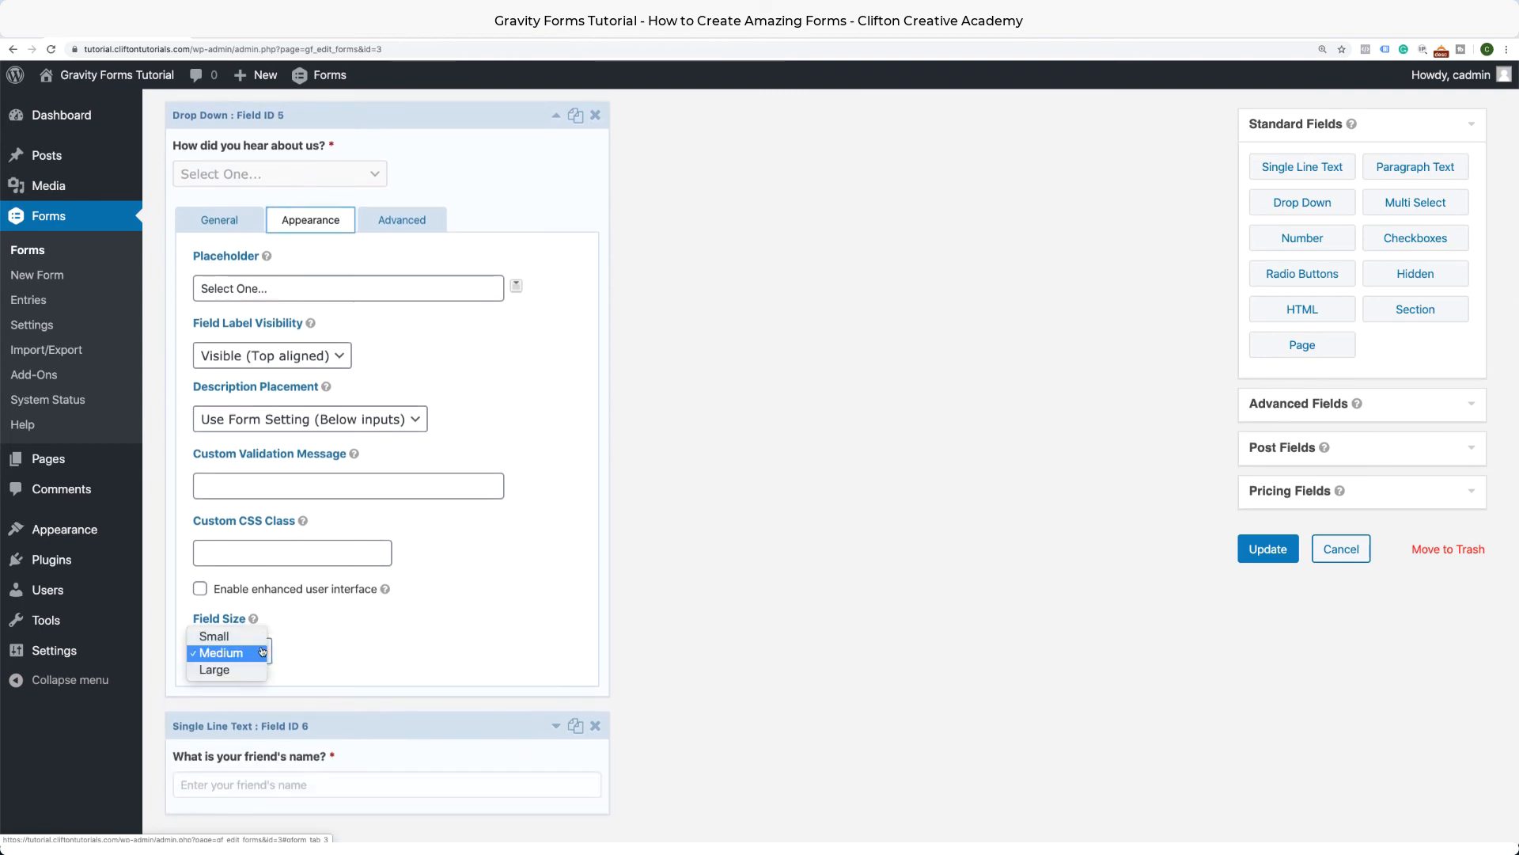
left_click(257, 669)
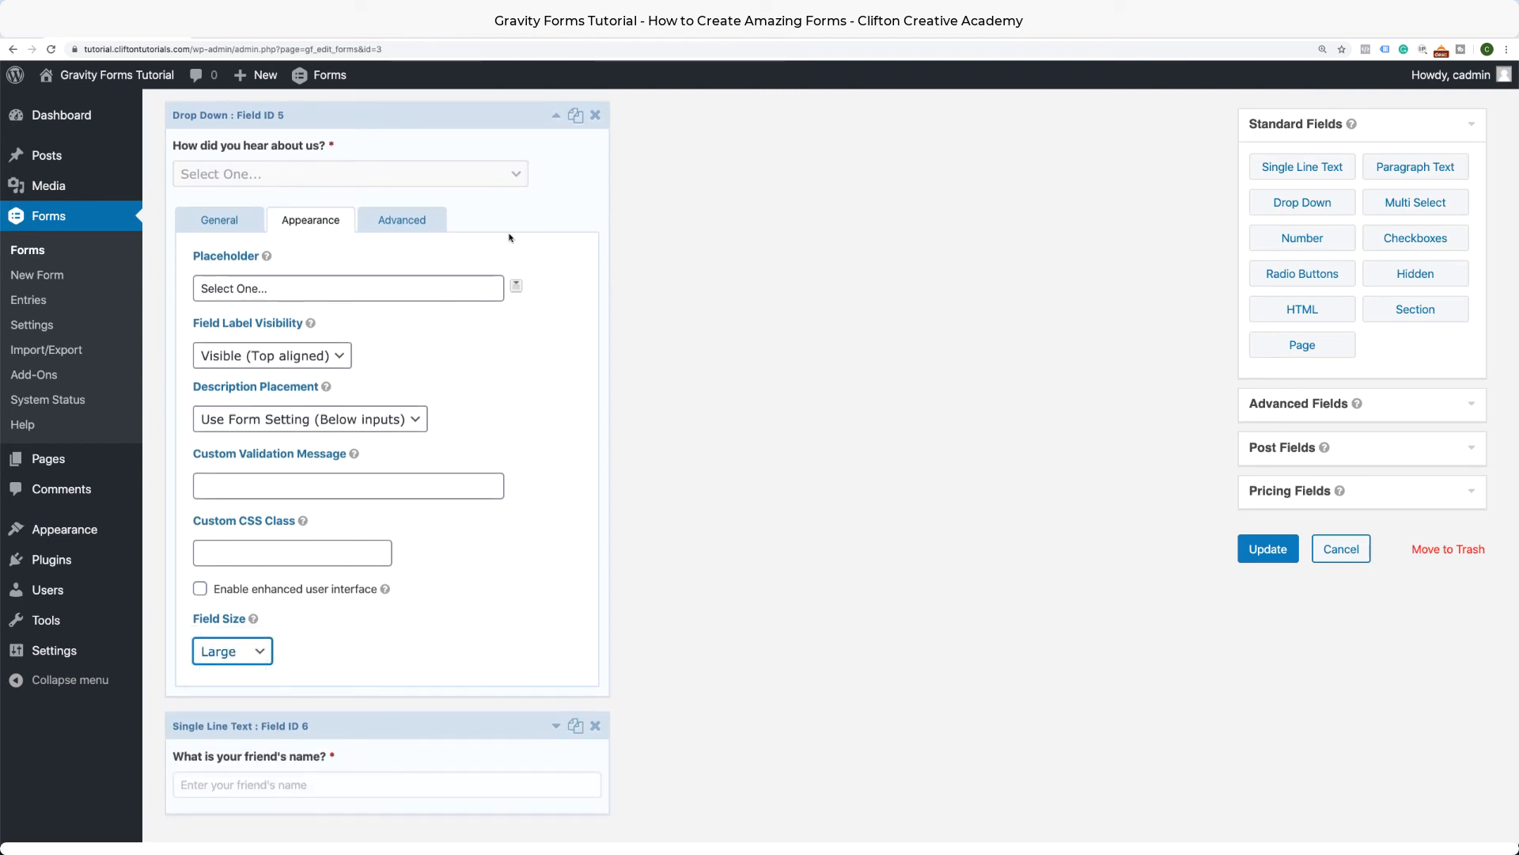
left_click(556, 117)
Update the form to save the changes.
scroll(592, 293, "up", 4)
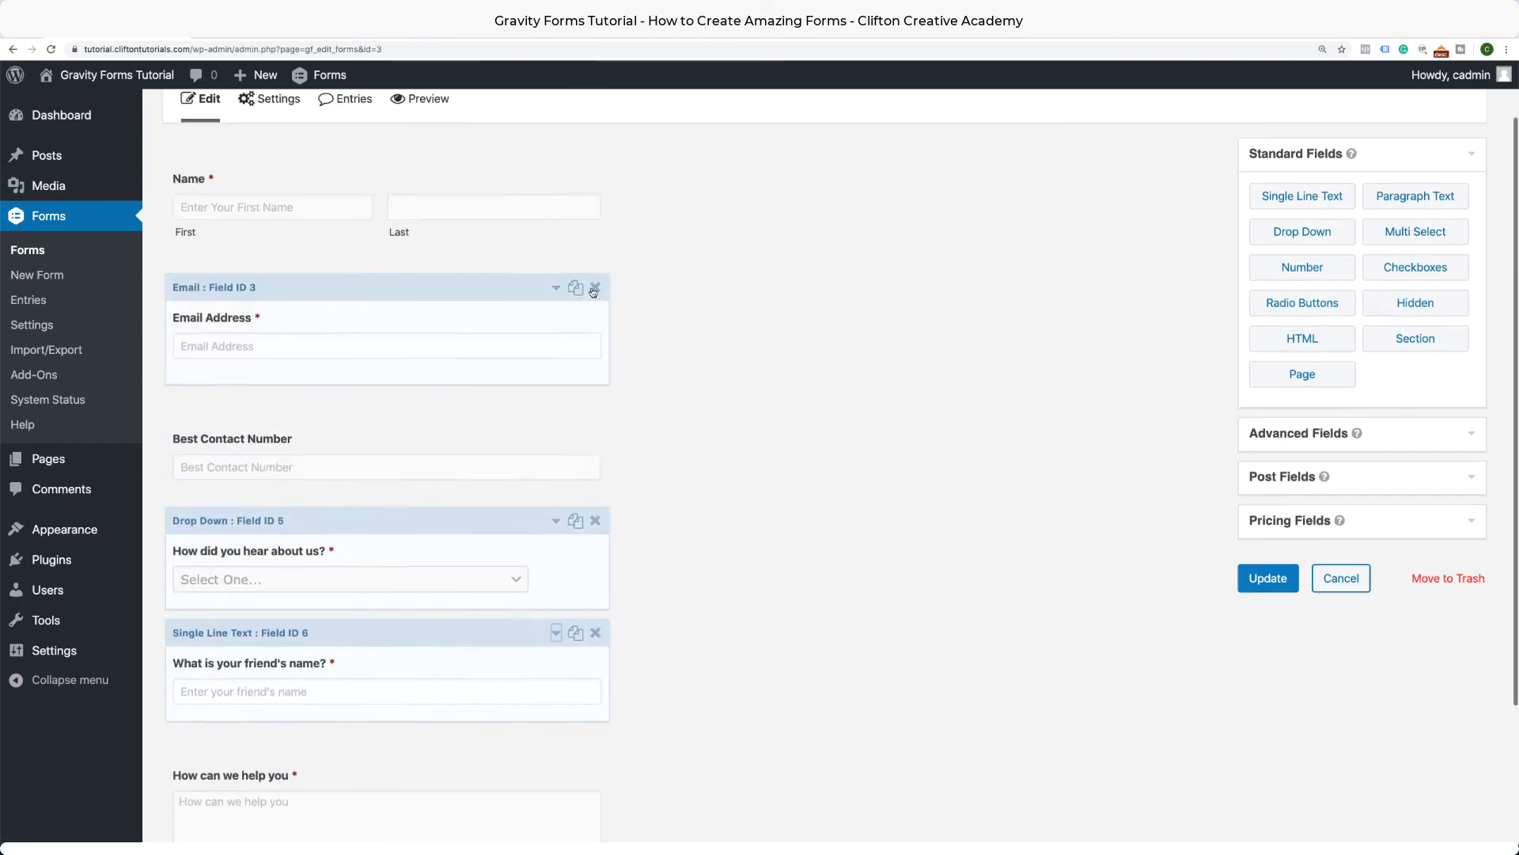
scroll(593, 293, "down", 5)
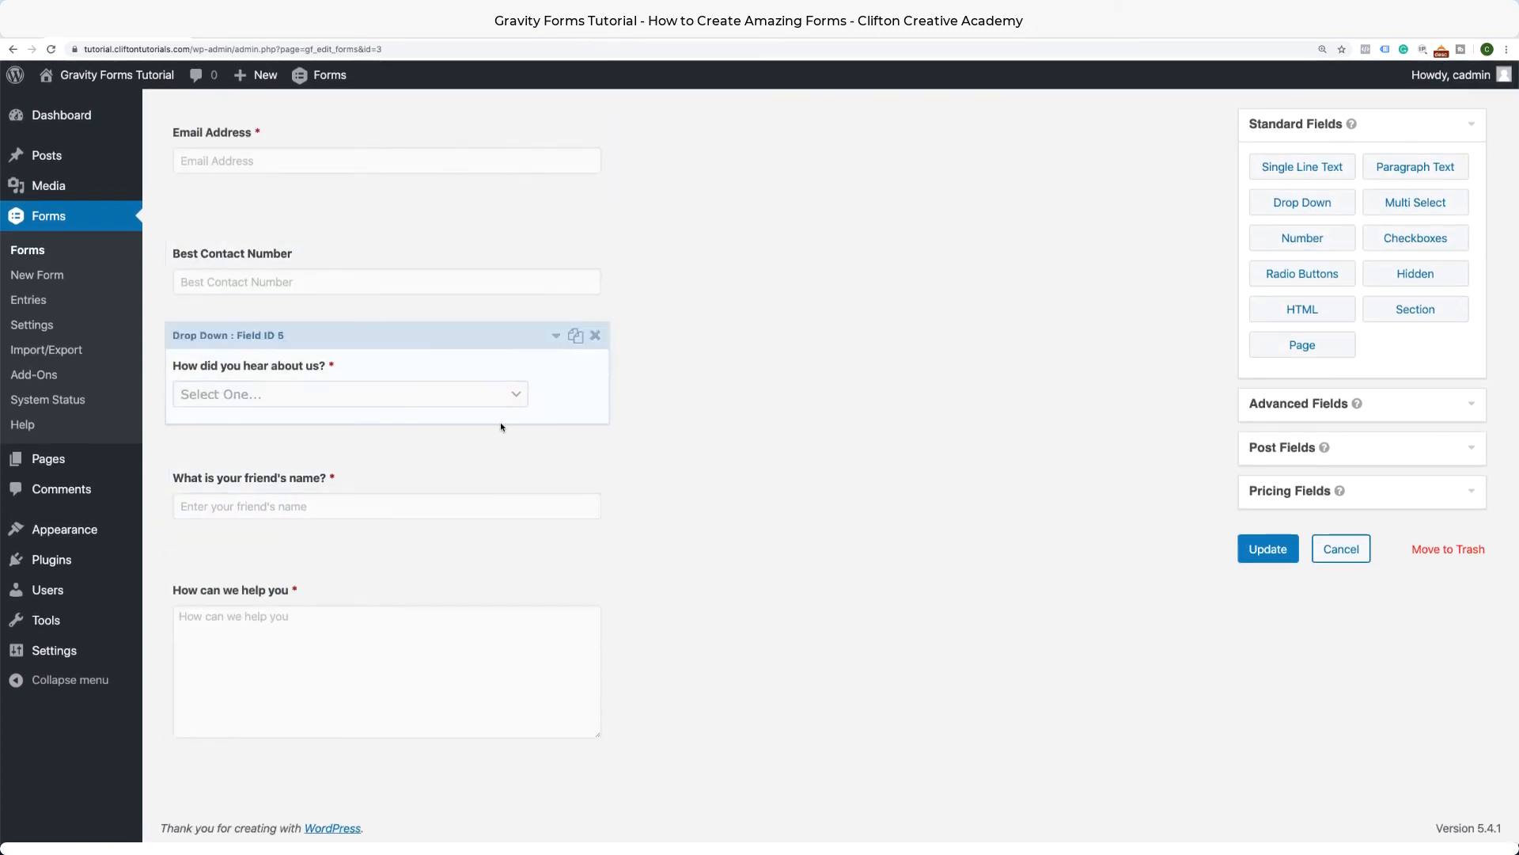
left_click(1269, 554)
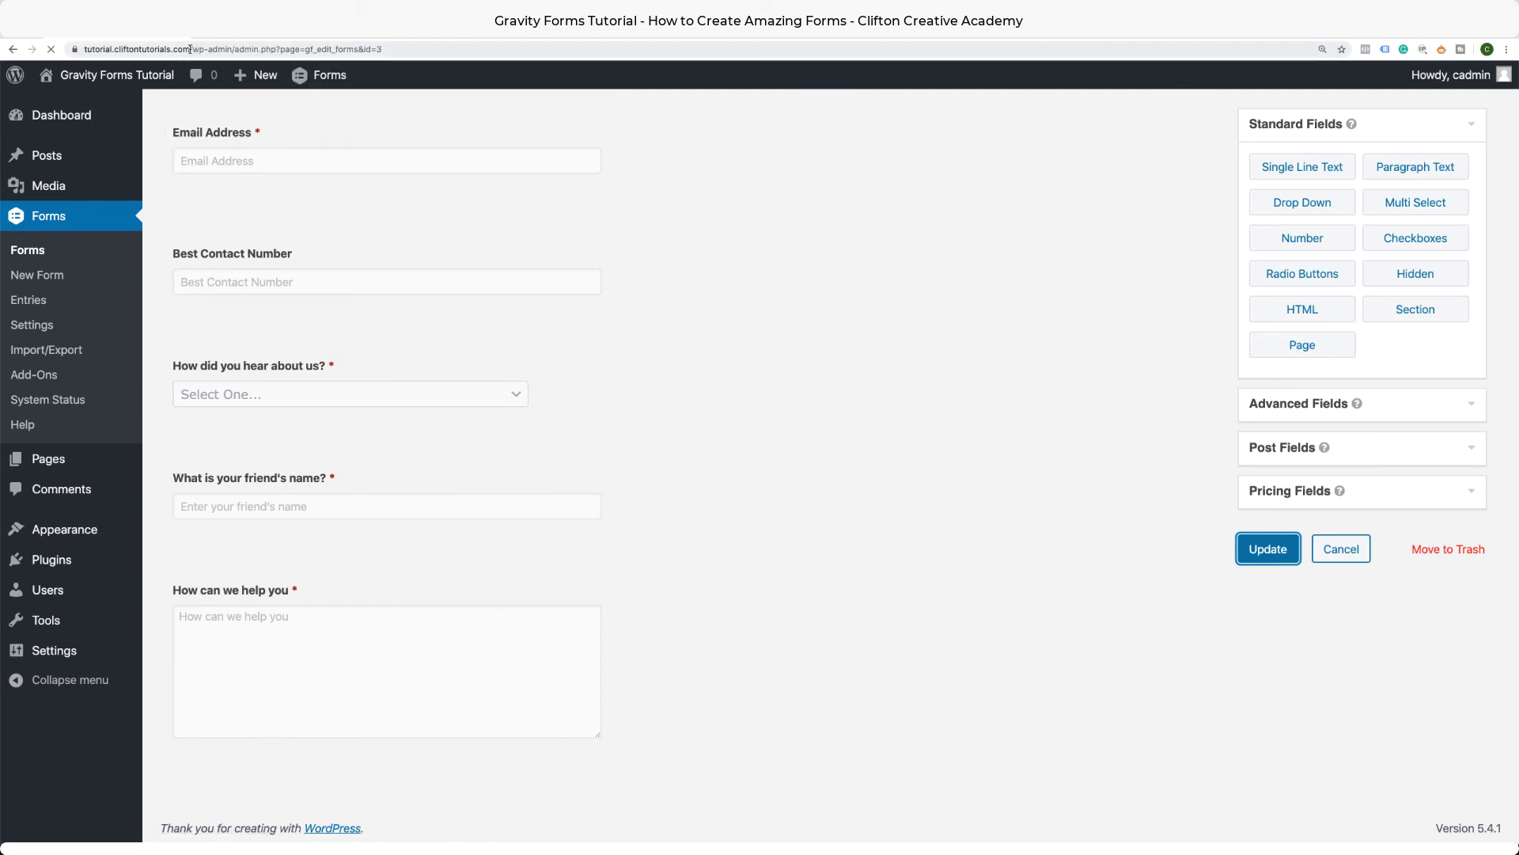
Open the site's live /contact-us page in a new Chrome window using the copied domain.
left_click_drag(190, 49, 64, 50)
key("super+c")
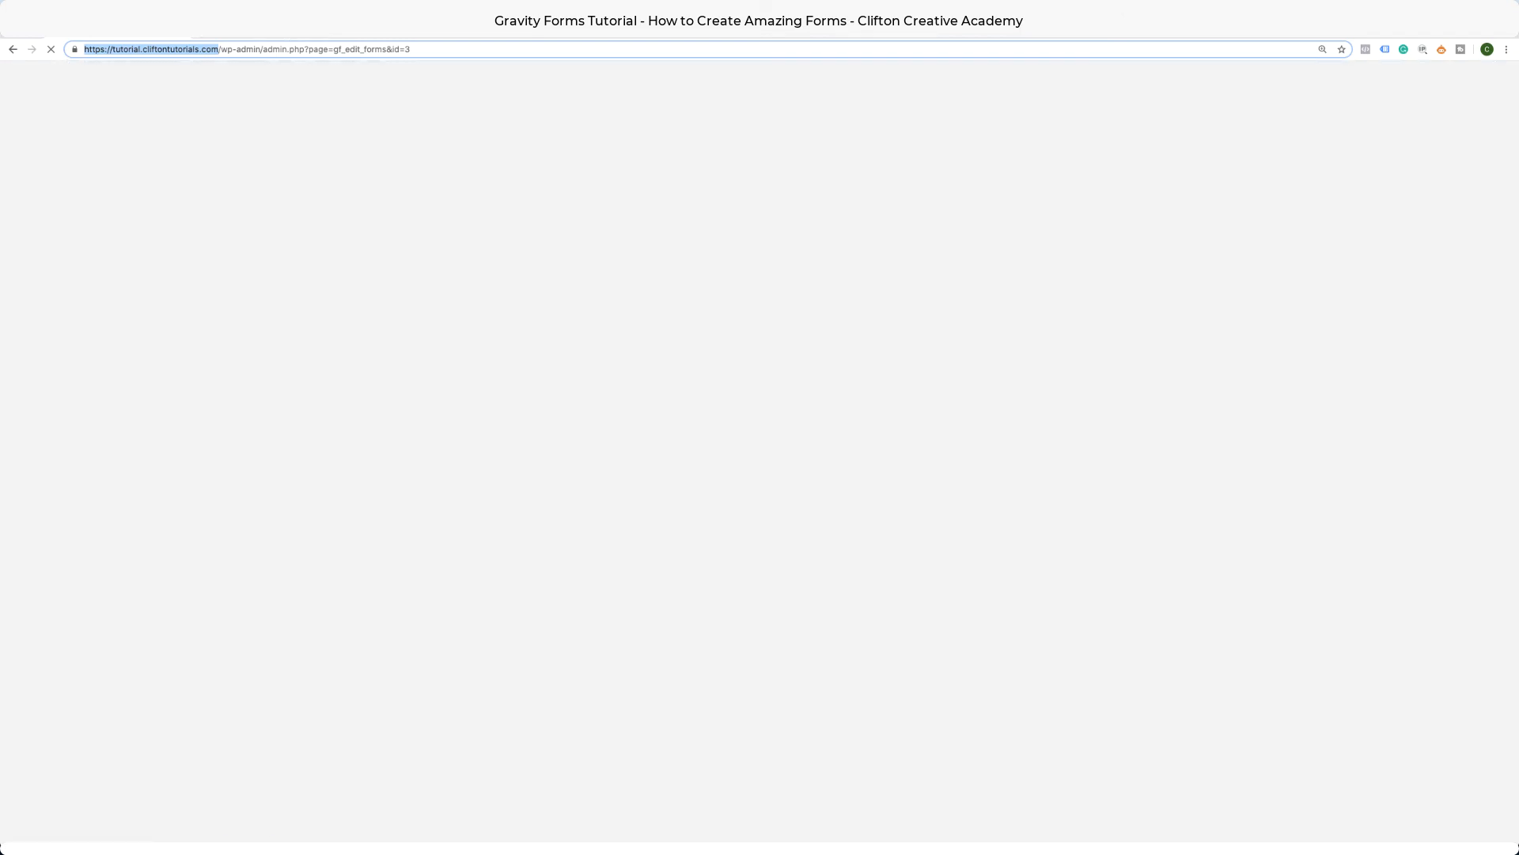
right_click(144, 25)
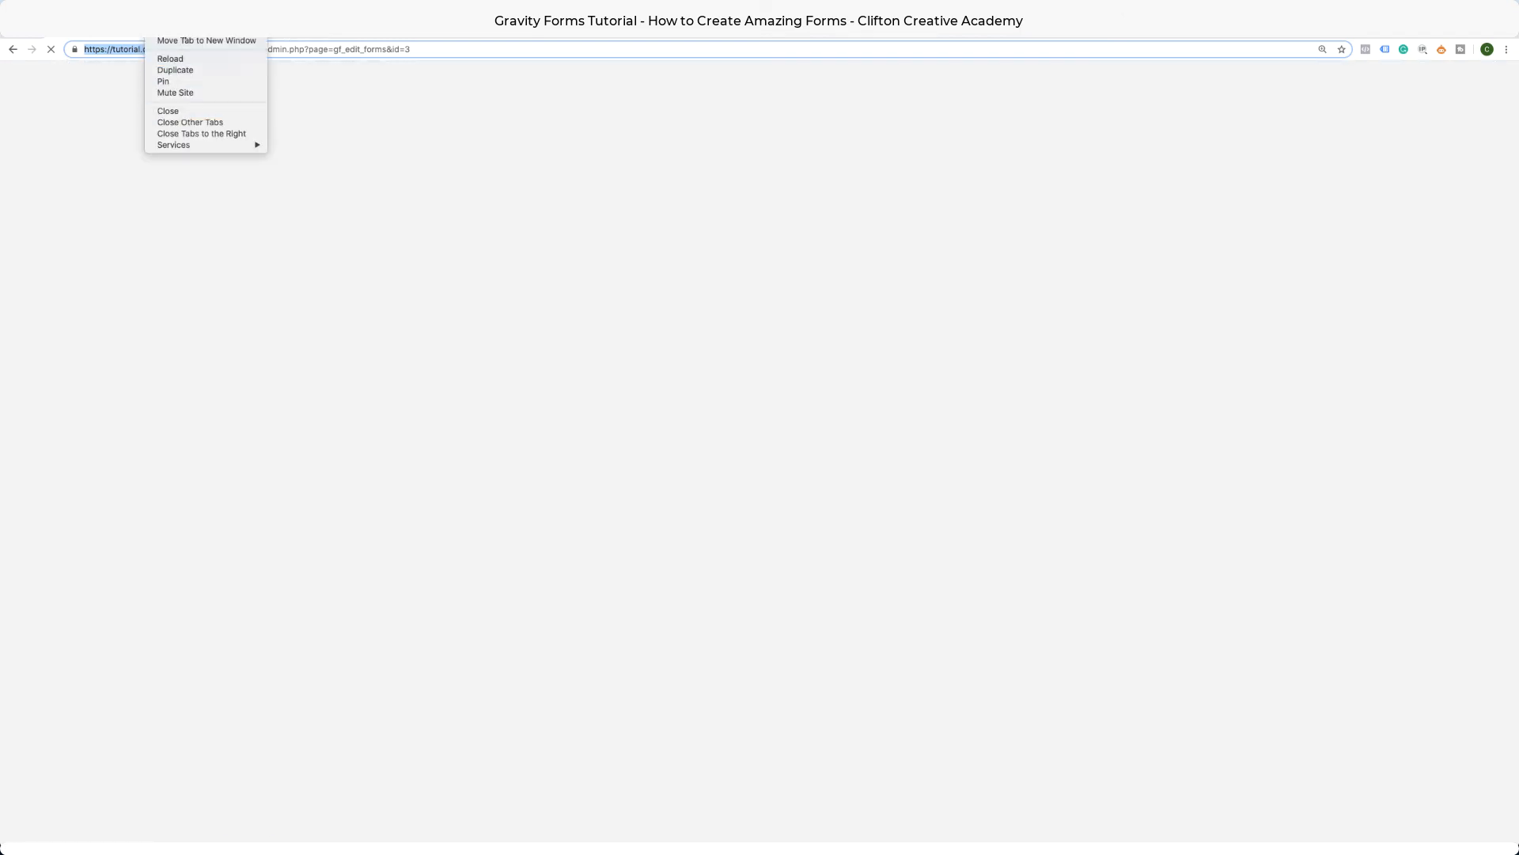
left_click(205, 41)
left_click(240, 50)
key("super+v")
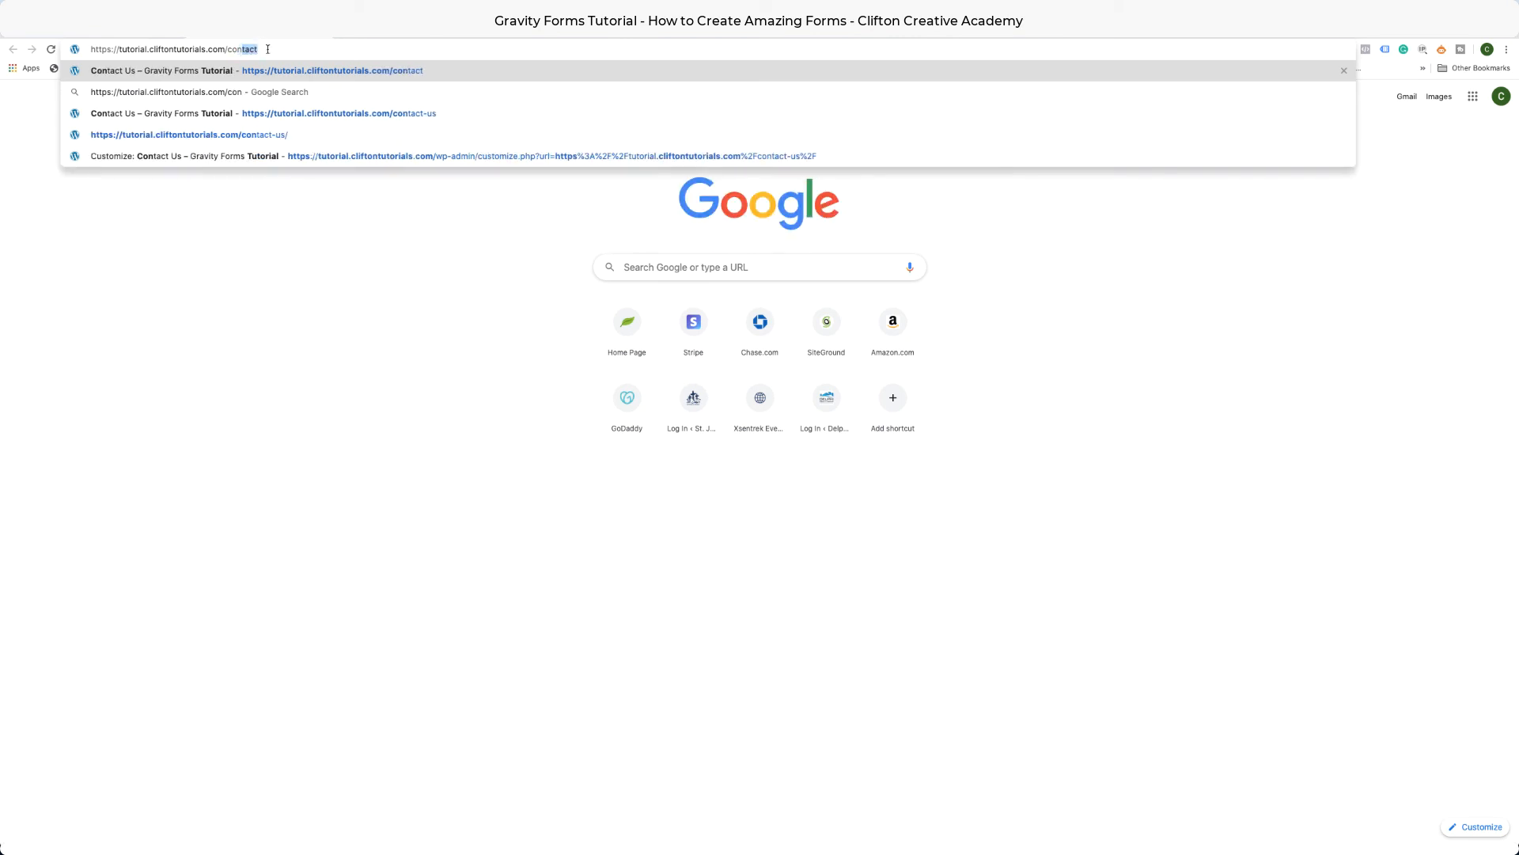
left_click(351, 116)
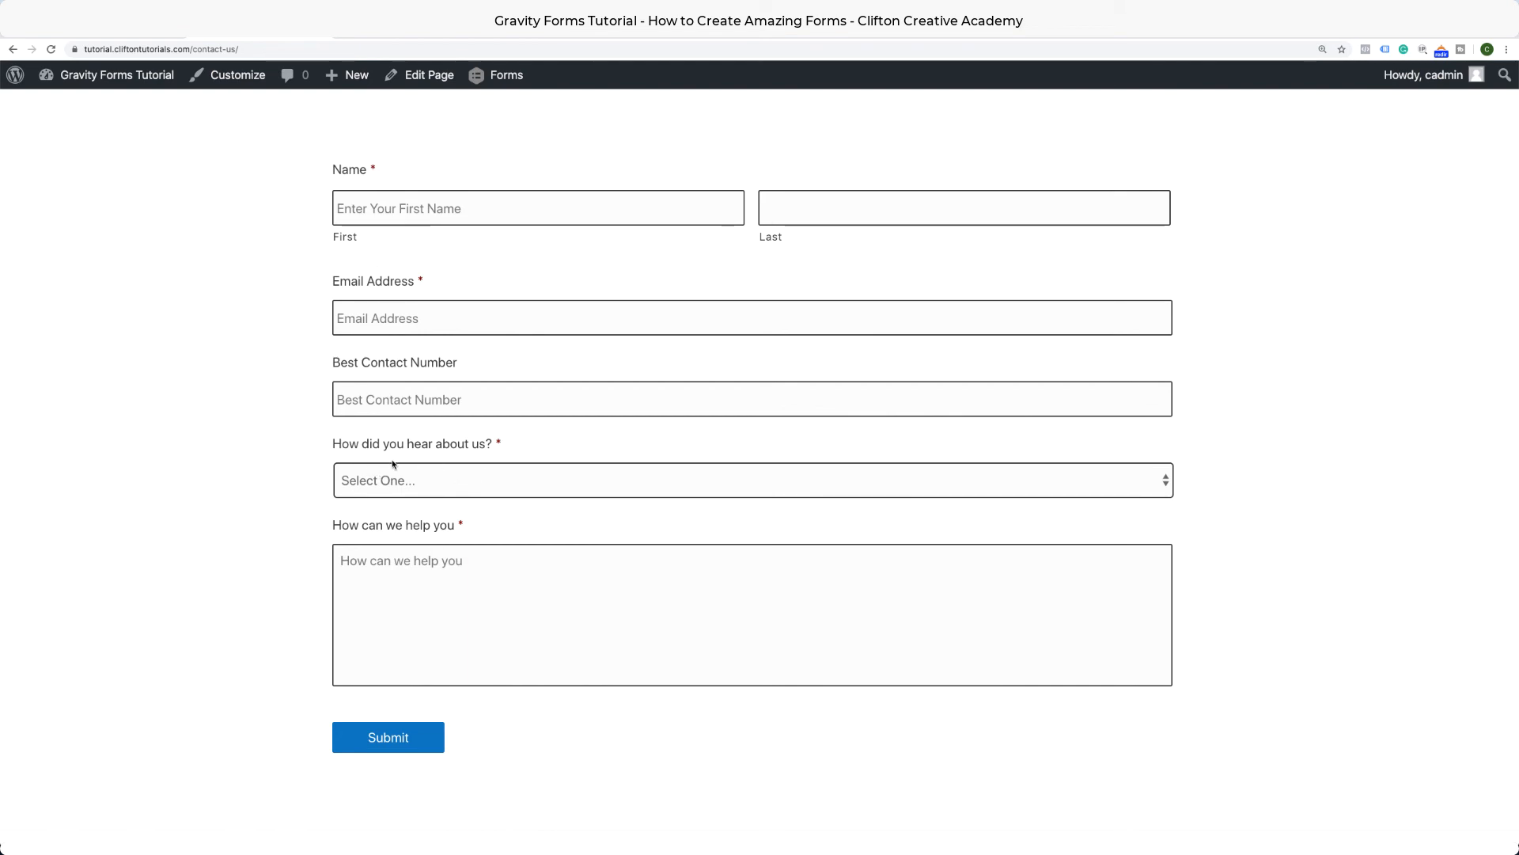
Choose Google, then TV, then Friend in the dropdown, and click into the revealed friend's-name field.
left_click(1148, 480)
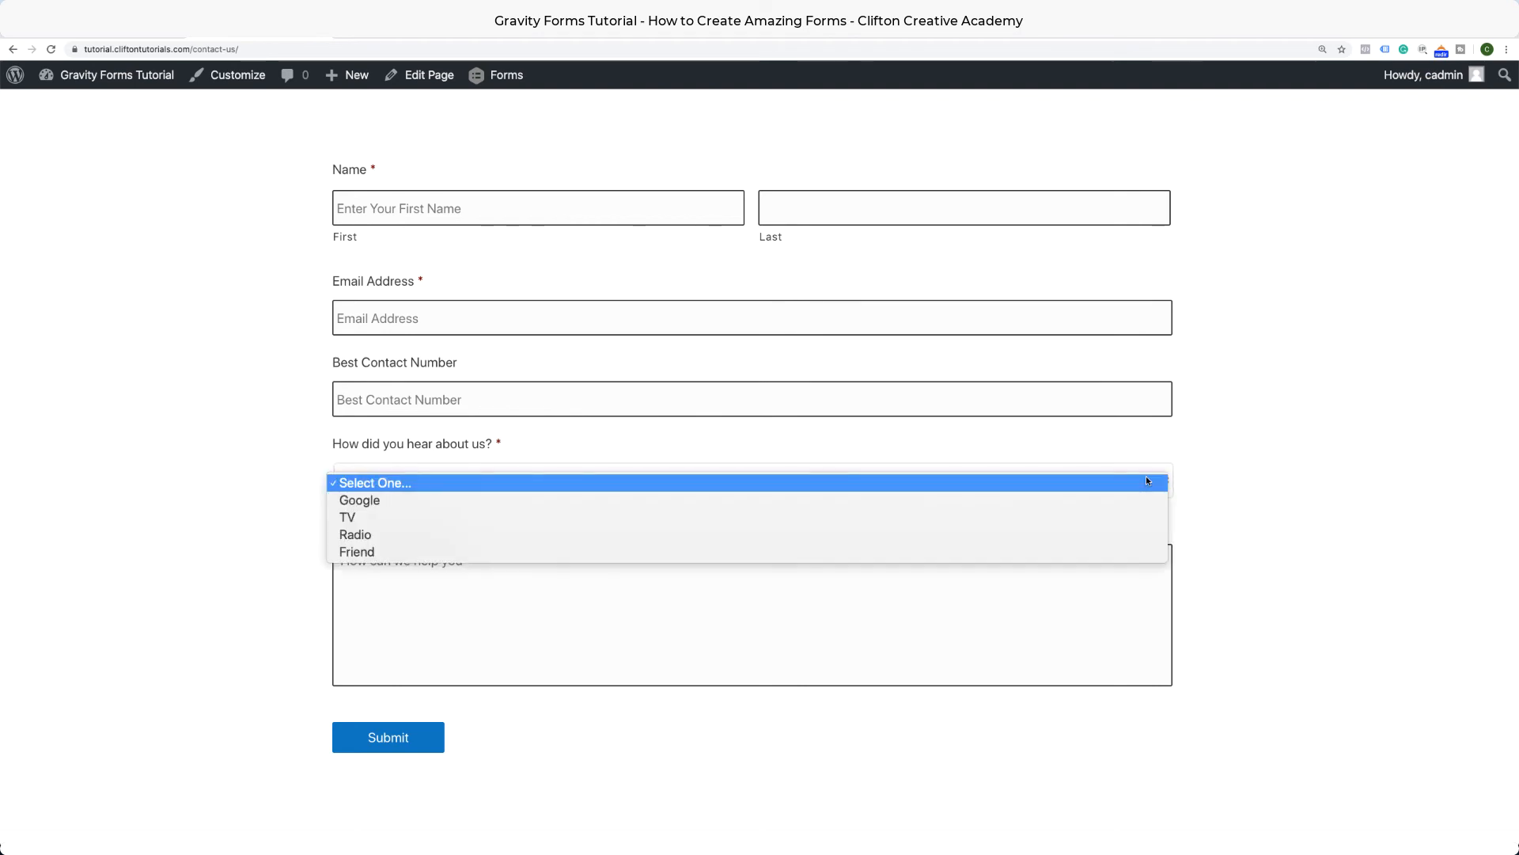
left_click(557, 501)
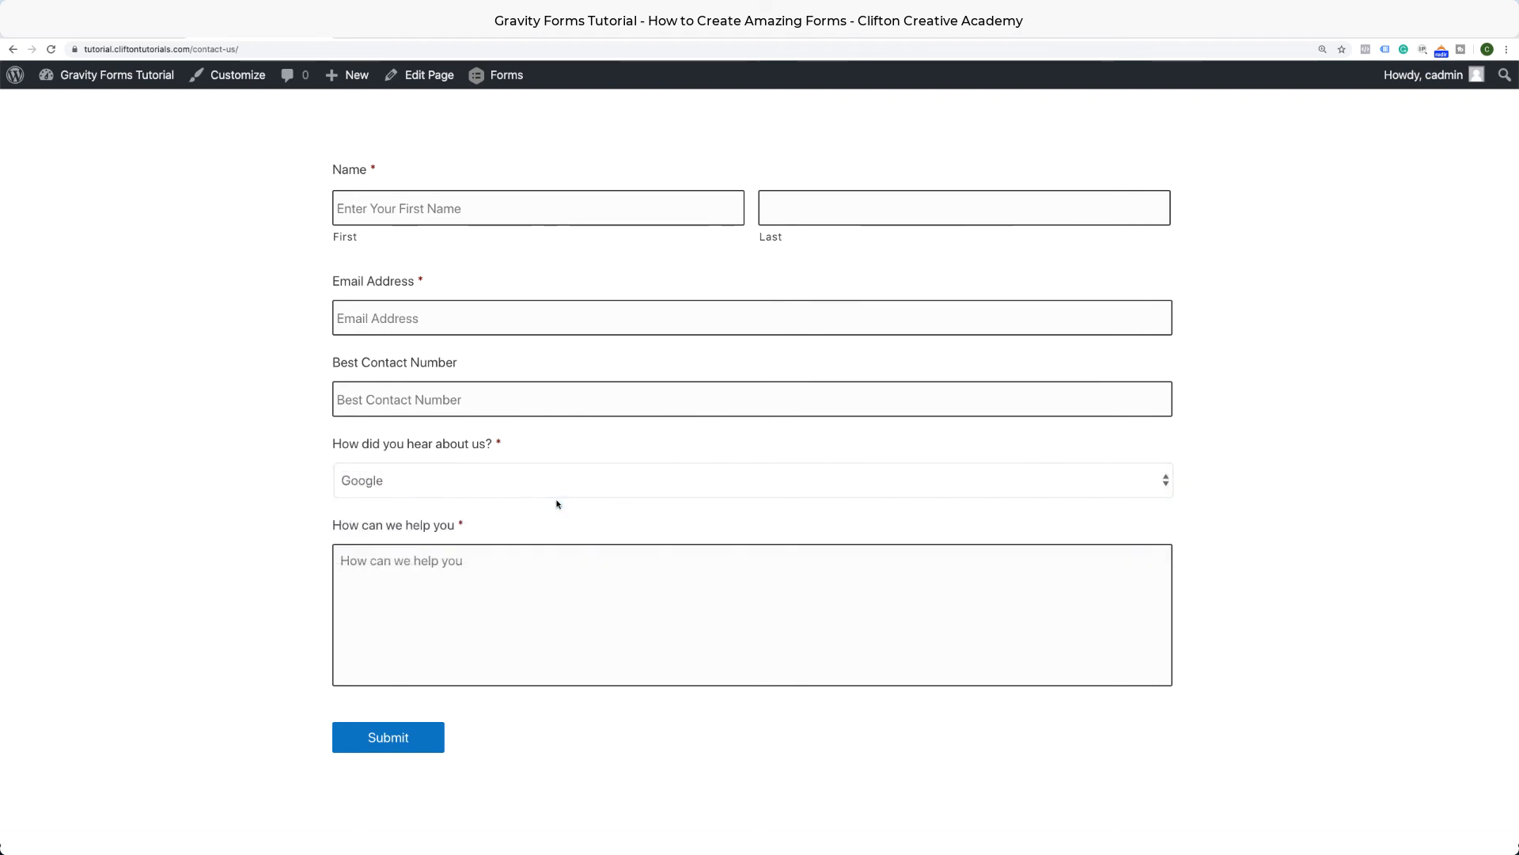
left_click(912, 478)
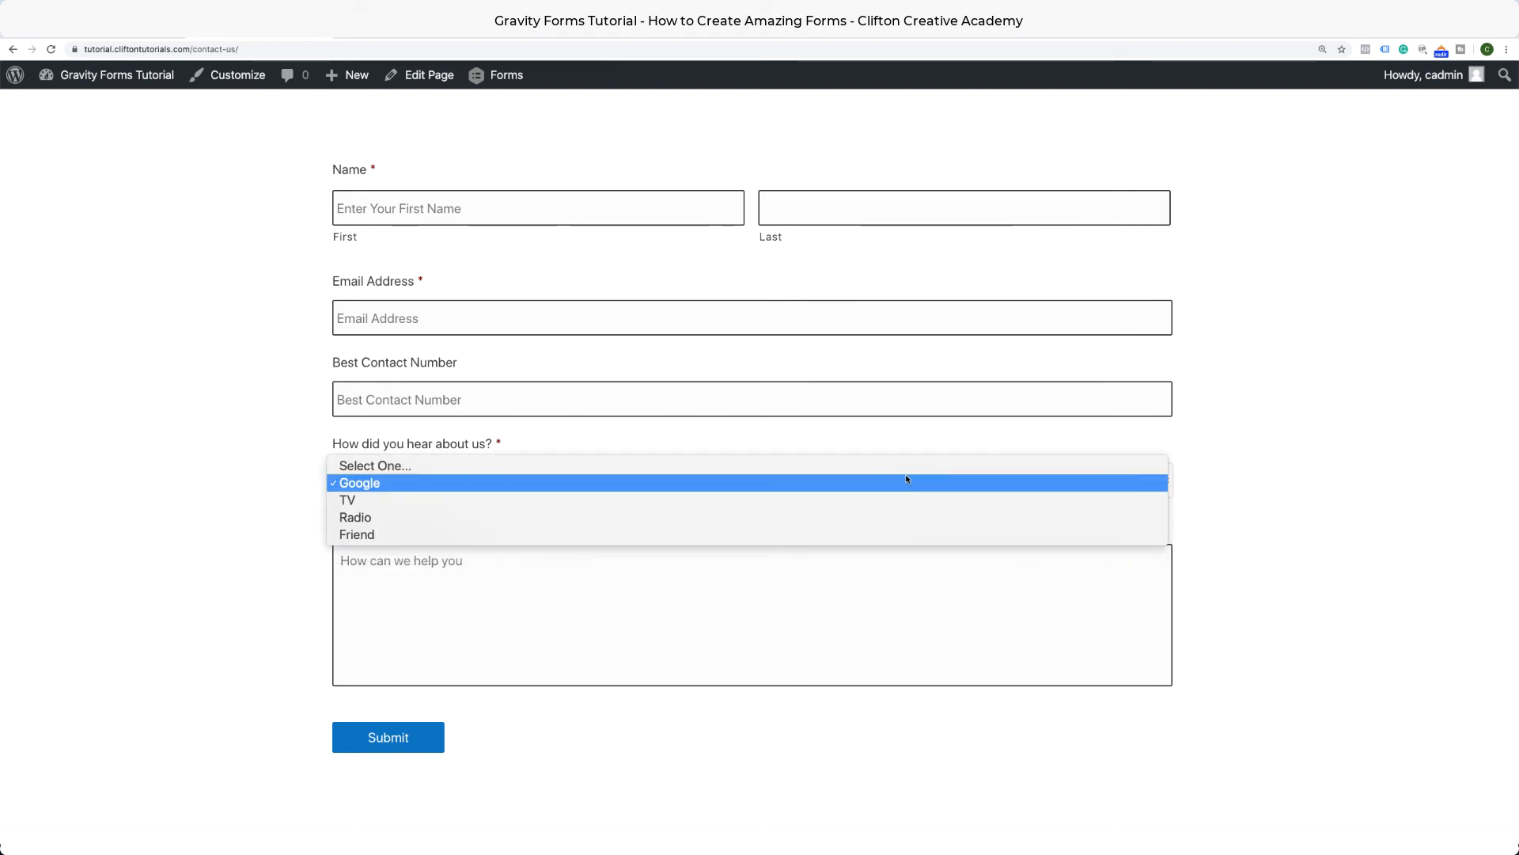
left_click(886, 498)
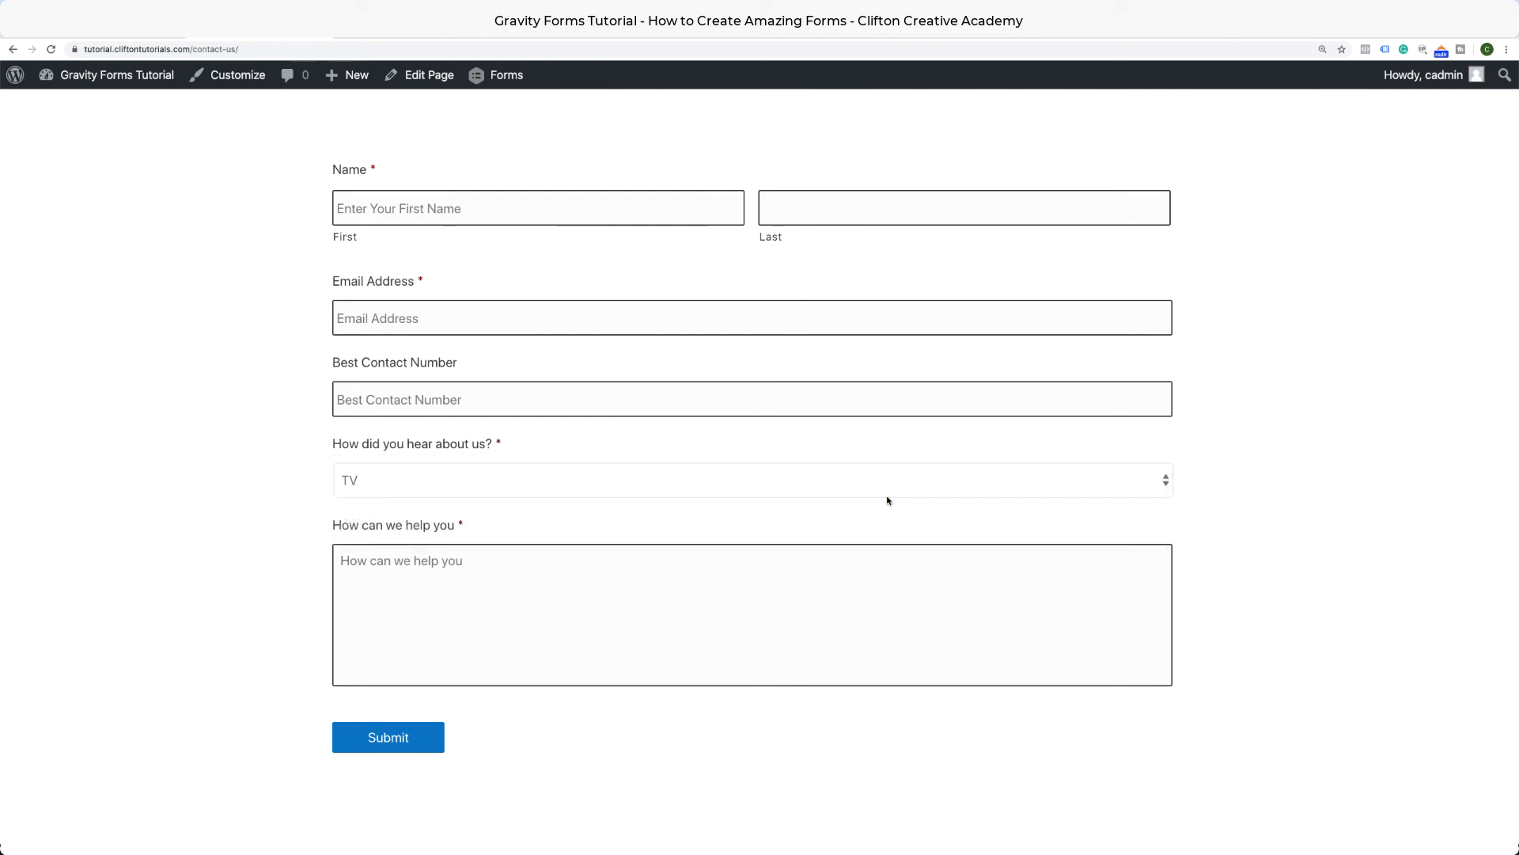
left_click(869, 478)
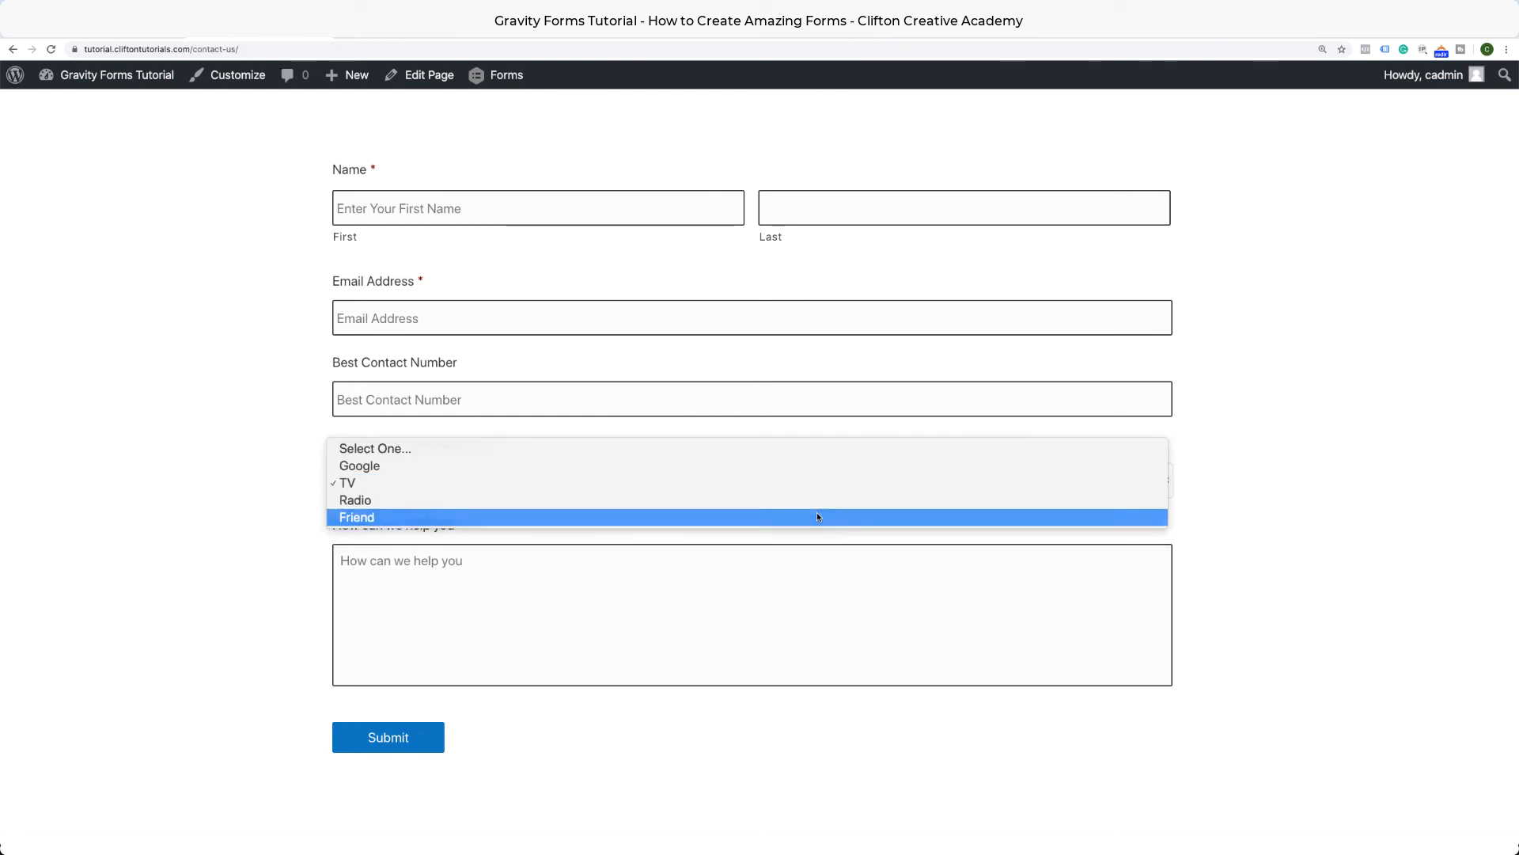
left_click(816, 514)
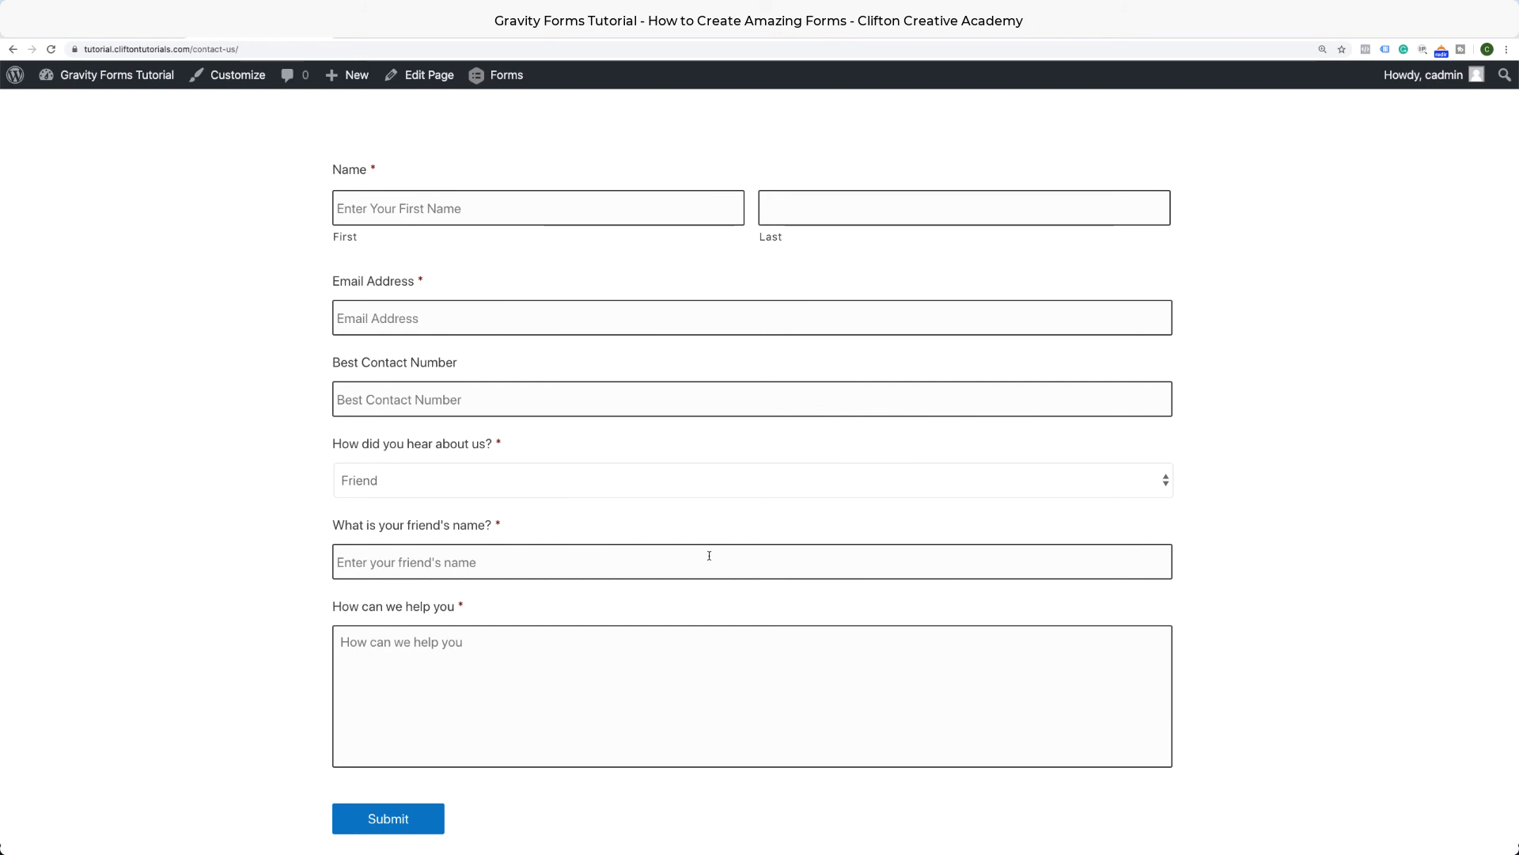
left_click(453, 565)
left_click(527, 625)
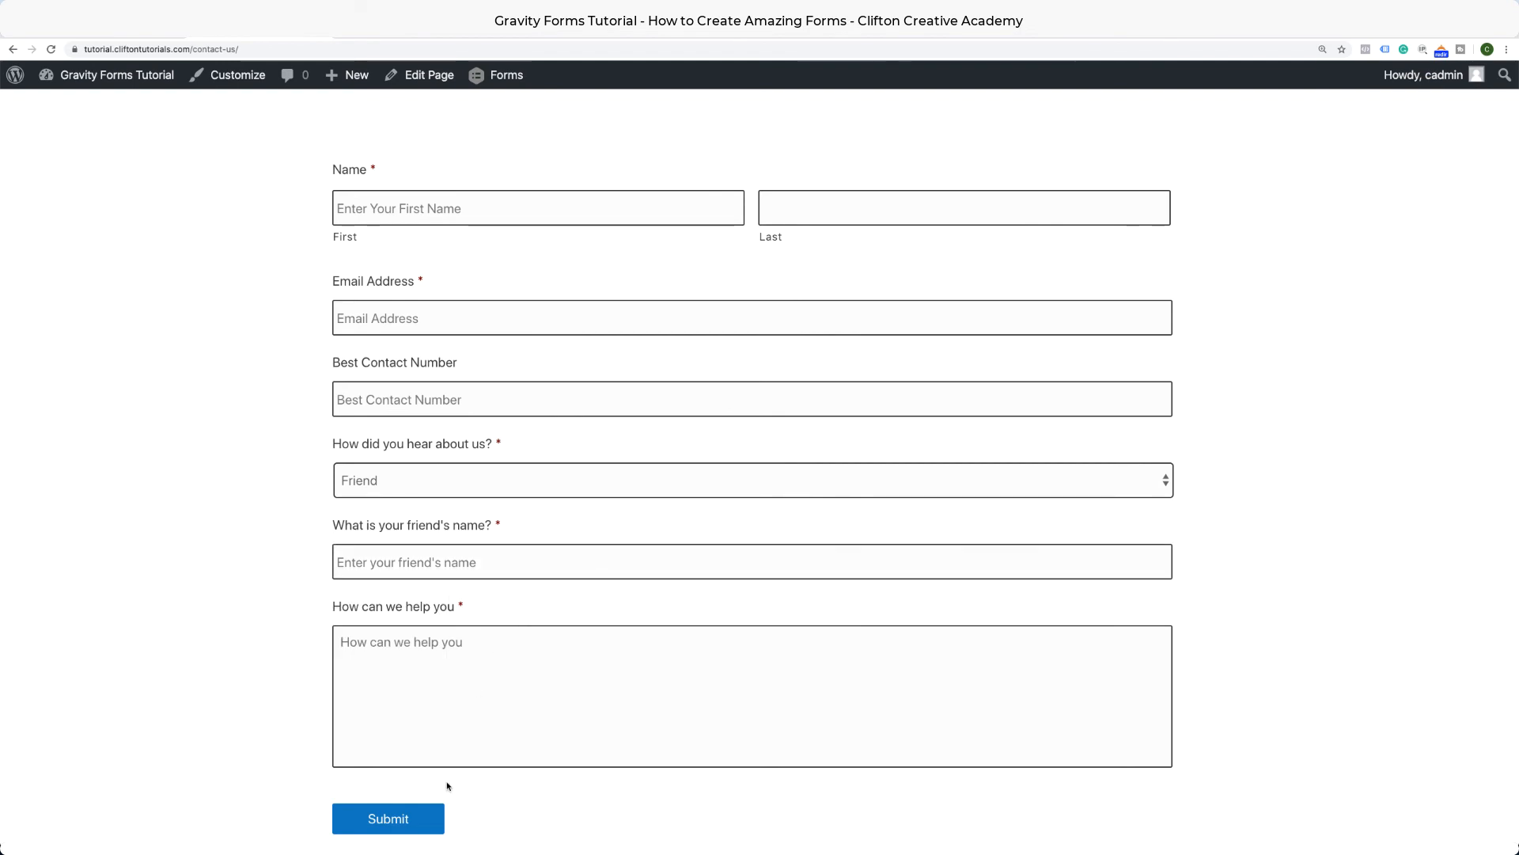
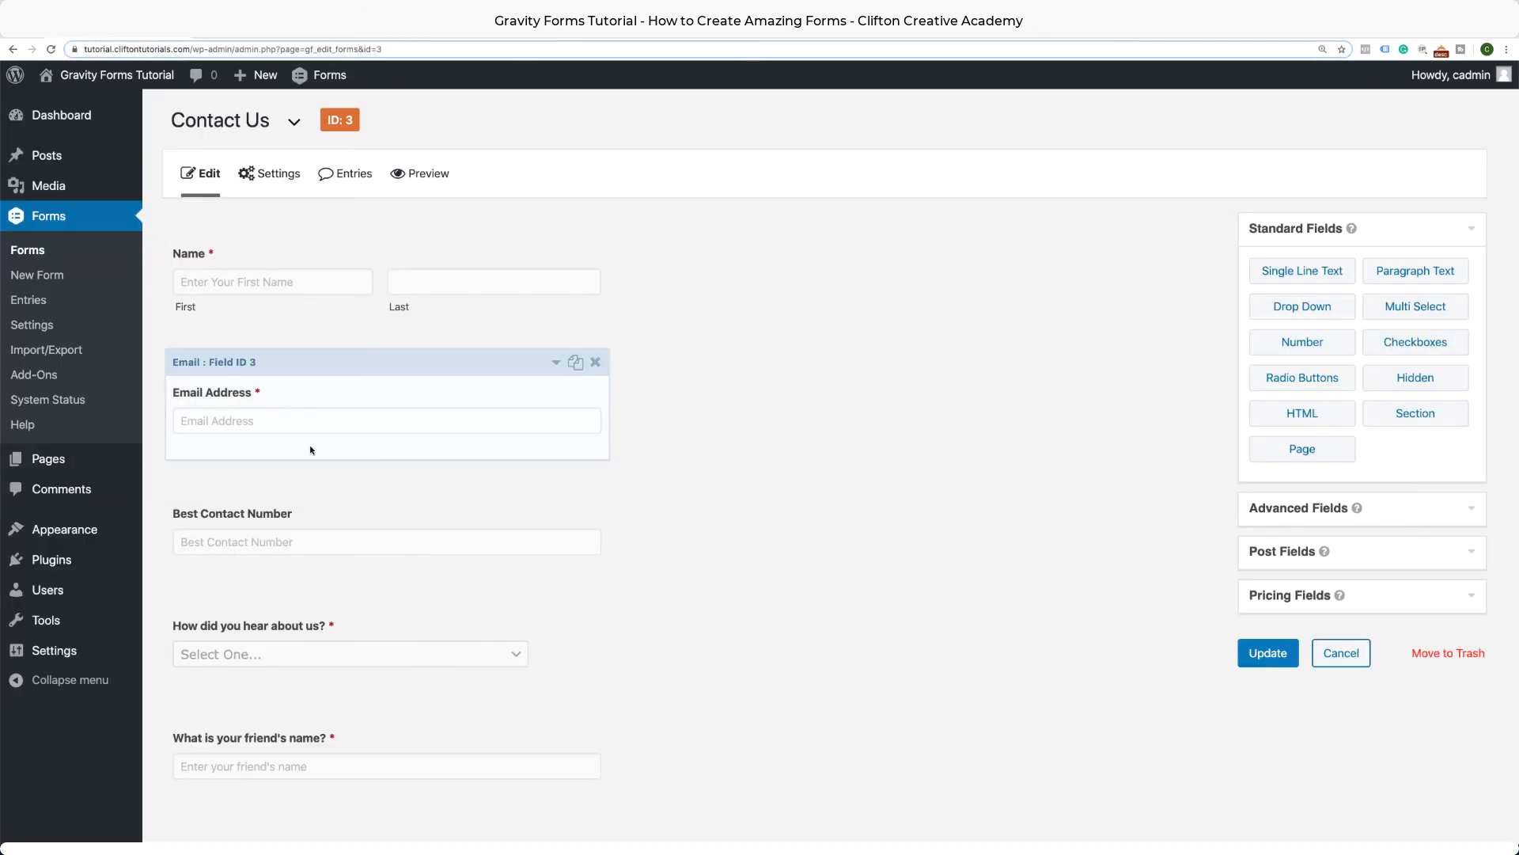
Insert a Page break below Best Contact Number, putting name, email and phone on page one.
scroll(310, 449, "down", 5)
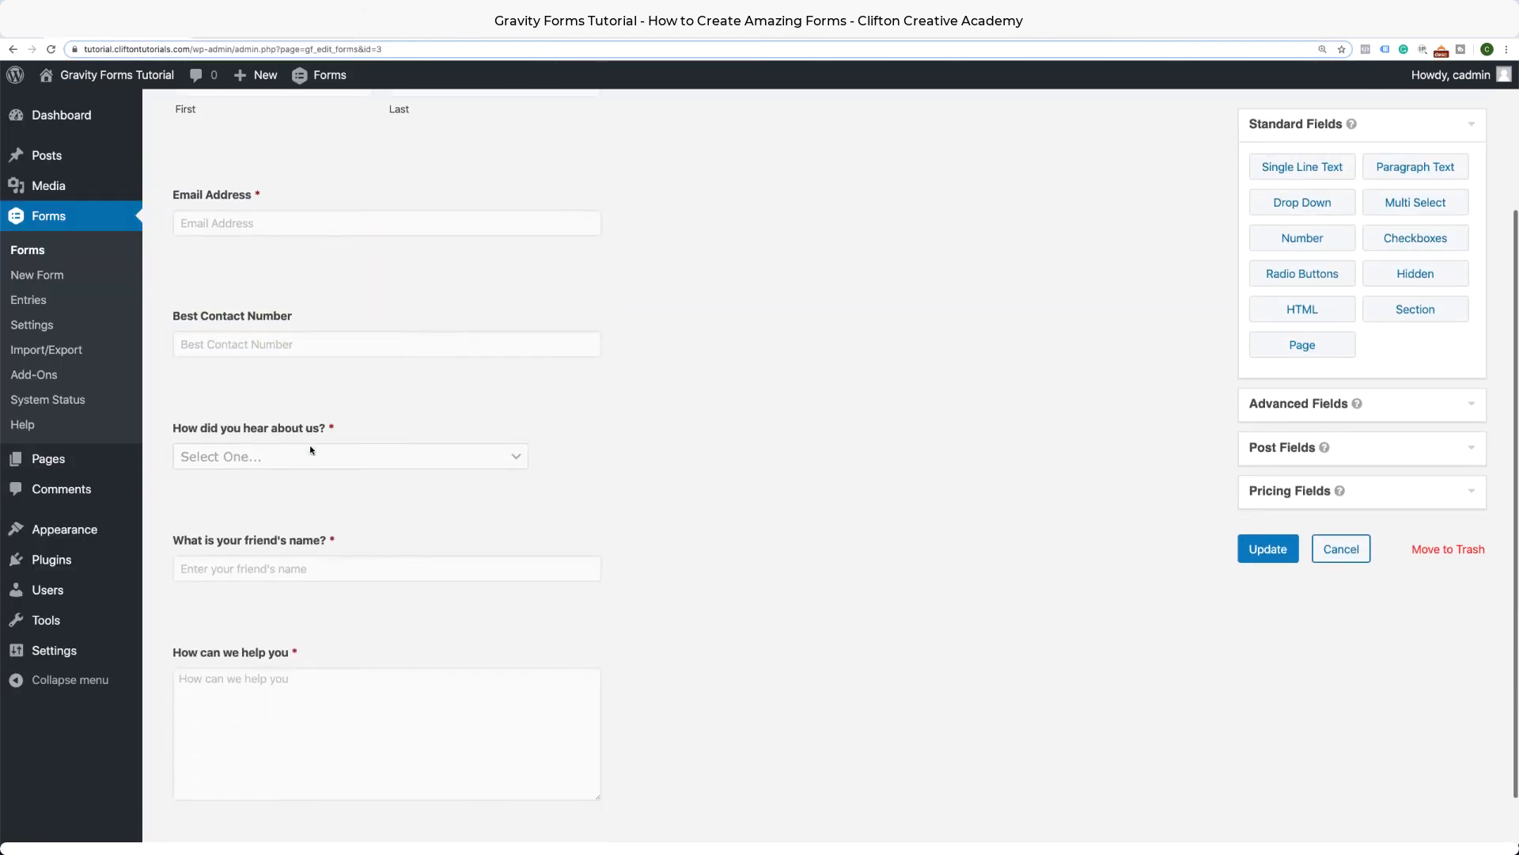
scroll(310, 449, "up", 3)
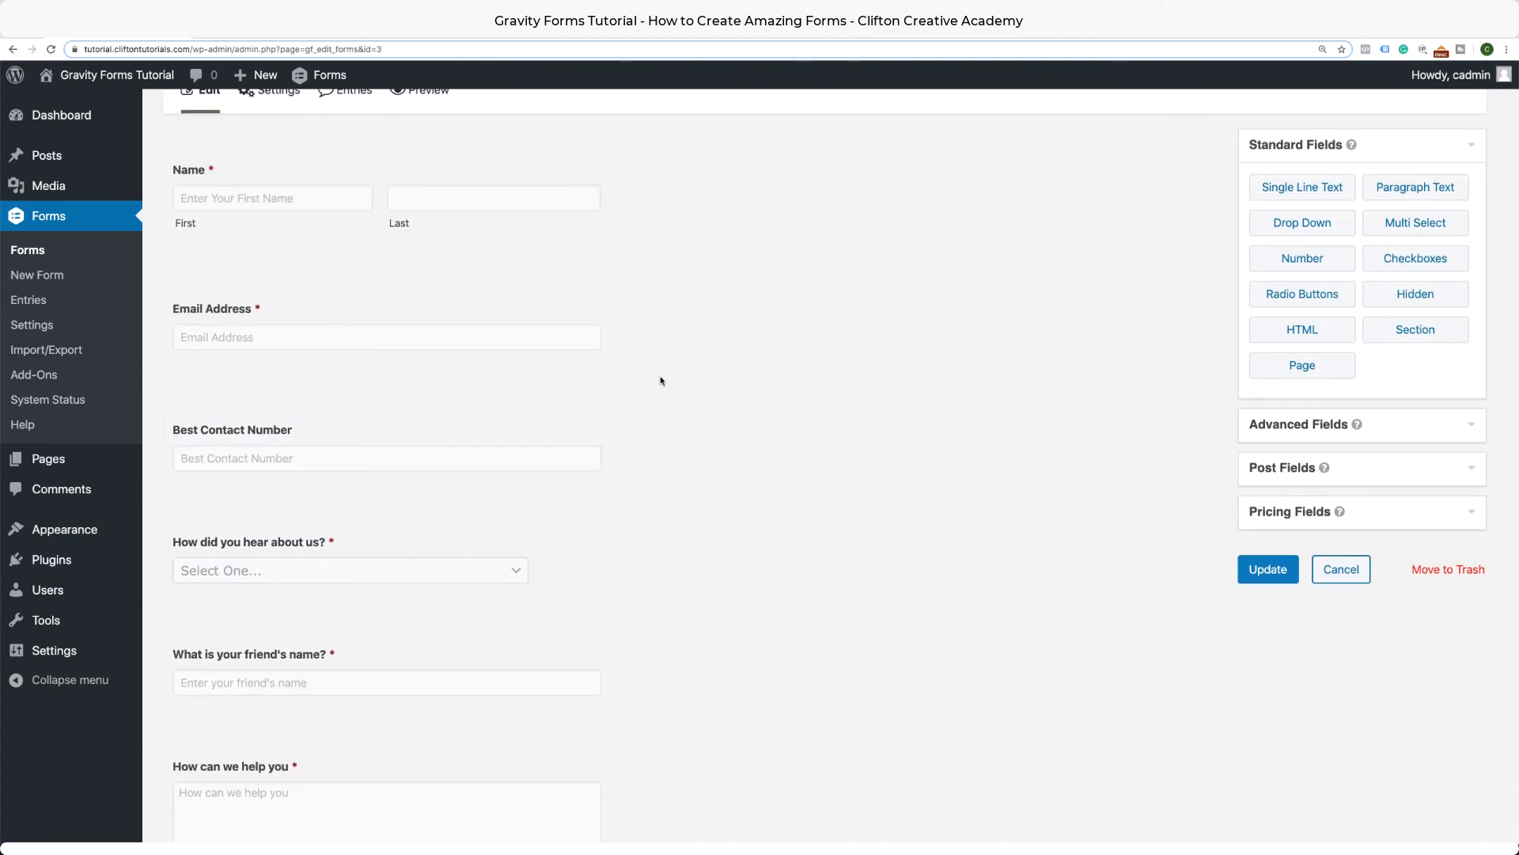
scroll(661, 381, "up", 1)
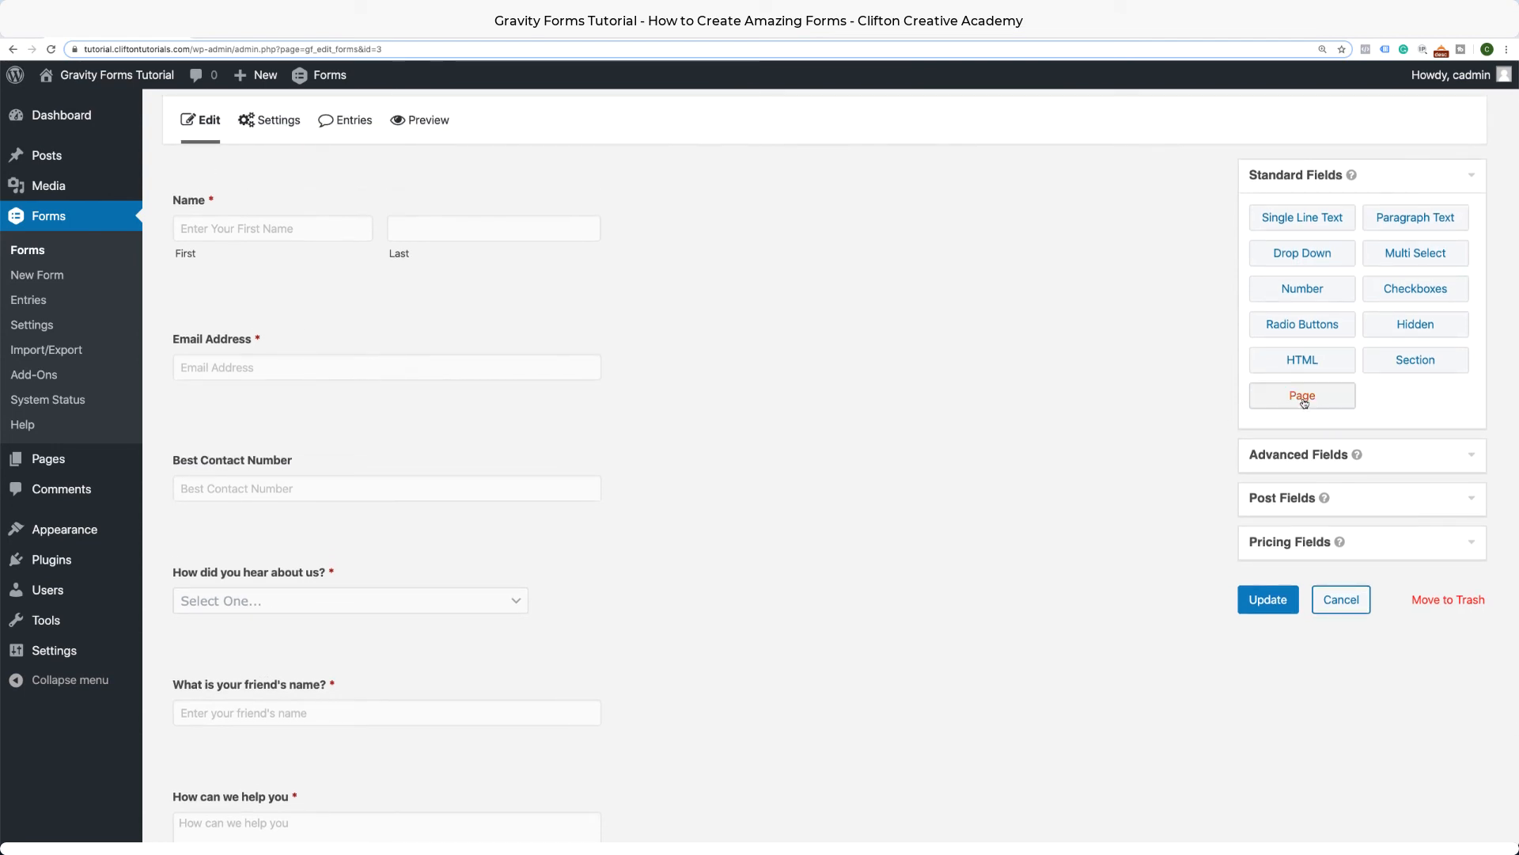
left_click_drag(1306, 398, 366, 525)
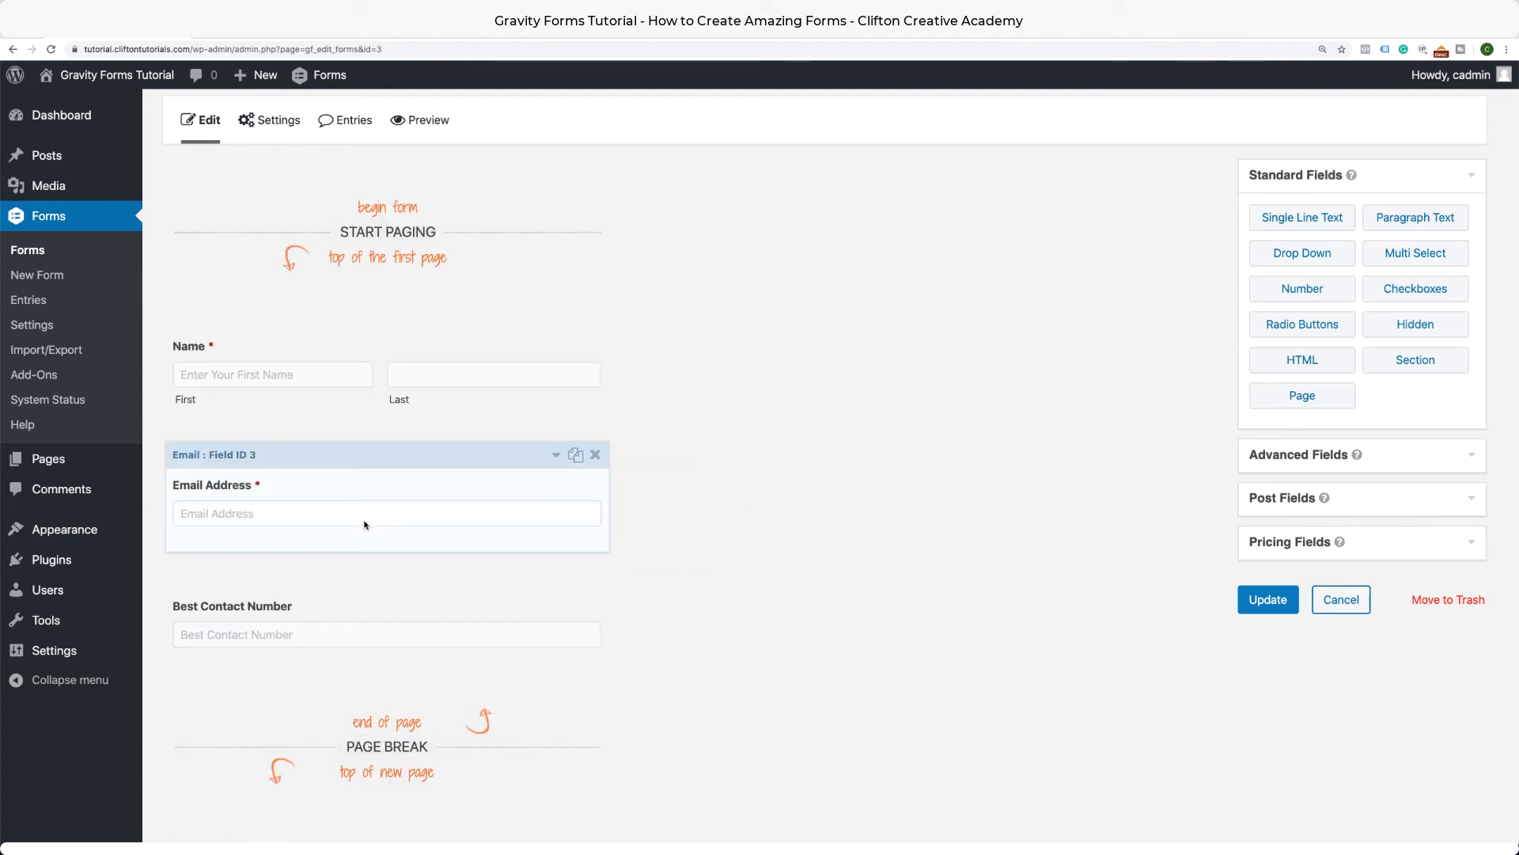
scroll(365, 525, "down", 2)
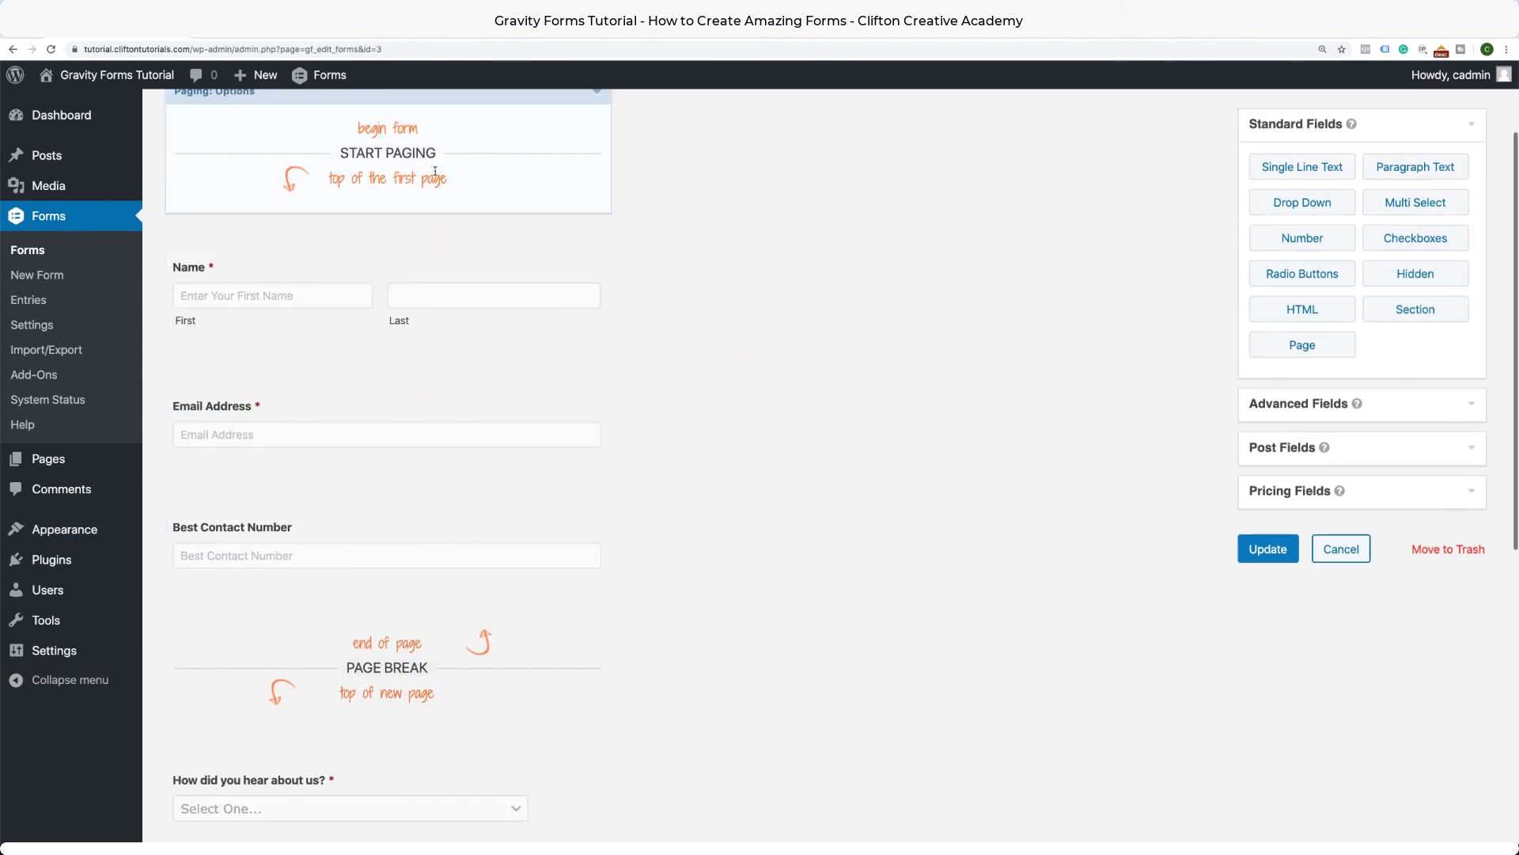
scroll(420, 586, "up", 1)
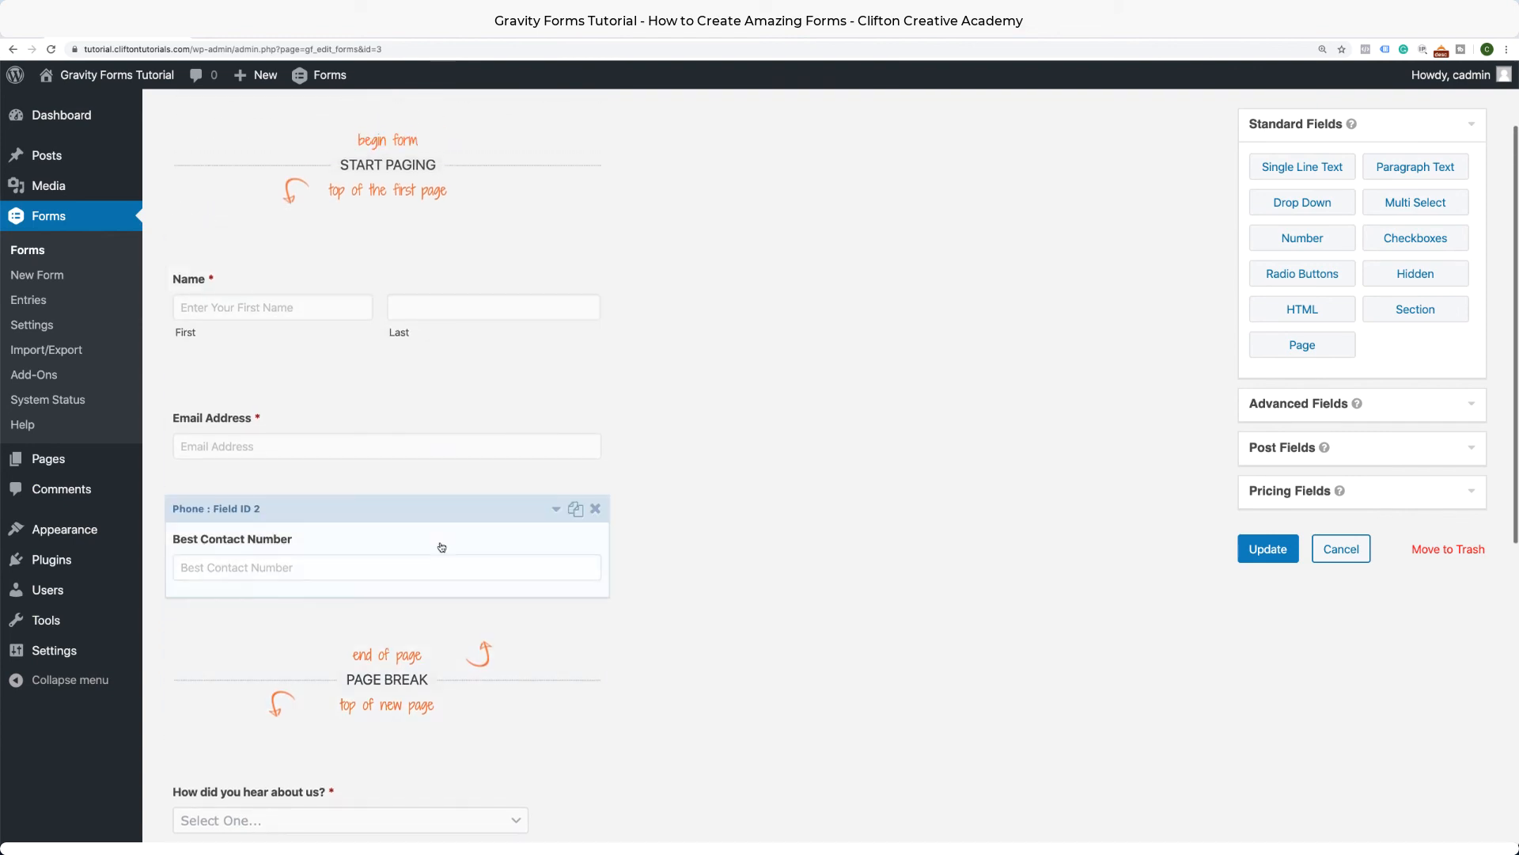
scroll(467, 432, "down", 10)
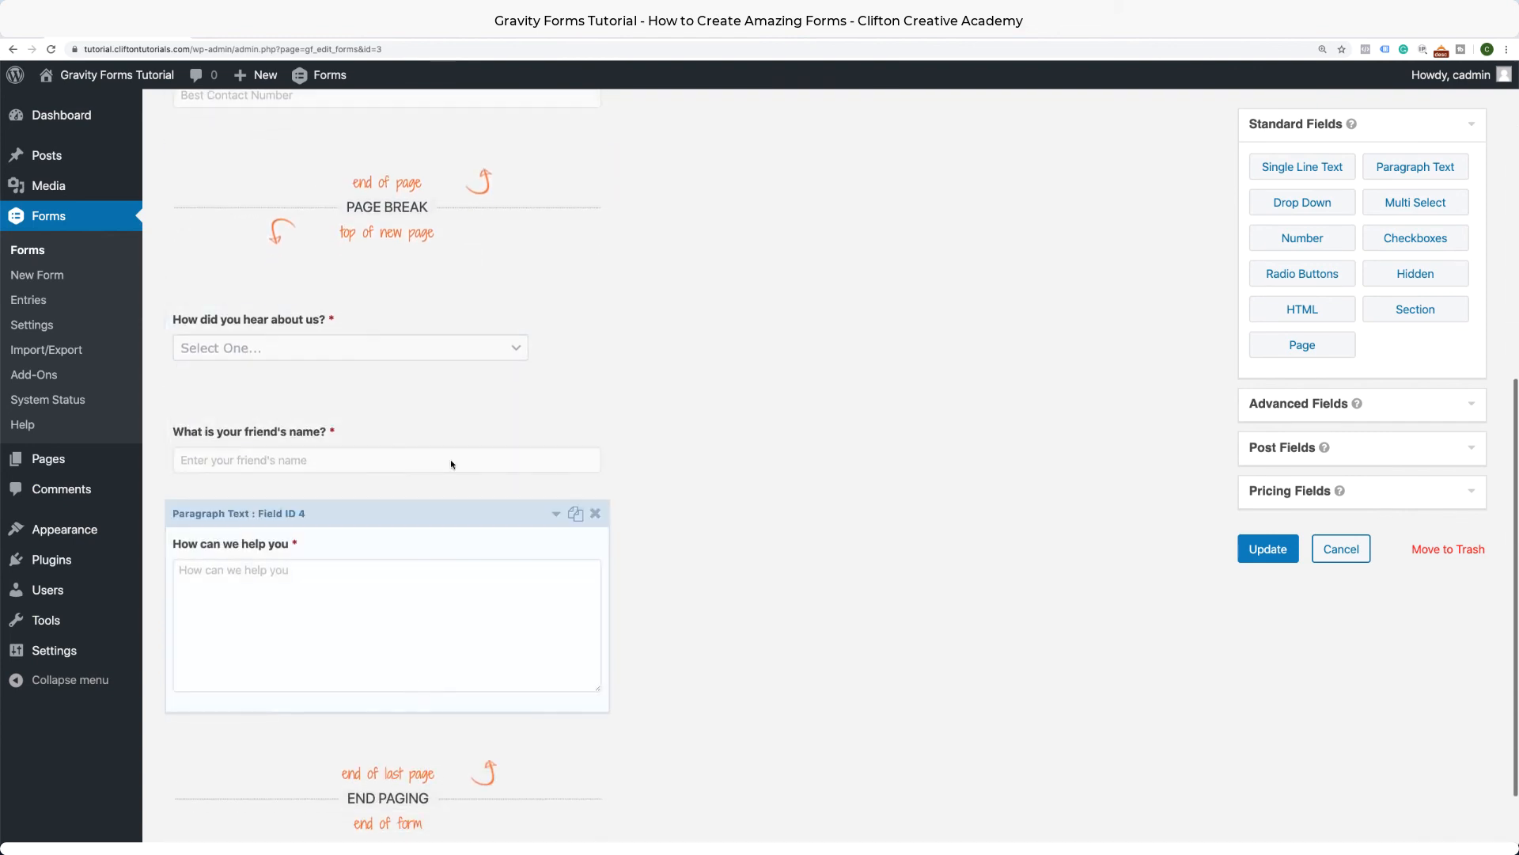
scroll(469, 566, "up", 10)
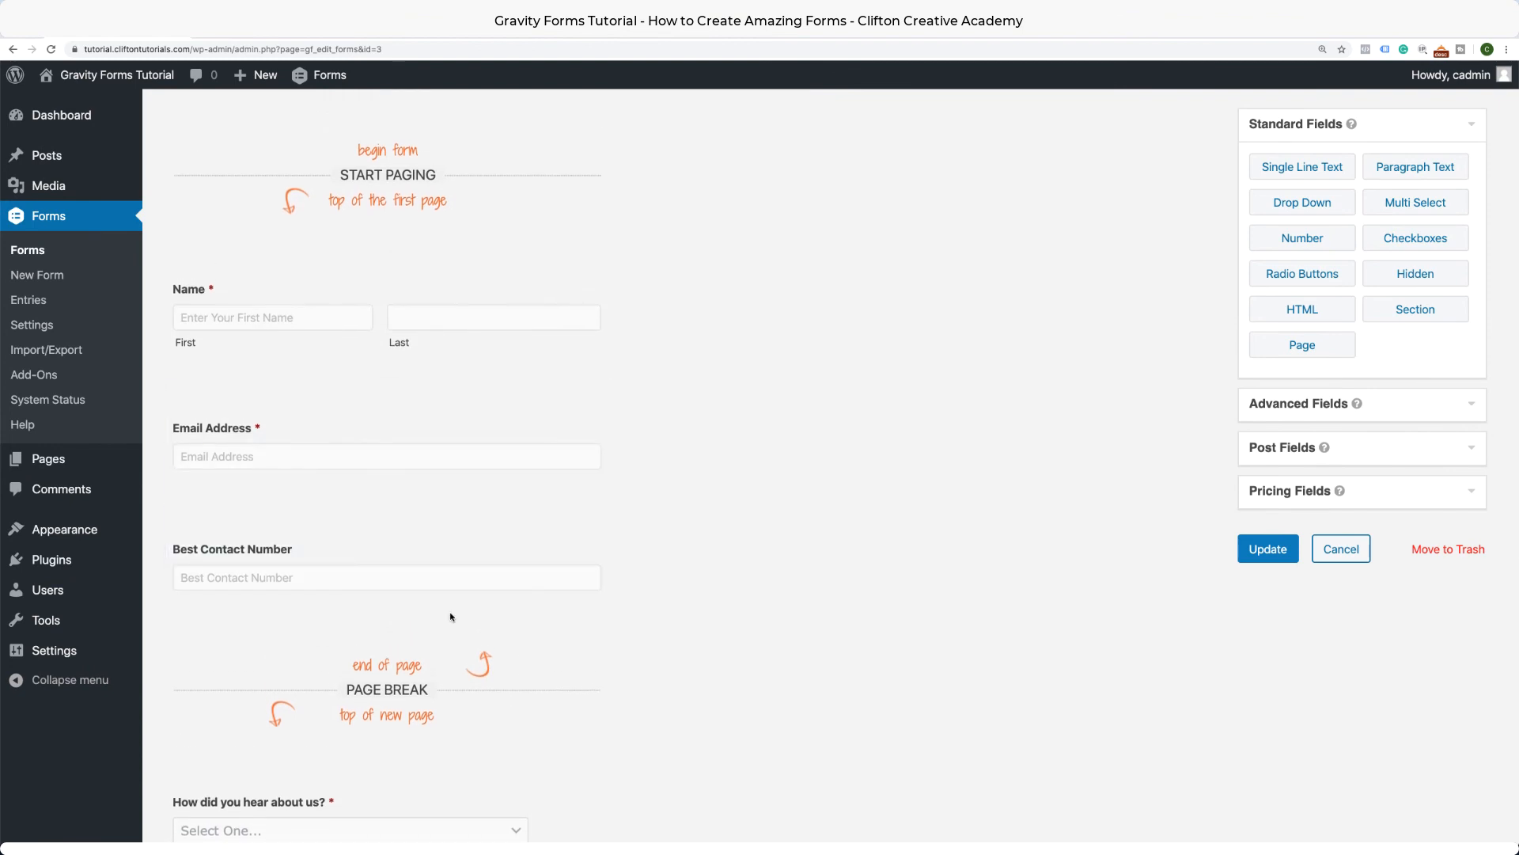
scroll(451, 617, "up", 2)
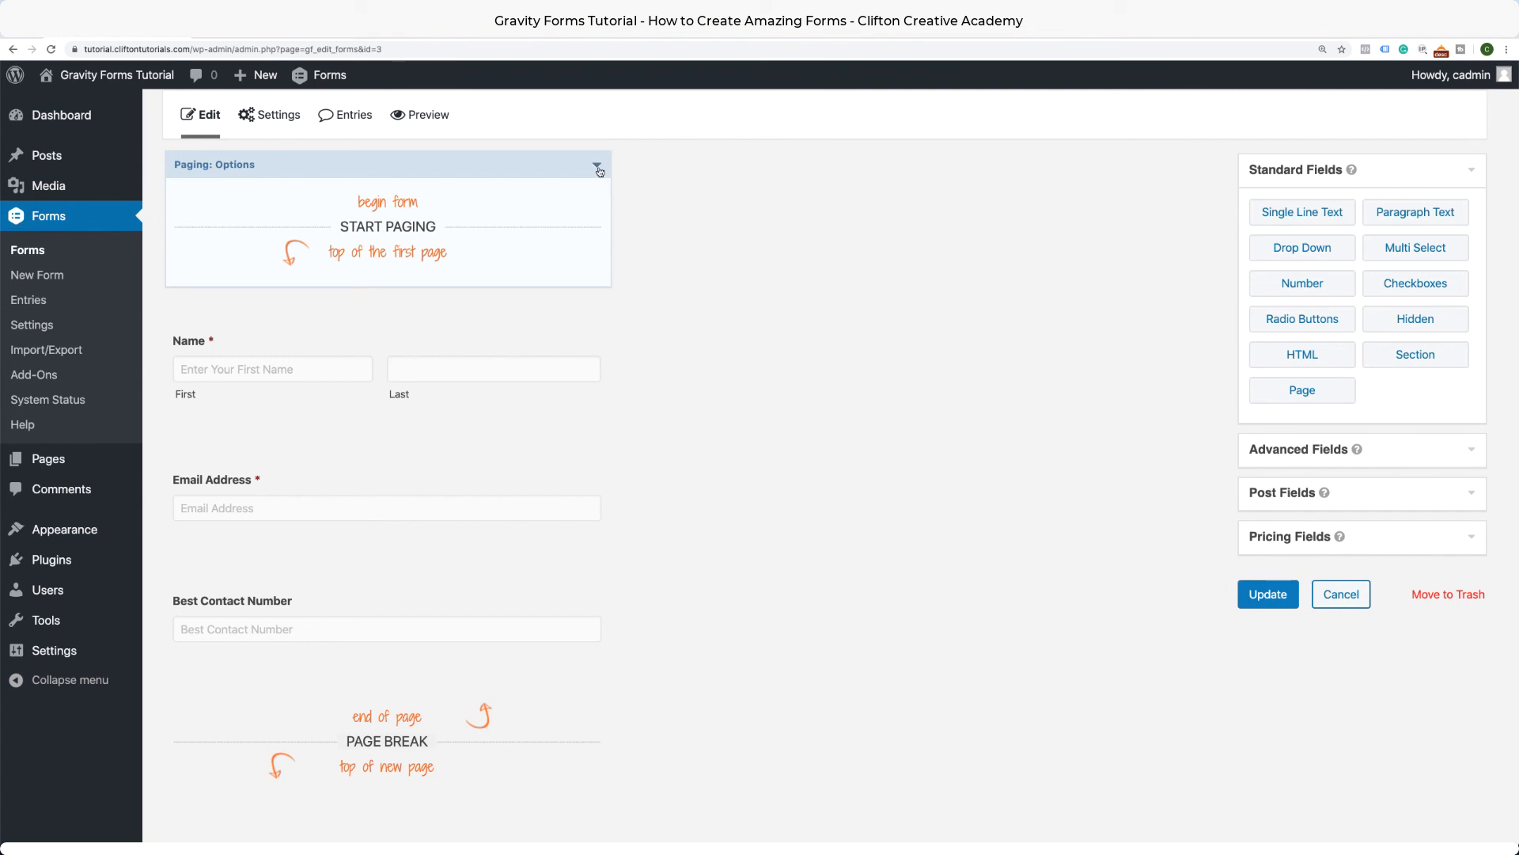
Set the progress bar style to Custom with white text on an orange #f16c4d background.
left_click(598, 167)
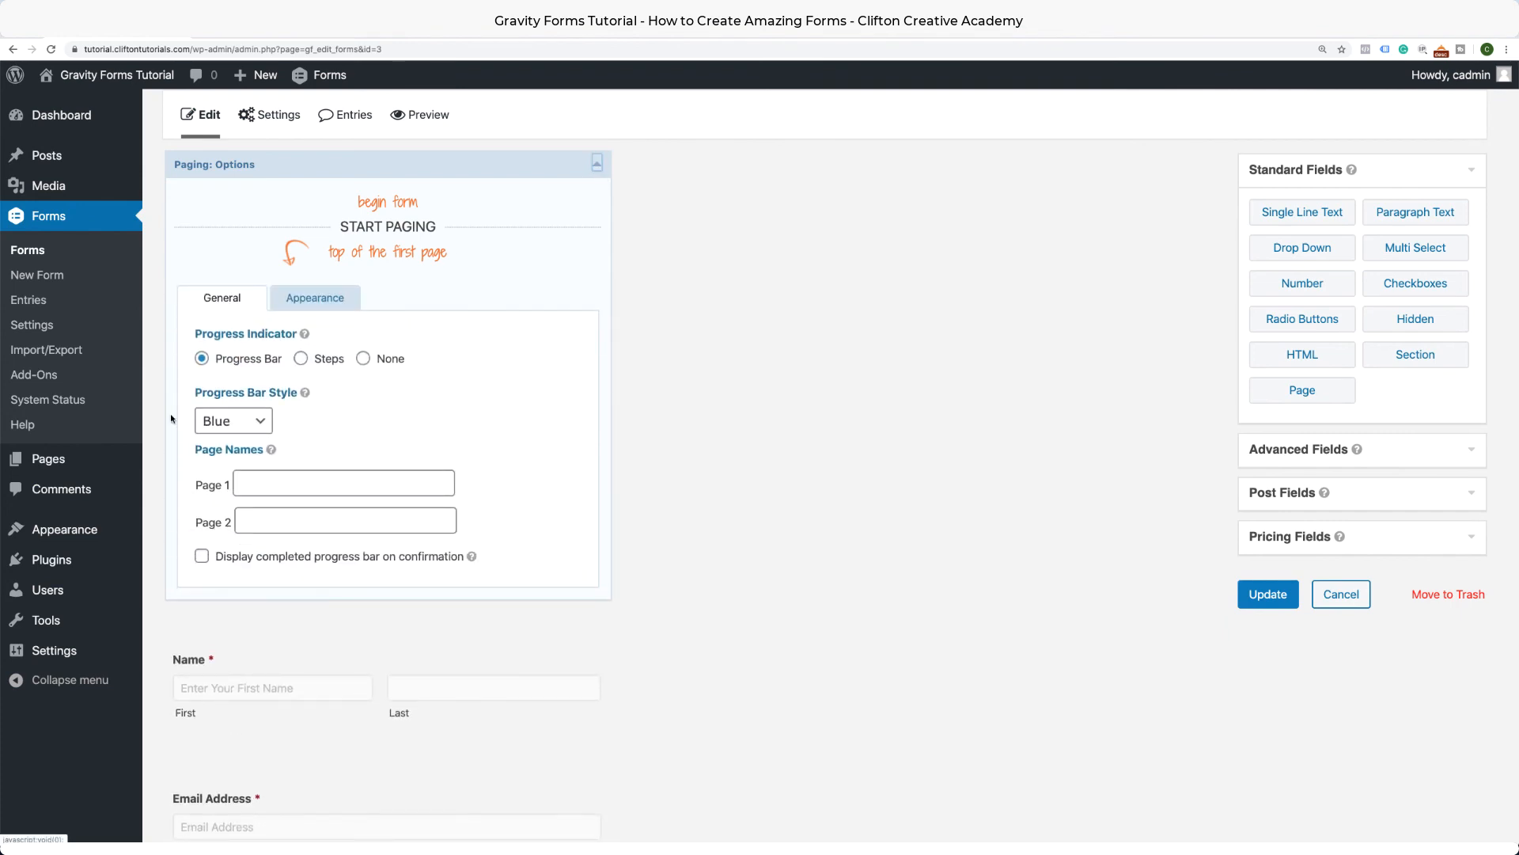
left_click(253, 428)
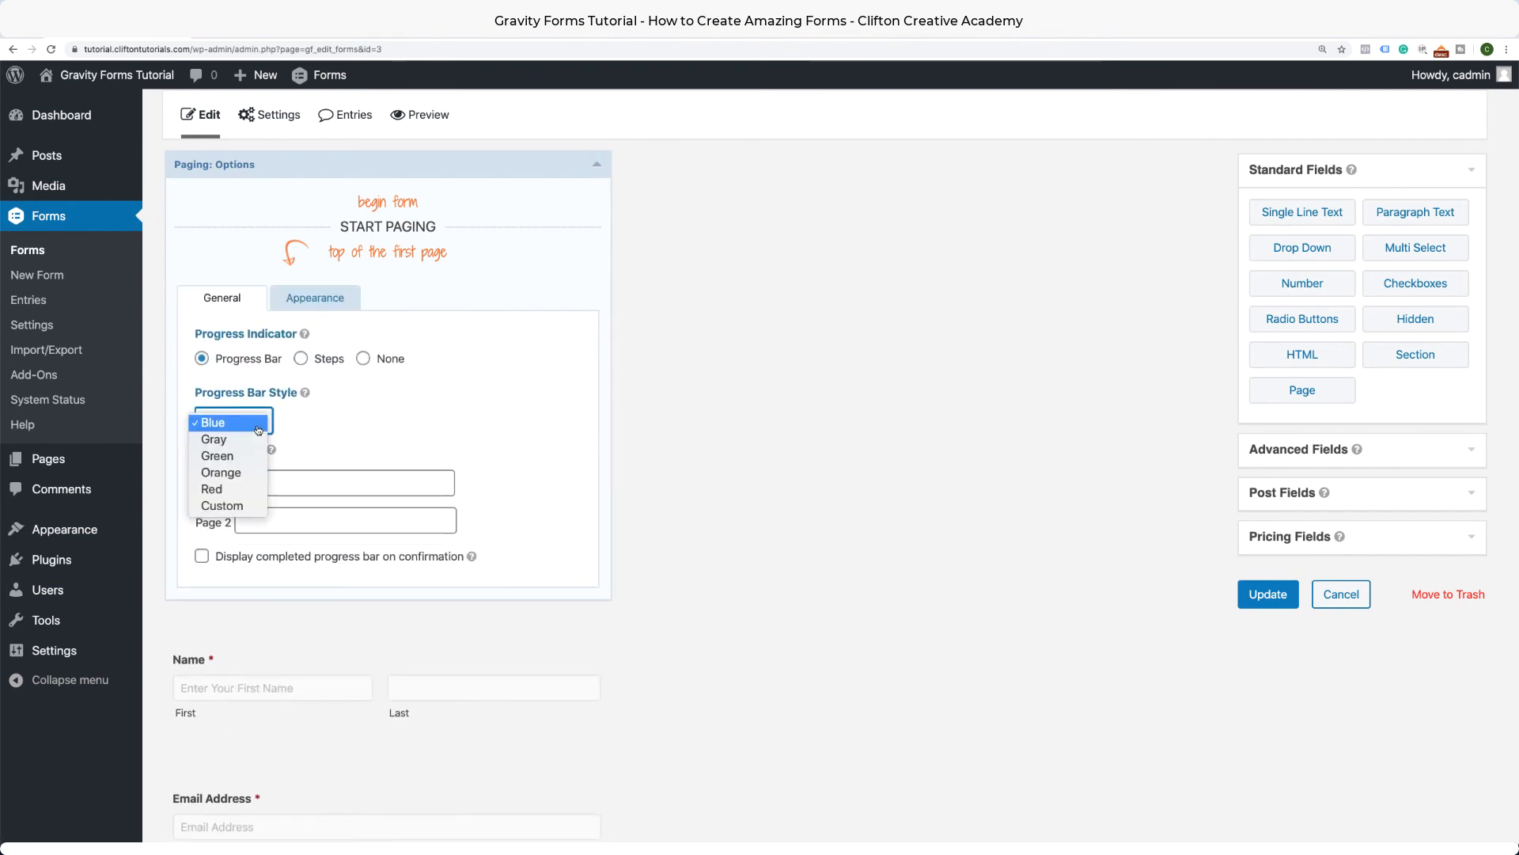
left_click(232, 507)
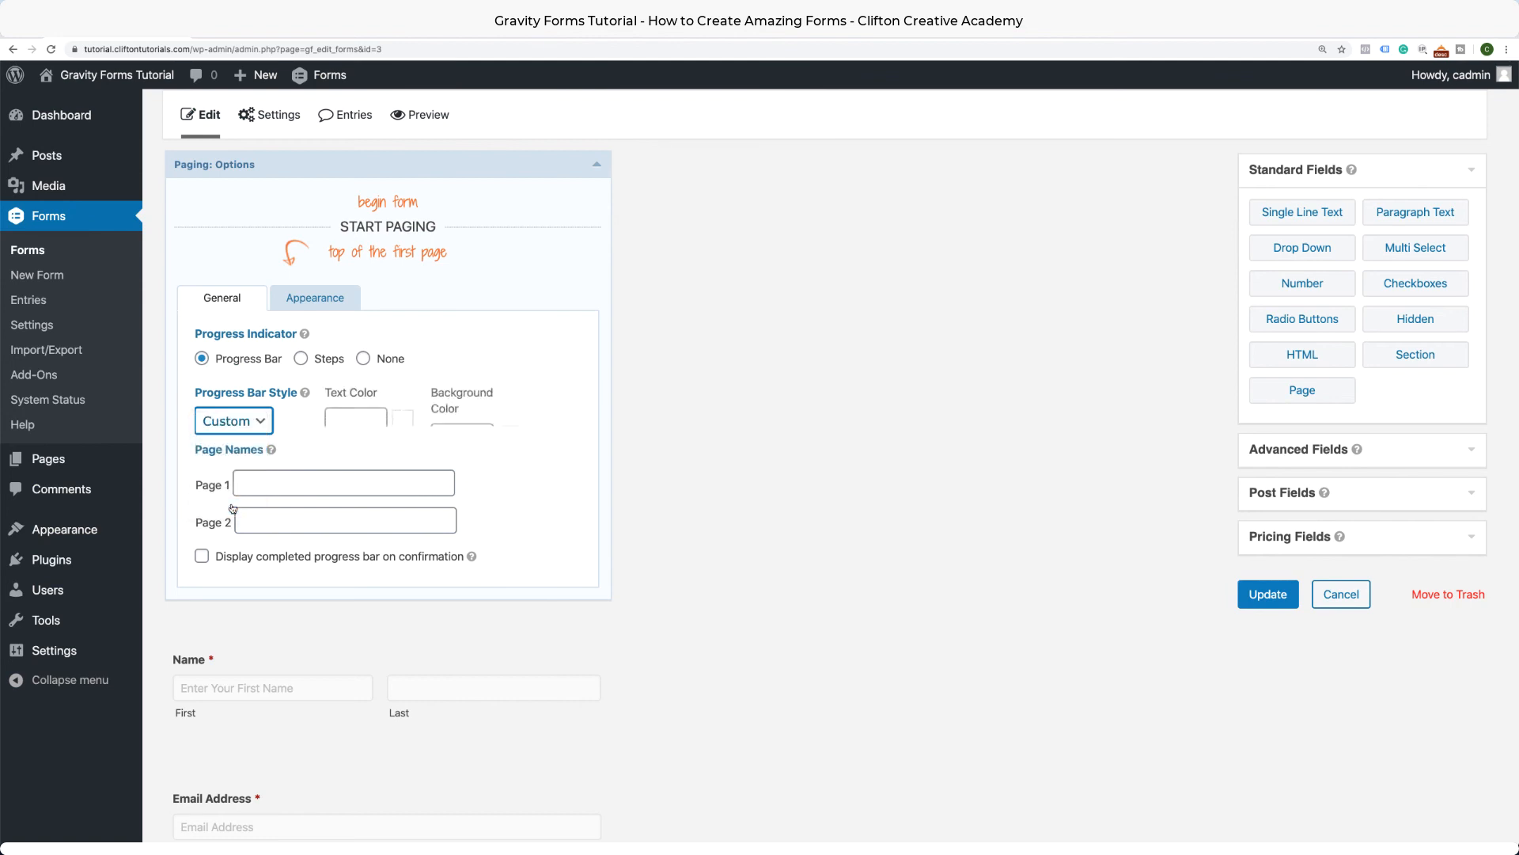
left_click(363, 423)
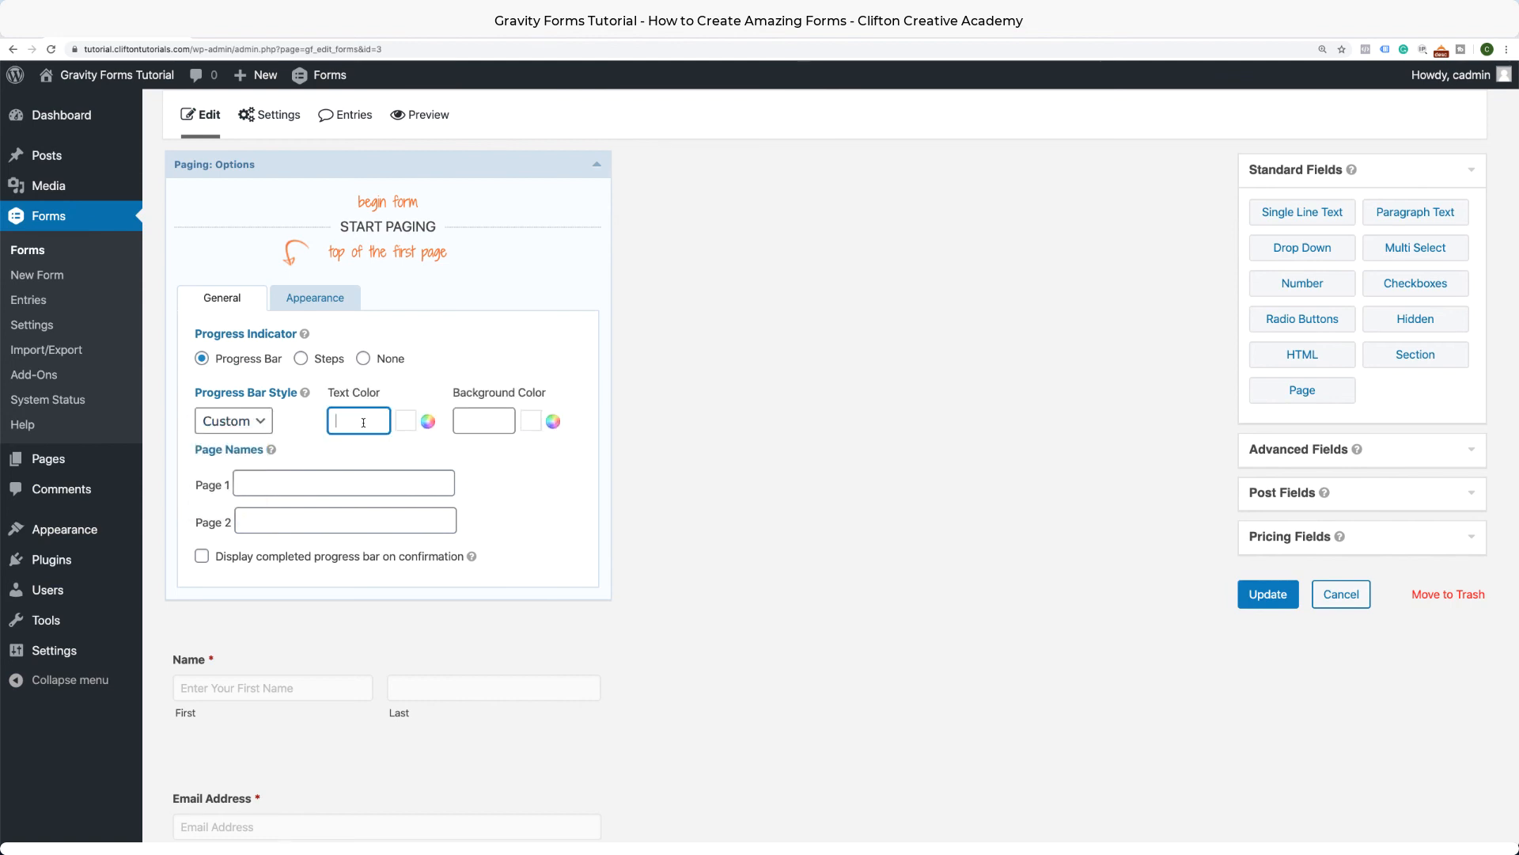
left_click(553, 425)
left_click(427, 423)
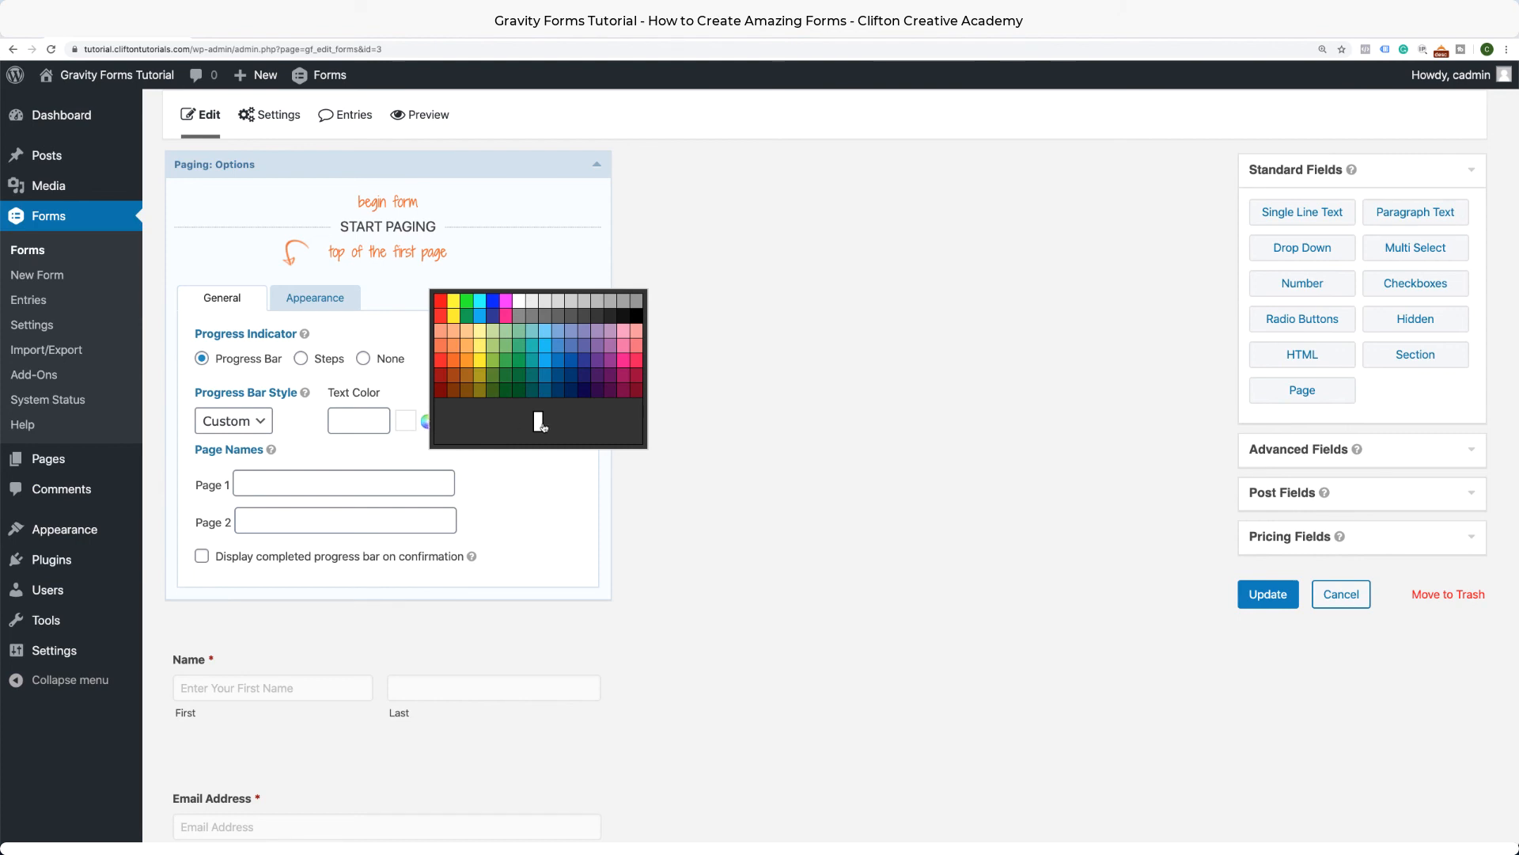
left_click(405, 425)
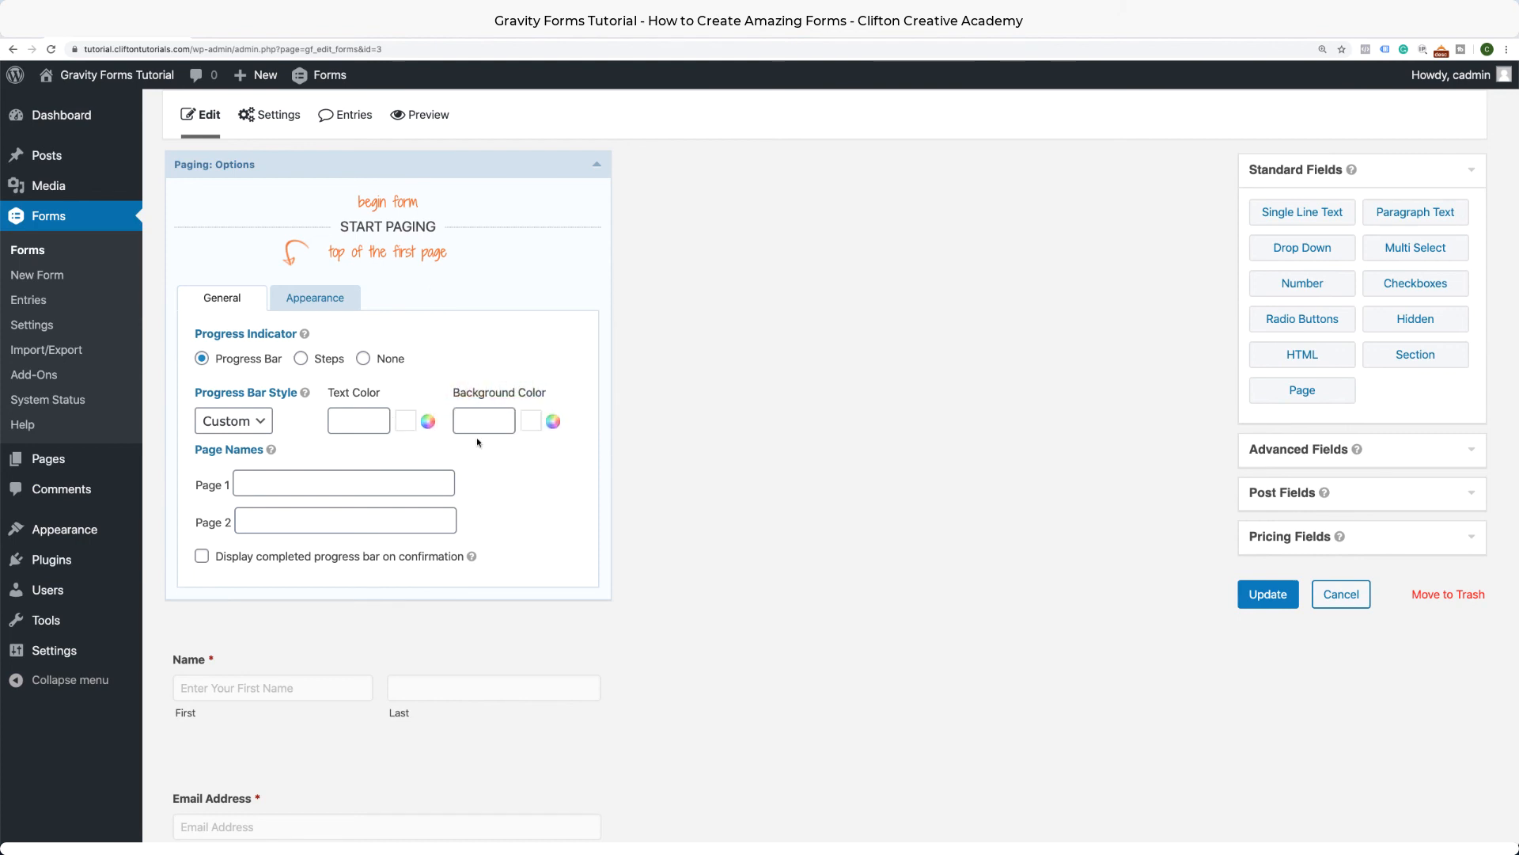
left_click(421, 428)
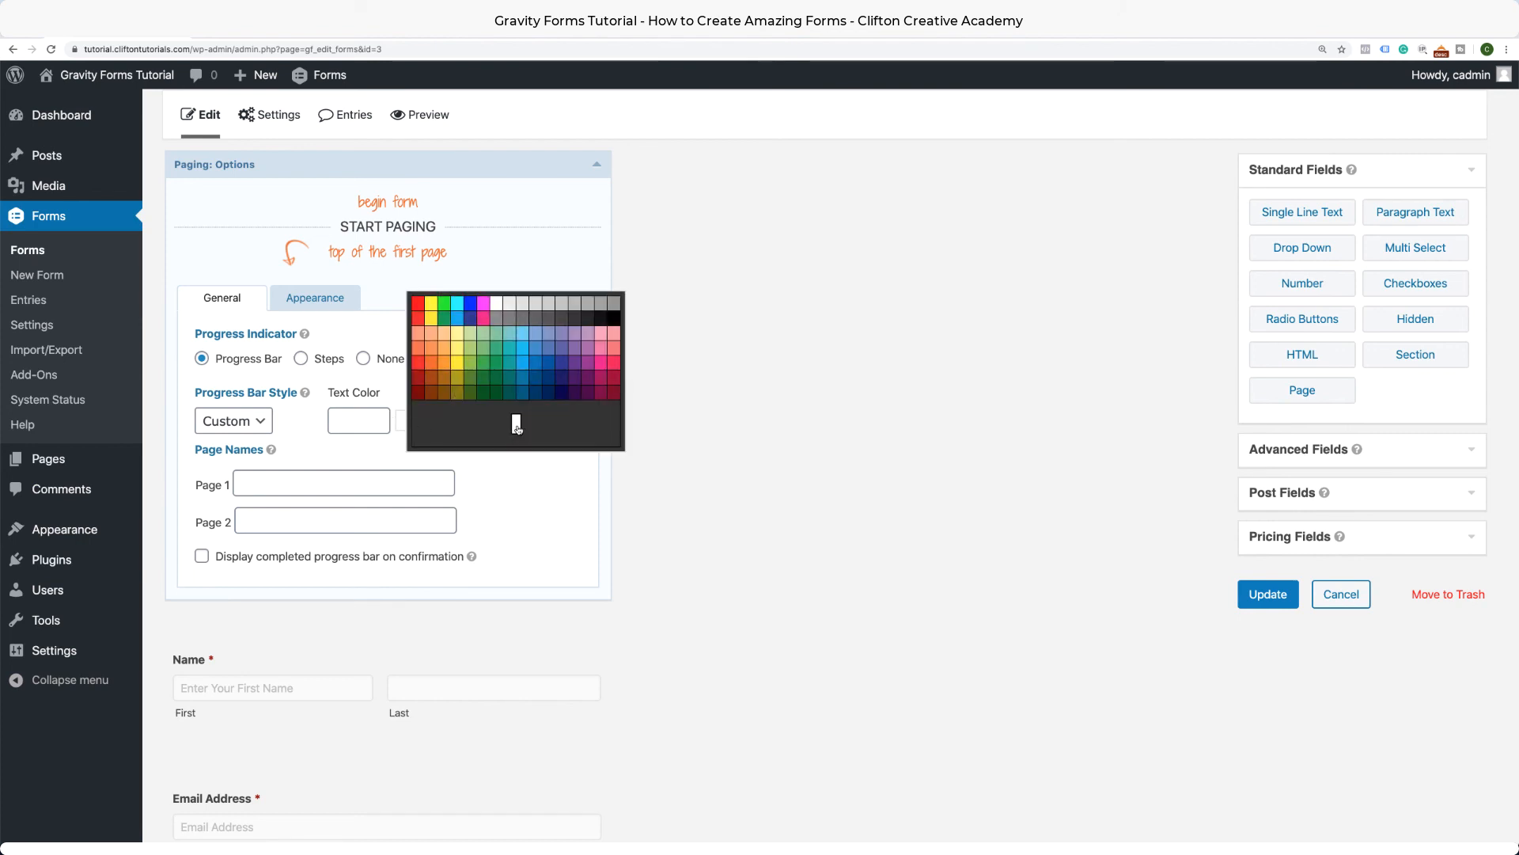
left_click(497, 303)
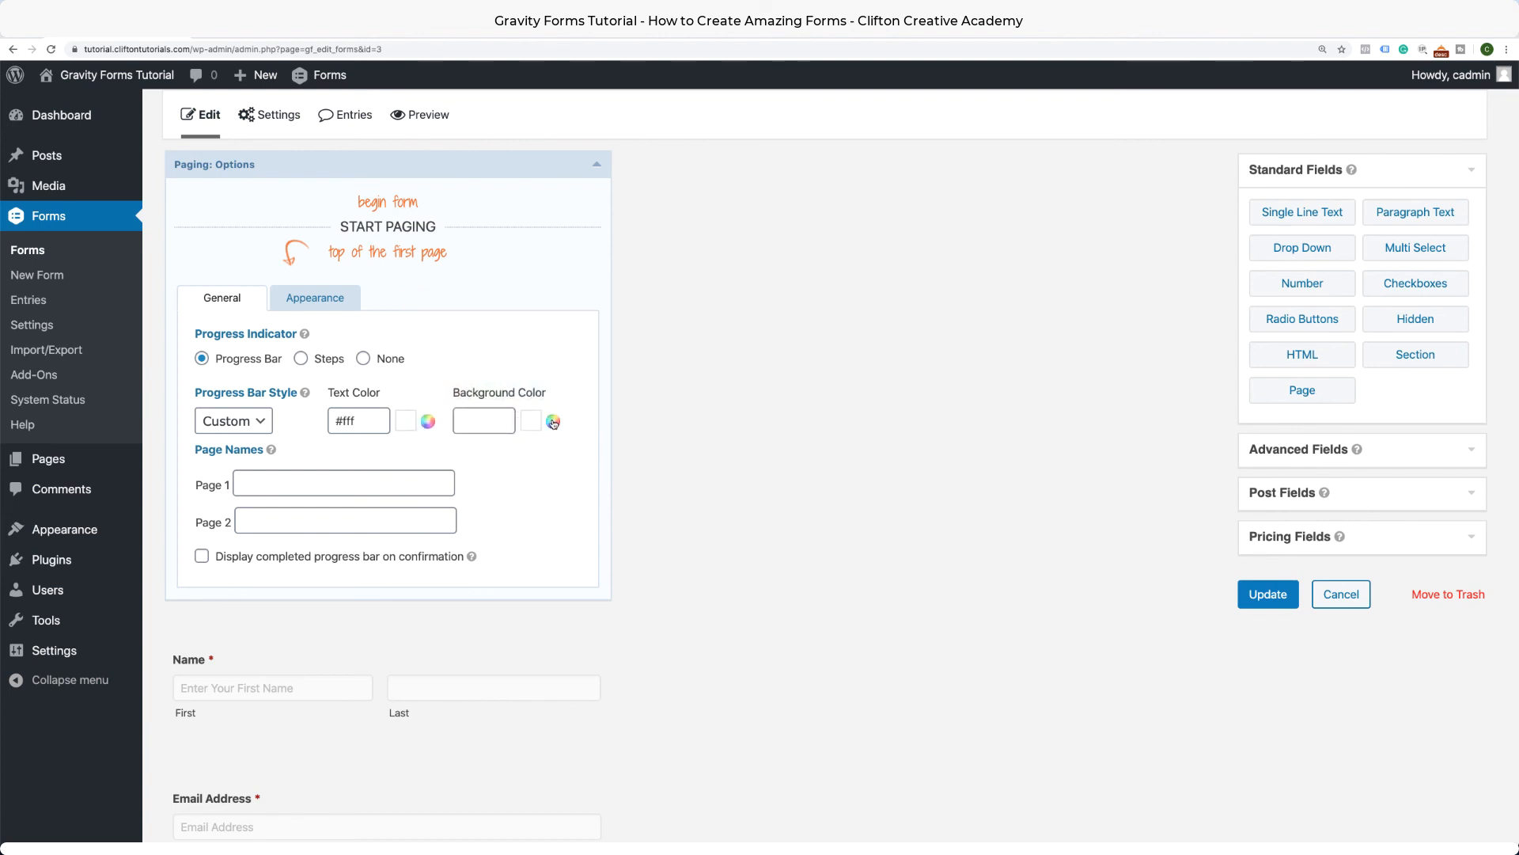
left_click(553, 421)
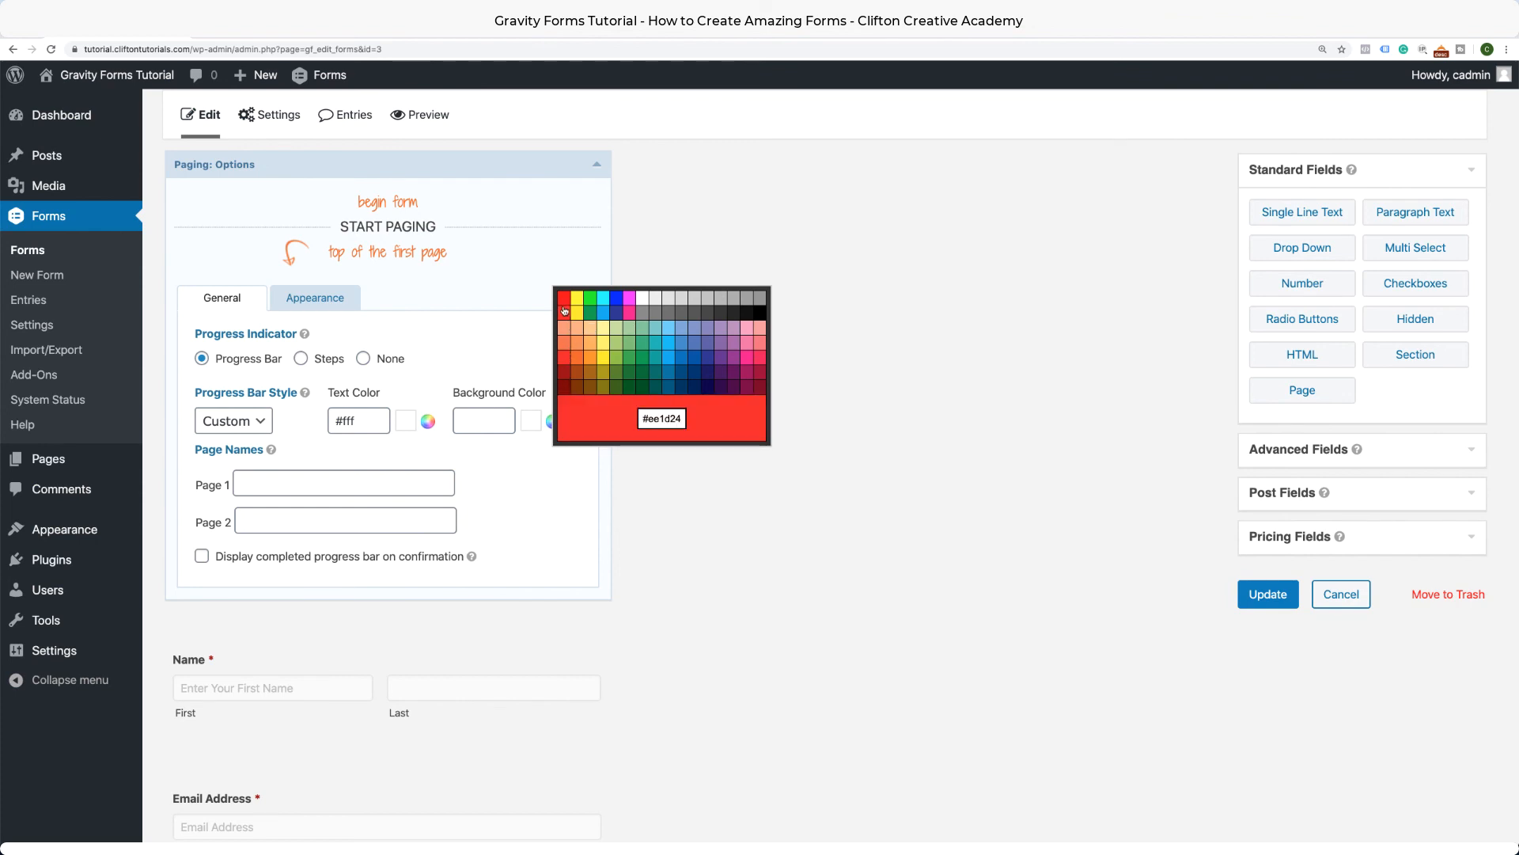
left_click(565, 345)
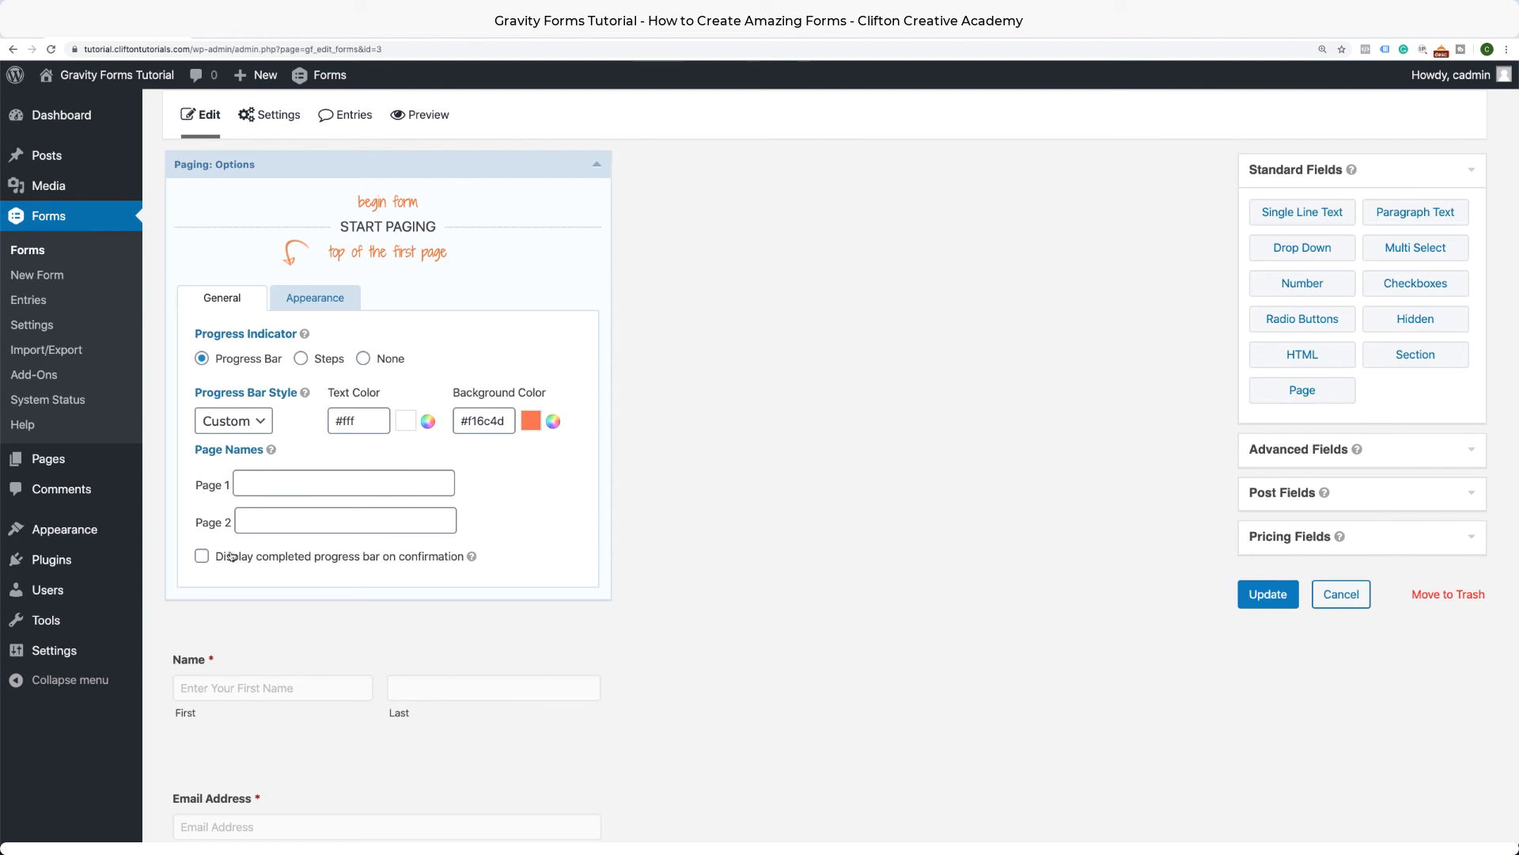
Enter 'Personal Info' as the Page 1 name and 'Message' as the Page 2 name.
left_click(271, 482)
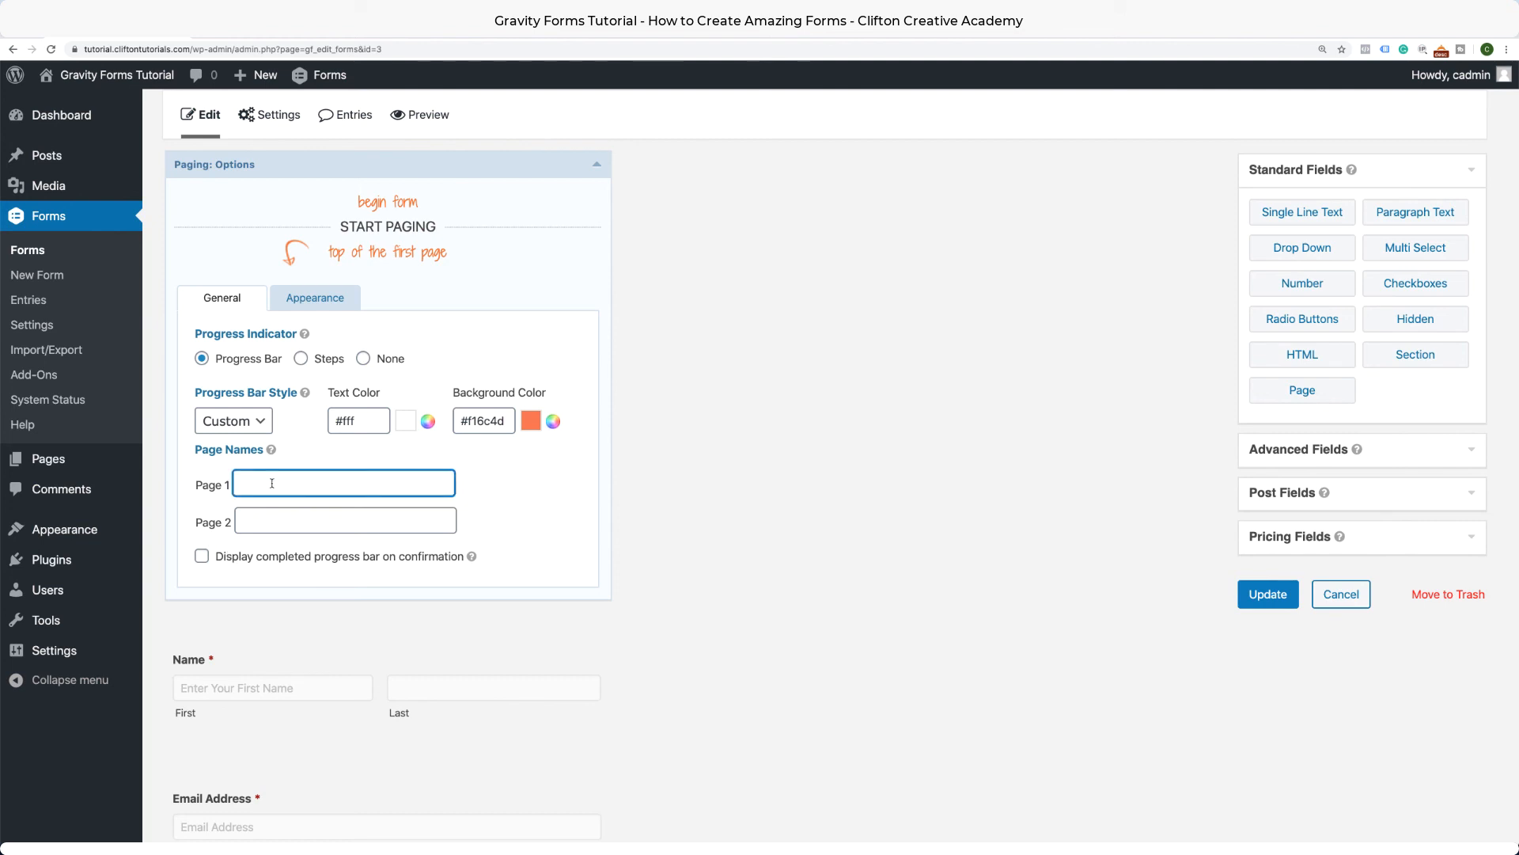
type("Personal Info")
left_click(276, 521)
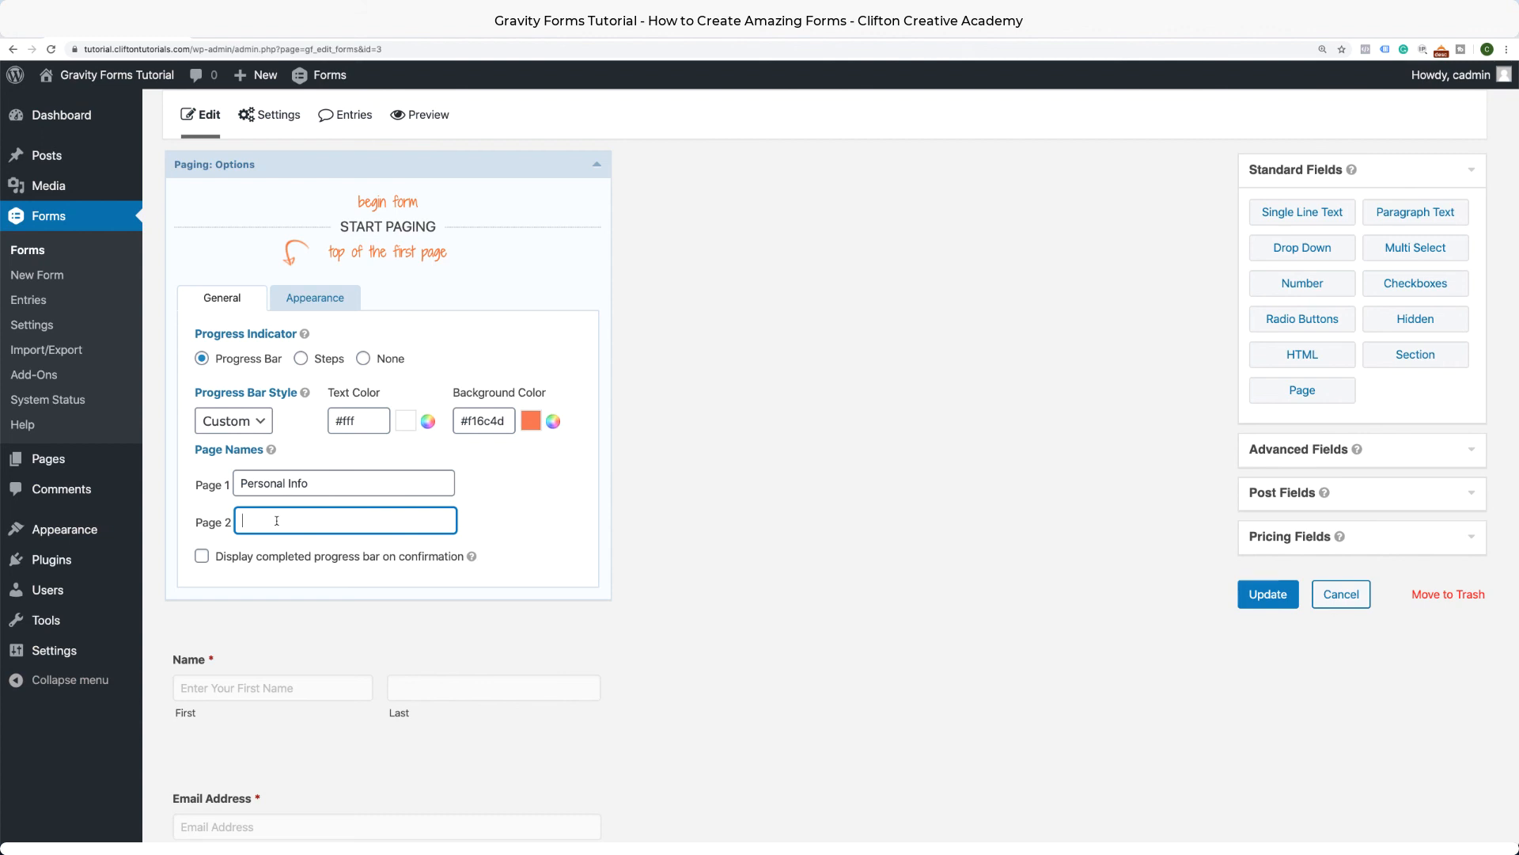
type("Message")
scroll(467, 614, "down", 3)
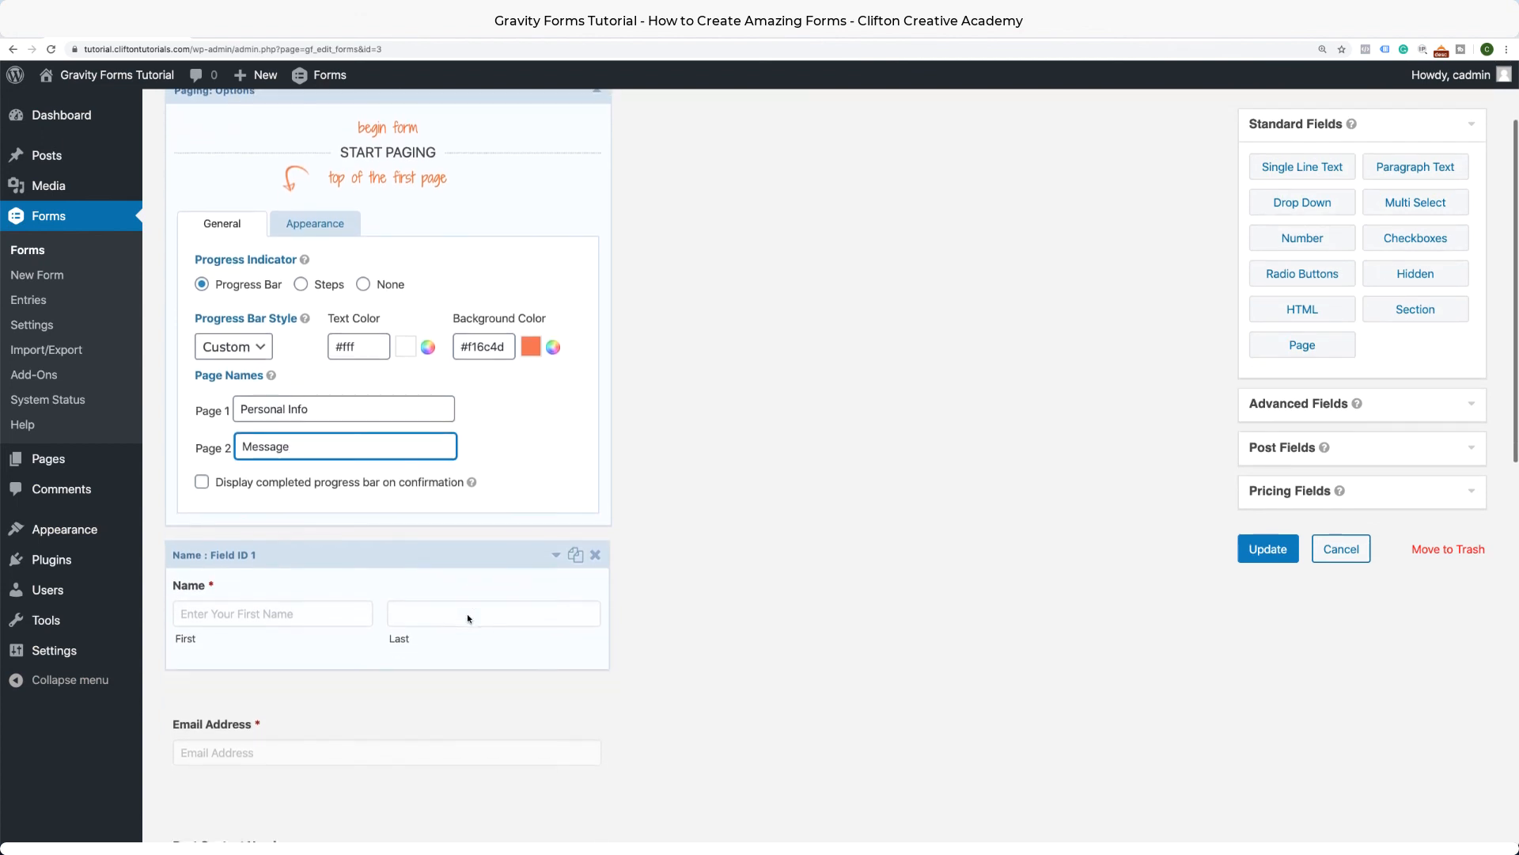
scroll(468, 614, "down", 5)
scroll(467, 615, "up", 5)
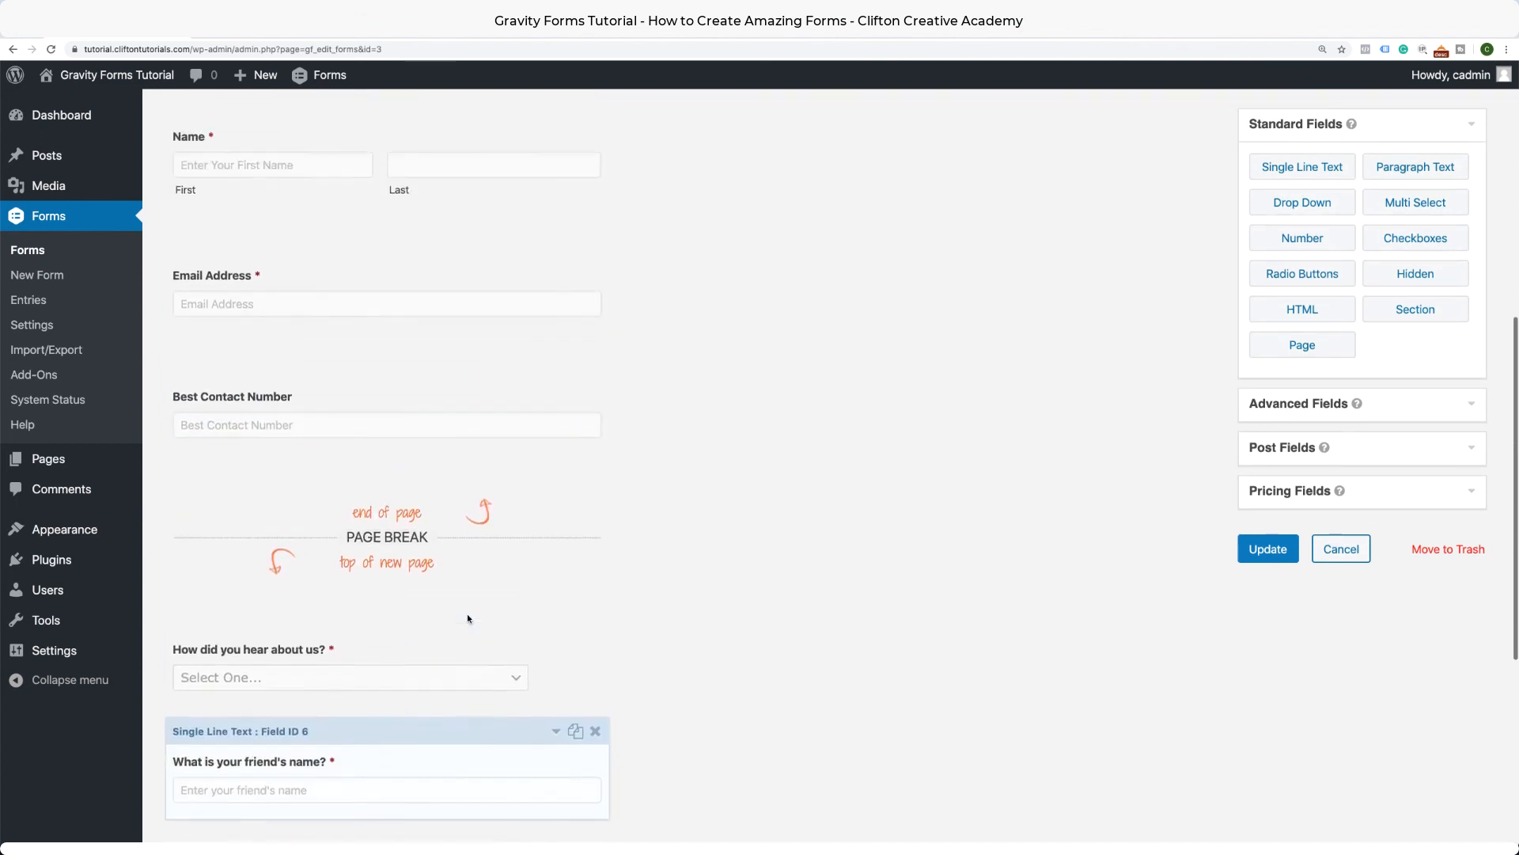
scroll(466, 614, "up", 3)
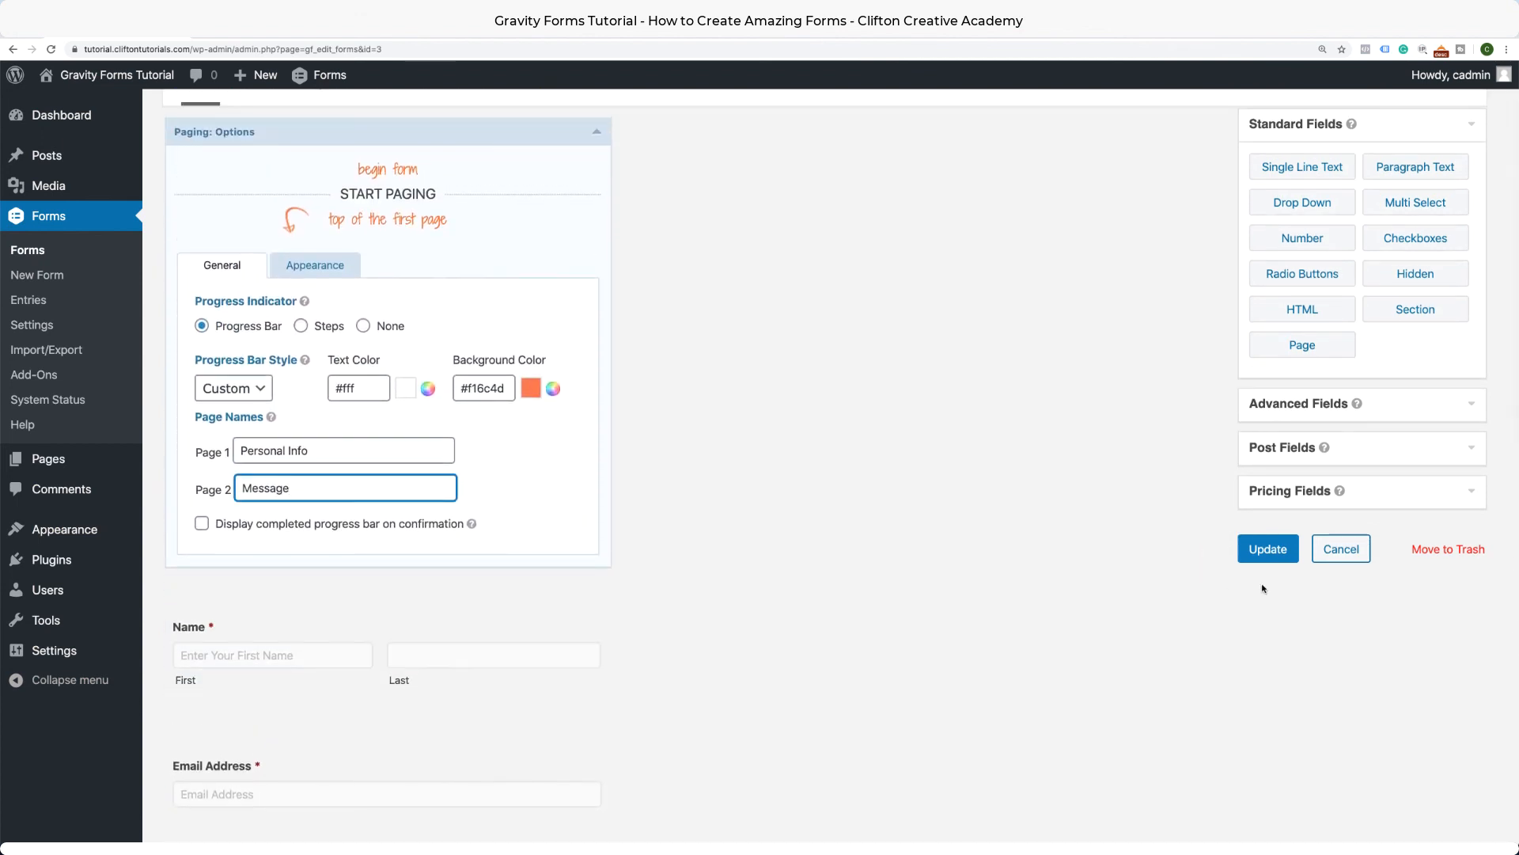
Update the form and reload the live Contact Us page.
left_click(1277, 554)
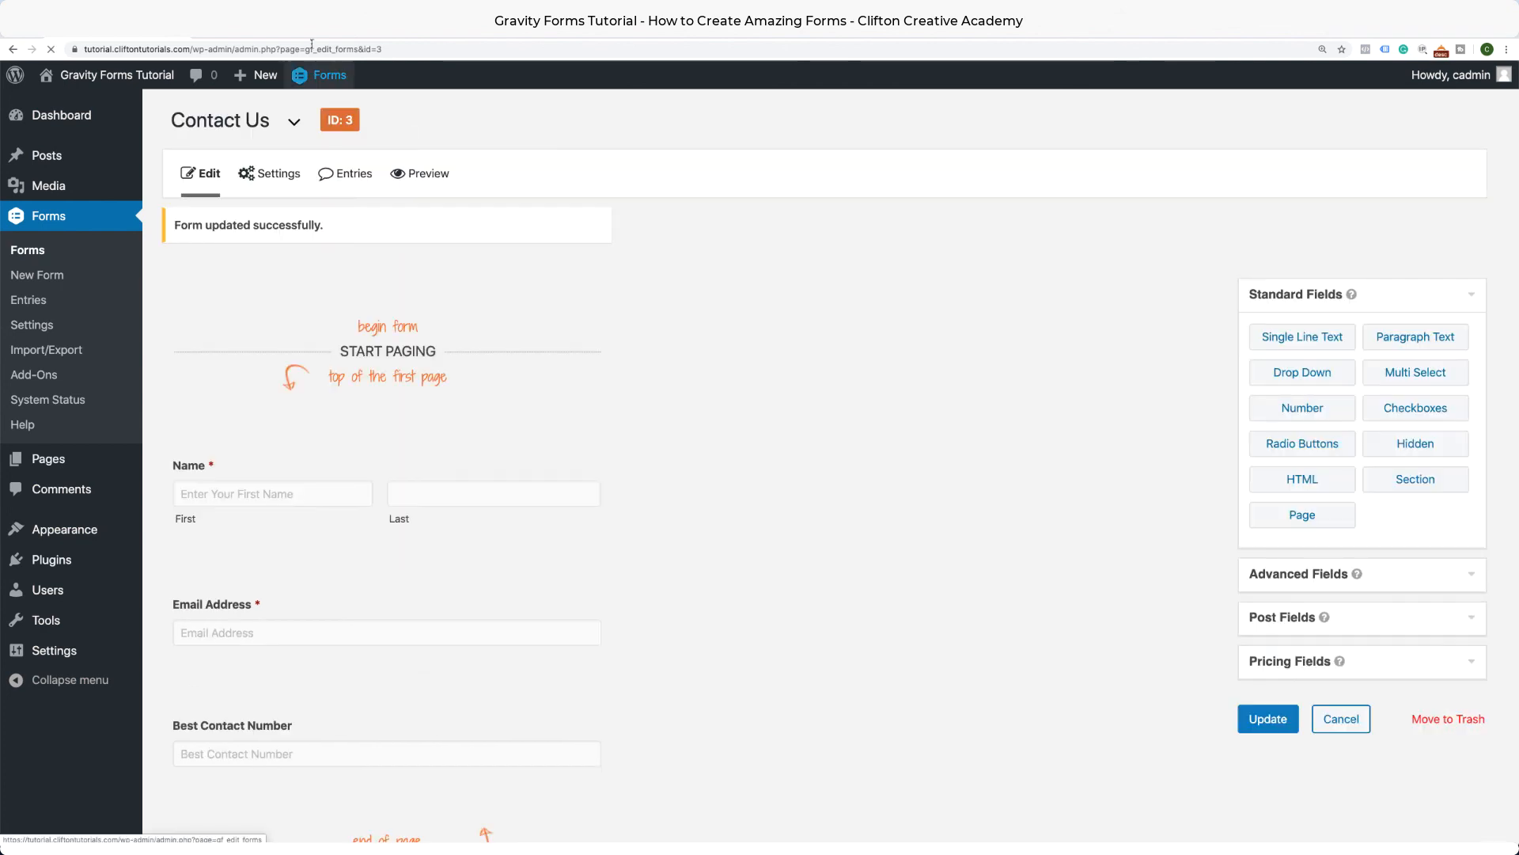
left_click(274, 35)
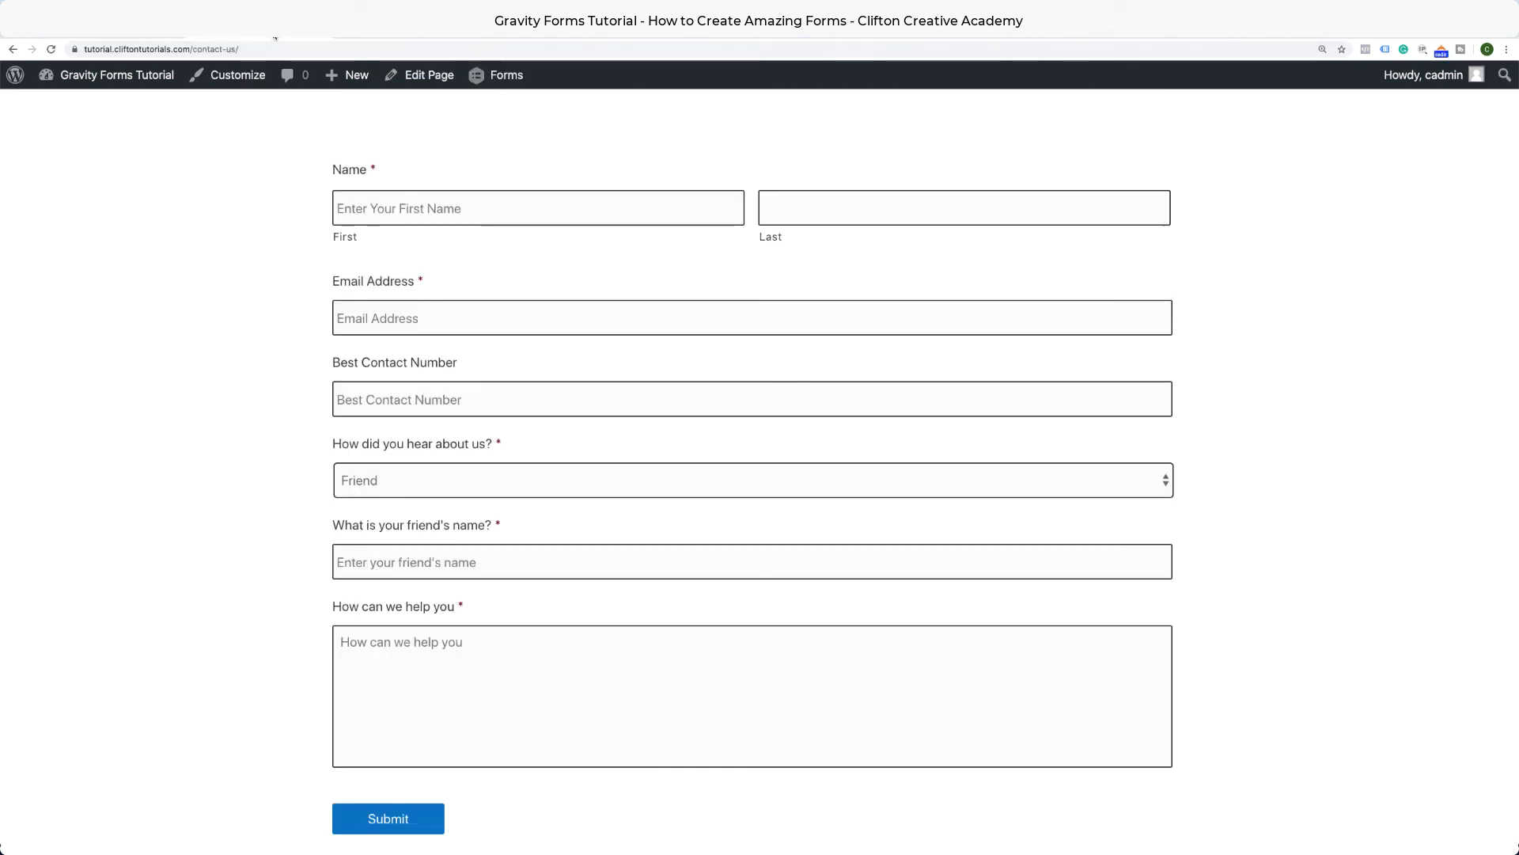
left_click(52, 50)
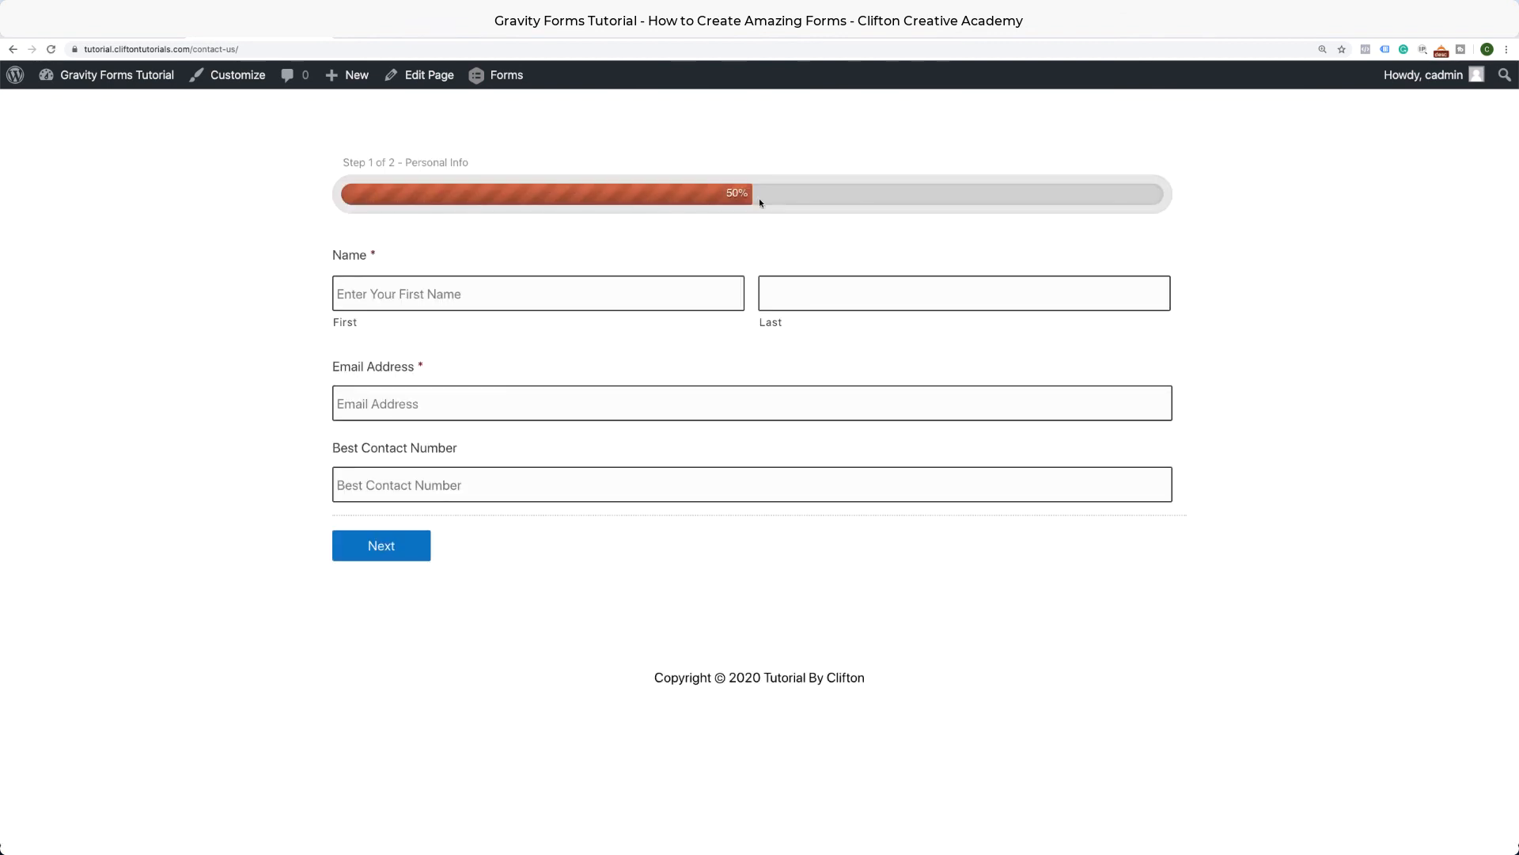
Fill step one from a saved autofill entry and advance to step two.
left_click(565, 298)
left_click(415, 334)
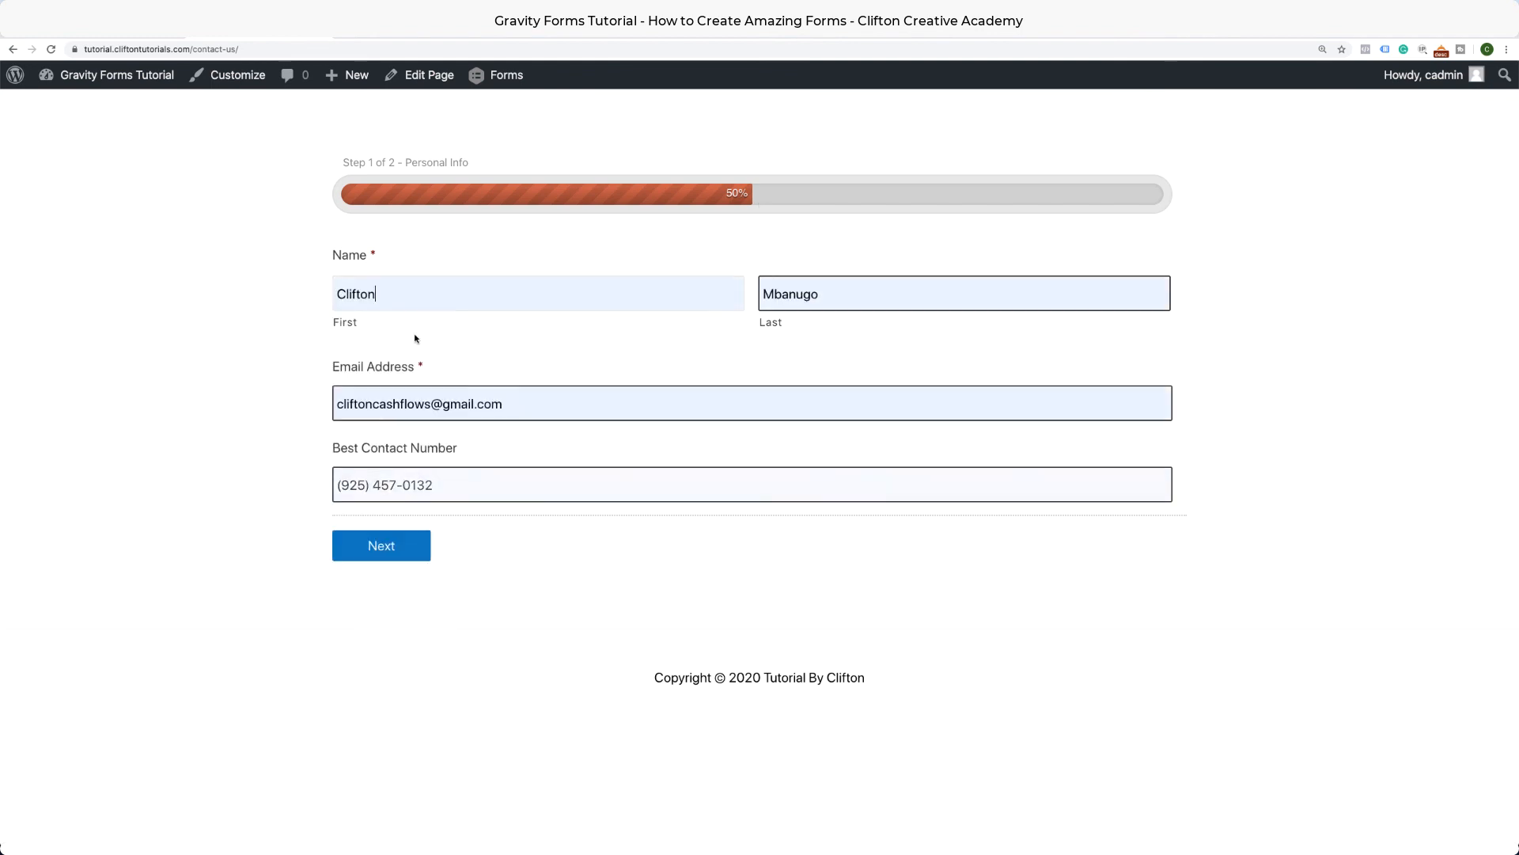
left_click(484, 302)
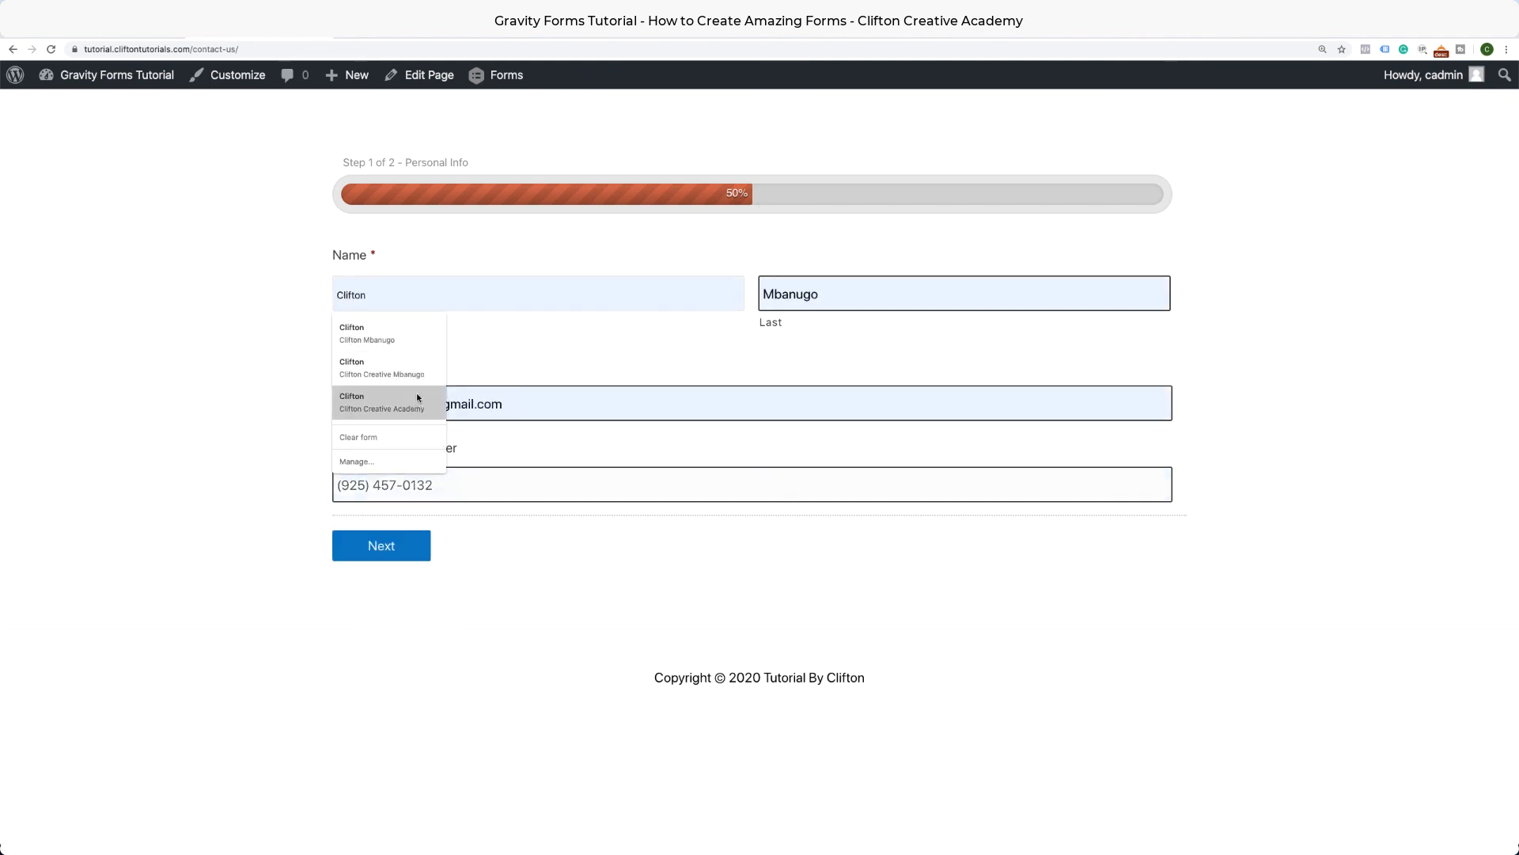
double_click(466, 302)
type("Mig")
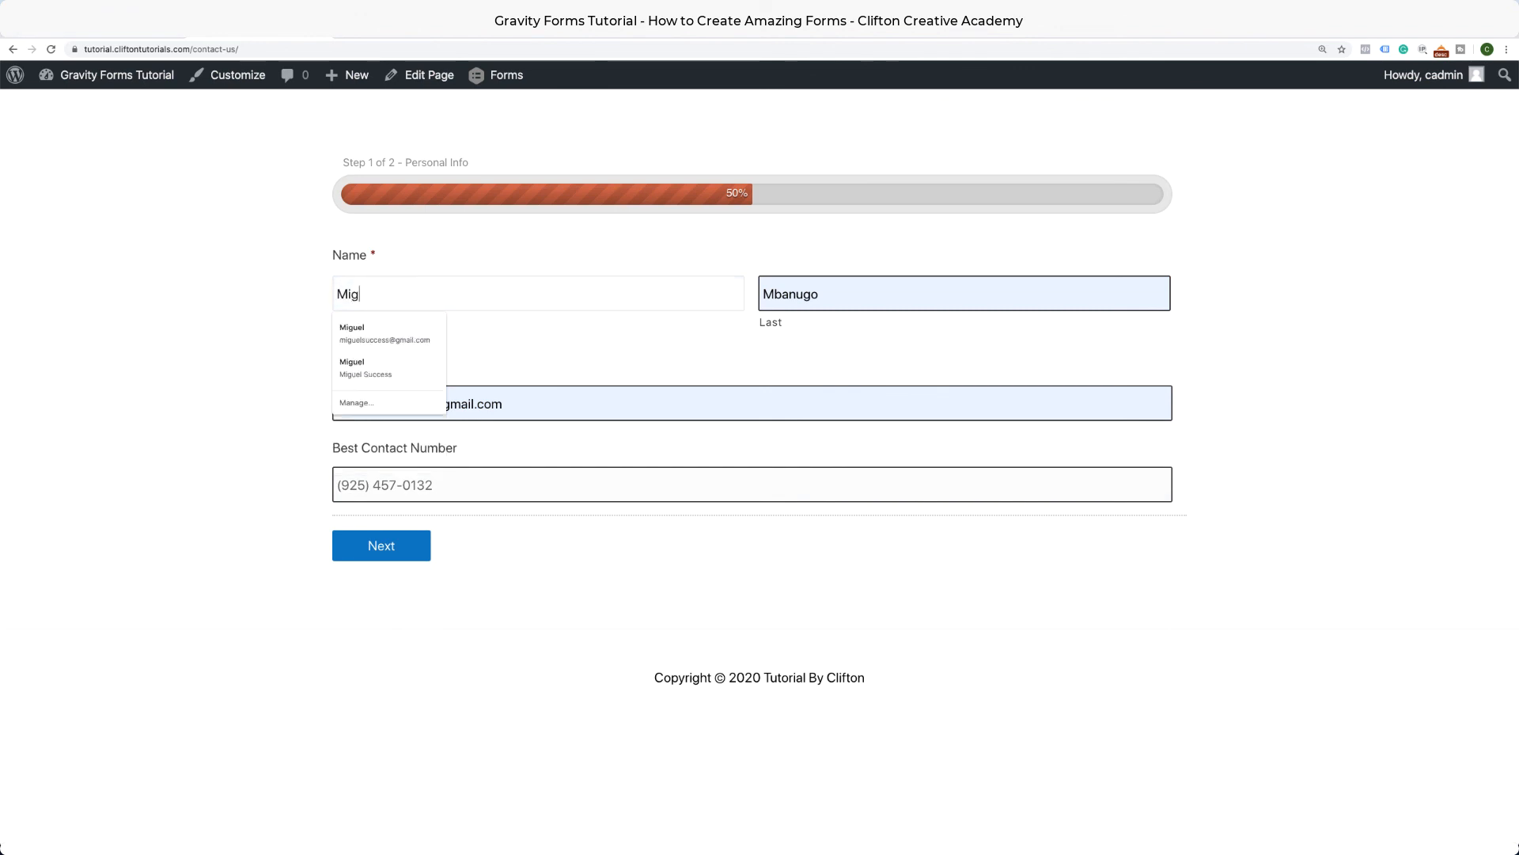
left_click(443, 332)
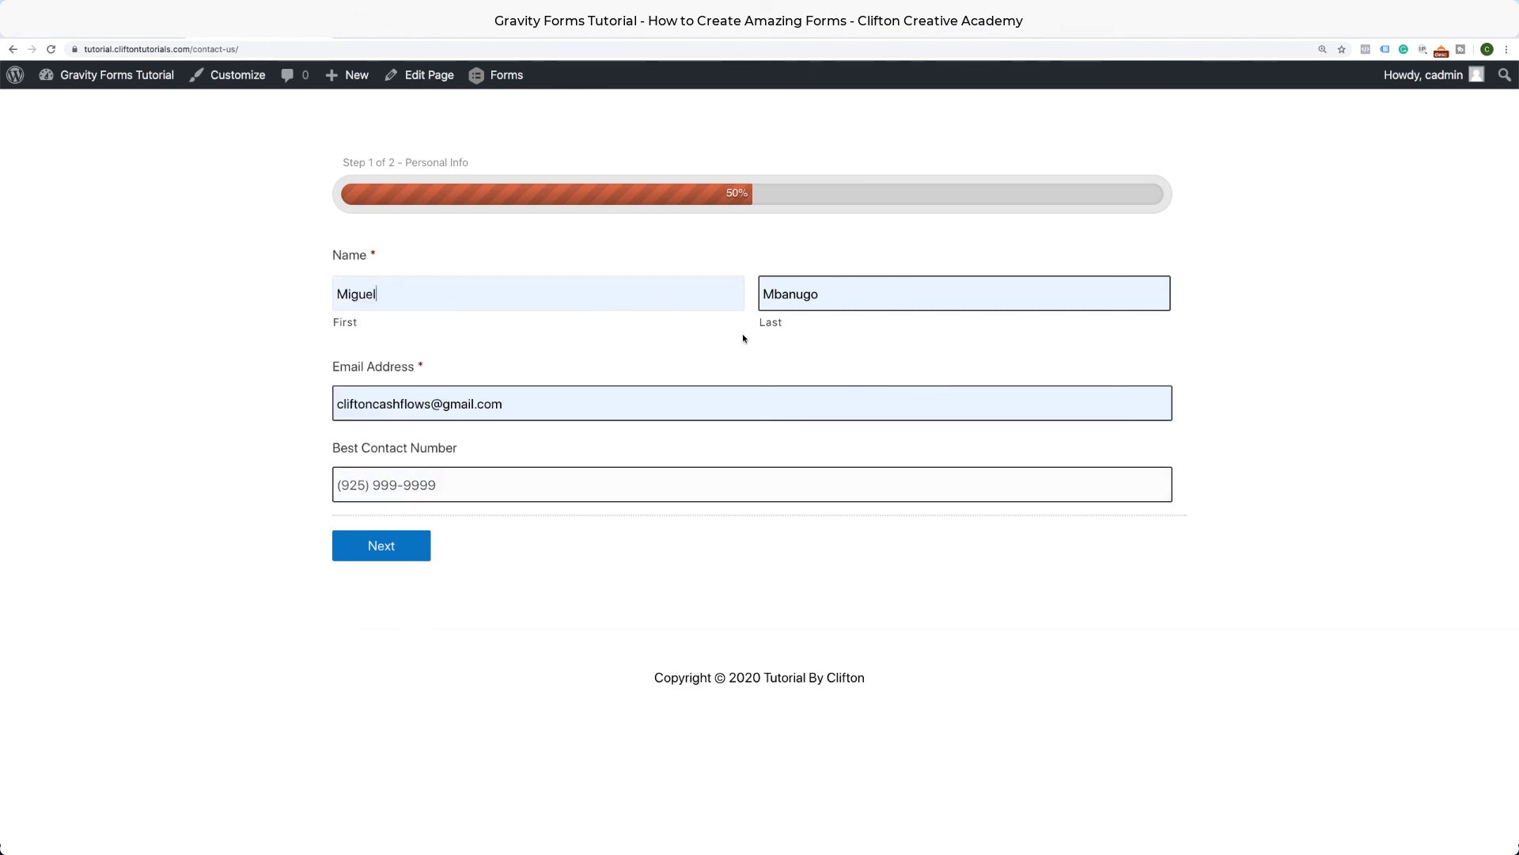
left_click(381, 546)
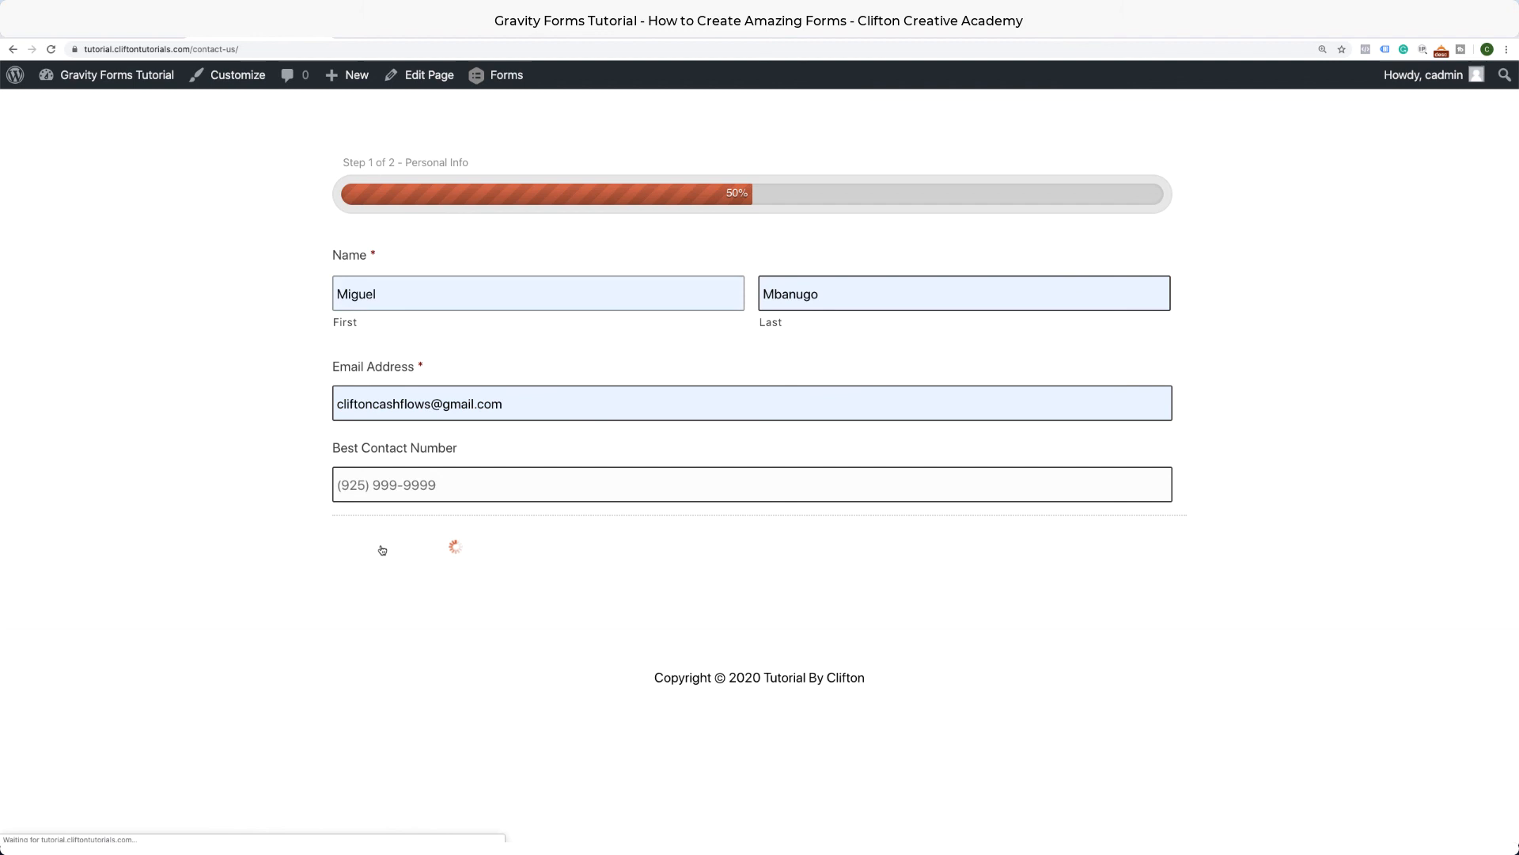
Choose Friend to reveal the friend's name question, then go back to step one and the editor.
left_click(510, 298)
left_click(463, 362)
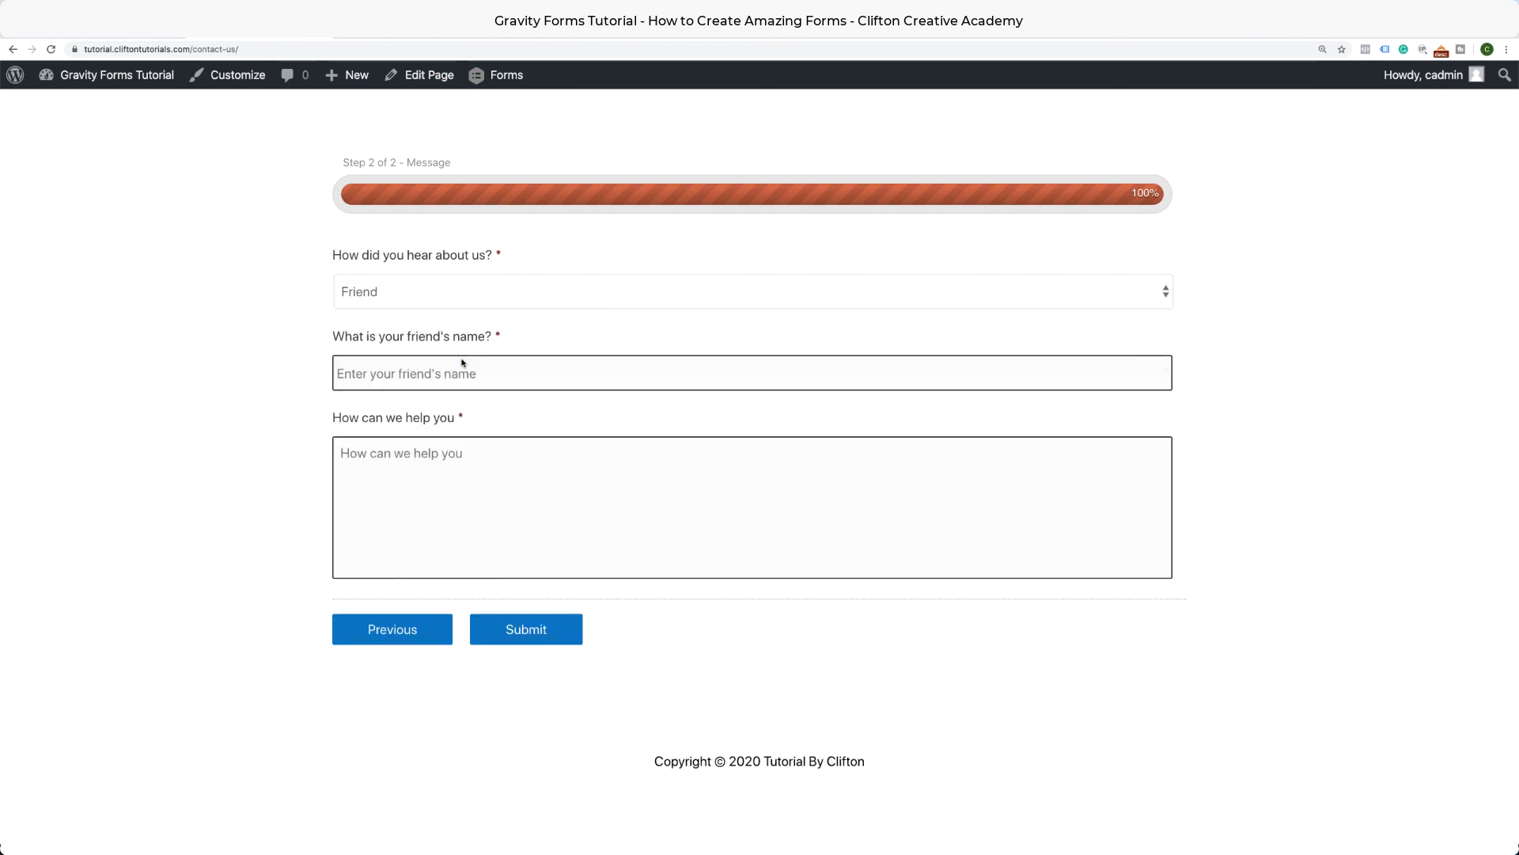
left_click(460, 374)
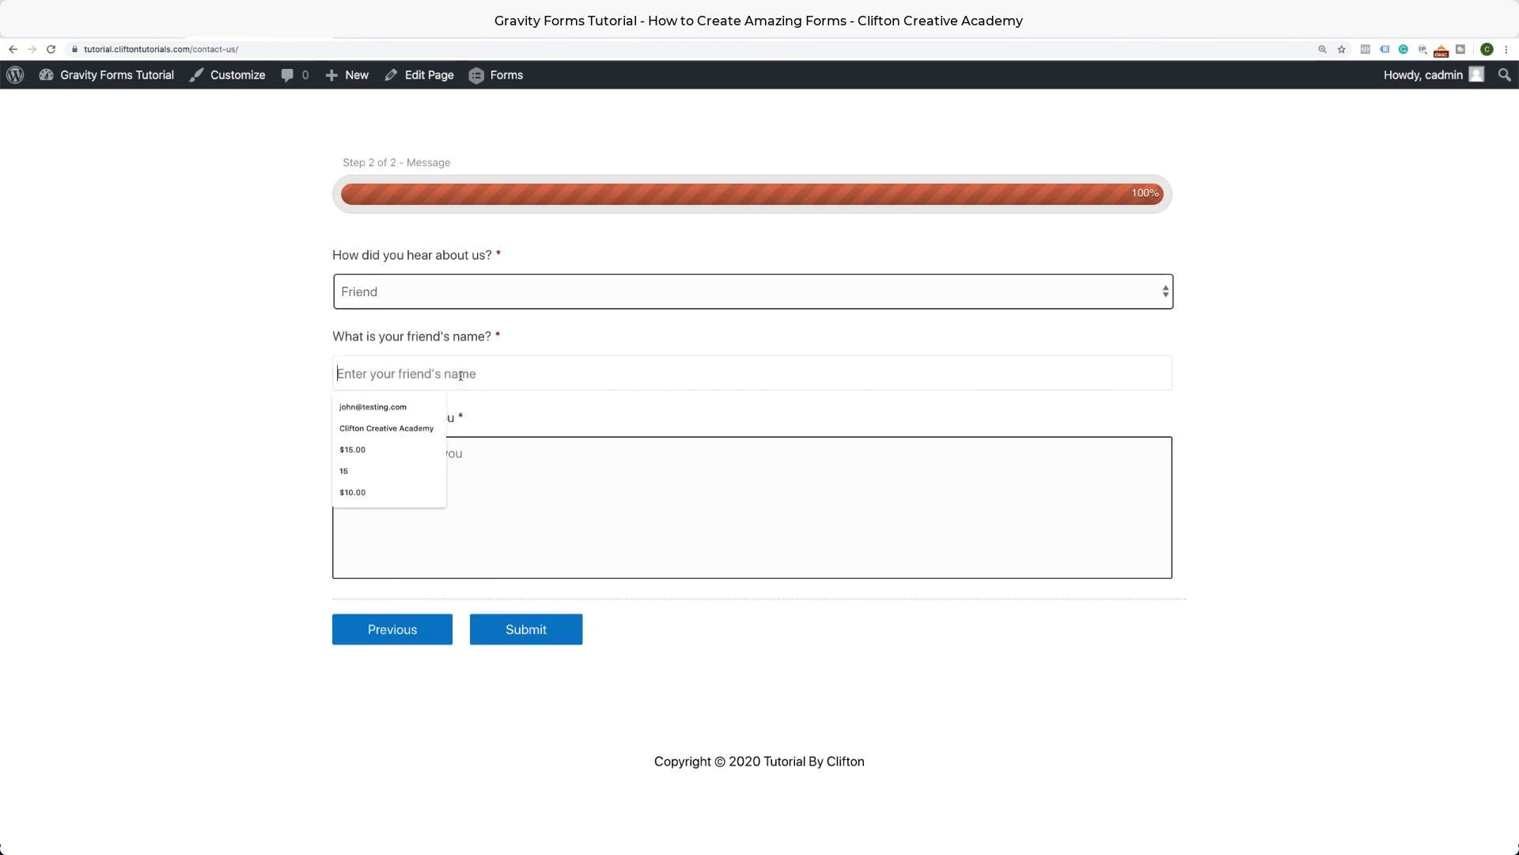
left_click(311, 373)
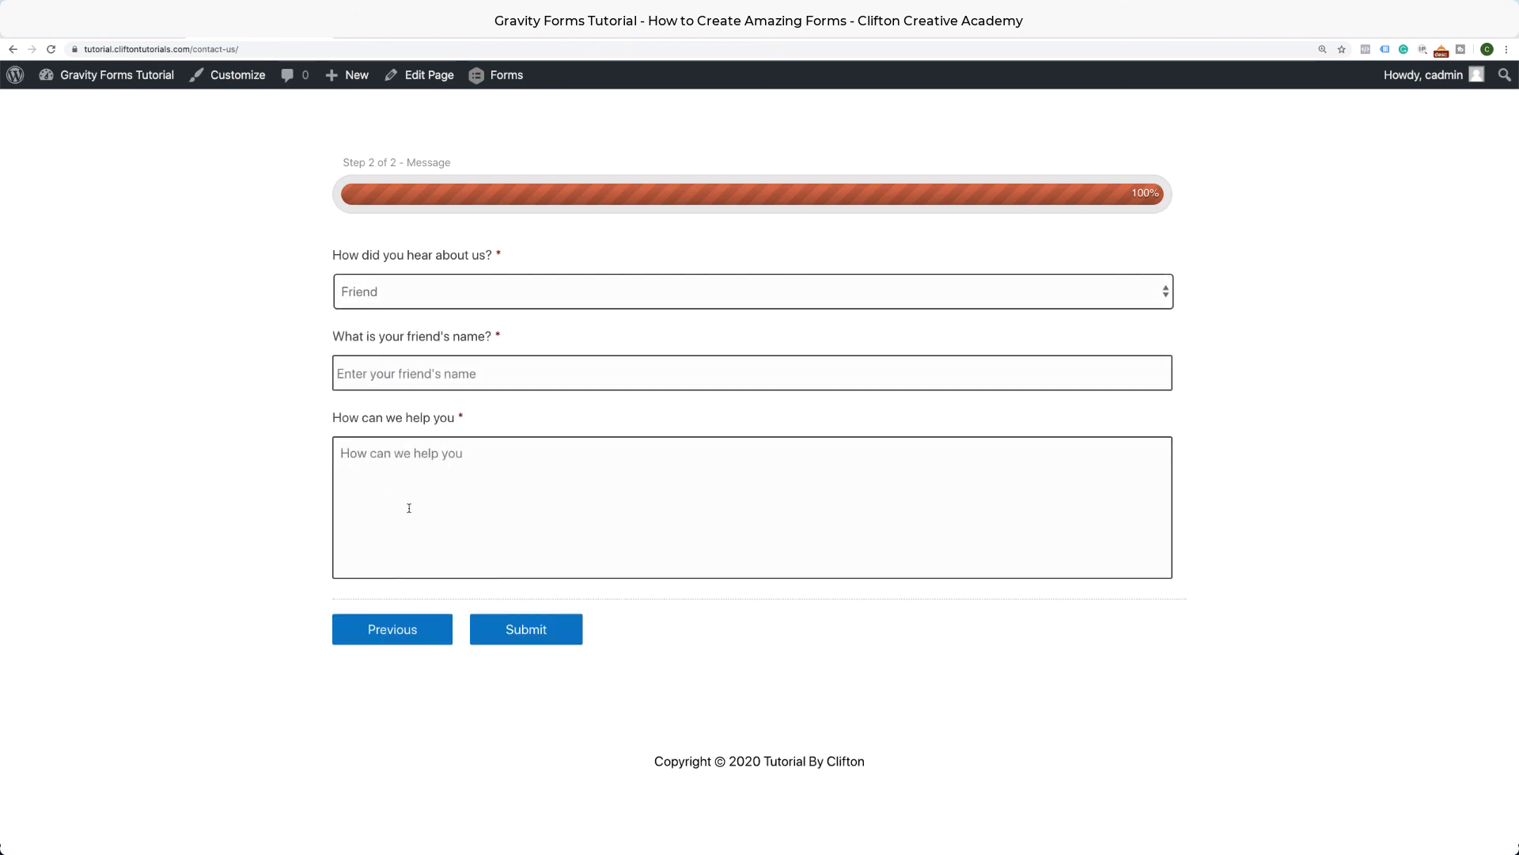
left_click(425, 638)
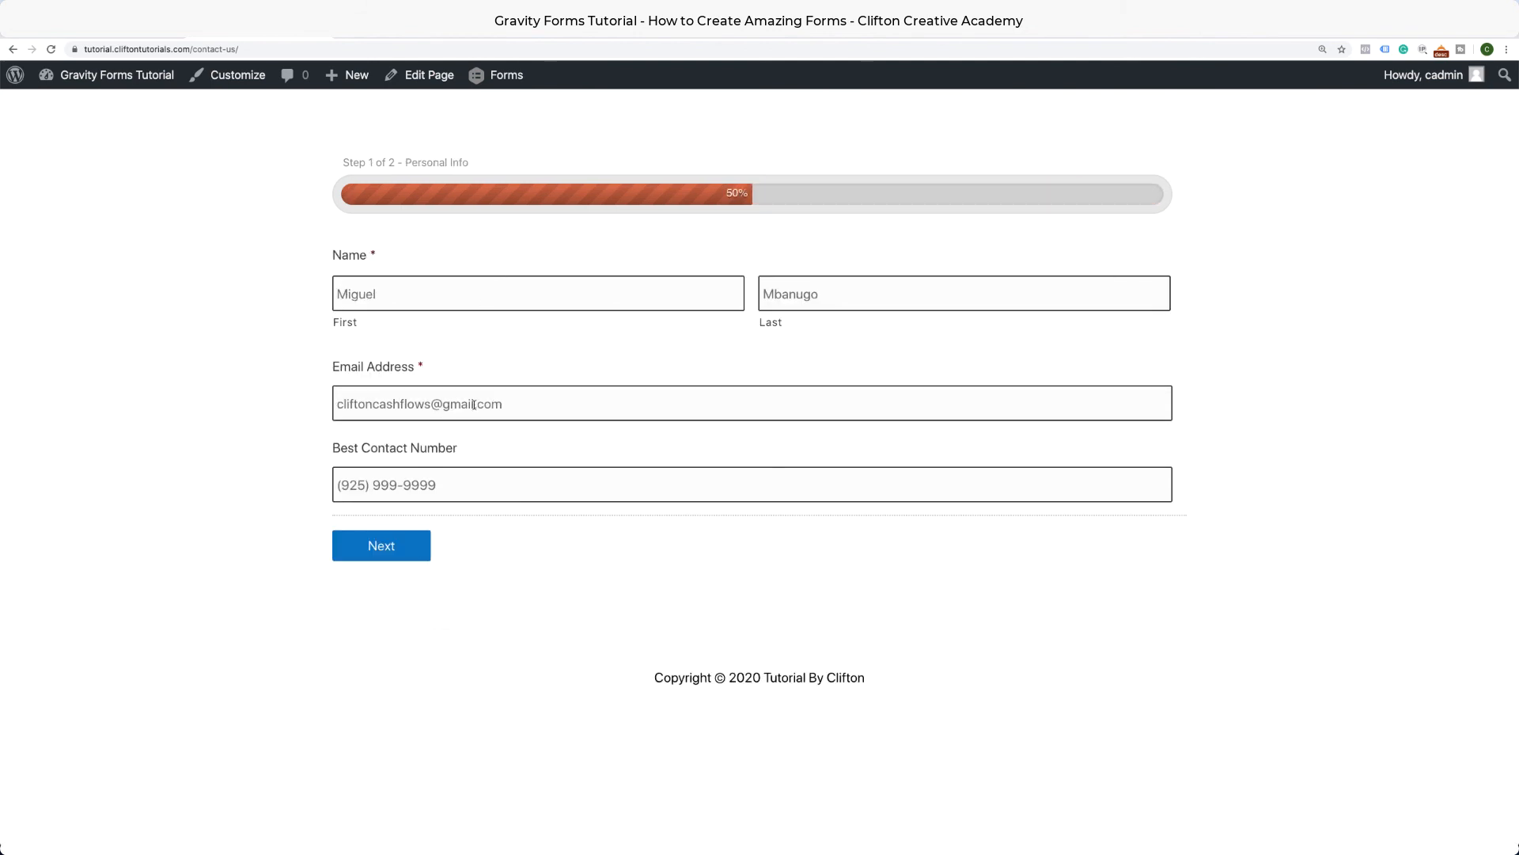
left_click(410, 551)
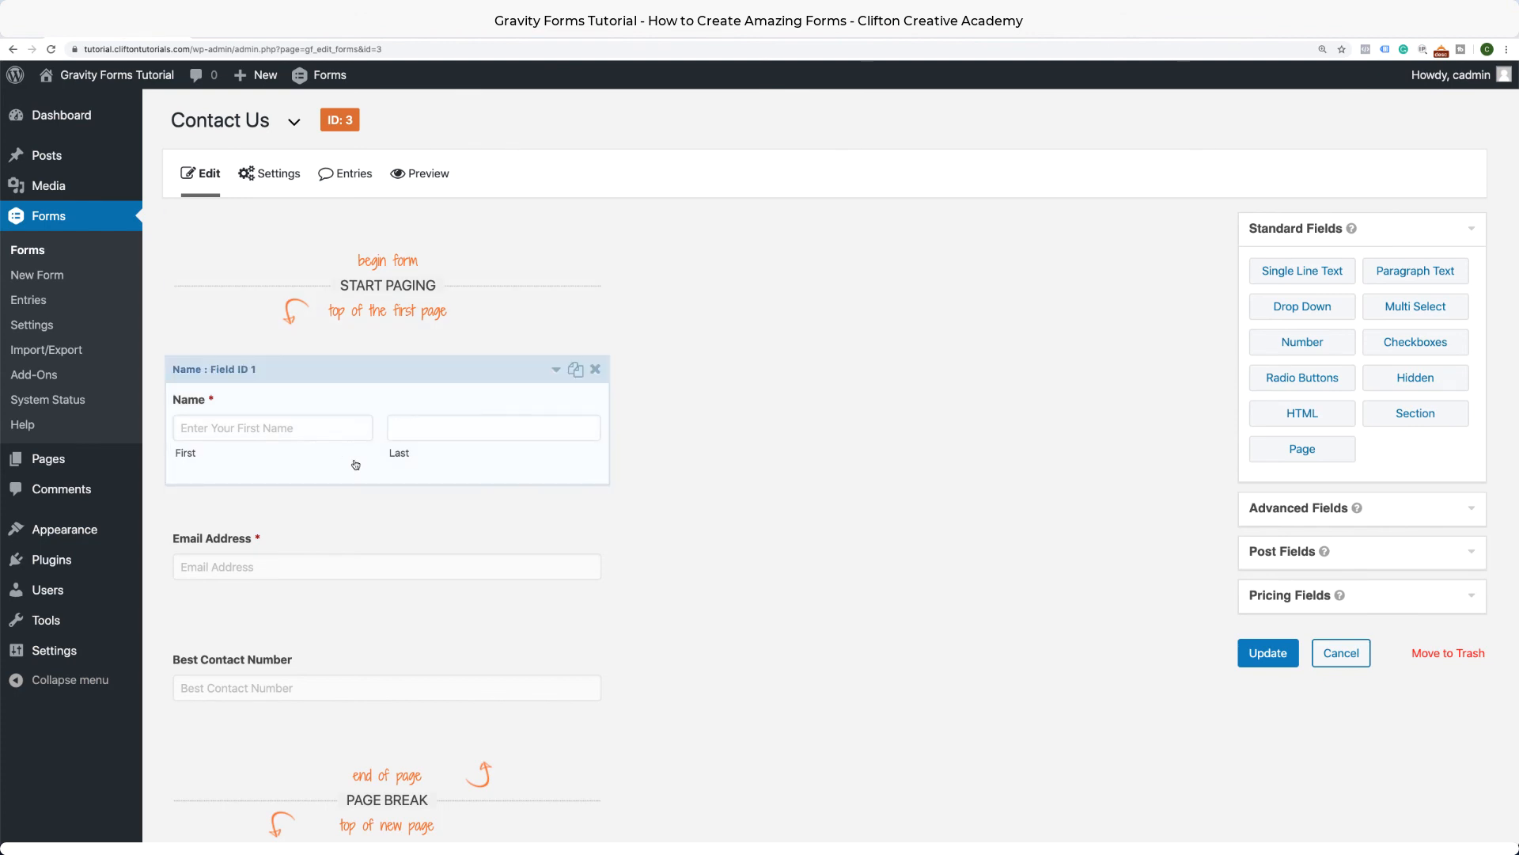
Scroll through the form fields down to END PAGING and back up to review both pages.
scroll(355, 465, "down", 2)
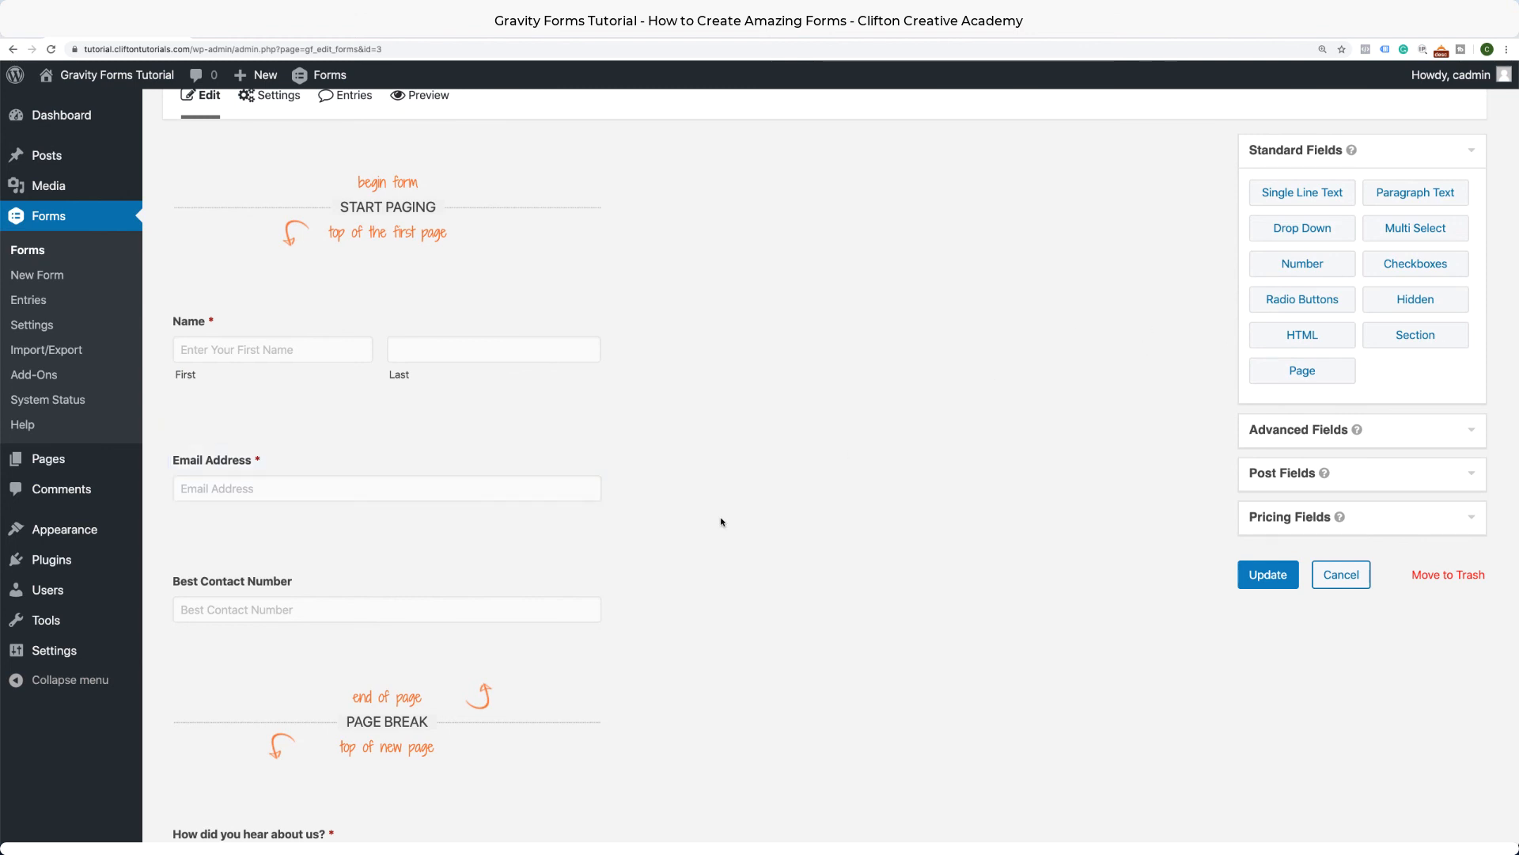
scroll(721, 523, "down", 10)
scroll(721, 523, "up", 2)
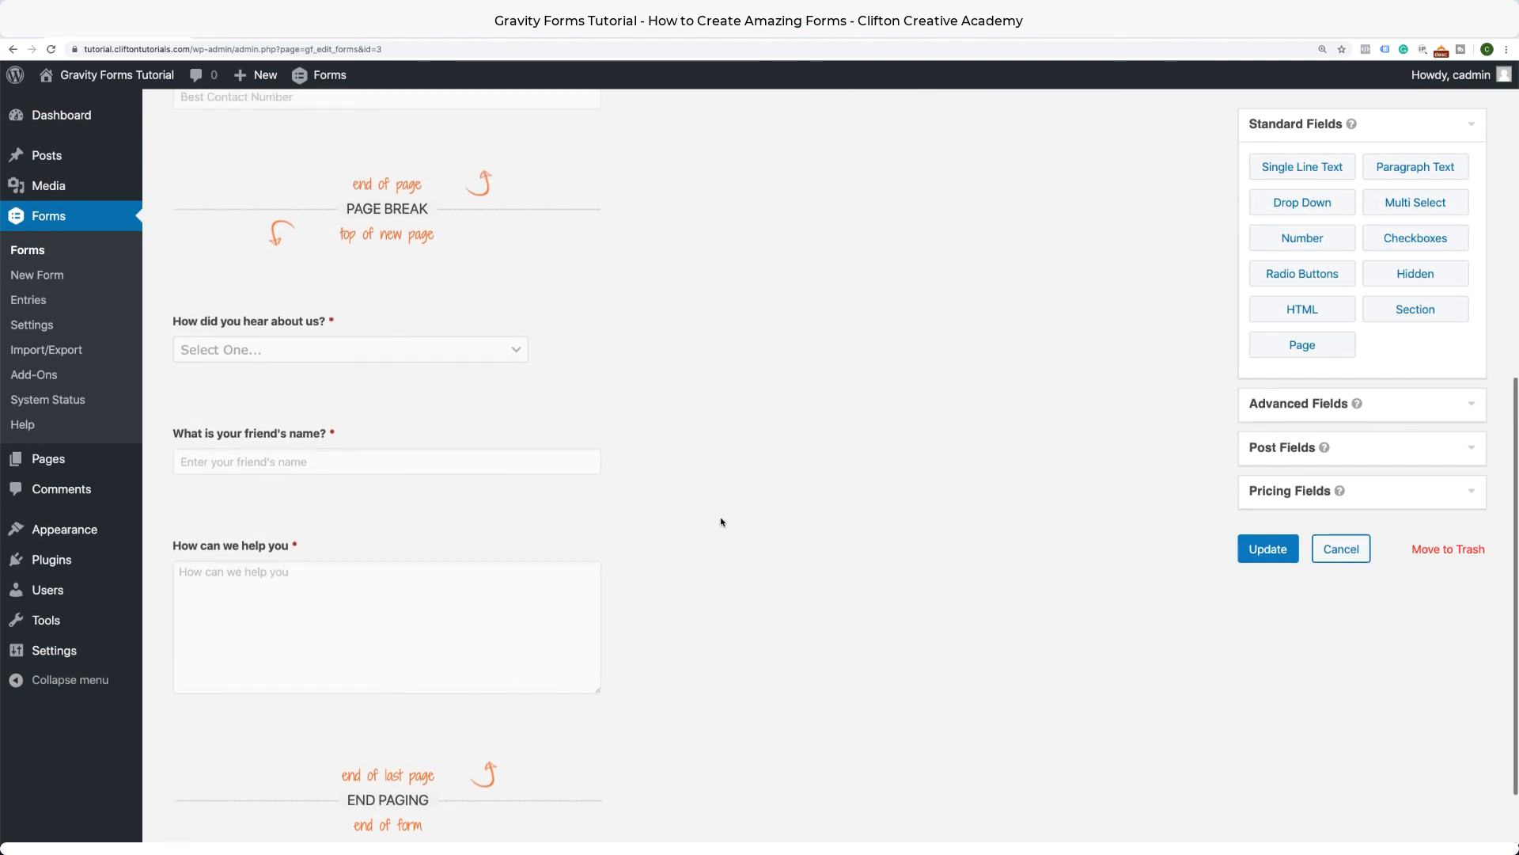
scroll(720, 522, "up", 5)
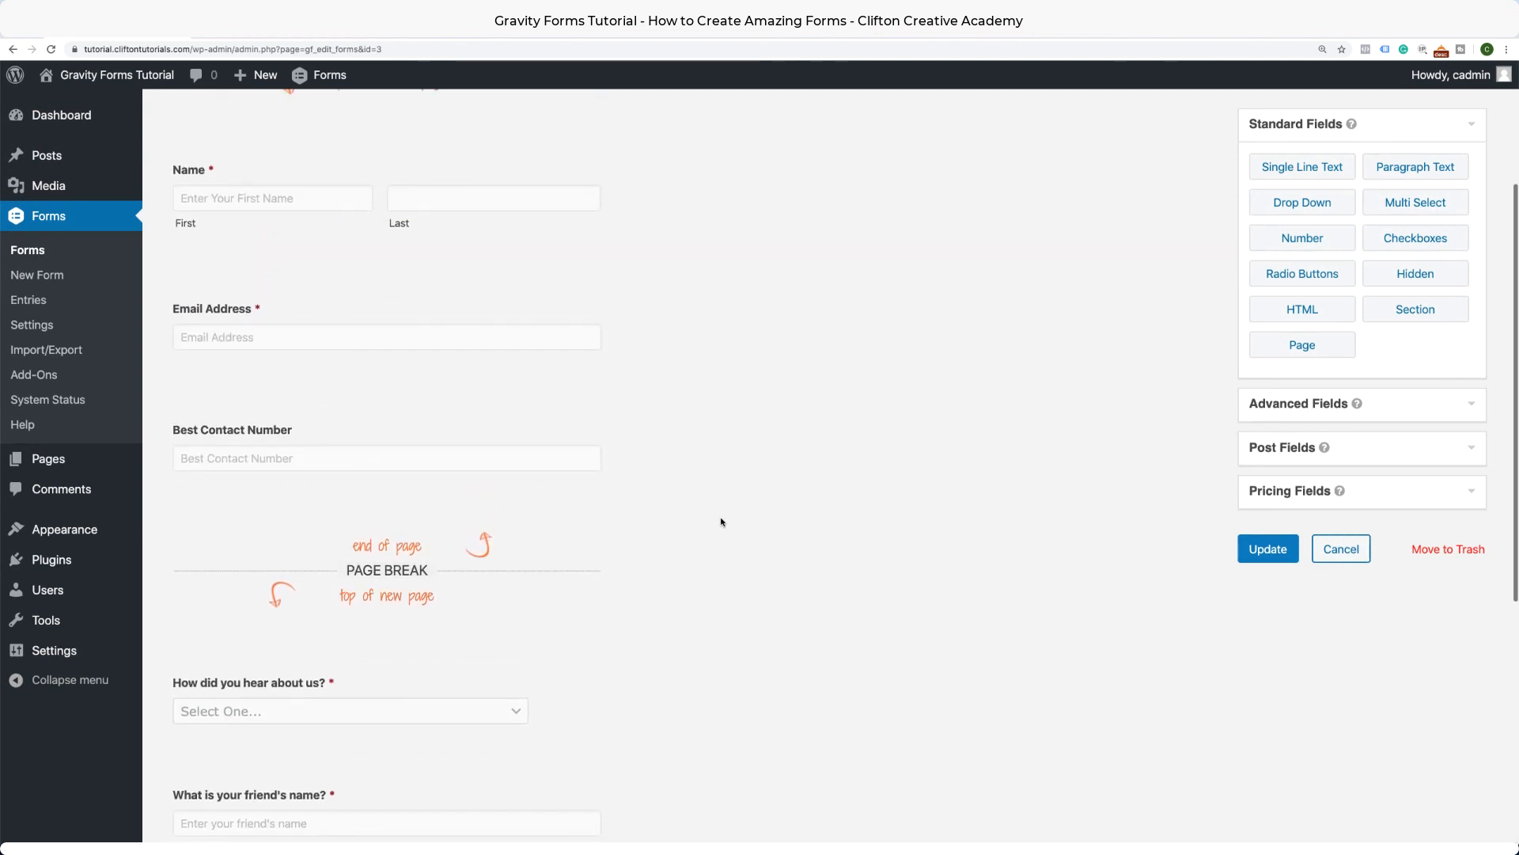
scroll(721, 522, "up", 3)
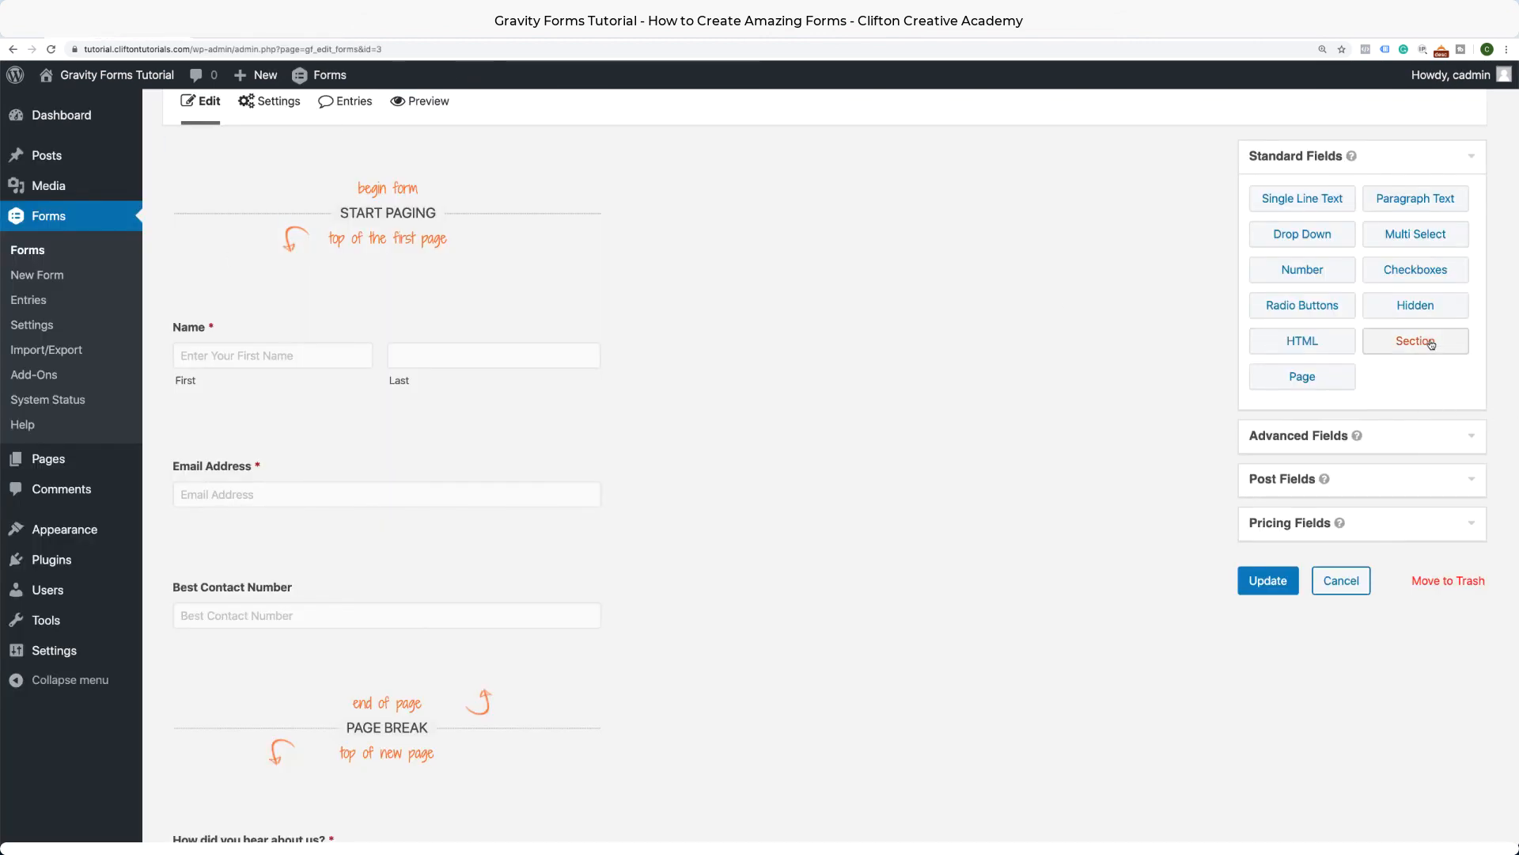
Add a Section heading above Name labelled 'Your Information'.
left_click_drag(1431, 343, 424, 317)
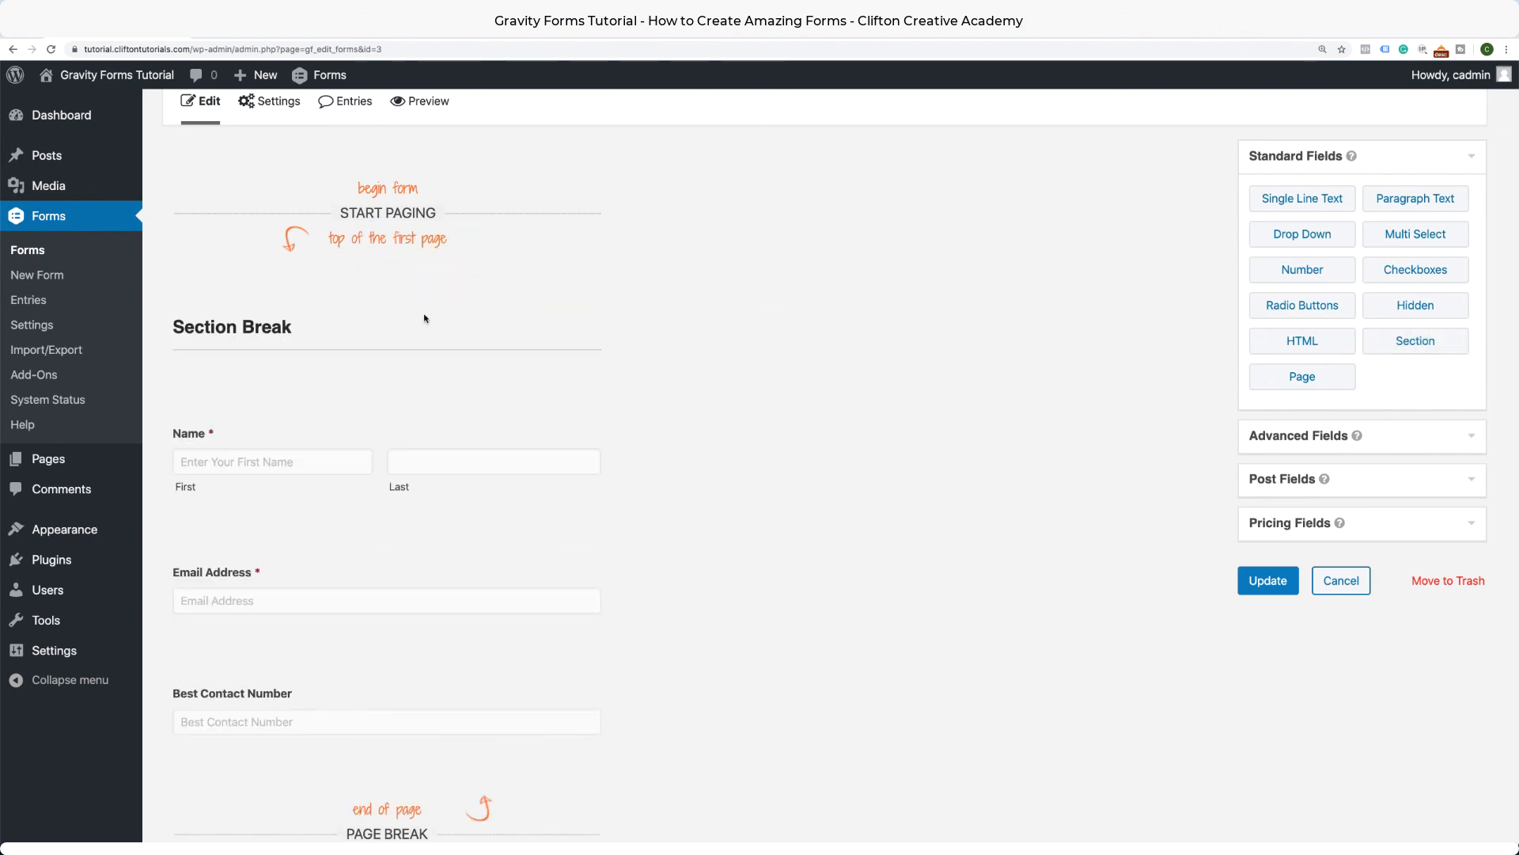
left_click(556, 297)
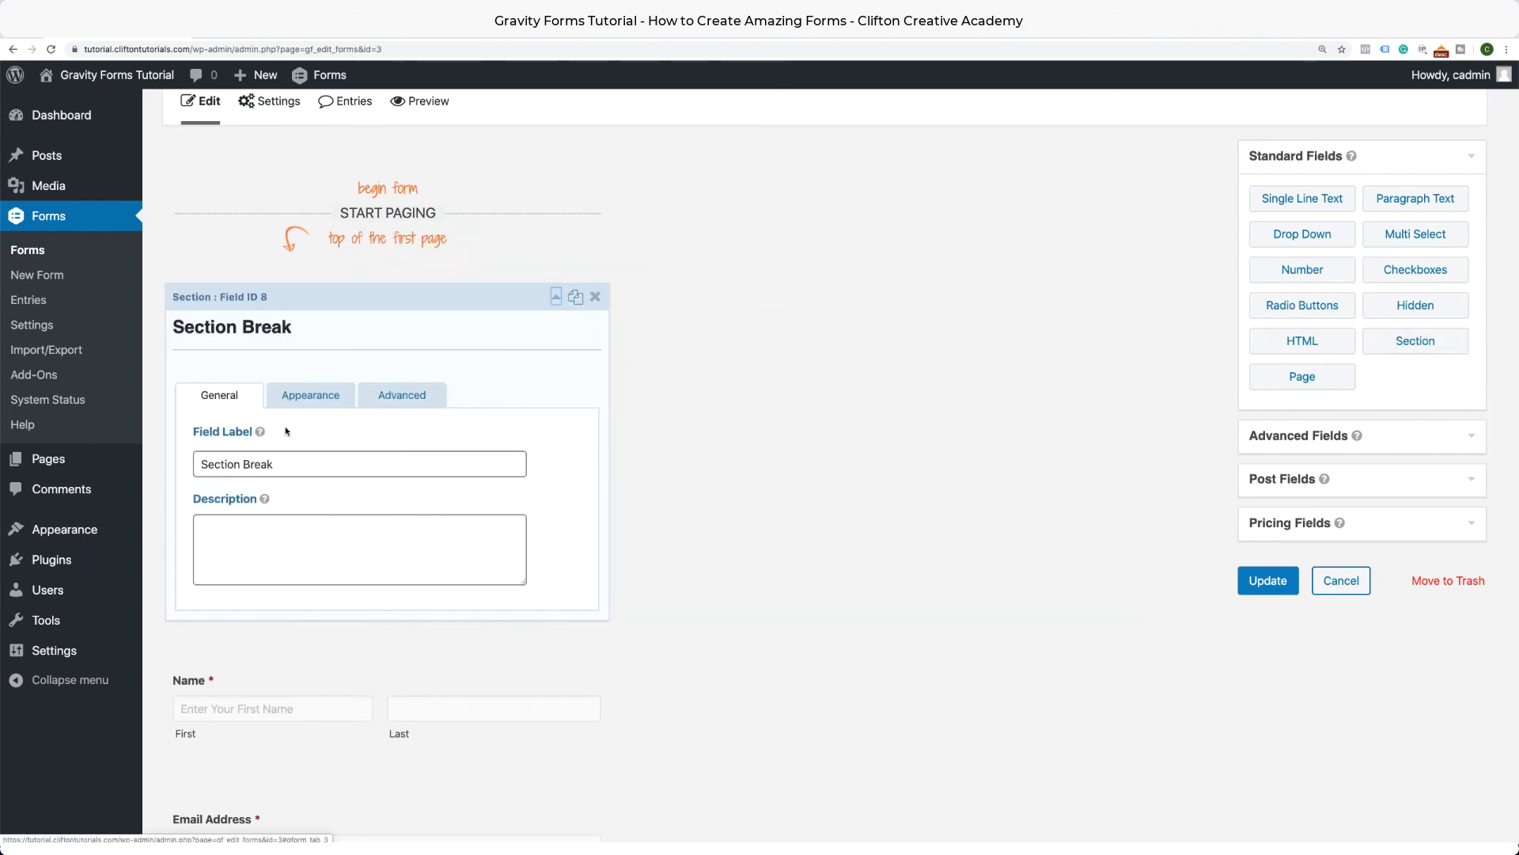
left_click(281, 460)
triple_click(281, 464)
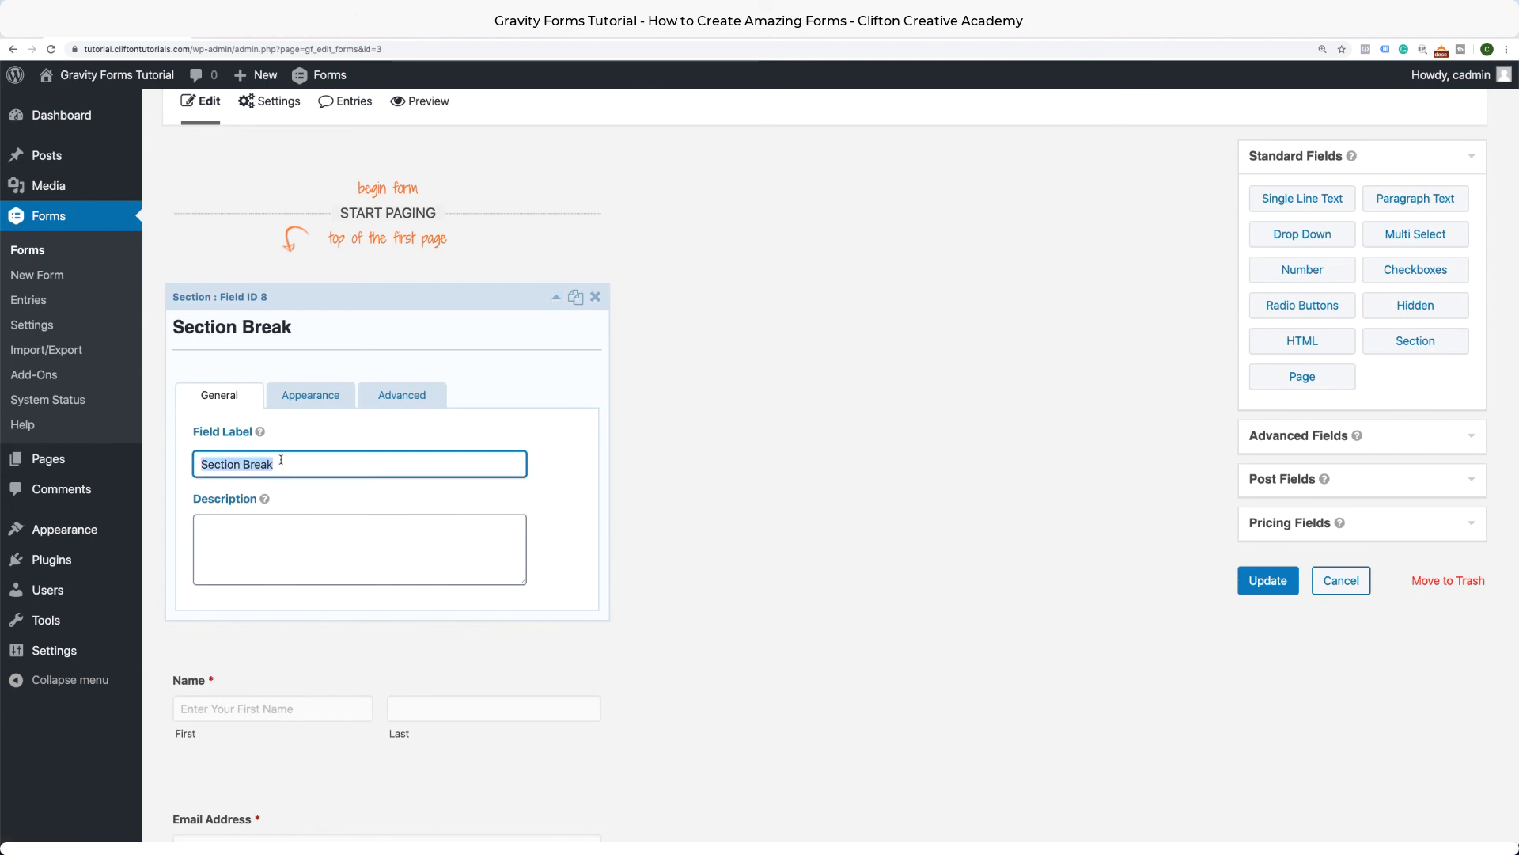
type("Personal ")
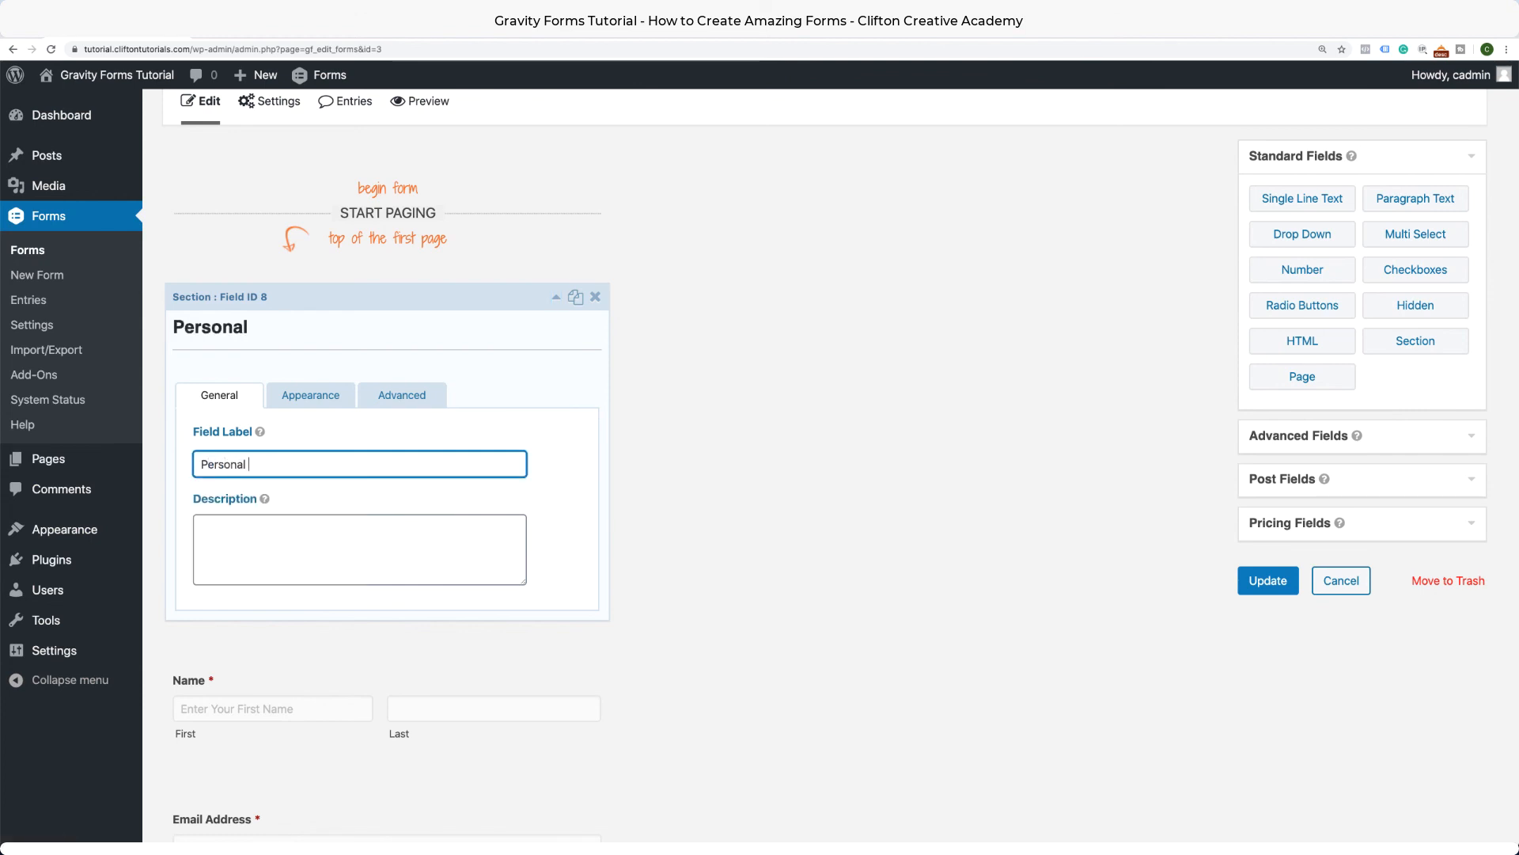
type("Information")
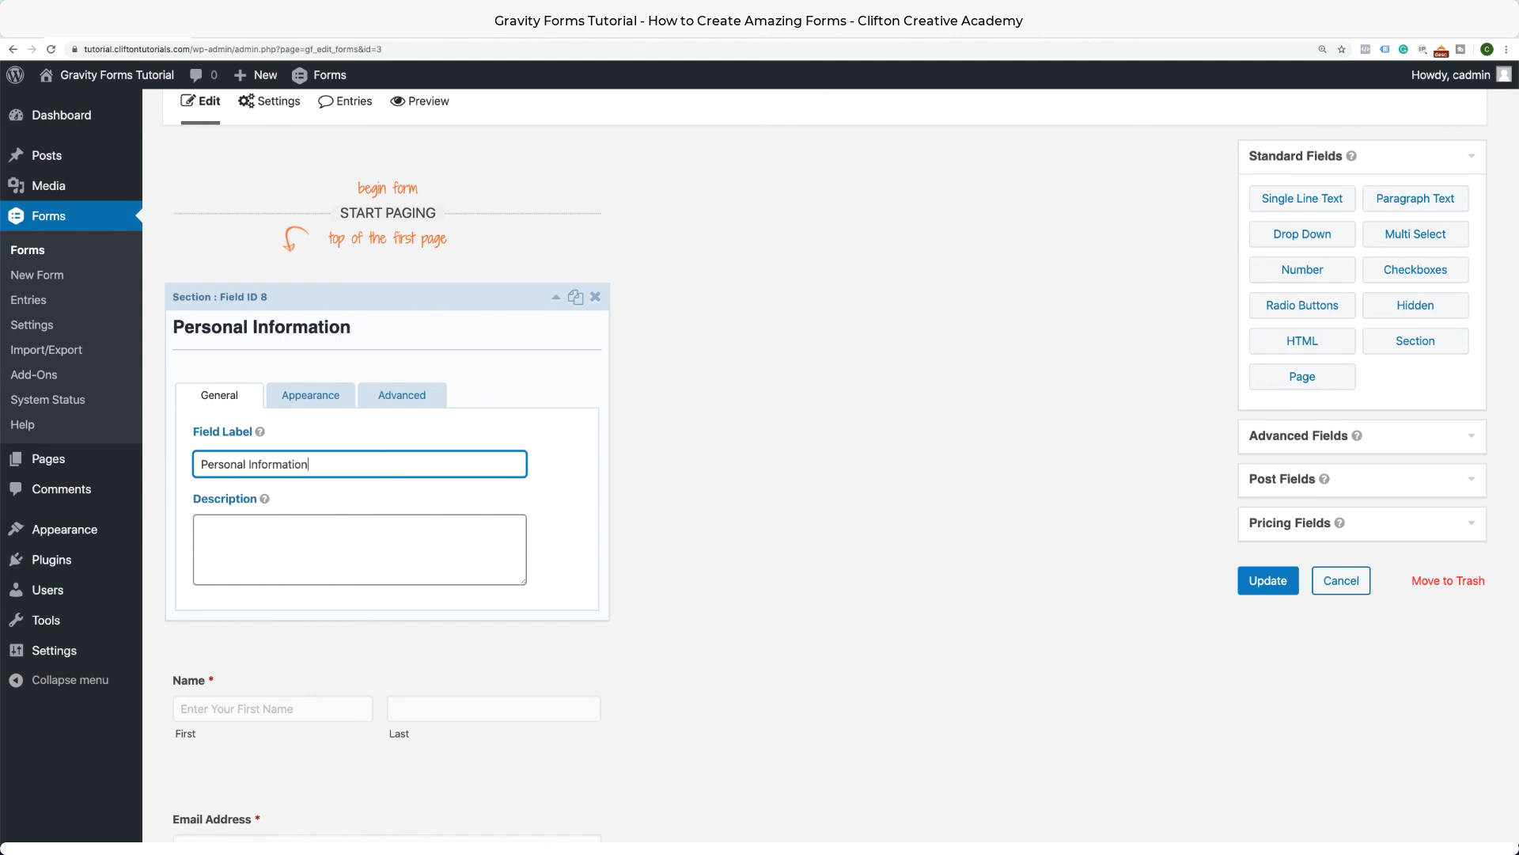
left_click_drag(247, 465, 159, 465)
type("Your")
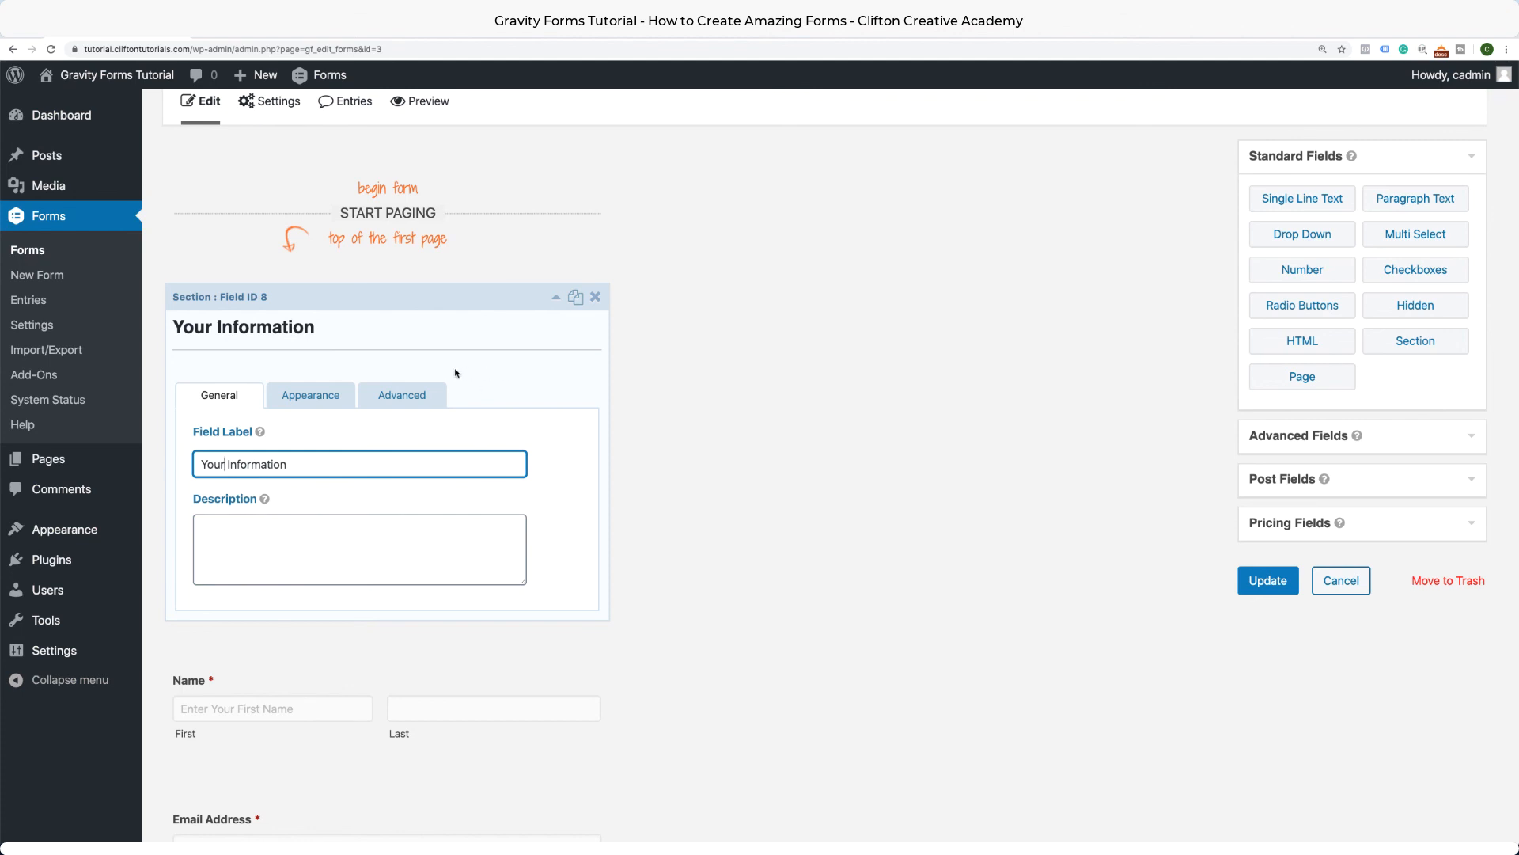
left_click(556, 296)
Add a 'Referral & Message' Section heading at the top of page two and update the form.
scroll(558, 347, "down", 7)
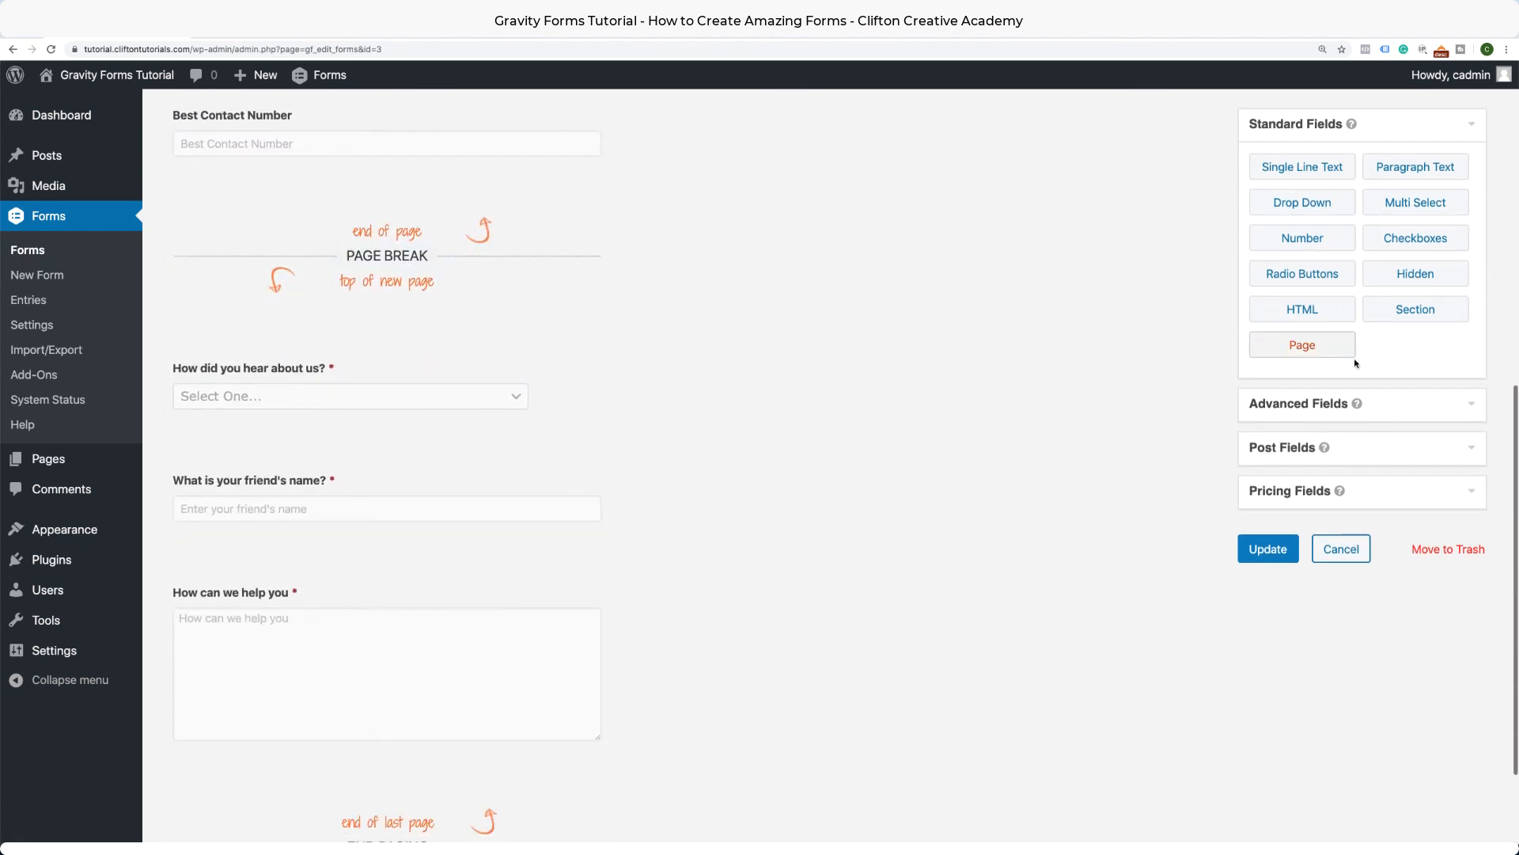
left_click_drag(1416, 321, 565, 377)
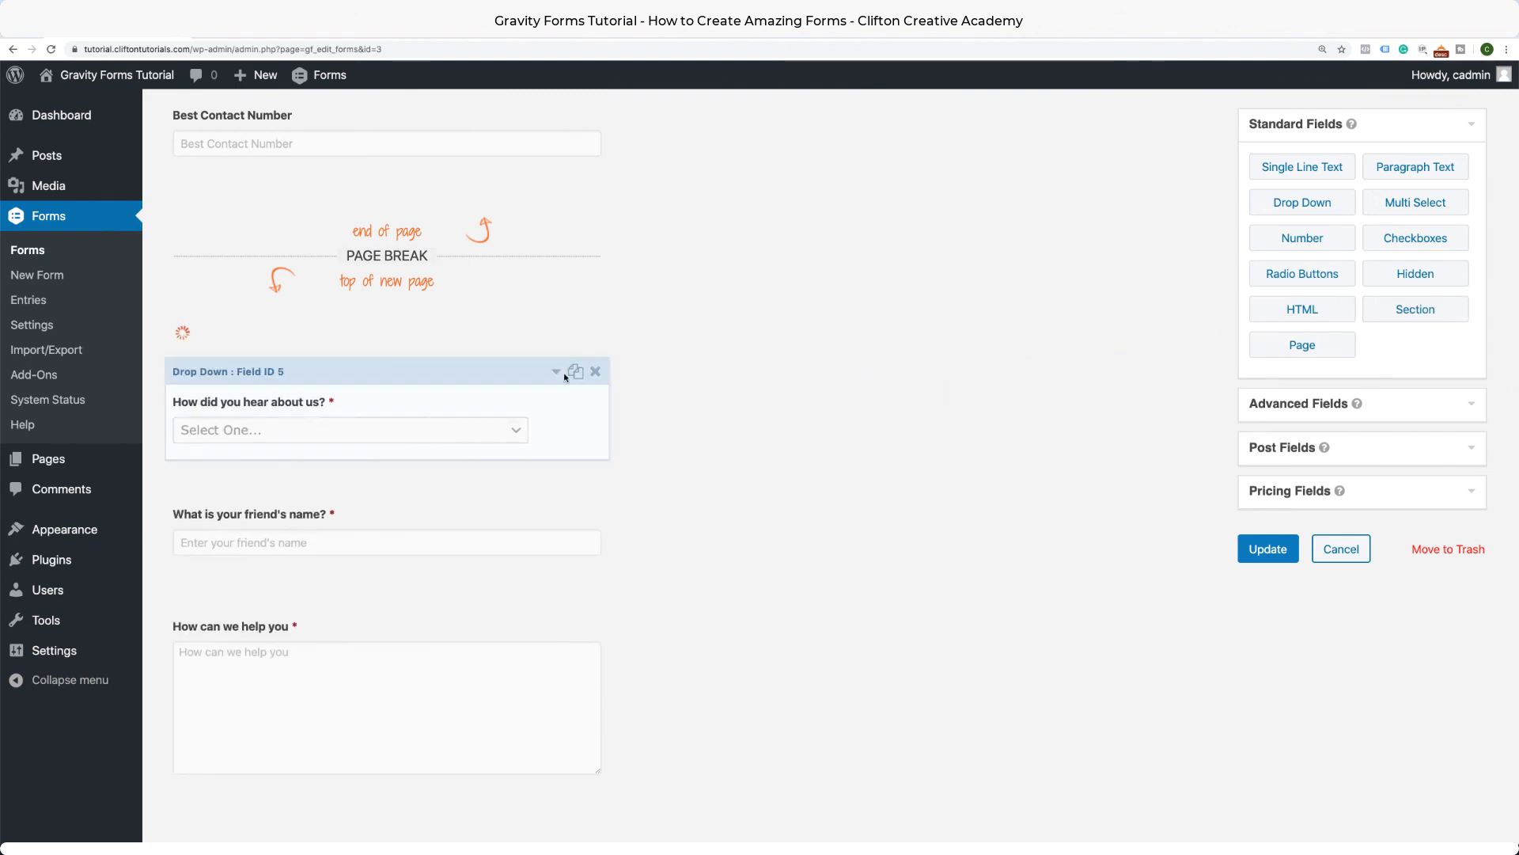
left_click(556, 339)
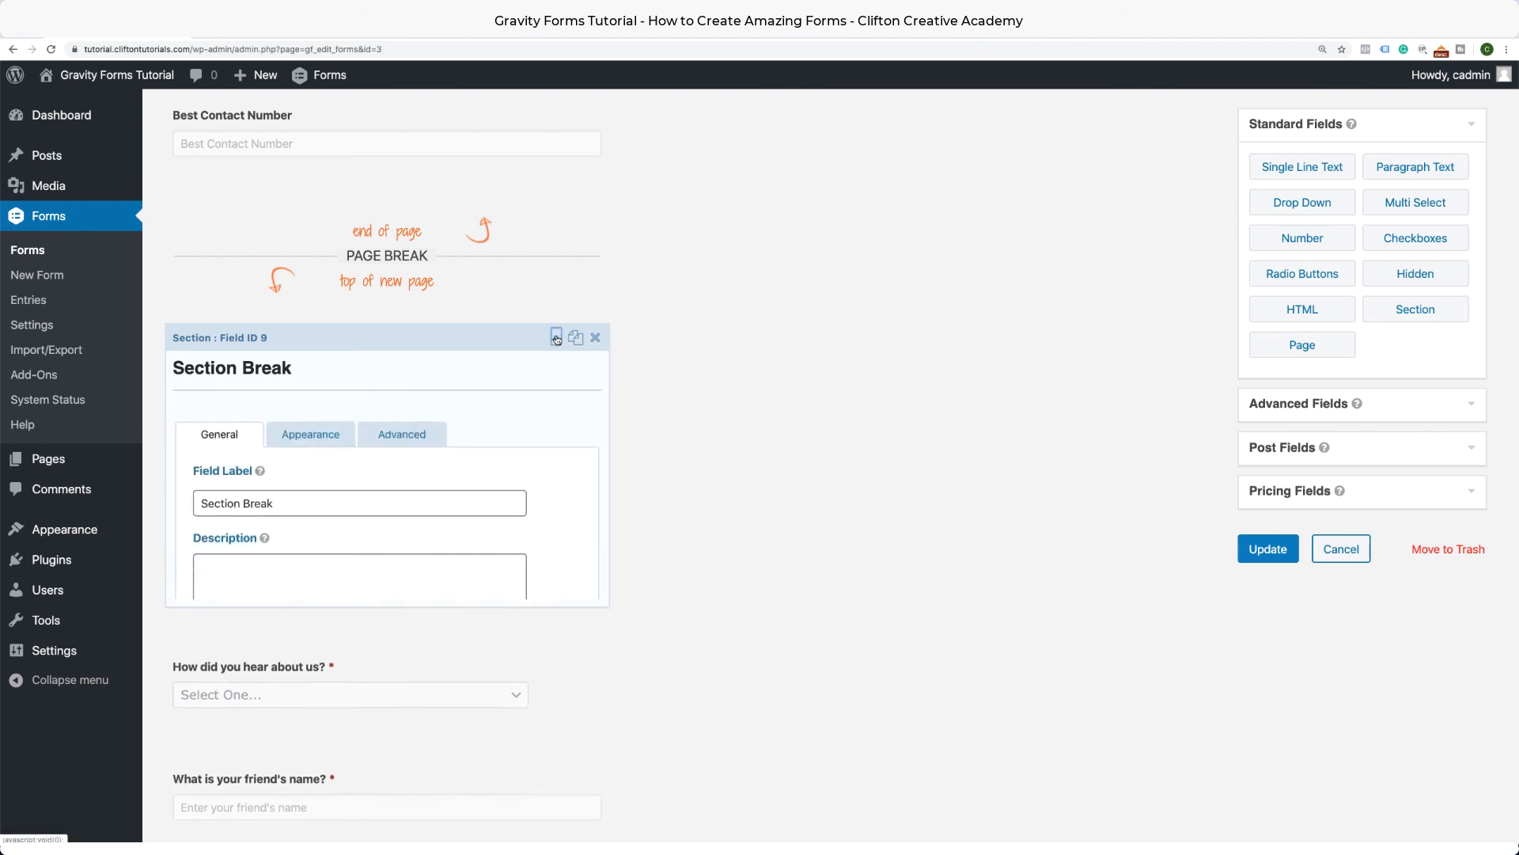
left_click_drag(277, 504, 178, 505)
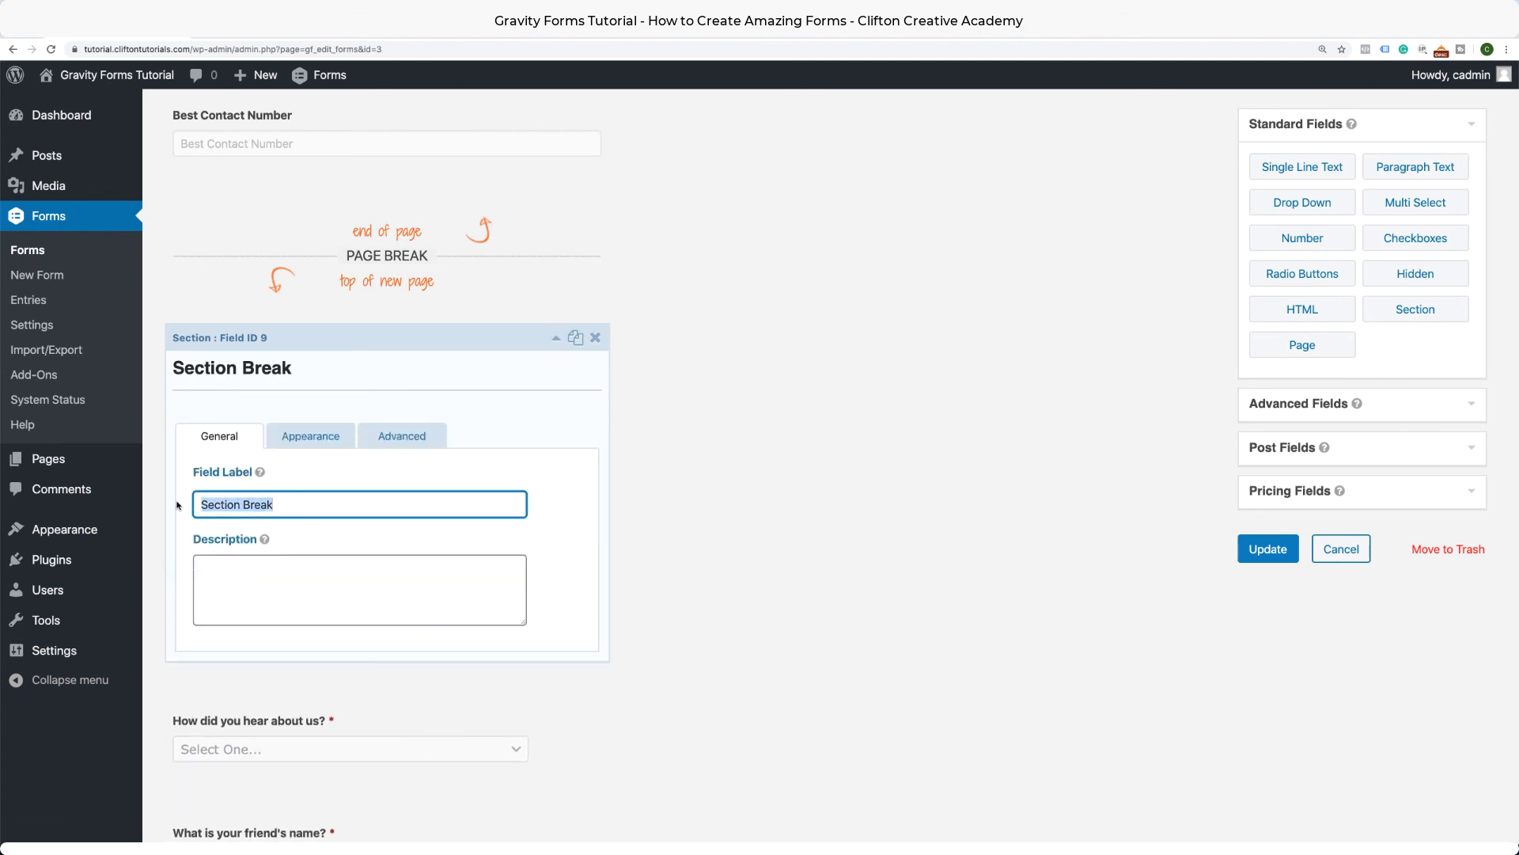
type("Refer")
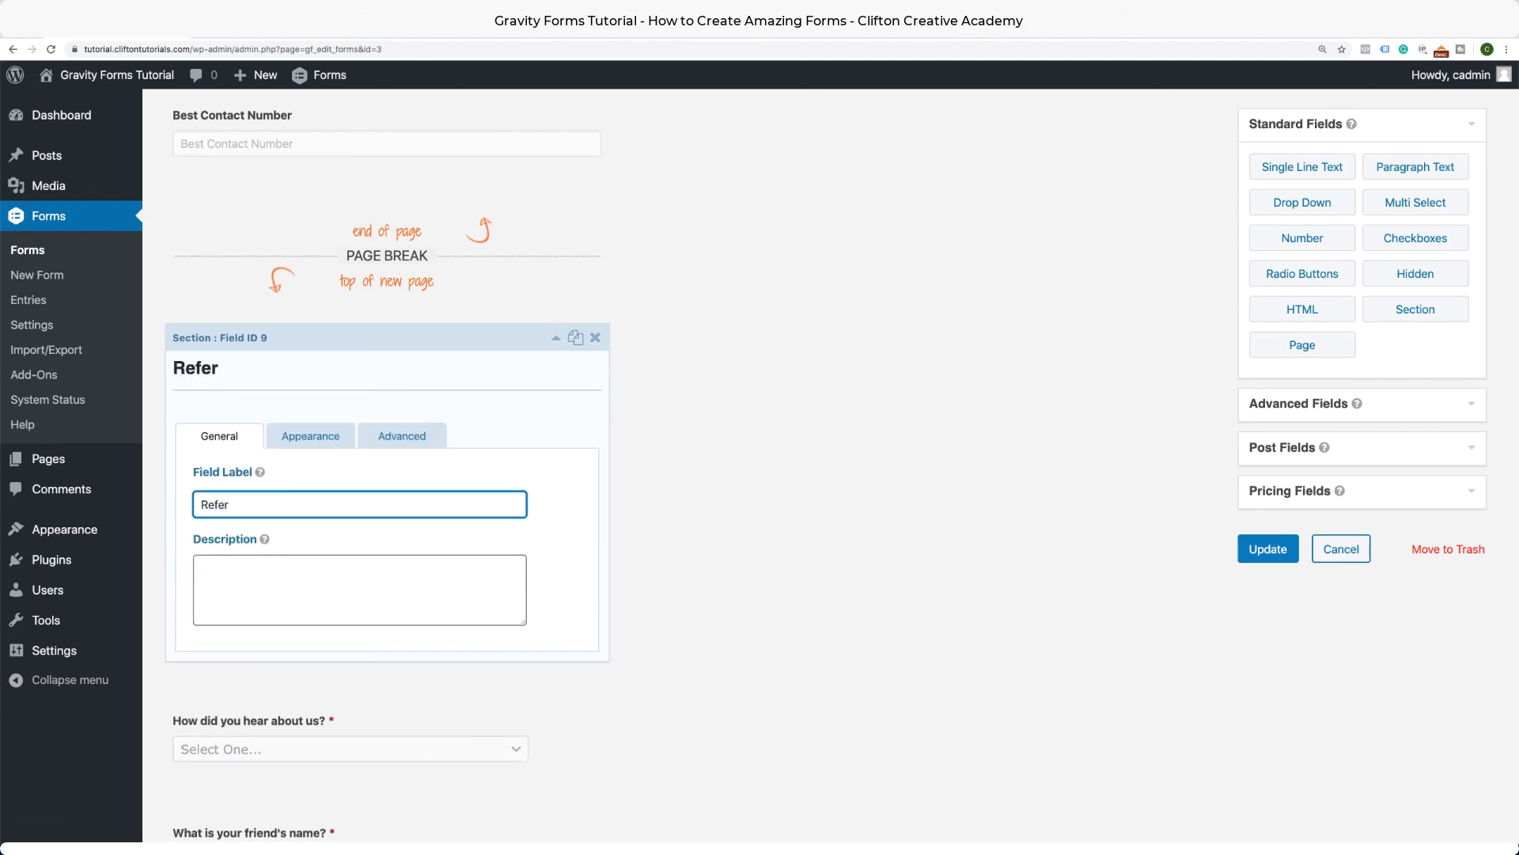
type("ral & Message")
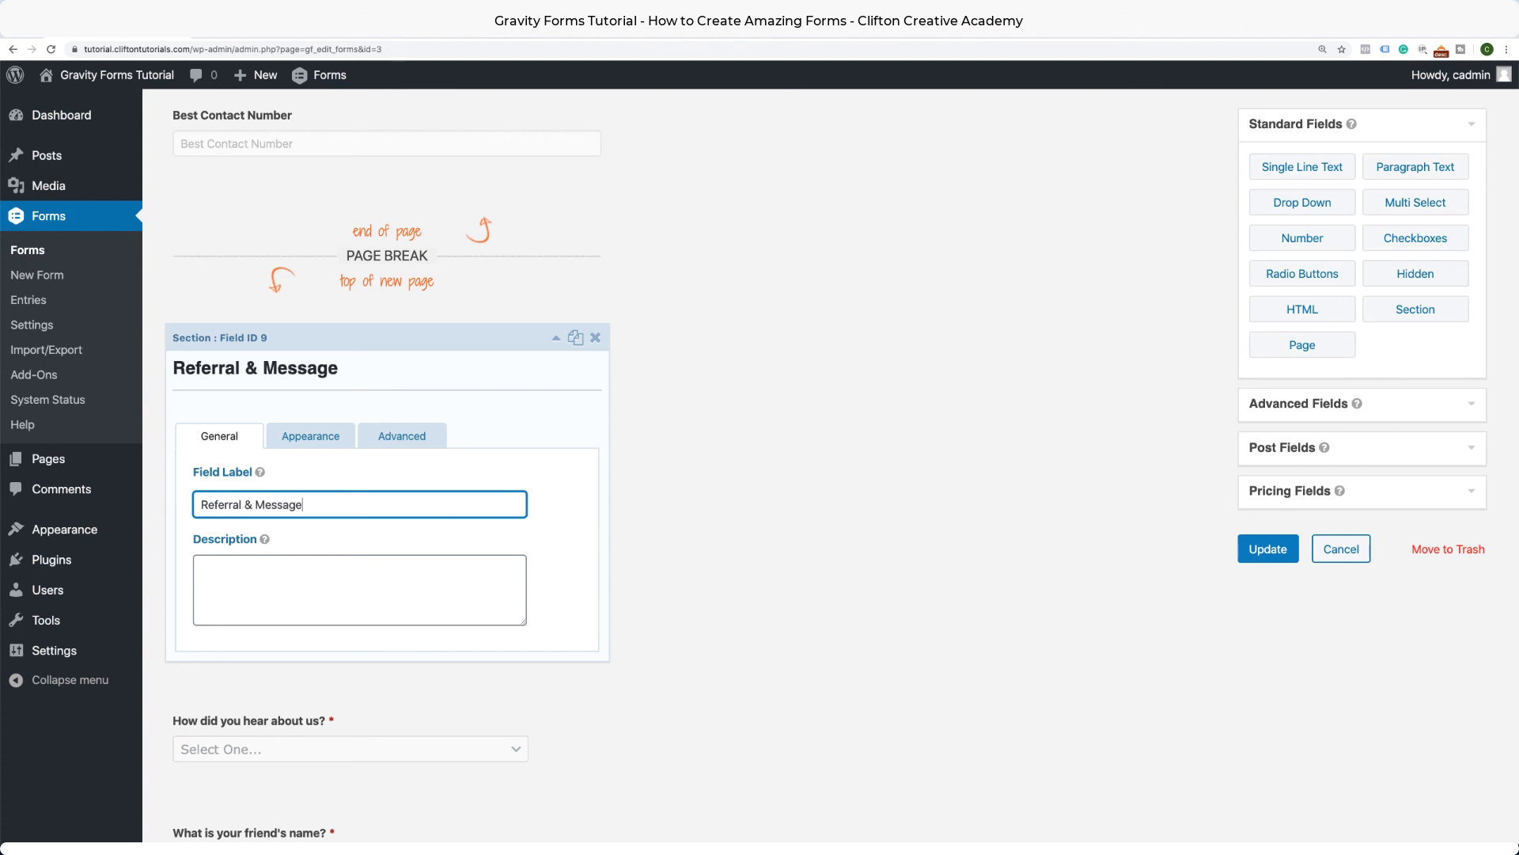
left_click(1266, 549)
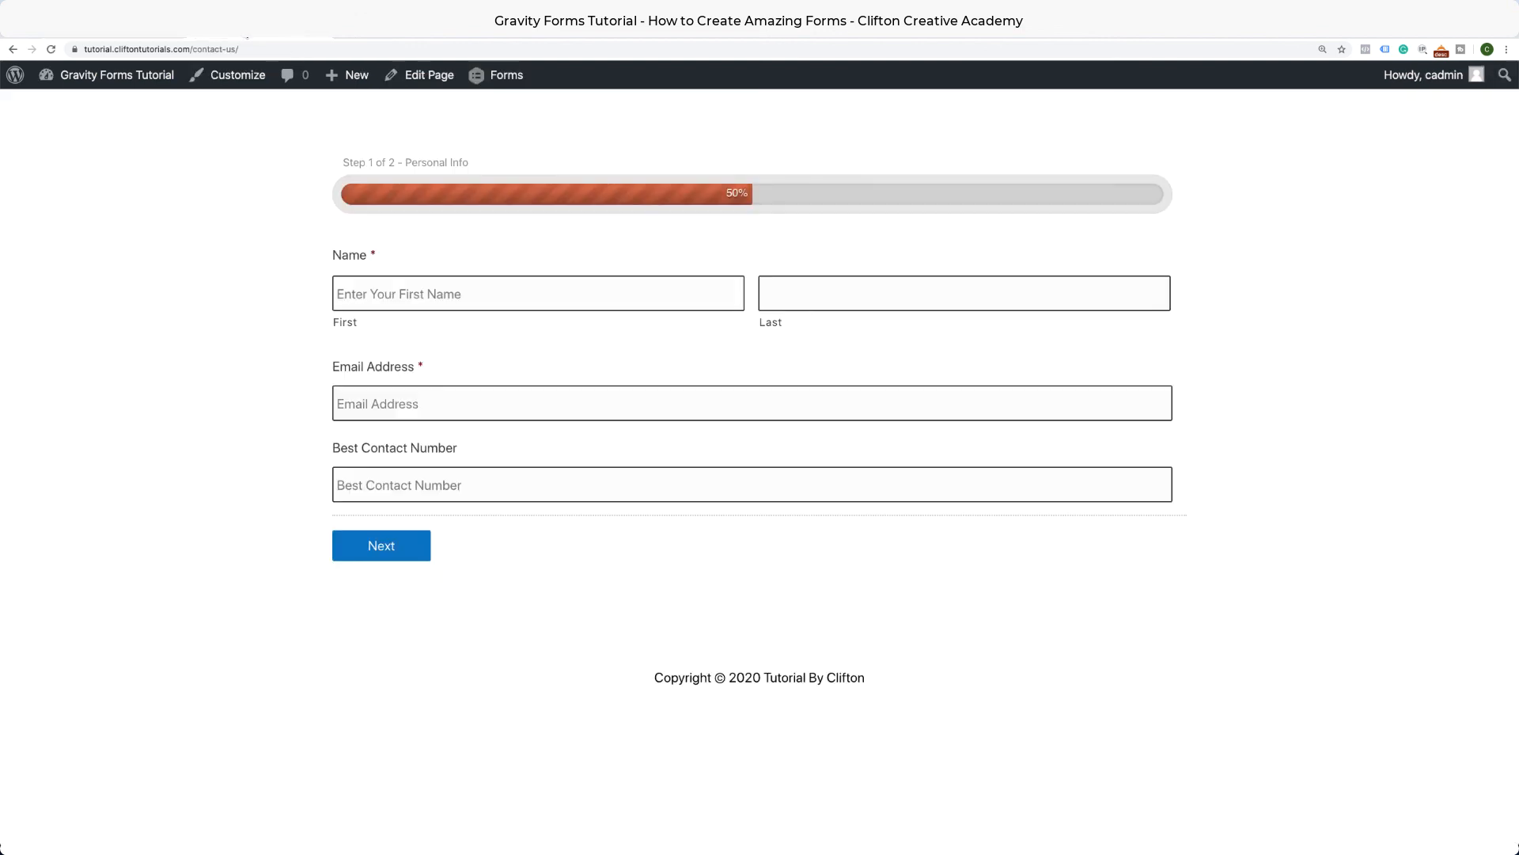
Reload the live form, check the Your Information heading, autofill step one and go to step two.
left_click(54, 49)
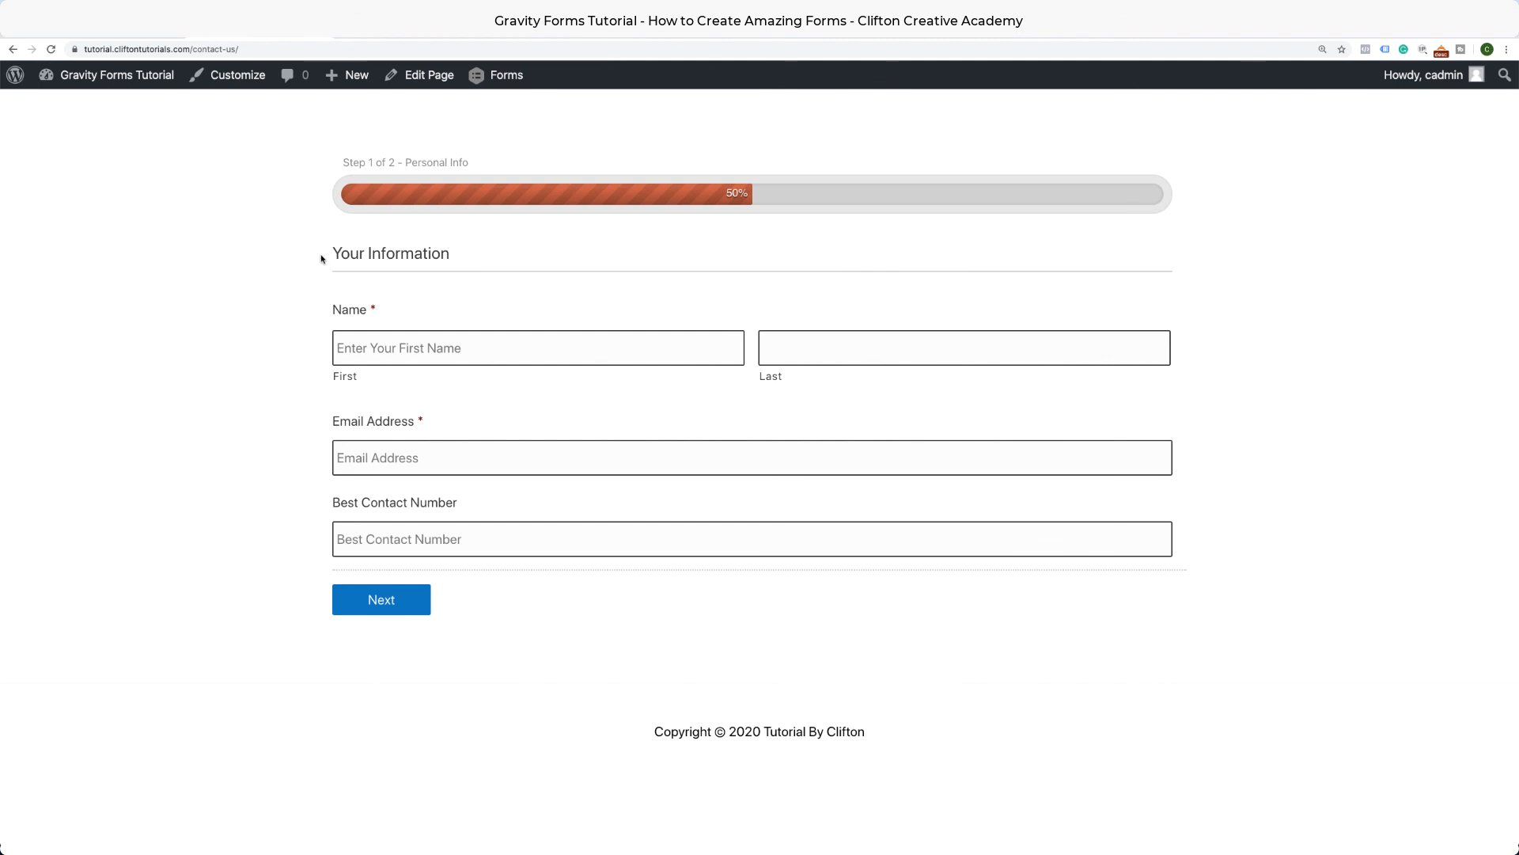
left_click_drag(322, 255, 513, 254)
left_click(424, 293)
left_click(406, 340)
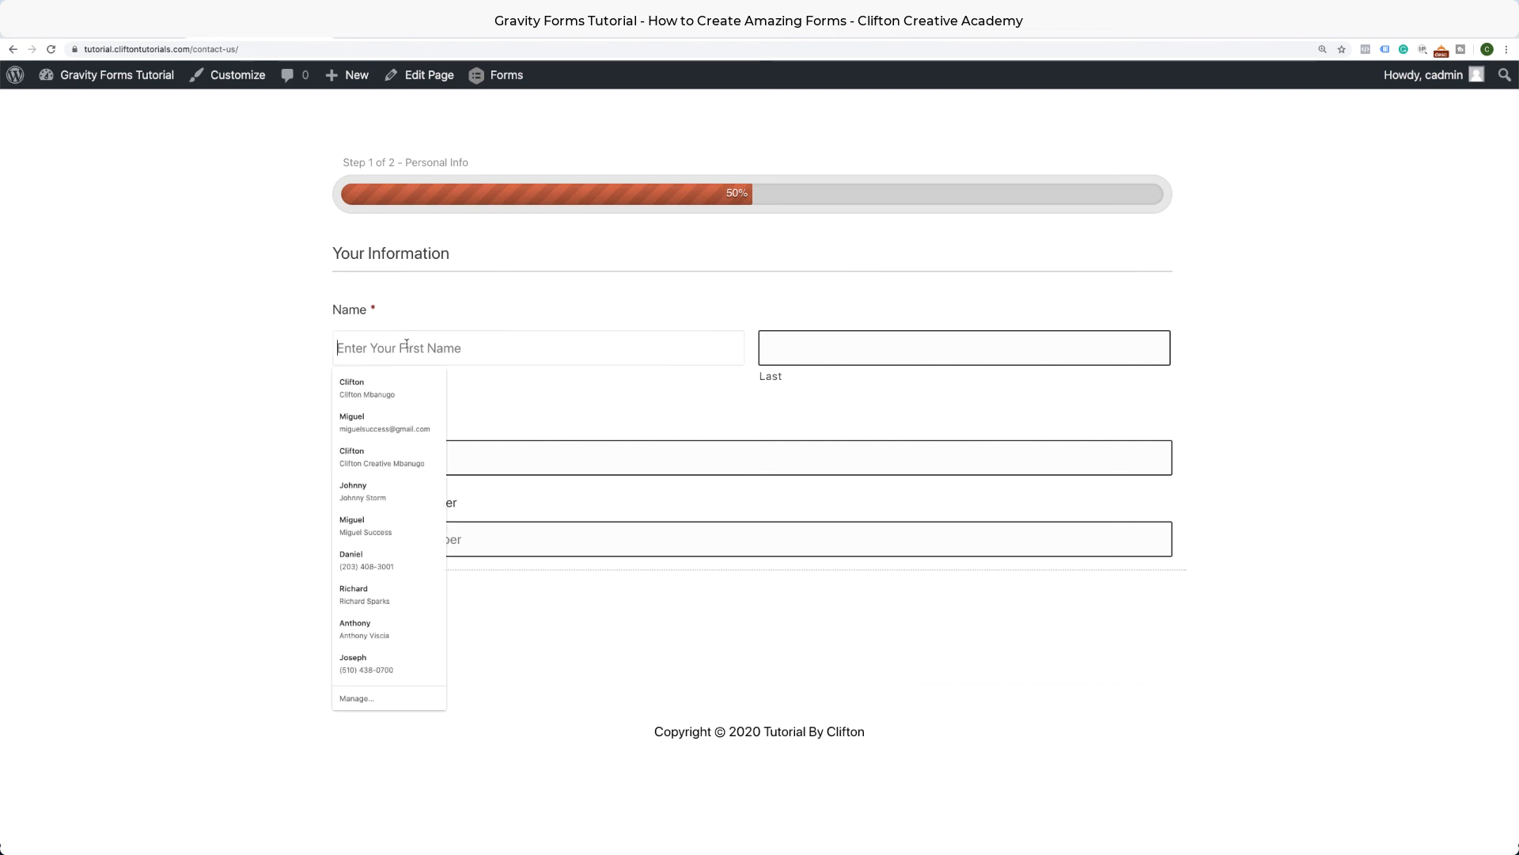
type("Mig")
left_click(410, 386)
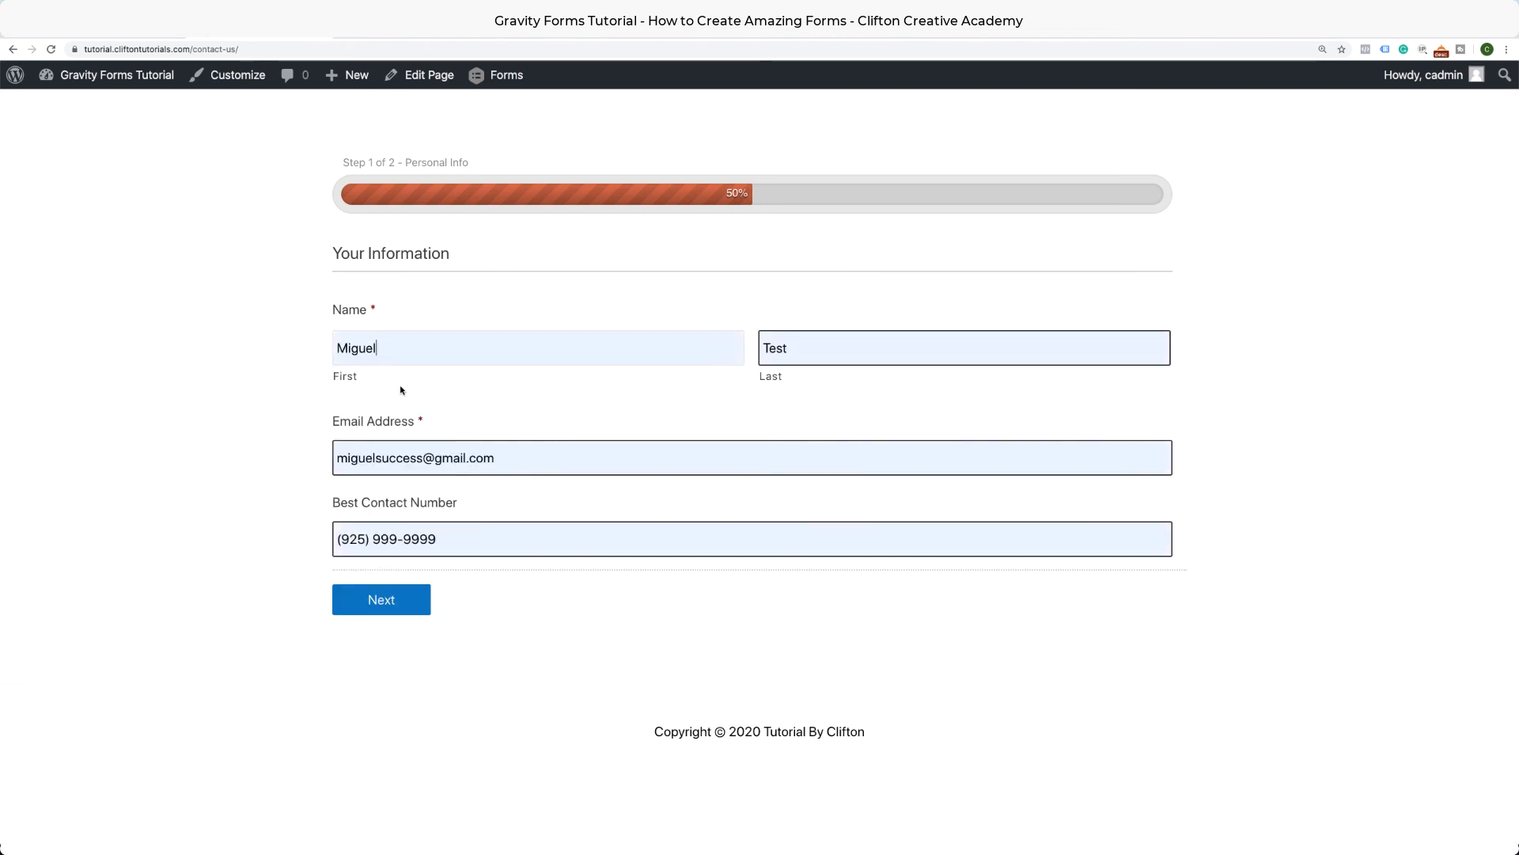
left_click(390, 607)
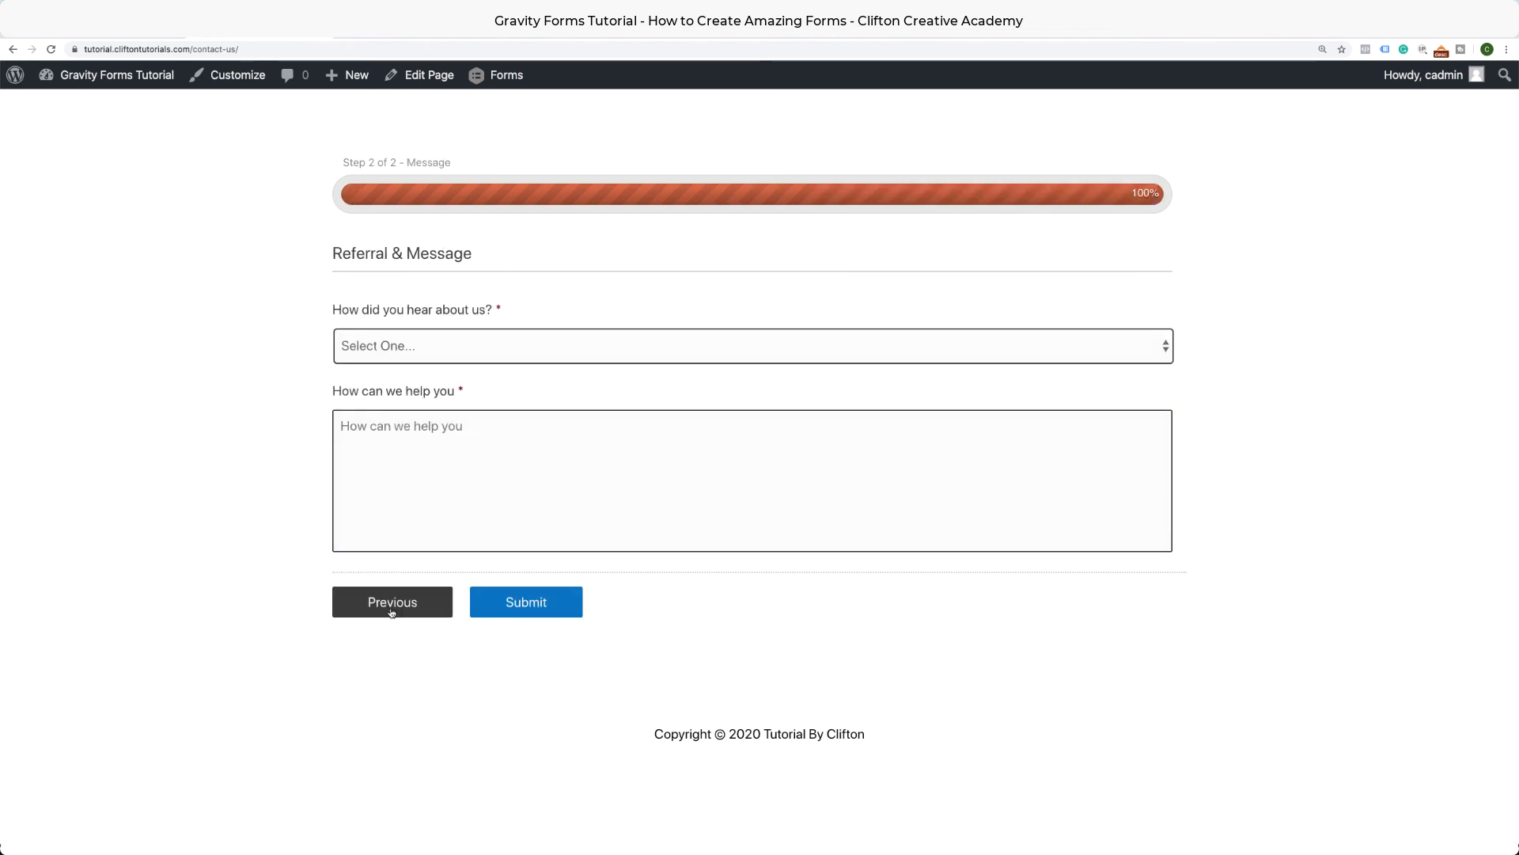